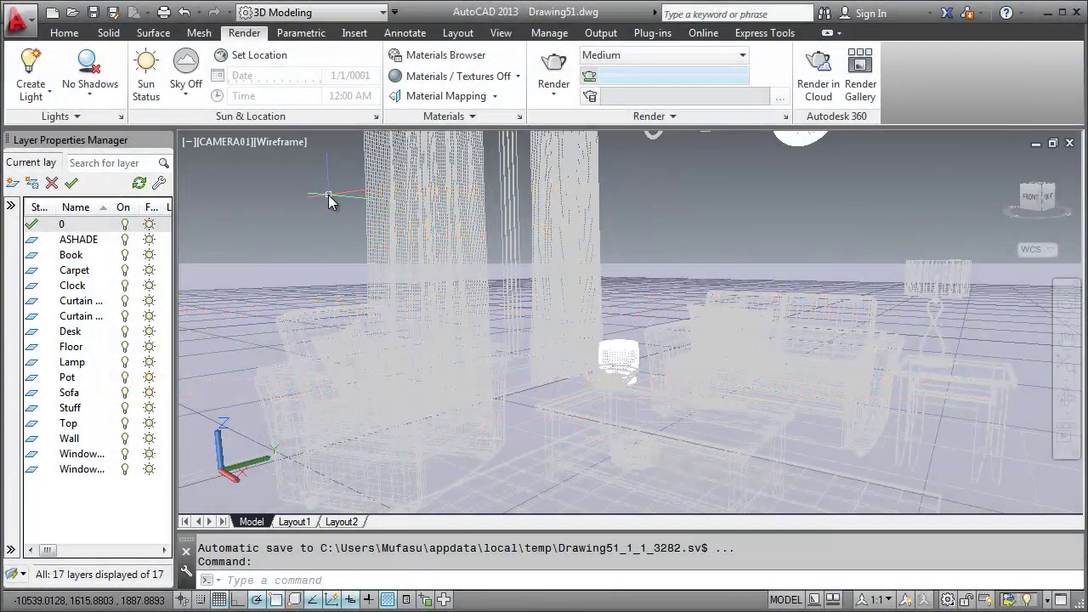
Switch to the Top view in 2D Wireframe and select layers ASHADE through Window.
left_click(234, 142)
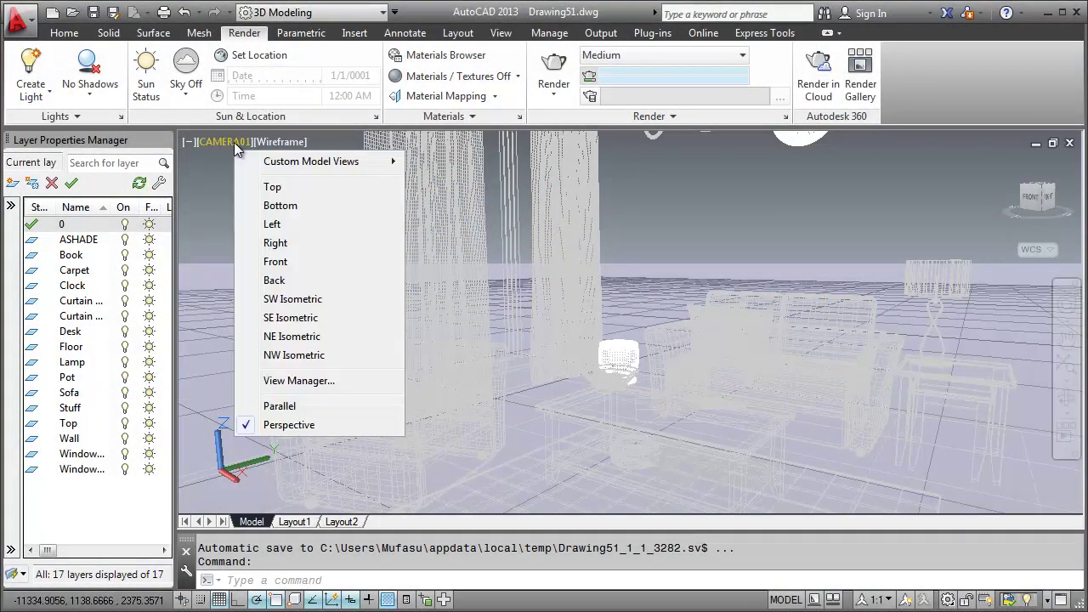
left_click(272, 187)
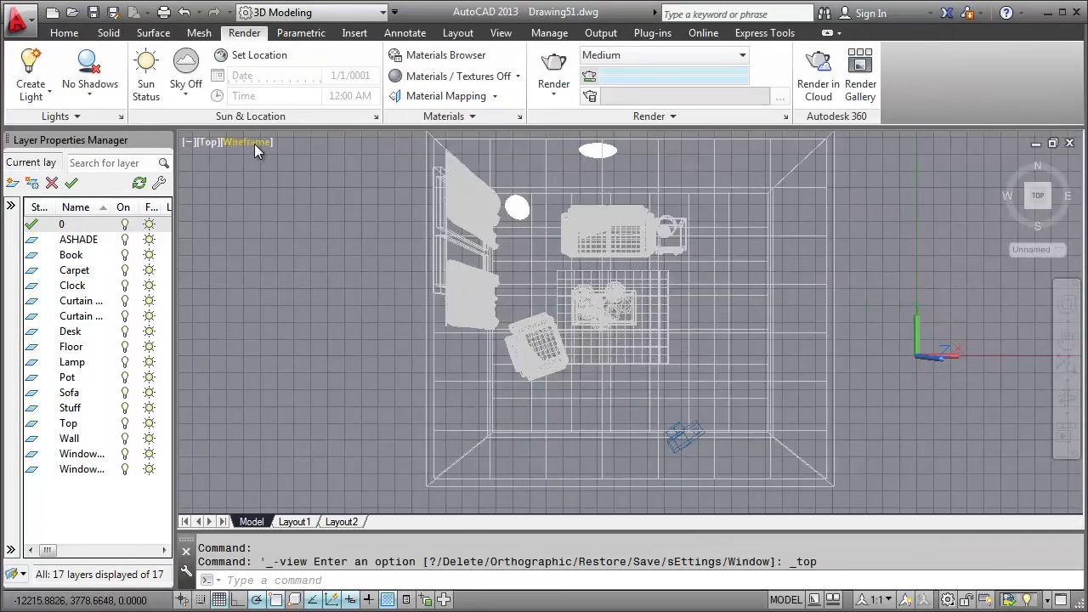
left_click(254, 144)
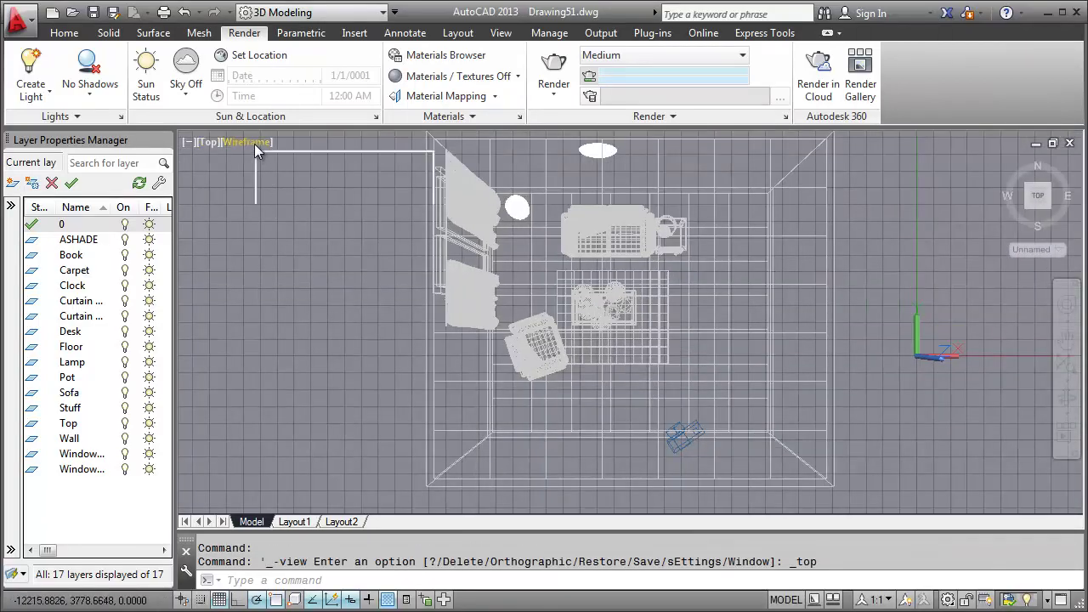
left_click(298, 189)
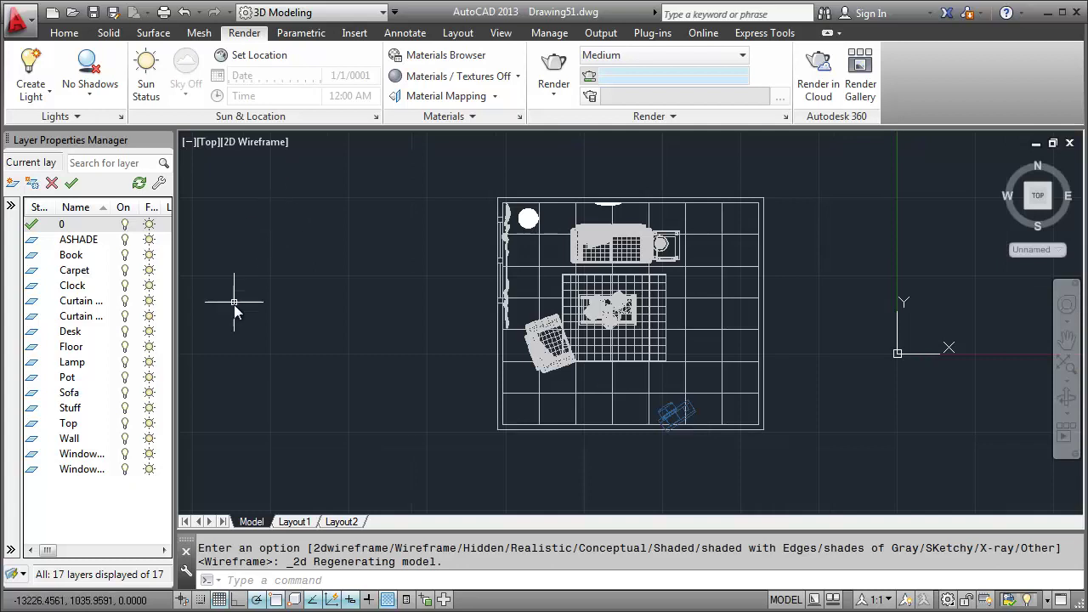
mouse_move(152, 469)
left_mouse_down()
mouse_move(148, 247)
mouse_move(150, 256)
left_mouse_up()
Freeze the selected layers, then thaw only the Book layer and zoom in on the books.
left_click(149, 255)
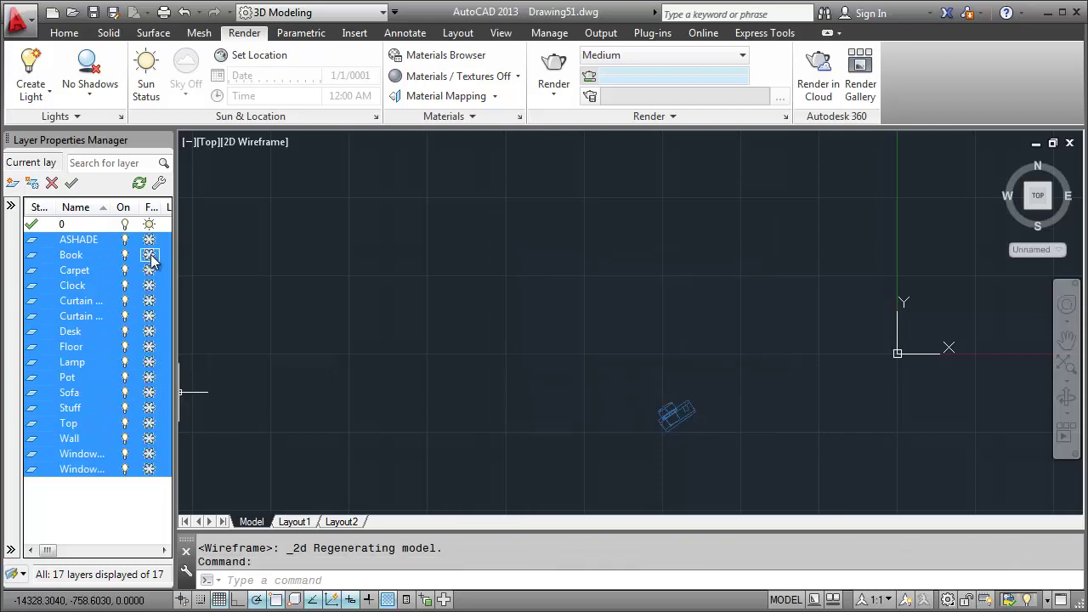
left_click(143, 500)
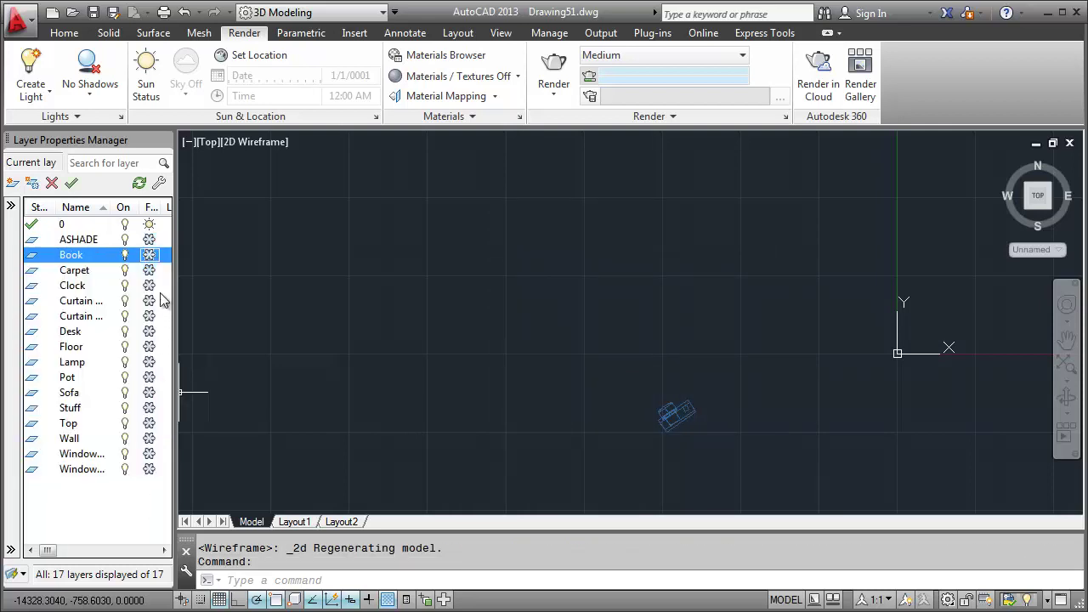
left_click(150, 255)
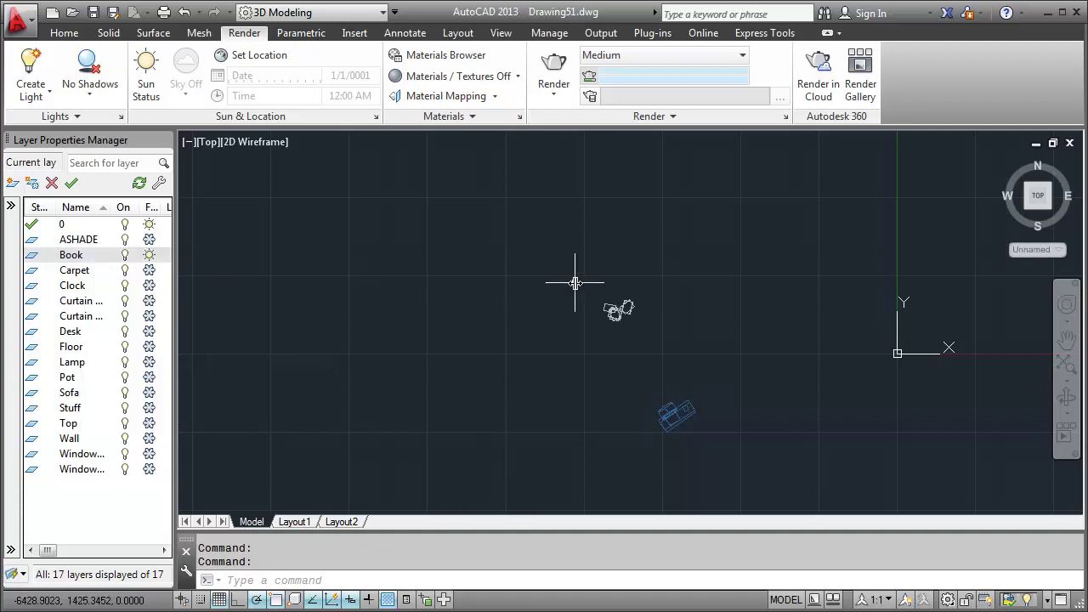
scroll(618, 308, "up", 4)
scroll(623, 306, "up", 6)
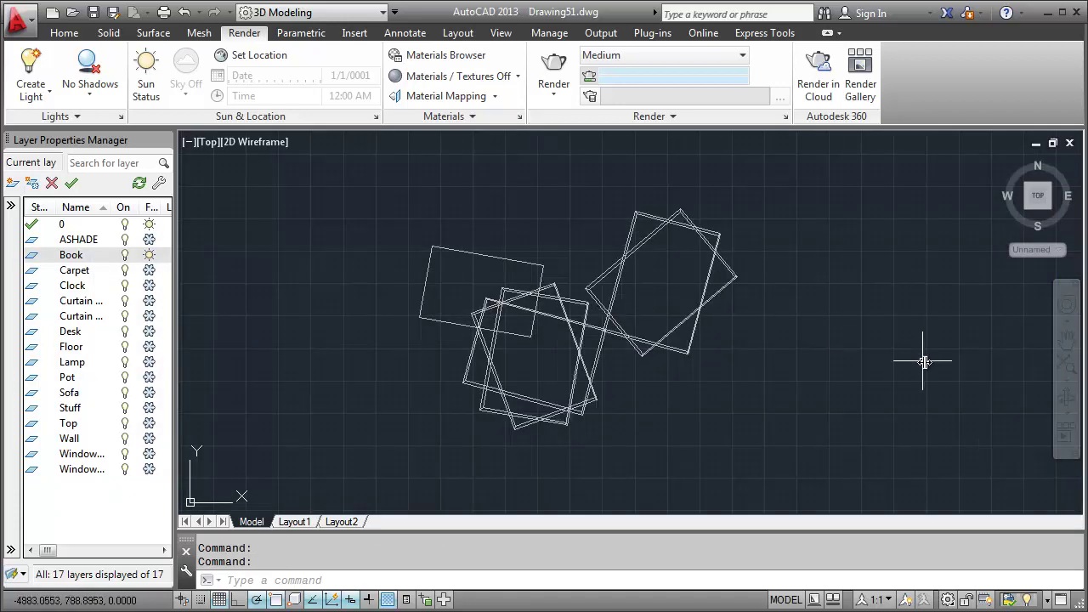
Orbit and pan the view so the book stack is seen in 3D, centred on screen.
left_click(1066, 398)
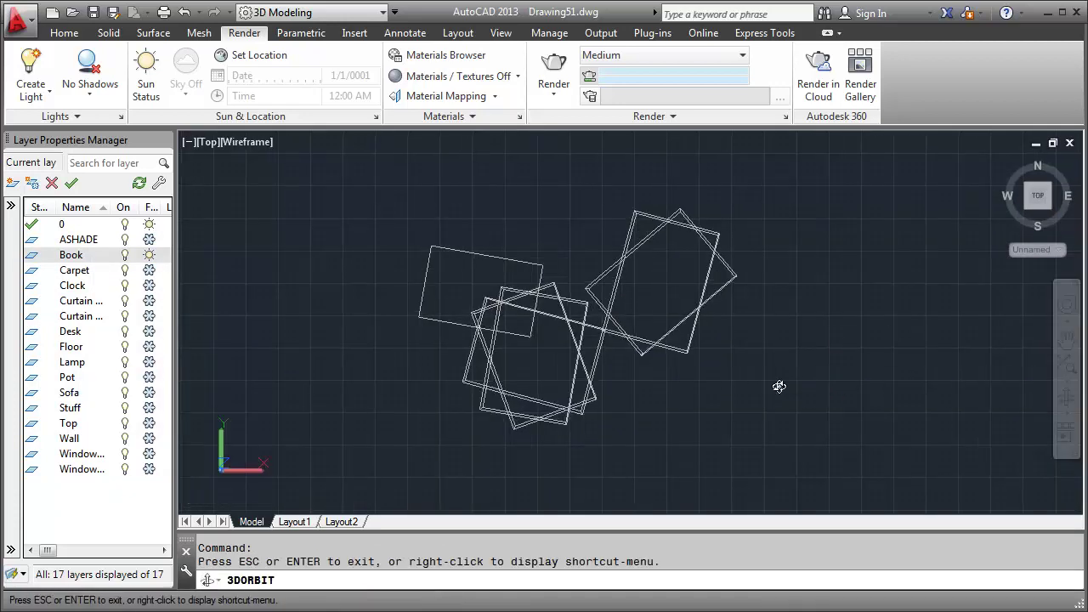
mouse_move(780, 387)
left_mouse_down()
mouse_move(757, 382)
mouse_move(770, 357)
mouse_move(1009, 352)
left_mouse_up()
left_click(1066, 338)
mouse_move(777, 396)
left_mouse_down()
mouse_move(772, 284)
mouse_move(726, 308)
left_mouse_up()
scroll(654, 295, "up", 2)
scroll(653, 295, "down", 2)
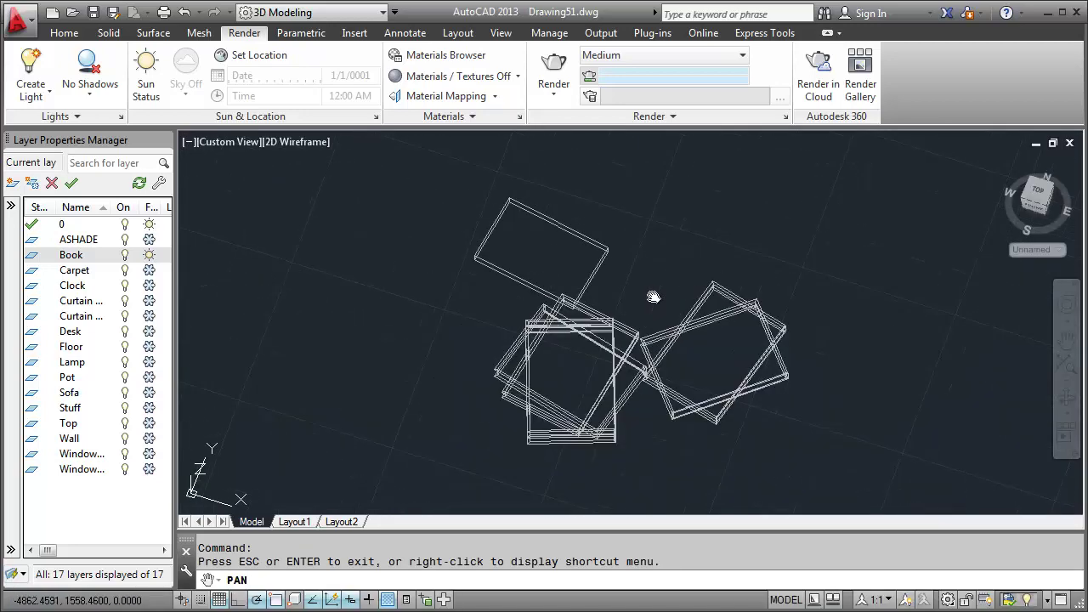
right_click(648, 281)
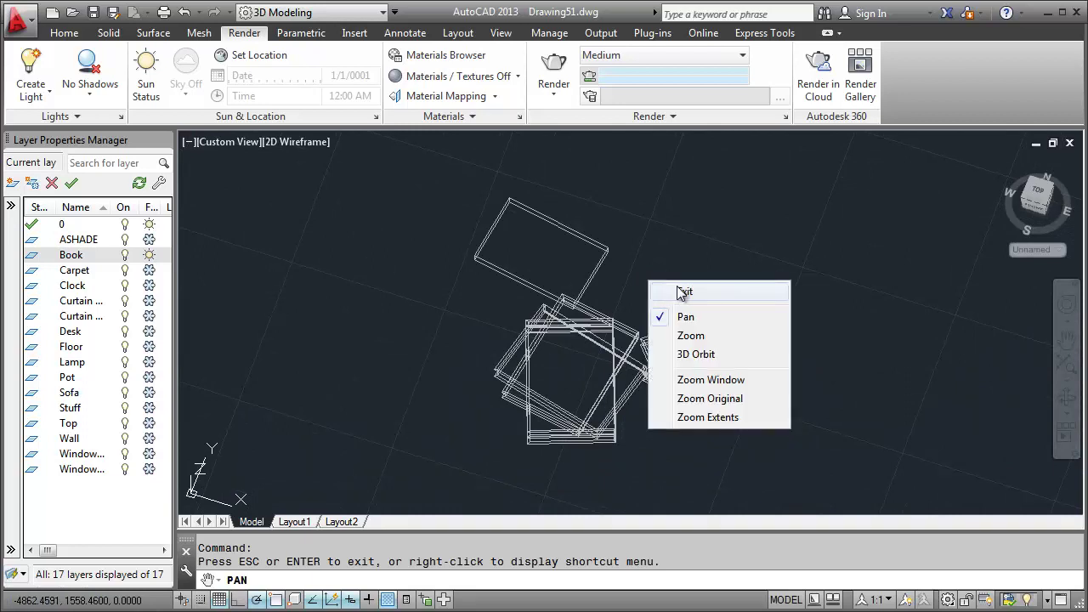
left_click(680, 295)
In the Materials Browser, duplicate the Global material three times.
left_click(478, 70)
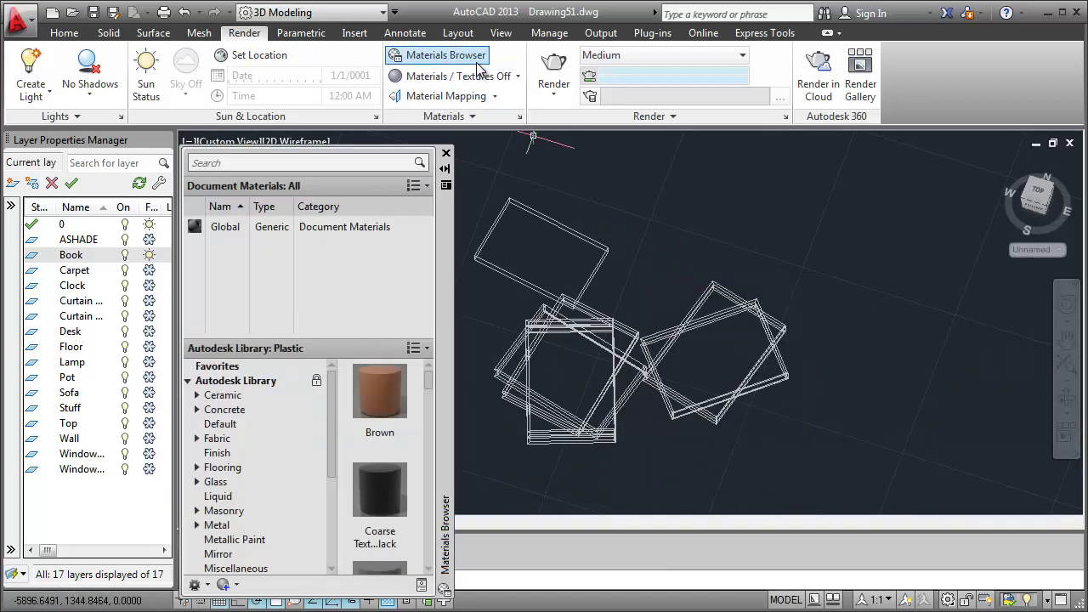
right_click(270, 234)
left_click(306, 307)
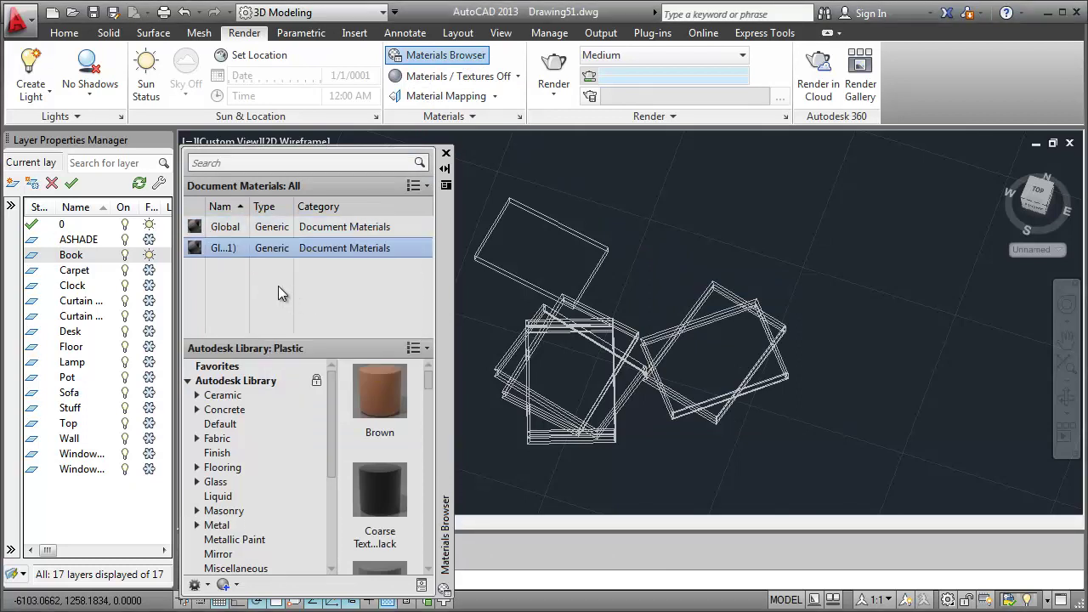
right_click(240, 249)
left_click(280, 322)
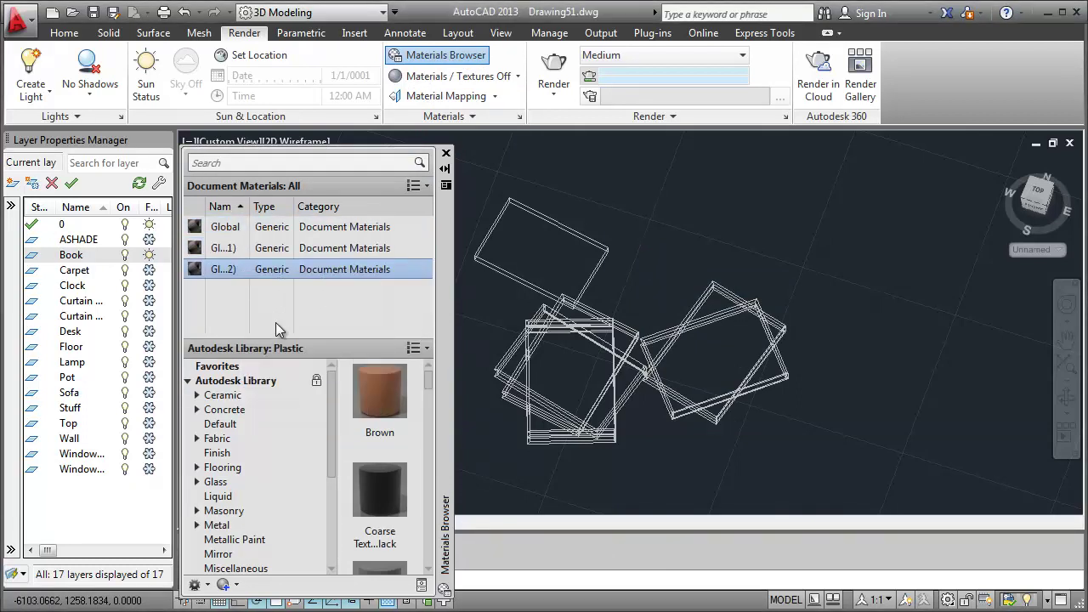
right_click(230, 273)
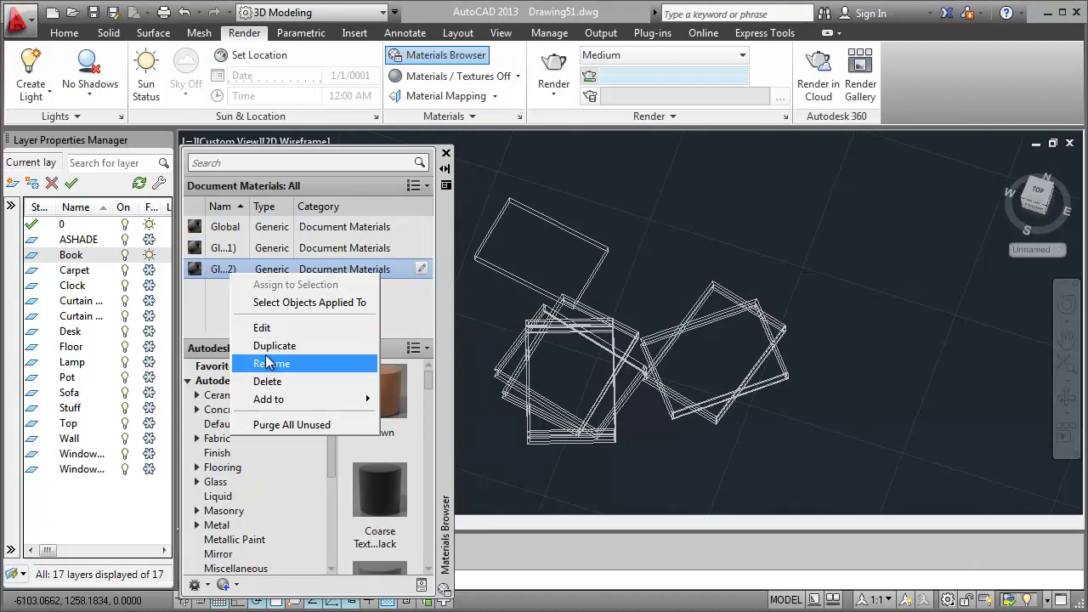
left_click(268, 356)
Rename the three copies to Book1, Book2 and Book3.
right_click(223, 248)
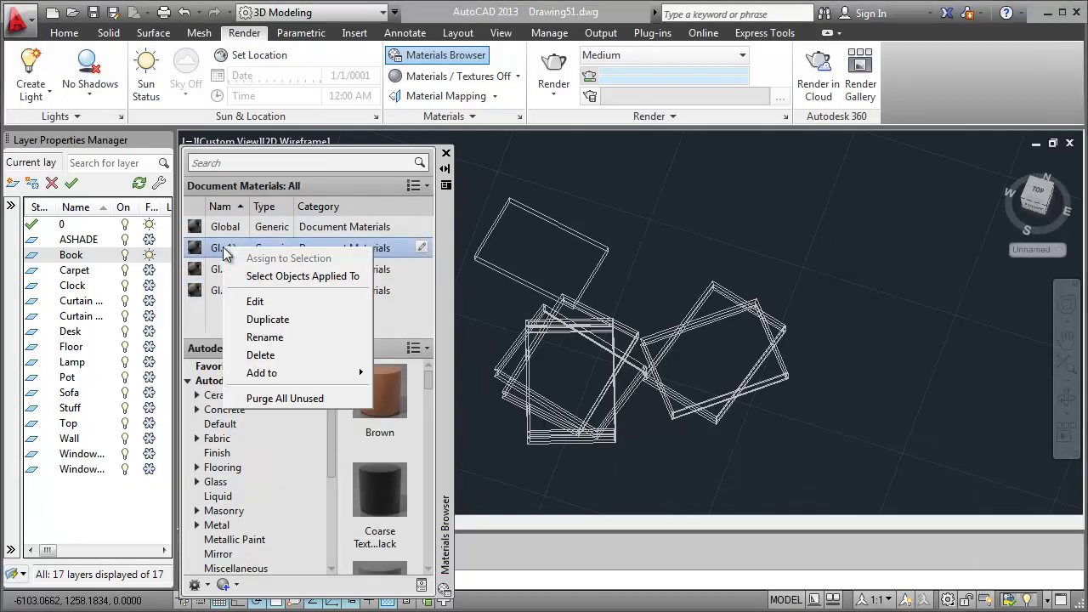
left_click(260, 336)
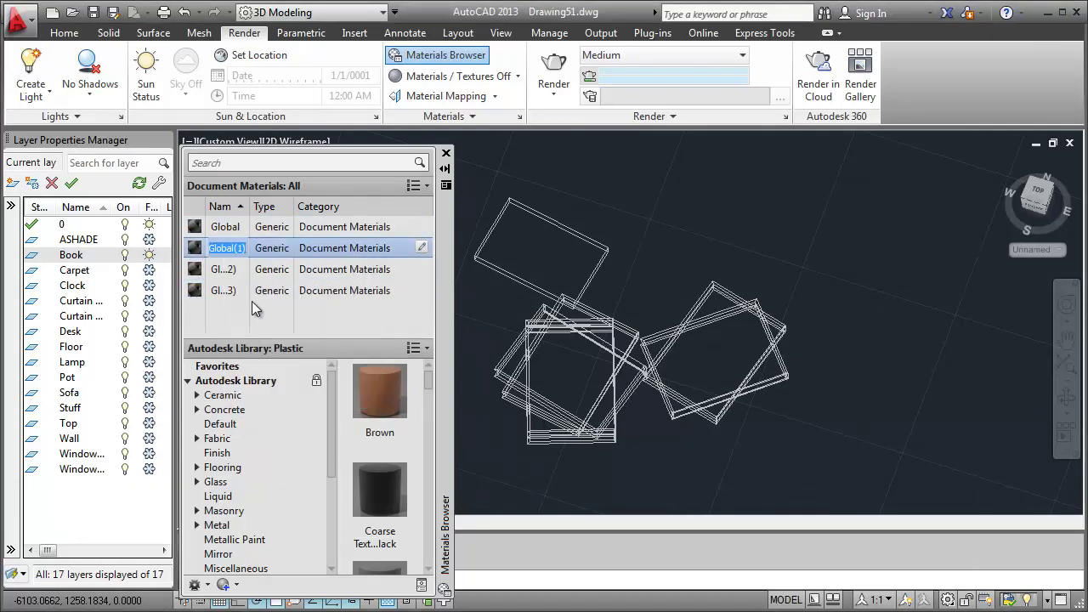
type("Book")
type("1")
key("Return")
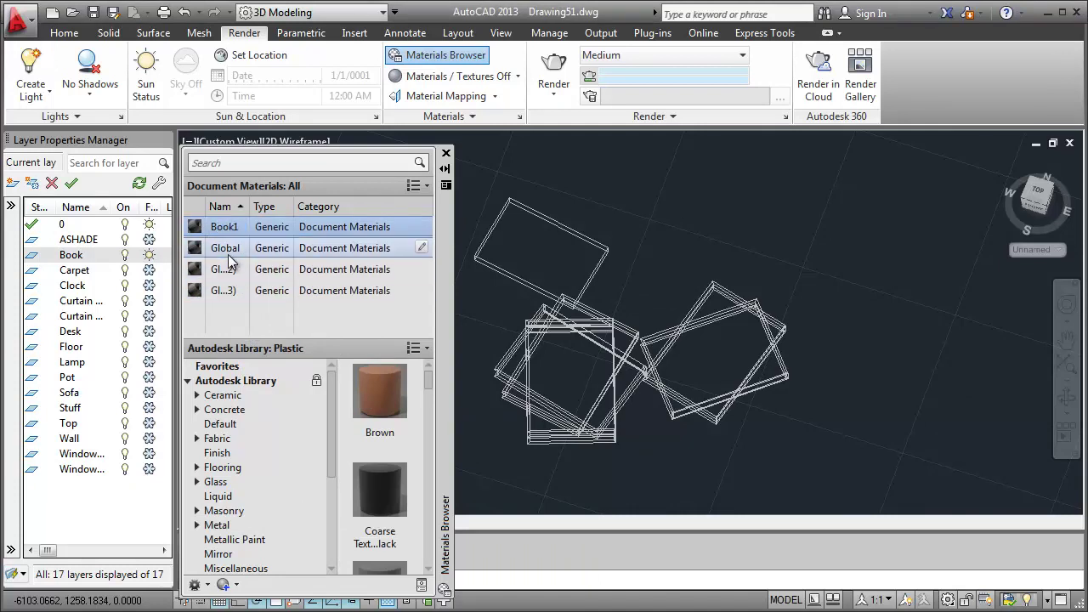
right_click(226, 269)
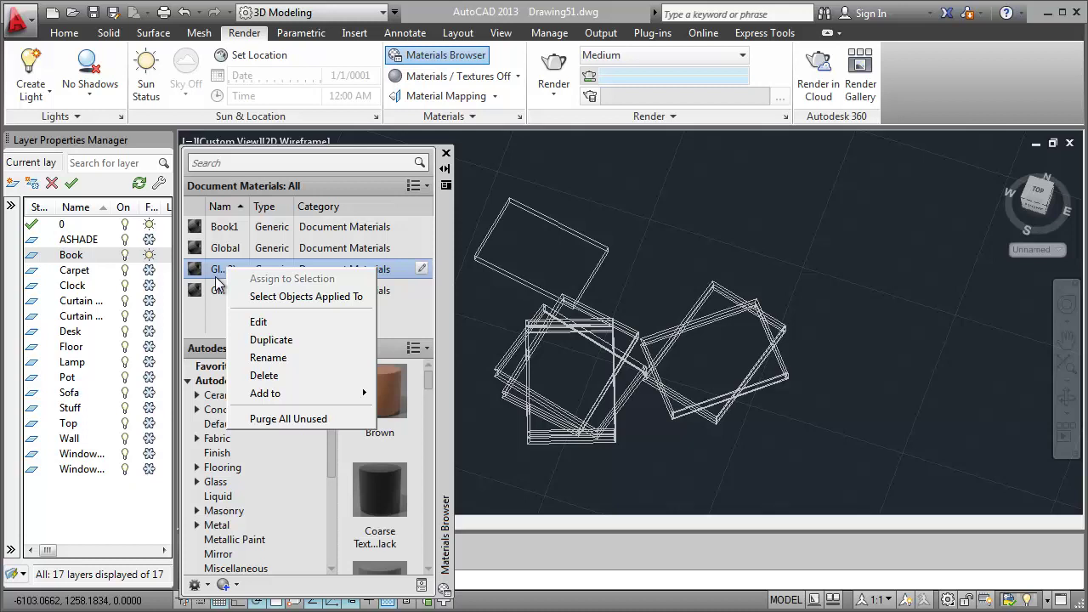
left_click(267, 358)
type("Book2")
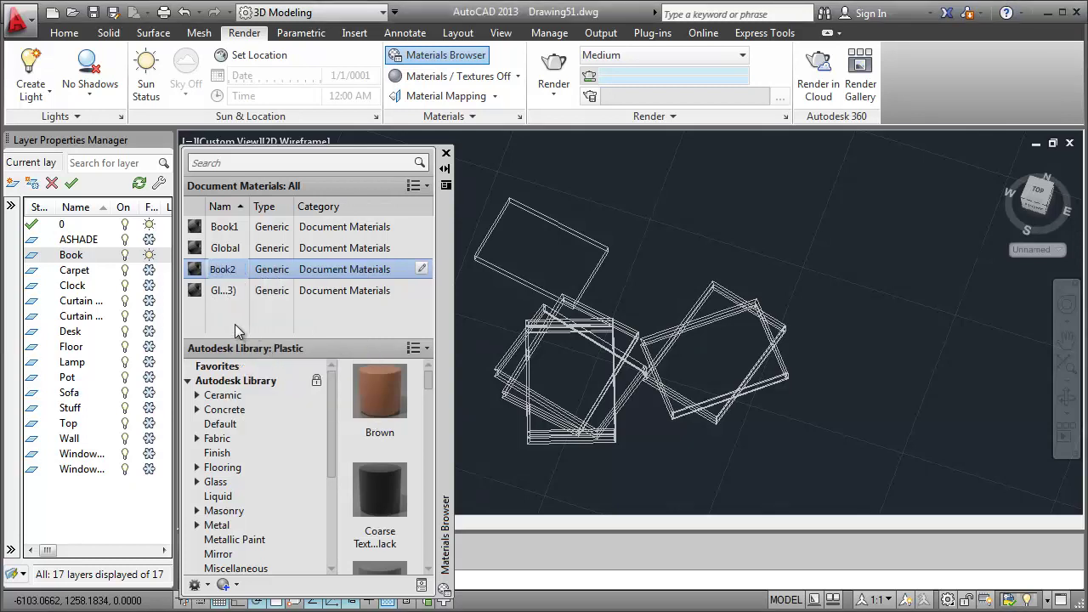
key("Return")
right_click(228, 292)
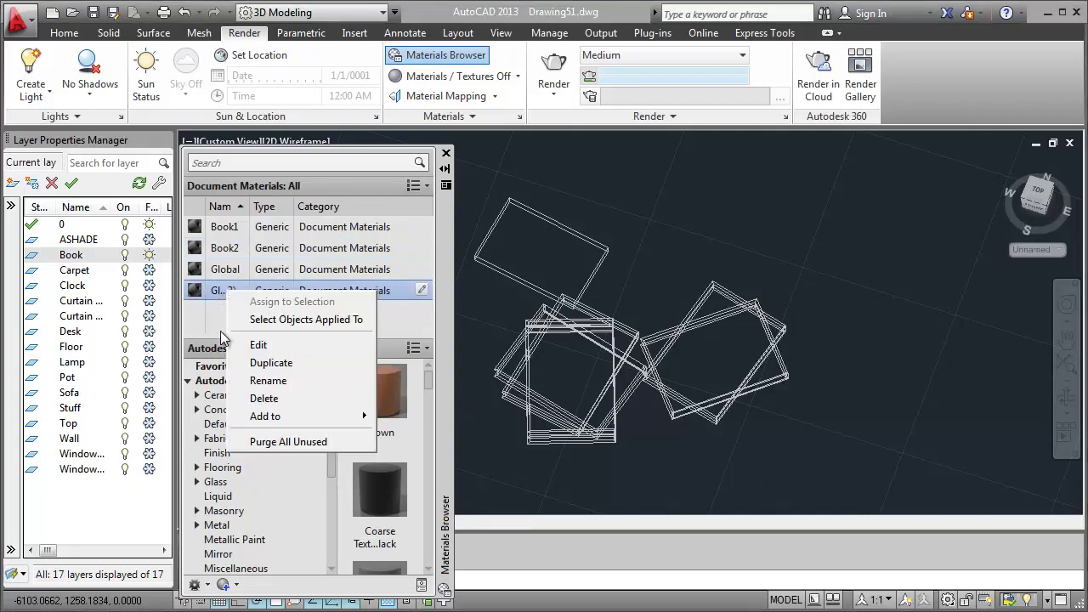
left_click(269, 381)
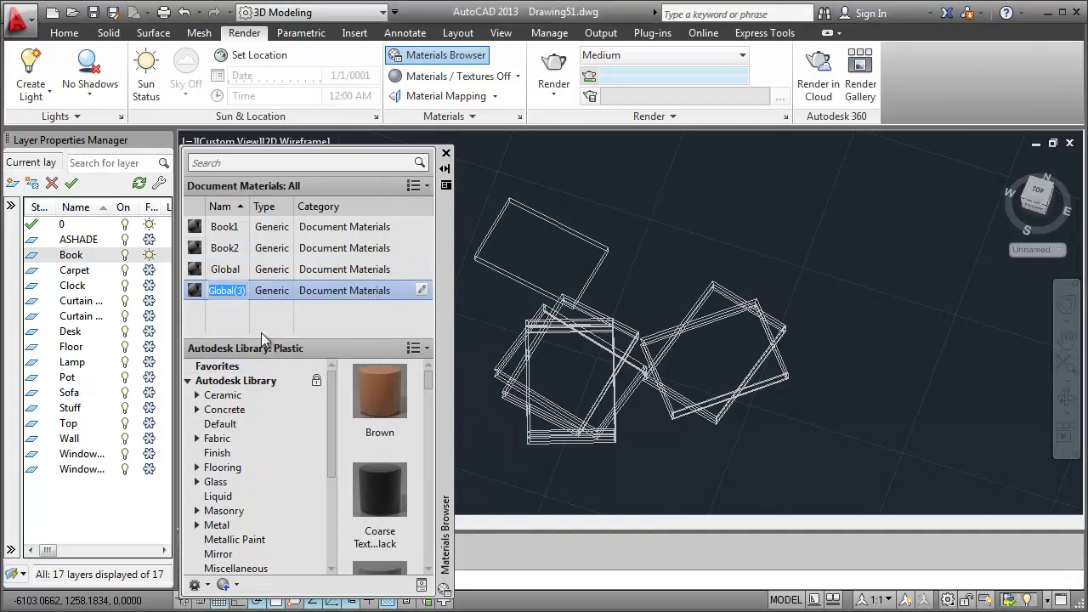
type("Book")
type("3")
key("Return")
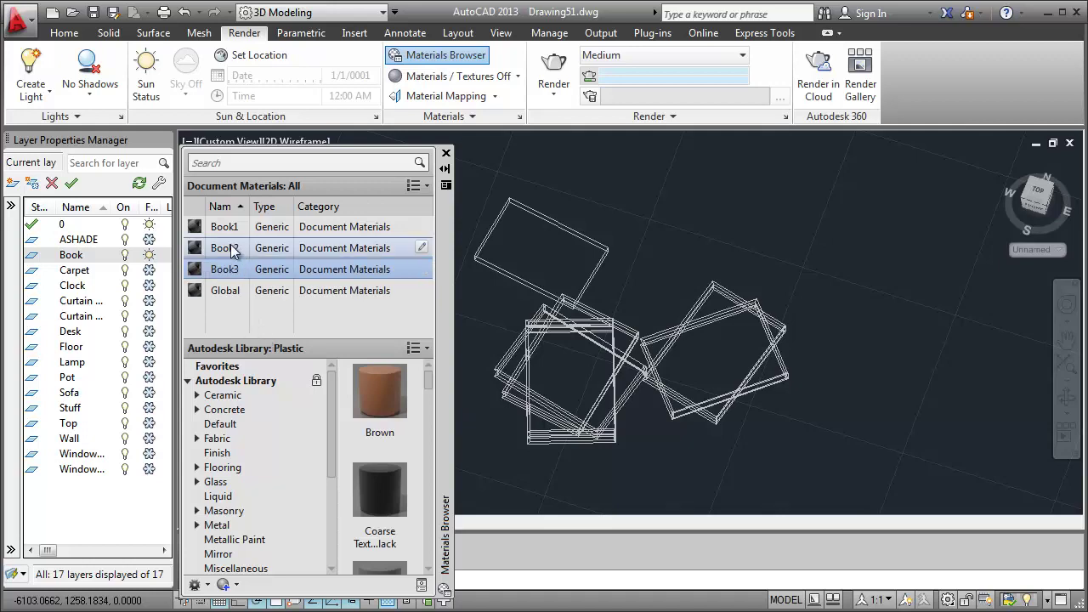
Load D:\AutoCAD\Textures\Other\Book1.jpg as the Book1 material's colour image.
double_click(230, 226)
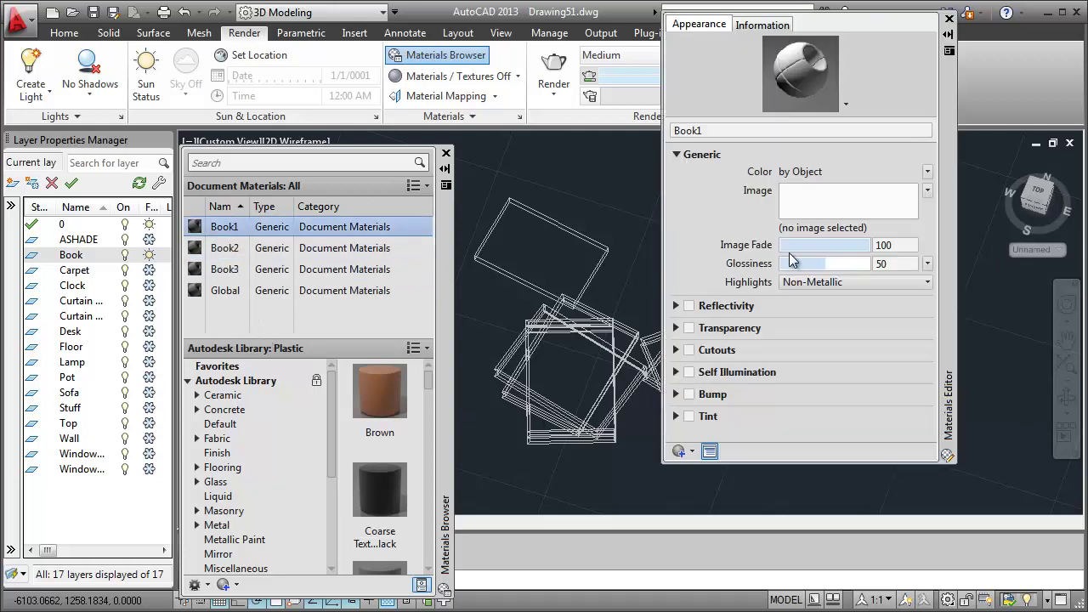
left_click(805, 227)
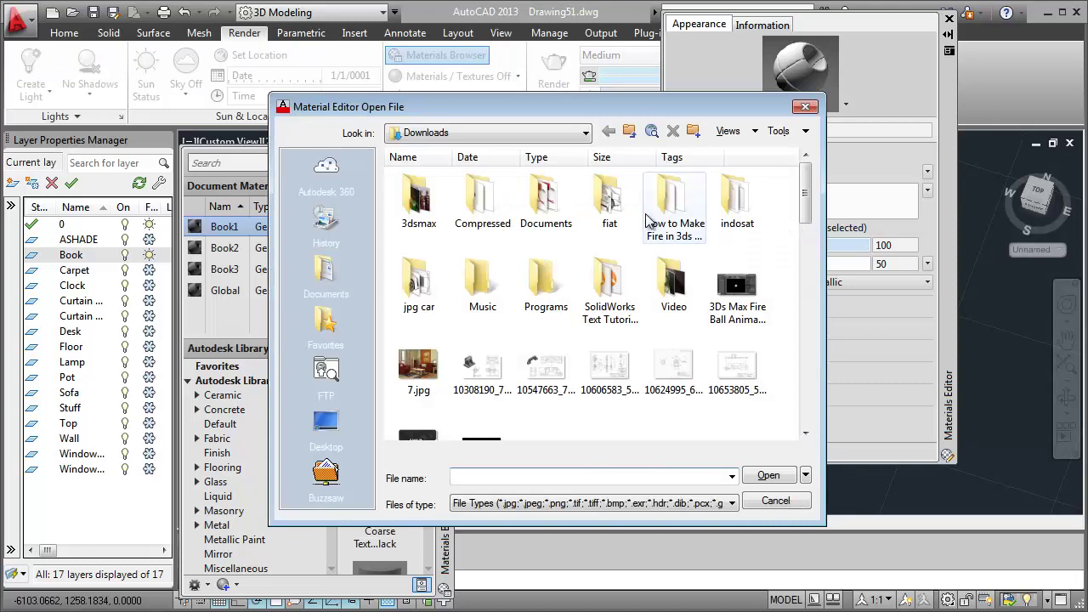
left_click(573, 139)
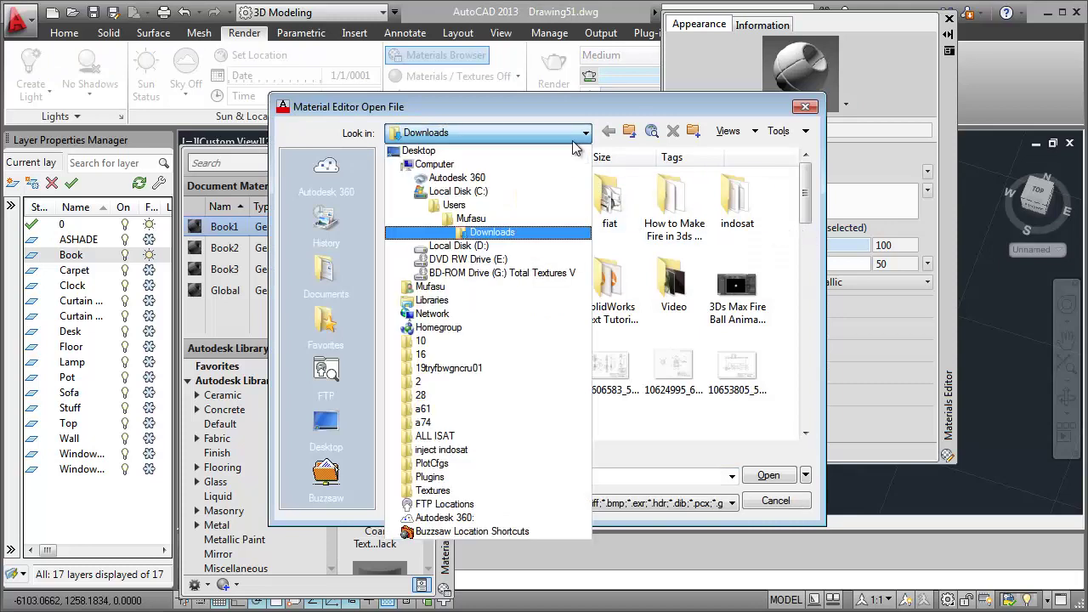
left_click(555, 248)
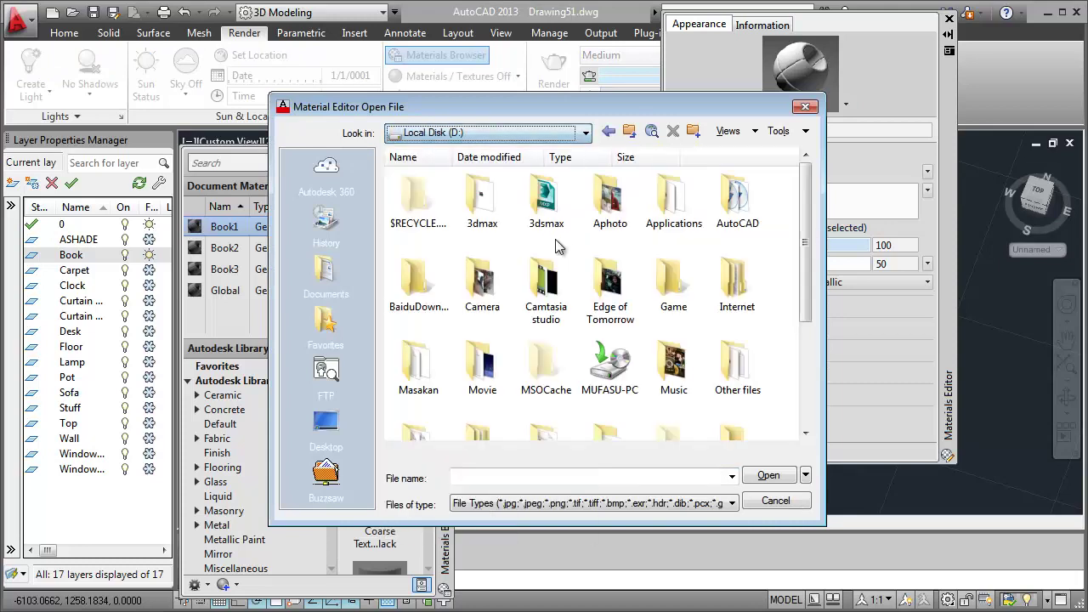
double_click(729, 217)
double_click(736, 219)
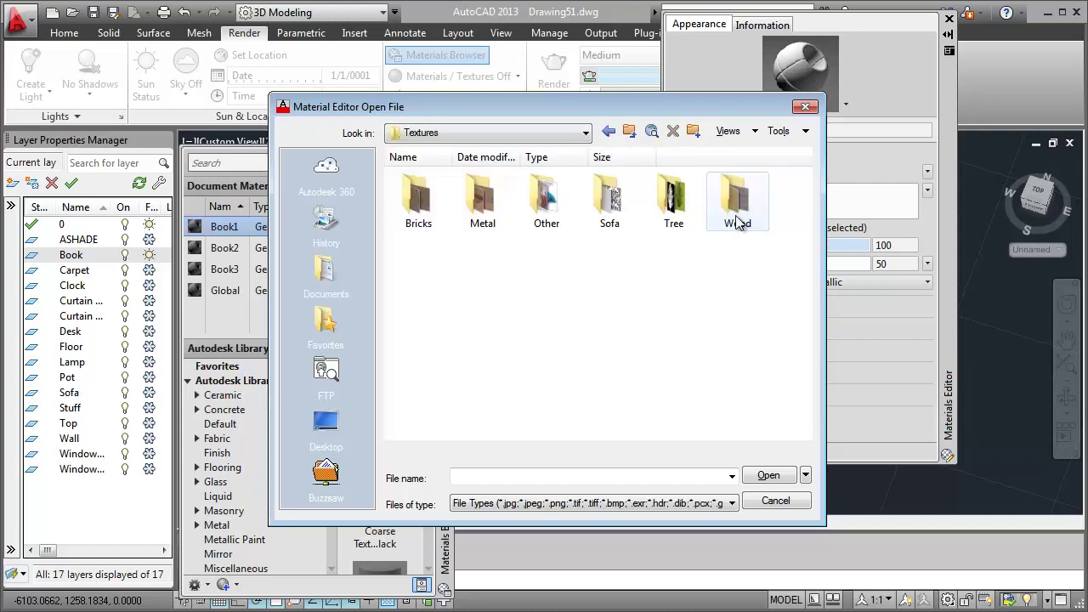
double_click(545, 218)
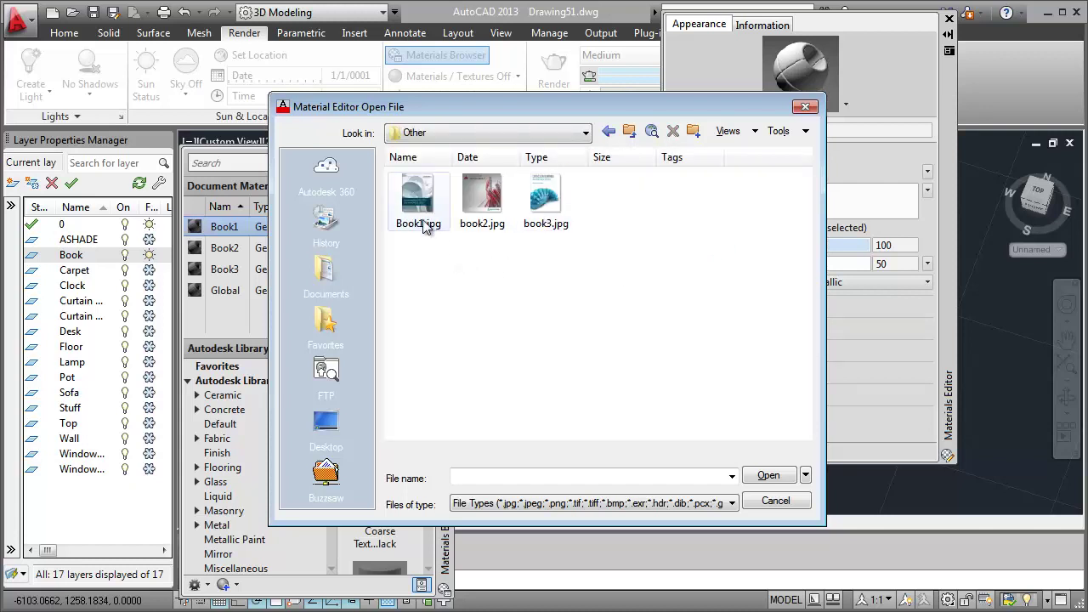
left_click(426, 222)
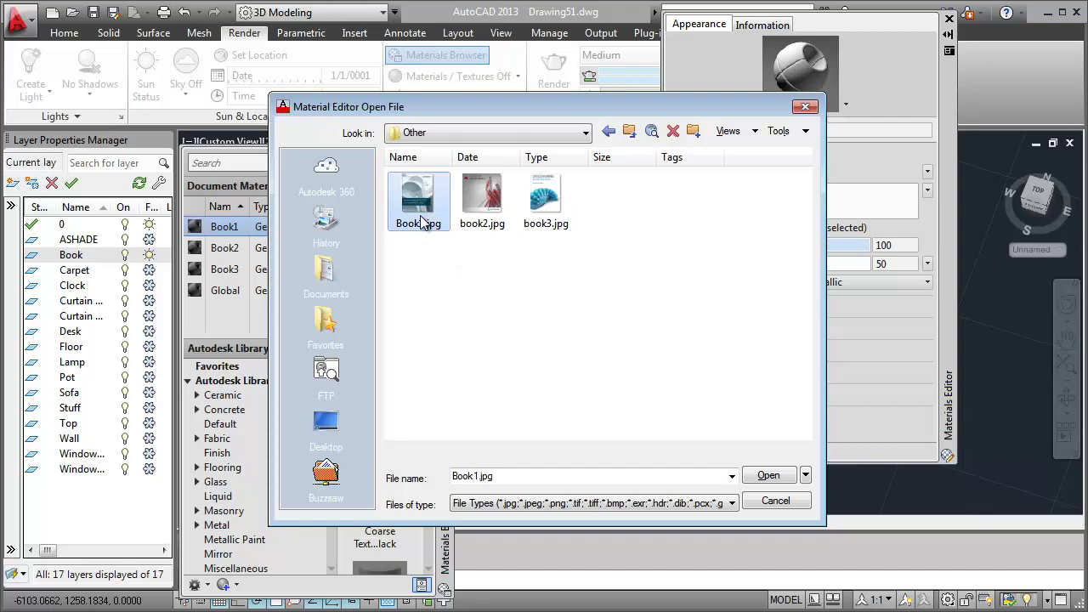
left_click(757, 477)
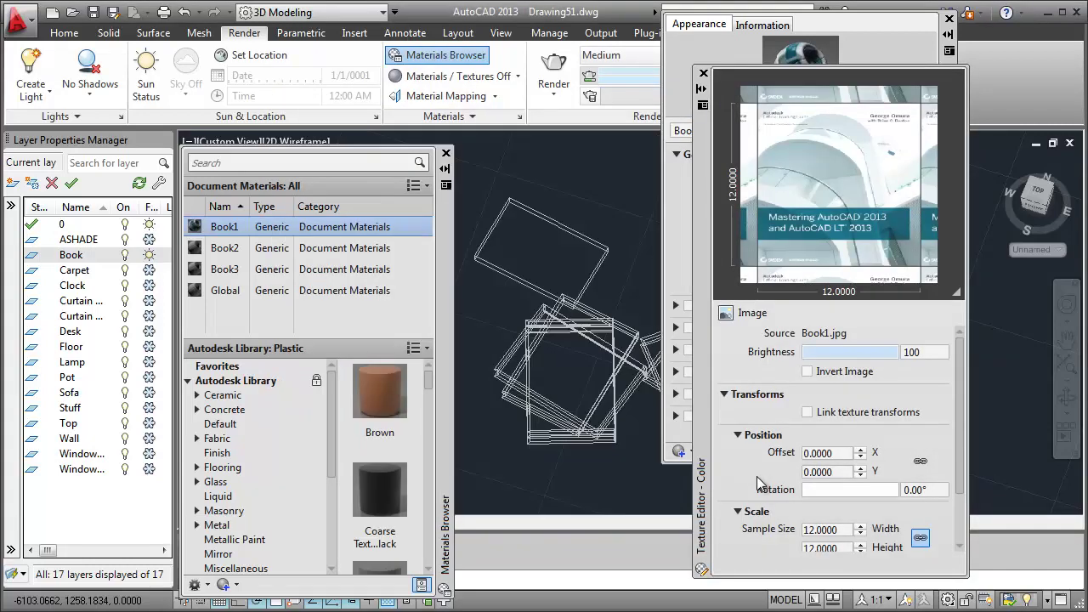
Switch to Realistic shading and set the Book1 texture sample size to 200.
left_click(304, 144)
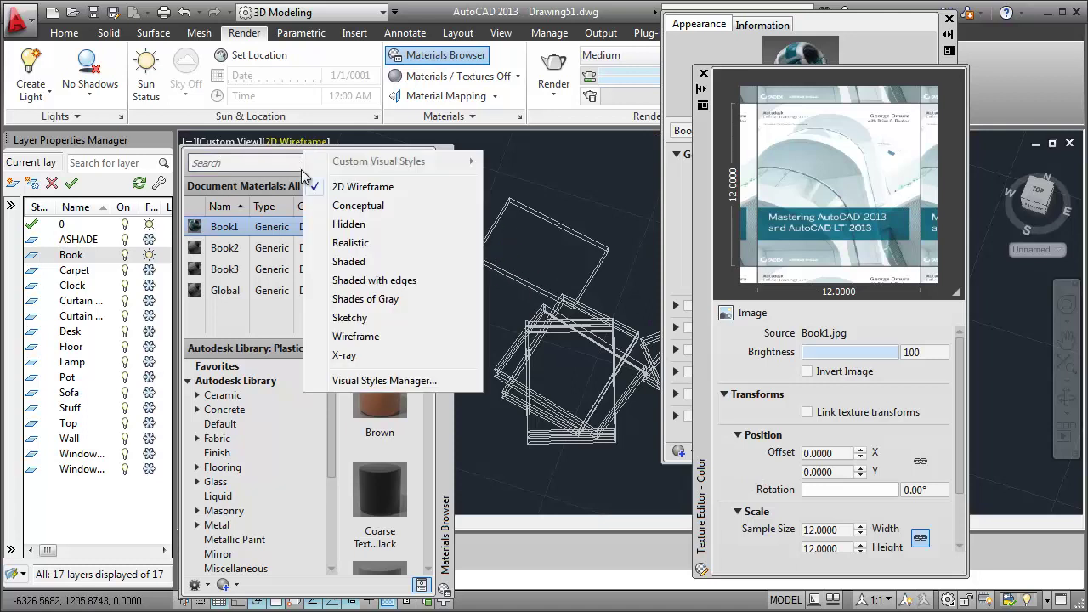
left_click(351, 243)
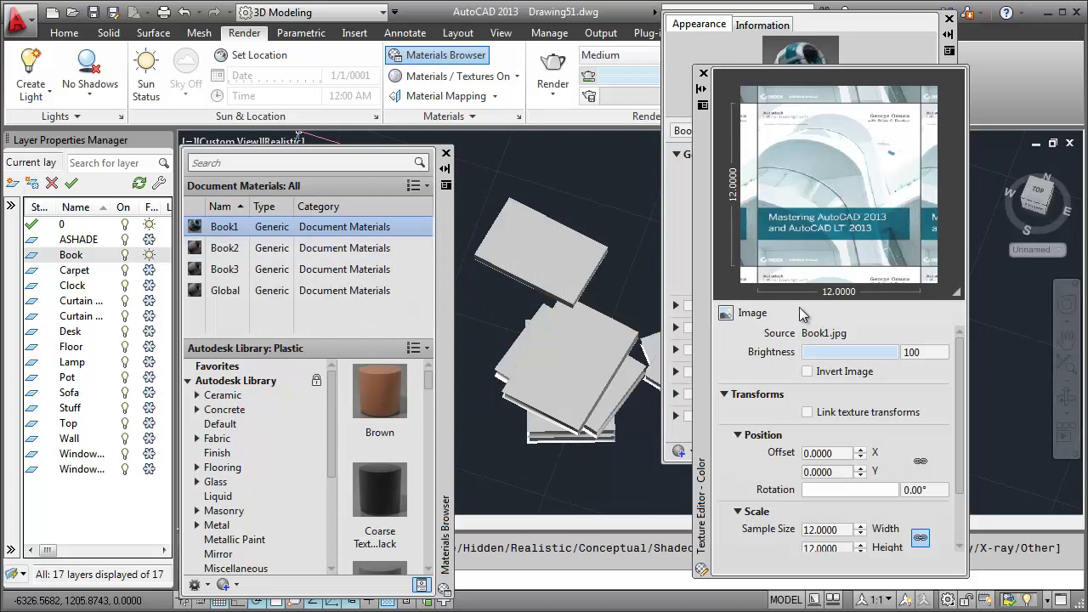
double_click(841, 529)
type("2")
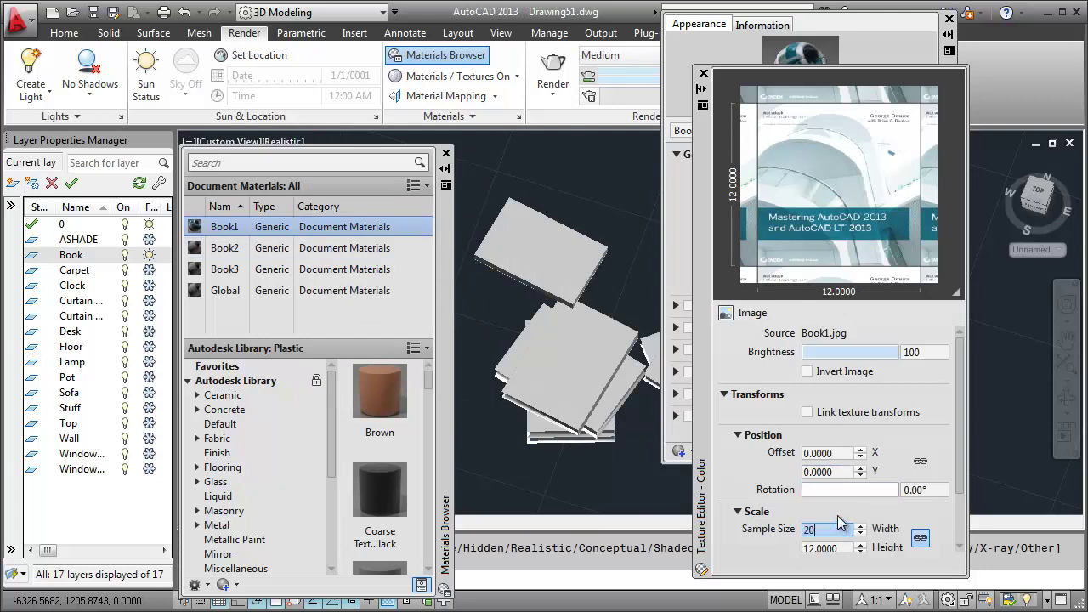
type("0")
key("Tab")
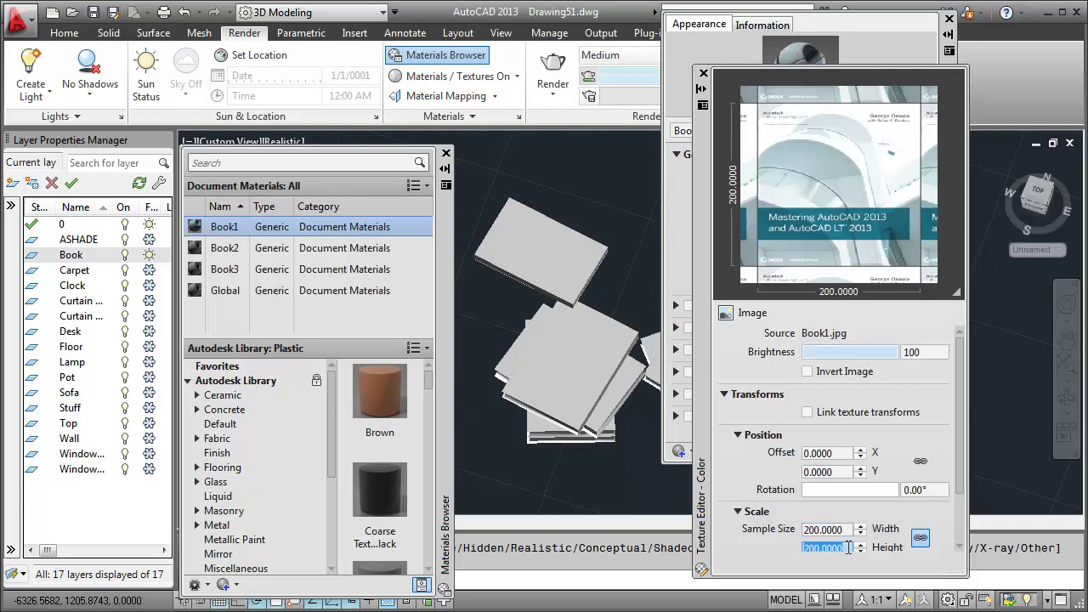
Rotate the Book1 texture 90° and apply Book1 to the top book.
left_click(923, 489)
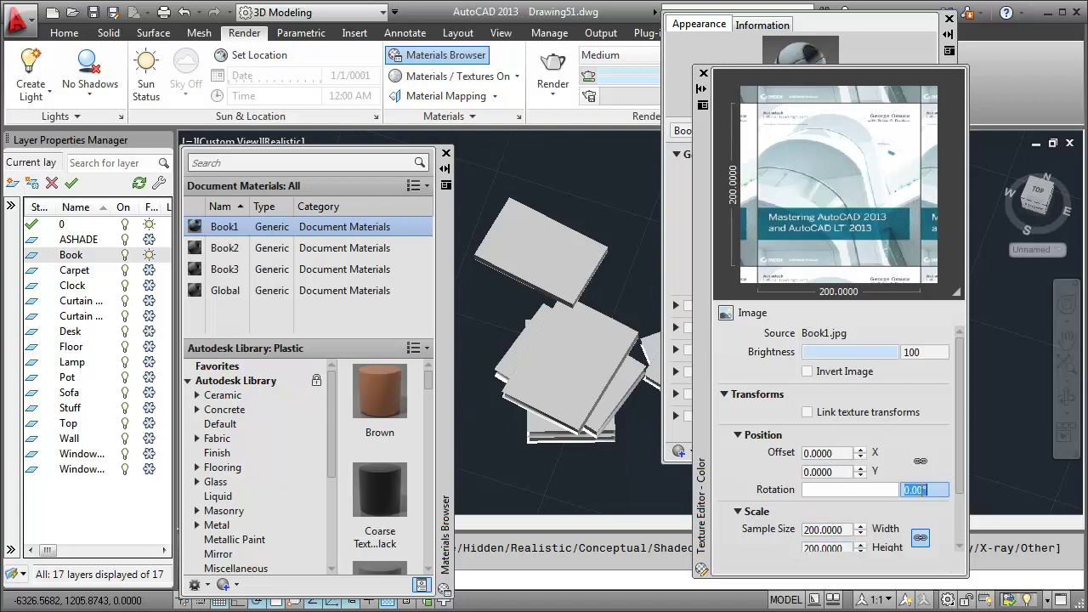
type("90")
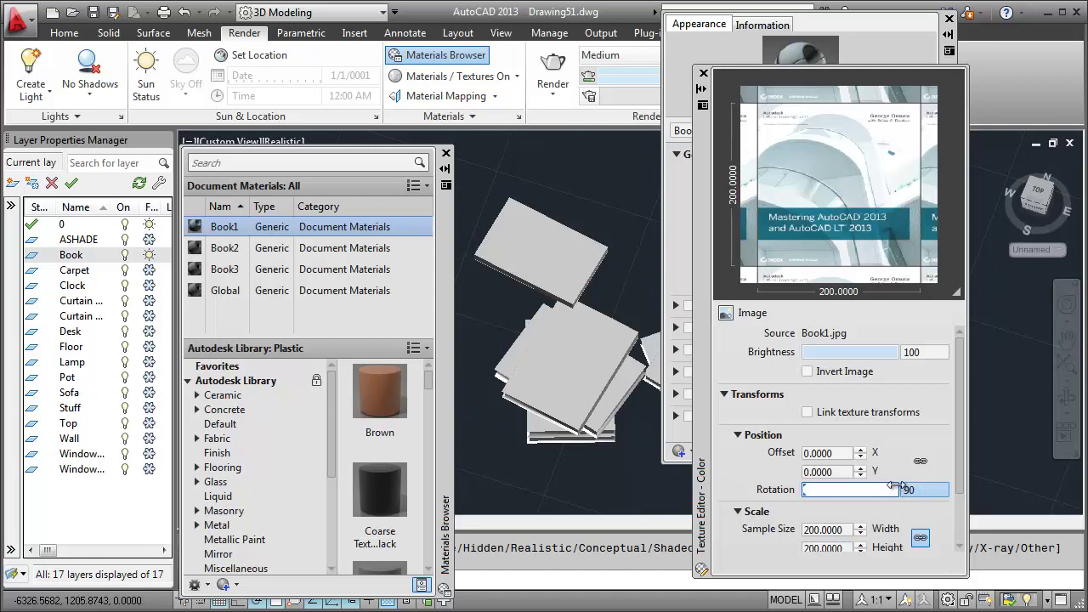
key("Return")
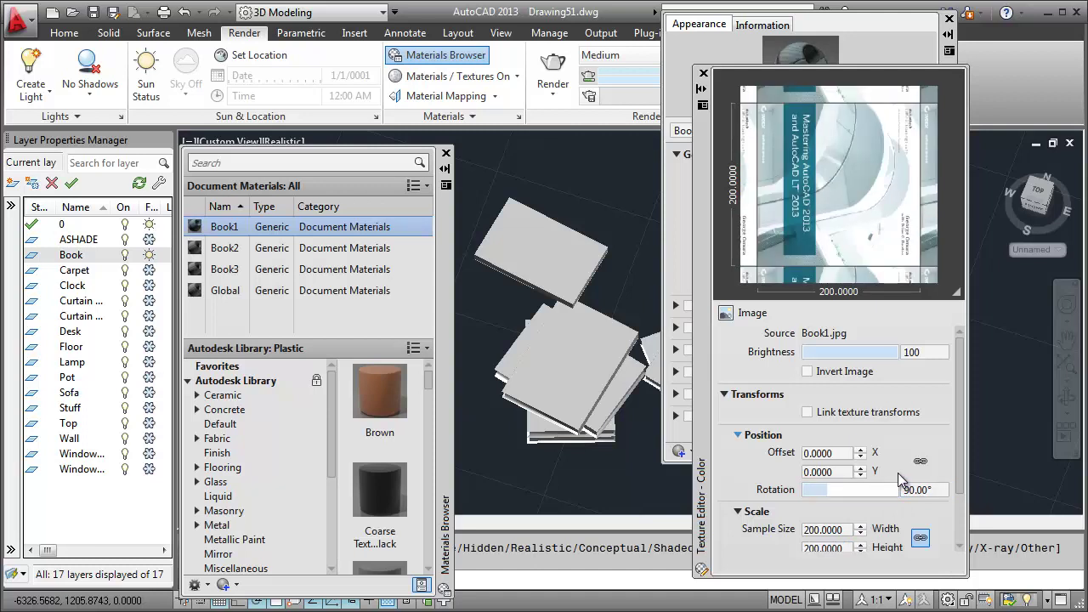
mouse_move(226, 228)
left_click_drag(225, 233, 539, 241)
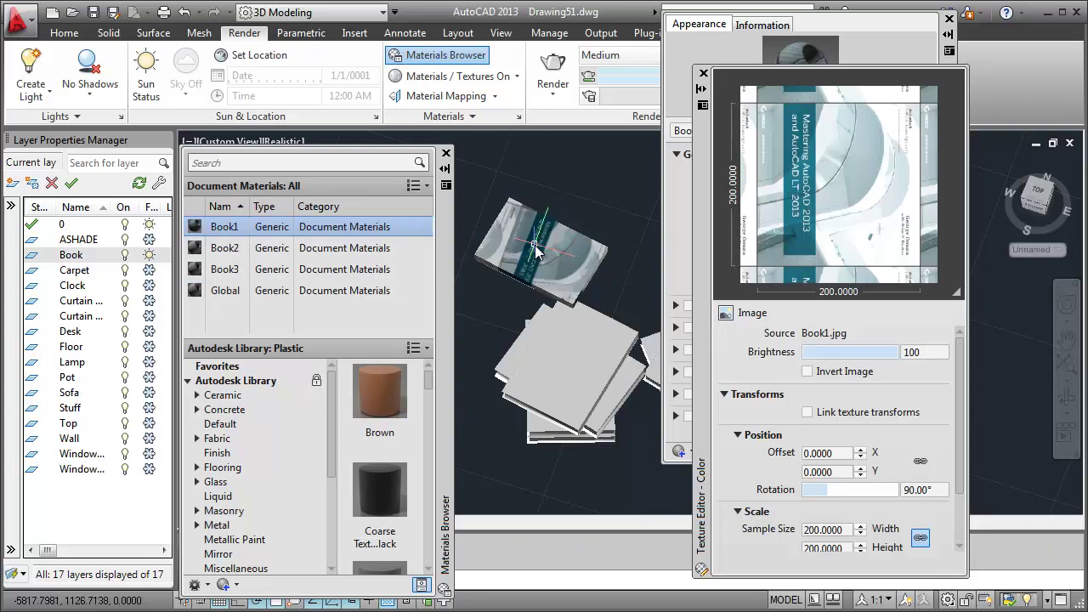
Cancel Material Mapping on the top book and select the Book2 material for editing.
left_click(455, 99)
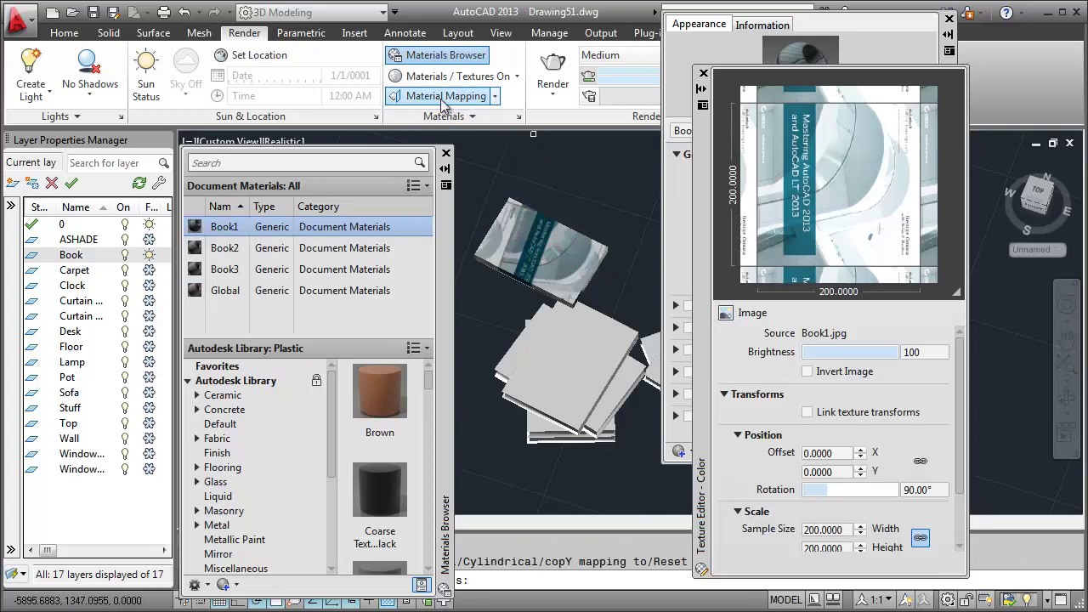
left_click(545, 192)
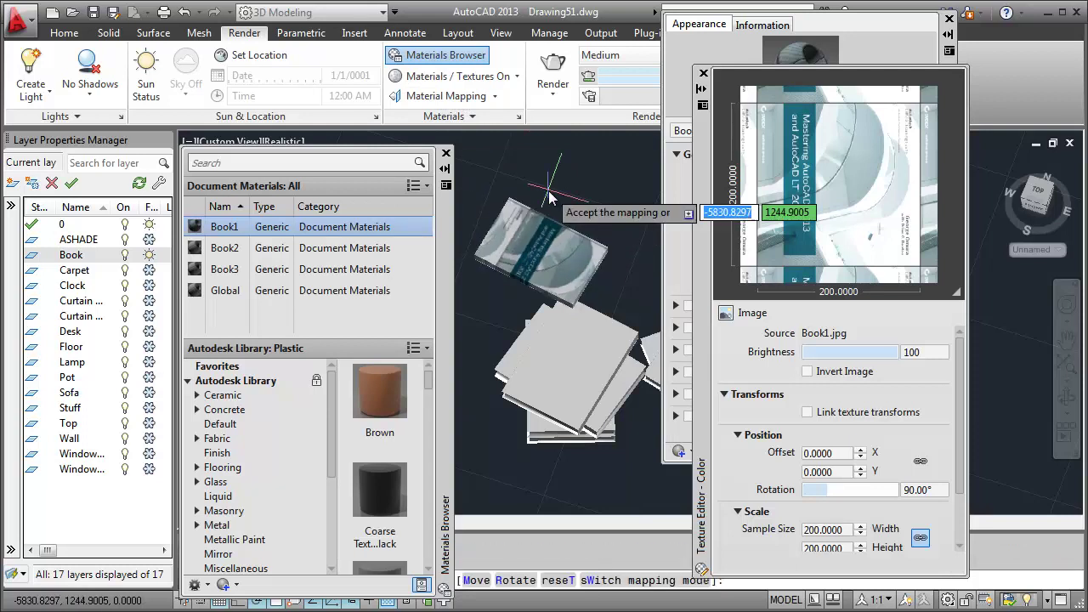
key("Escape")
left_click(262, 255)
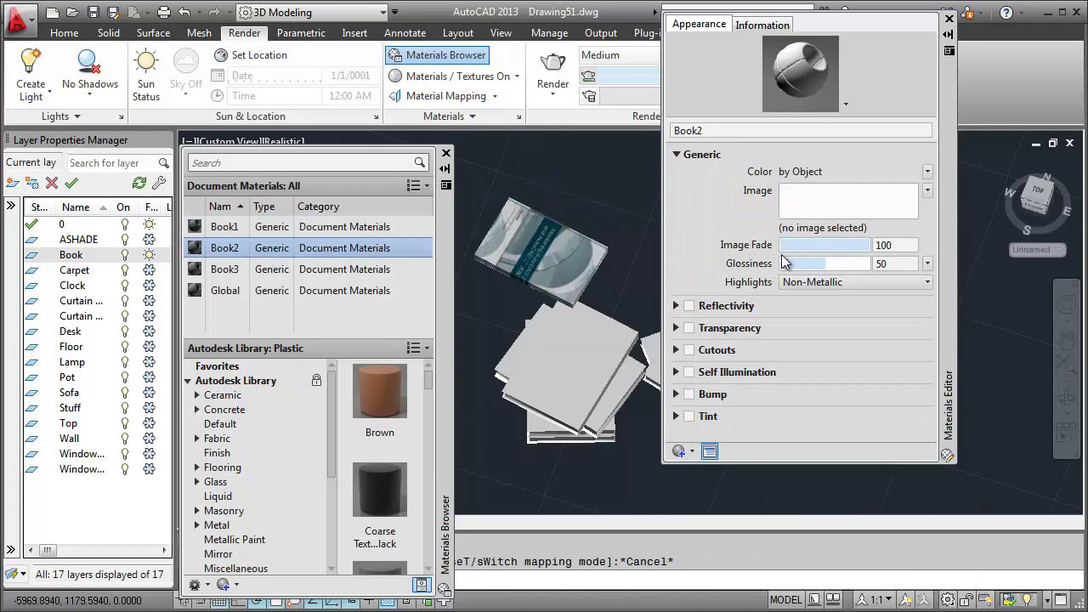
Load book2.jpg as Book2's image with a 267 sample size, then close the Texture Editor.
left_click(802, 227)
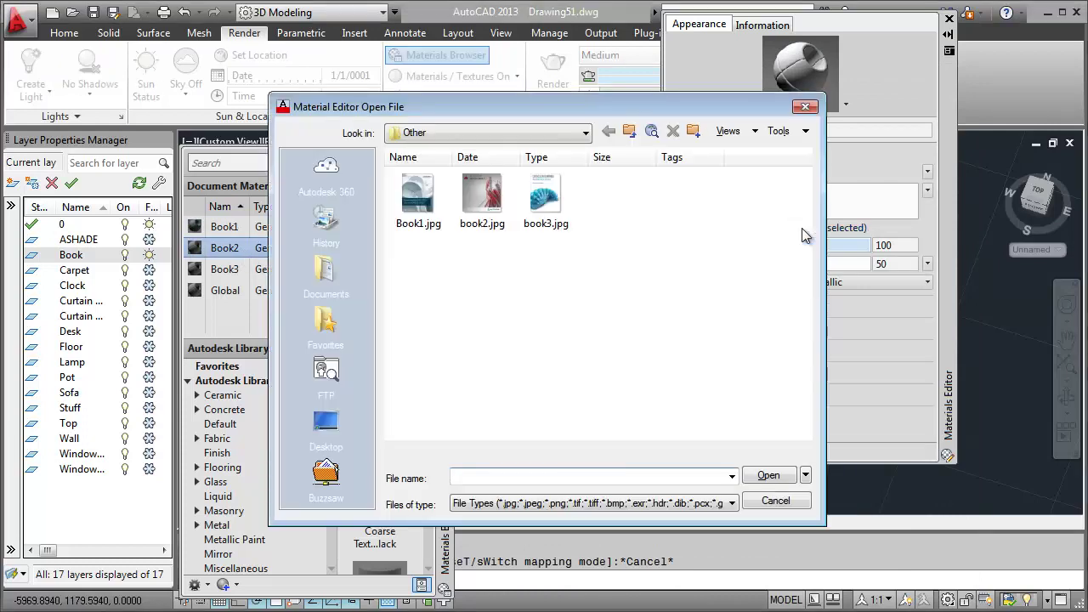
left_click(491, 216)
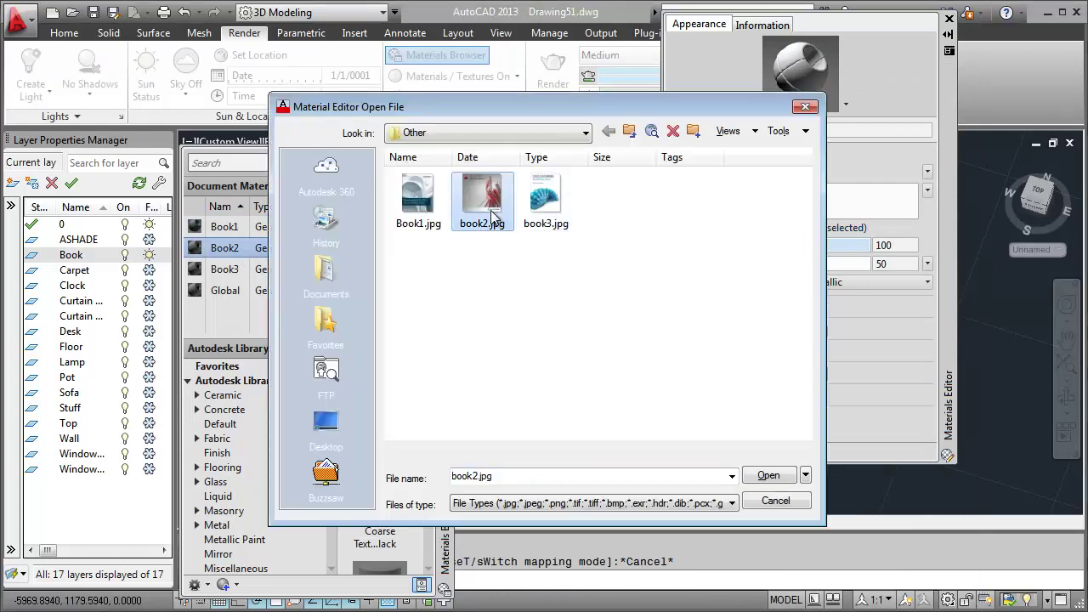
left_click(768, 475)
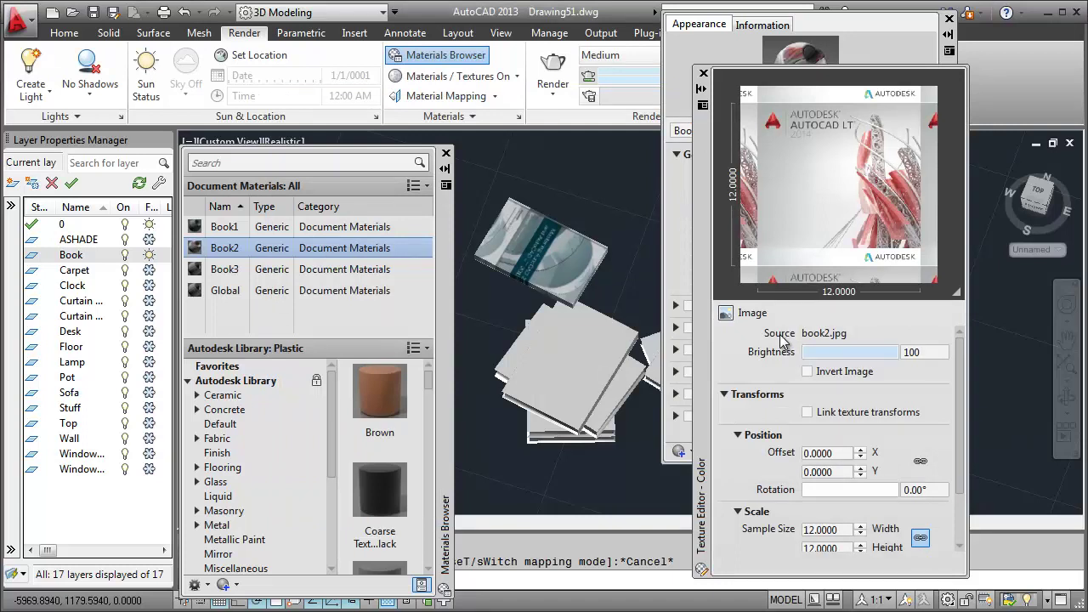
double_click(837, 530)
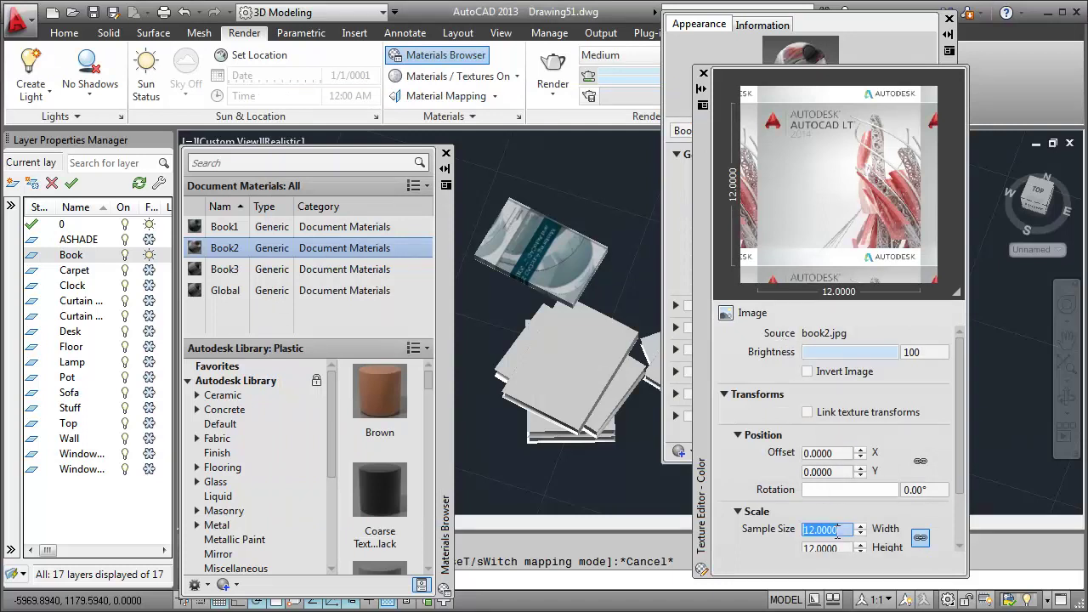
type("267")
key("Tab")
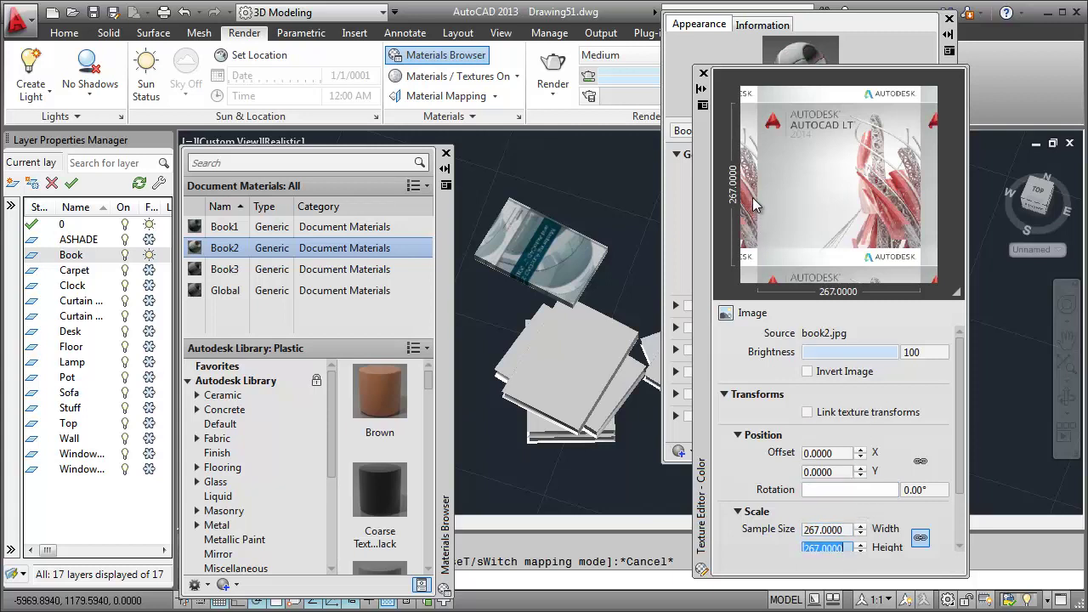
left_click(703, 73)
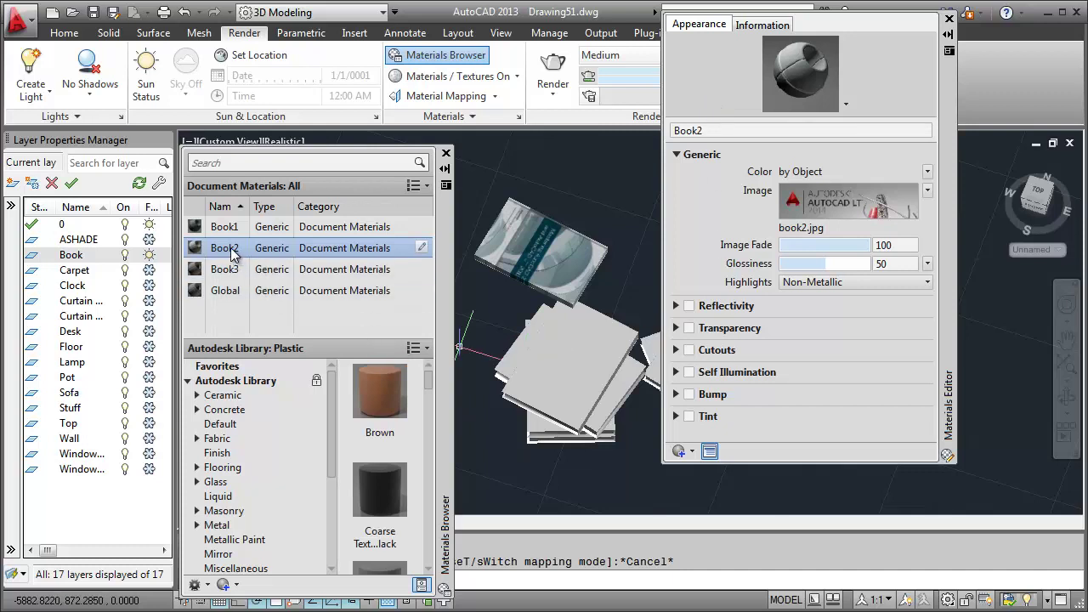
Apply Book2 to the lower book, then cancel the planar Material Mapping adjustment.
mouse_move(223, 248)
left_mouse_down()
mouse_move(555, 343)
mouse_move(576, 362)
left_mouse_up()
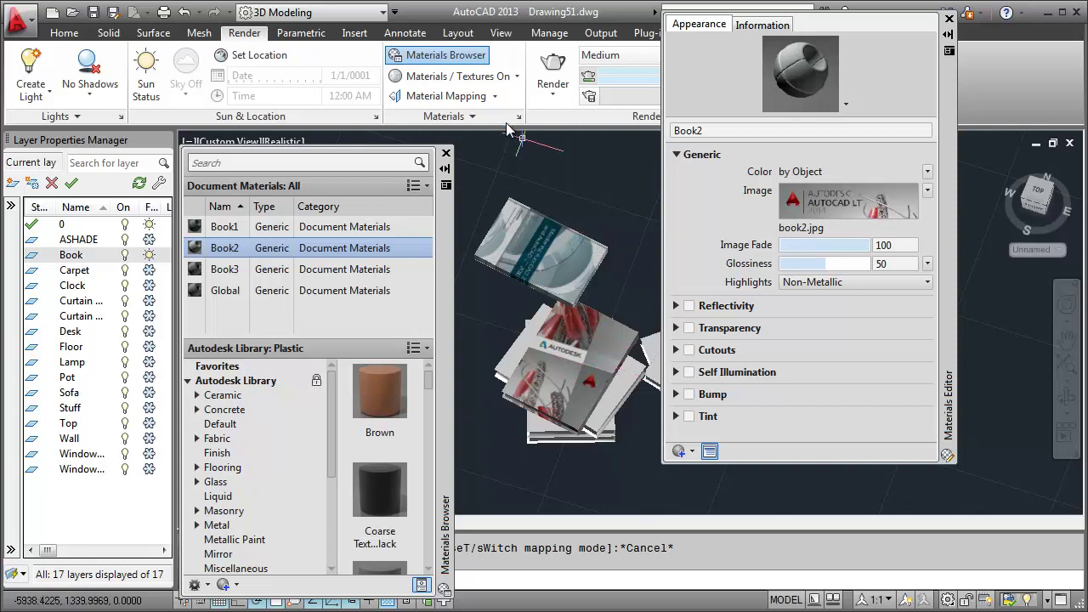
left_click(446, 95)
left_click(571, 337)
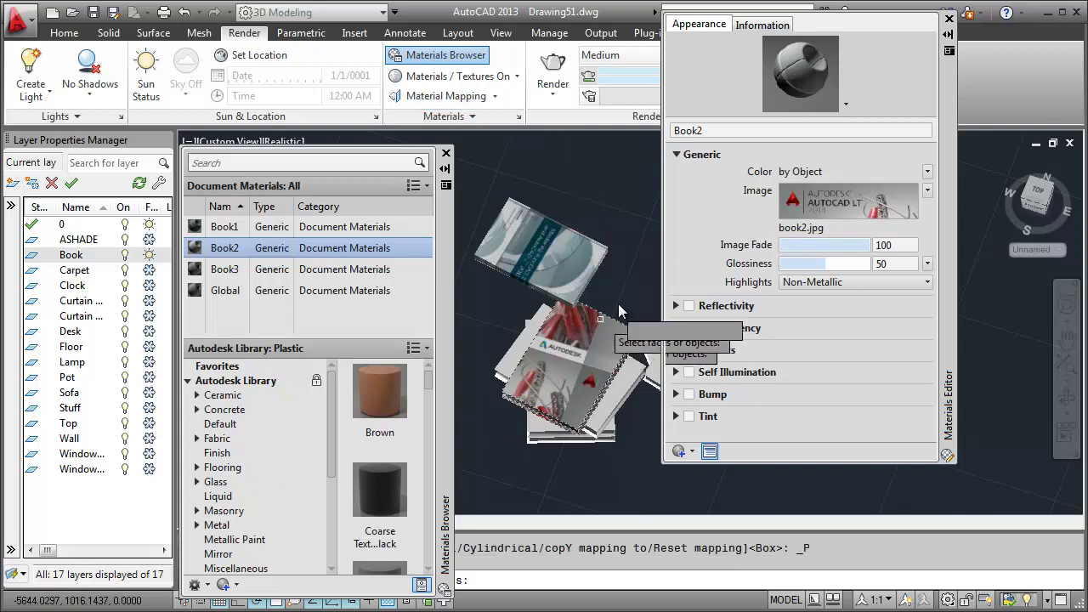
key("Return")
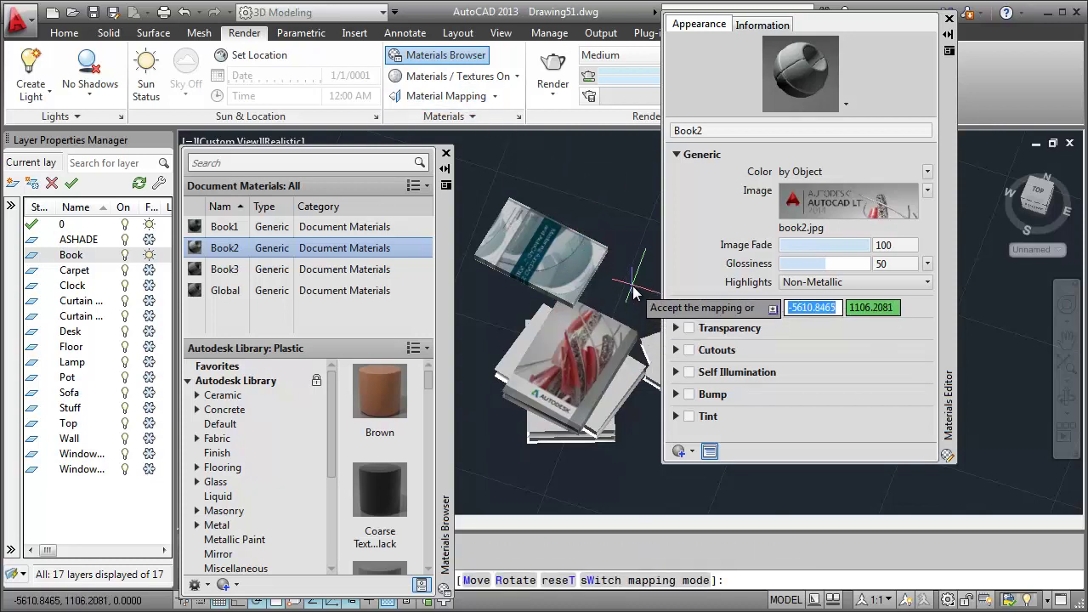
key("Escape")
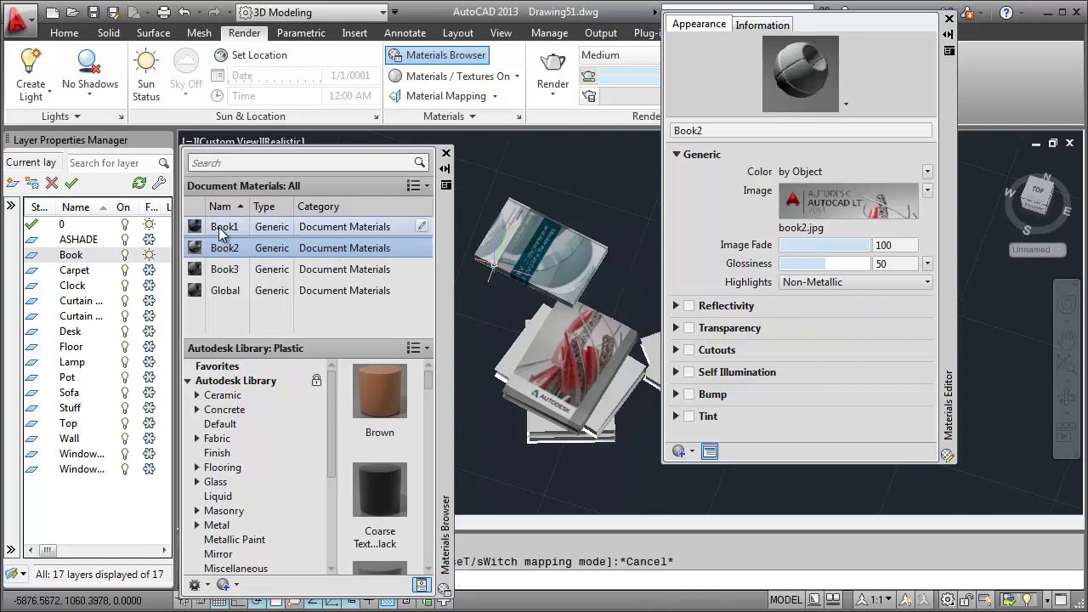
Load book3.jpg as the Book3 material's image and close the texture and material editors.
left_click(222, 267)
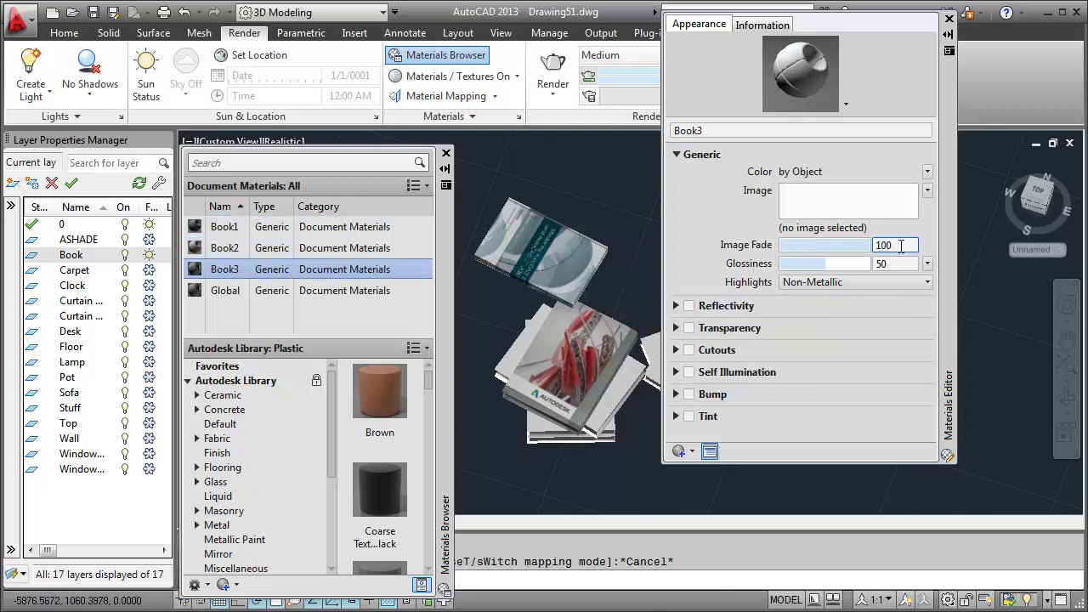
left_click(846, 228)
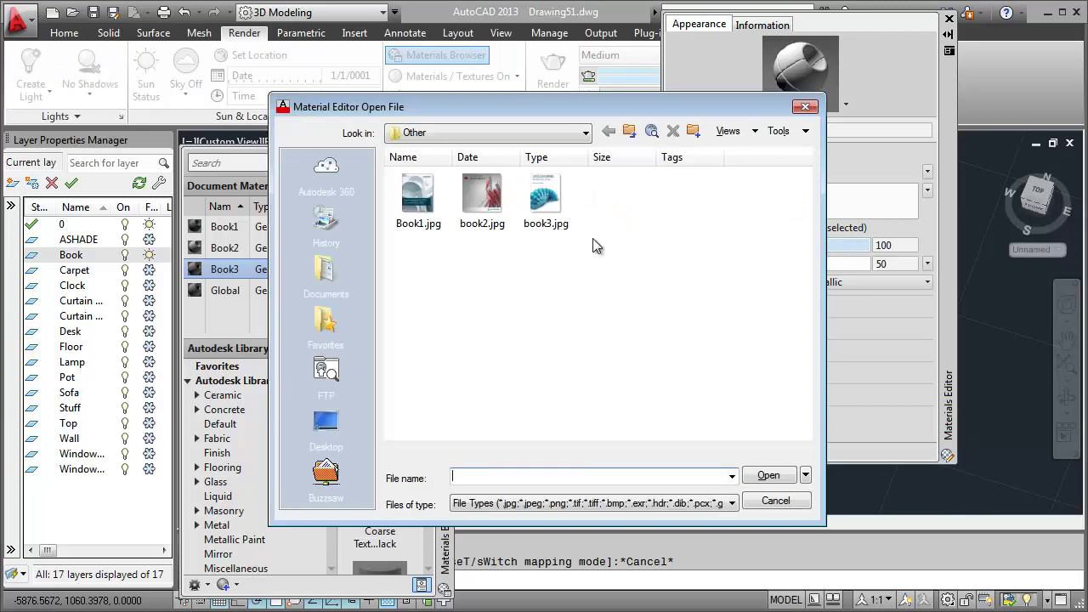
left_click(559, 219)
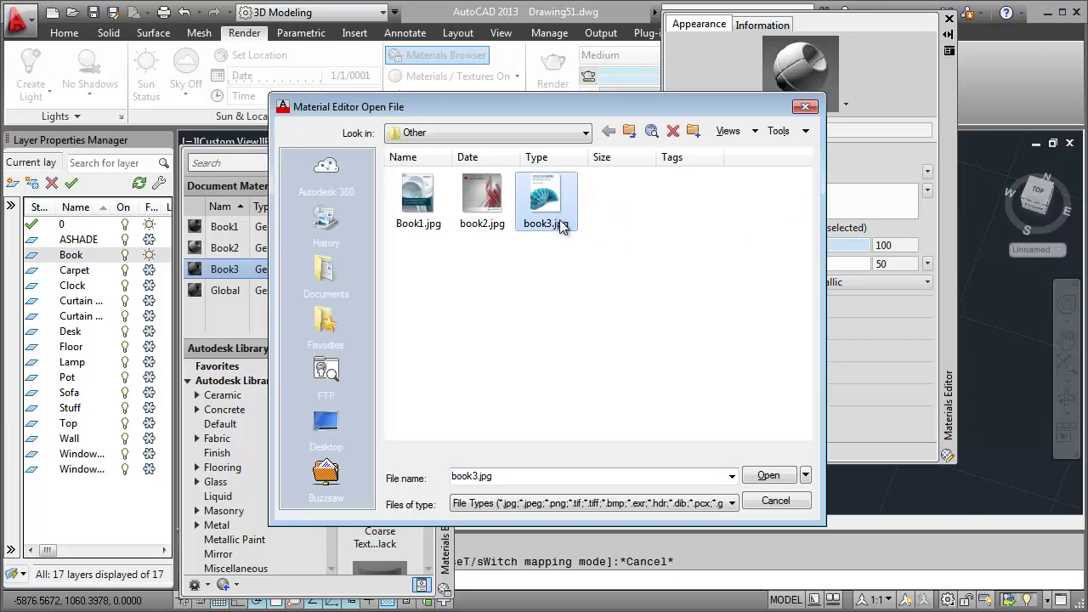
left_click(770, 476)
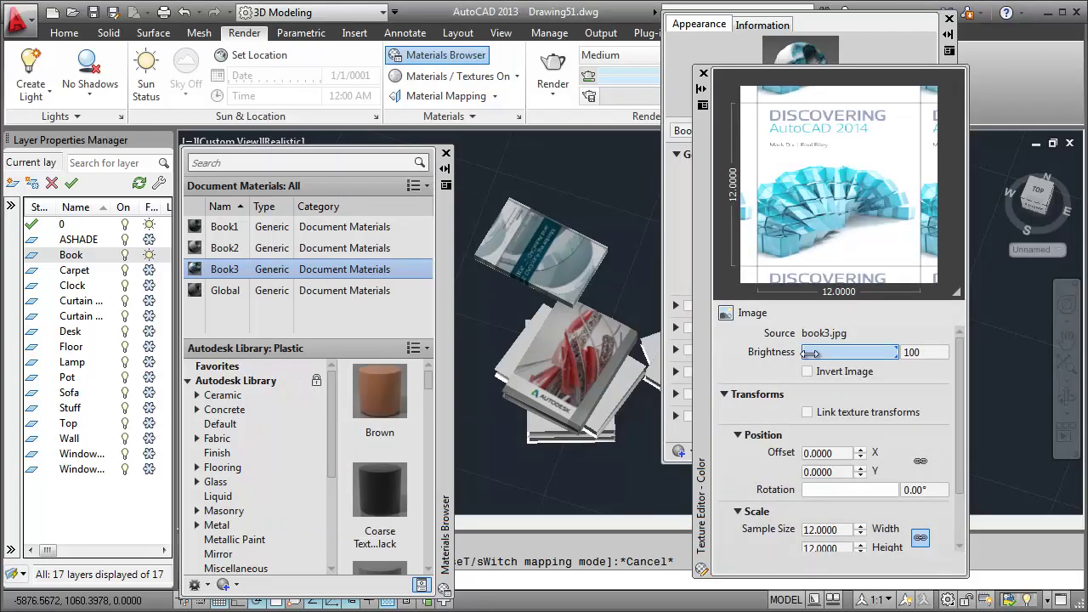
left_click(703, 74)
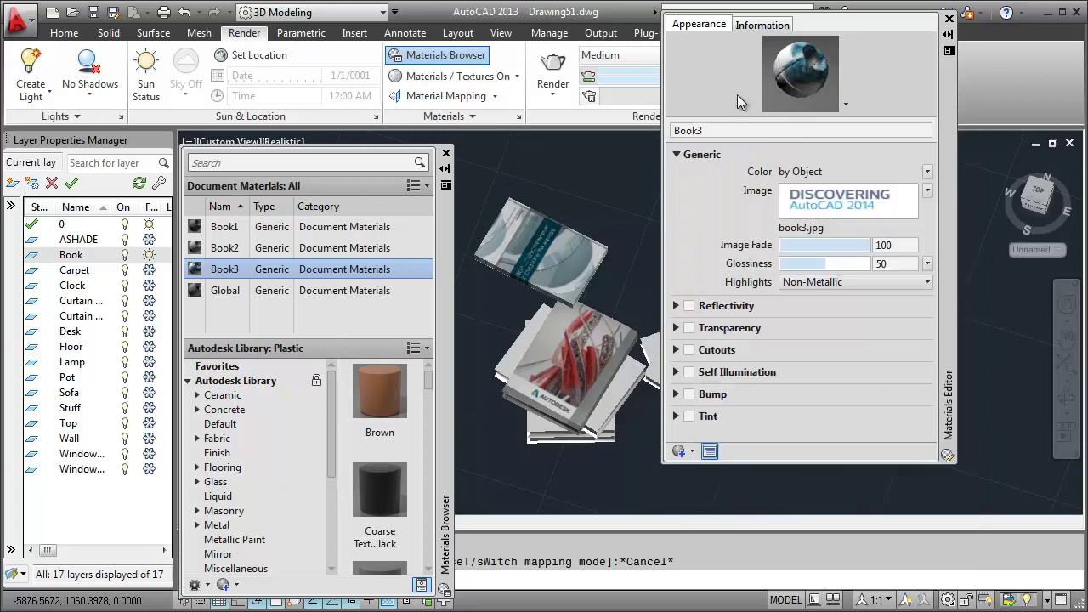
left_click(948, 20)
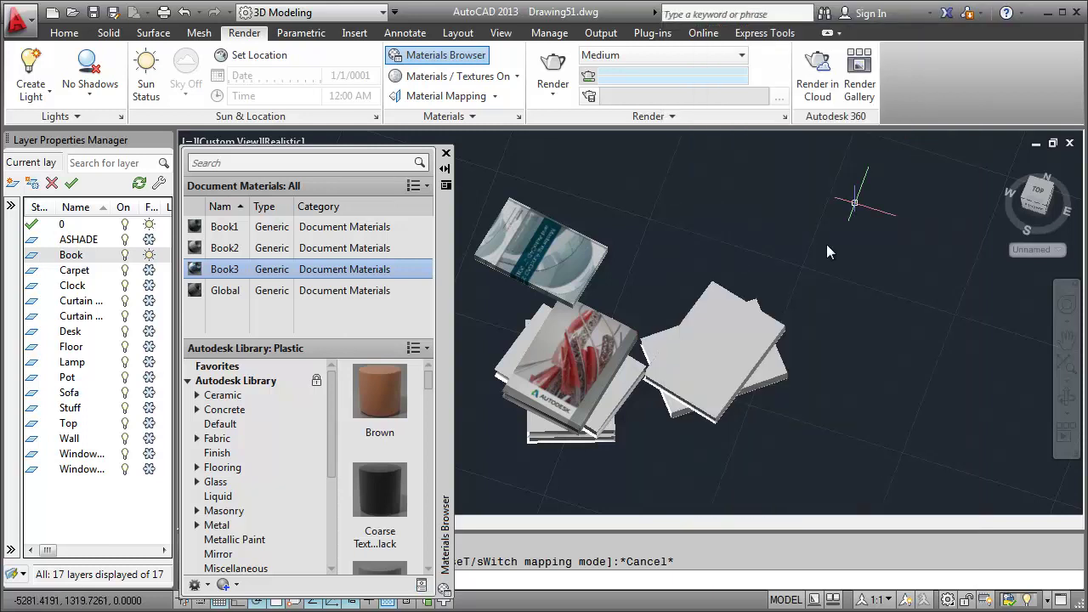
Apply Book1 to a book in the stack and Book3 to the right-hand book.
left_click(223, 228)
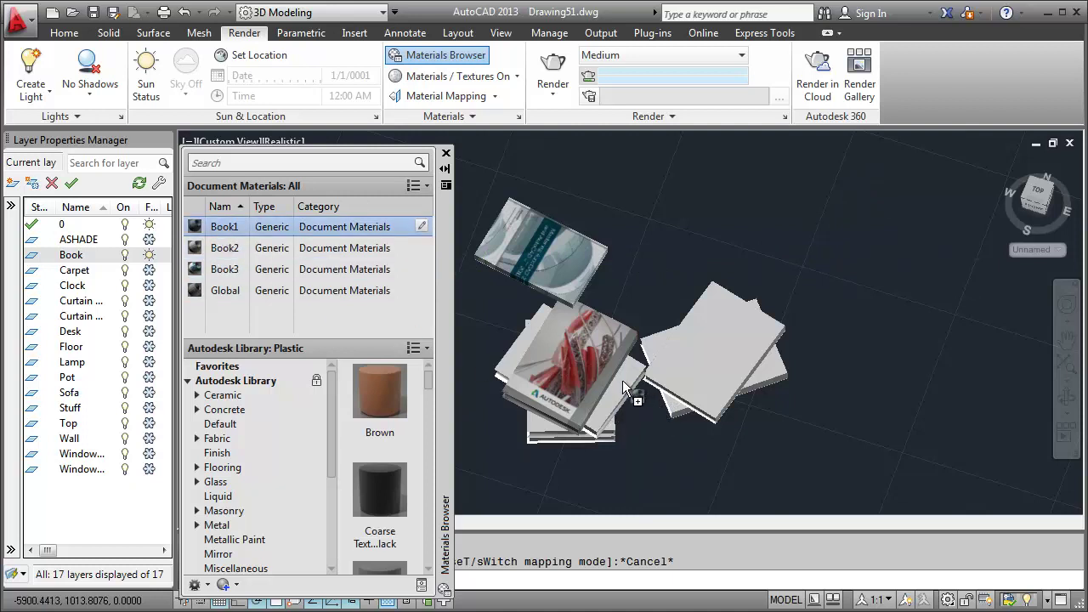
left_click_drag(622, 380, 623, 380)
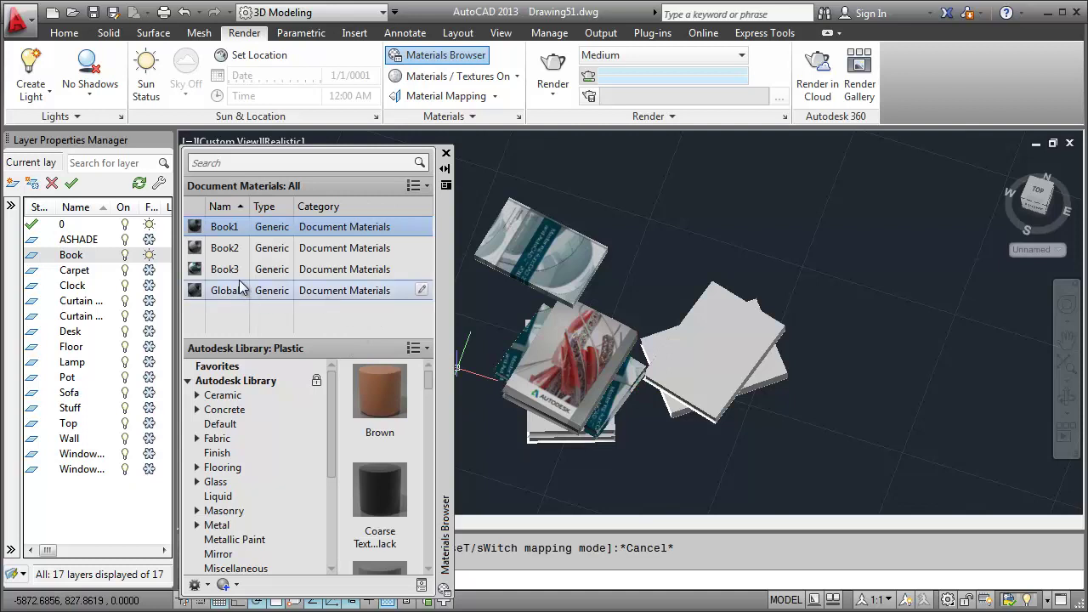
mouse_move(225, 269)
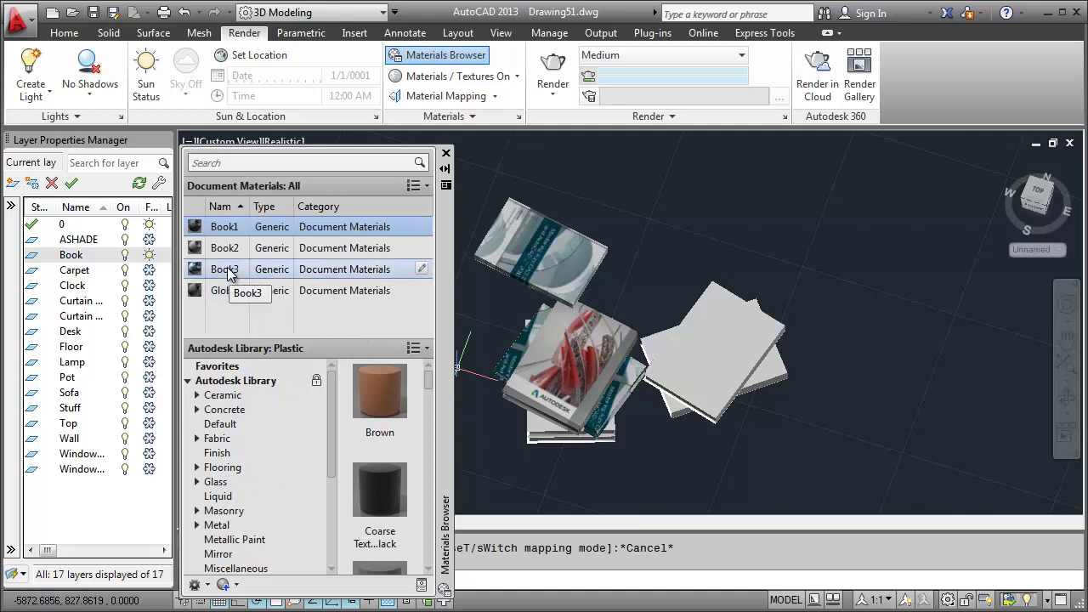
left_click_drag(228, 270, 383, 308)
left_click_drag(714, 366, 714, 366)
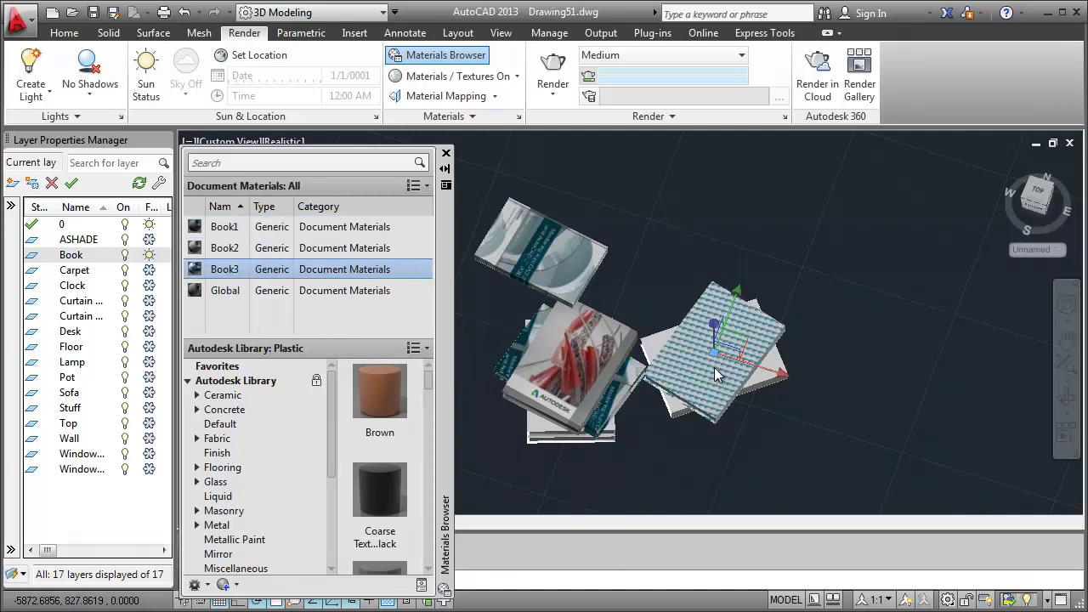
left_click(463, 56)
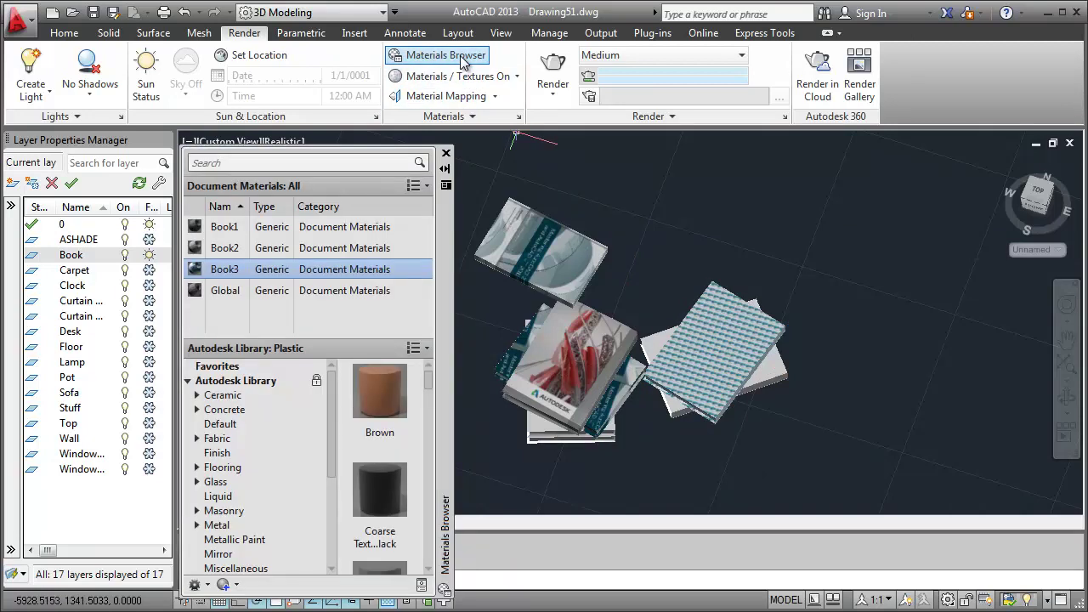
Set the Book3 texture sample size to 300 and close the material editors.
double_click(232, 269)
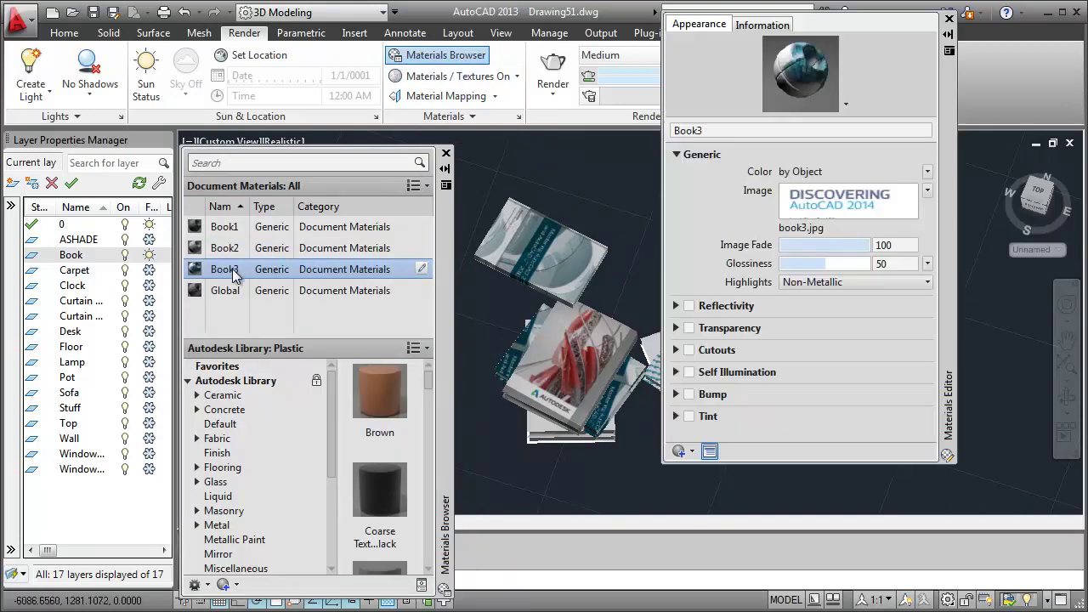
left_click(926, 191)
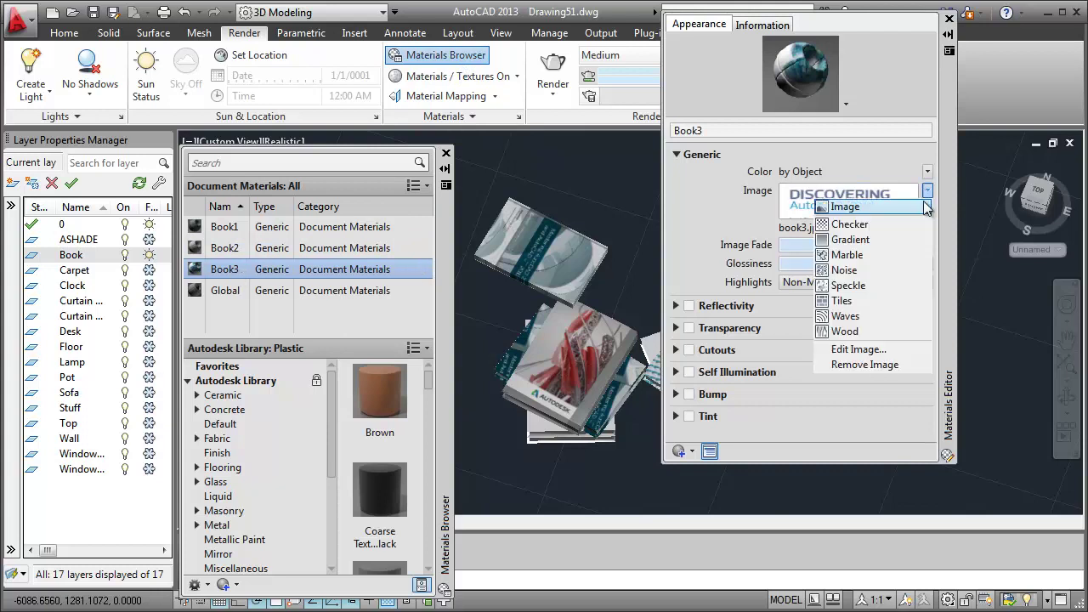
left_click(881, 350)
double_click(825, 529)
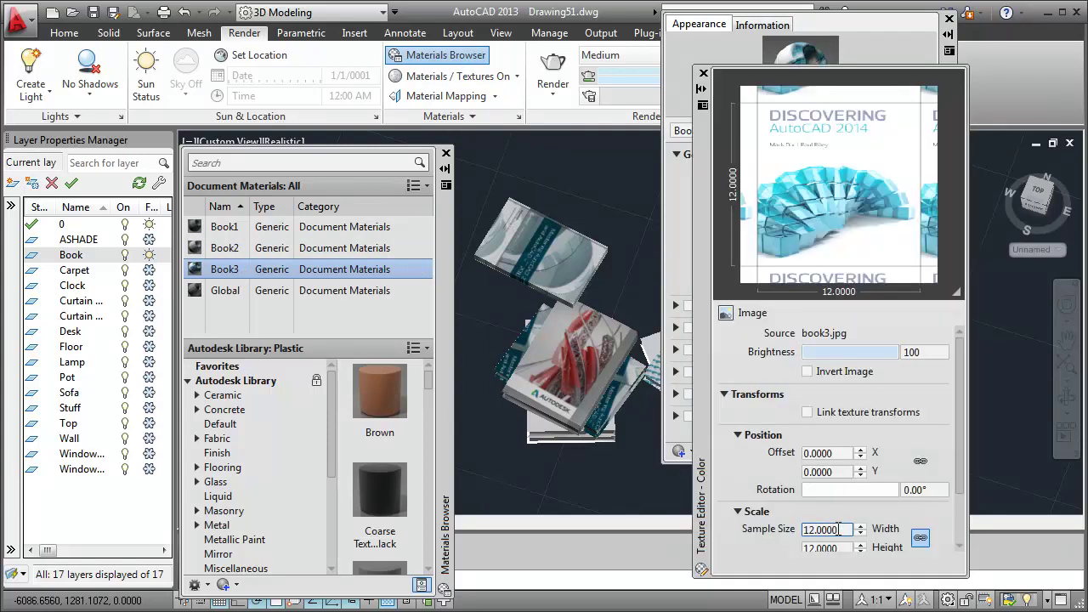
type("3")
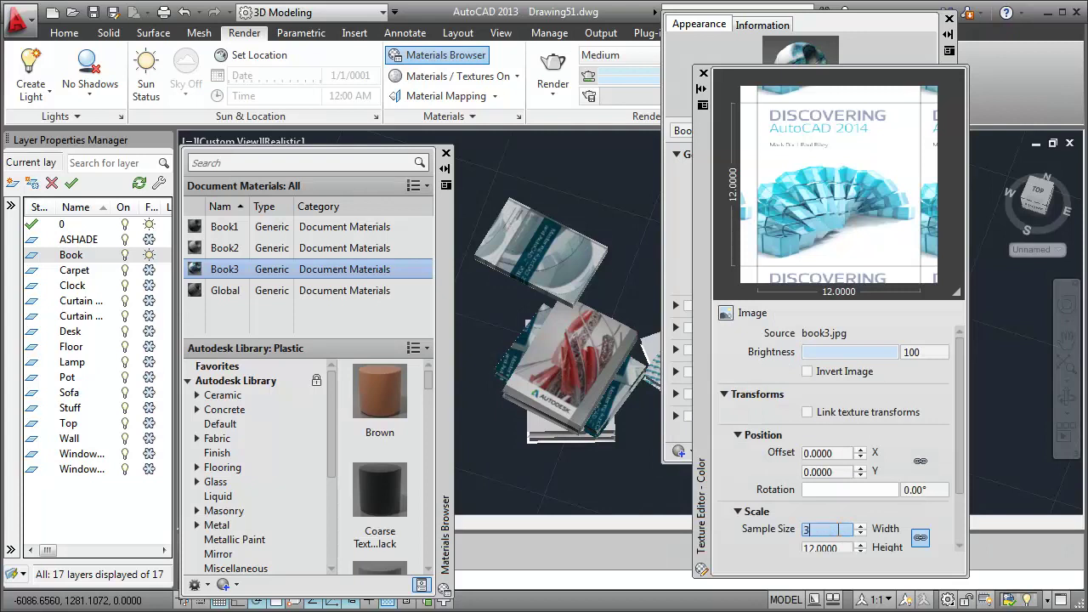
key("Tab")
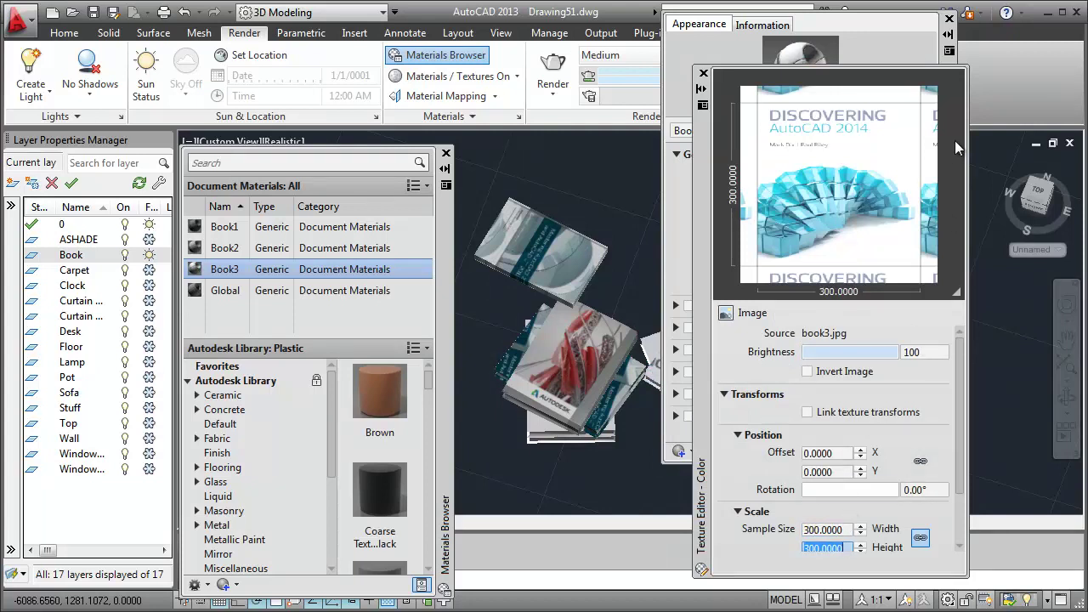
left_click(447, 96)
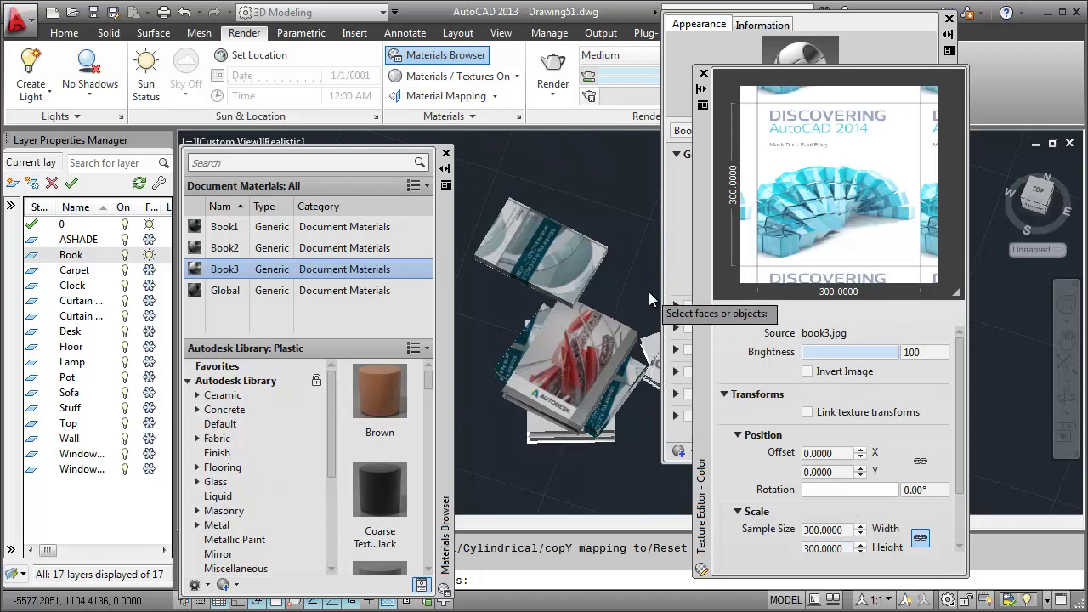
left_click(649, 299)
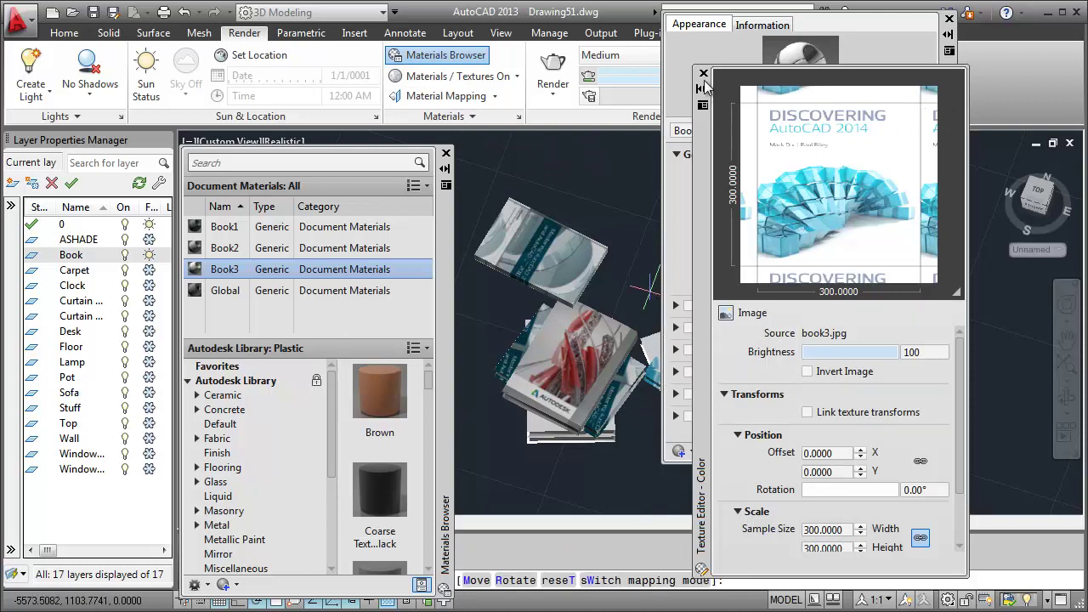
left_click(704, 74)
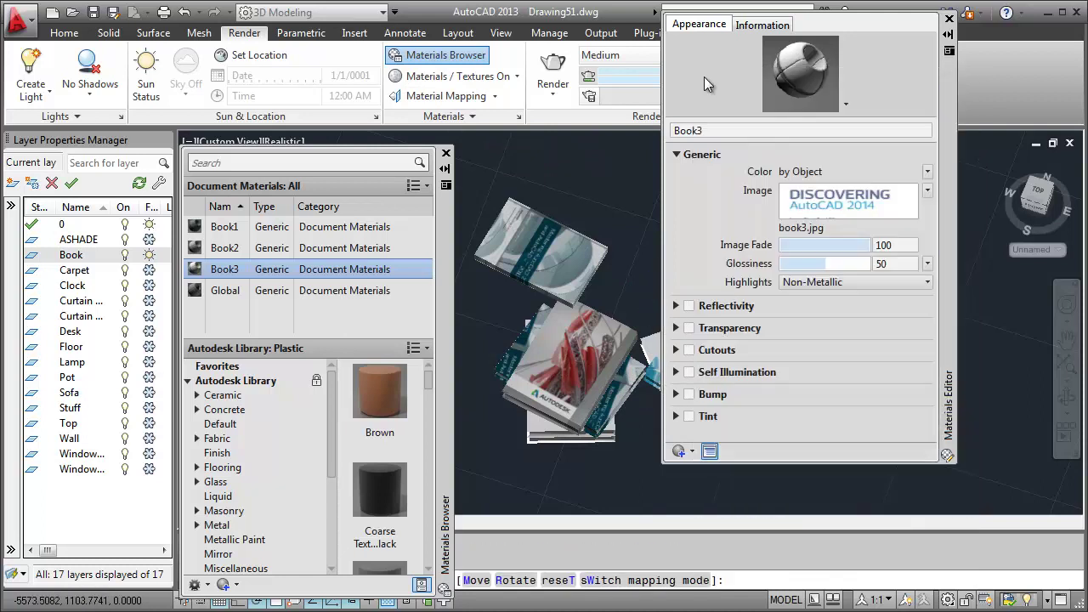
left_click(949, 19)
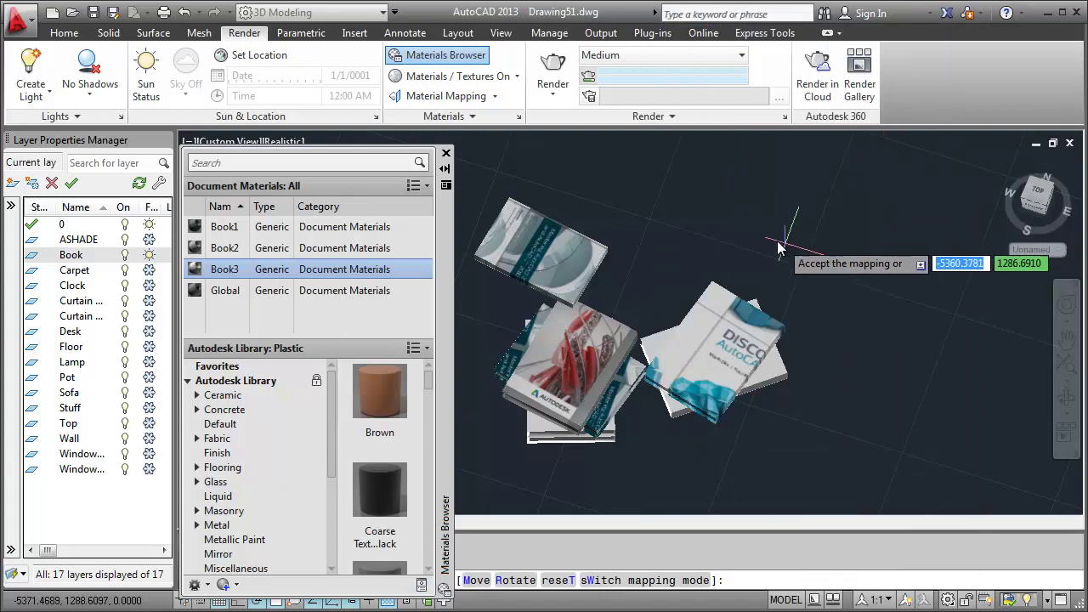
key("Escape")
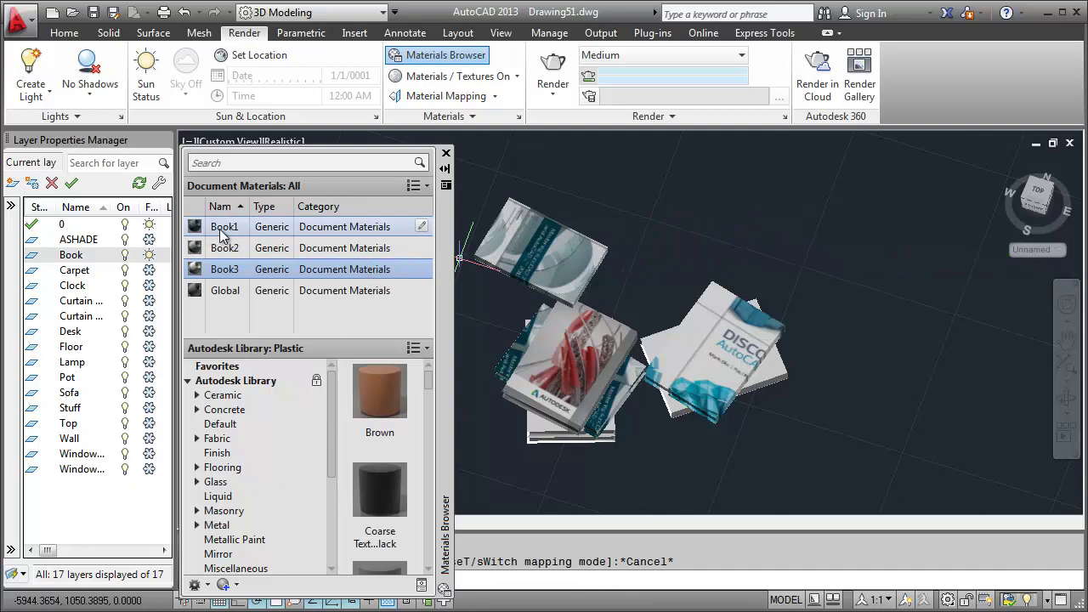
Apply Book1 to the book behind DISCO and Book2 to the bottom book, then close the Materials Browser.
left_click_drag(222, 228, 656, 340)
left_click_drag(760, 365, 774, 368)
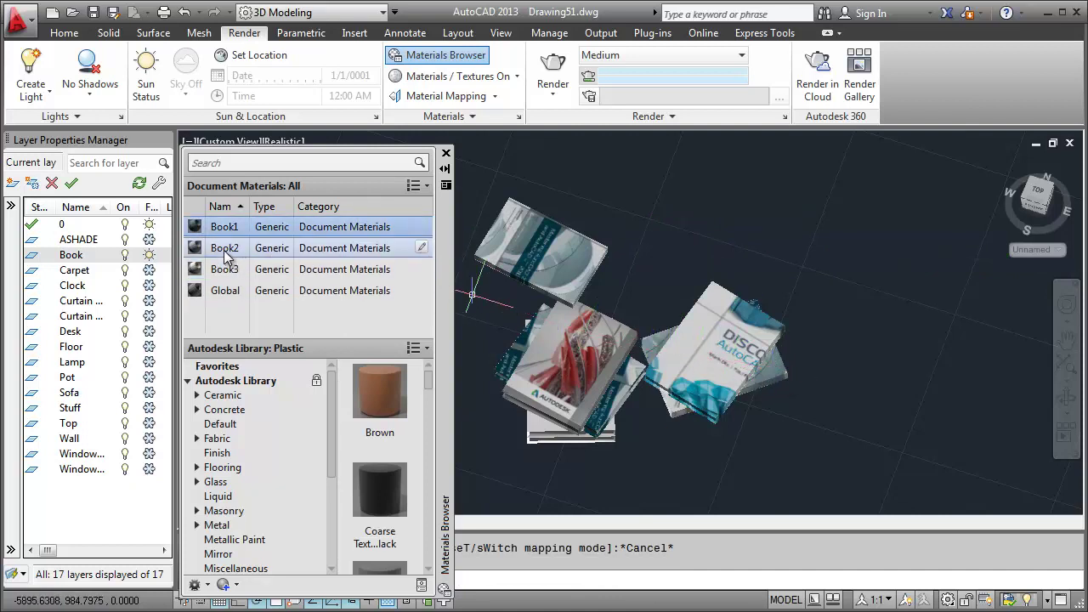
left_click_drag(224, 250, 436, 406)
left_click_drag(537, 425, 539, 423)
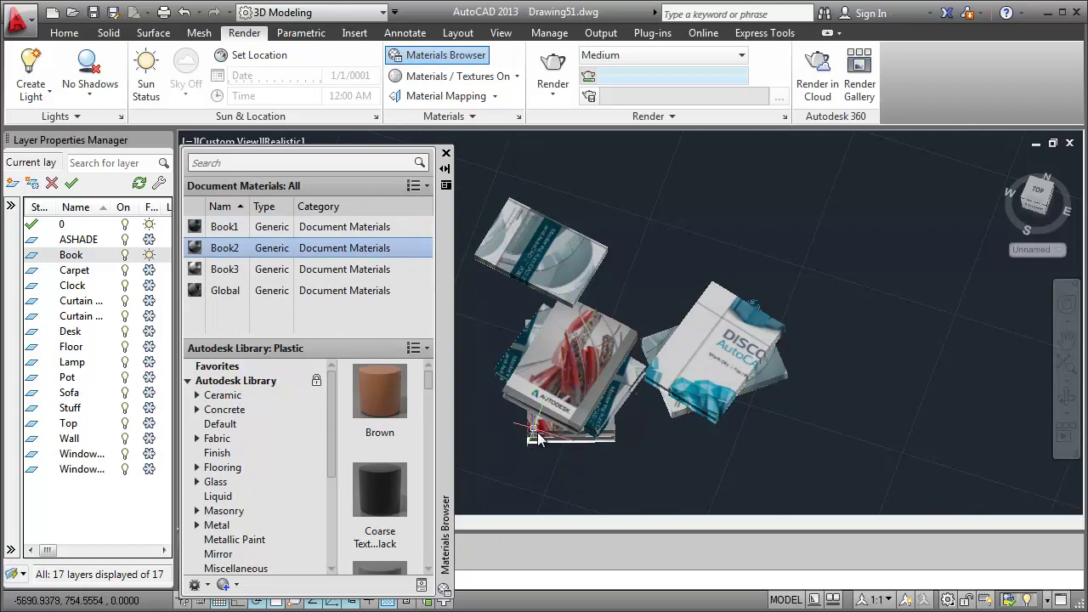
left_click(447, 154)
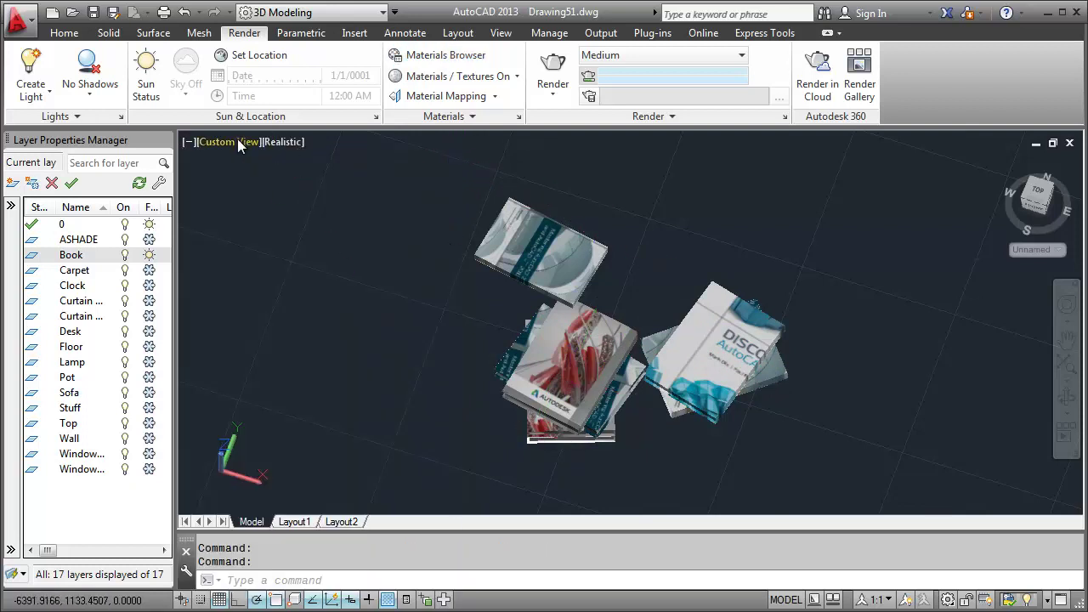
Switch to the CAMERA01 view, thaw layers ASHADE through Window, and use Realistic shading.
left_click(239, 142)
mouse_move(315, 161)
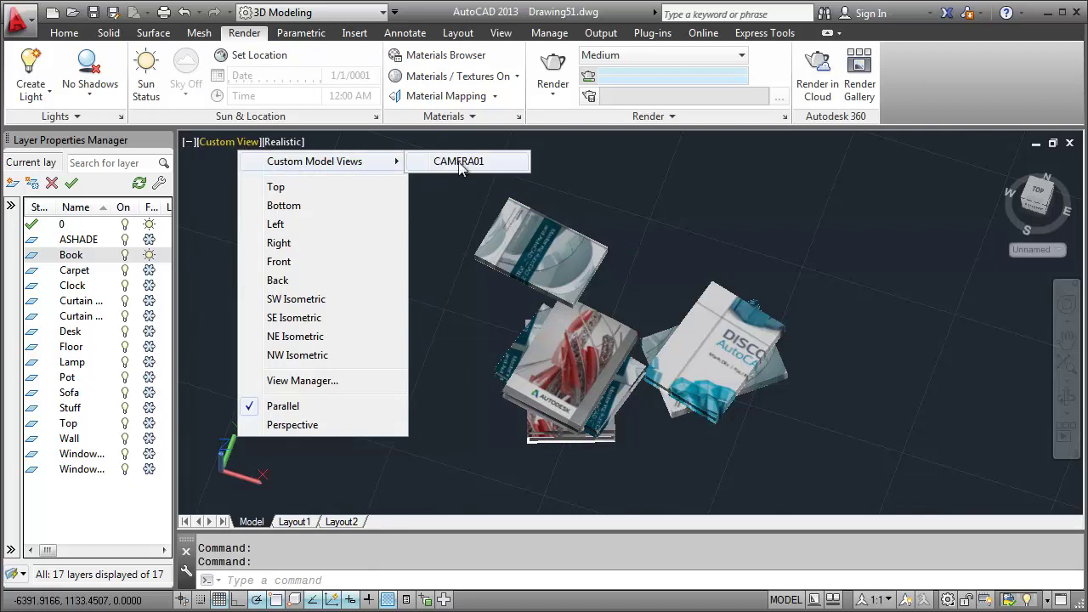
left_click(458, 162)
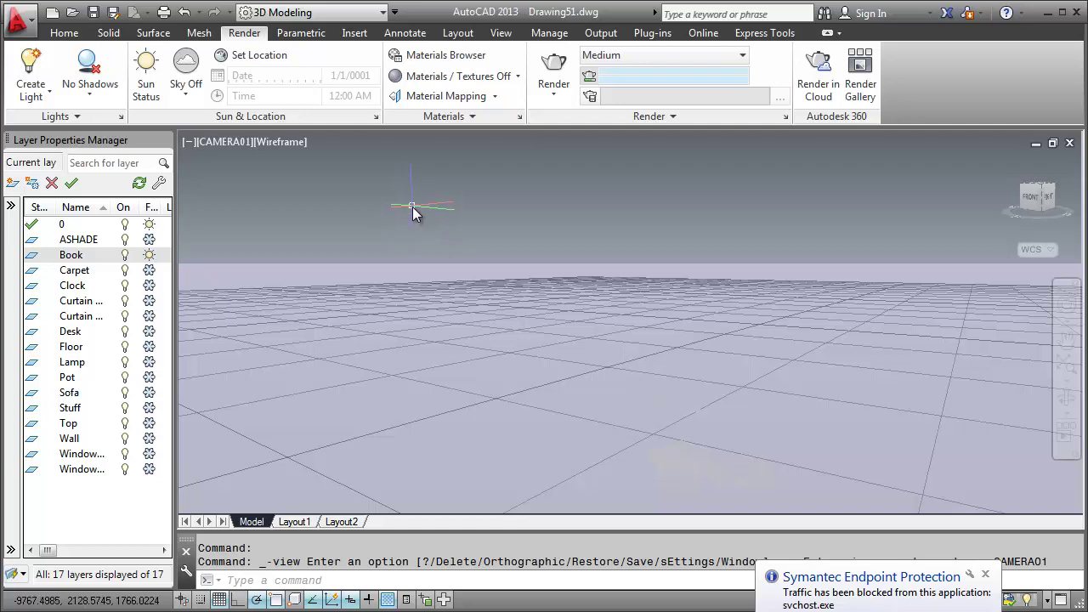
left_click_drag(153, 470, 151, 244)
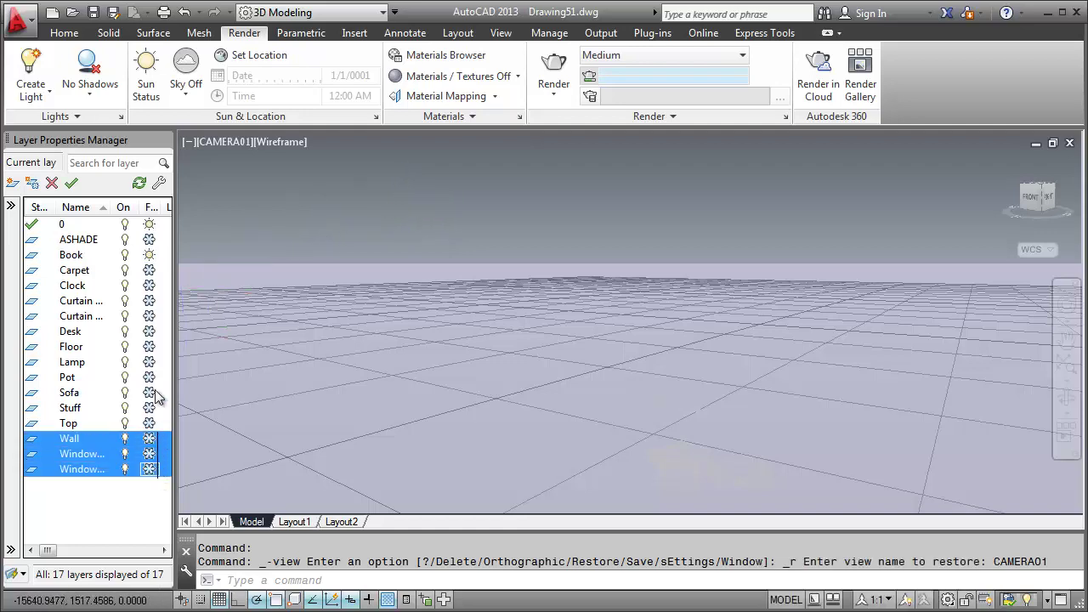
left_click(151, 241)
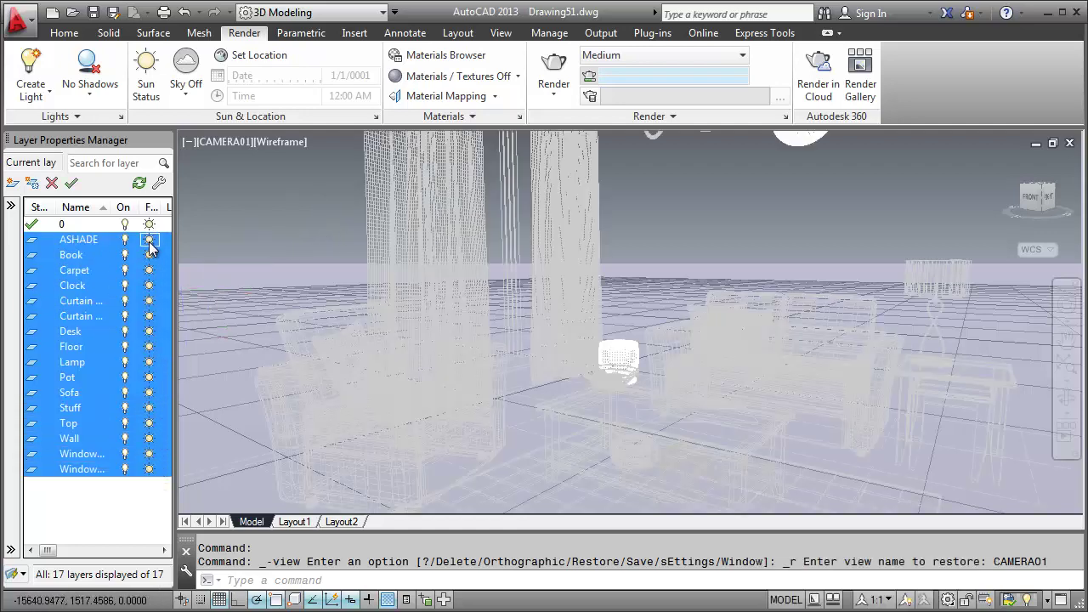
left_click(276, 144)
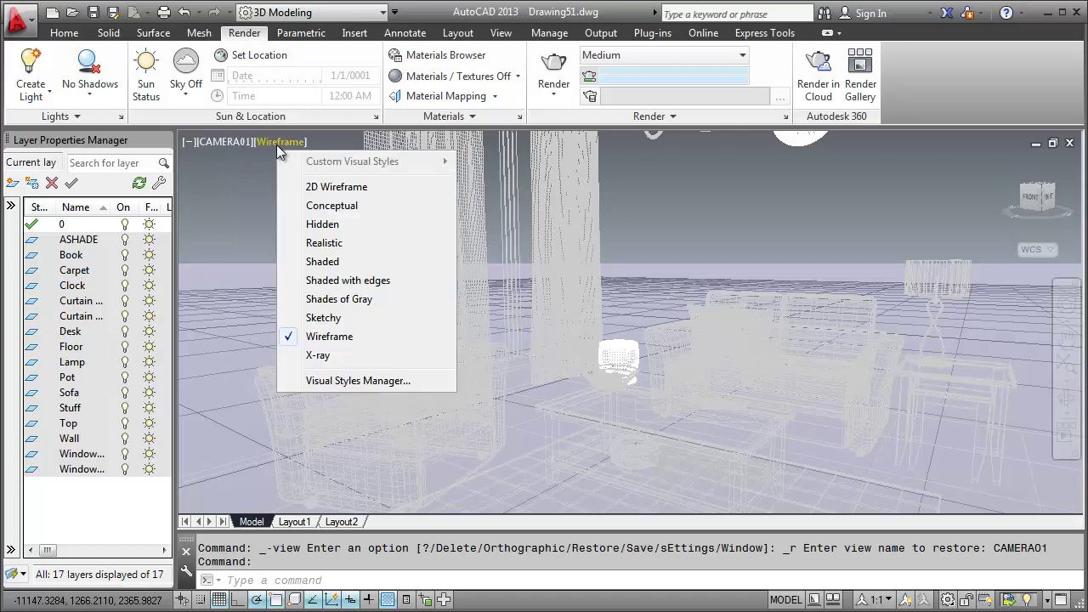
left_click(331, 242)
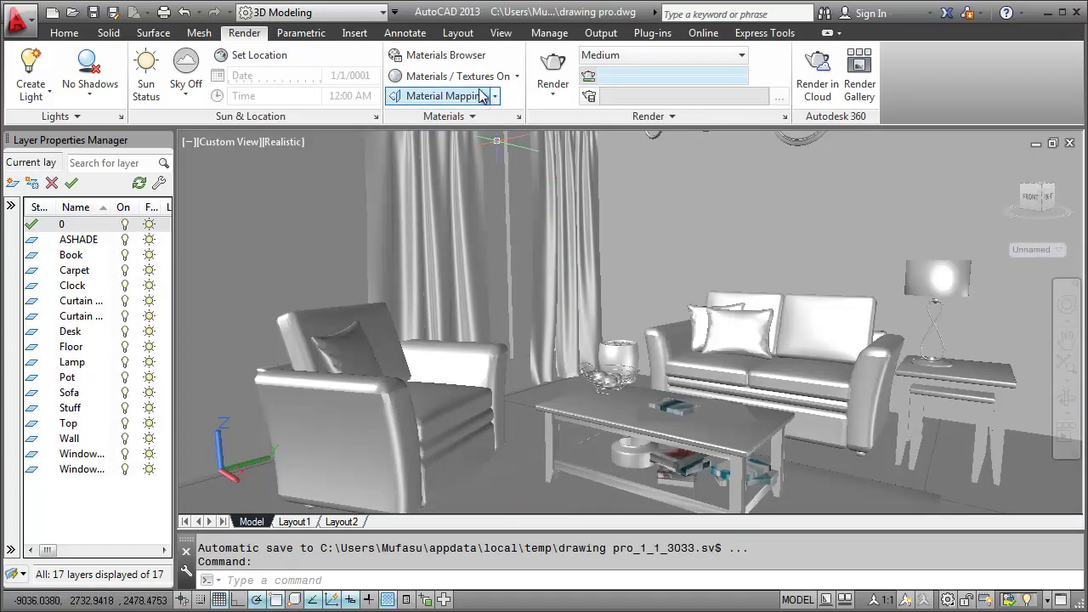
Duplicate the Global material in the Materials Browser and rename the copy Carpet.
left_click(462, 57)
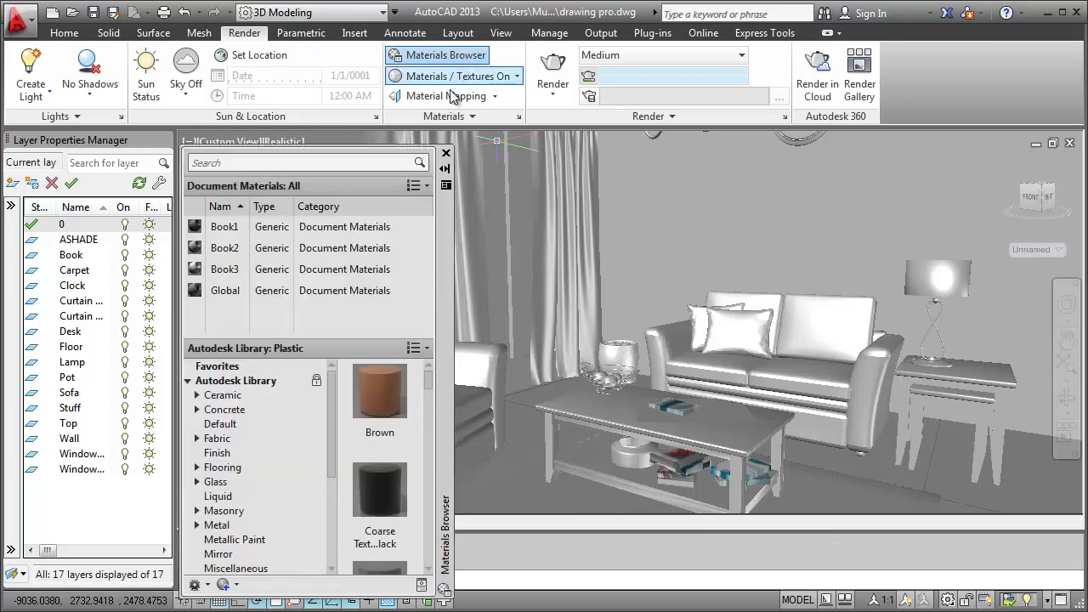
right_click(231, 288)
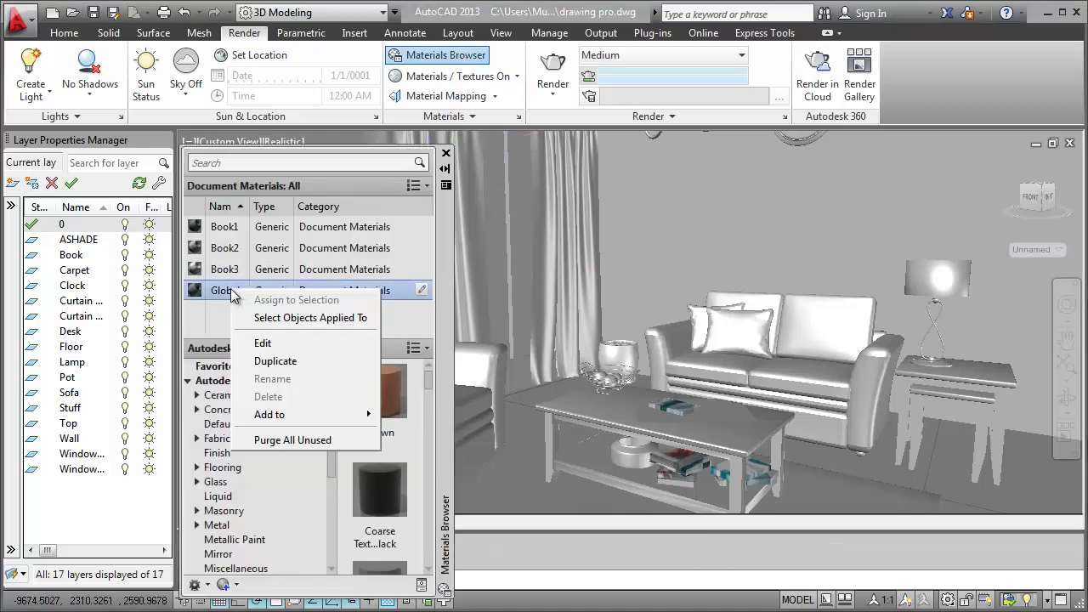
left_click(276, 364)
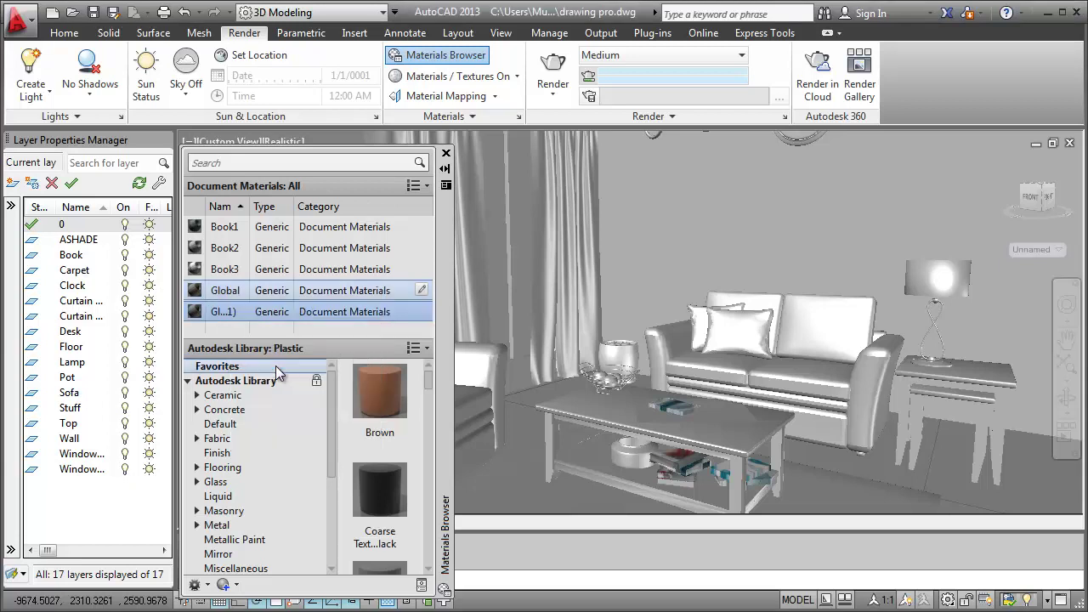
right_click(227, 319)
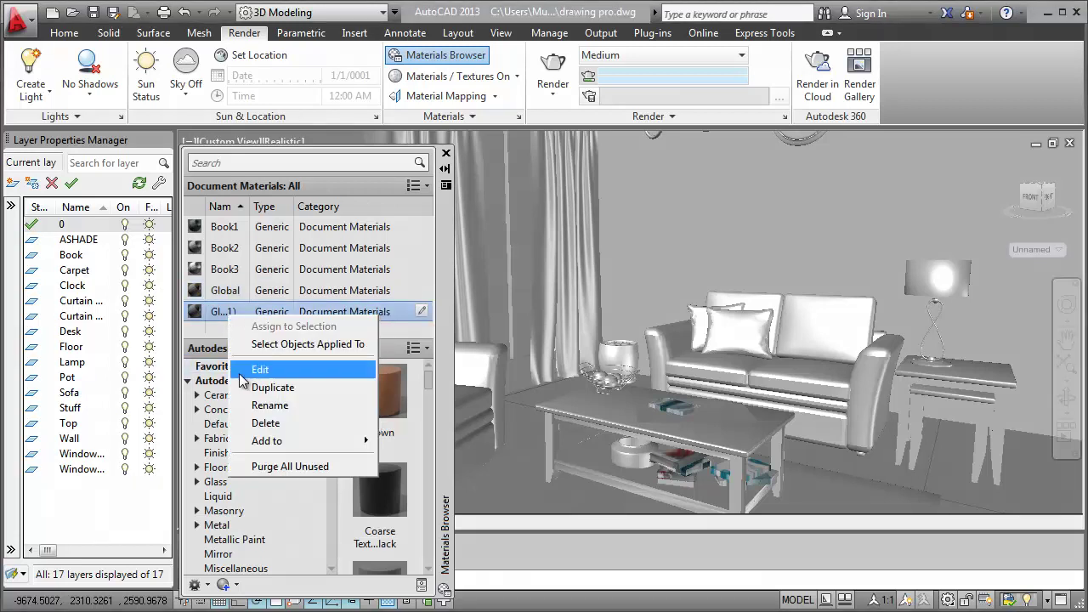
left_click(267, 406)
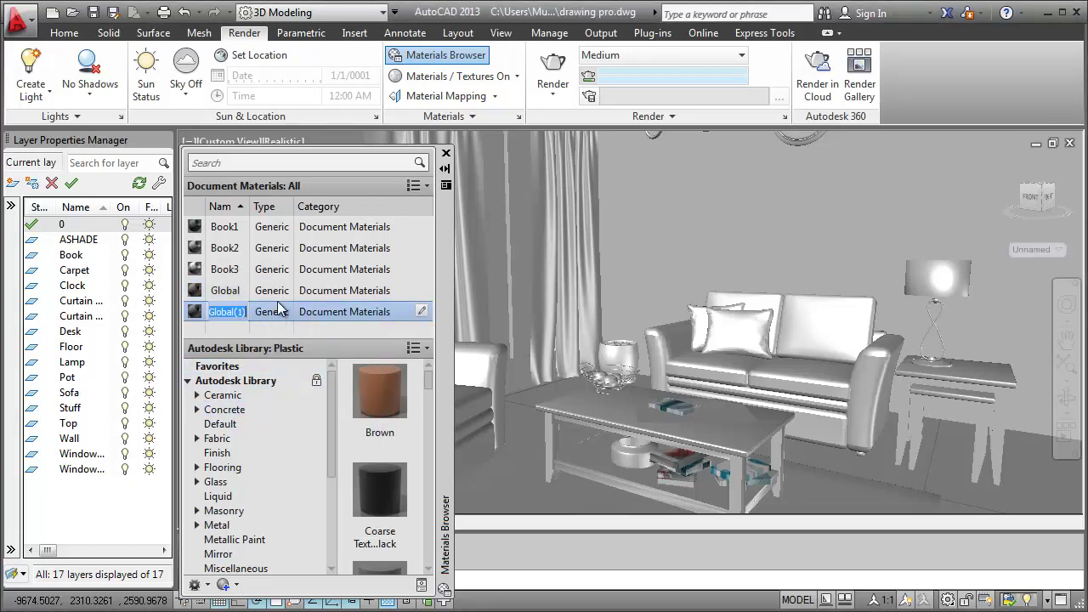
type("Carpet")
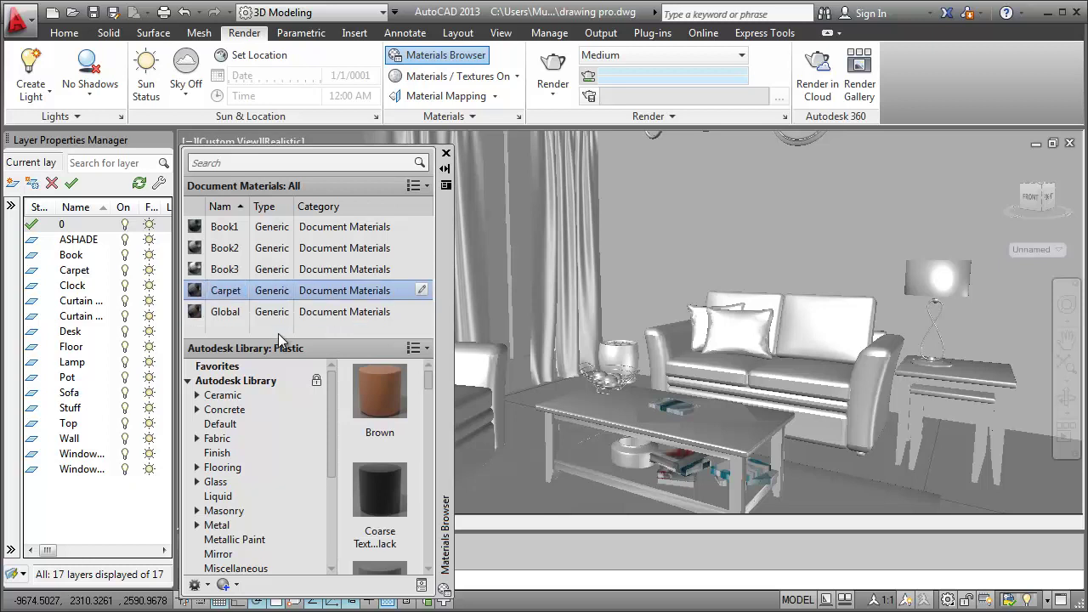
left_click(278, 309)
Give Carpet the Red Carpet.jpg image with a 500-unit sample size.
double_click(278, 295)
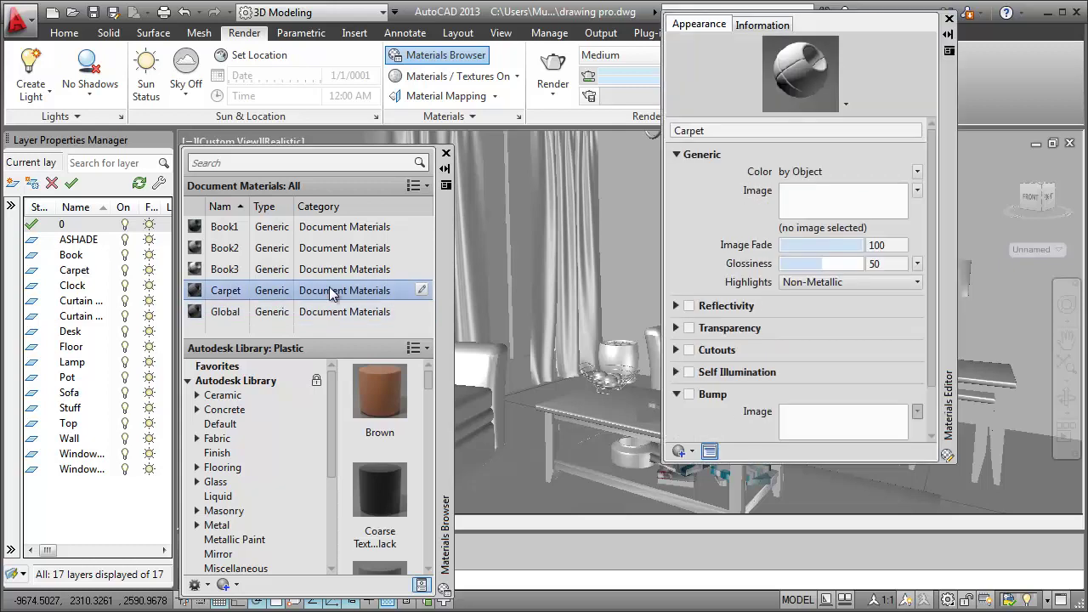
left_click(823, 228)
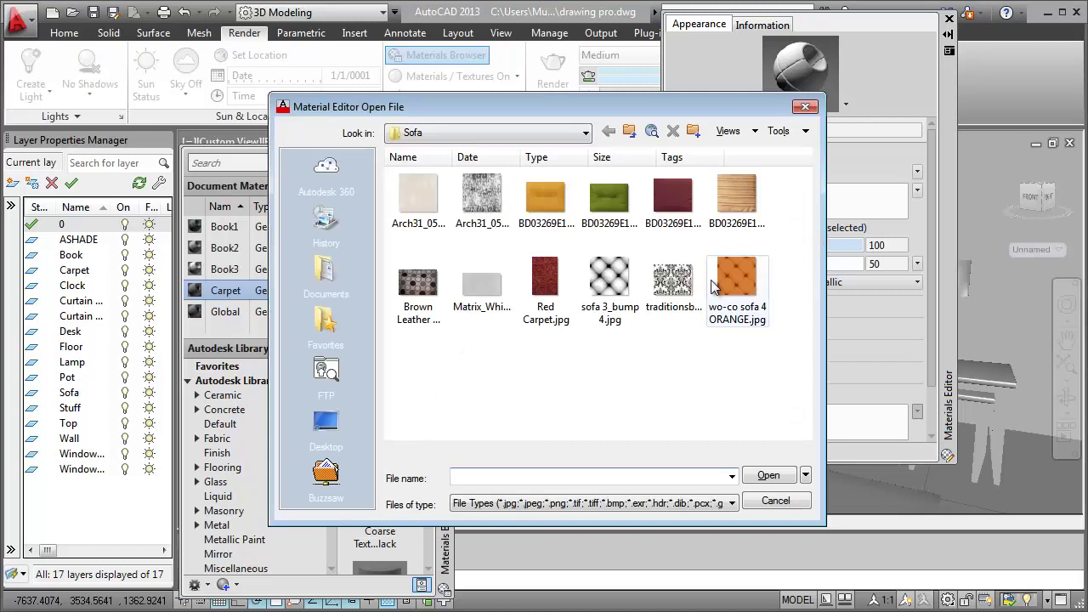
left_click(547, 302)
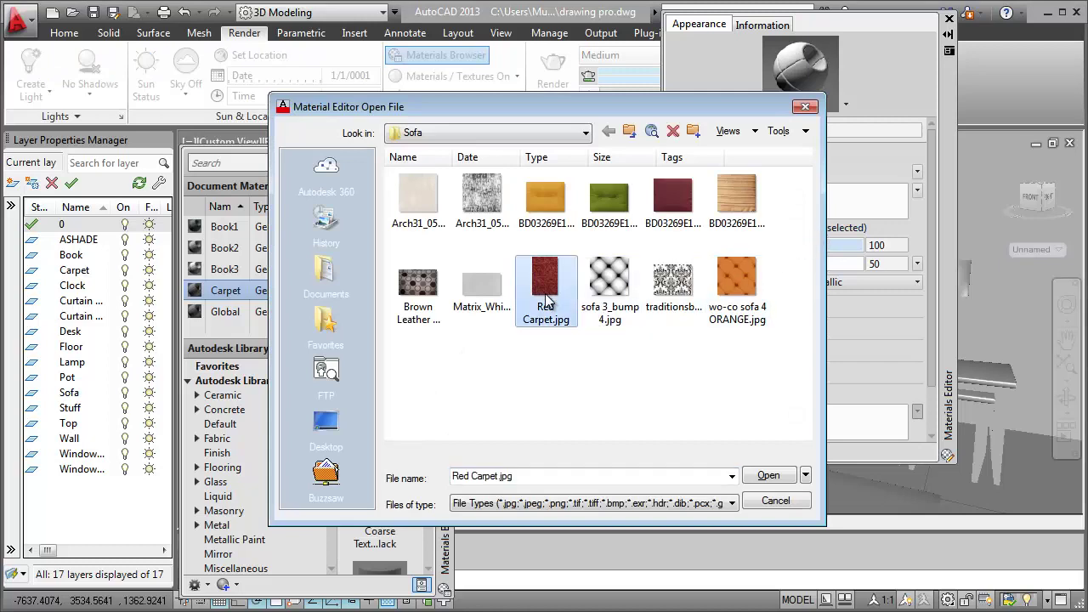
left_click(762, 476)
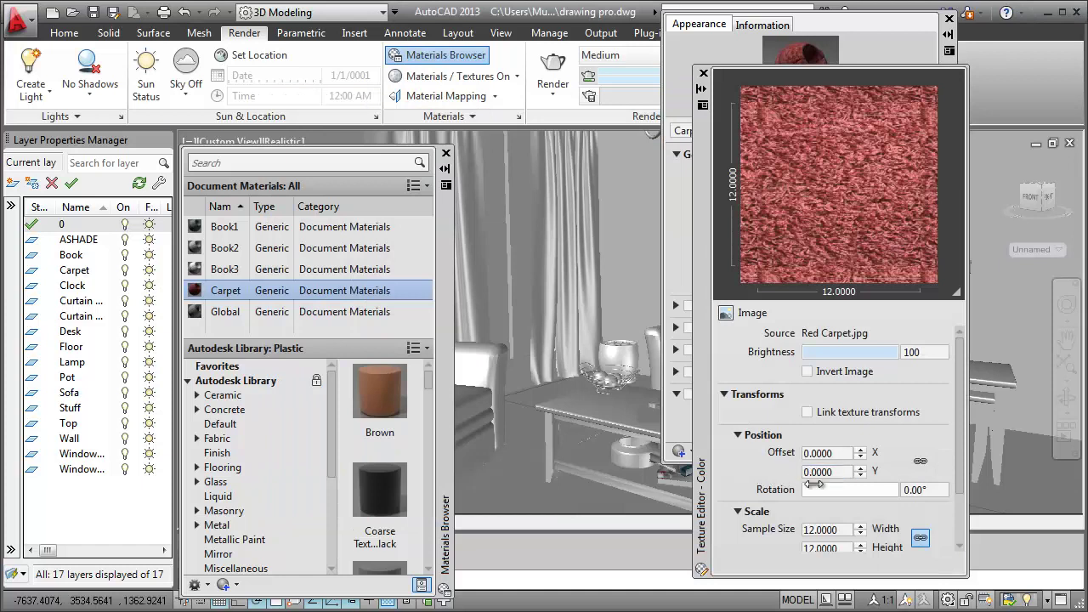
double_click(830, 529)
type("5")
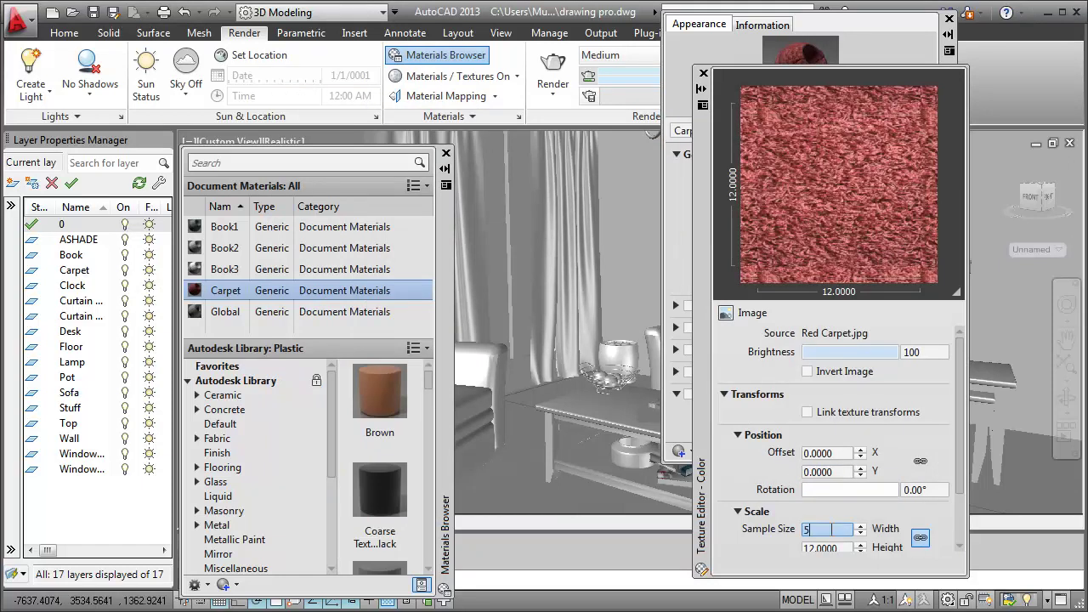
key("Tab")
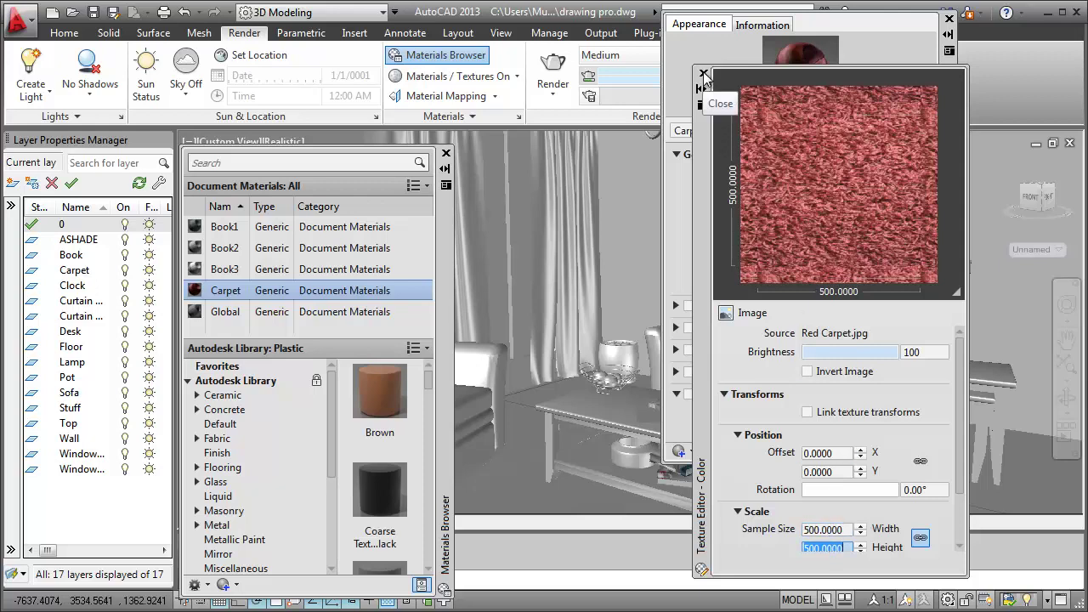
left_click(703, 75)
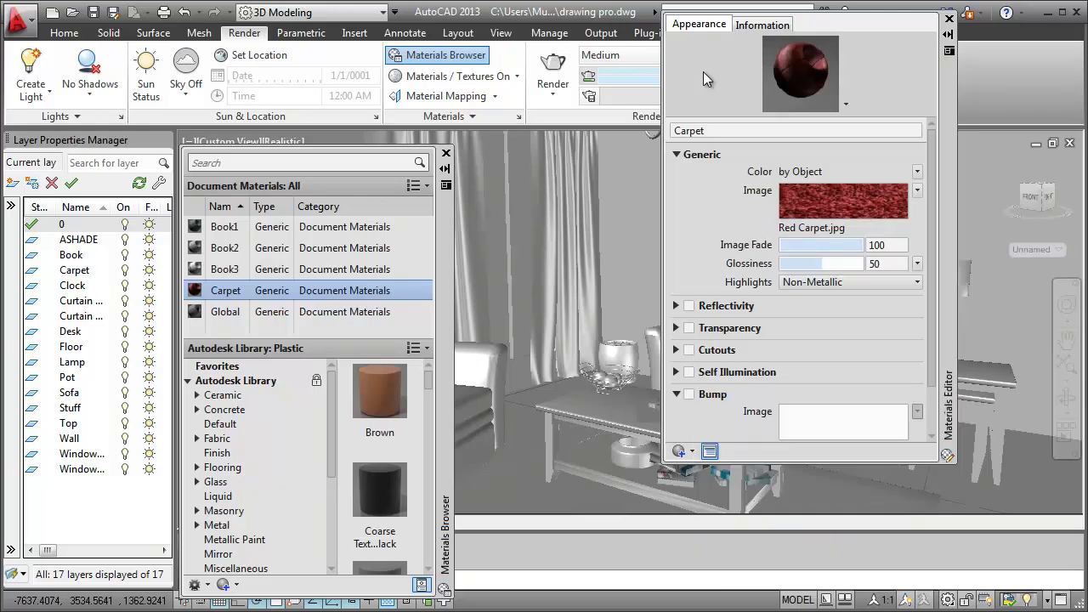
Load Arch31_050_bark_bump.jpg as Carpet's bump map with a 500 × 500 sample size.
left_click(689, 396)
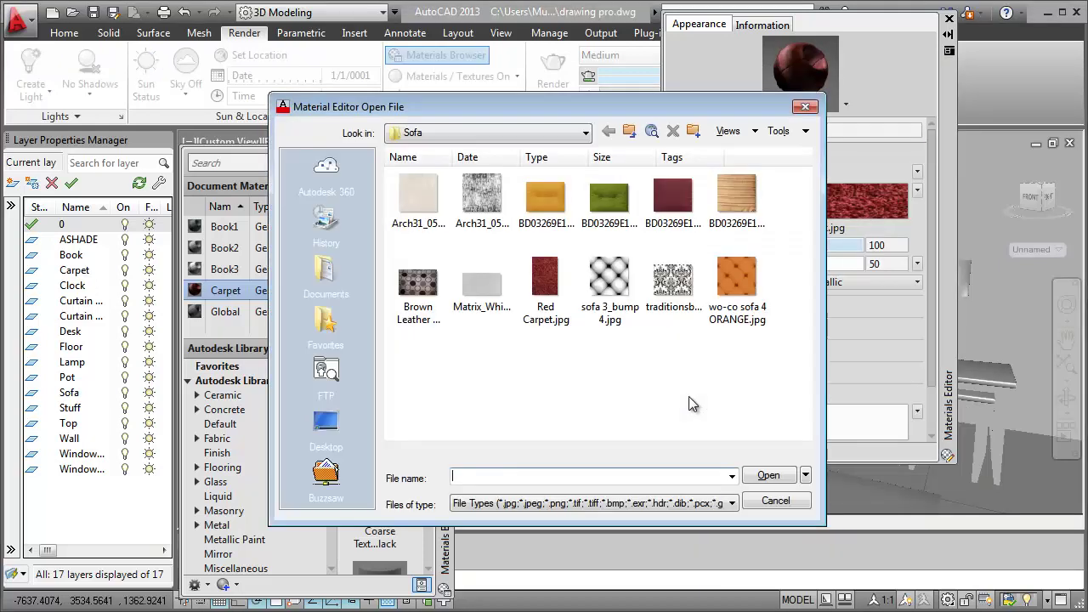
left_click(489, 207)
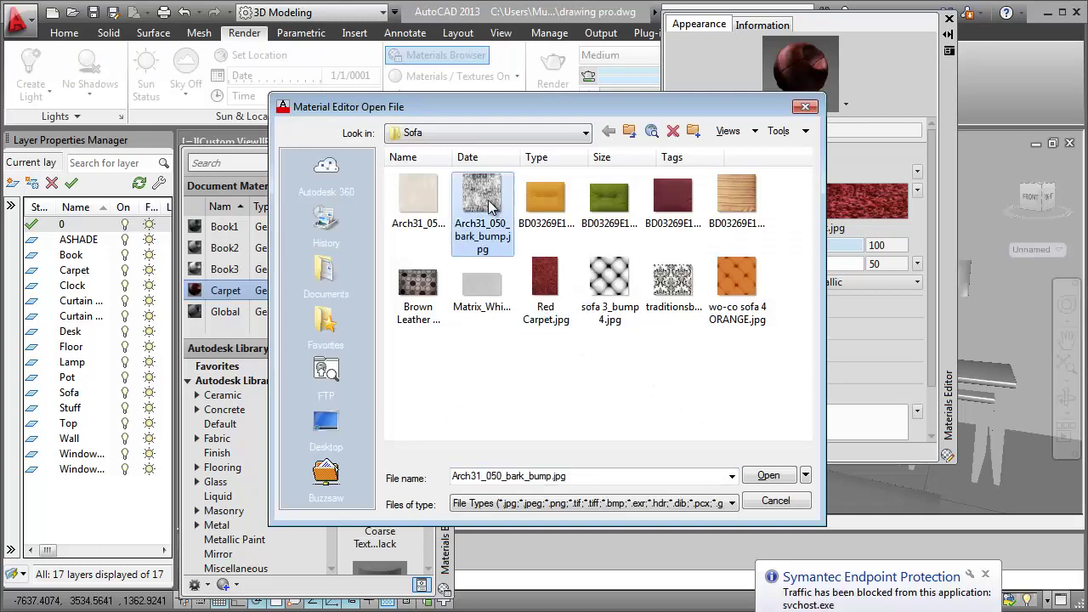
left_click(766, 476)
left_click(820, 530)
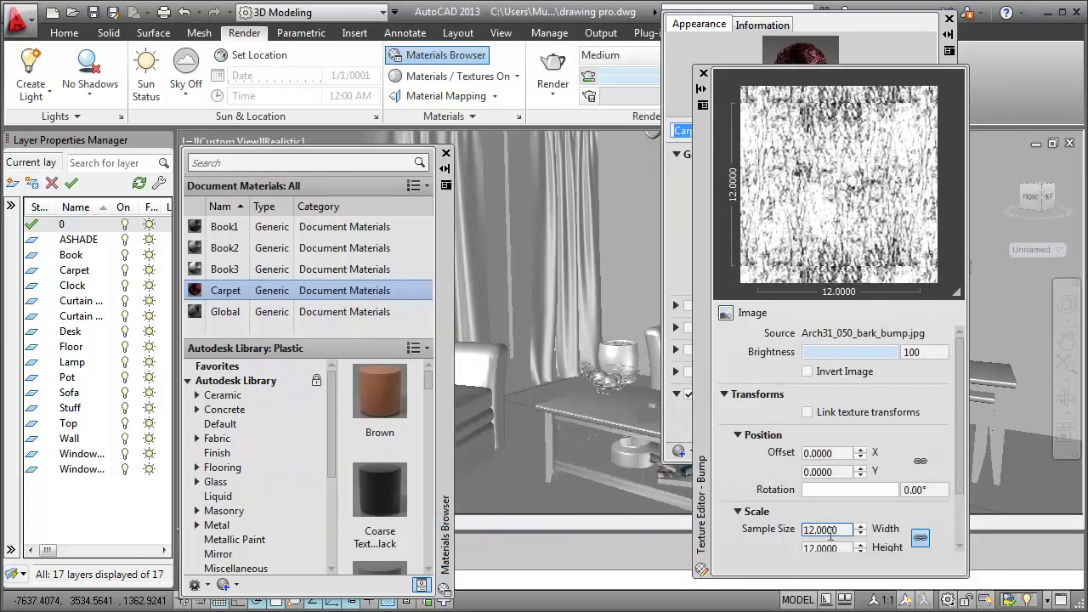
type("5")
key("Tab")
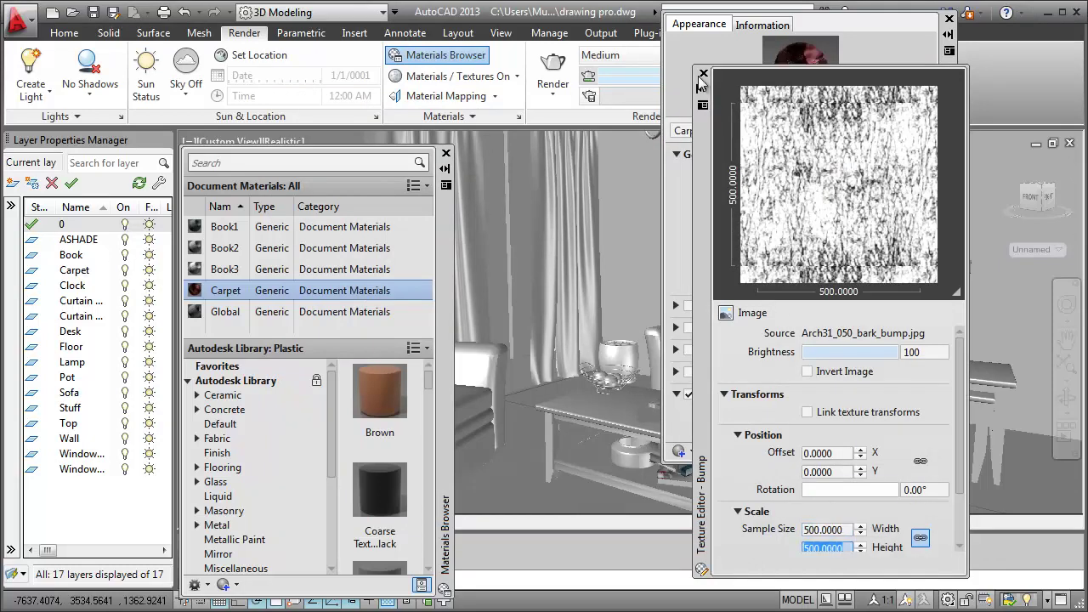
left_click(703, 75)
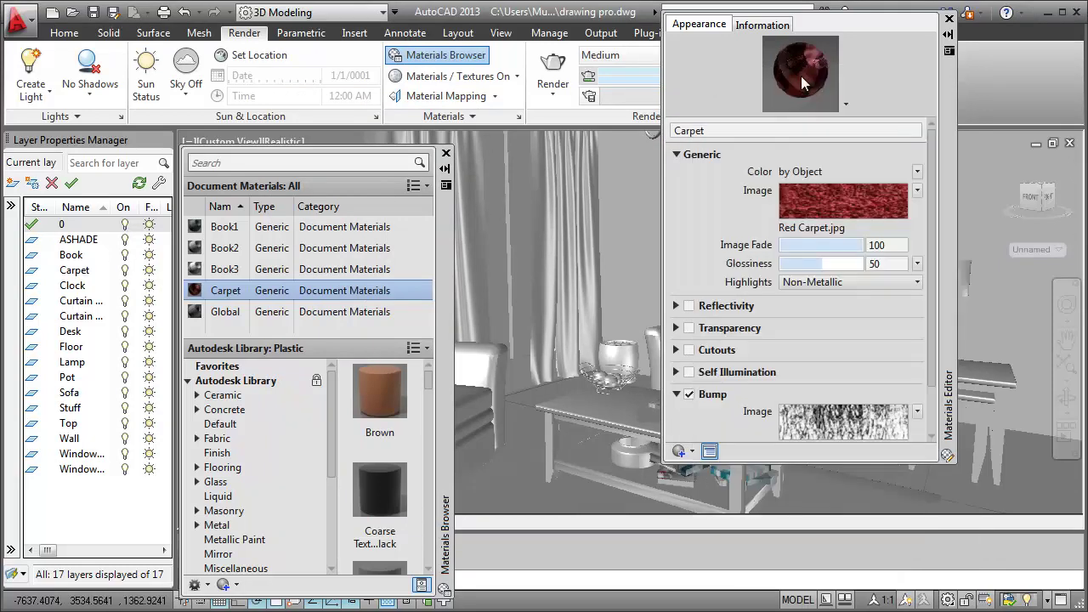
Apply the Carpet material to the floor rug.
left_click(950, 20)
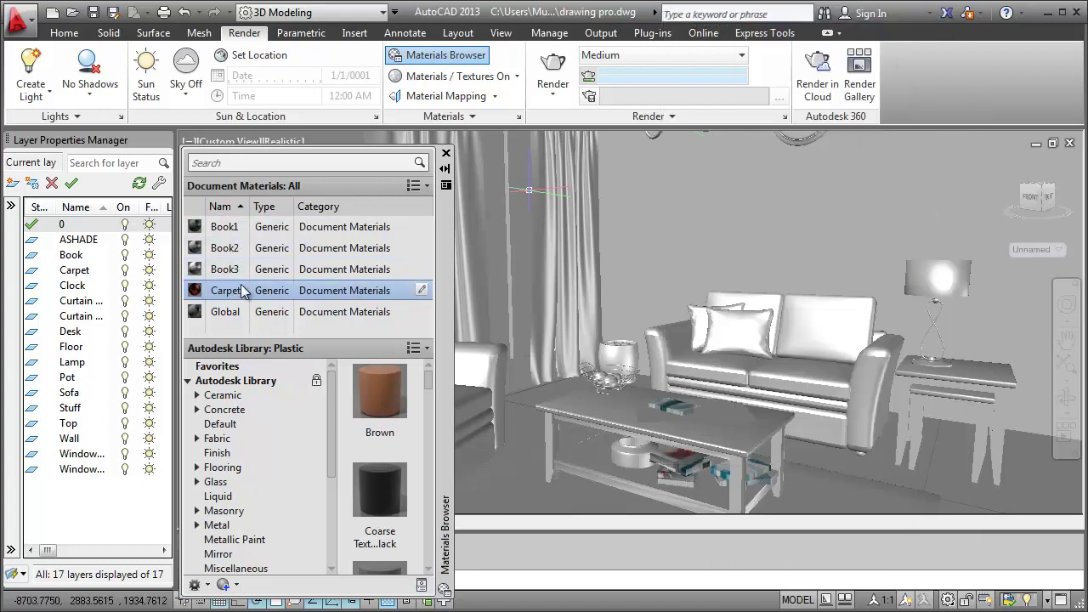
left_click_drag(235, 294, 729, 432)
left_click_drag(853, 510, 855, 511)
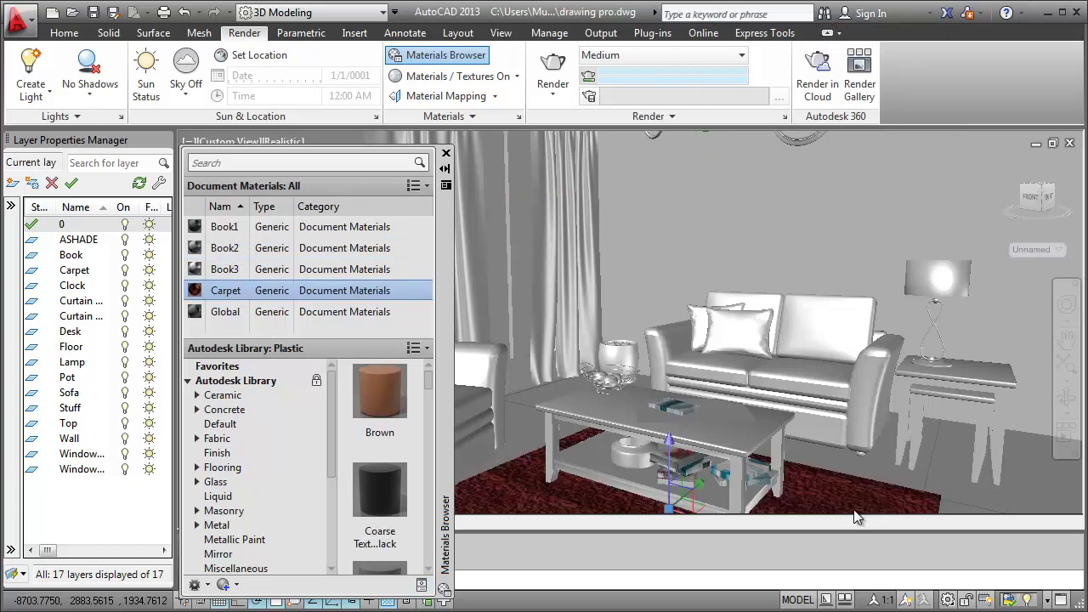
Lower Carpet's bump amount from 1,000 to 205.
double_click(222, 290)
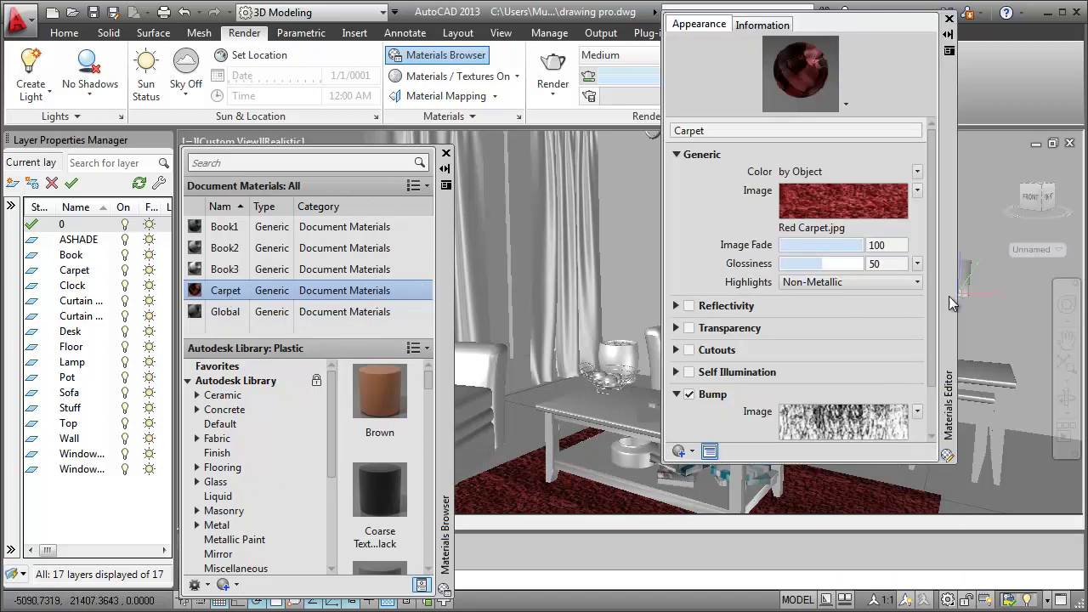
left_click_drag(932, 301, 934, 353)
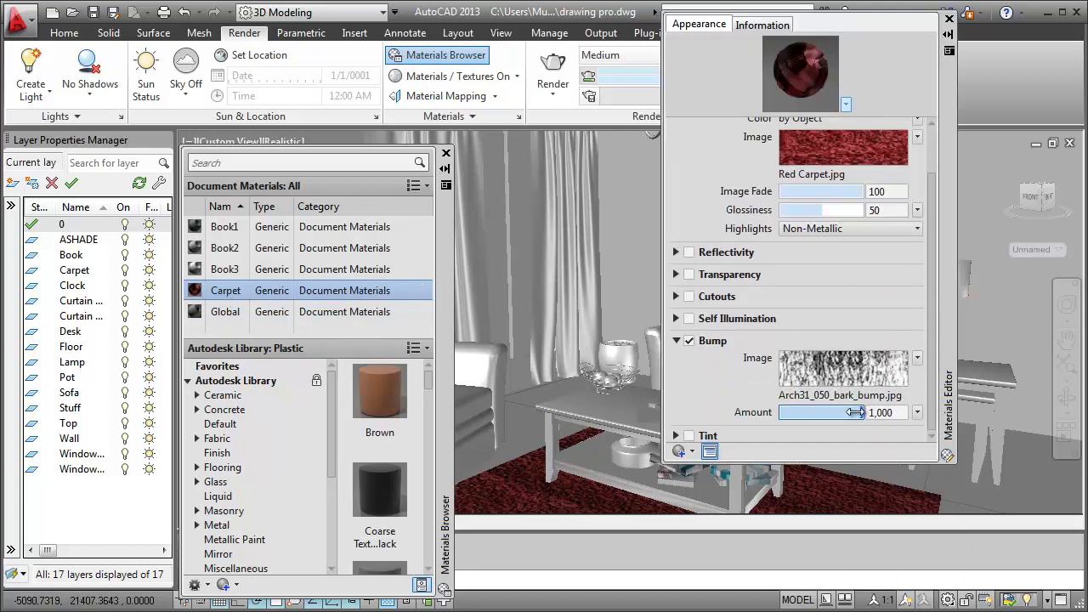
left_click_drag(859, 413, 830, 412)
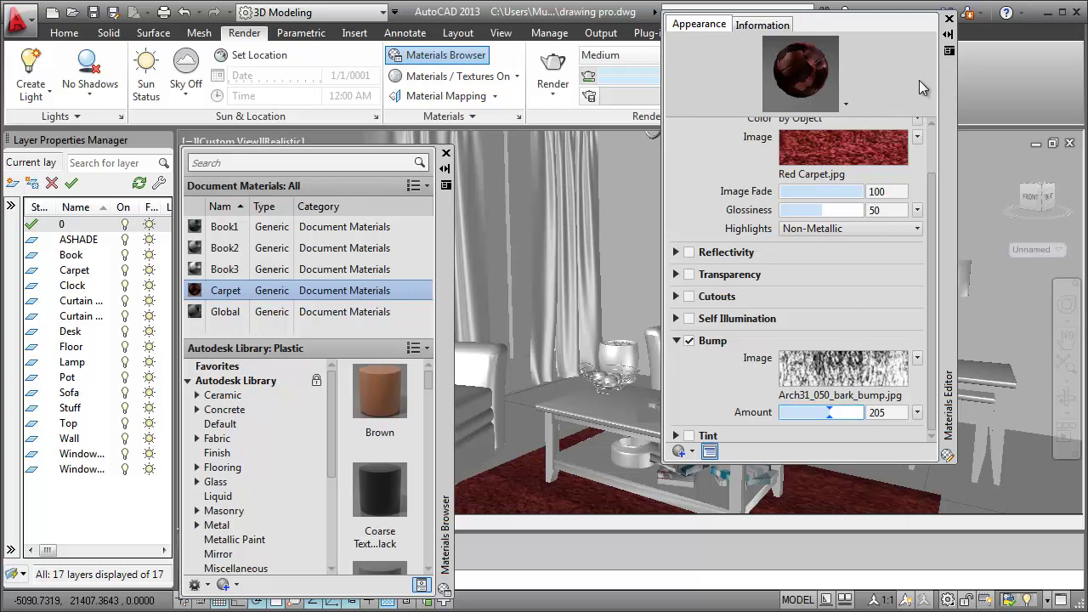
left_click(949, 18)
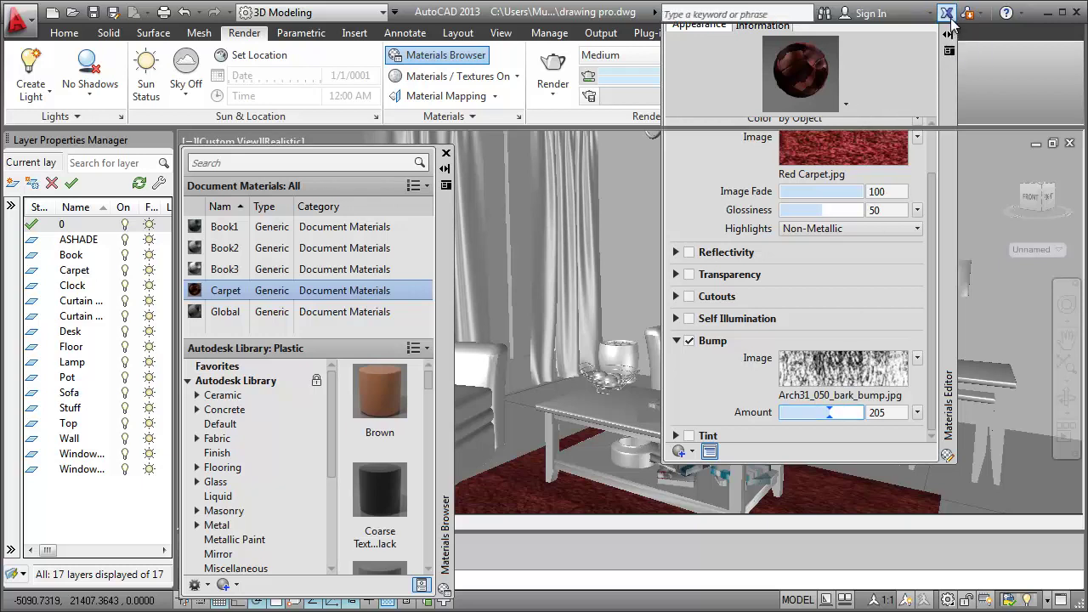
Show the Front view in 2D Wireframe and select the layers from ASHADE down to Window.
left_click(446, 153)
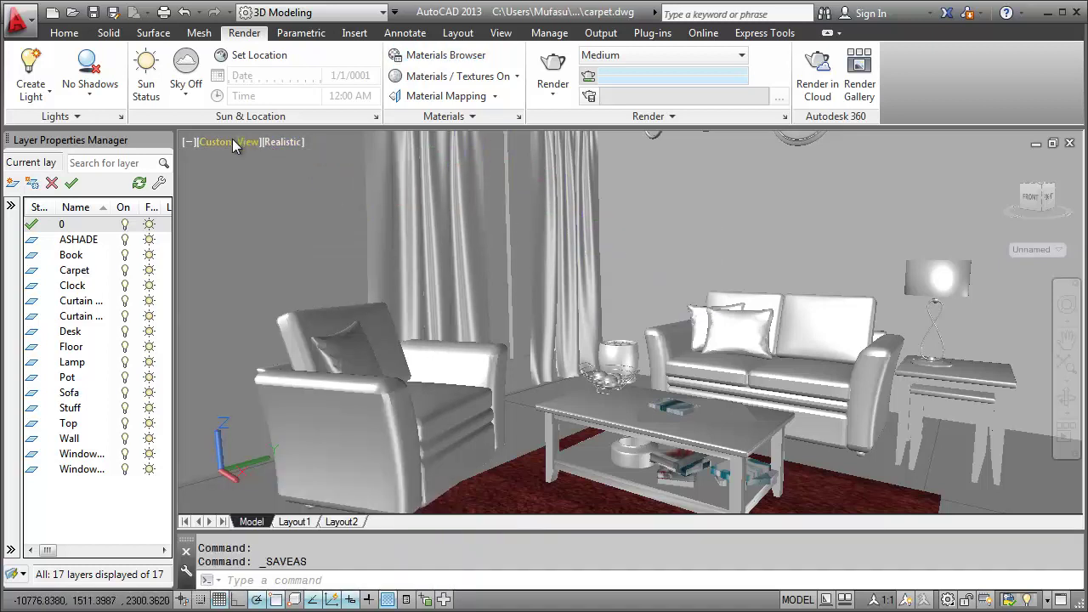
left_click(232, 140)
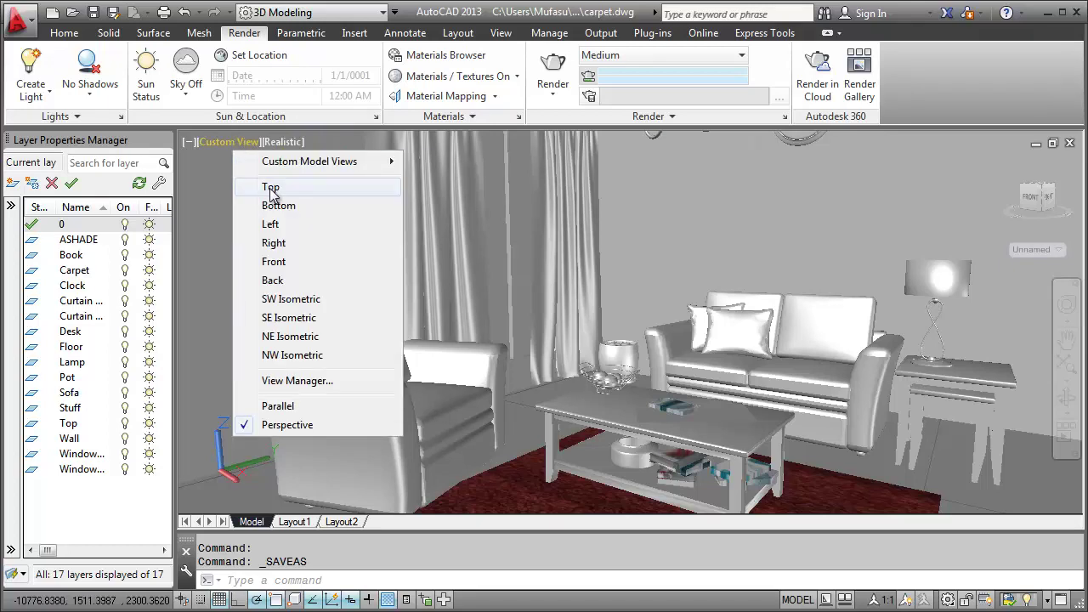
left_click(280, 262)
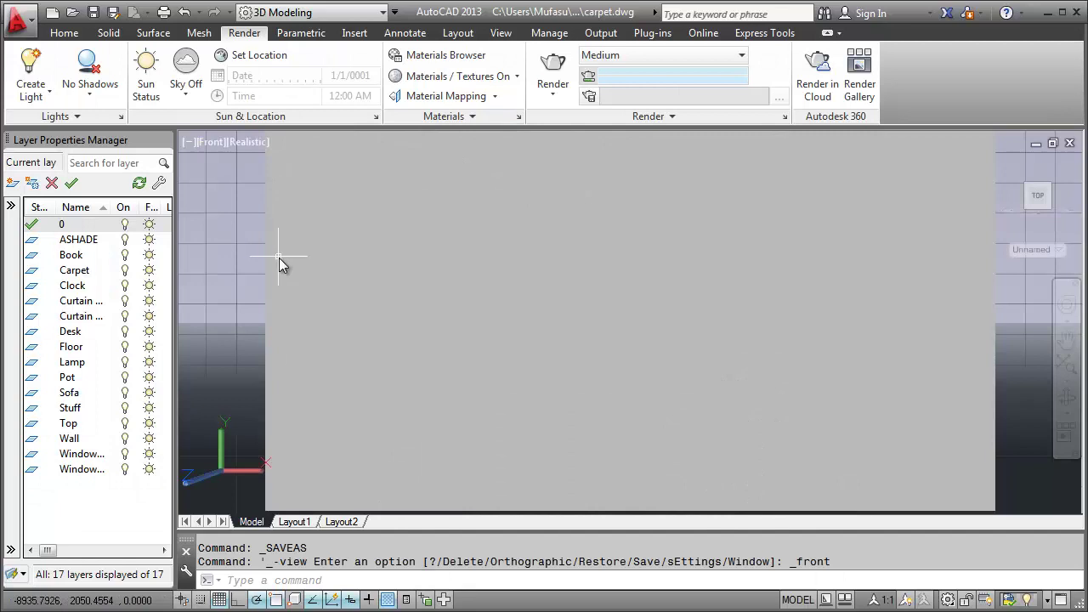
left_click(256, 144)
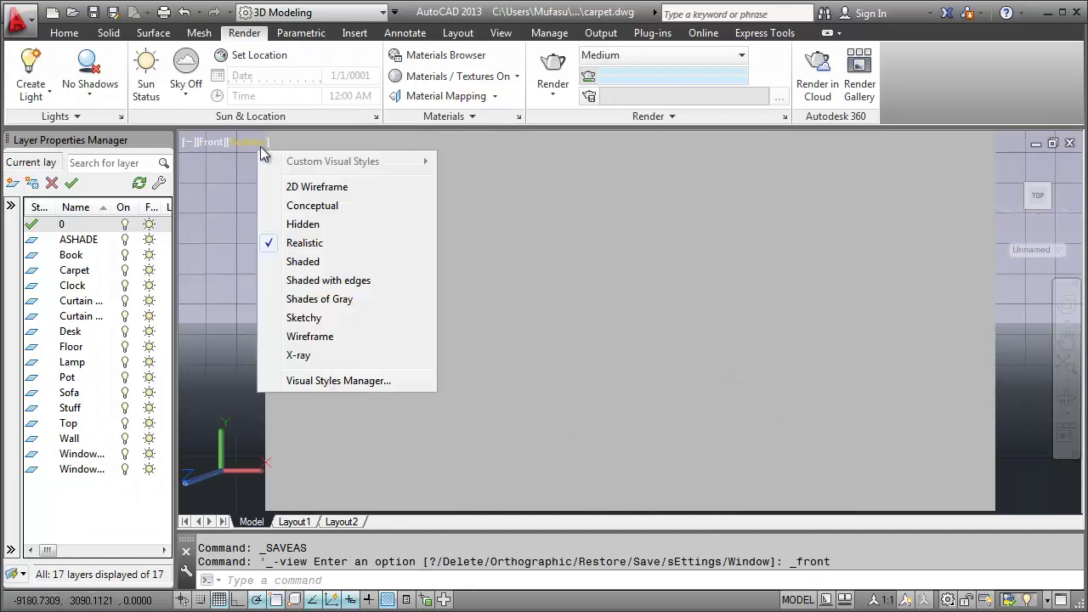
left_click(293, 186)
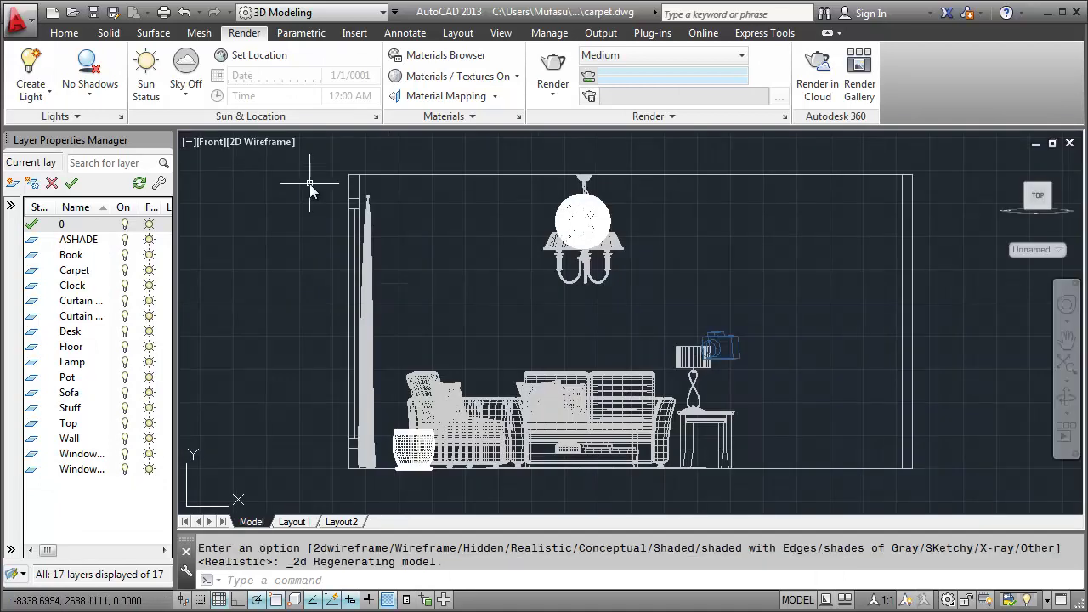
left_click(158, 468)
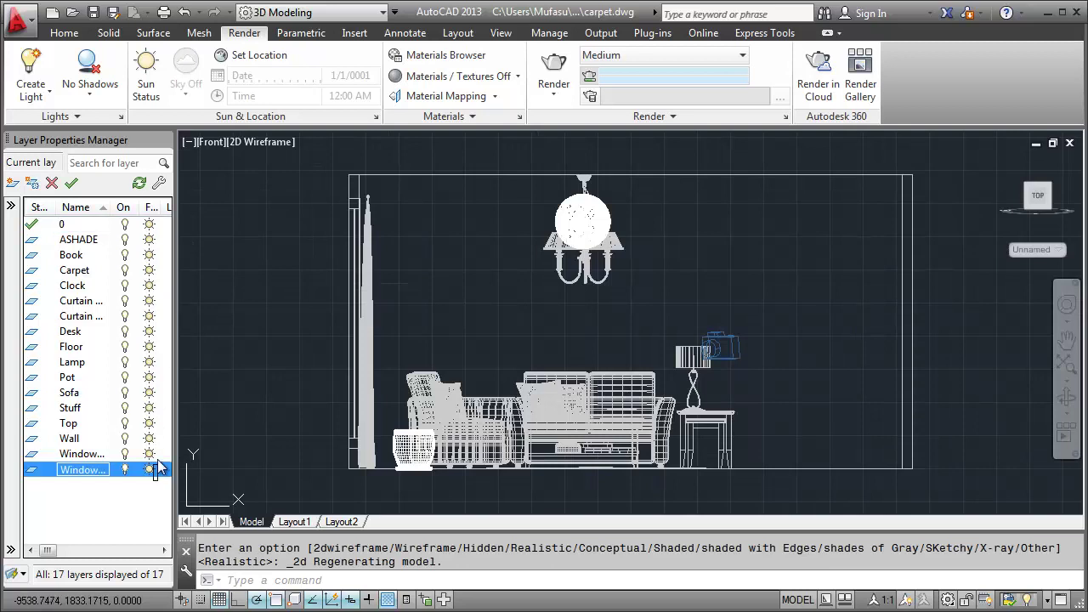
left_click_drag(158, 468, 151, 244)
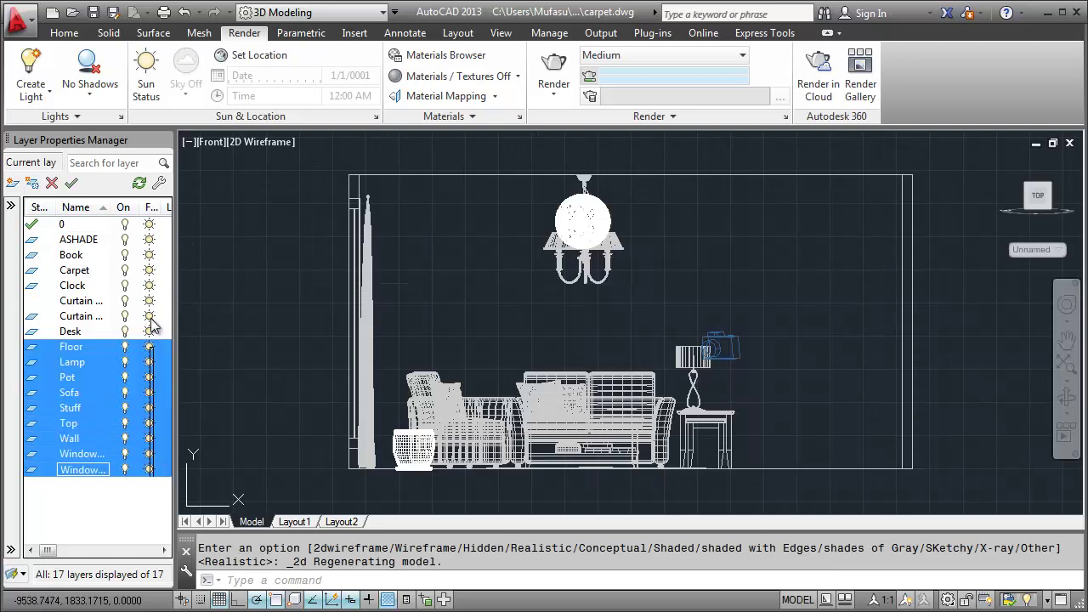
Freeze the selected layers, leaving only the Clock layer thawed.
left_click(150, 242)
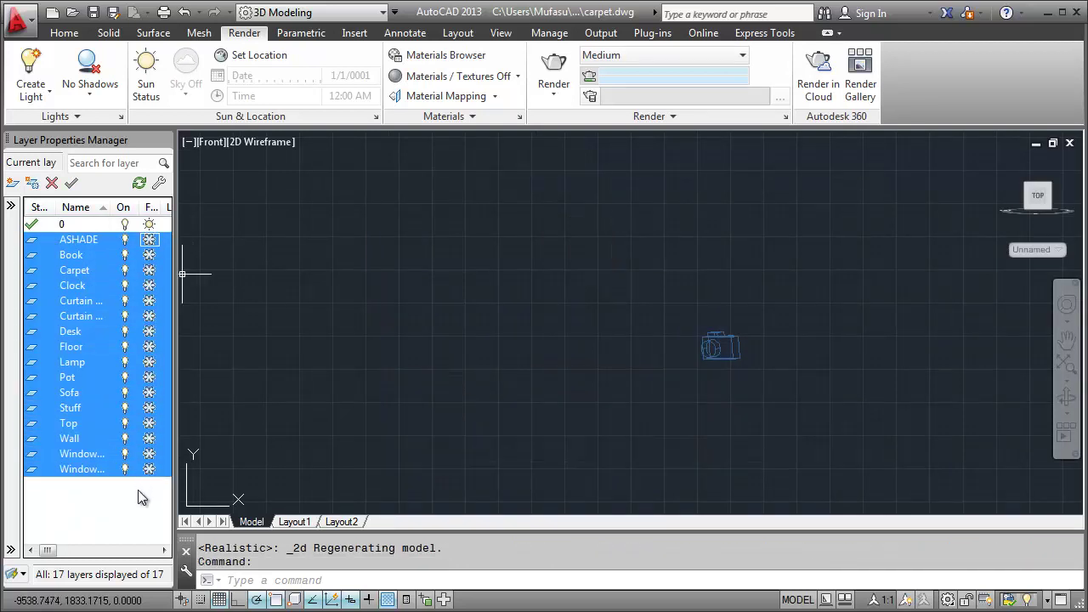
left_click(142, 497)
left_click(151, 287)
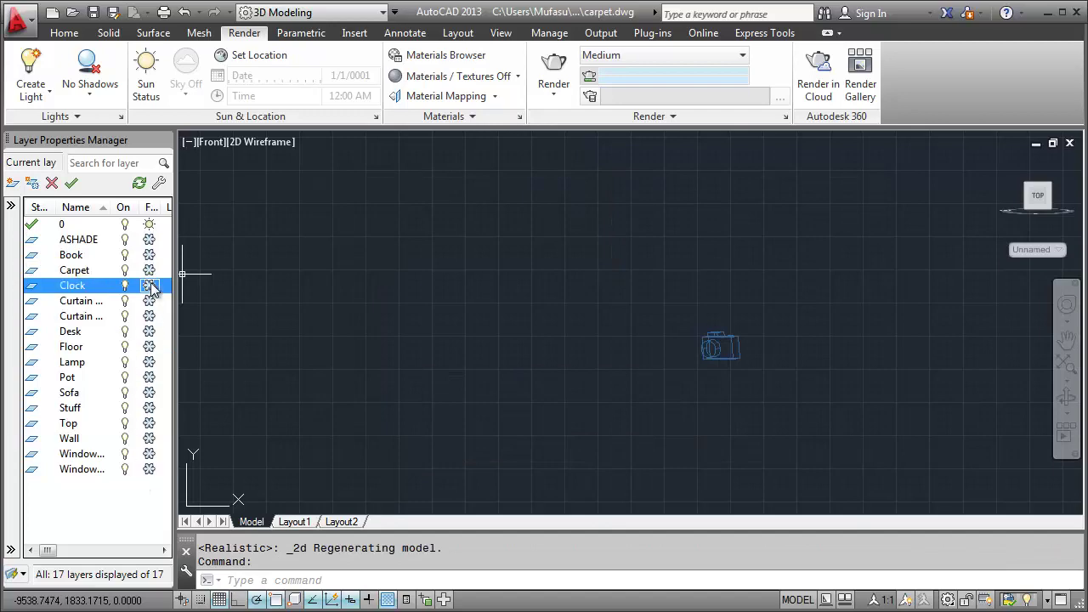
left_click(150, 286)
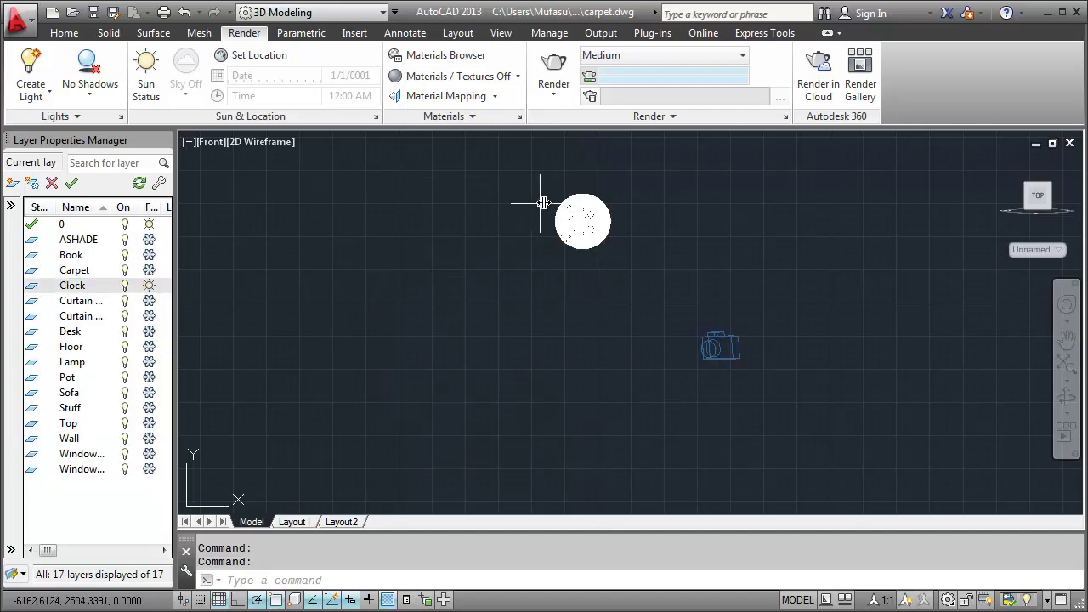
Move the clock's inner face disc 420 units to the right.
scroll(584, 183, "up", 4)
scroll(584, 182, "up", 1)
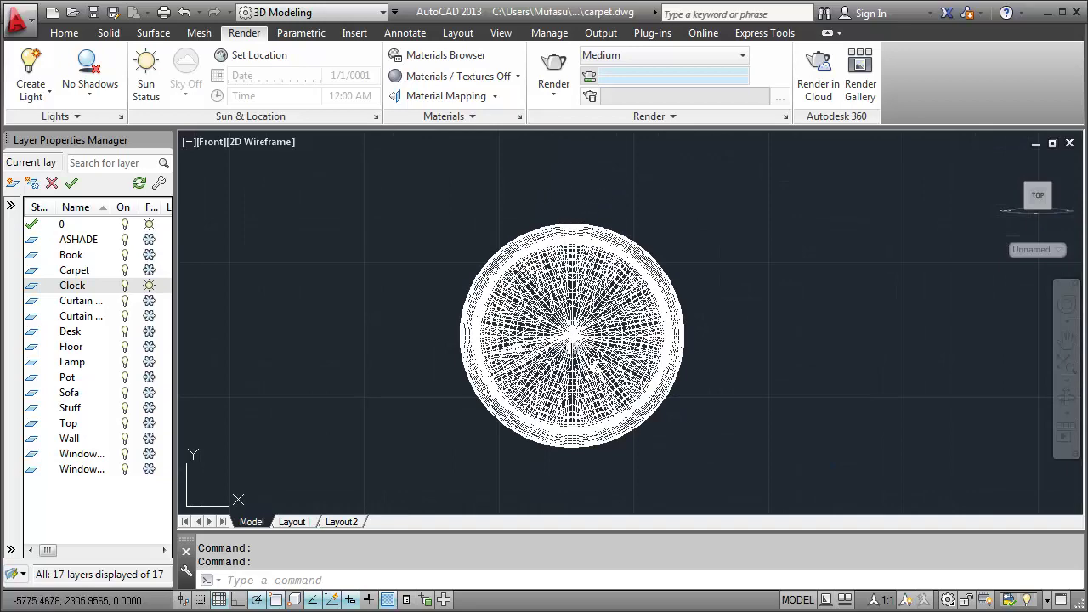
scroll(576, 353, "up", 3)
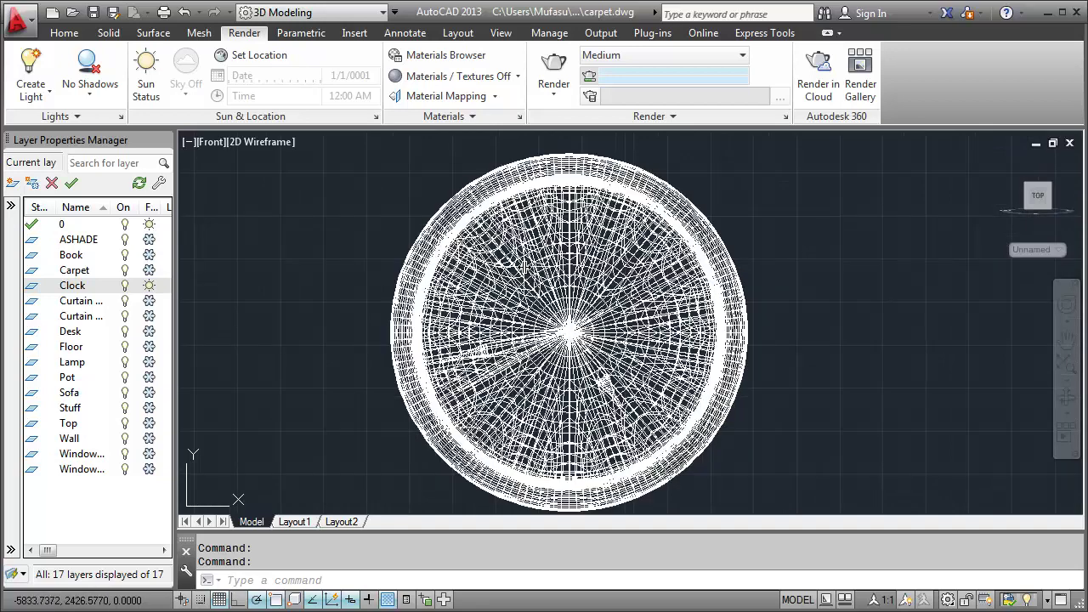
left_click(523, 264)
type("m")
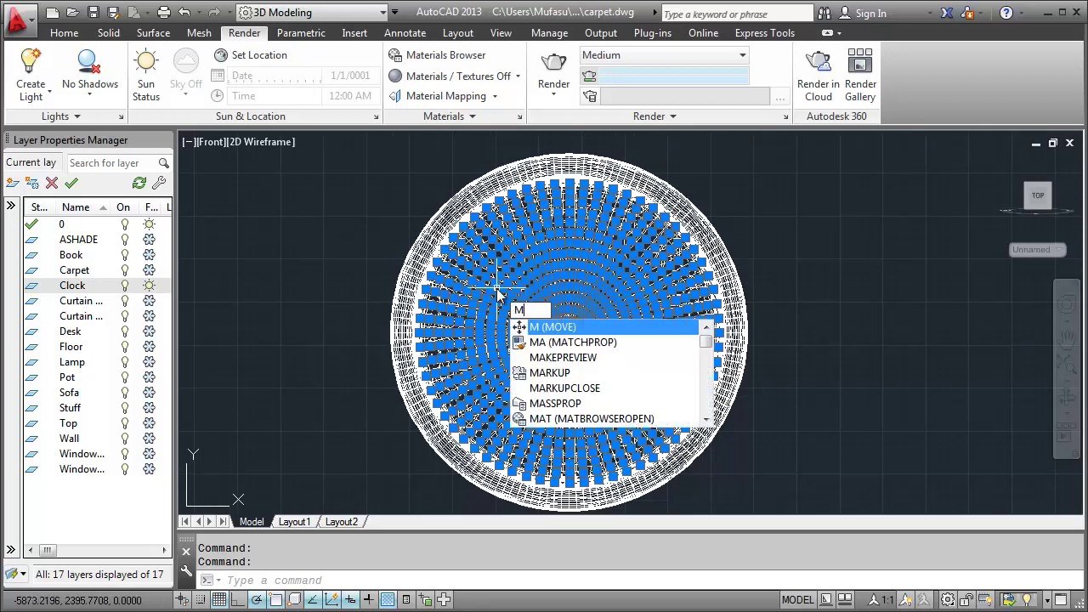
key("Return")
key("Return")
left_click(533, 145)
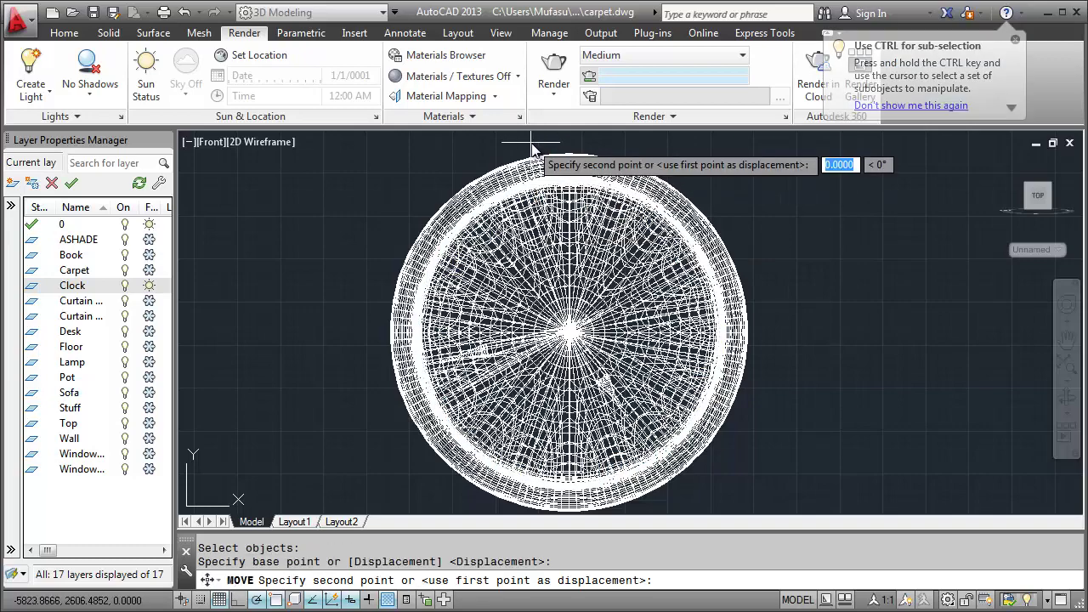
type("420")
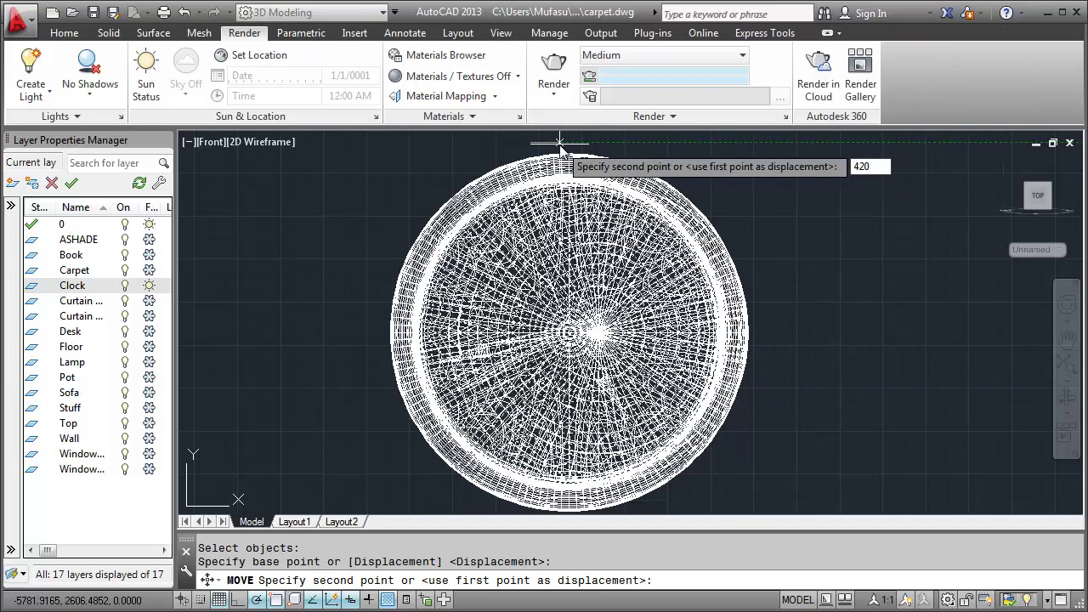
key("Return")
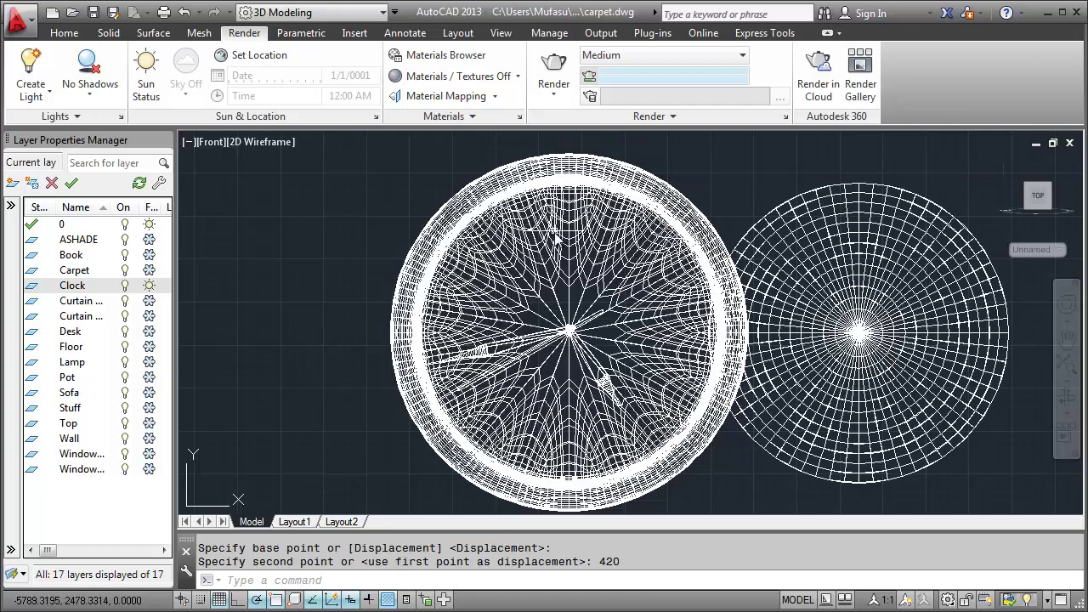
Duplicate Global as a new Clock material and open it in the Materials Editor.
left_click(442, 55)
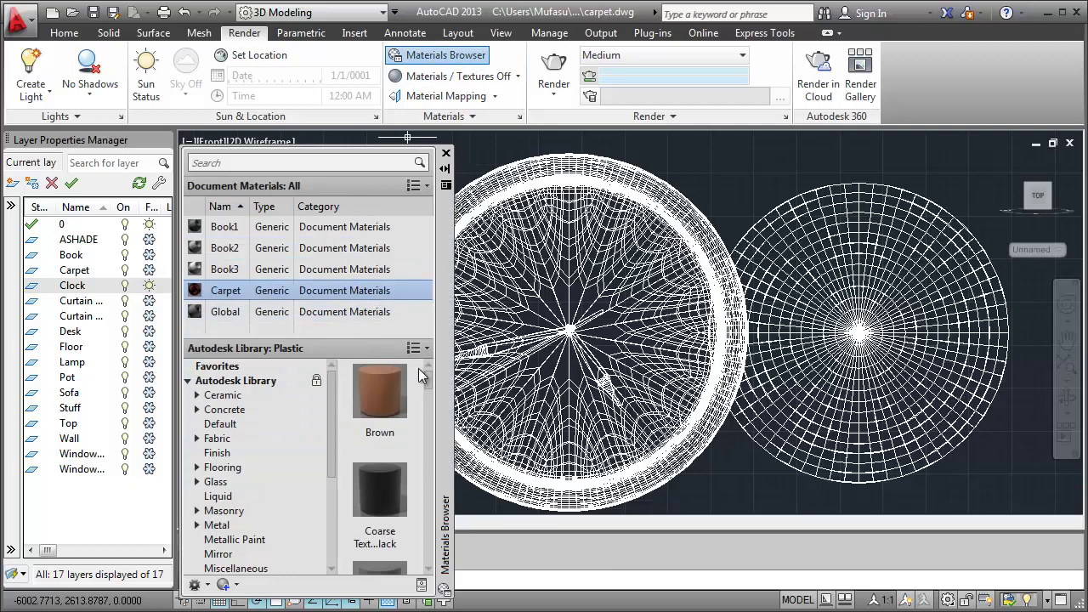
left_click(225, 311)
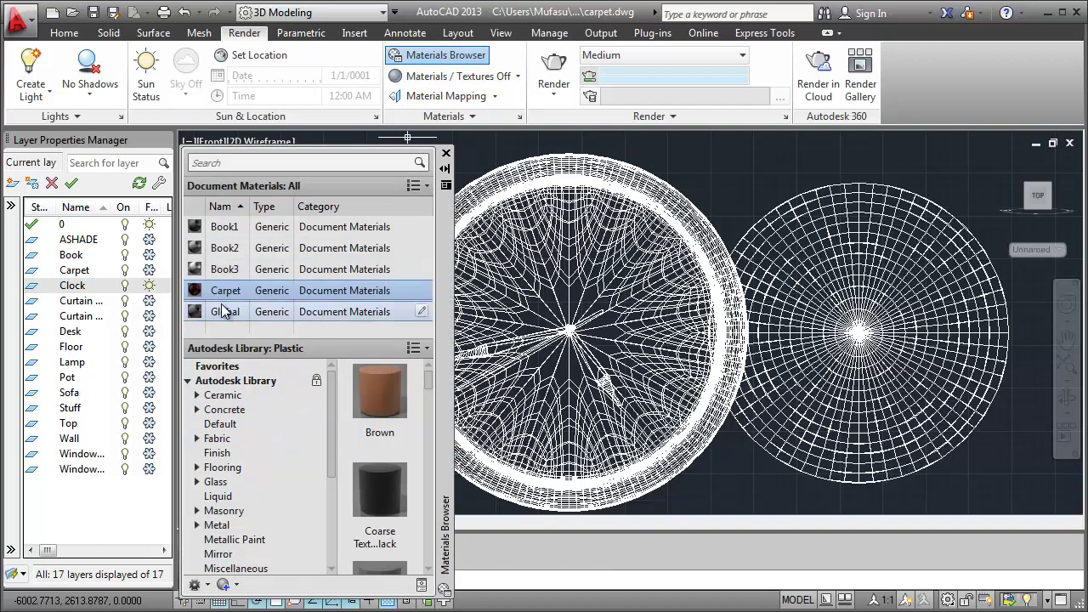
right_click(225, 311)
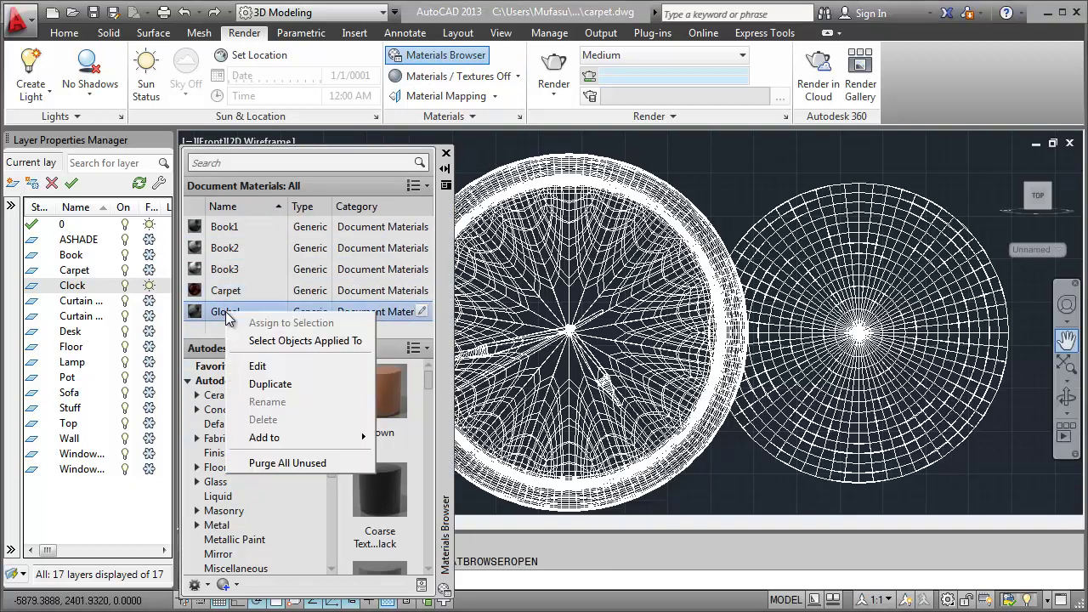
left_click(265, 388)
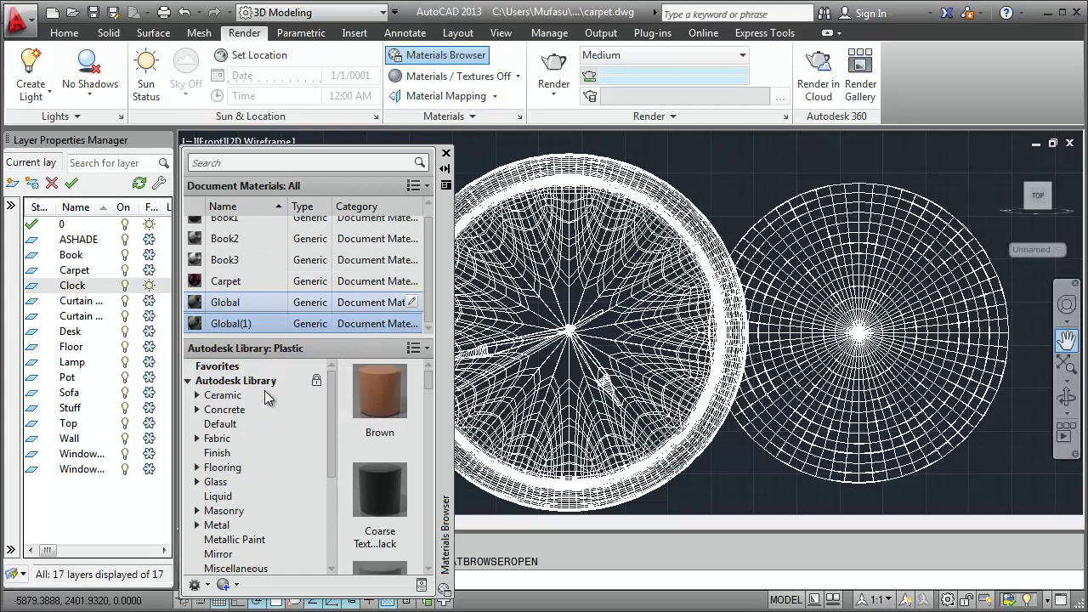
right_click(237, 325)
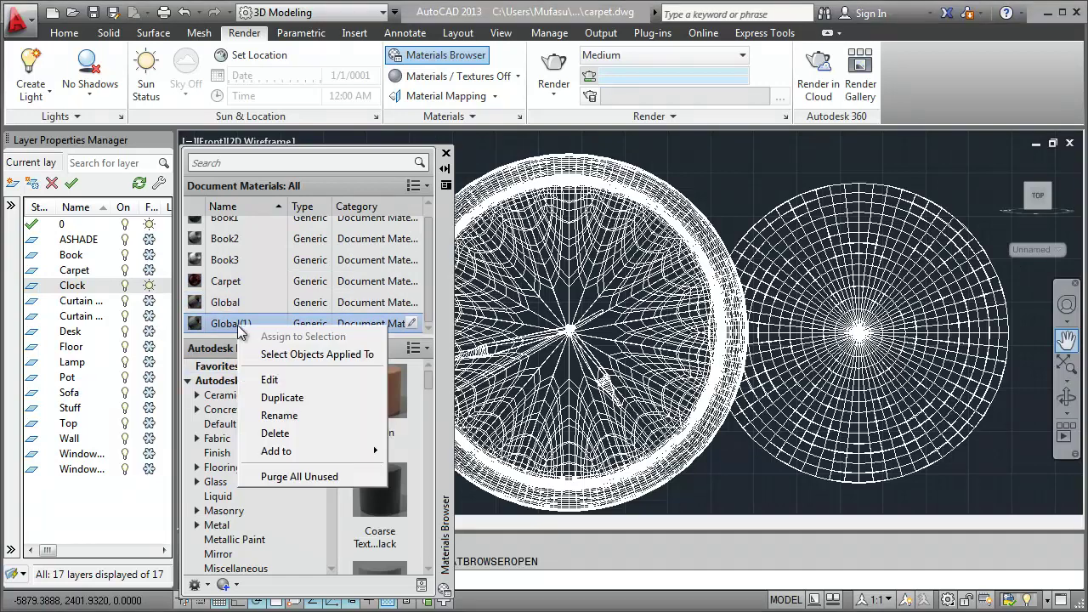
left_click(268, 411)
type("Clock")
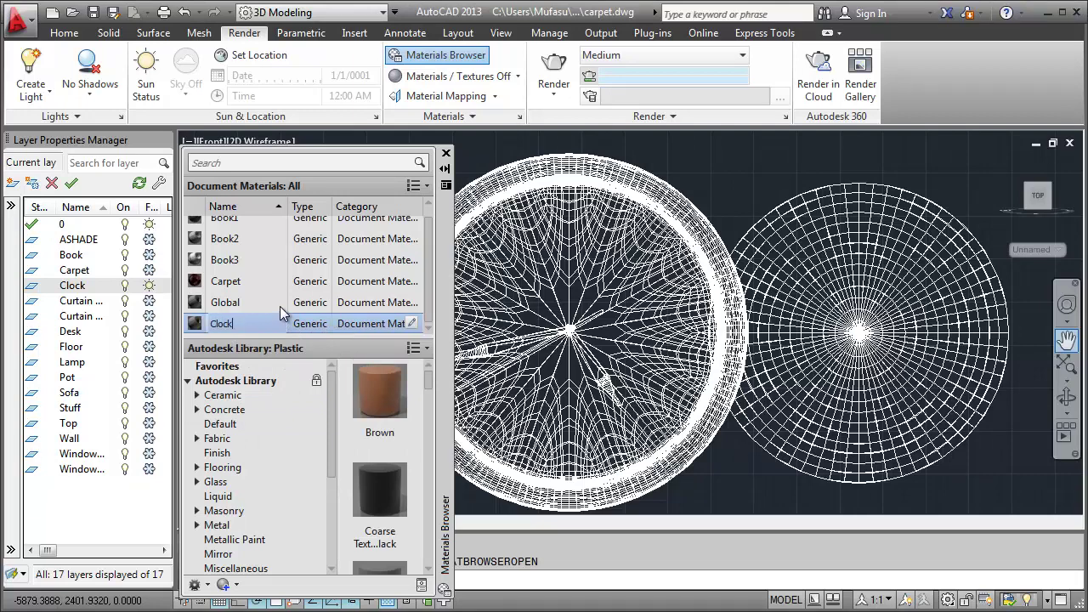
key("Return")
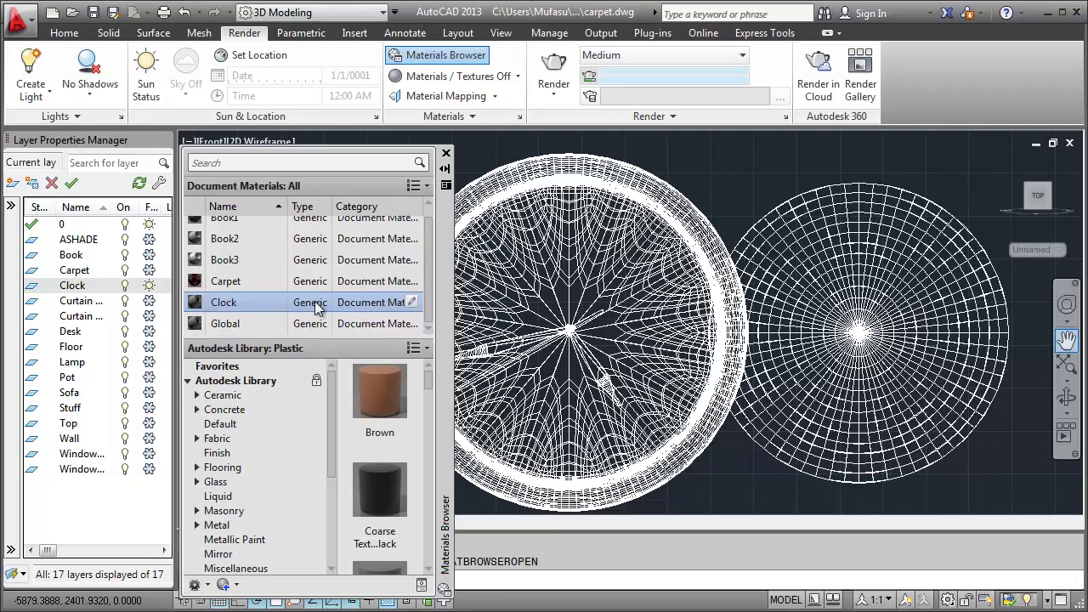
double_click(316, 308)
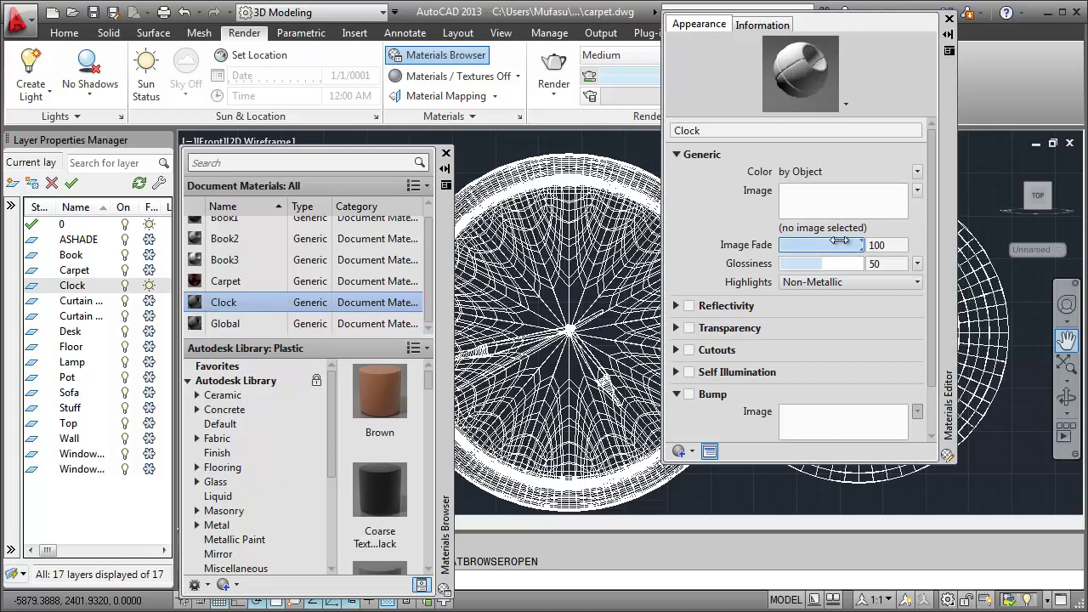
Load Clock.jpg as the Clock material's image with a 300 × 300 sample size.
left_click(840, 230)
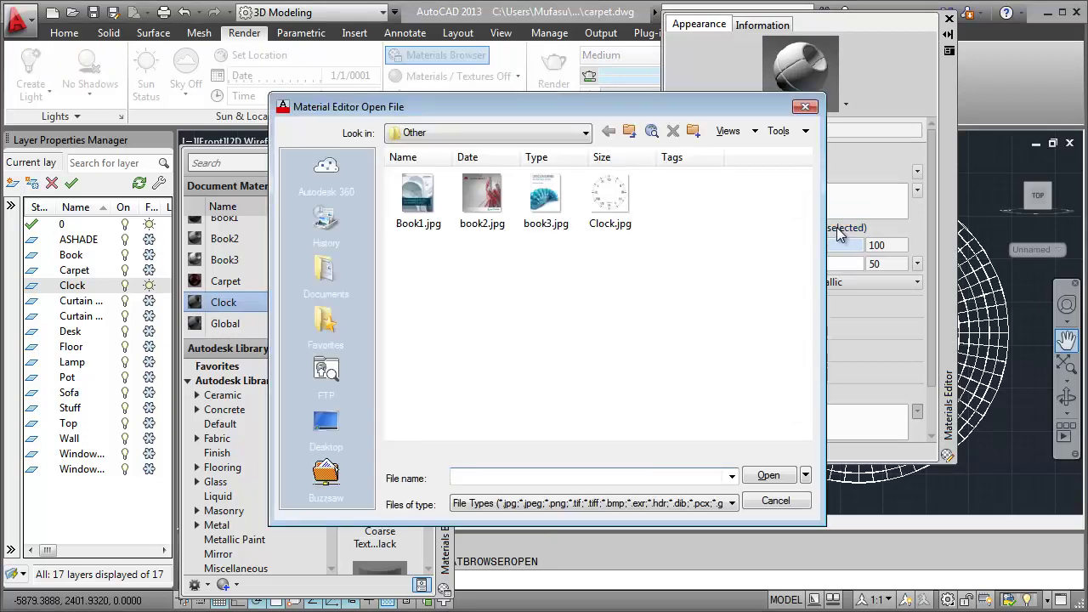
left_click(623, 210)
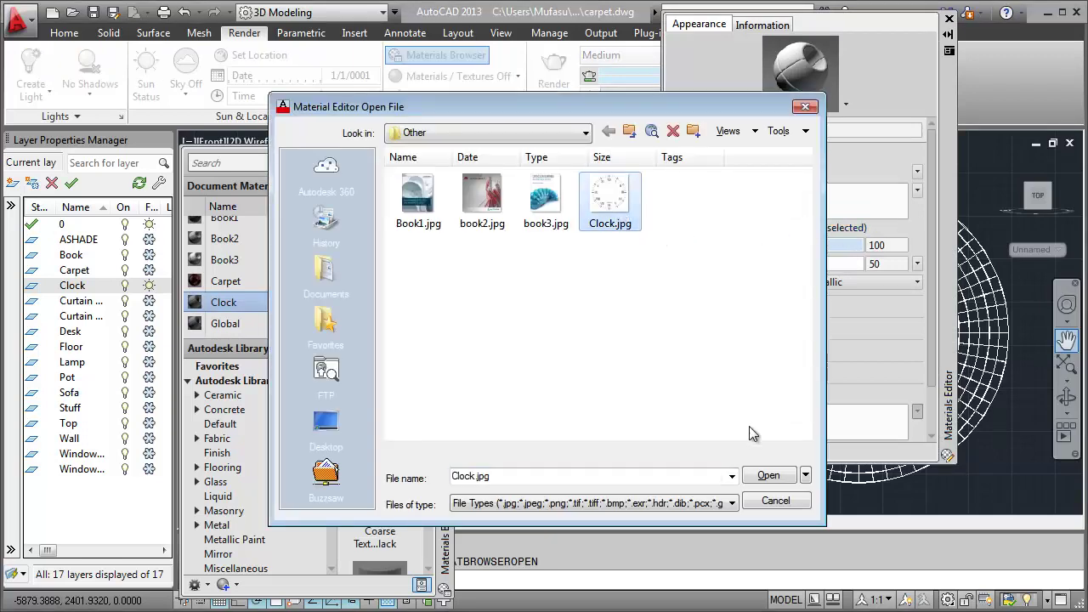
left_click(768, 476)
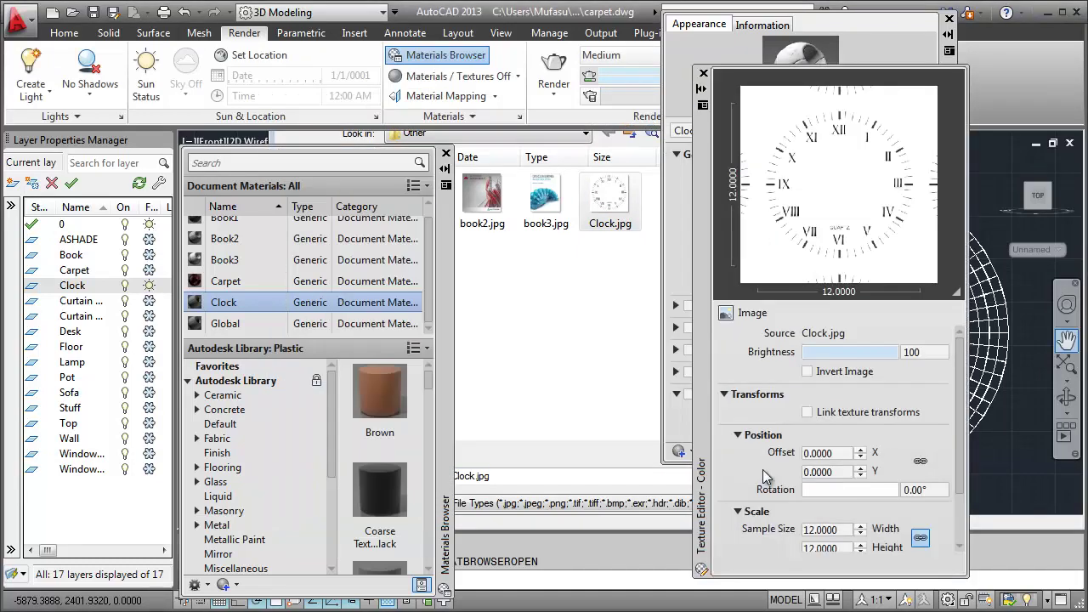
left_click(826, 529)
double_click(827, 529)
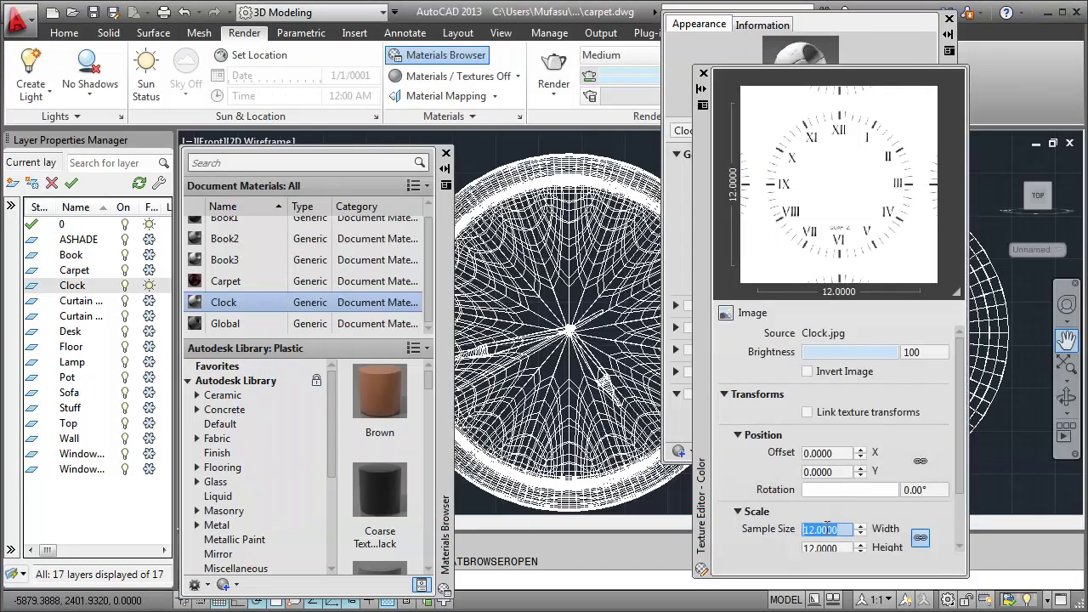
type("3")
key("Tab")
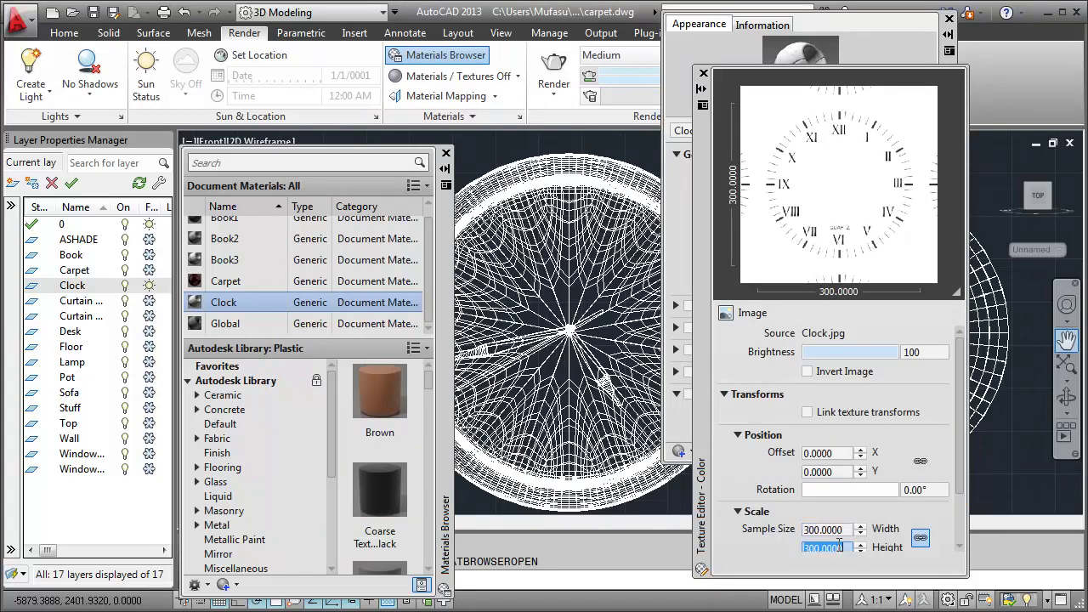
Close the material editors and switch the visual style to Realistic.
left_click(703, 74)
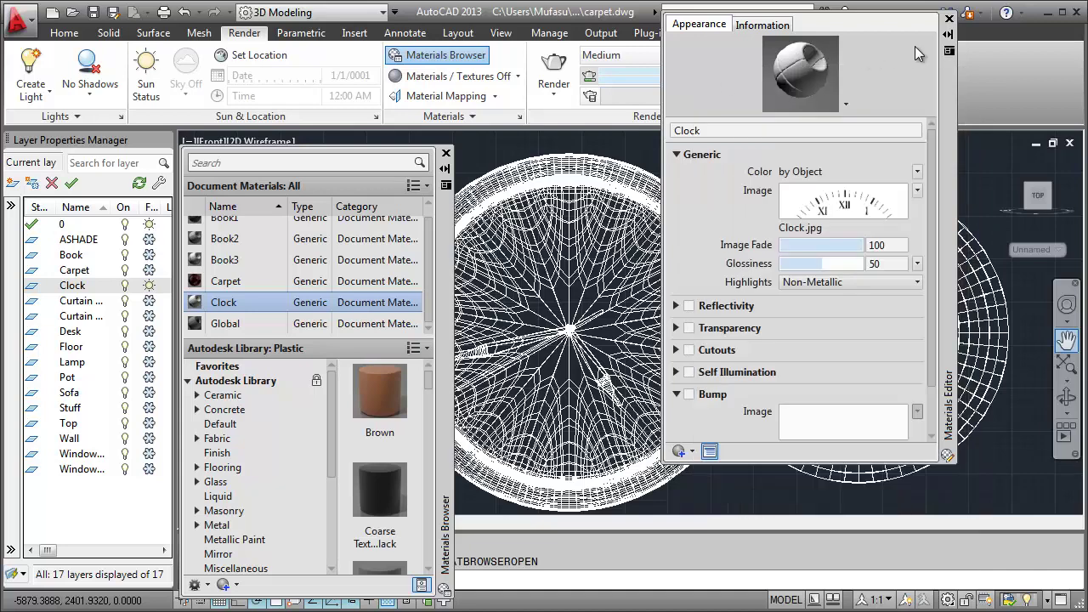
left_click(950, 19)
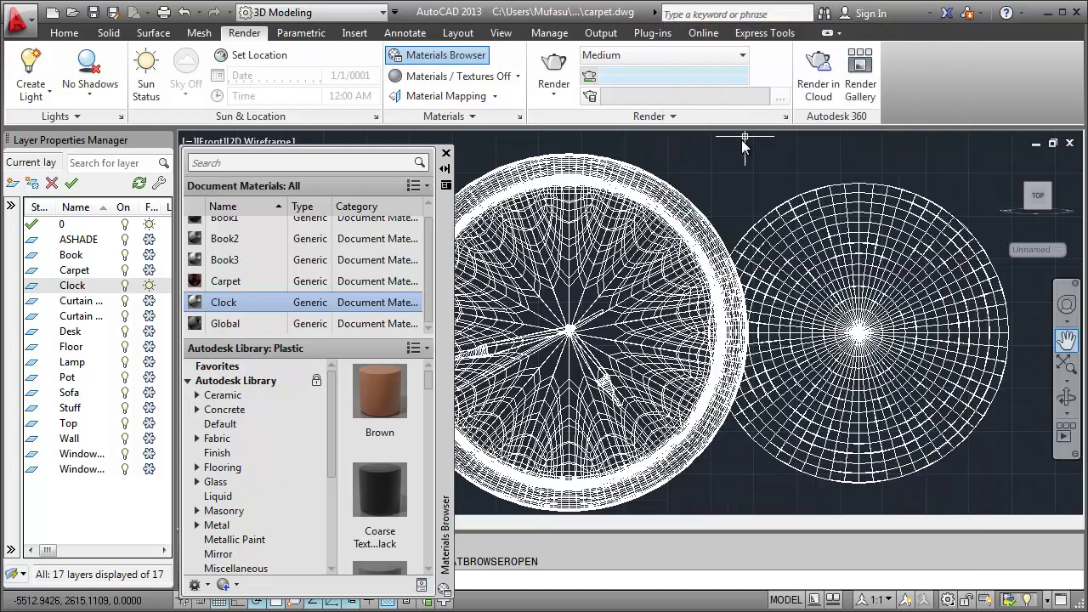
left_click(273, 142)
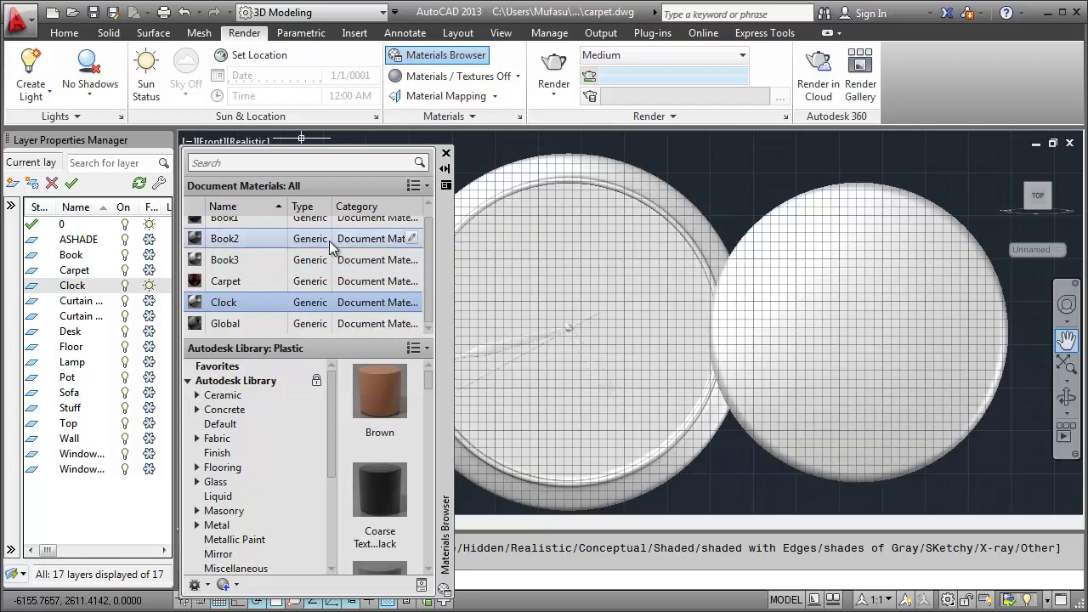
left_click(329, 242)
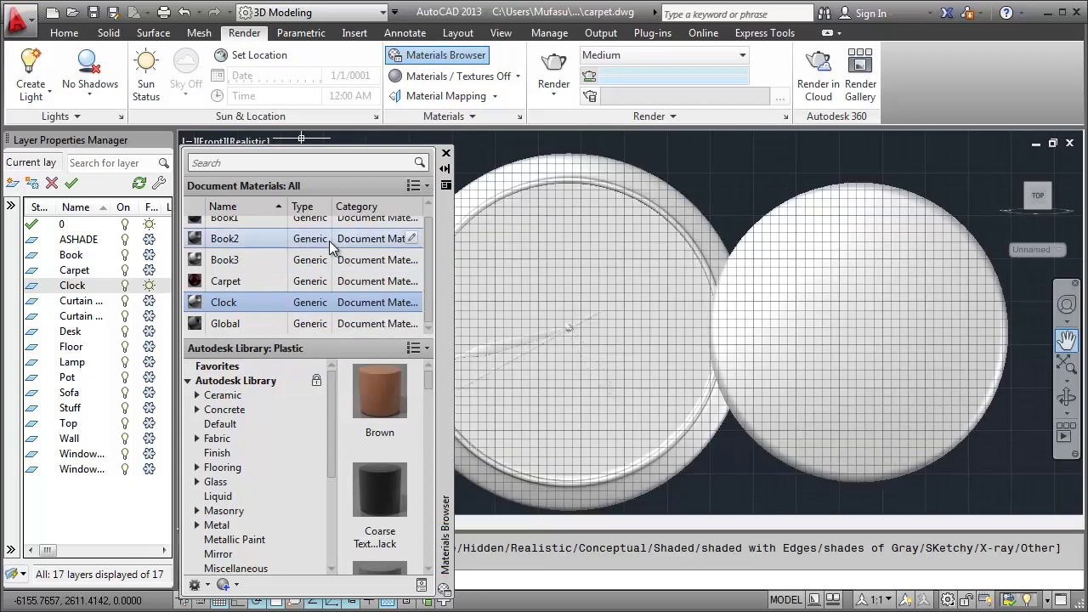
Assign the Clock material to the round clock solid.
left_click(552, 259)
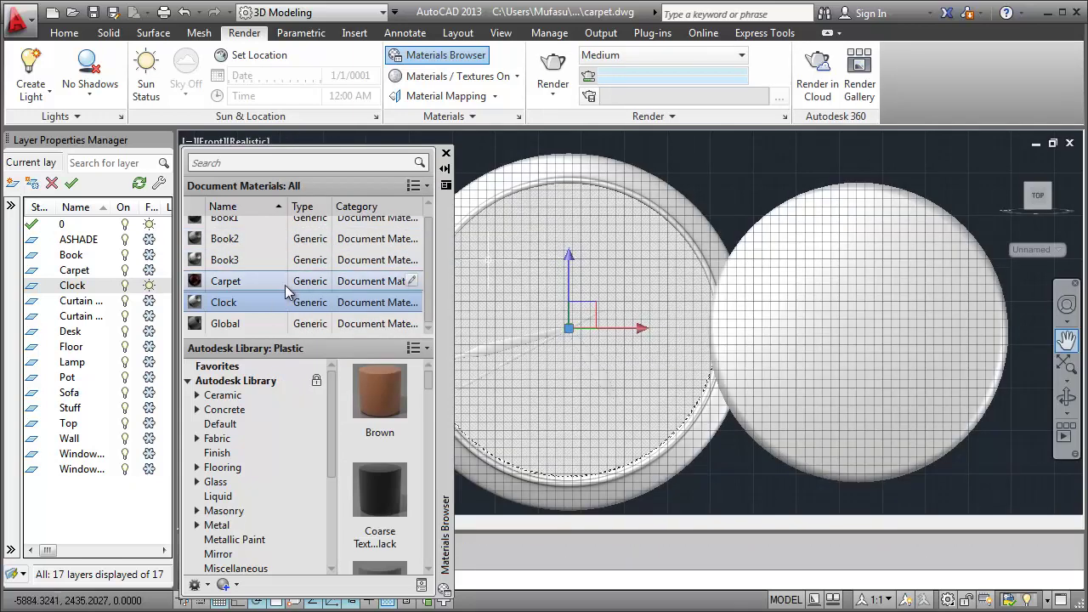
right_click(226, 303)
left_click(271, 316)
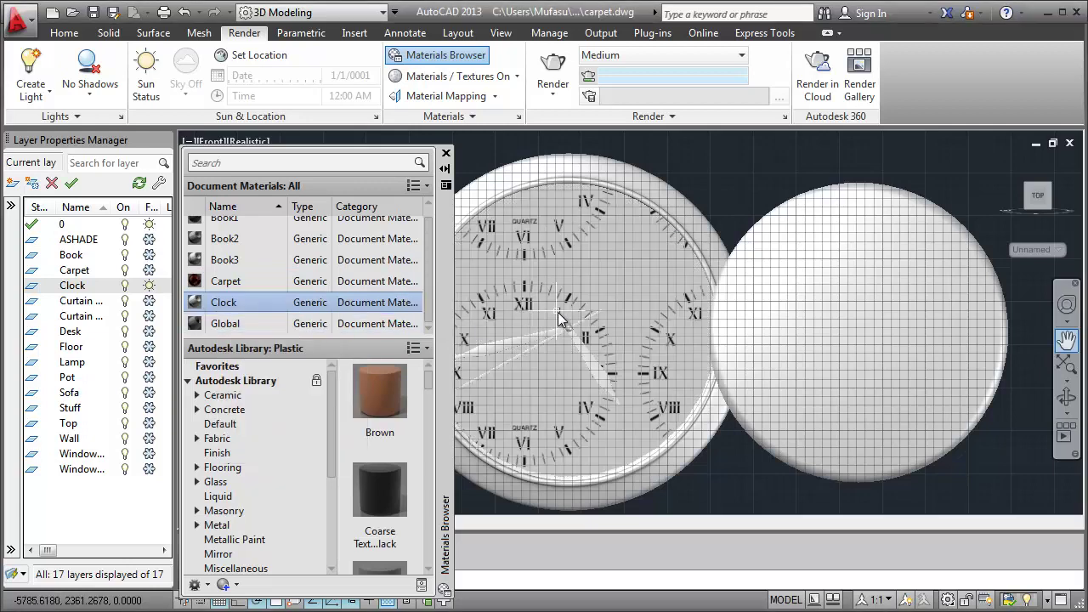
Apply planar mapping to the clock and stretch the gizmo so one dial fills the disc.
left_click(463, 100)
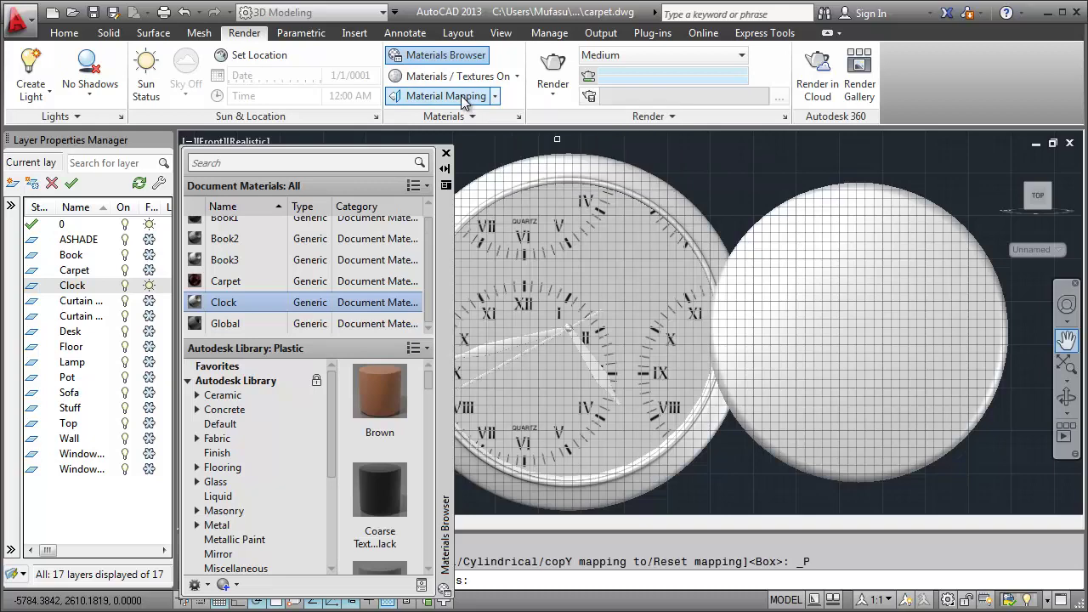
left_click(564, 279)
key("Return")
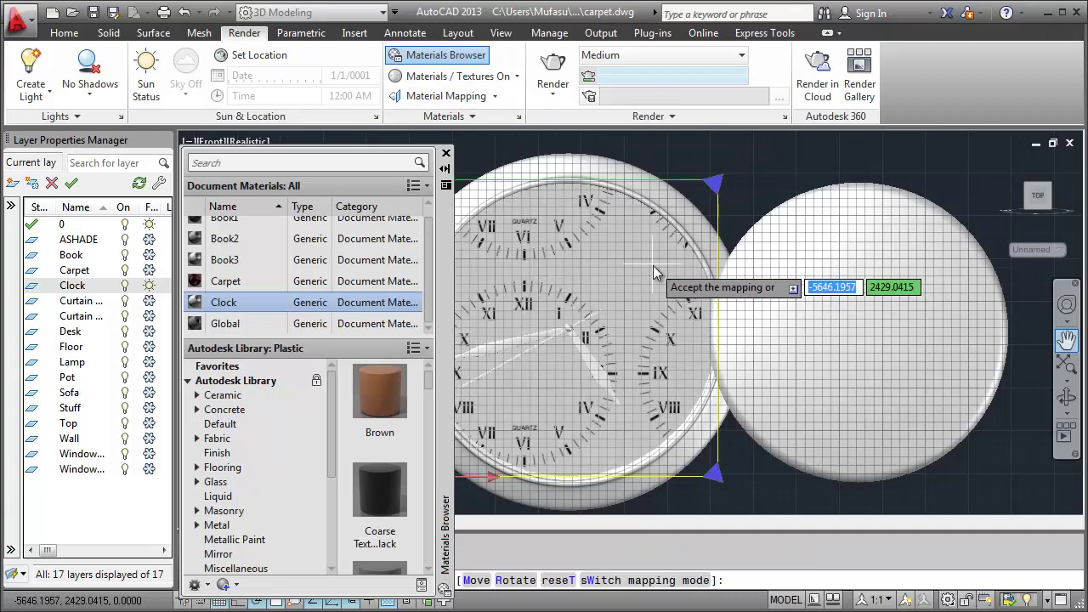
scroll(660, 246, "down", 2)
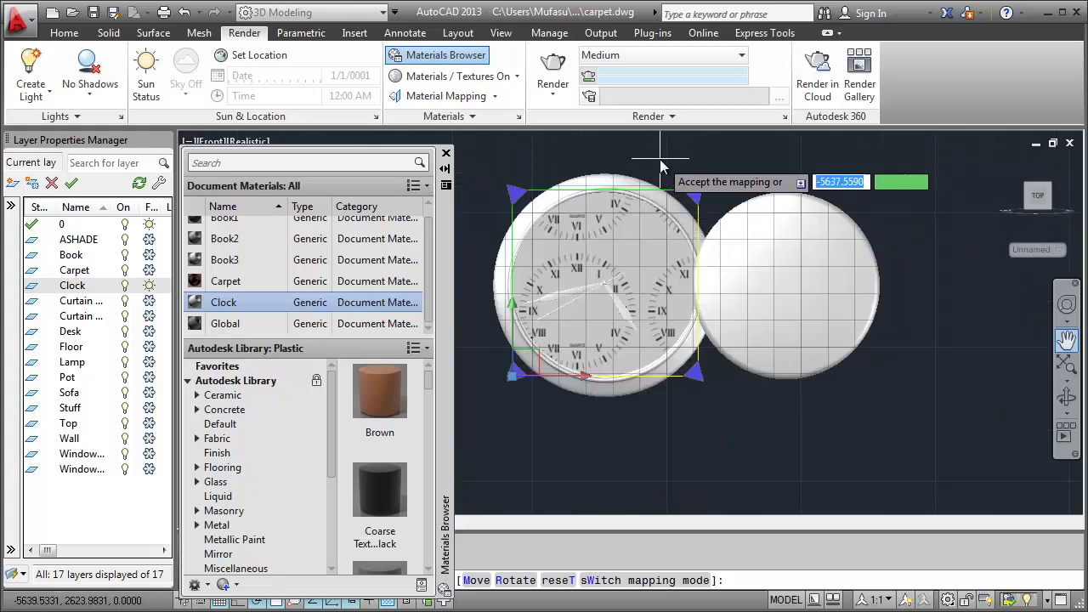
scroll(625, 421, "down", 2)
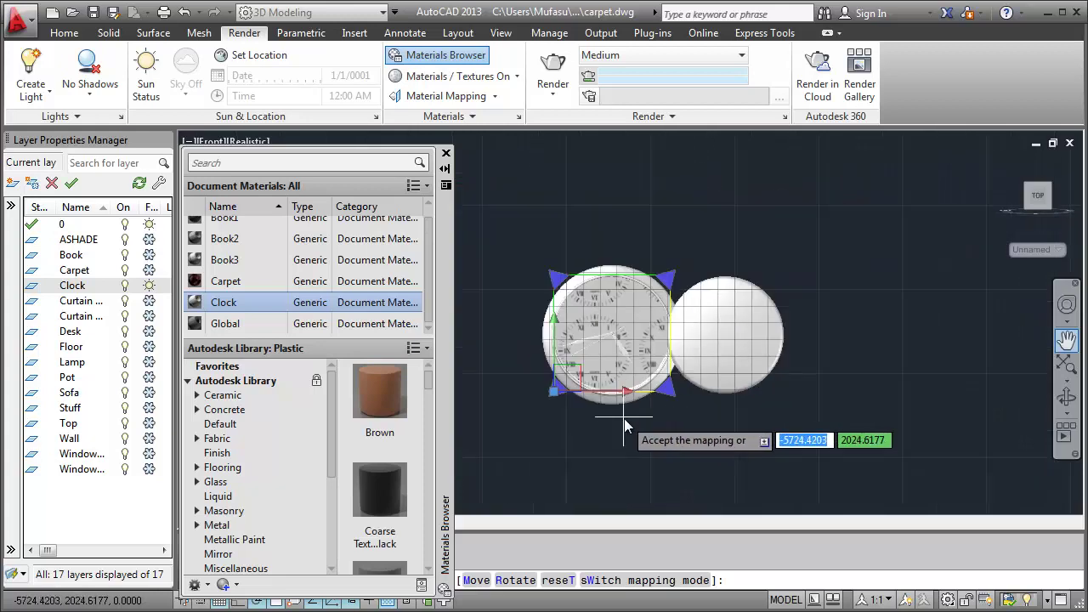
left_click(676, 283)
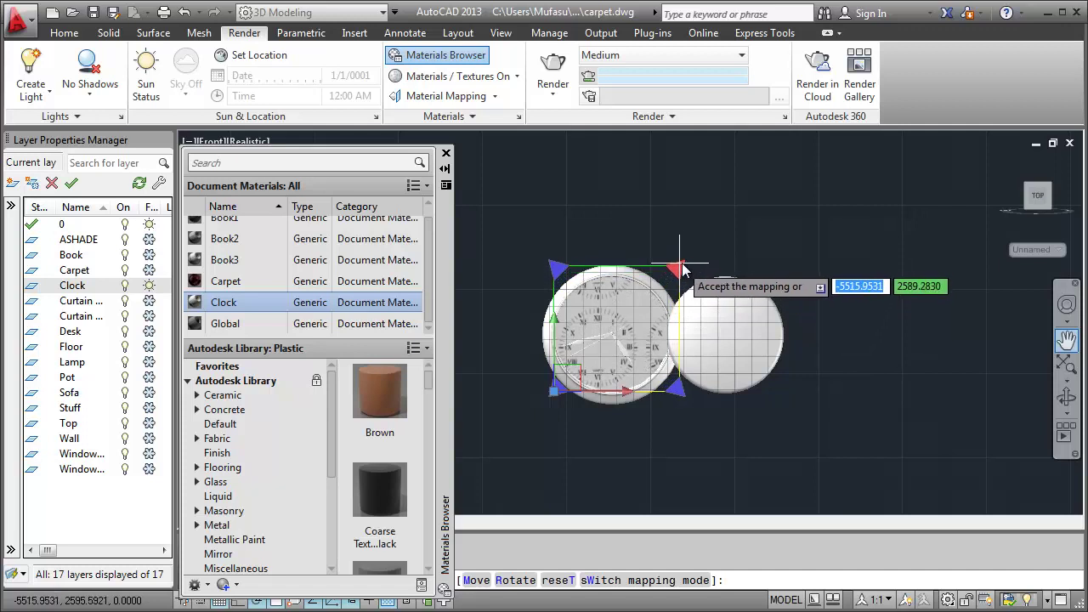
left_click(727, 220)
scroll(605, 357, "up", 2)
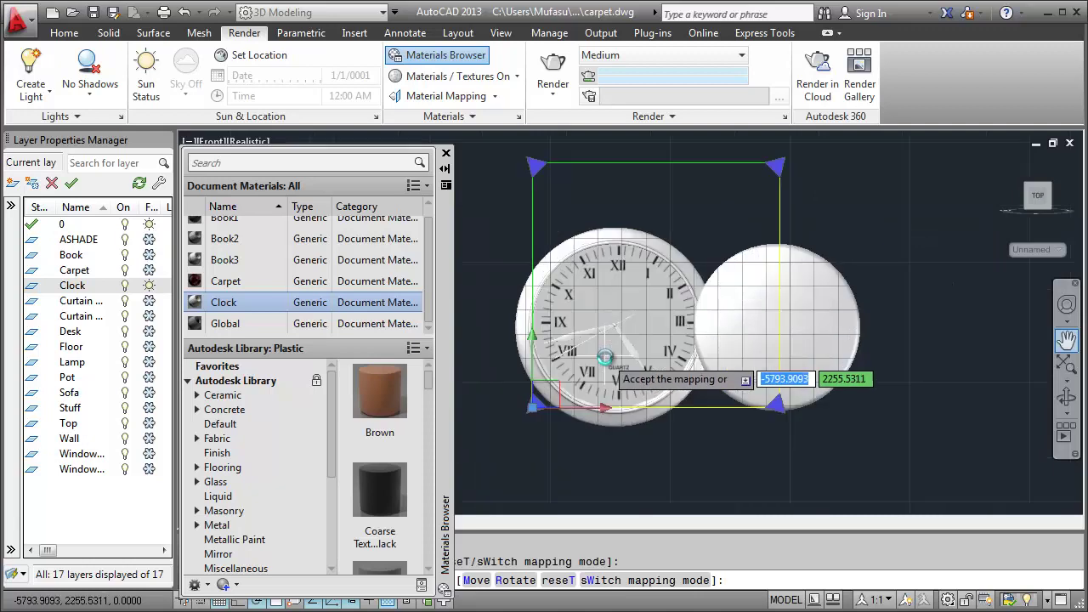
scroll(604, 357, "up", 2)
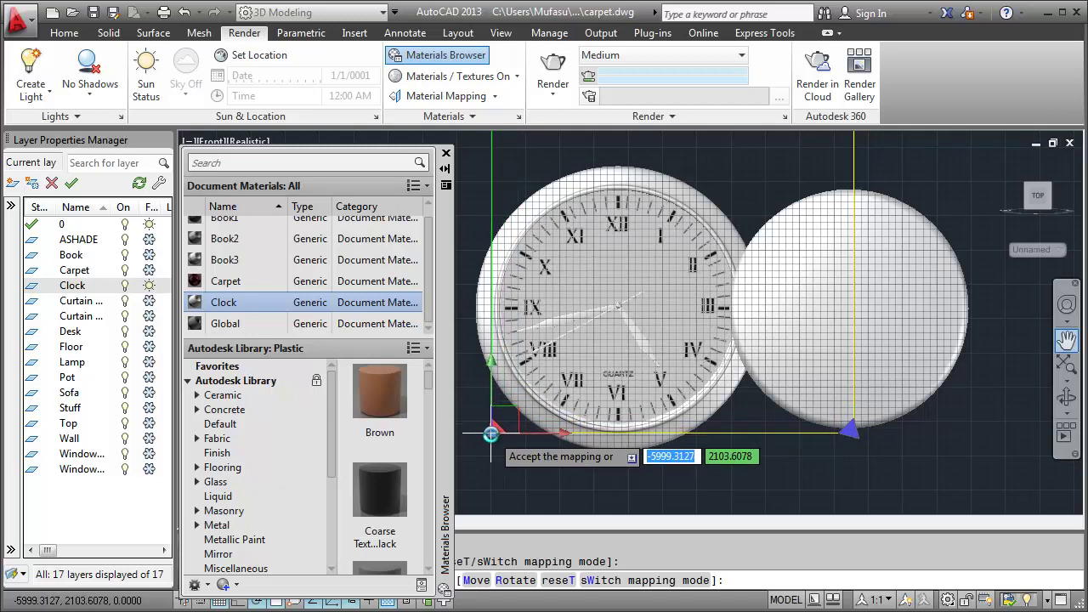
left_click(490, 434)
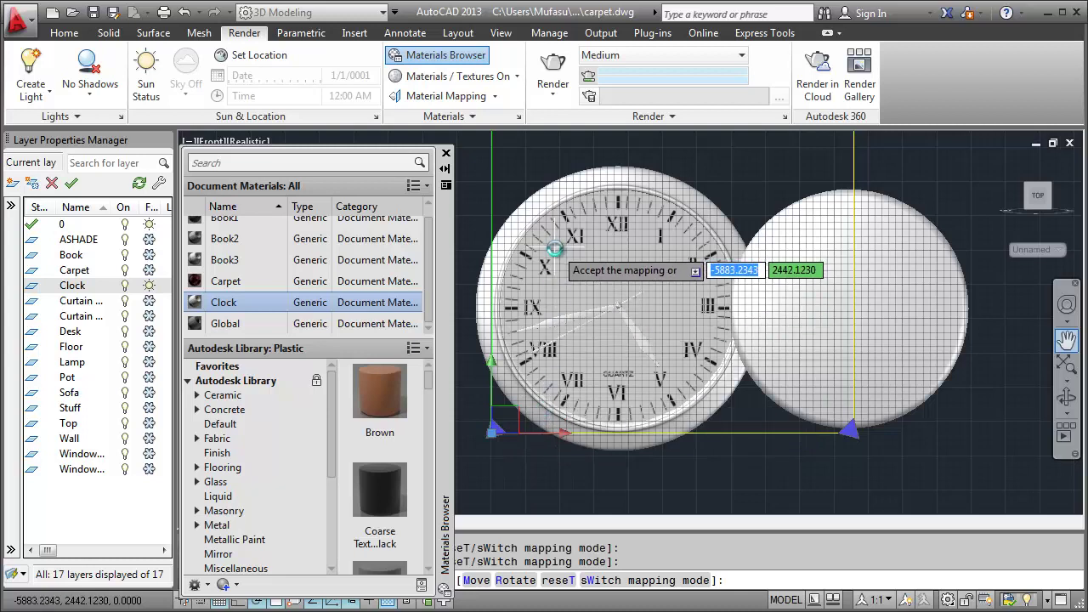
key("Escape")
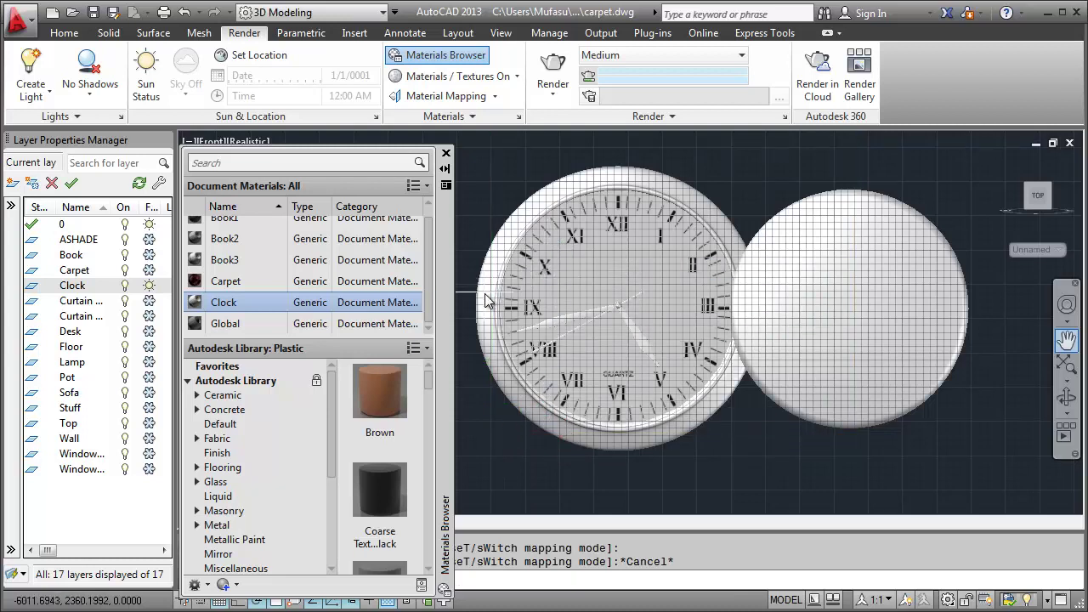
Rename the Coarse Textured - Black material to Clock2.
mouse_move(332, 409)
left_mouse_down()
mouse_move(333, 460)
mouse_move(568, 317)
left_mouse_up()
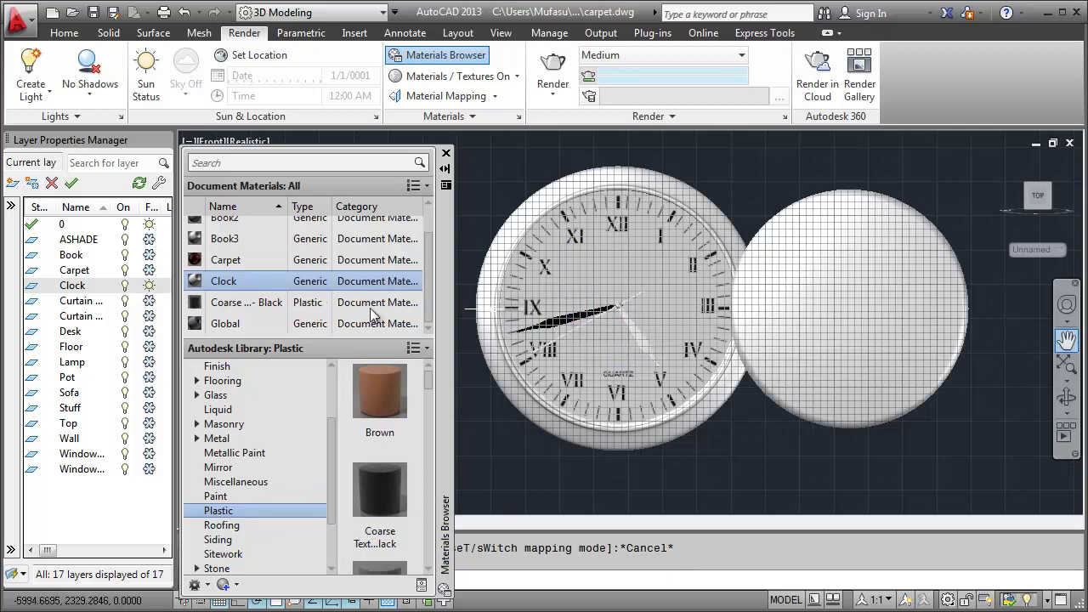
right_click(260, 302)
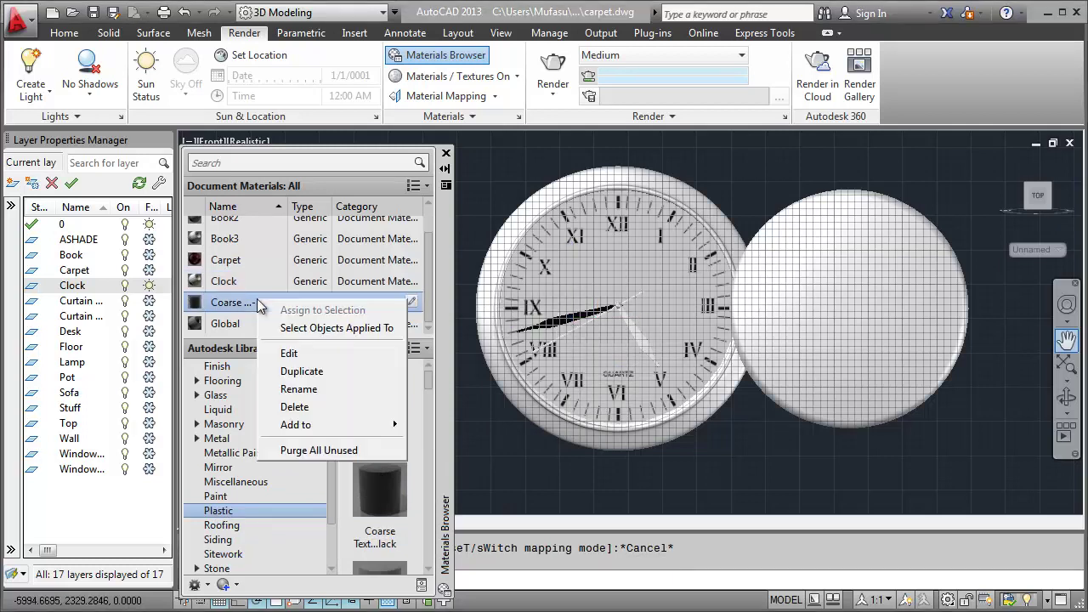
left_click(285, 389)
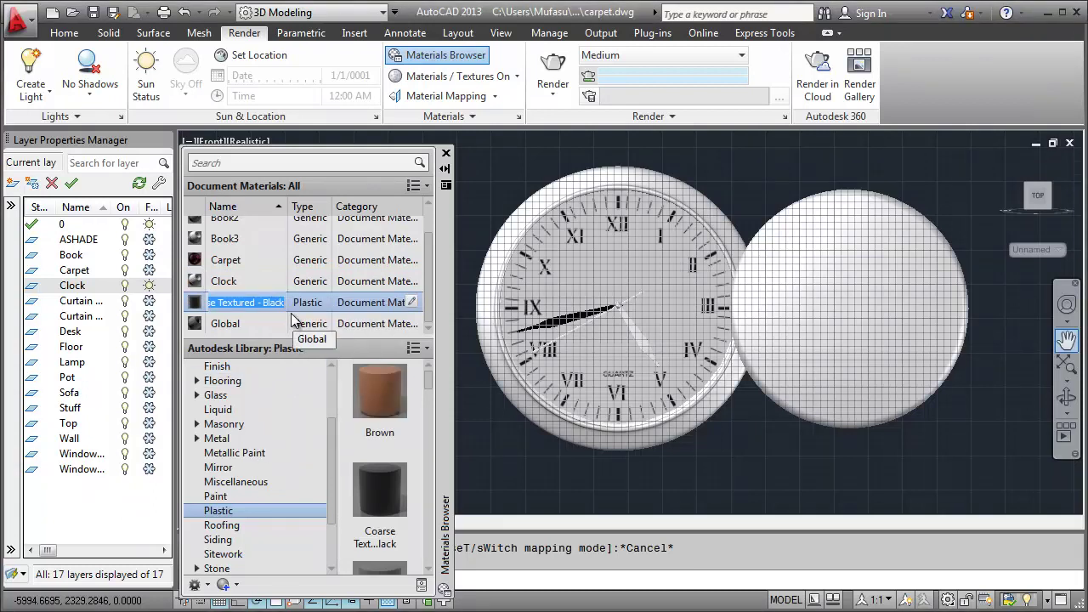
type("Clock2")
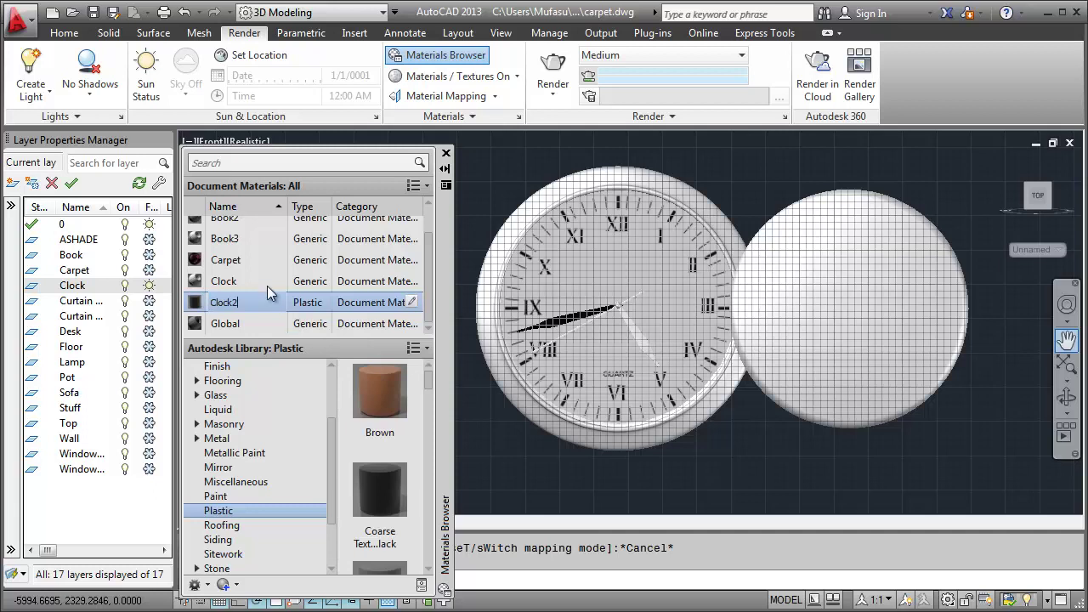
left_click(267, 286)
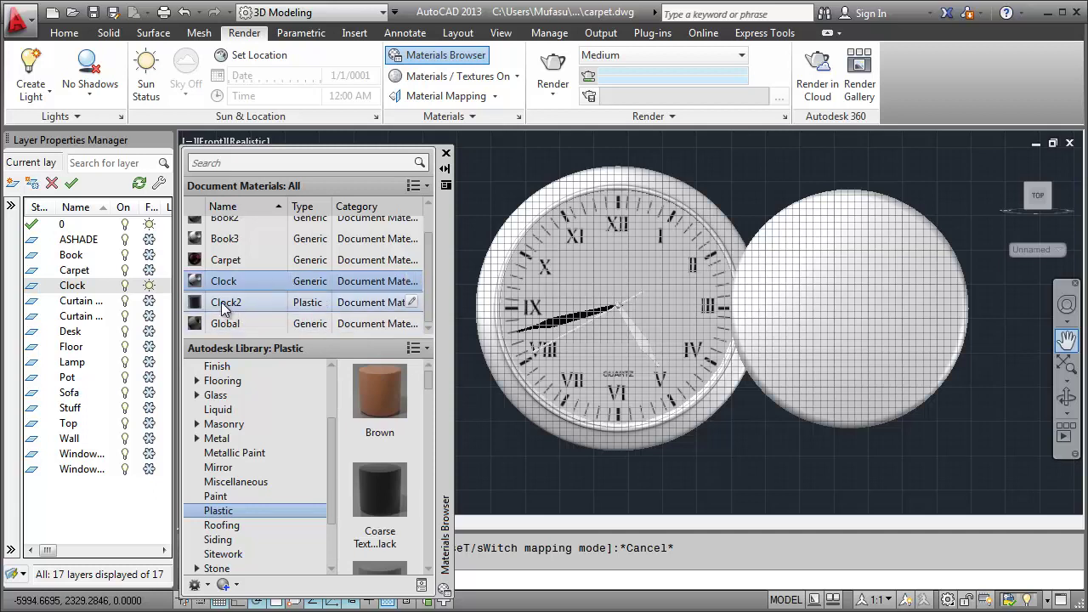
Apply the Clock2 material to the clock hands.
left_click(221, 303)
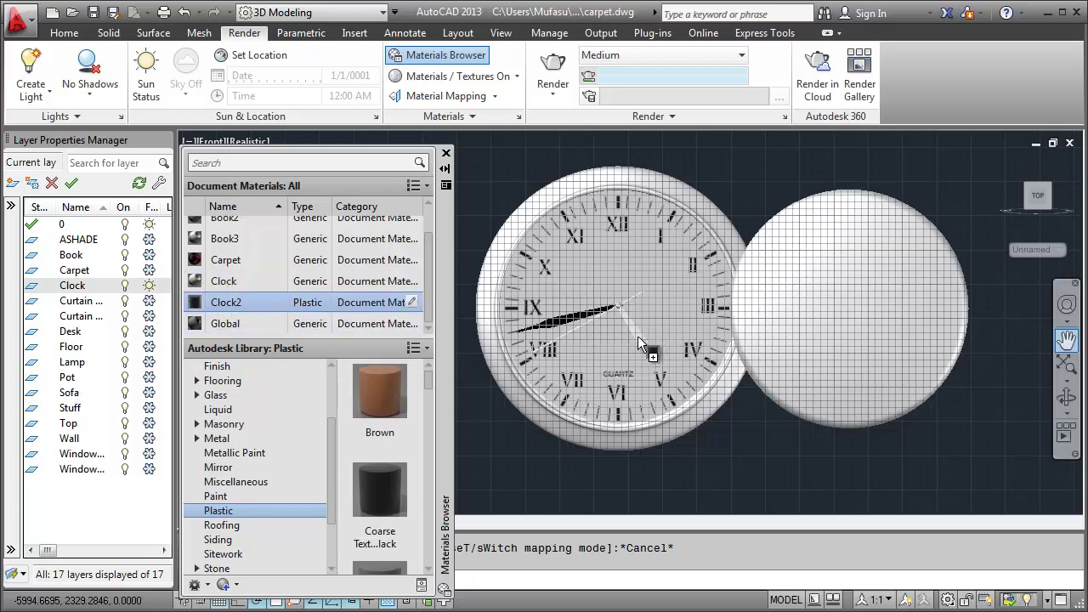
left_click_drag(638, 336, 638, 336)
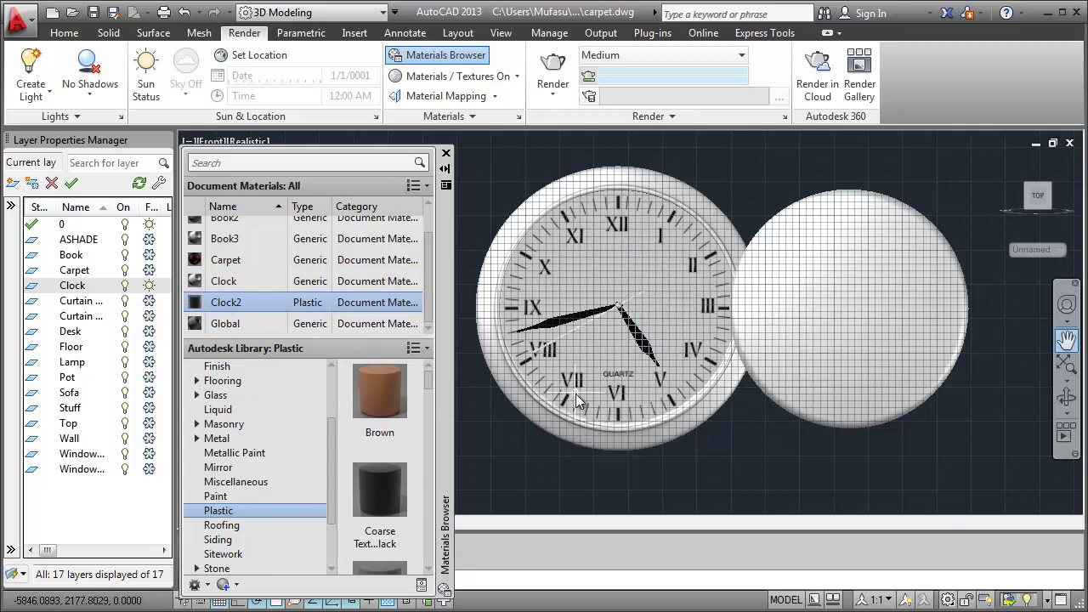
right_click(233, 300)
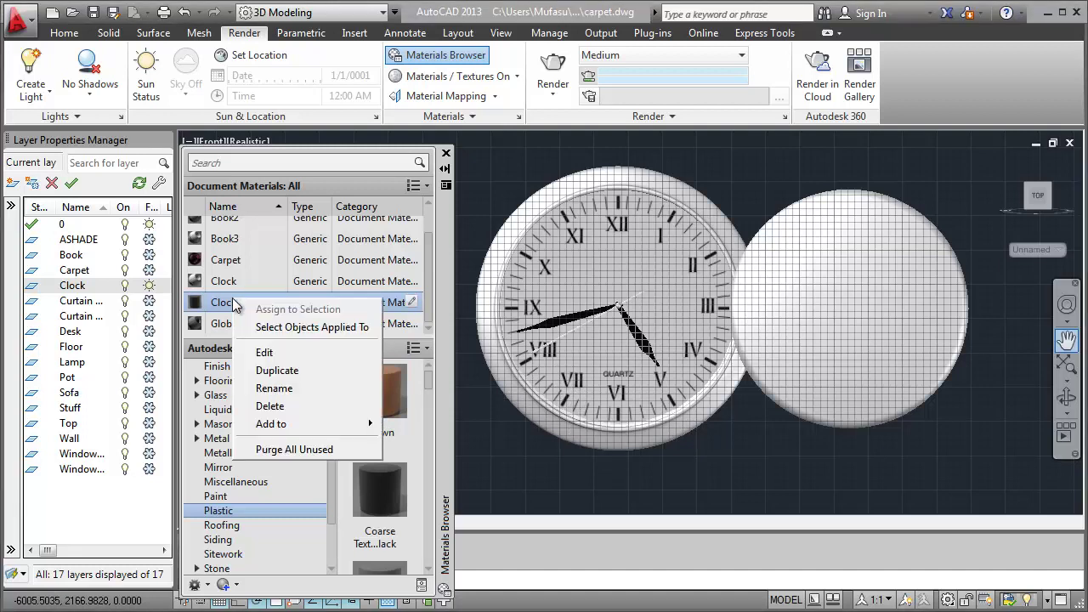
left_click(449, 379)
left_click_drag(332, 433, 339, 394)
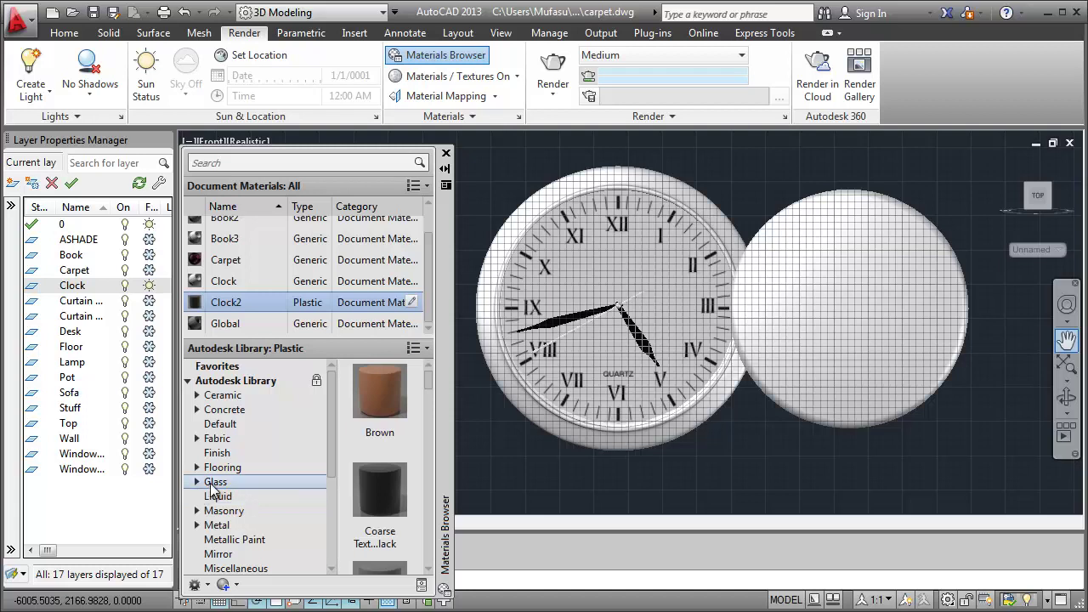
Apply the Blue-Green material from the Glass library to the right-hand disc.
left_click(214, 482)
scroll(429, 386, "down", 3)
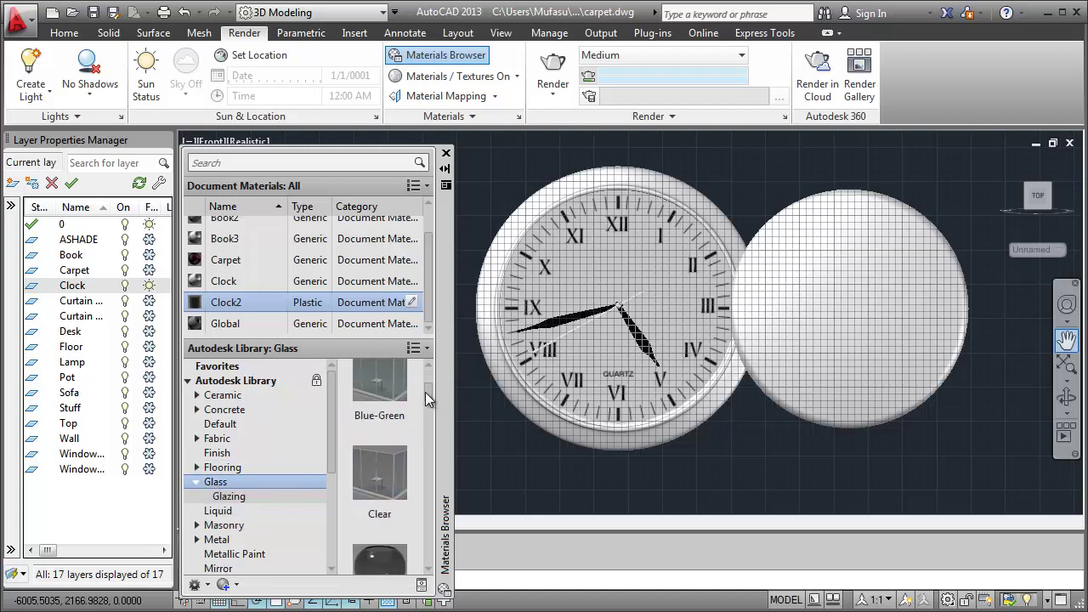
scroll(416, 409, "up", 1)
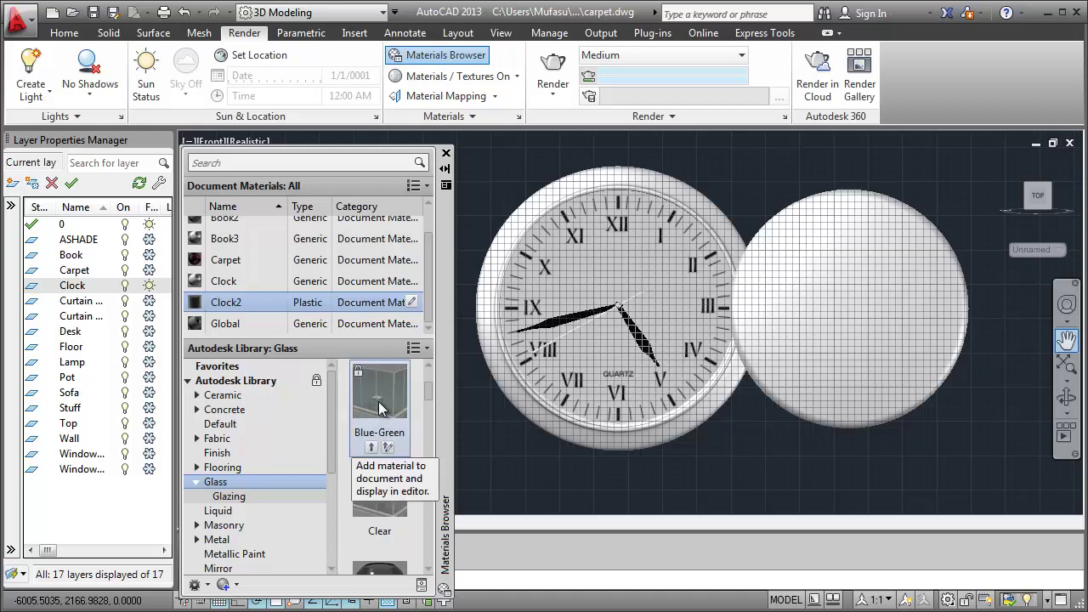
left_click_drag(379, 406, 794, 380)
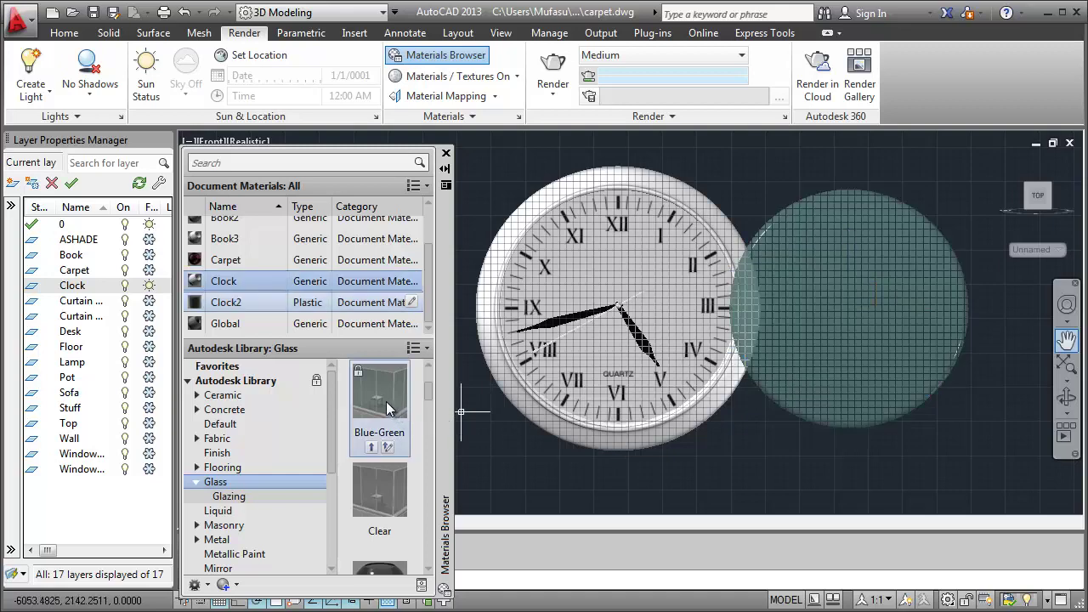
mouse_move(302, 323)
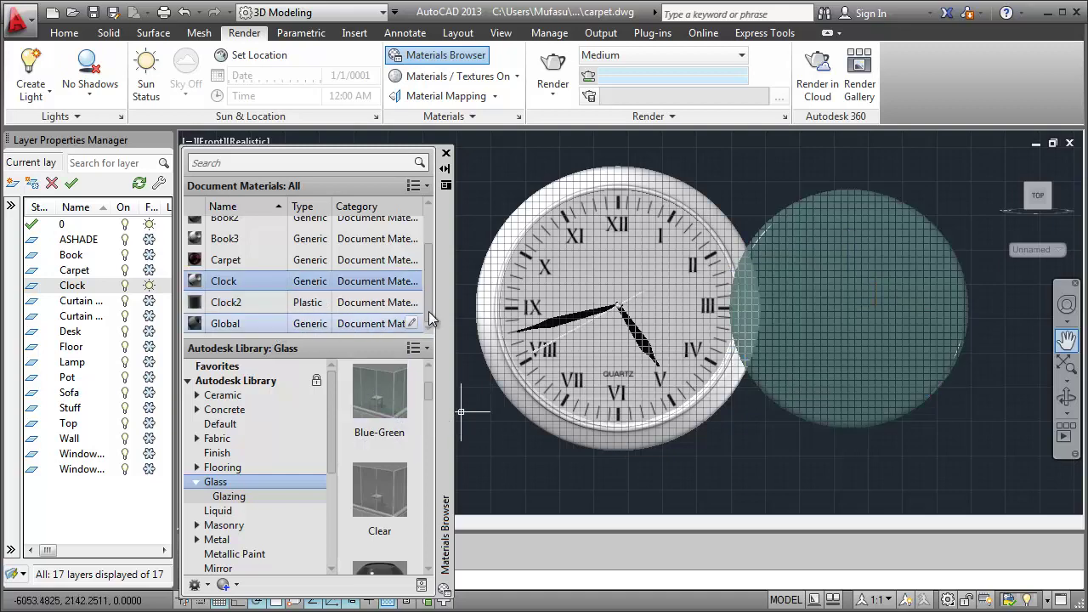
Rename the Blue-Green glass document material to 'Clock Glass'.
left_click_drag(428, 311, 429, 274)
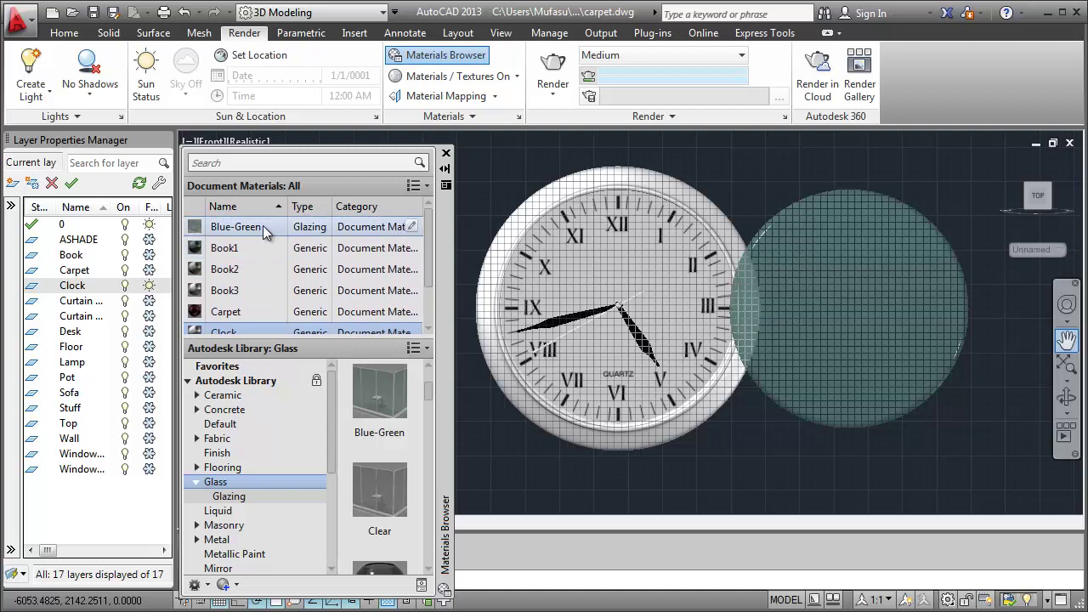
right_click(264, 232)
left_click(300, 317)
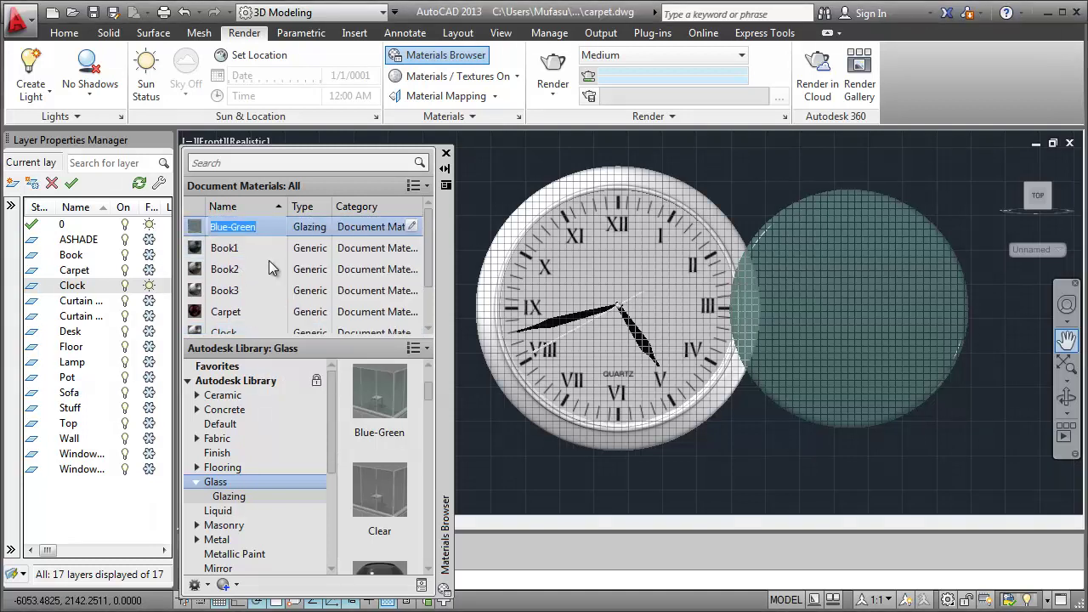
type("Clock Glass")
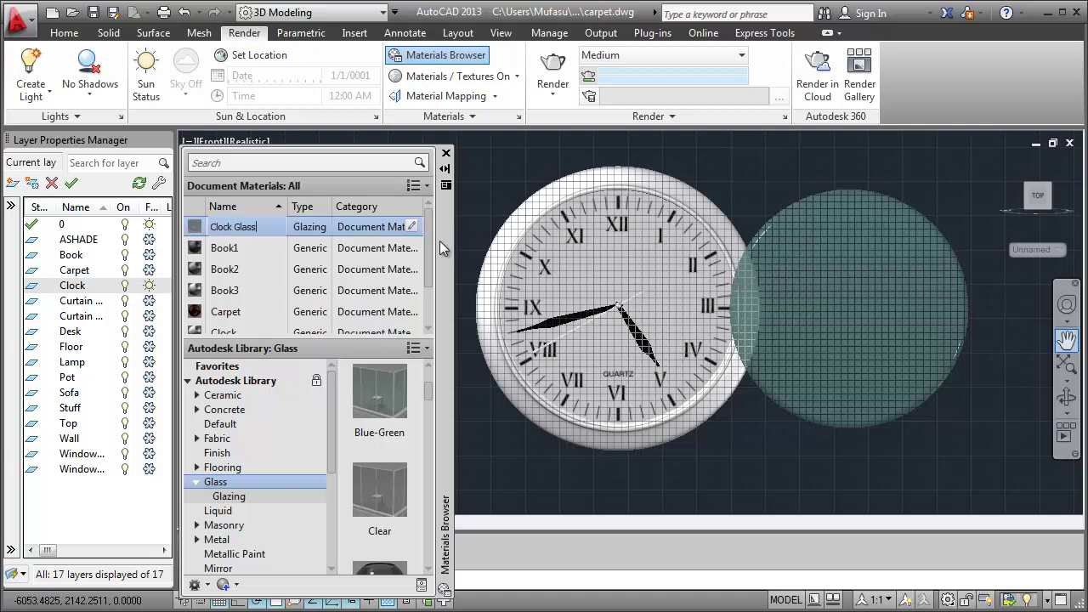
key("Return")
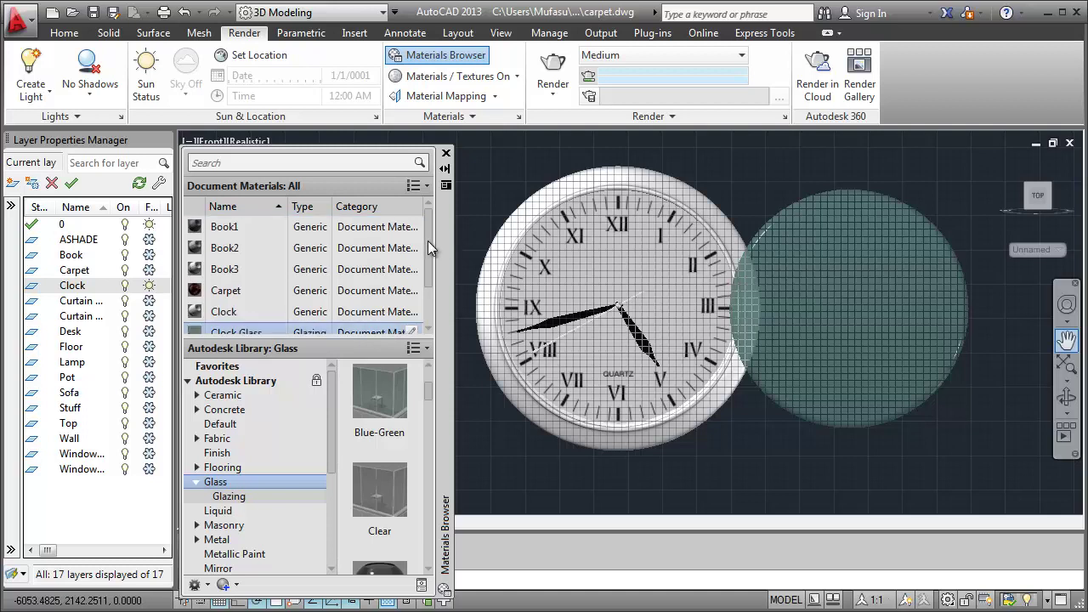
left_click_drag(429, 246, 427, 280)
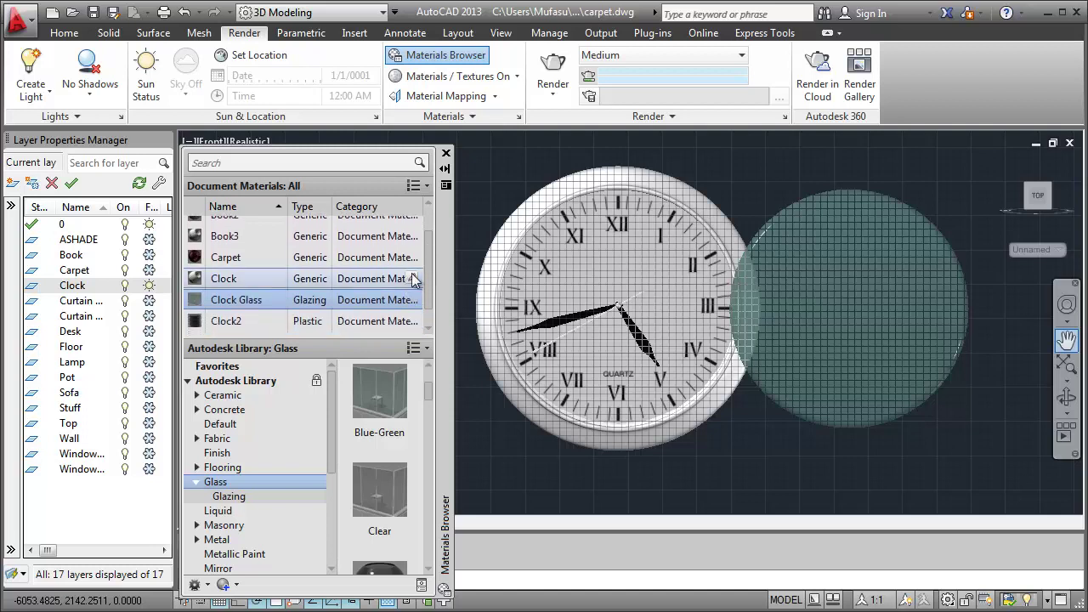
left_click_drag(332, 405, 324, 482)
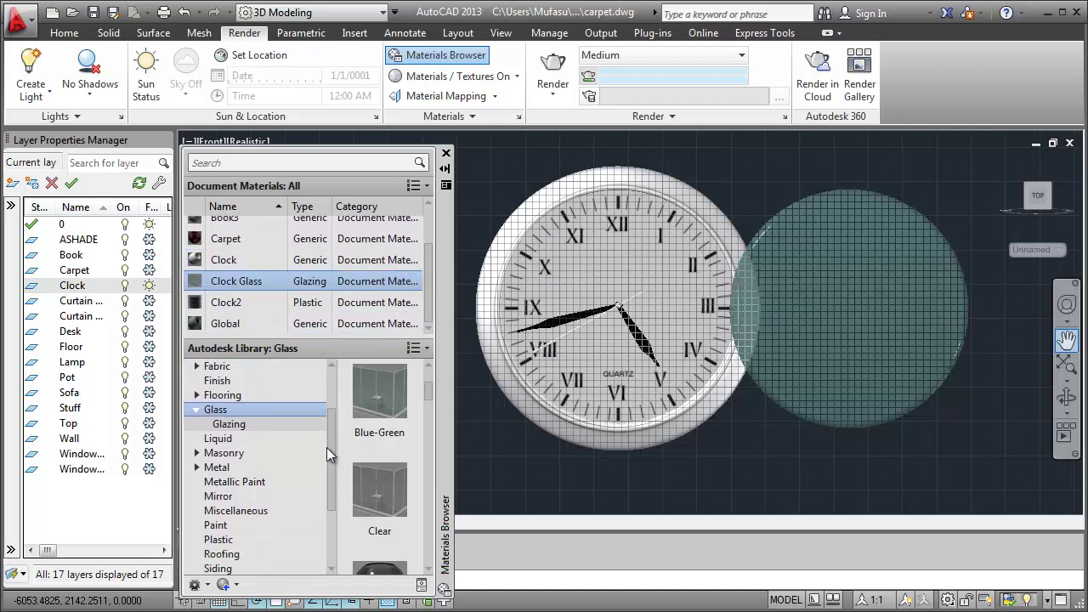
Apply Laminate - Light Beige from the Plastic library to the clock body.
left_click(256, 470)
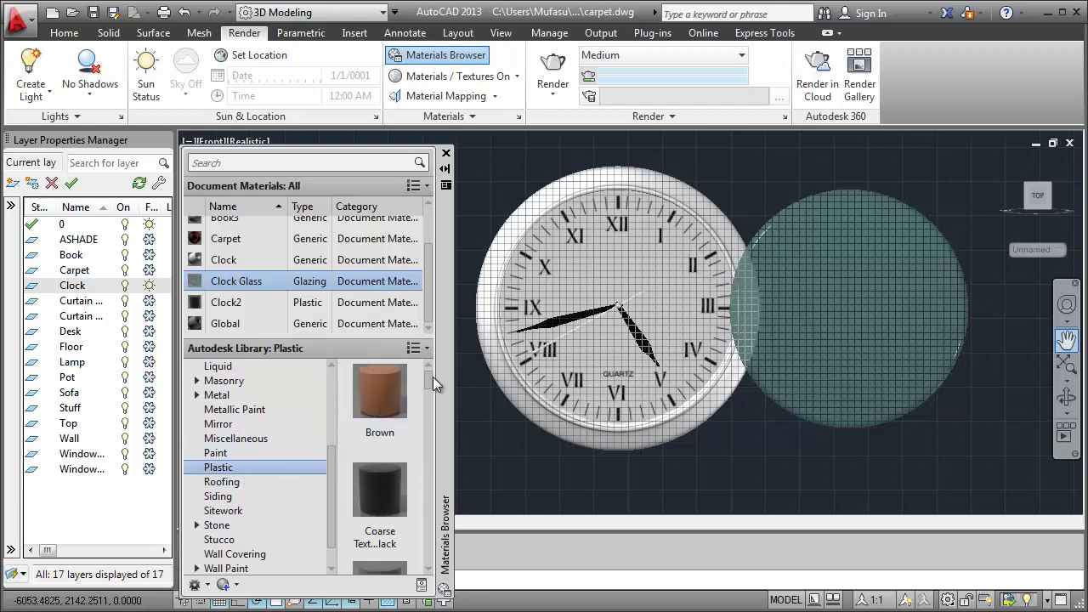
left_click_drag(368, 490, 497, 356)
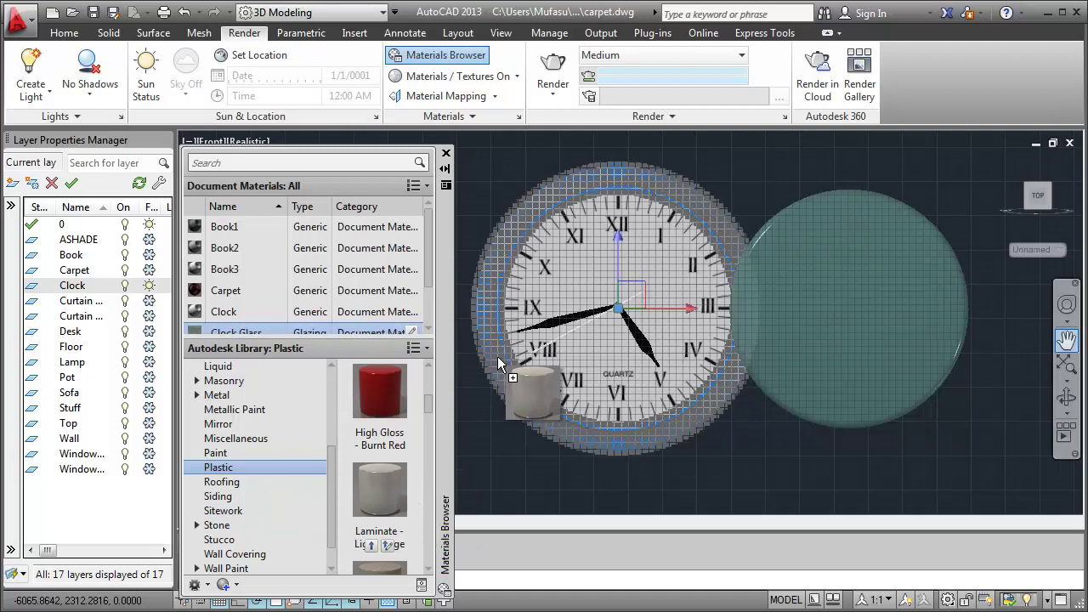
left_click_drag(498, 356, 497, 356)
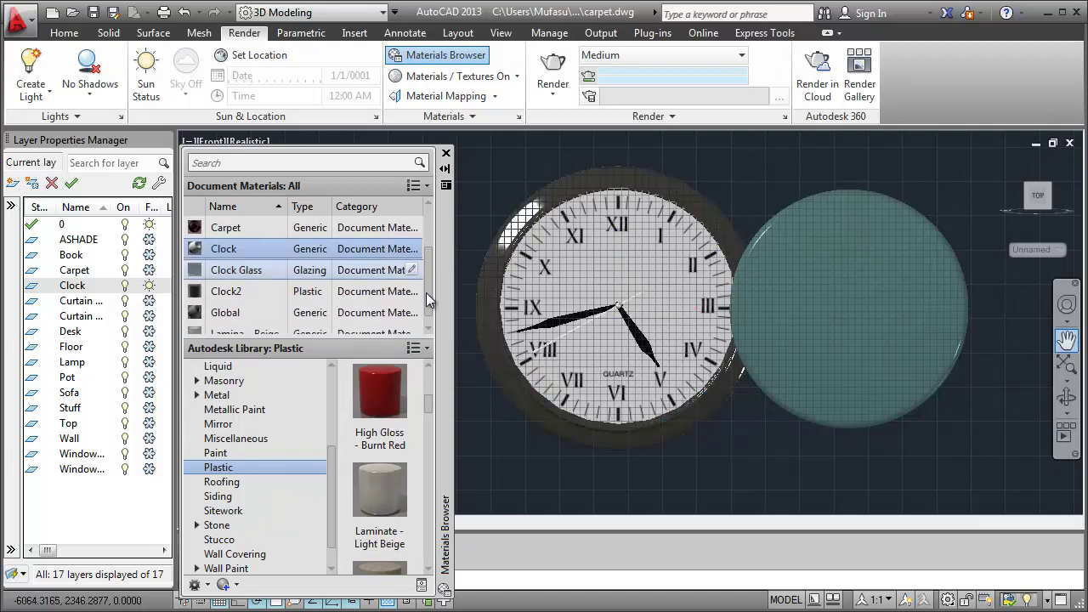
Rename the Laminate - Light Beige document material to 'Clock Body'.
left_click_drag(426, 286, 427, 315)
right_click(263, 324)
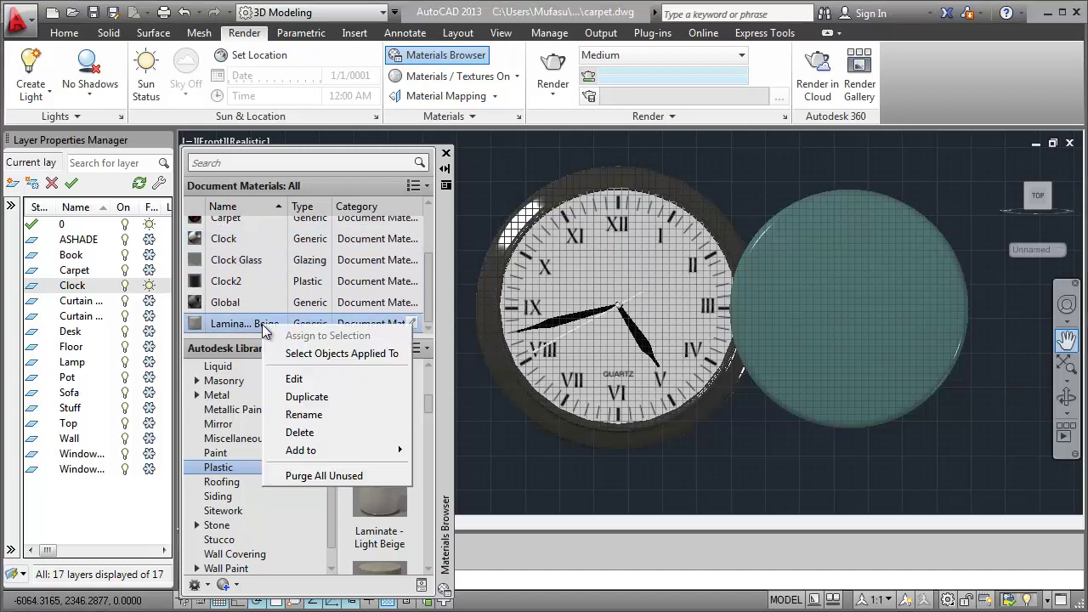
left_click(328, 414)
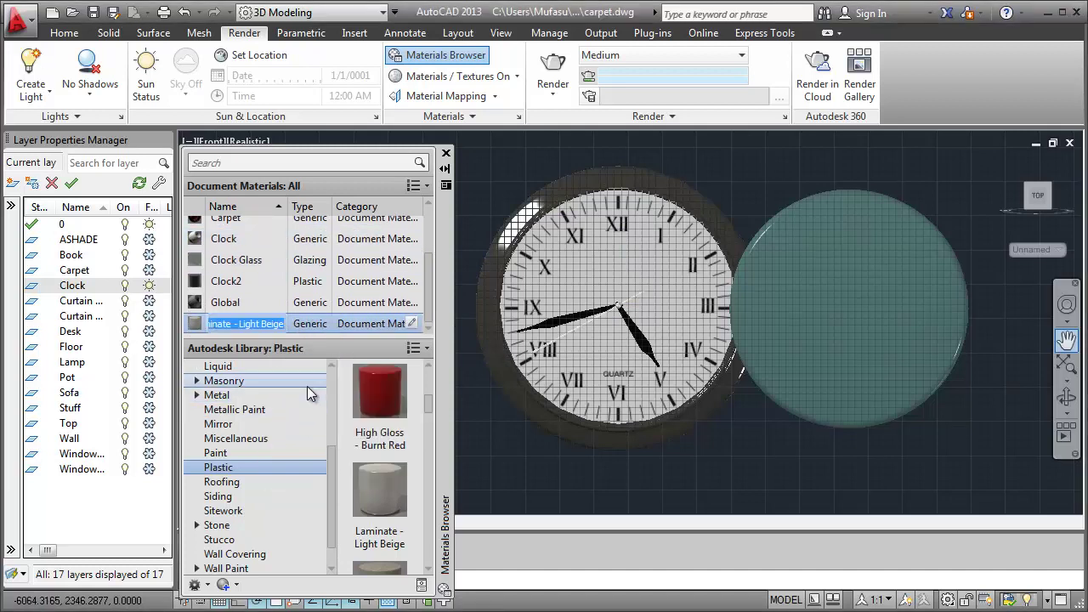
type("Clock Bod")
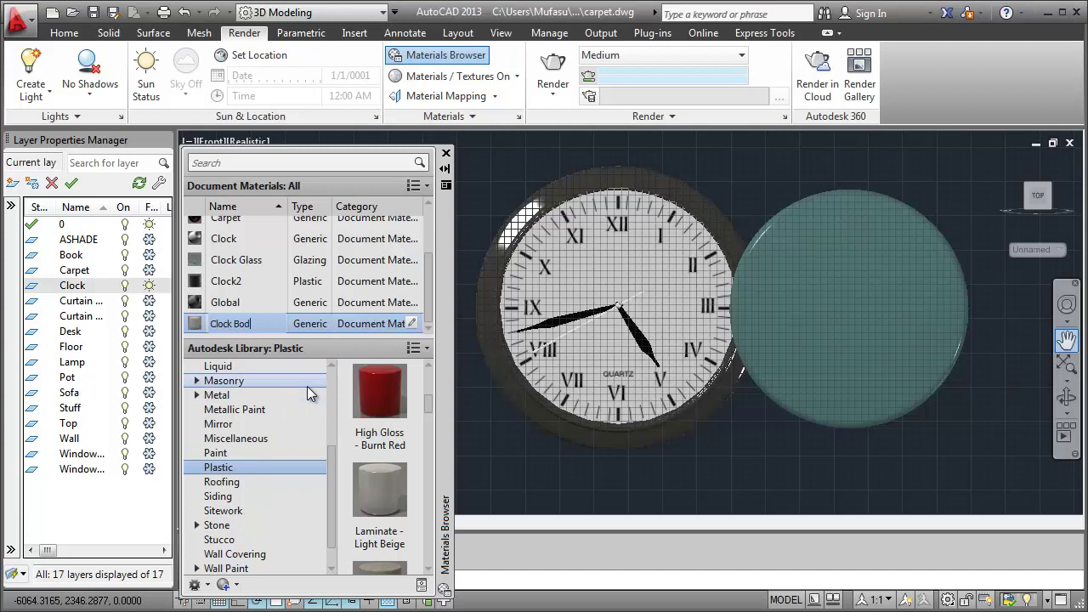
type("y")
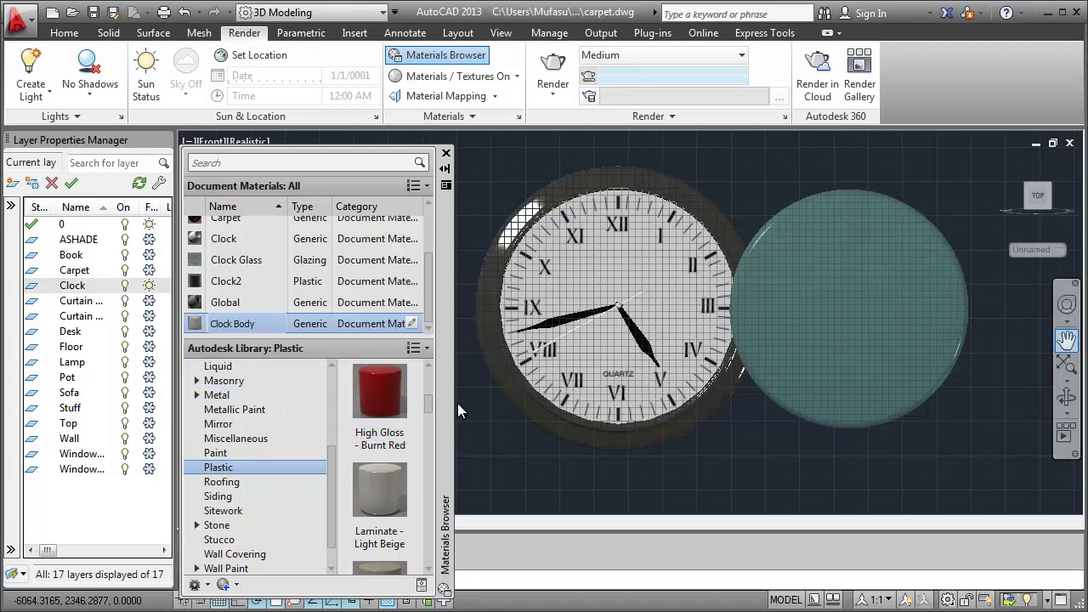
key("Return")
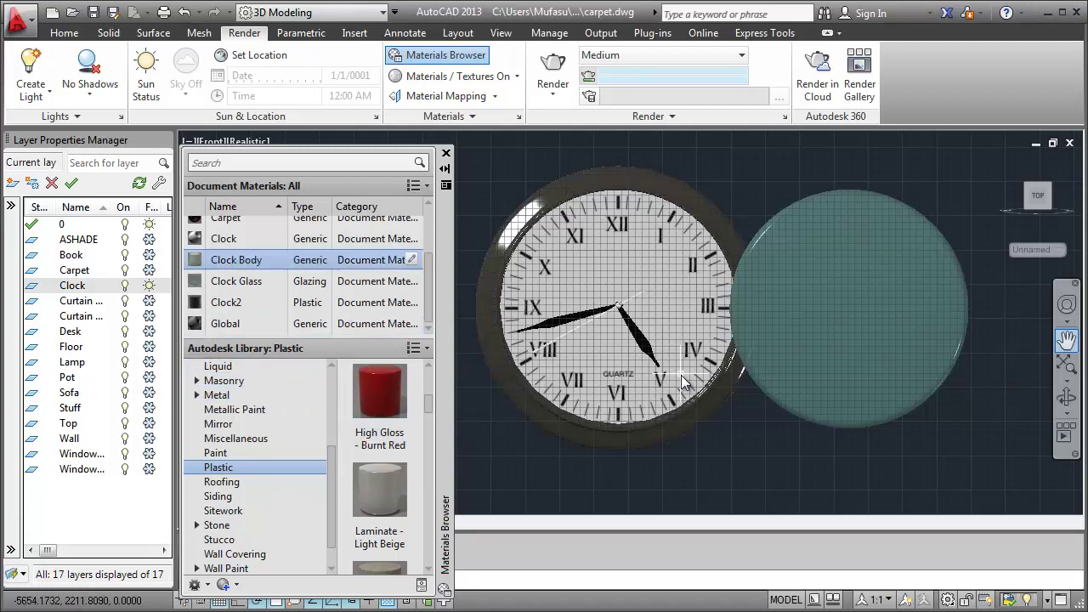
Move the Clock Glass disc 420 units left with M so it covers the dial.
left_click(783, 317)
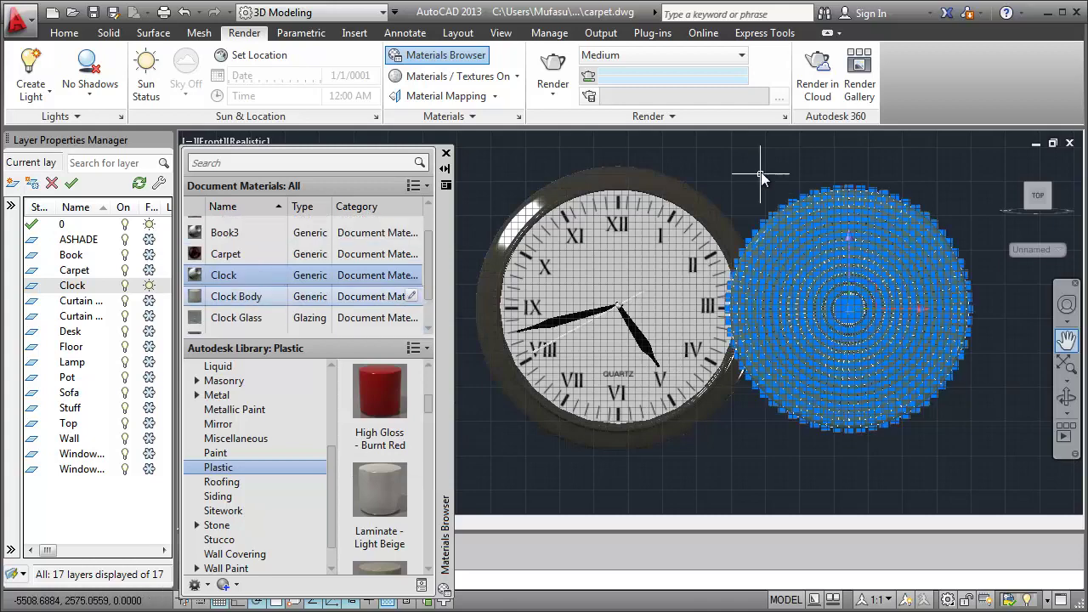
type("m")
key("Return")
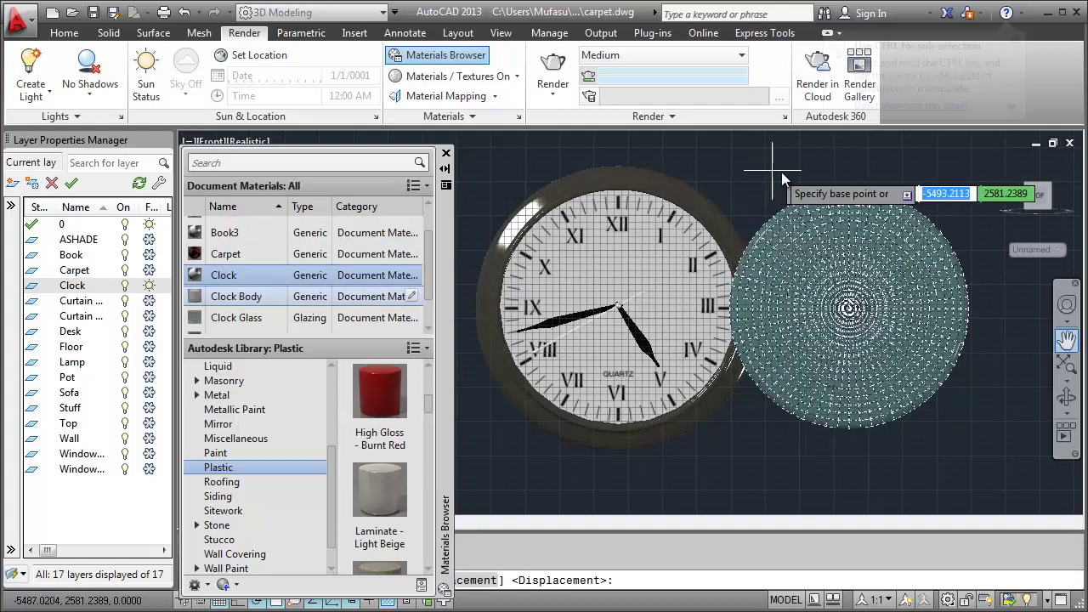
left_click(794, 170)
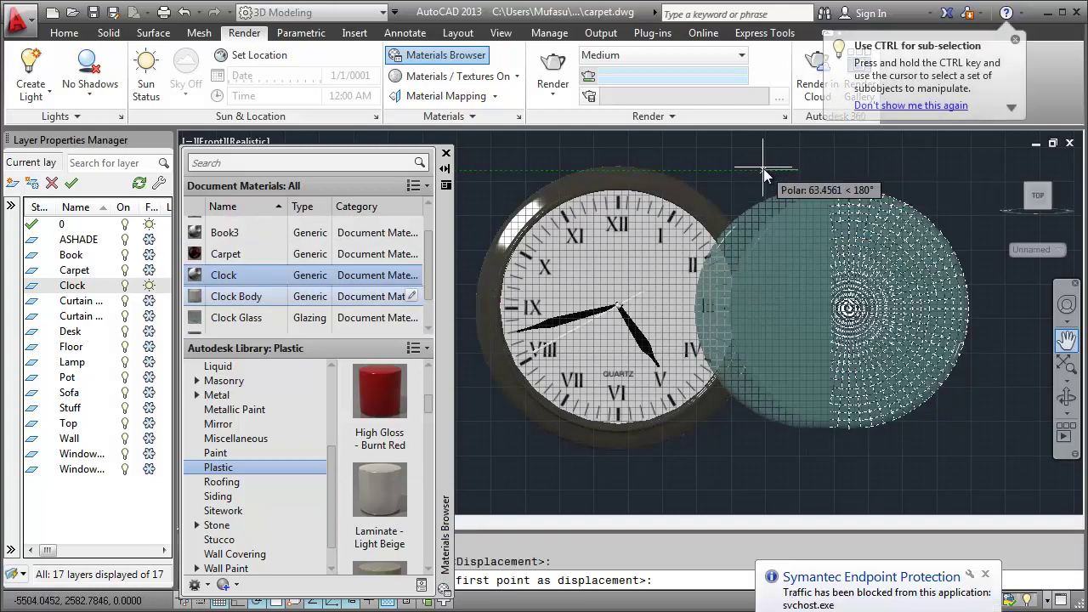
type("420")
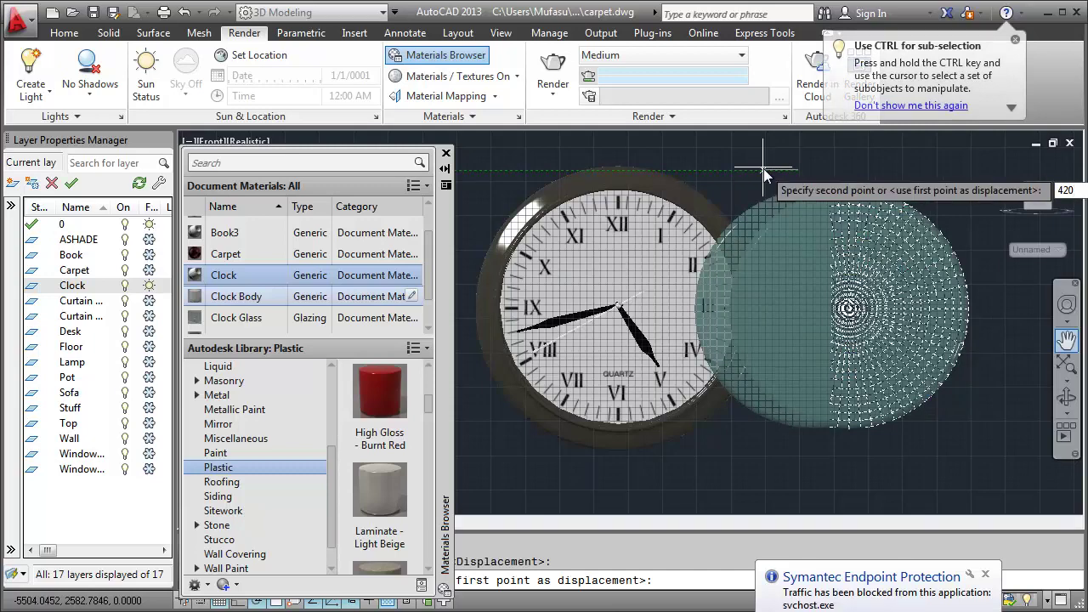
key("Return")
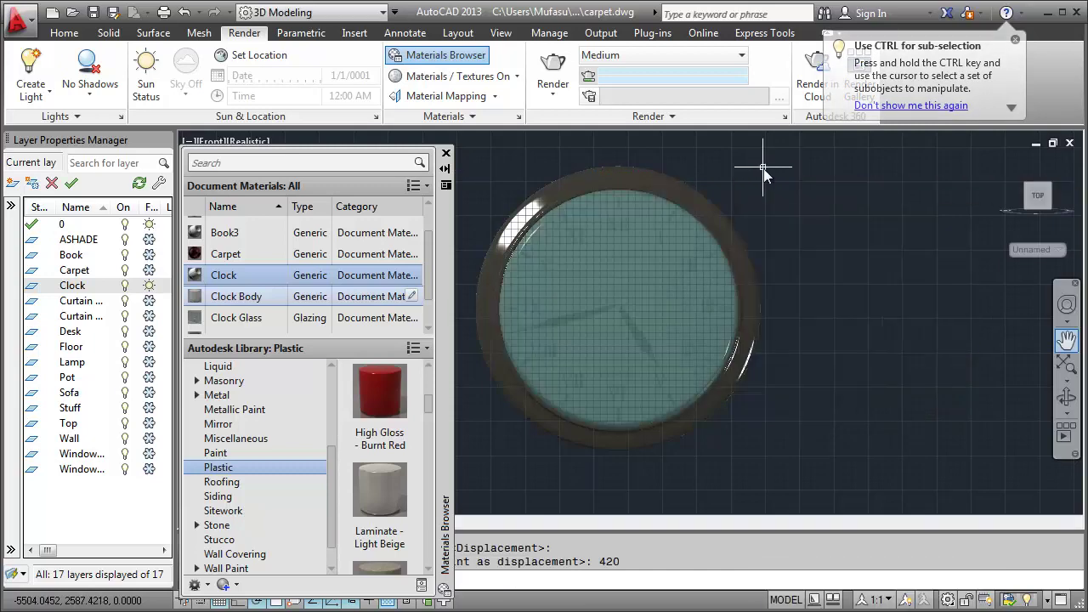
Close the Materials Browser and switch the viewport to the CAMERA01 camera view.
left_click(446, 154)
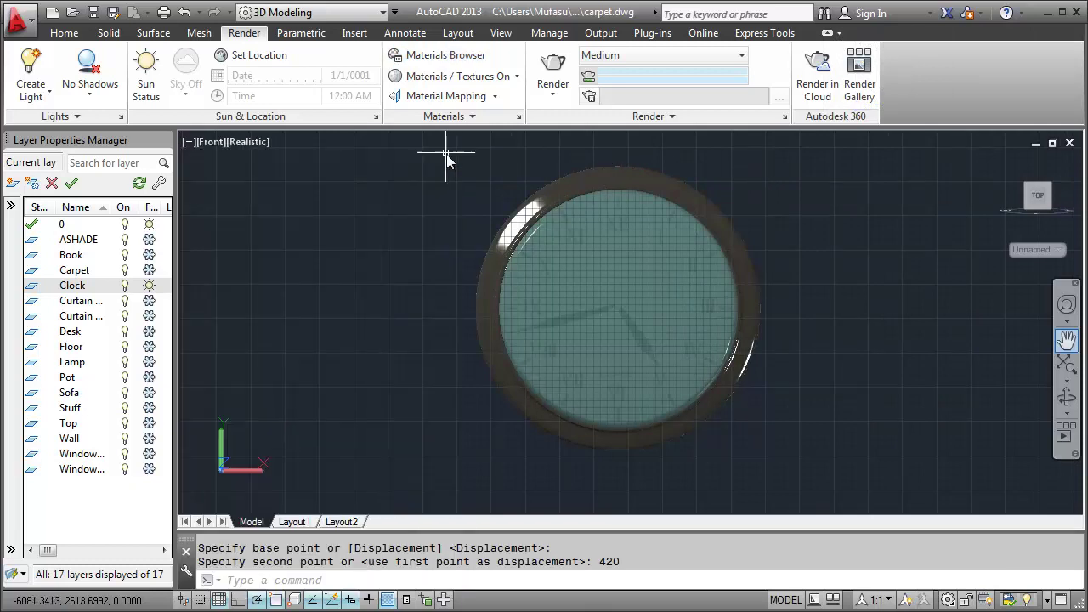
left_click(206, 144)
mouse_move(282, 161)
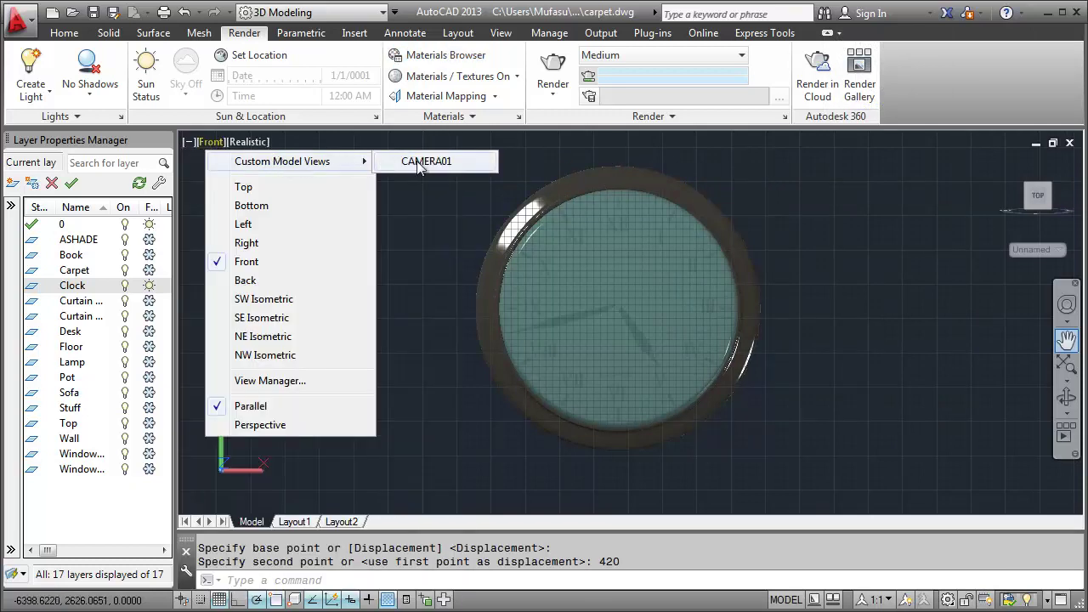
left_click(417, 162)
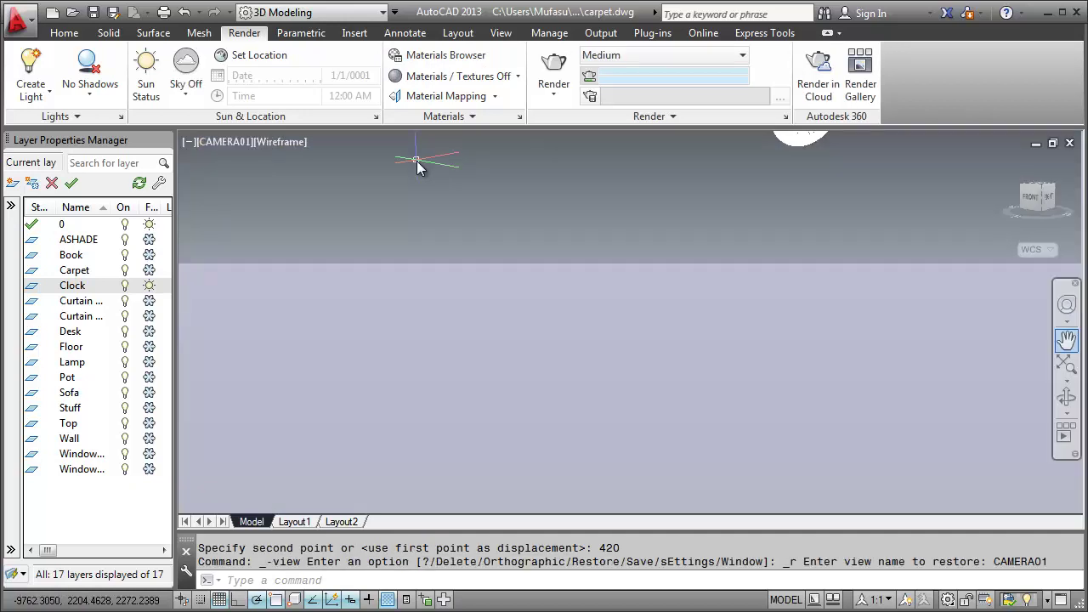
Set the Realistic visual style and select every layer except 0 in the layer list.
left_click(282, 142)
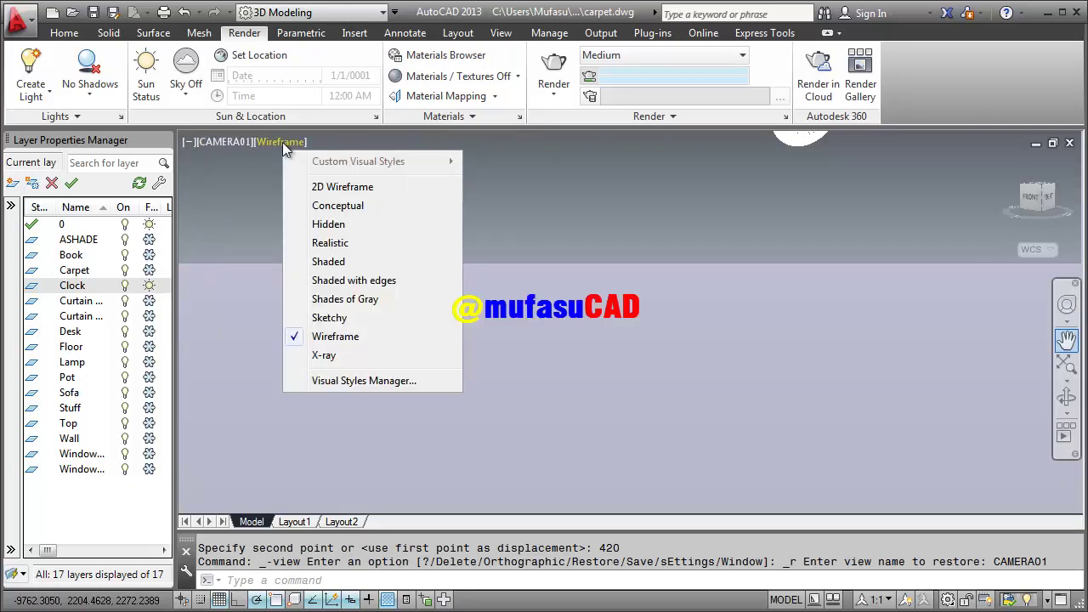
left_click(332, 243)
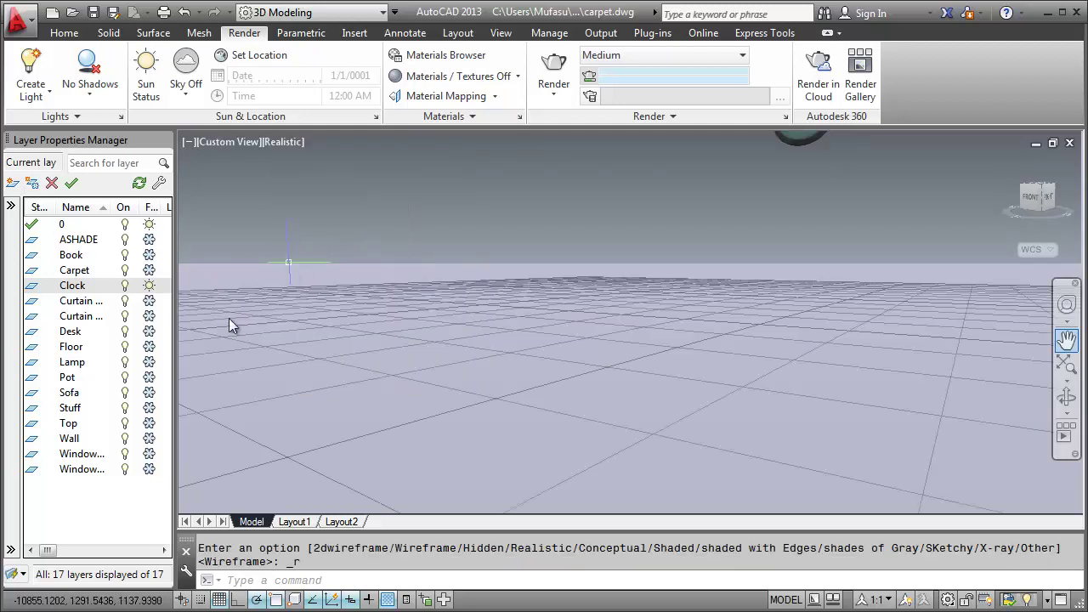
left_click_drag(151, 468, 151, 244)
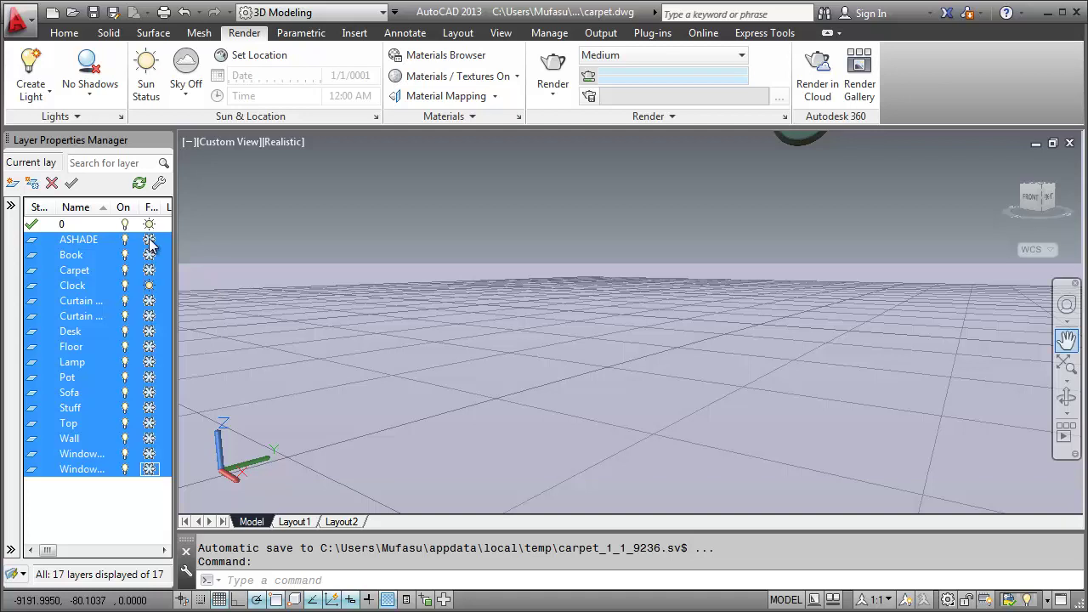
Thaw then refreeze the selected layers, and thaw both Curtain layers.
left_click(149, 240)
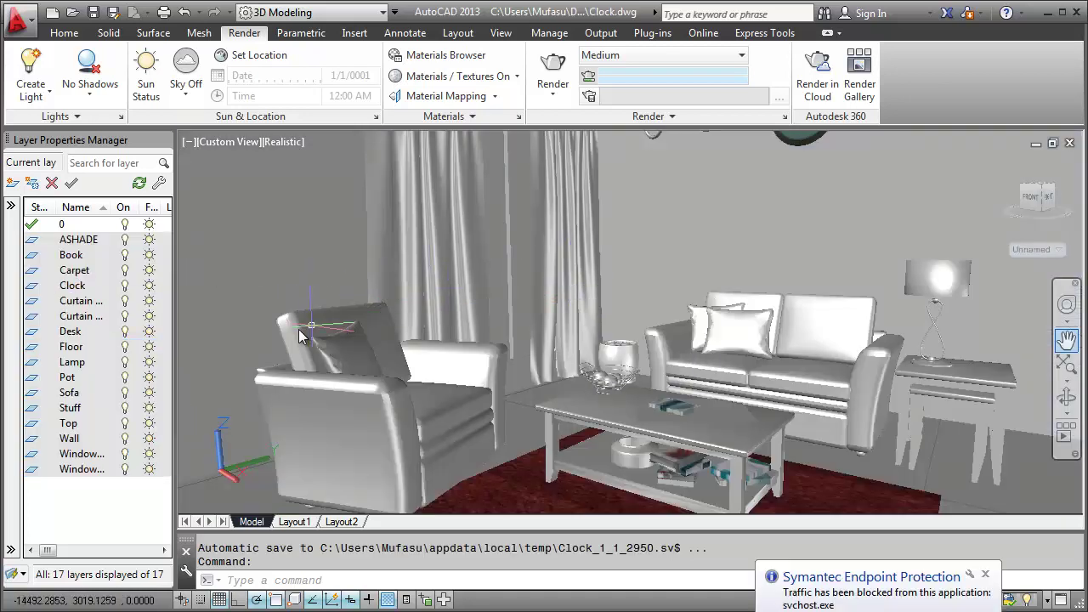
left_click(150, 243)
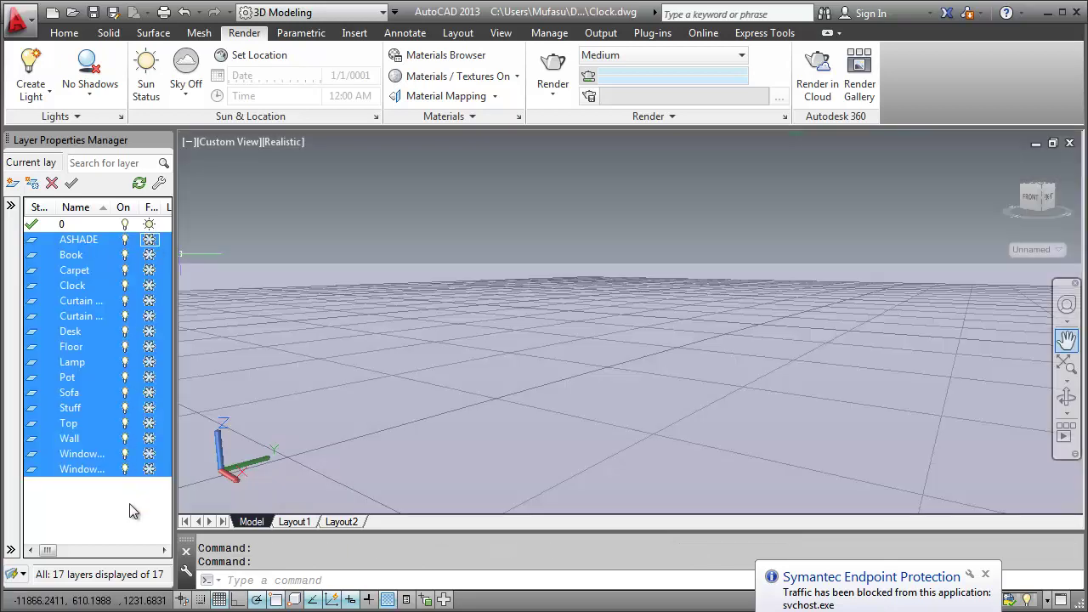
left_click(130, 507)
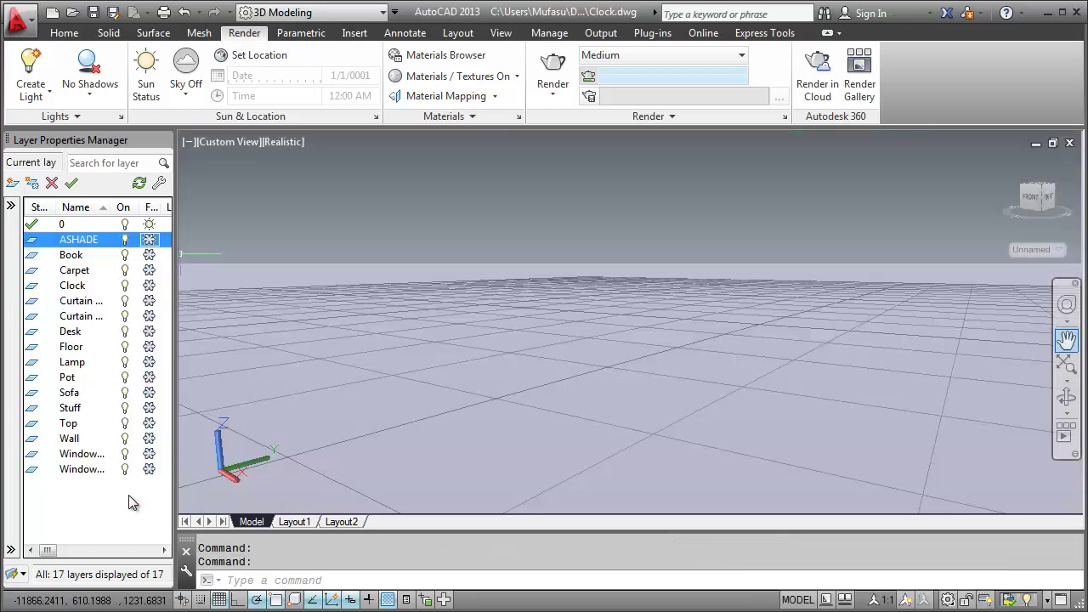
left_click(148, 319)
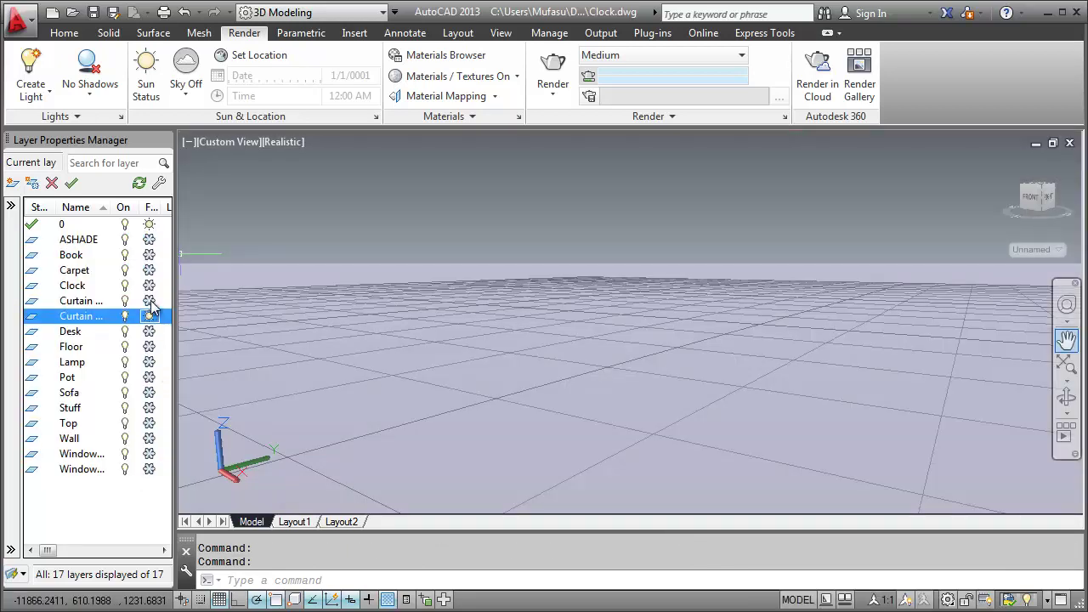
left_click(149, 302)
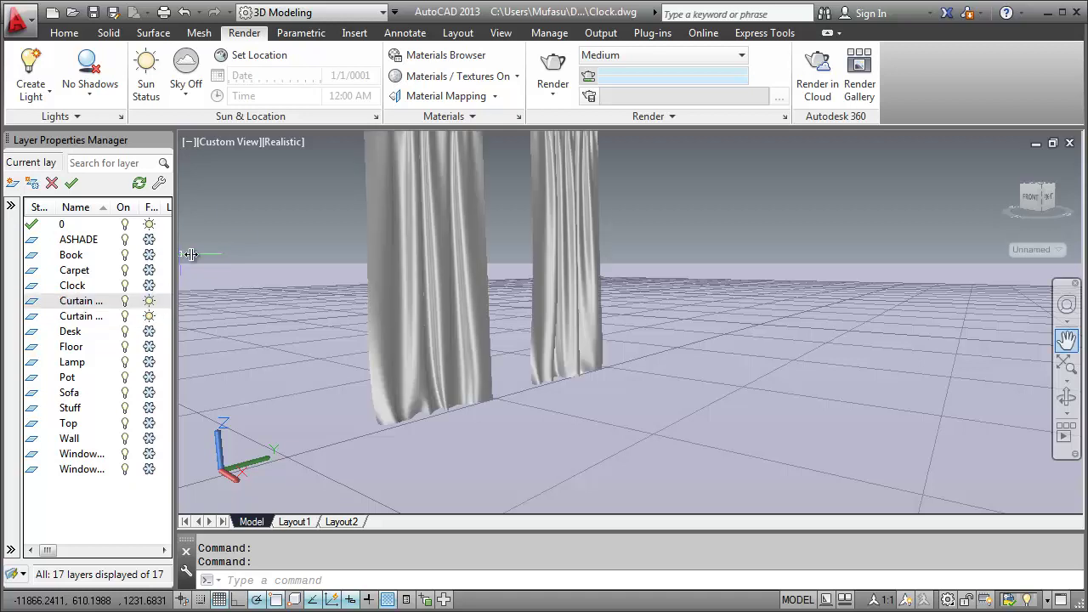
Show the Left preset view, toggle 2D Wireframe back to Realistic, and open the Materials Browser.
left_click(241, 142)
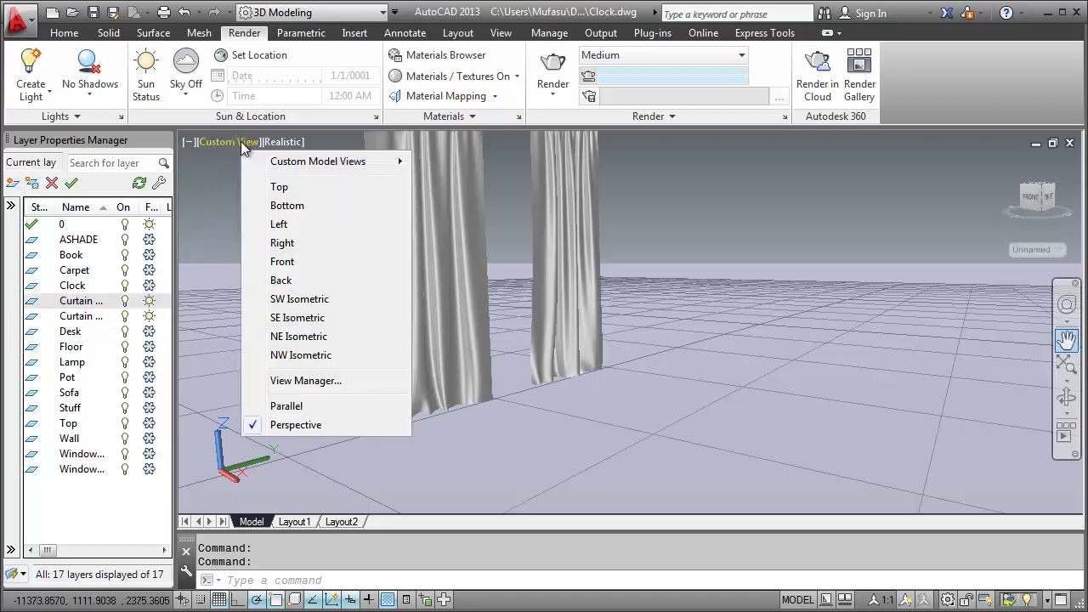
left_click(284, 227)
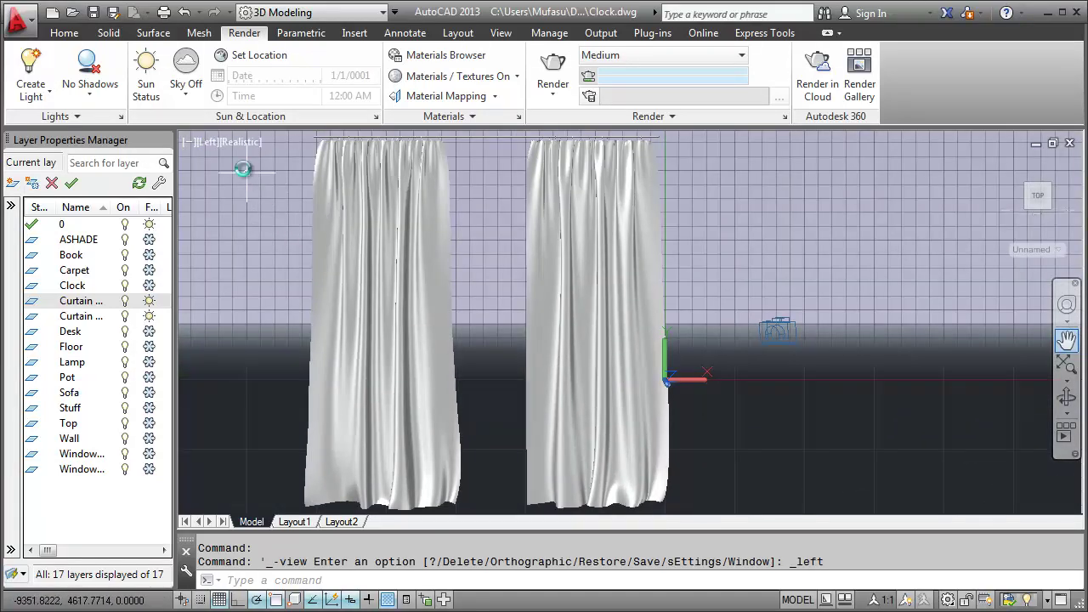
left_click(244, 142)
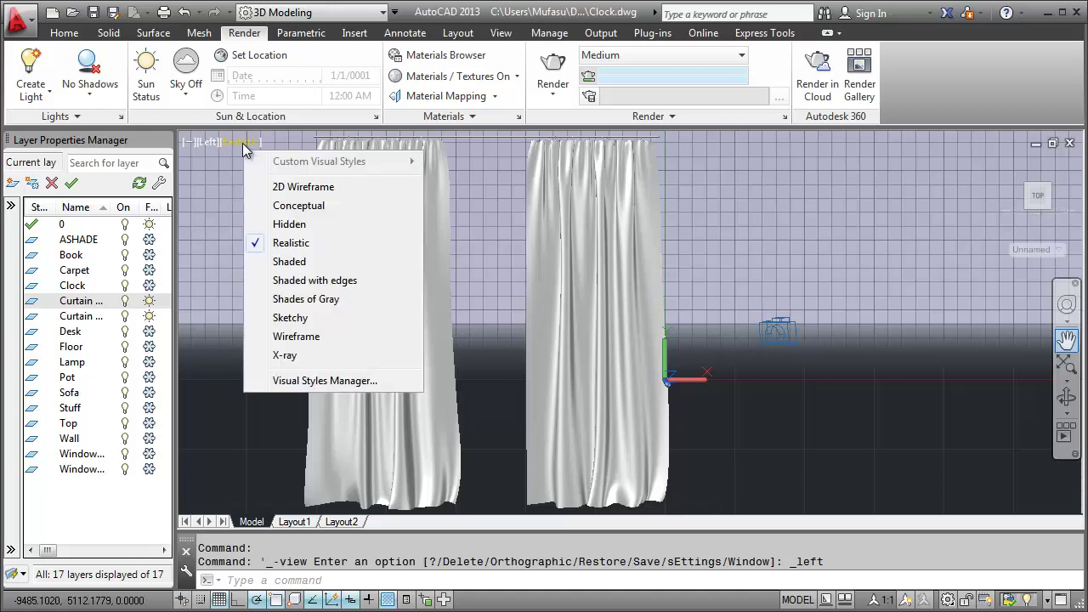
left_click(275, 184)
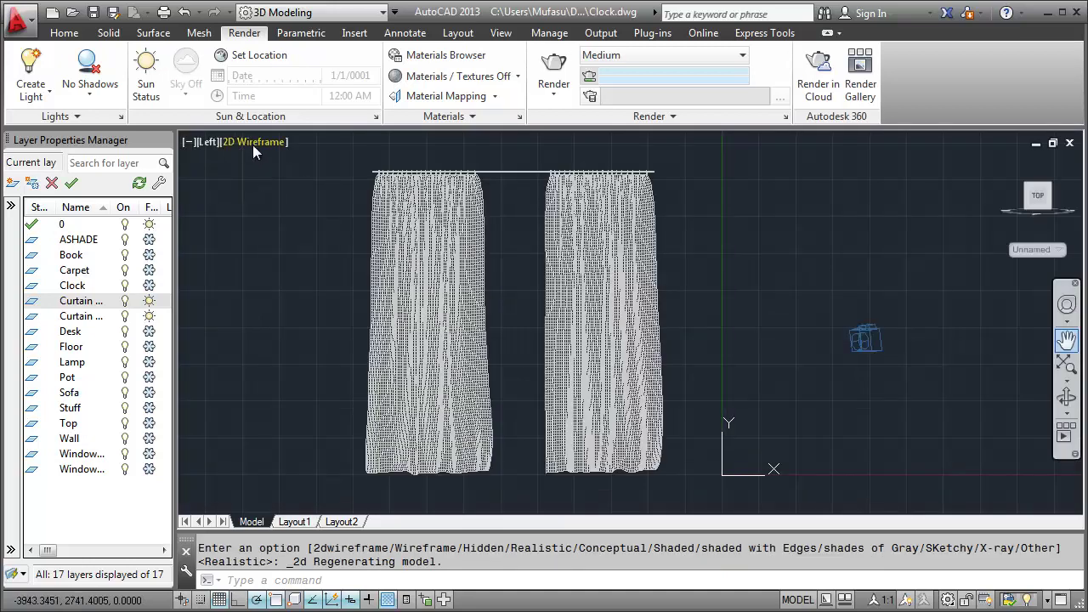
left_click(252, 143)
left_click(301, 243)
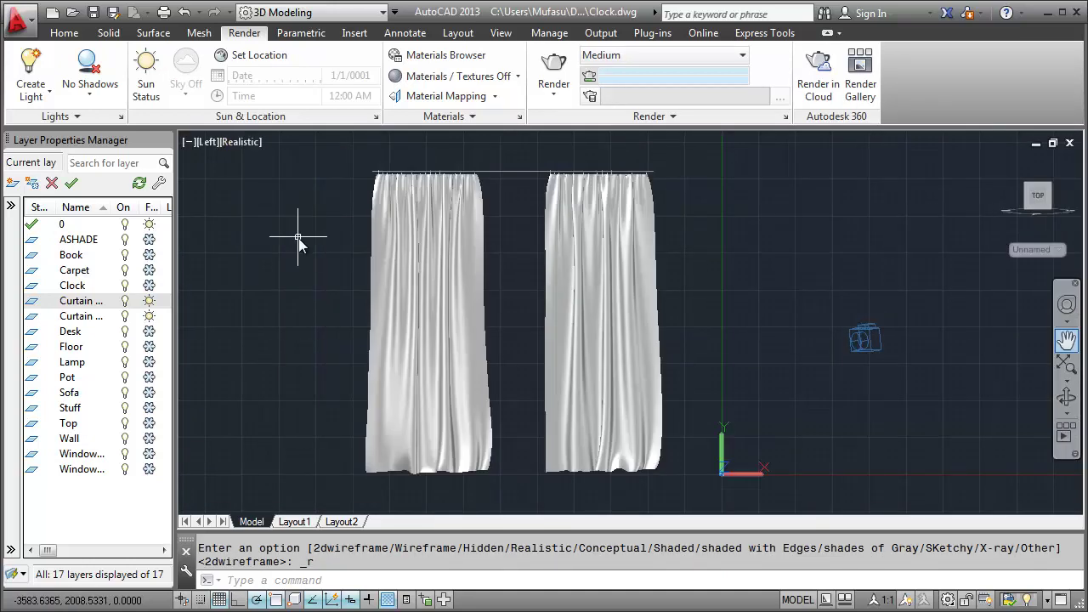
left_click(433, 61)
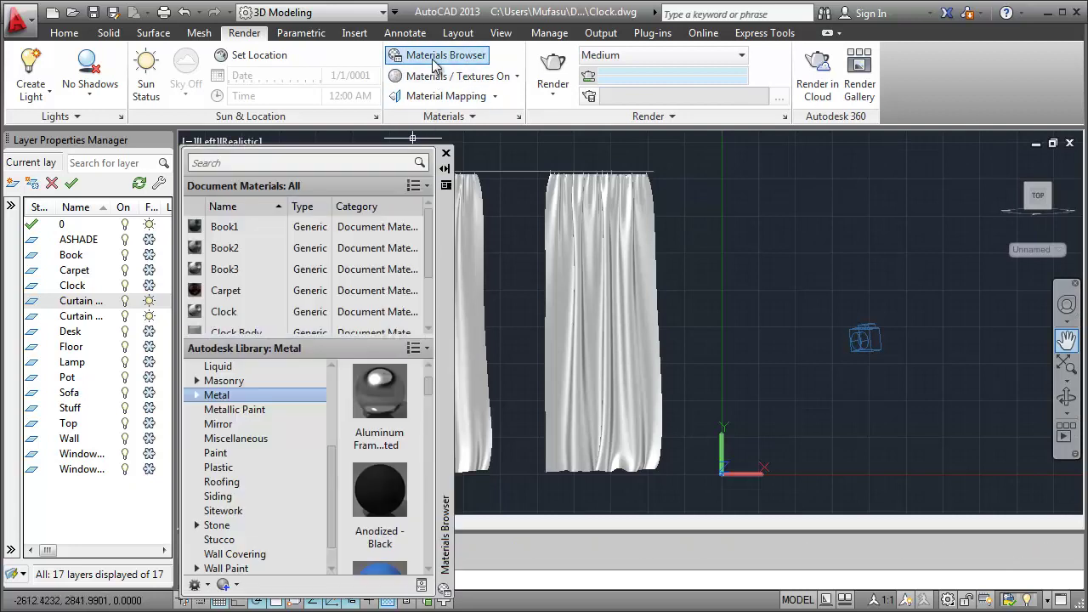
Duplicate the Global document material, creating Global(1).
left_click(287, 290)
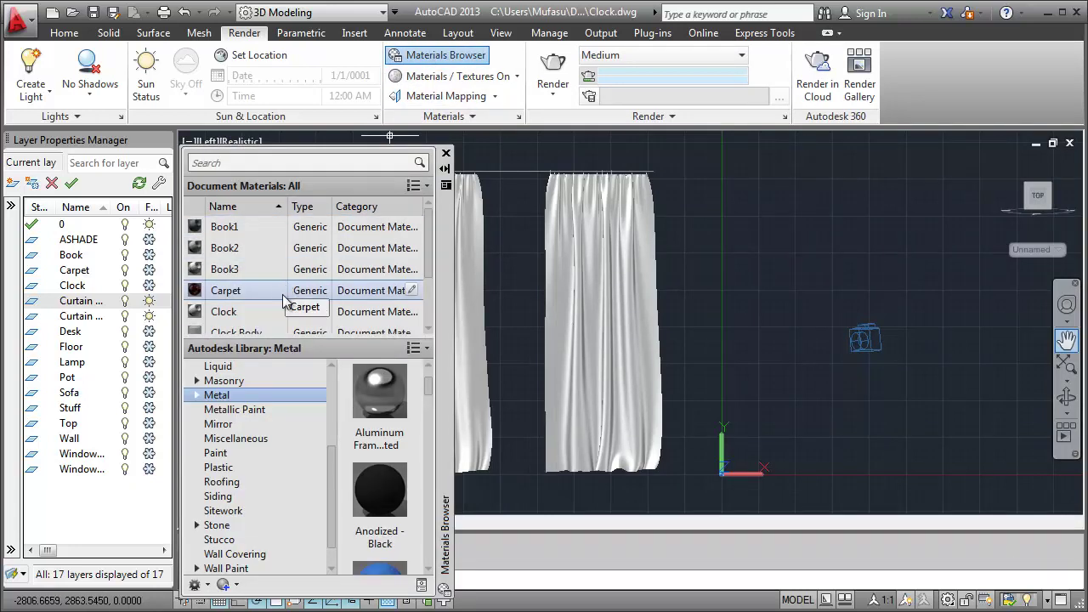
left_click(281, 309)
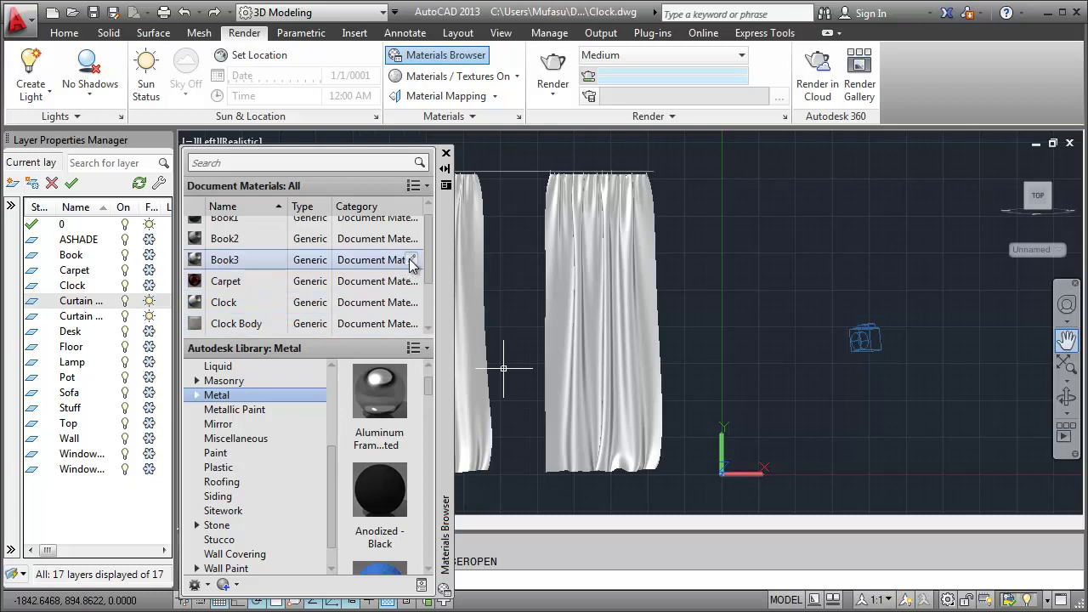
left_click_drag(425, 260, 425, 309)
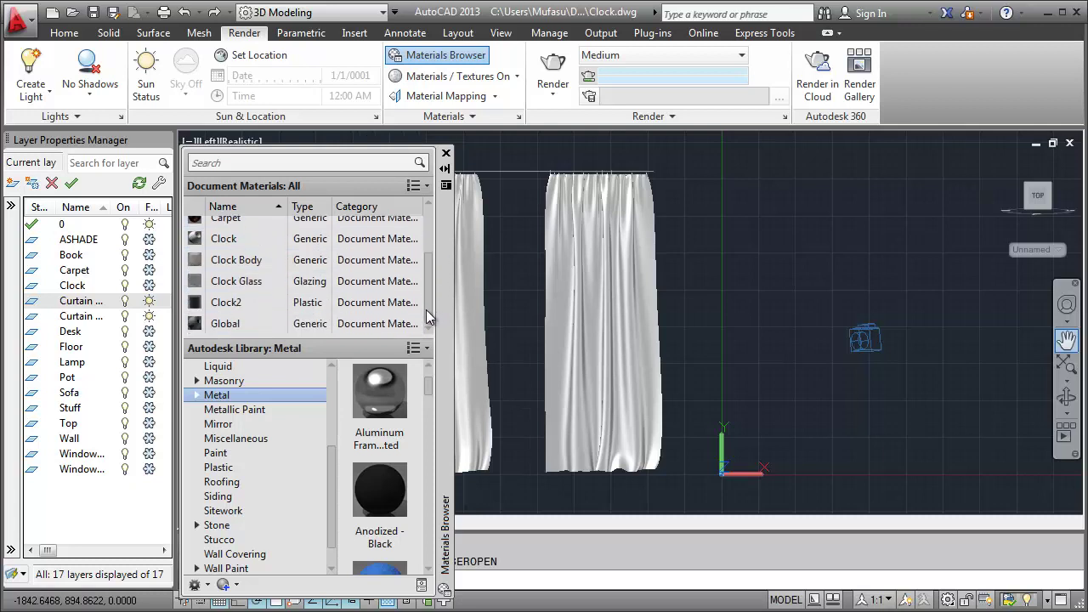
right_click(250, 326)
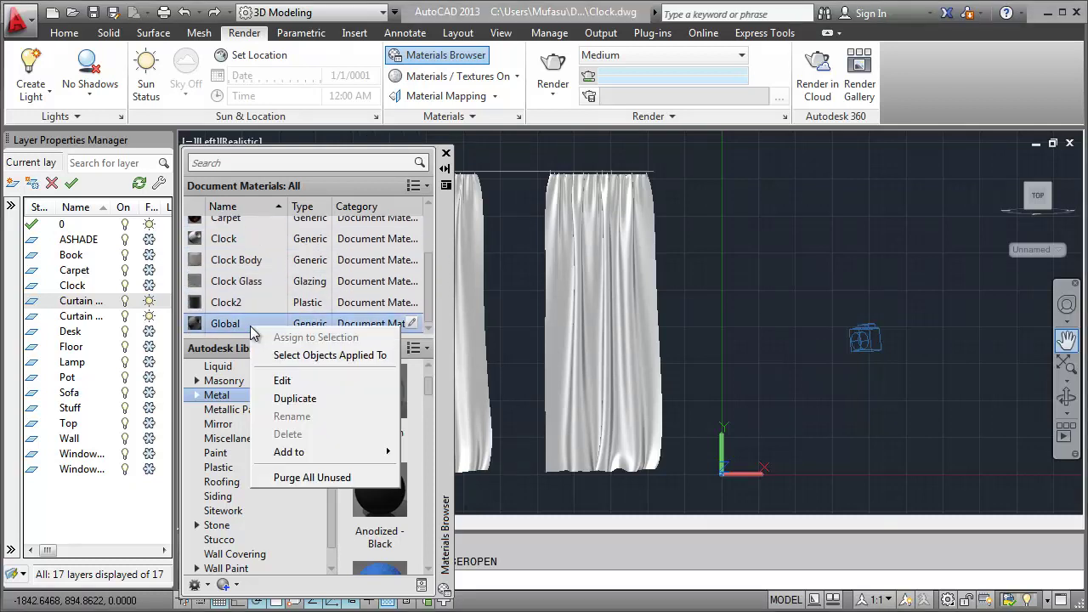
left_click(287, 405)
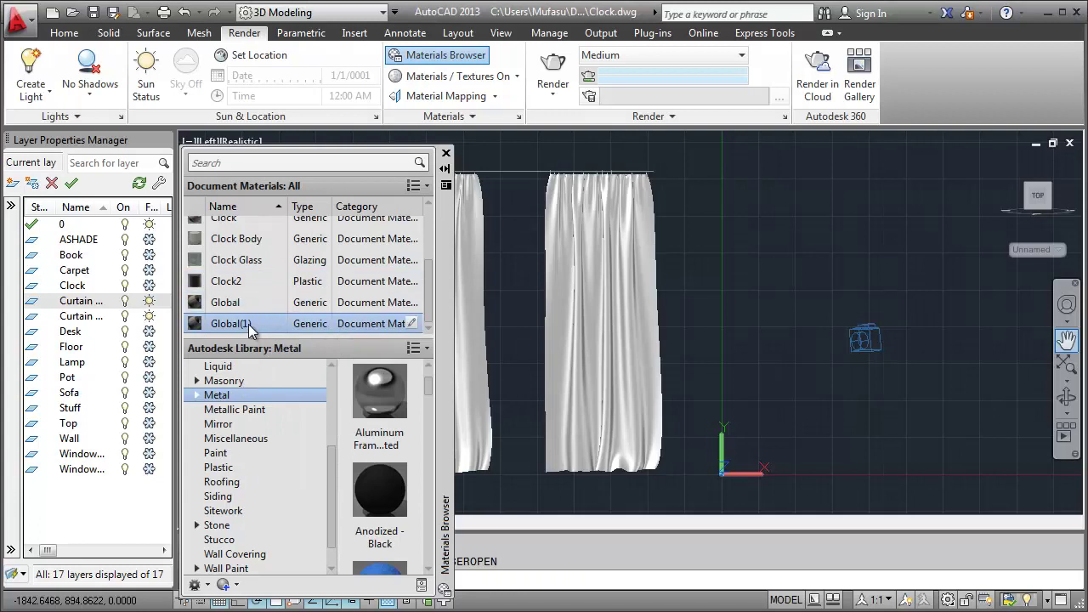
Rename the Global(1) copy to 'Curtain Cloth'.
right_click(248, 323)
left_click(289, 414)
type("Curtain Cloth")
key("Return")
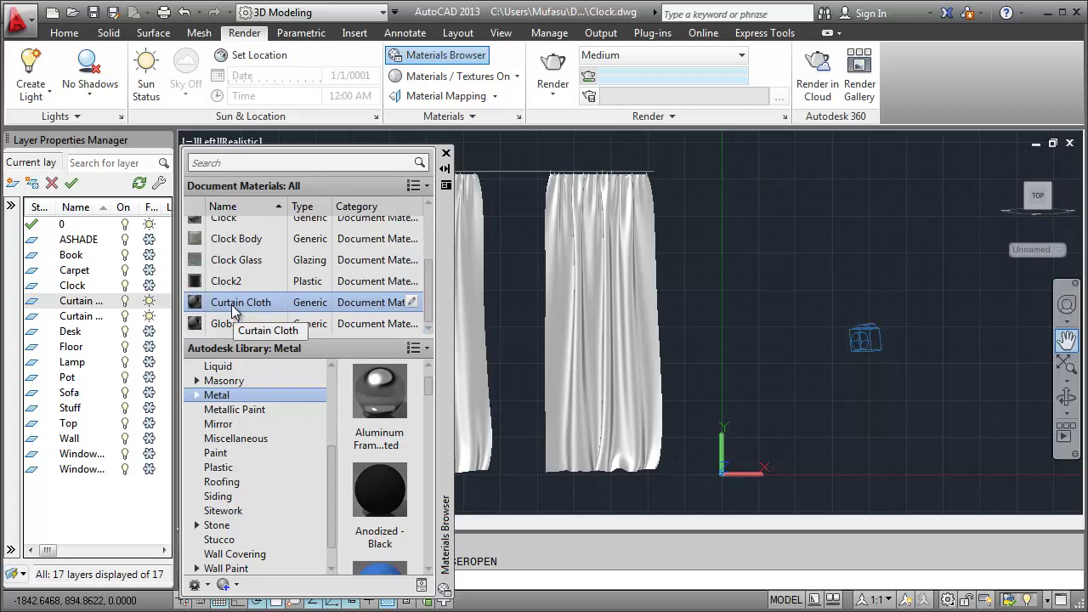
Give Curtain Cloth the Curtain.JPG image texture with a 300 sample size.
double_click(244, 303)
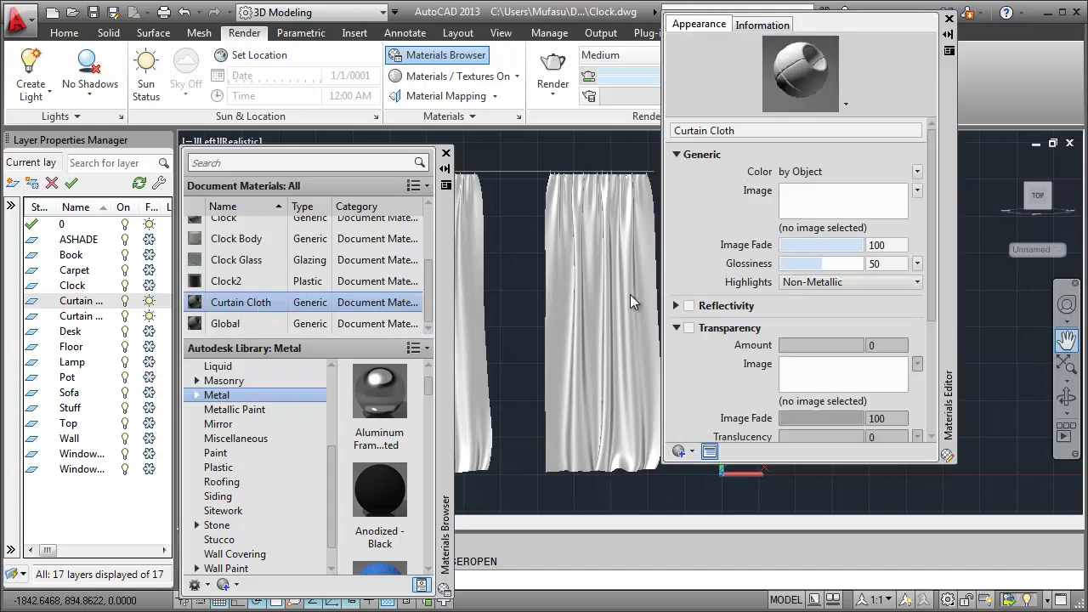
left_click(816, 228)
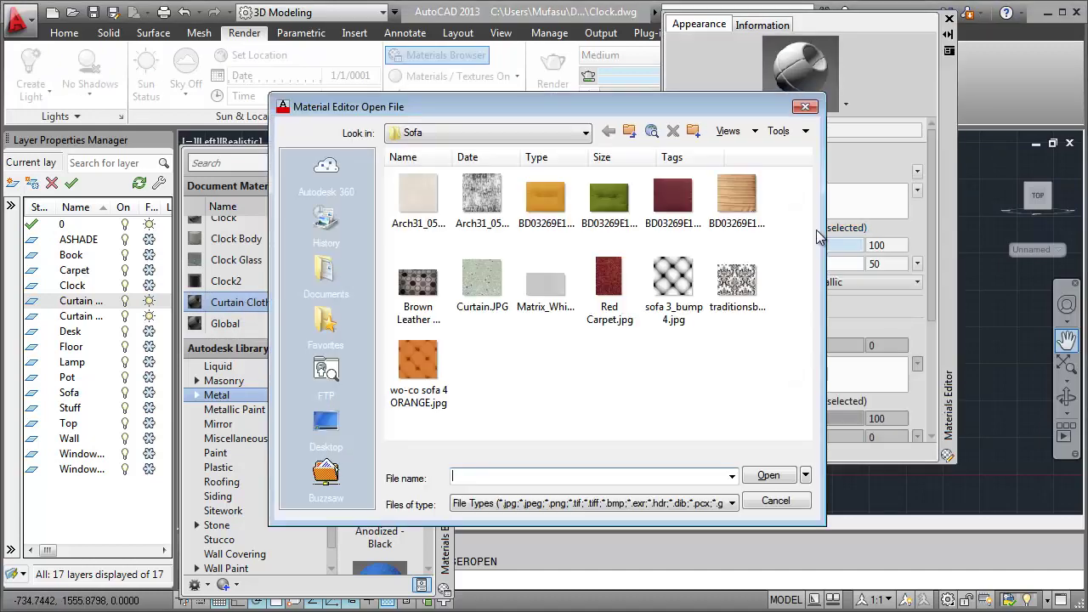
left_click(488, 293)
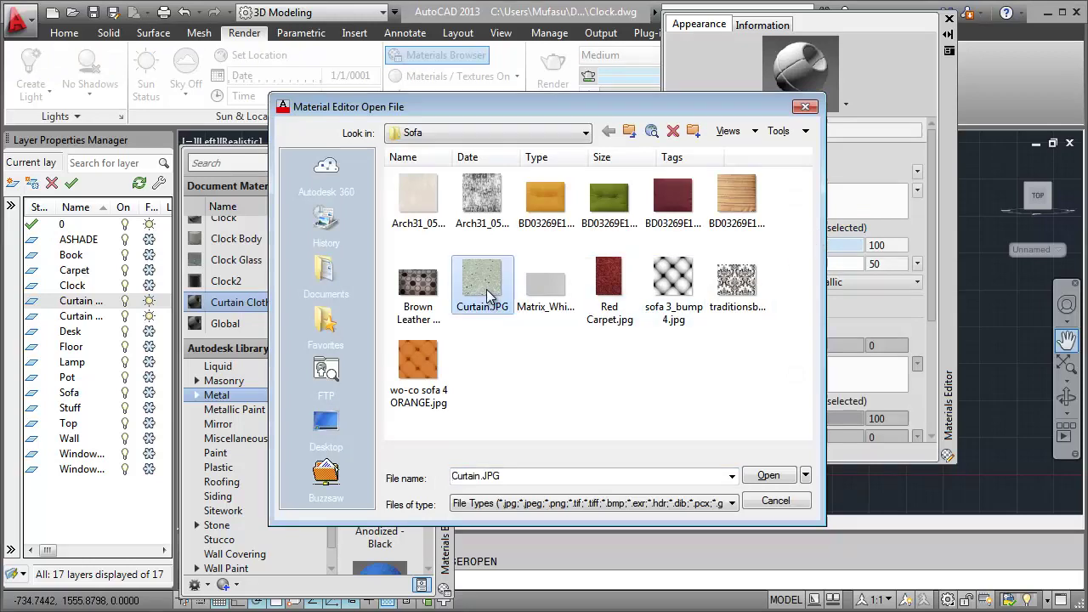
left_click(769, 475)
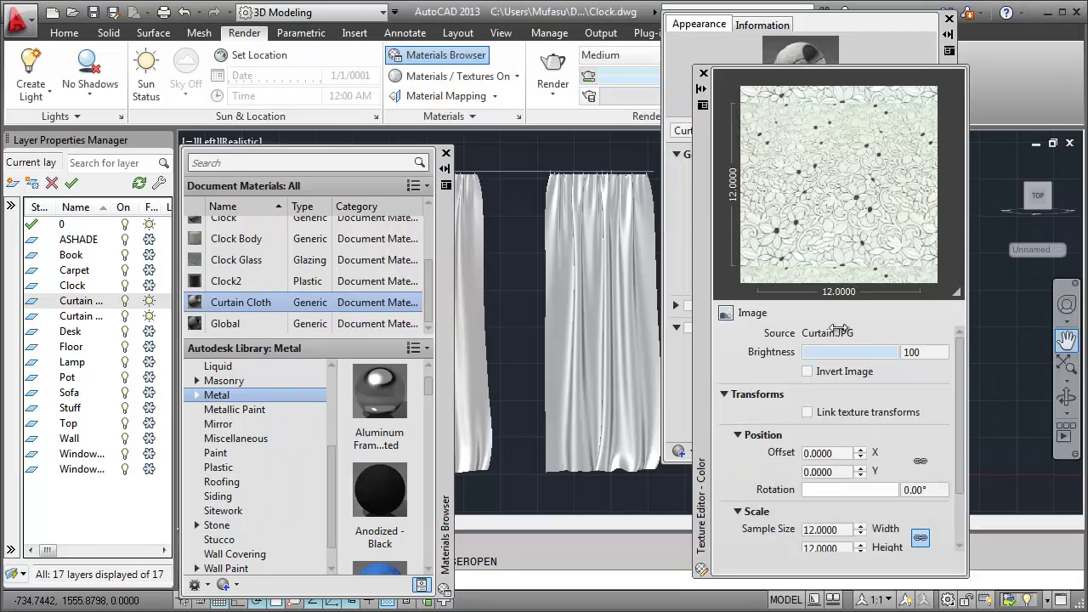
double_click(852, 530)
type("3")
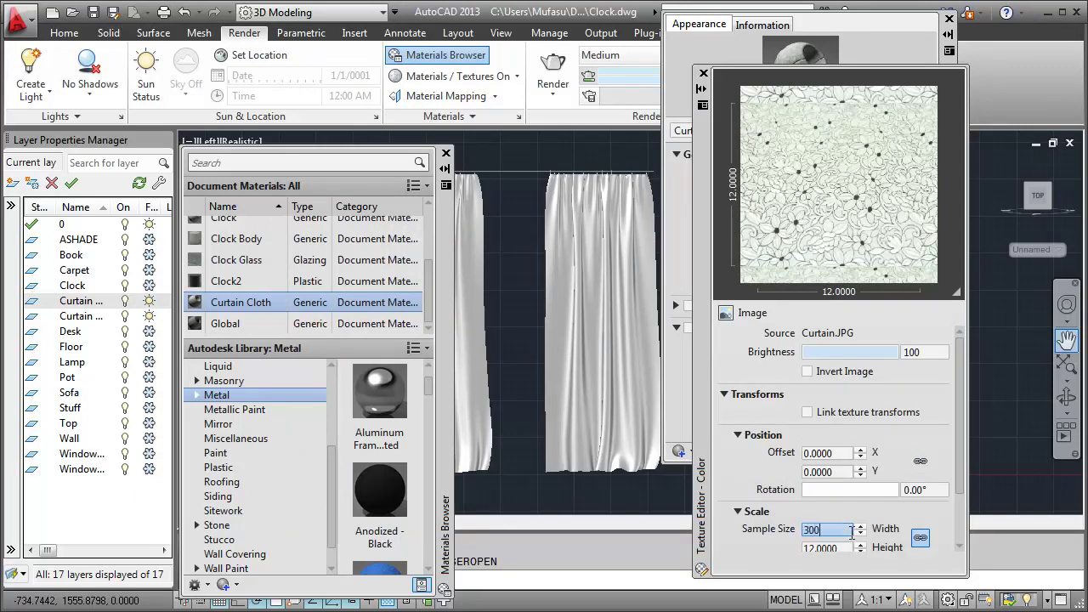
key("Tab")
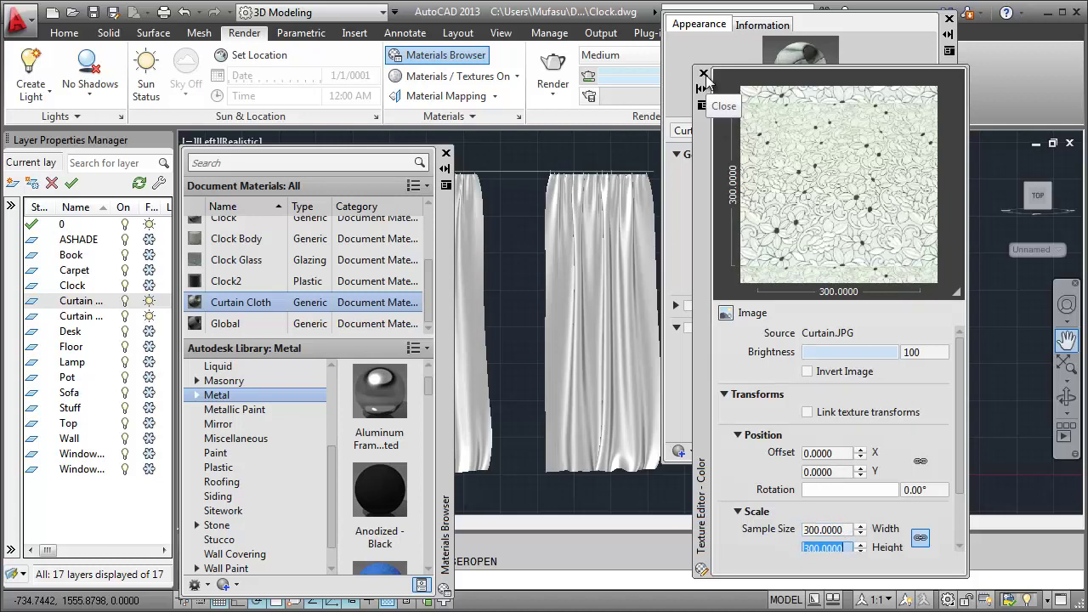
left_click(704, 73)
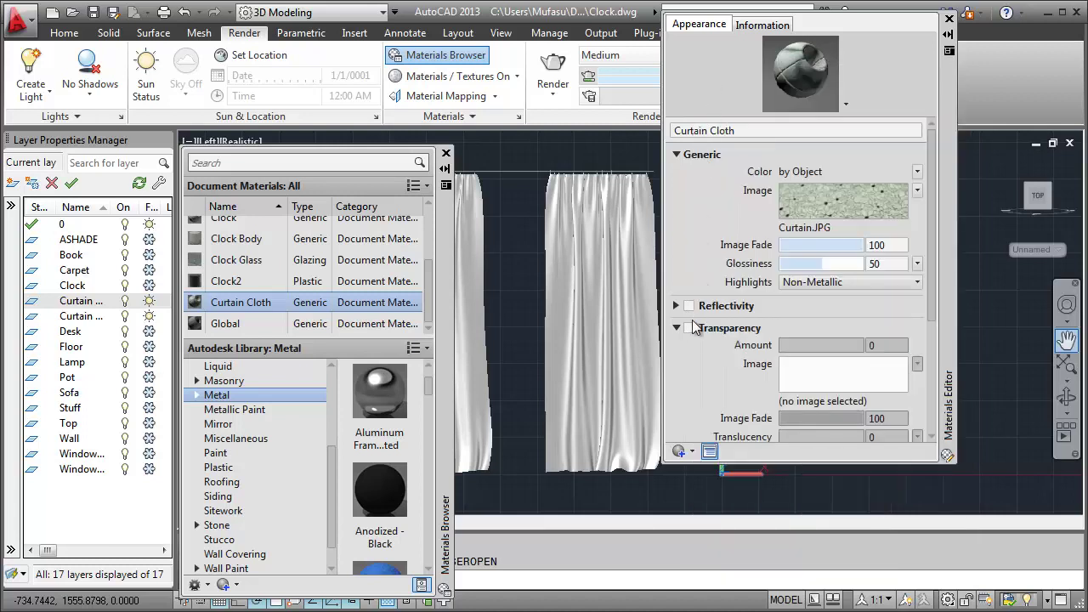
Enable Curtain Cloth transparency at about 20 and close the Materials Editor.
left_click(689, 328)
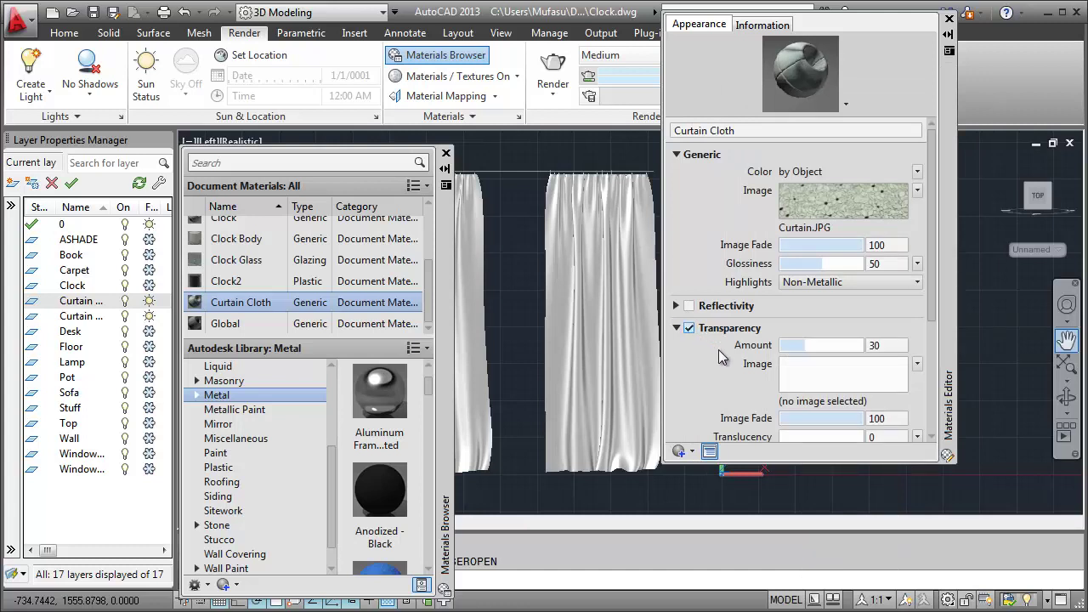
left_click_drag(804, 345, 799, 345)
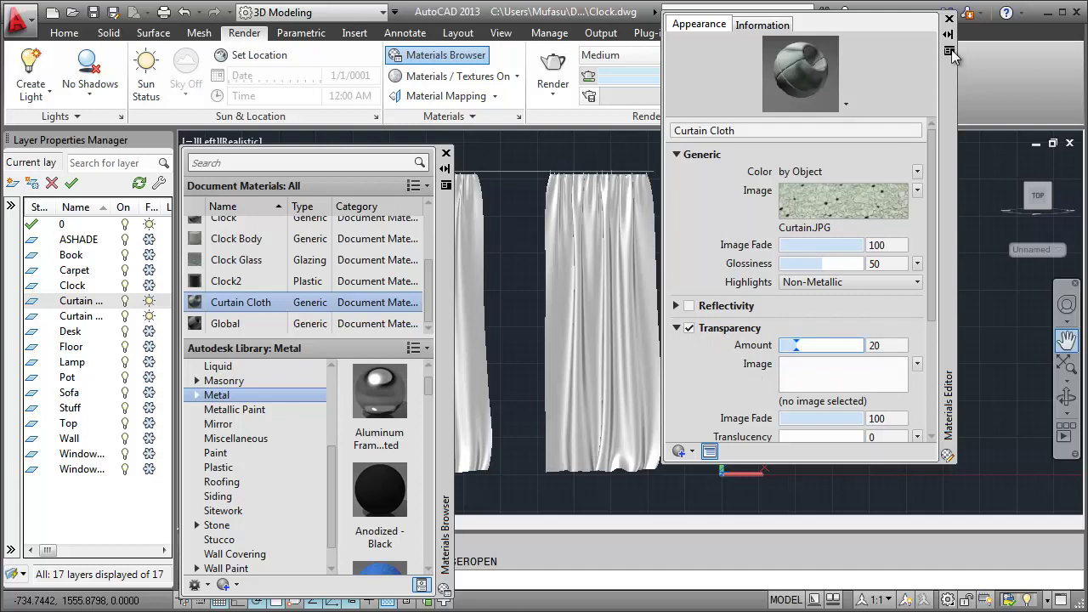
left_click(949, 19)
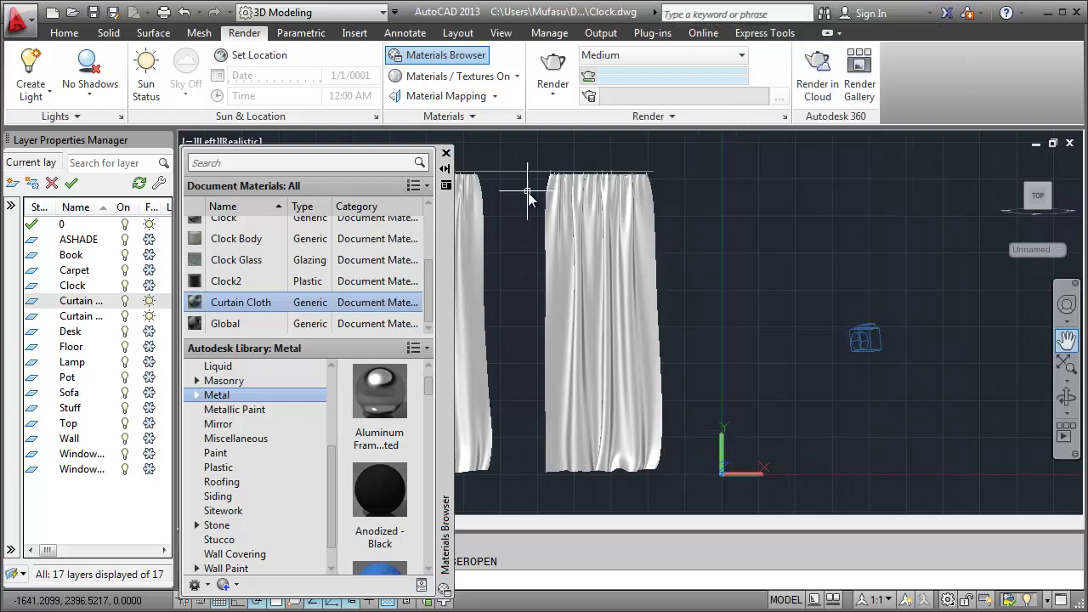
Apply Curtain Cloth to the left and right curtains, then freeze the Curtain layer.
scroll(408, 229, "up", 1)
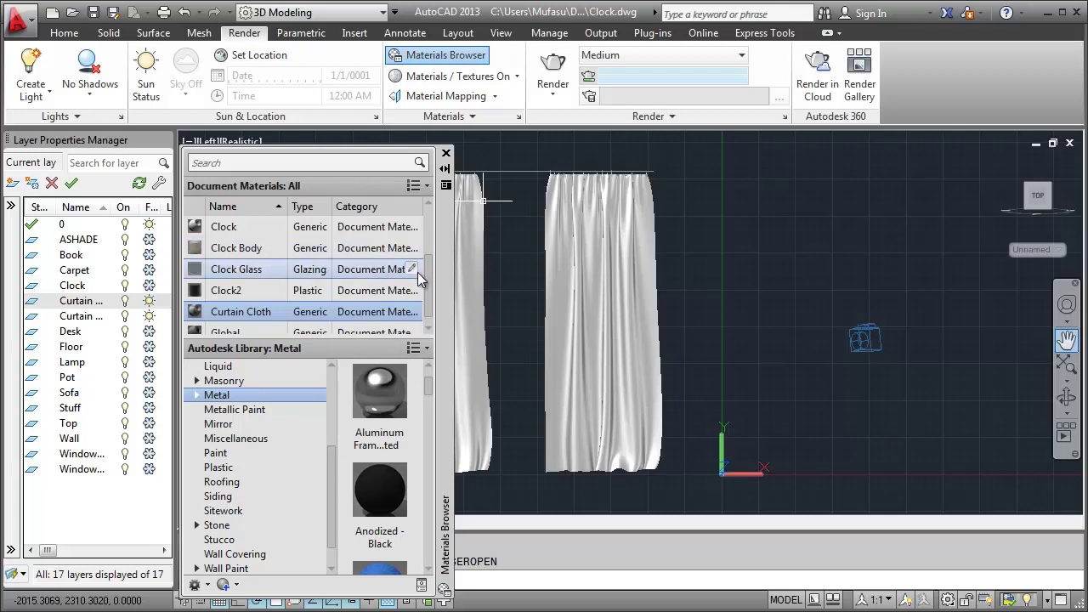
scroll(428, 284, "up", 1)
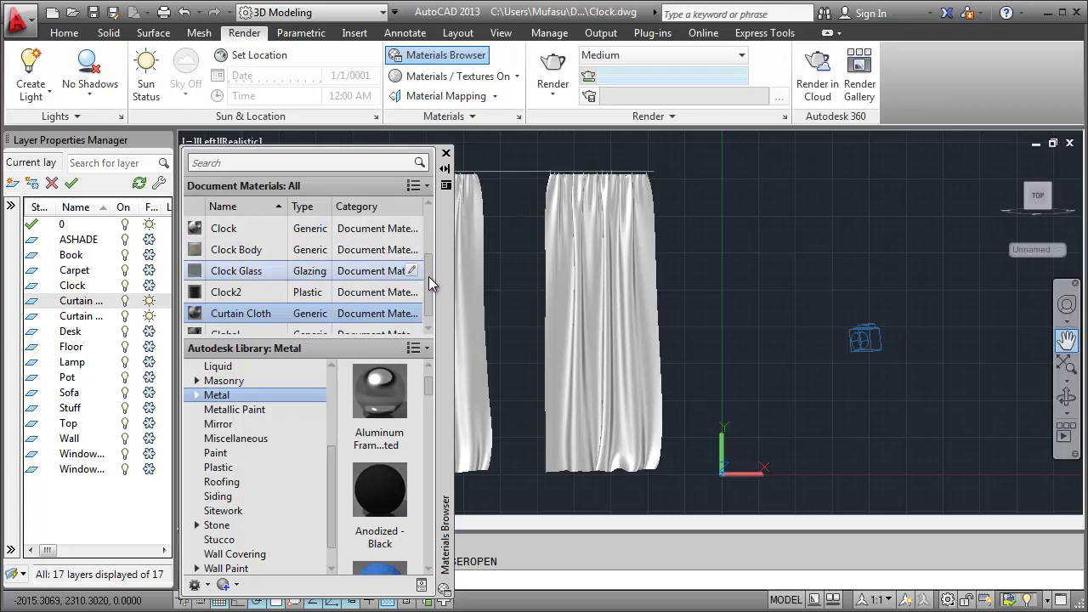
scroll(429, 283, "down", 1)
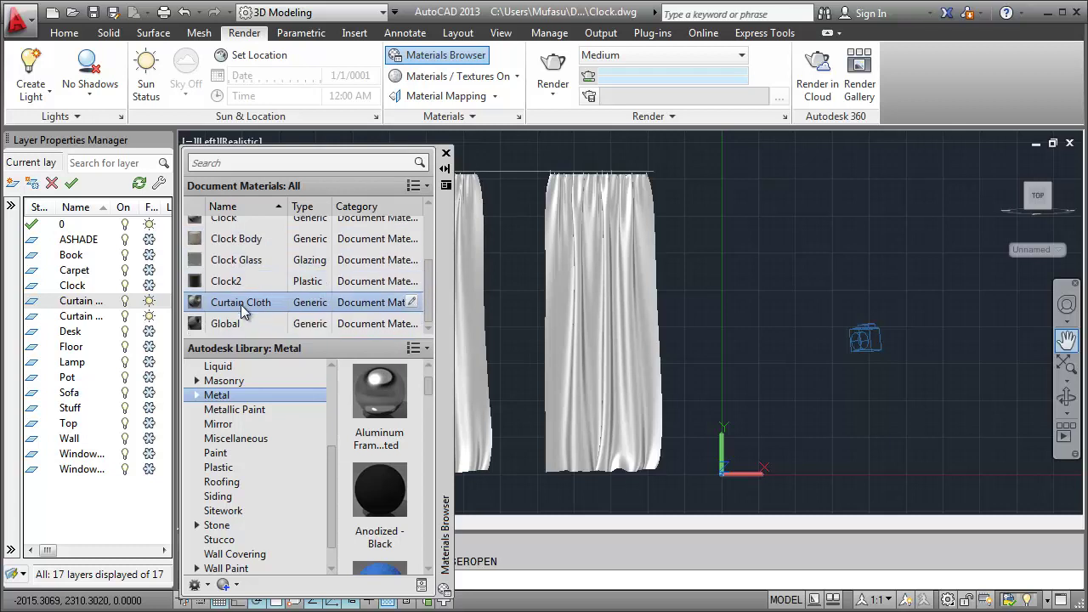
left_click_drag(241, 304, 470, 295)
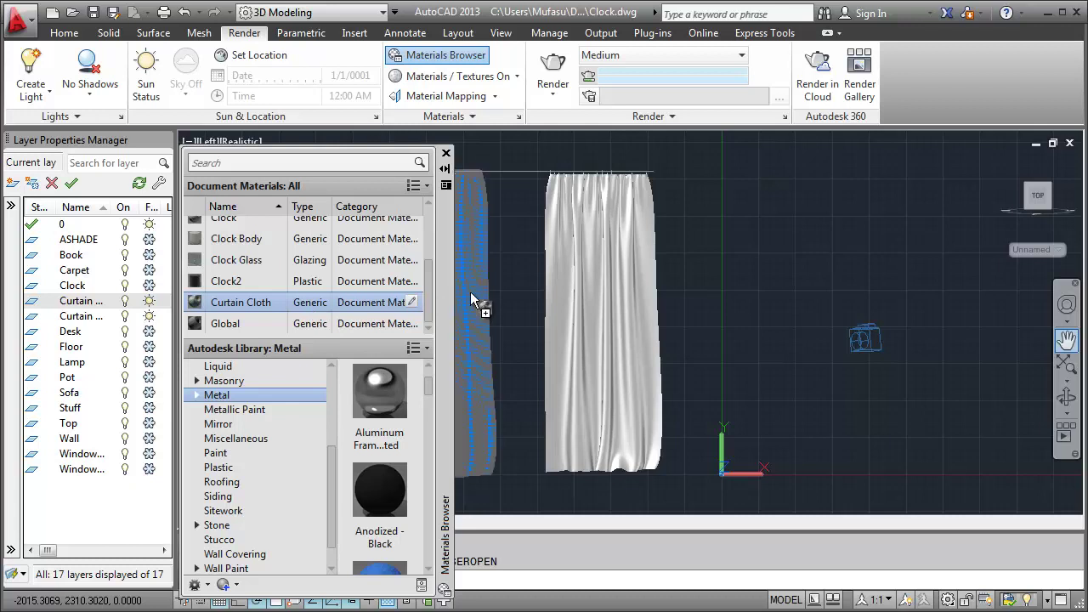
left_click_drag(471, 298, 470, 298)
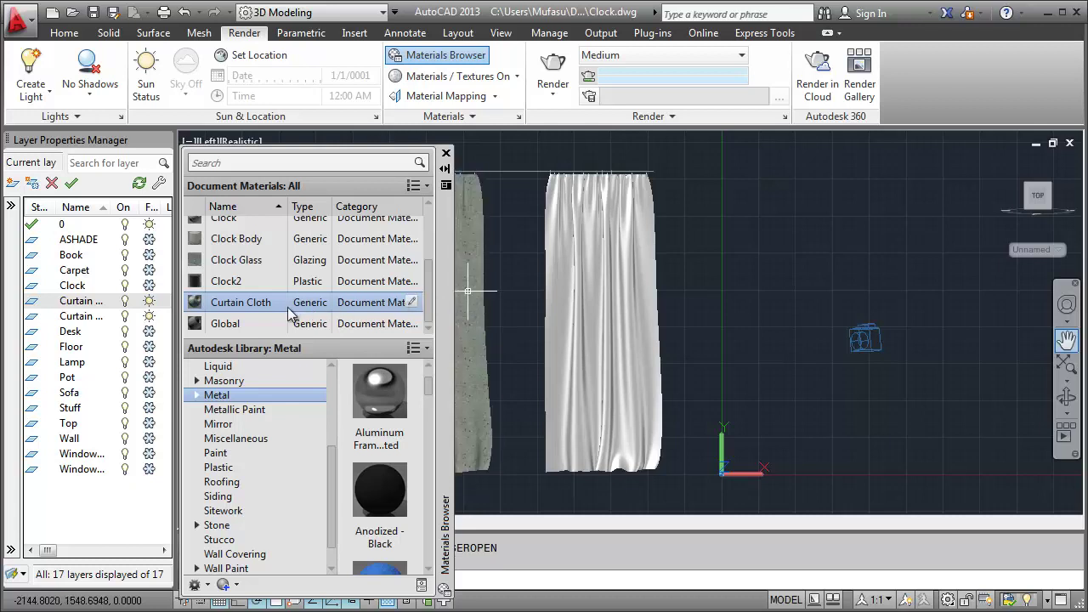
left_click_drag(255, 311, 575, 311)
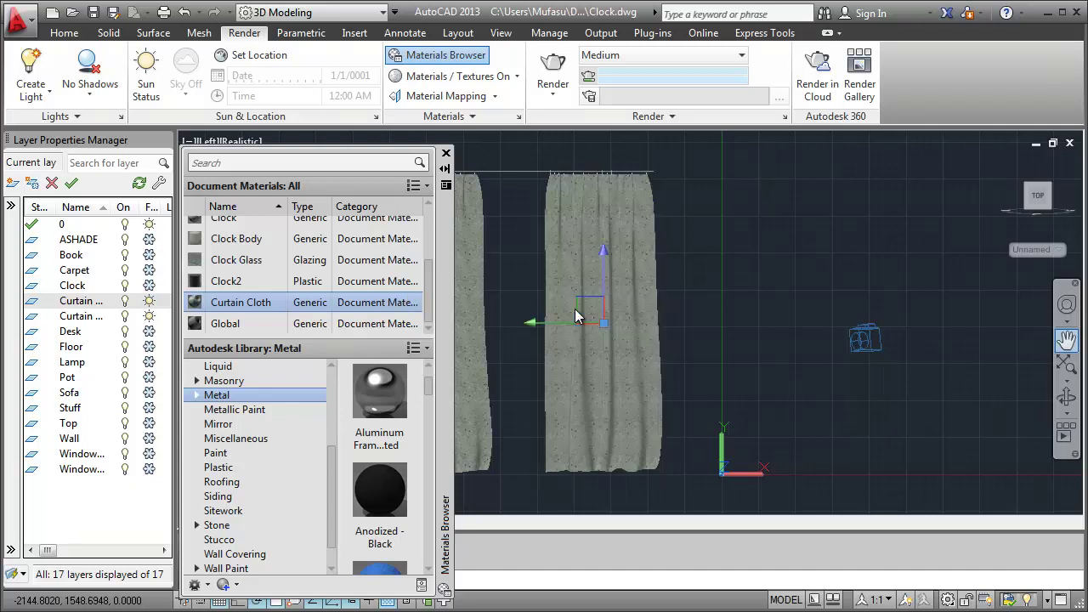
mouse_move(323, 323)
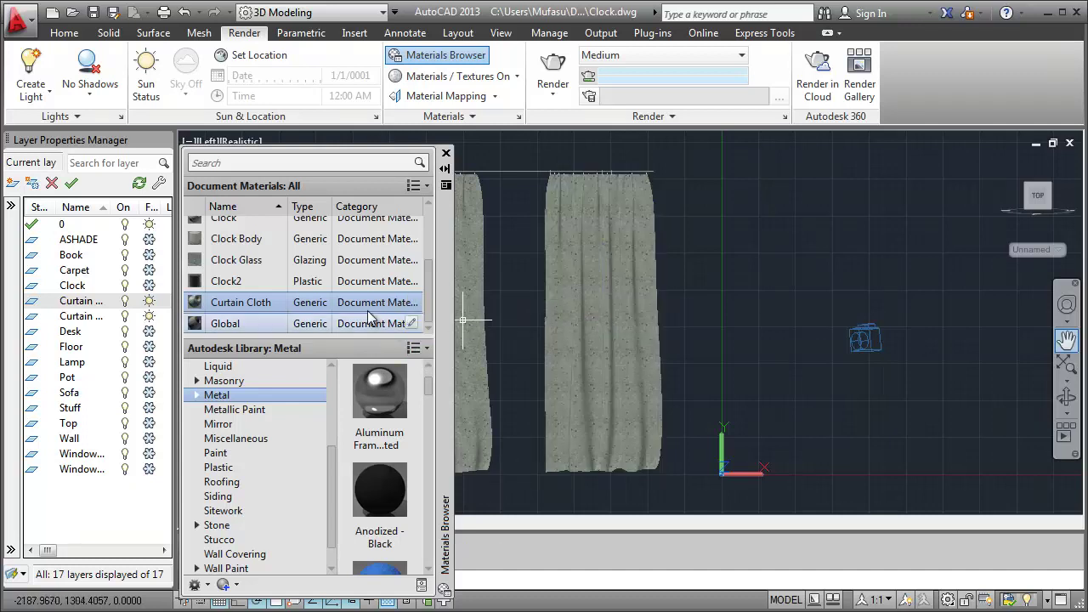
left_click(149, 301)
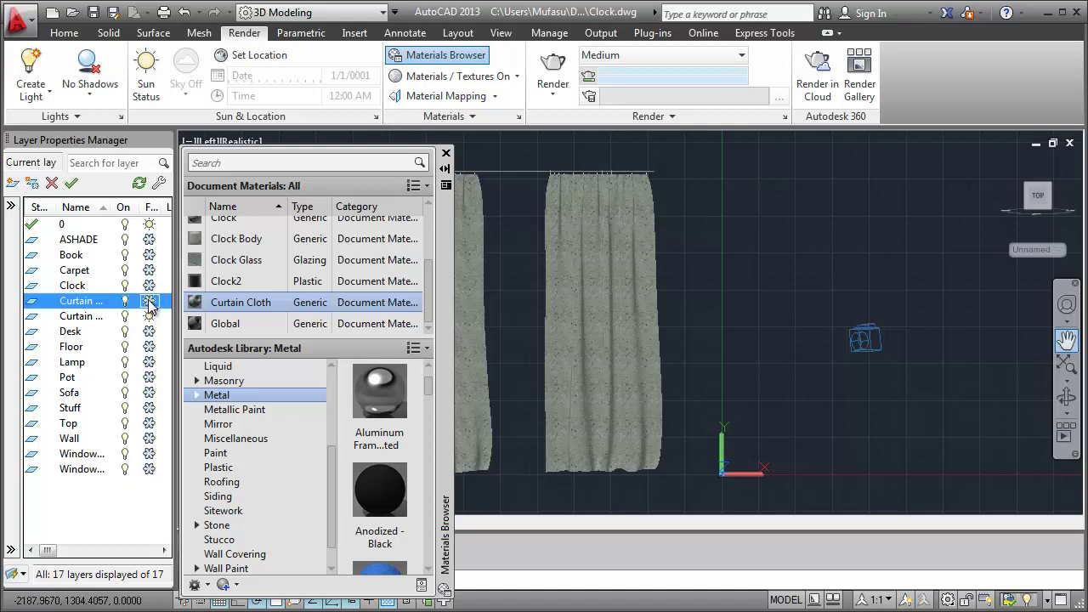
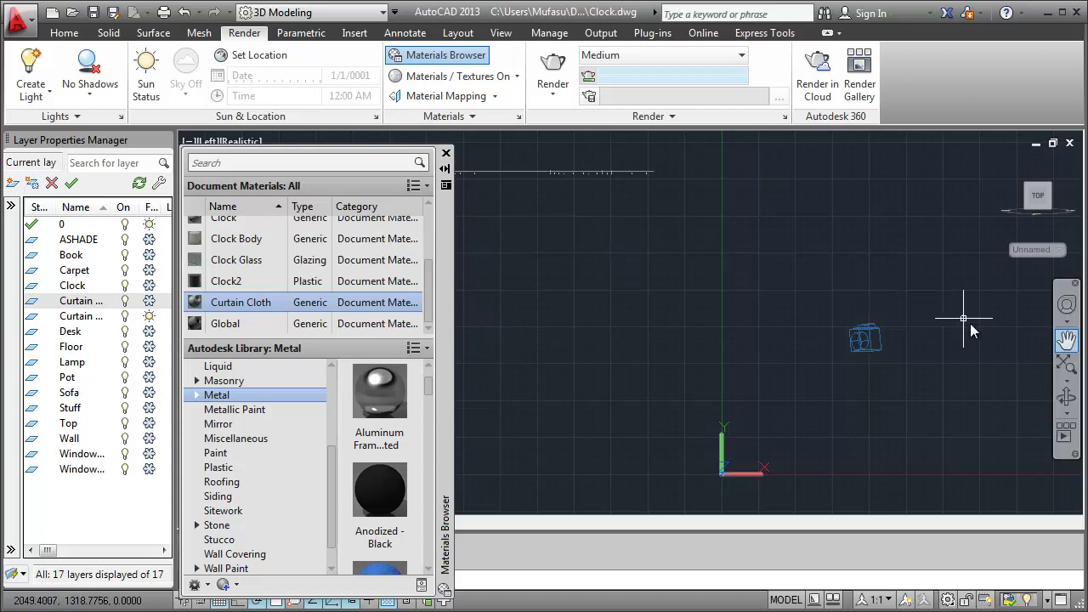
Assign the Aluminum material to the two thin curtain bars.
left_click(1069, 340)
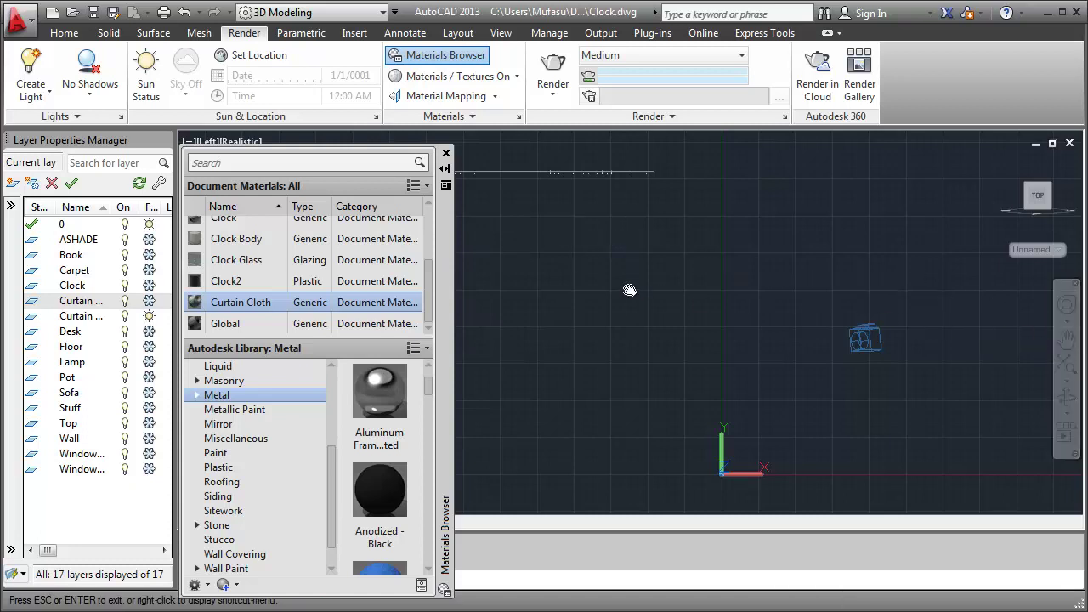
left_click_drag(631, 291, 768, 323)
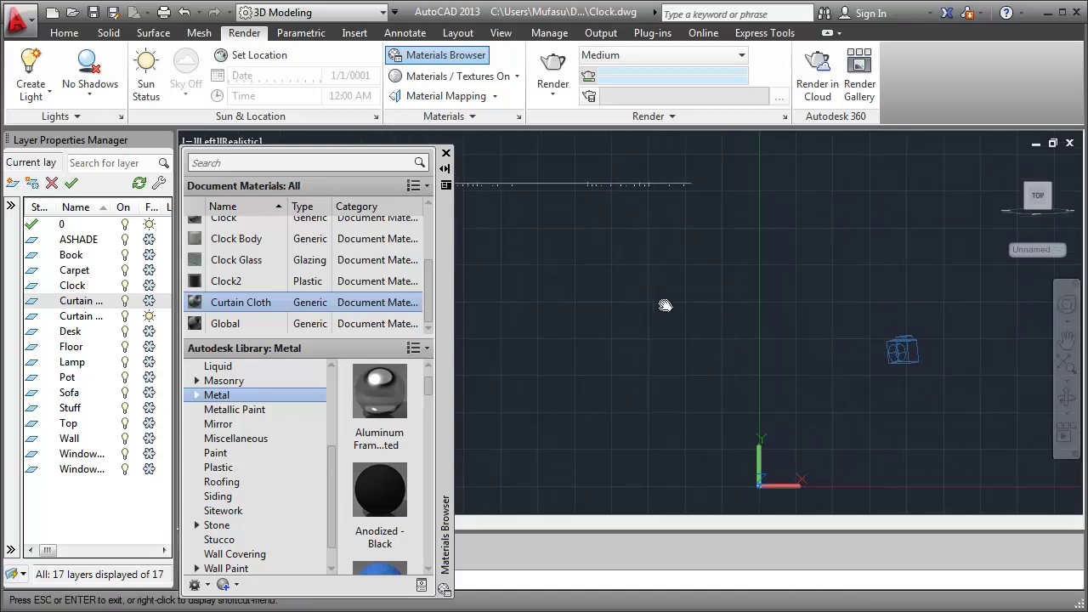
right_click(587, 267)
left_click(604, 273)
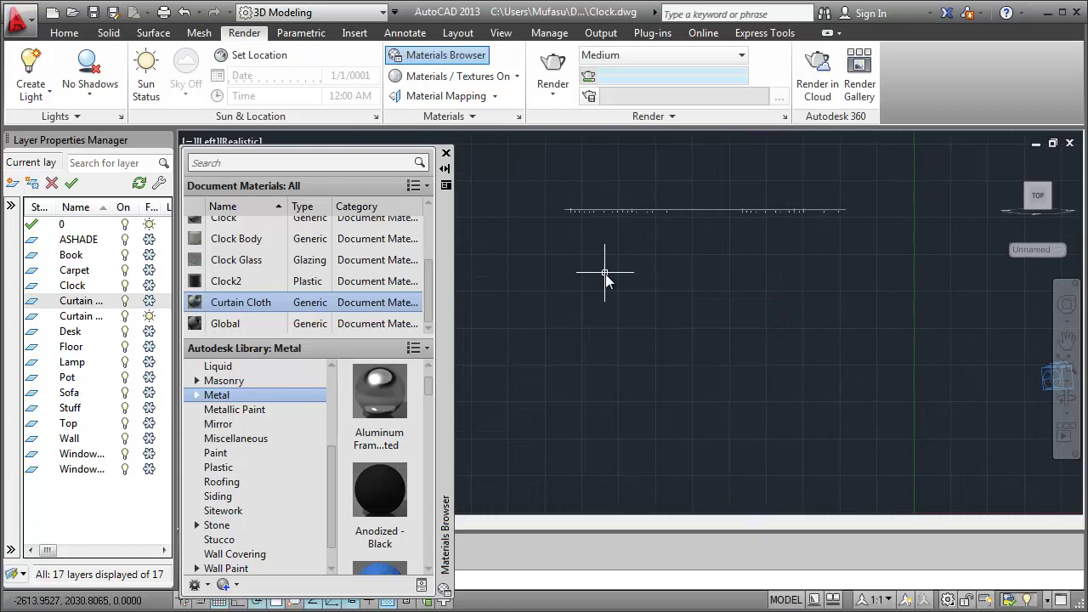
left_click(867, 179)
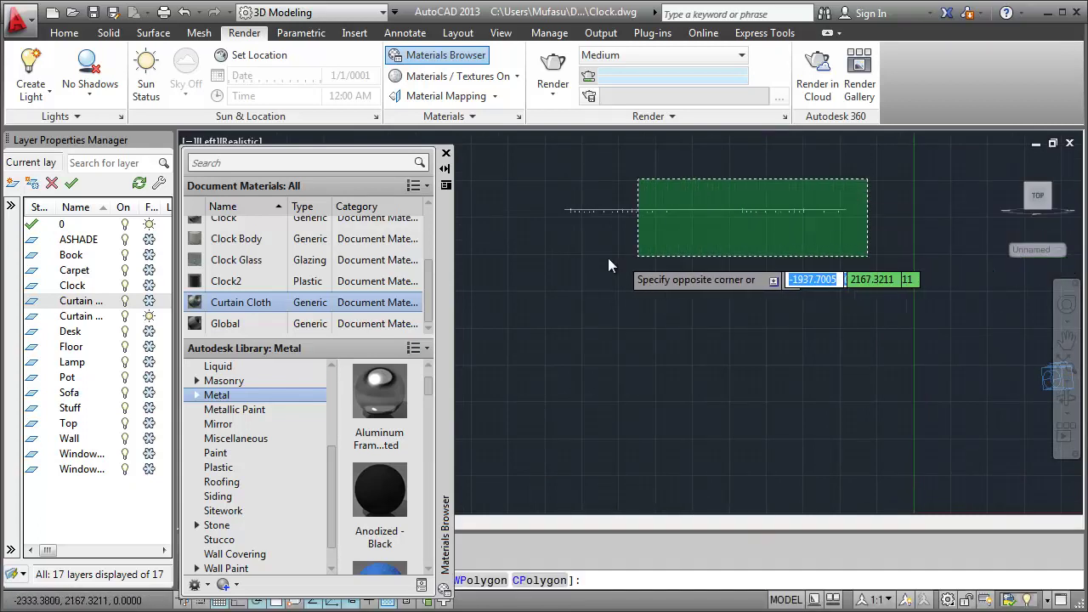
left_click(551, 243)
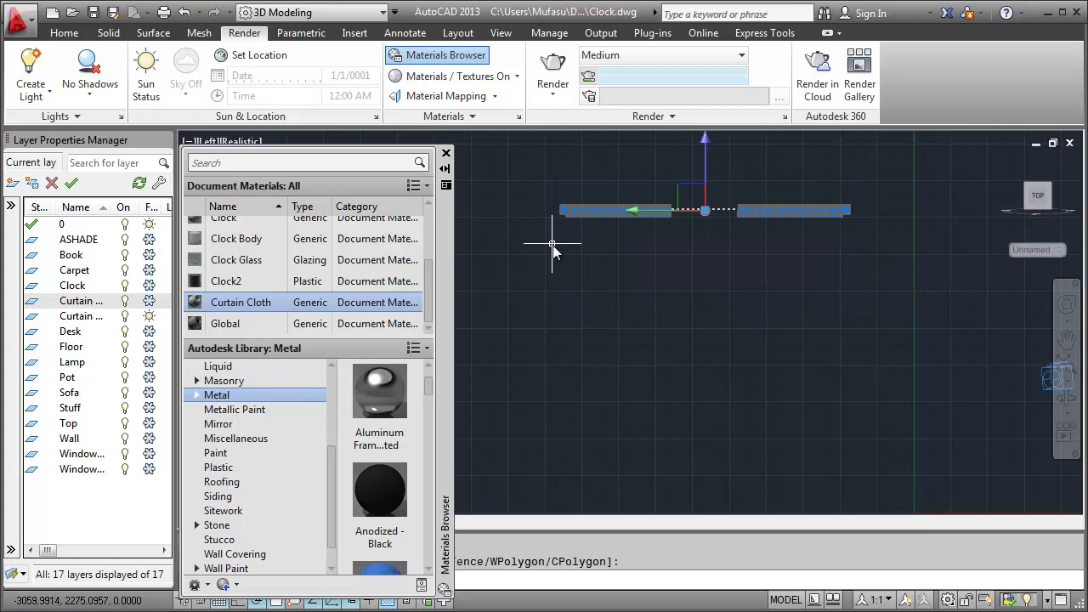
right_click(384, 392)
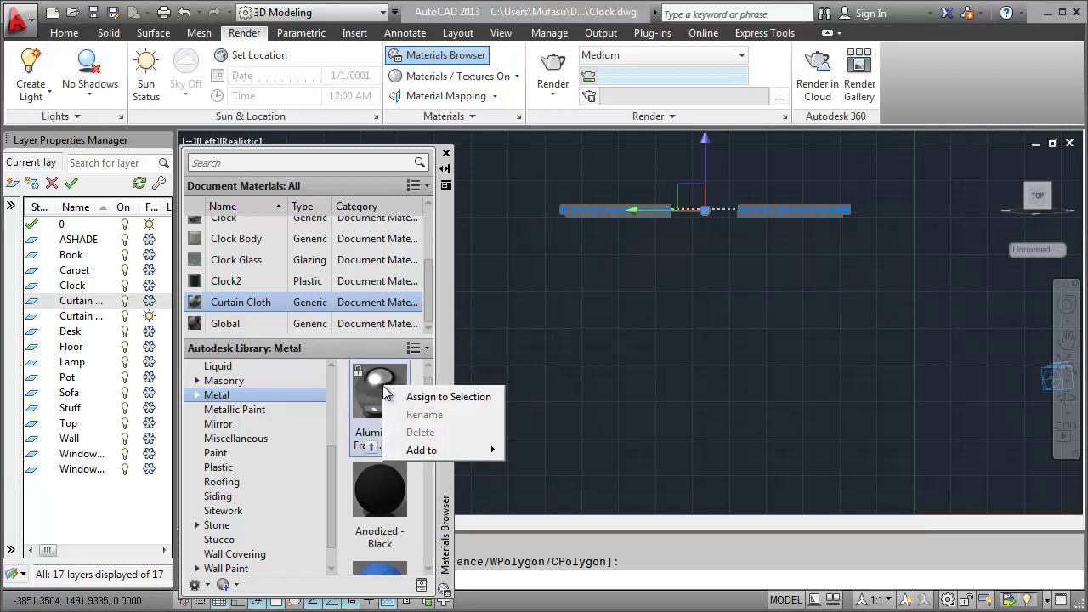
left_click(436, 396)
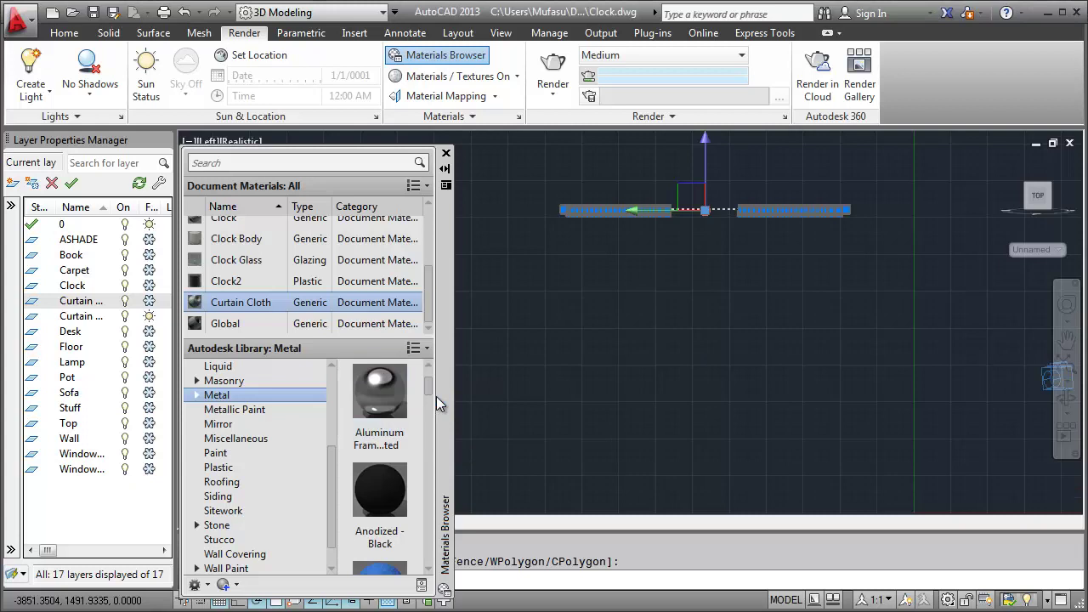
key("Escape")
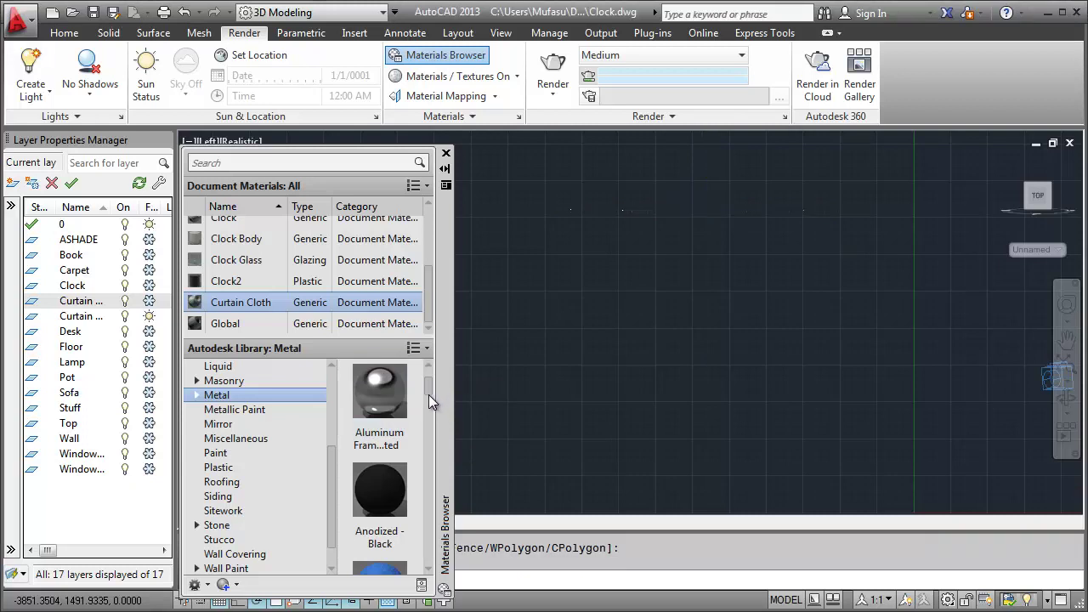
Rename the aluminum material to Curtain Hand and thaw the Curtain layer.
left_click_drag(430, 306, 426, 238)
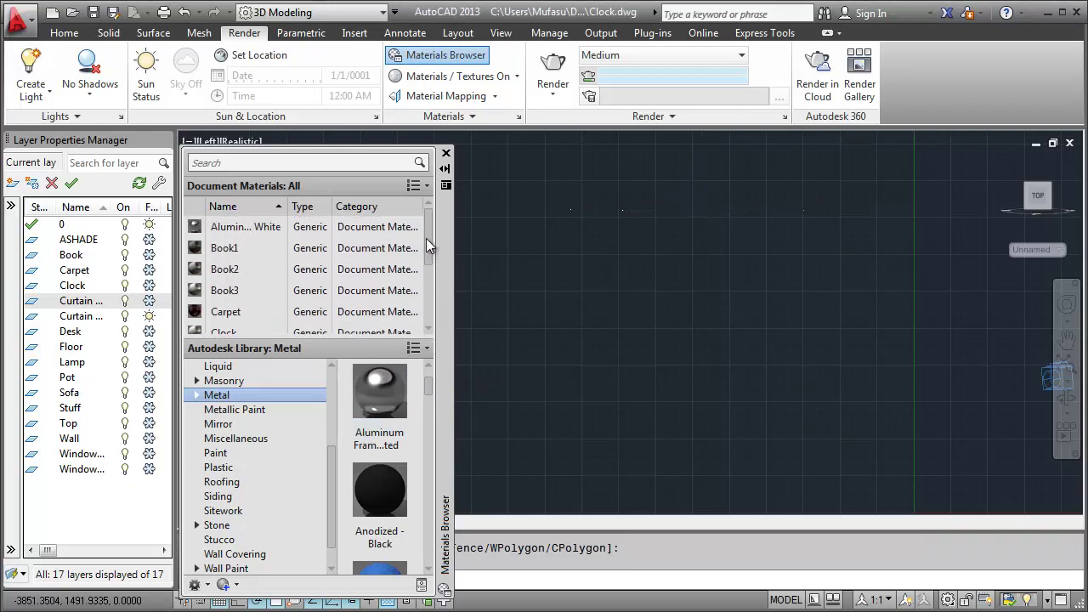
right_click(250, 230)
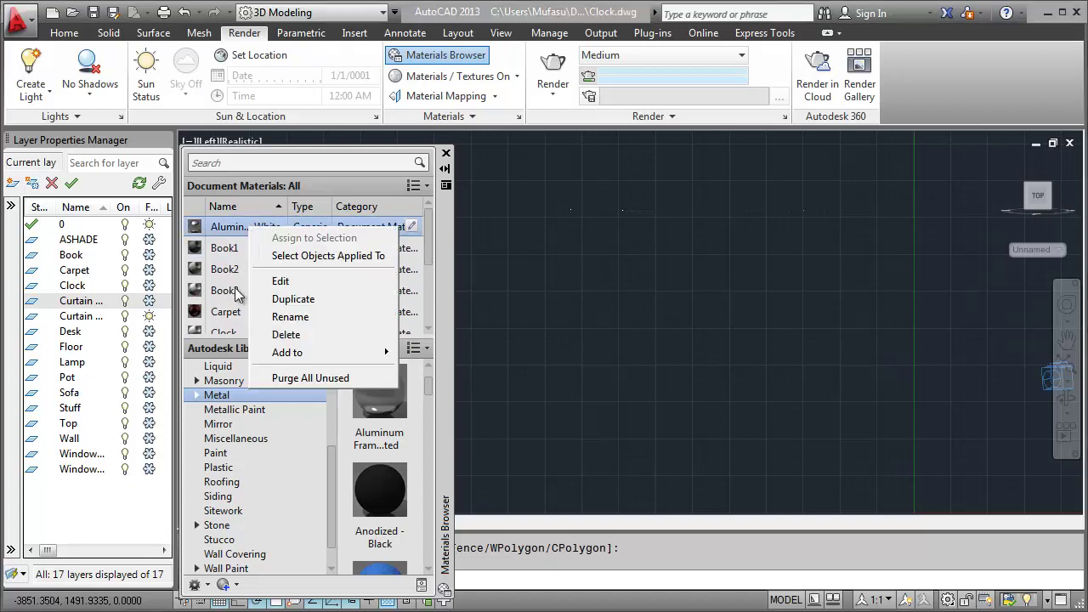
left_click(297, 319)
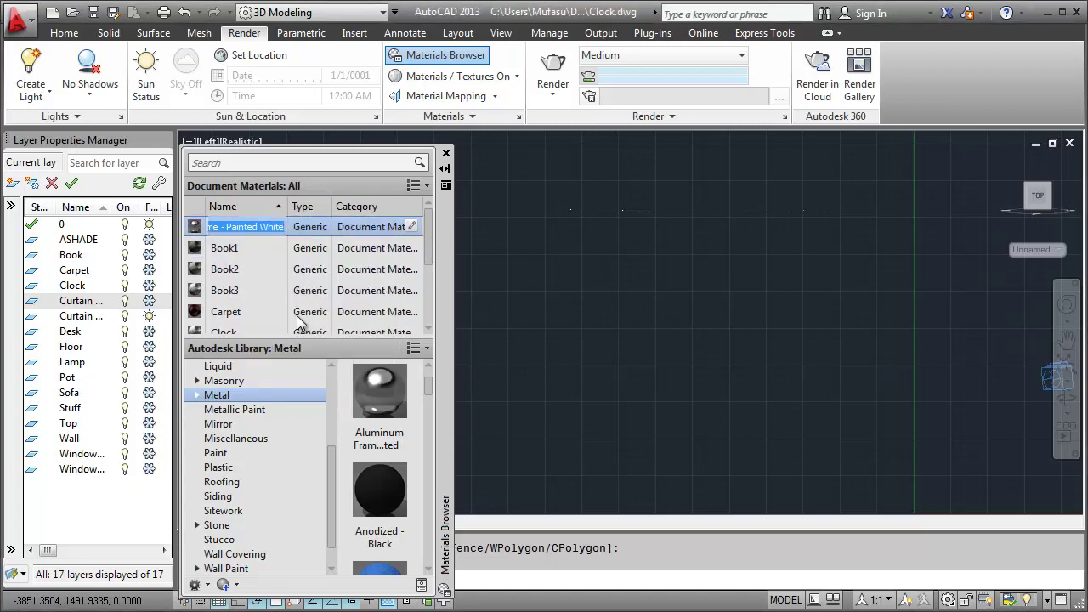
type("Curtain Hand")
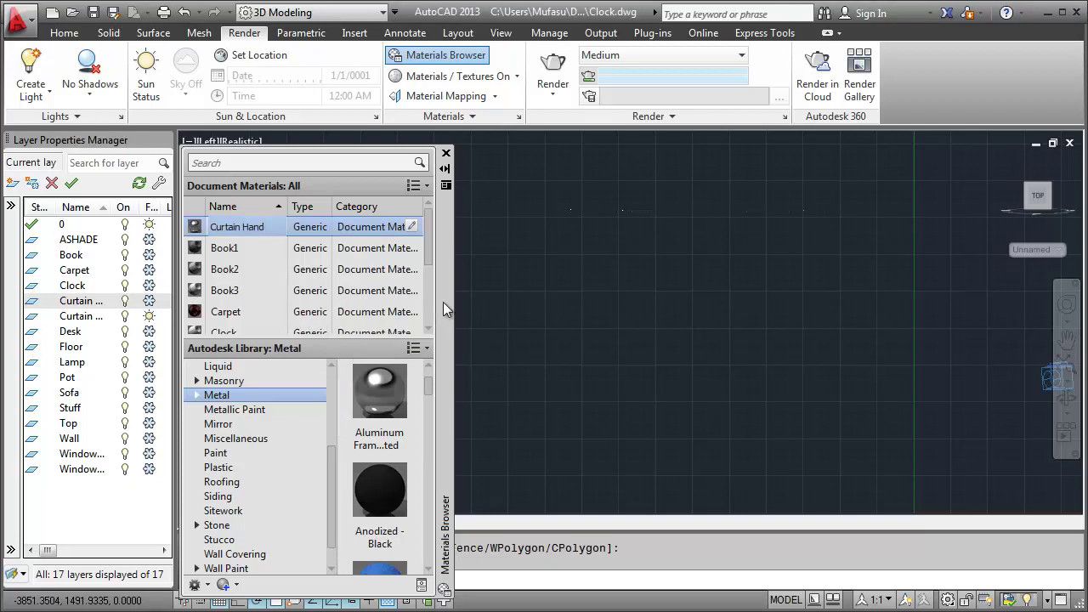
key("Return")
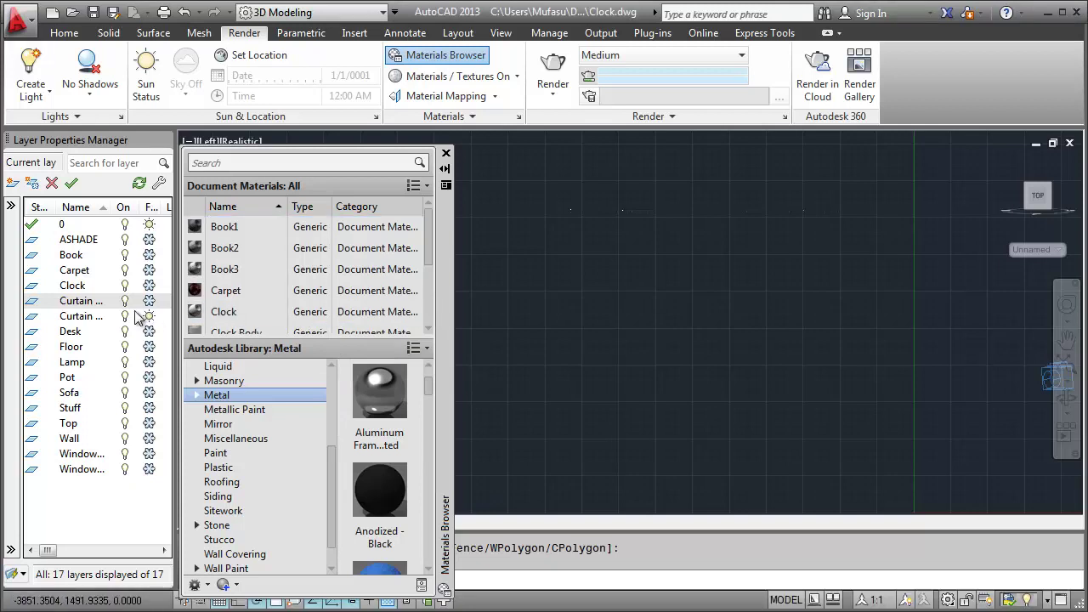
left_click(150, 302)
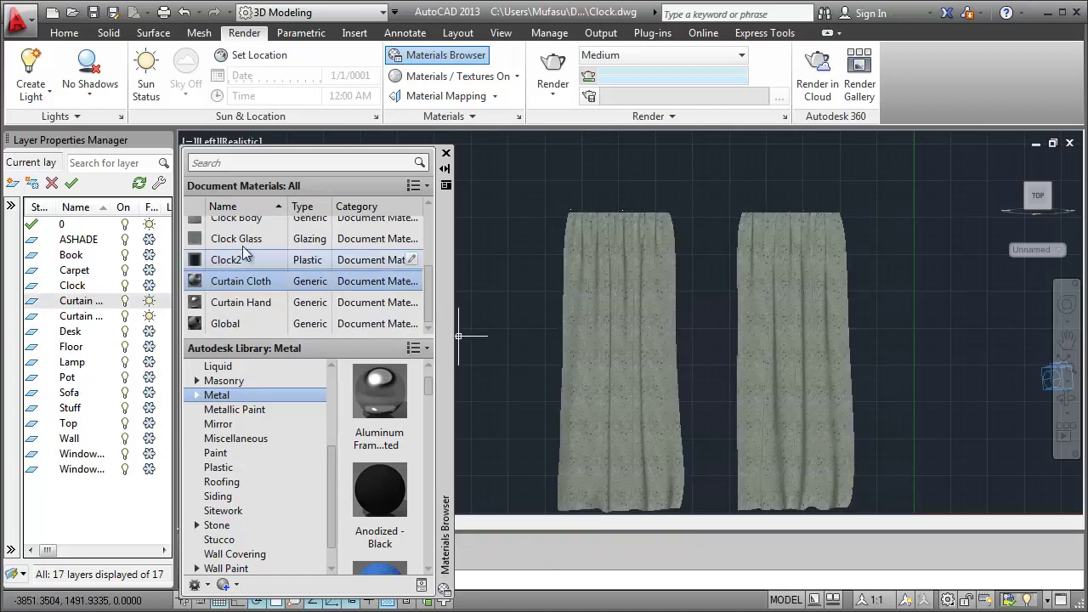
scroll(255, 260, "up", 1)
Restore the CAMERA01 view in Realistic style and thaw all layers.
left_click(447, 154)
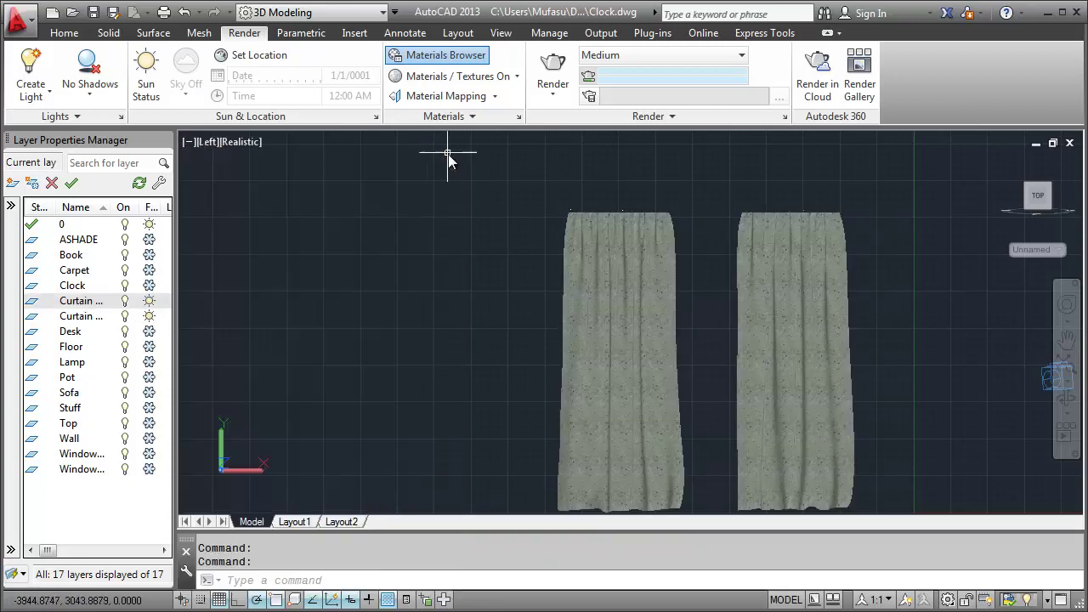
left_click(208, 145)
left_click(407, 161)
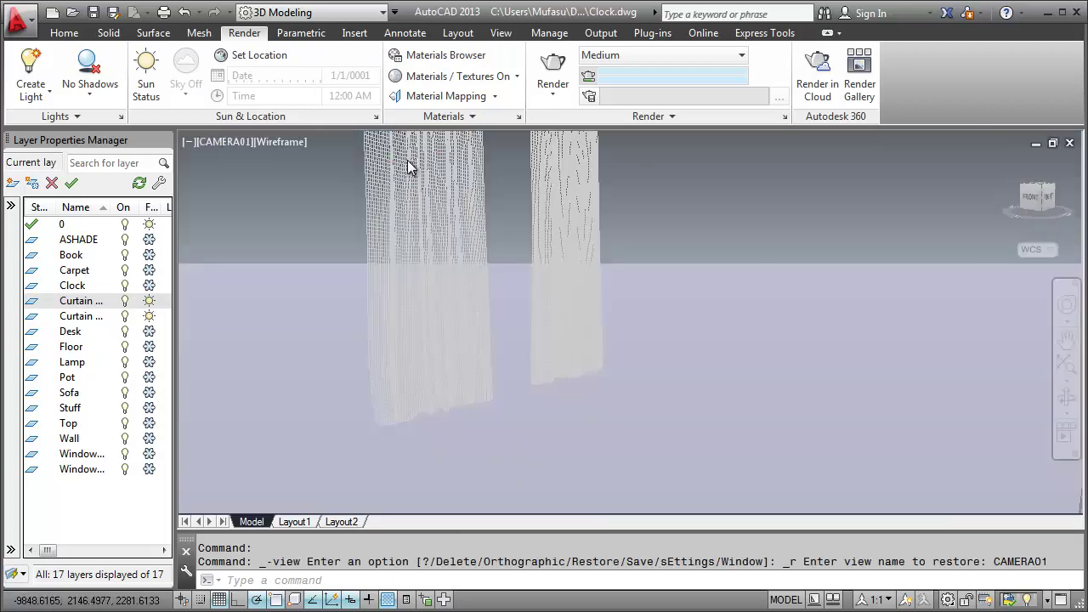
left_click(289, 142)
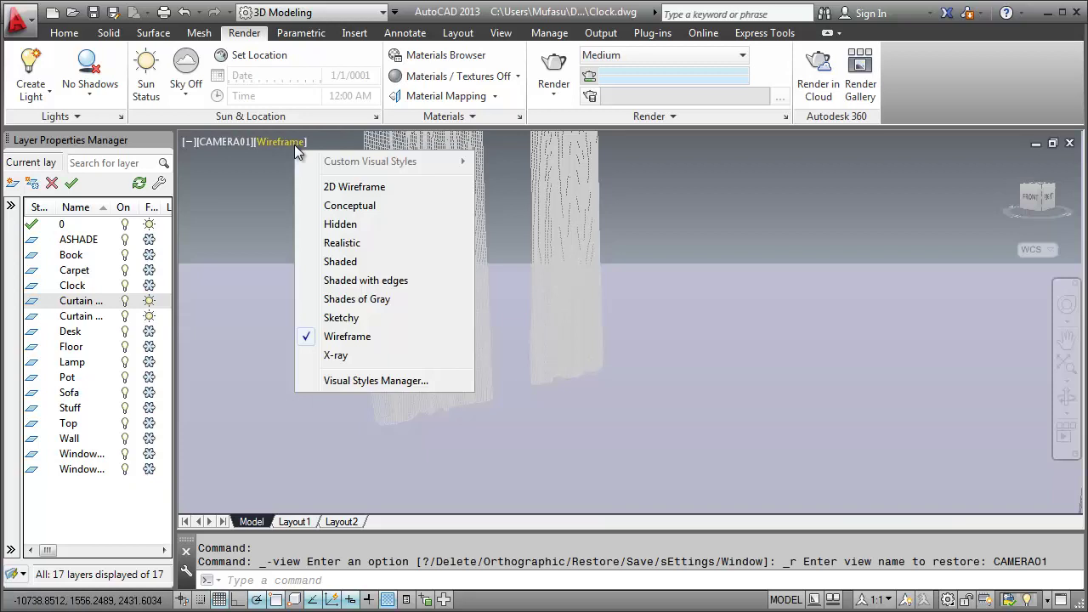
left_click(360, 243)
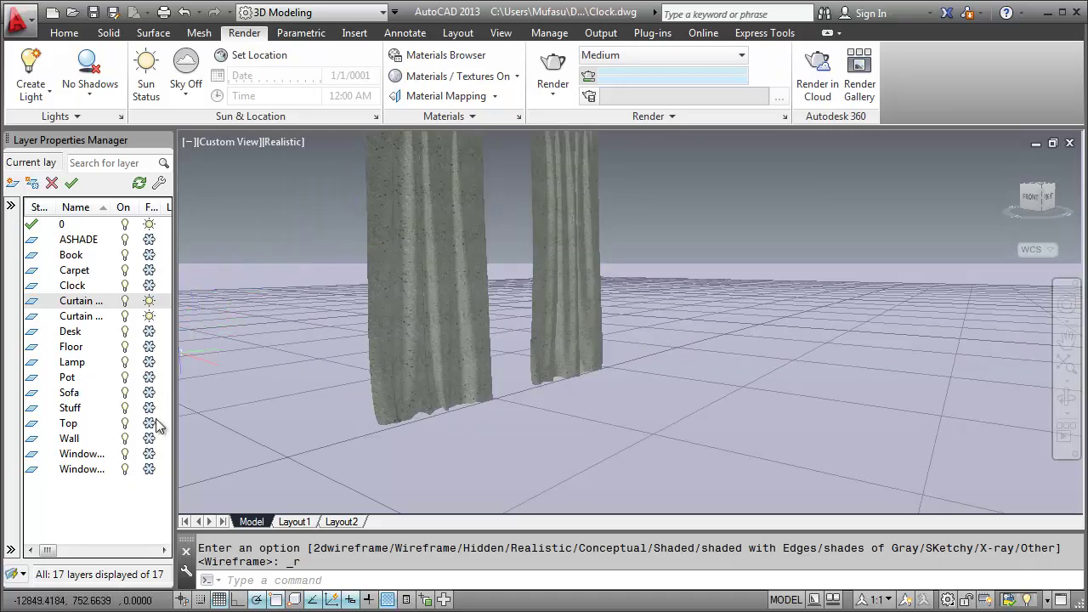
left_click_drag(158, 493, 150, 246)
left_click(149, 245)
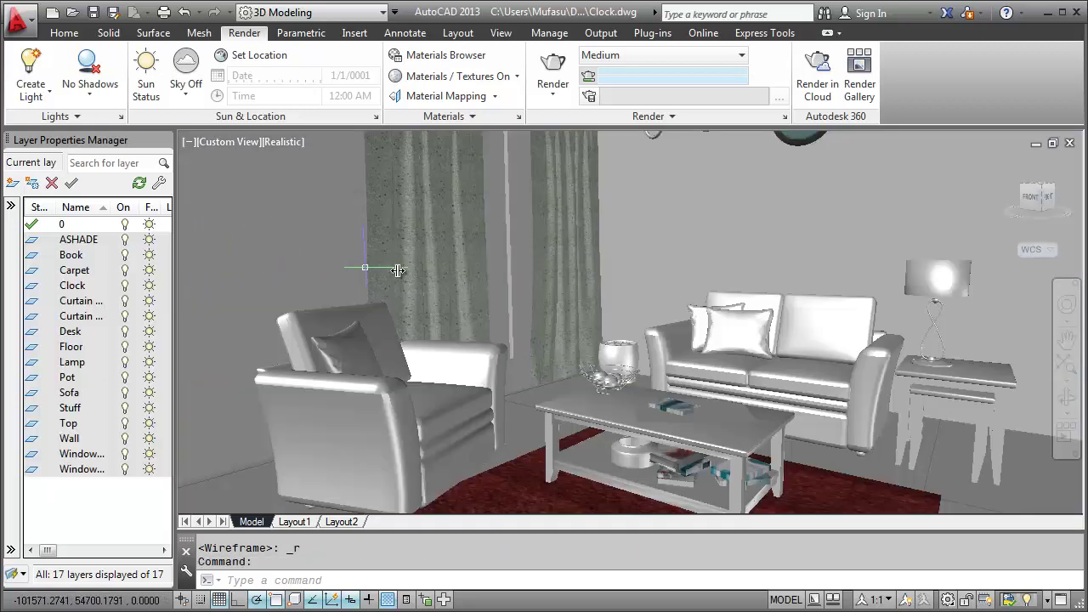
Switch to Top view in 2D Wireframe, freeze all layers except 0, and thaw Desk.
left_click(230, 145)
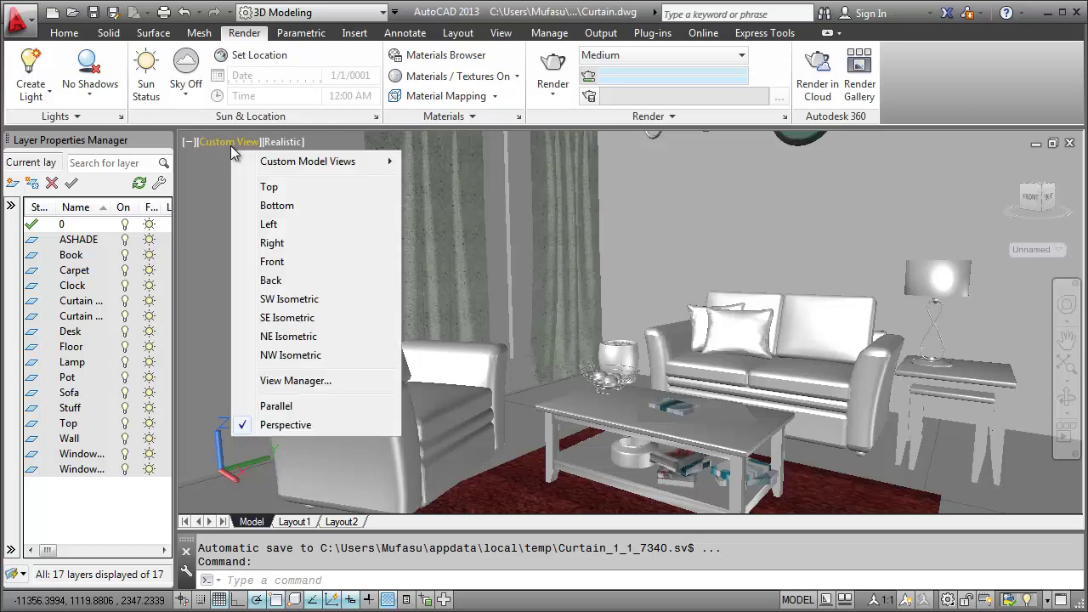
left_click(272, 184)
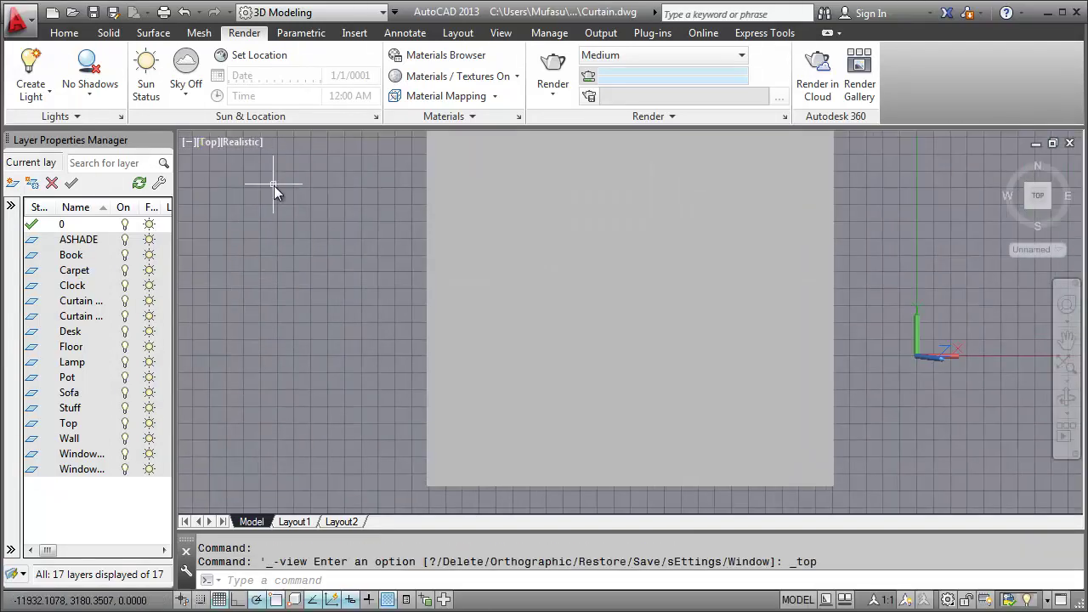
left_click(244, 143)
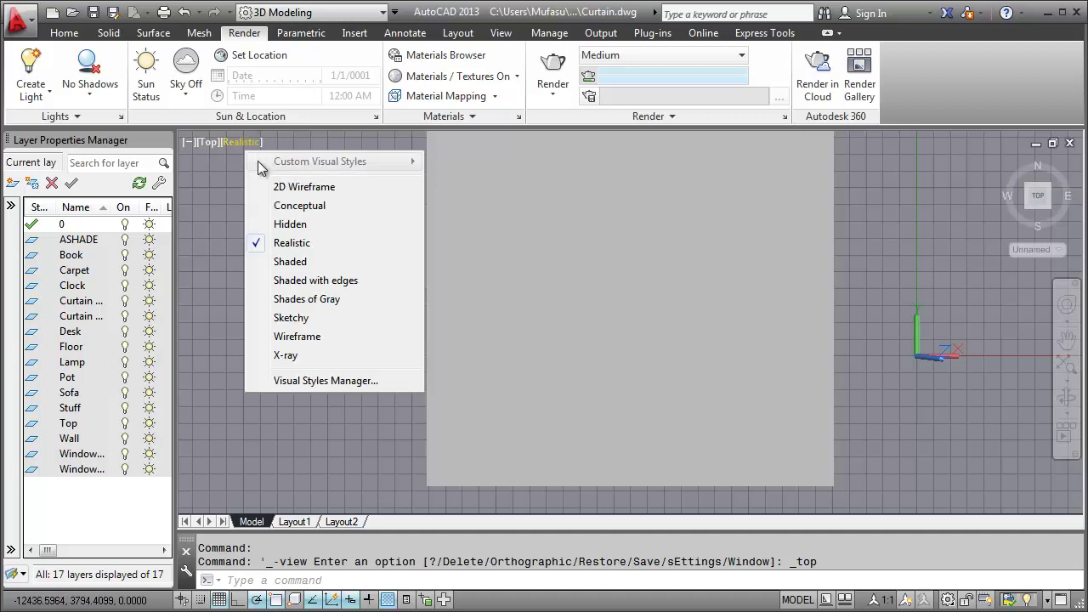
left_click(284, 186)
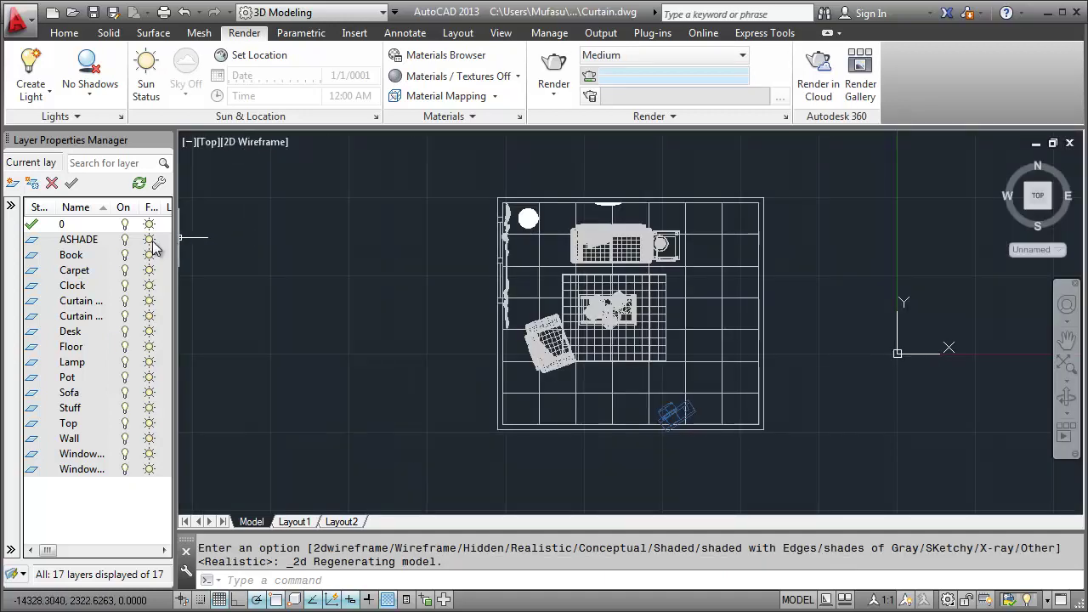
left_click_drag(155, 247, 149, 468)
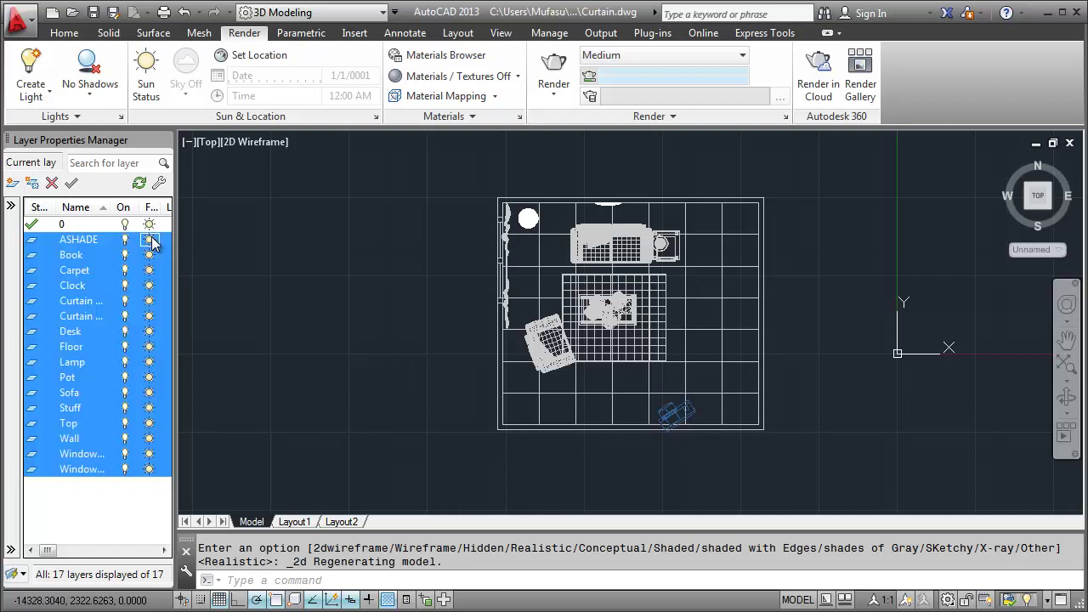
left_click(135, 492)
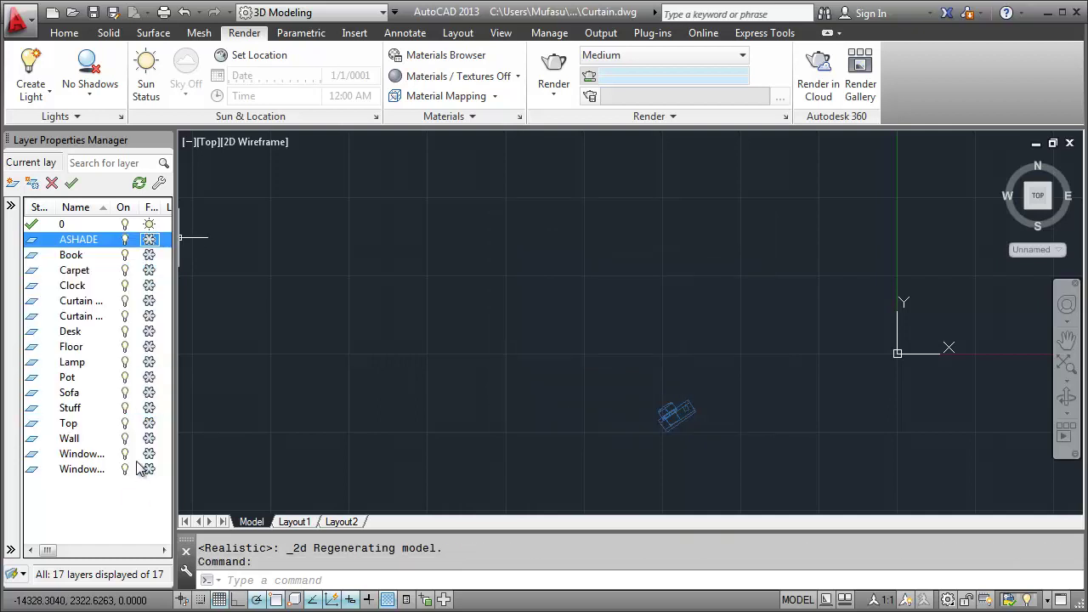
left_click(149, 331)
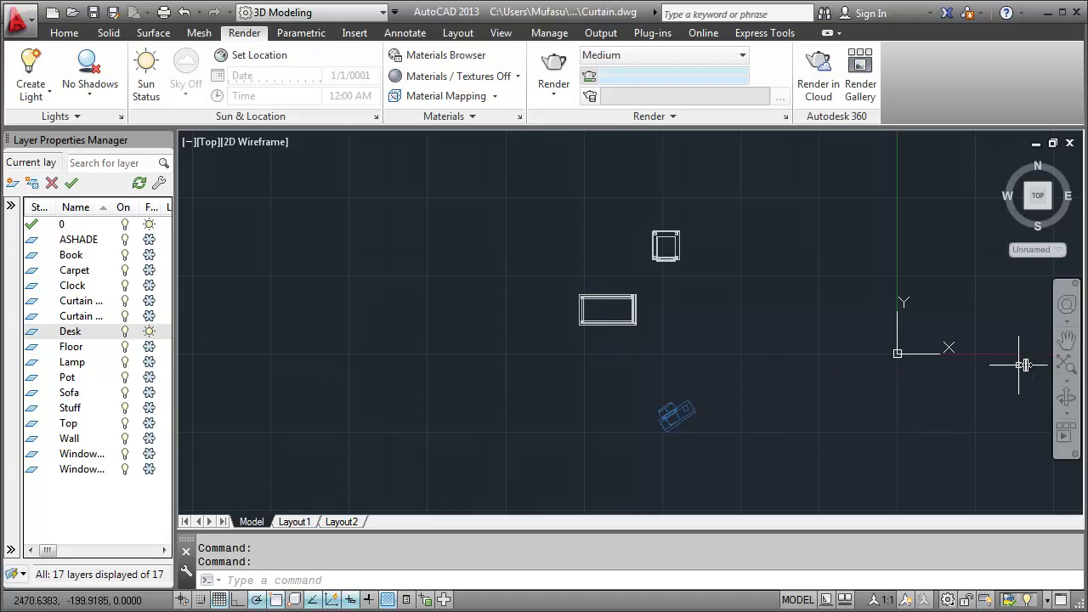
Orbit, zoom and pan to an oblique 3D view of the desk.
left_click(1067, 396)
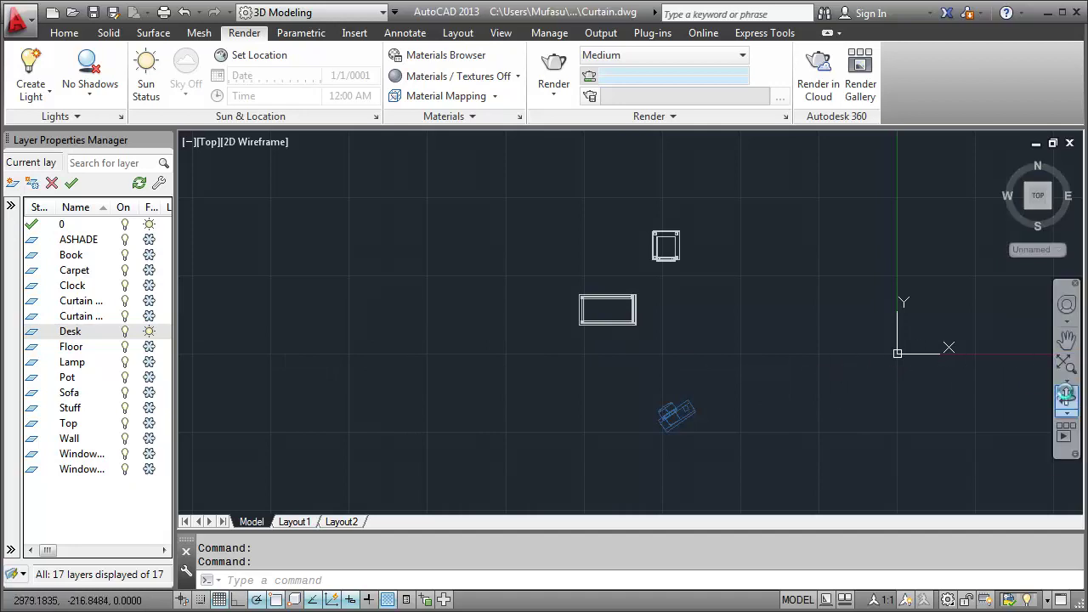
scroll(656, 272, "up", 2)
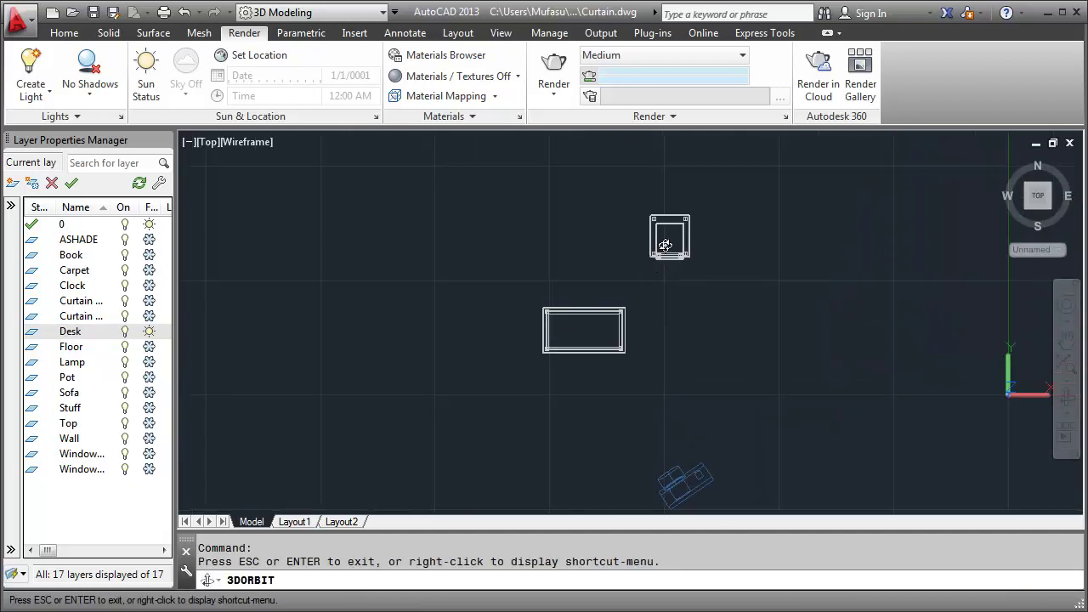
scroll(656, 289, "up", 1)
scroll(656, 302, "up", 2)
scroll(656, 314, "up", 1)
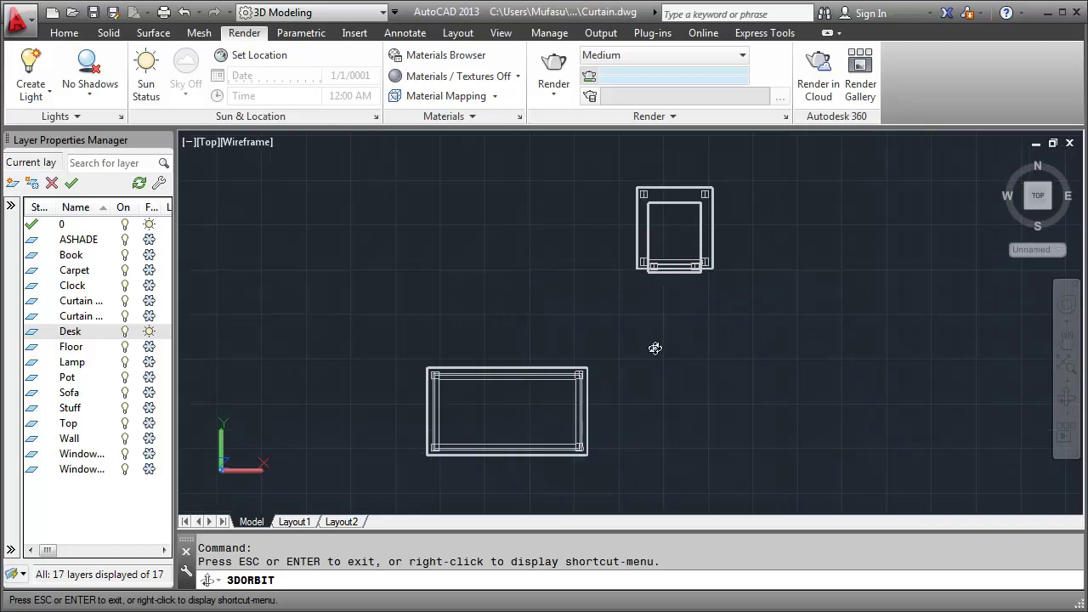
mouse_move(652, 349)
left_mouse_down()
mouse_move(641, 335)
mouse_move(624, 464)
left_mouse_up()
scroll(599, 476, "up", 1)
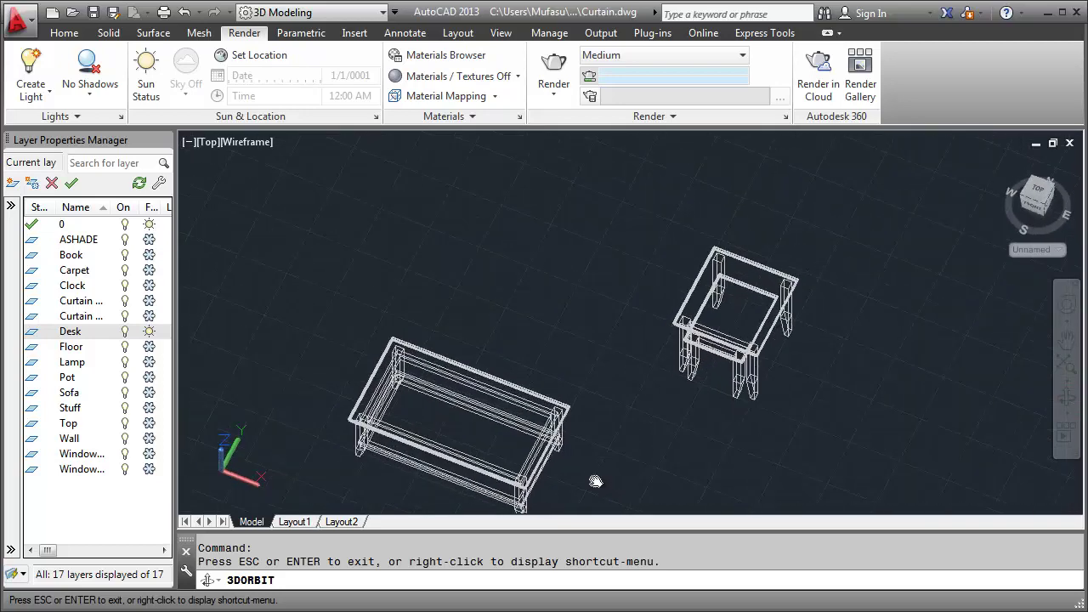
scroll(583, 479, "up", 1)
left_click(1065, 340)
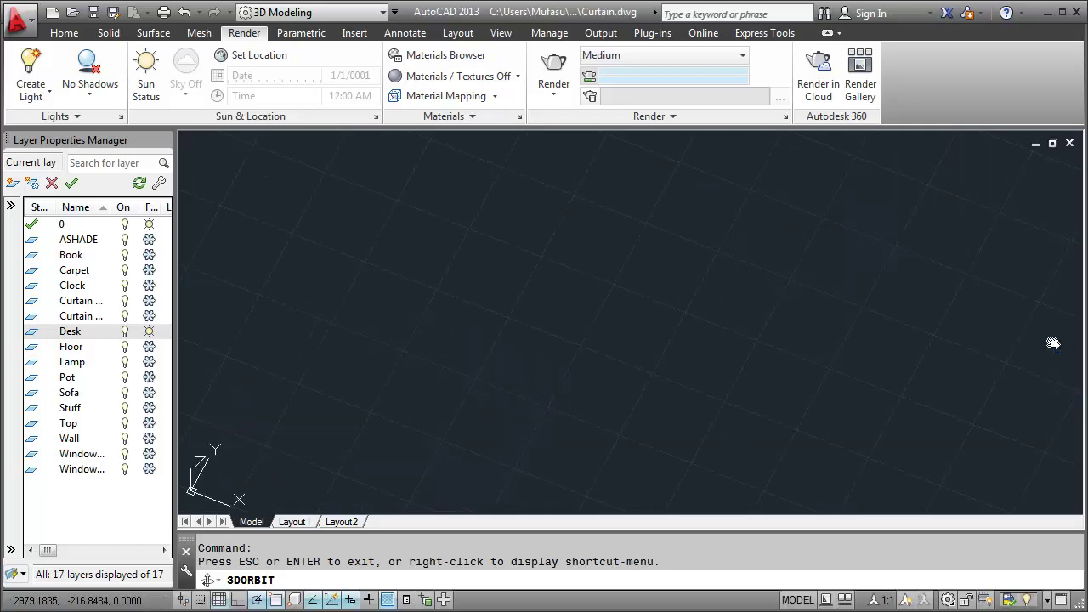
mouse_move(748, 359)
left_mouse_down()
mouse_move(768, 345)
mouse_move(776, 353)
left_mouse_up()
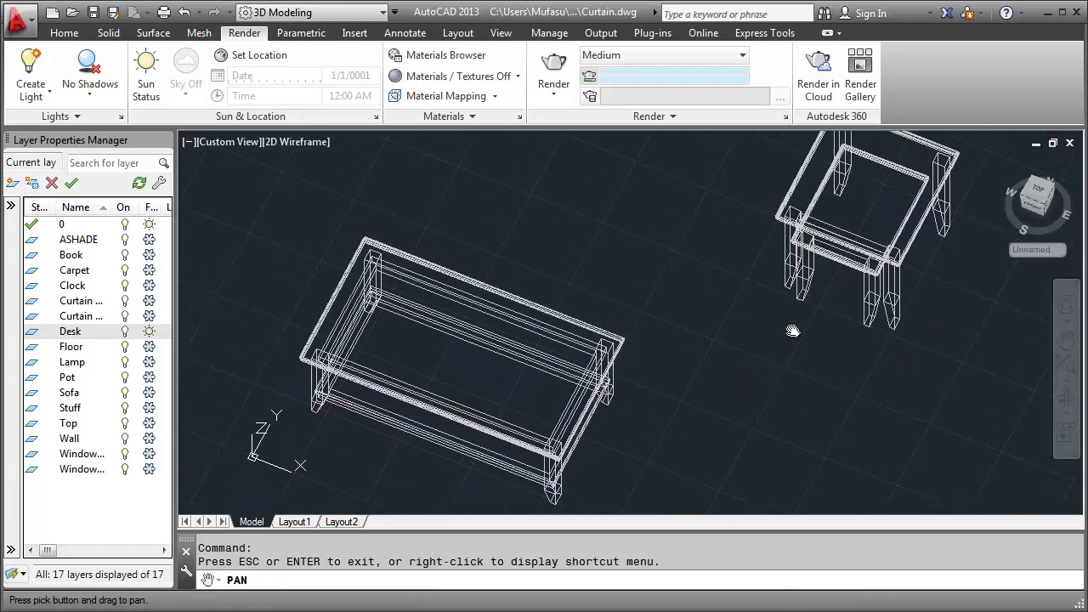
scroll(566, 340, "up", 2)
scroll(580, 348, "up", 3)
scroll(580, 349, "up", 2)
scroll(579, 348, "down", 3)
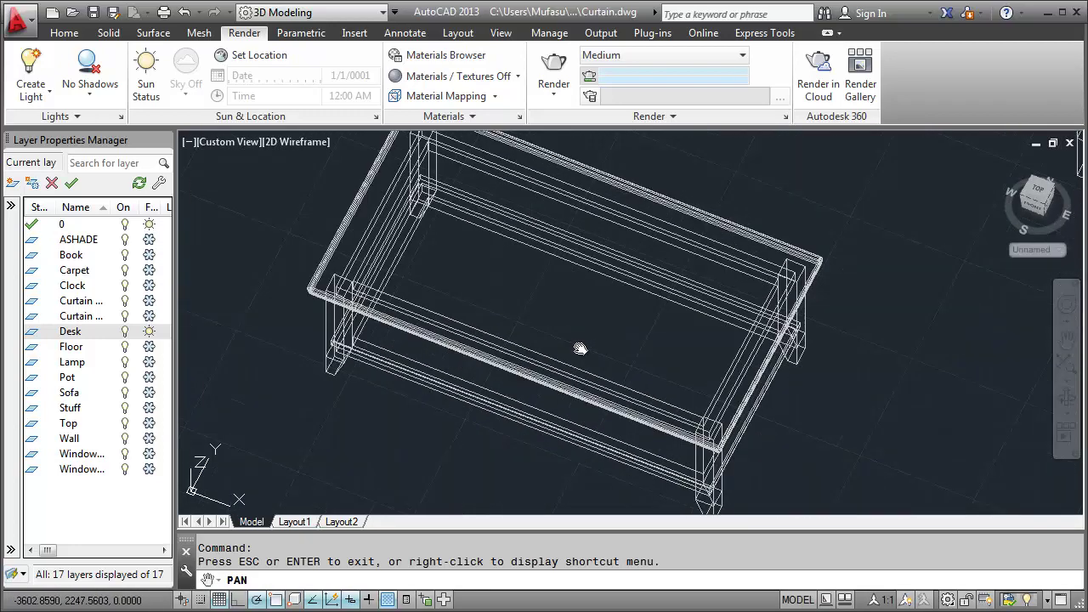
scroll(611, 354, "down", 2)
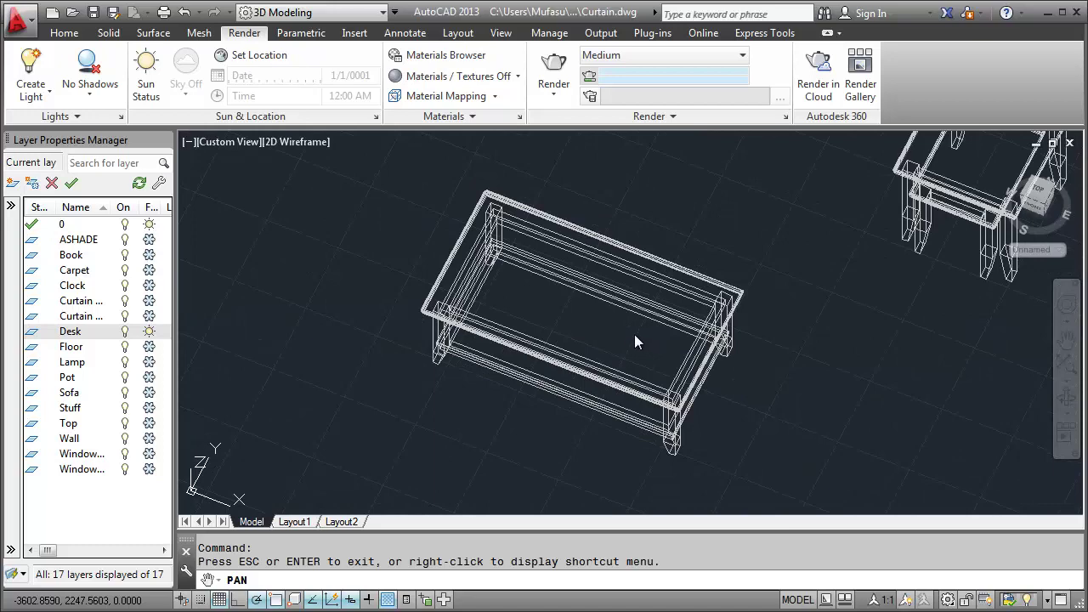
right_click(634, 334)
left_click(656, 344)
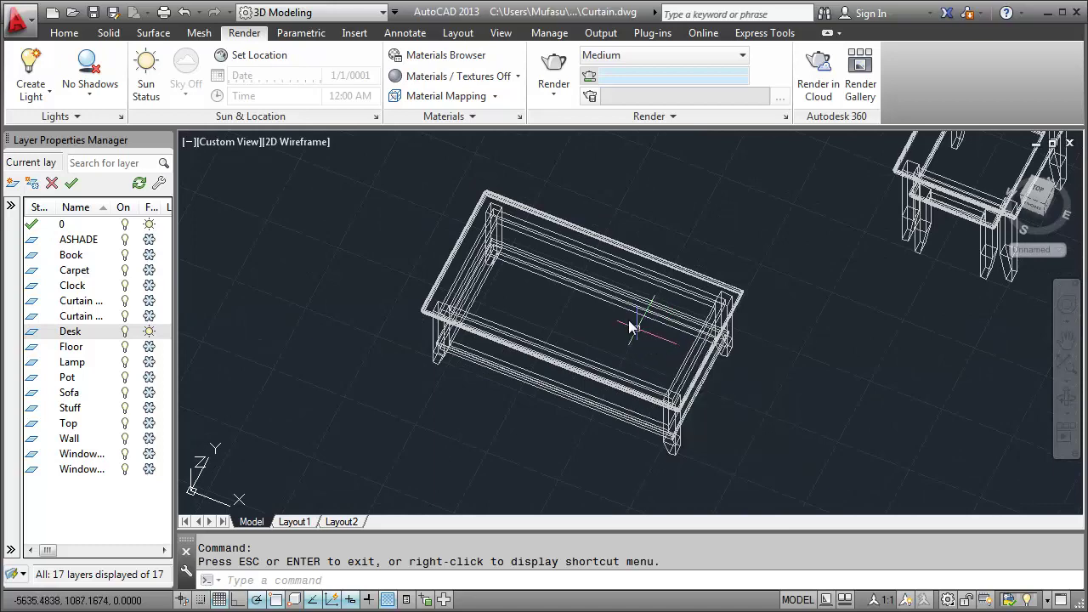
Make two duplicates of the Global material in the Materials Browser.
left_click(459, 57)
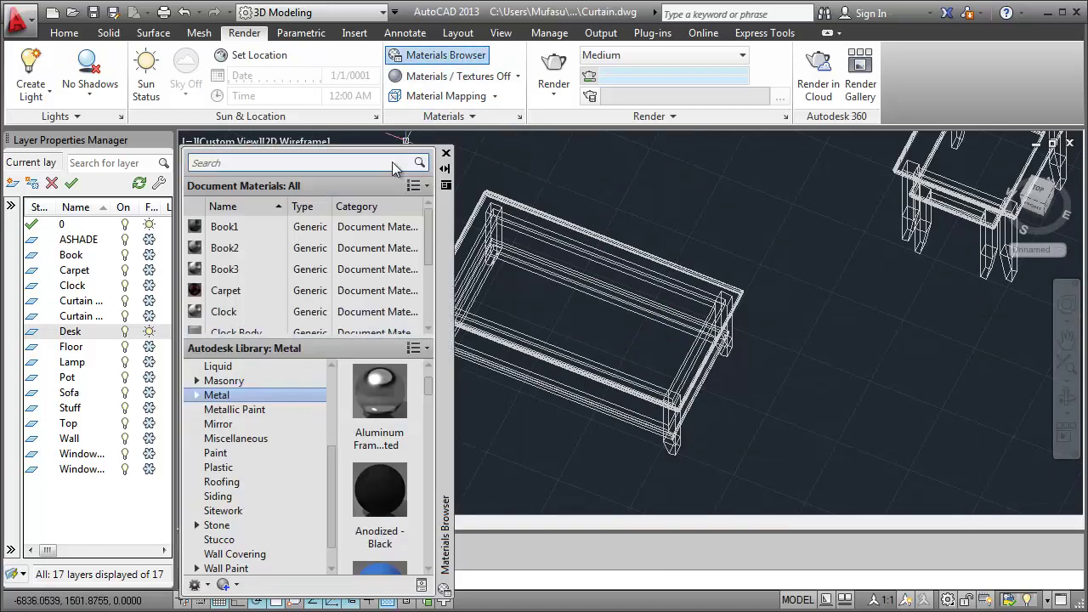
left_click_drag(431, 254, 431, 314)
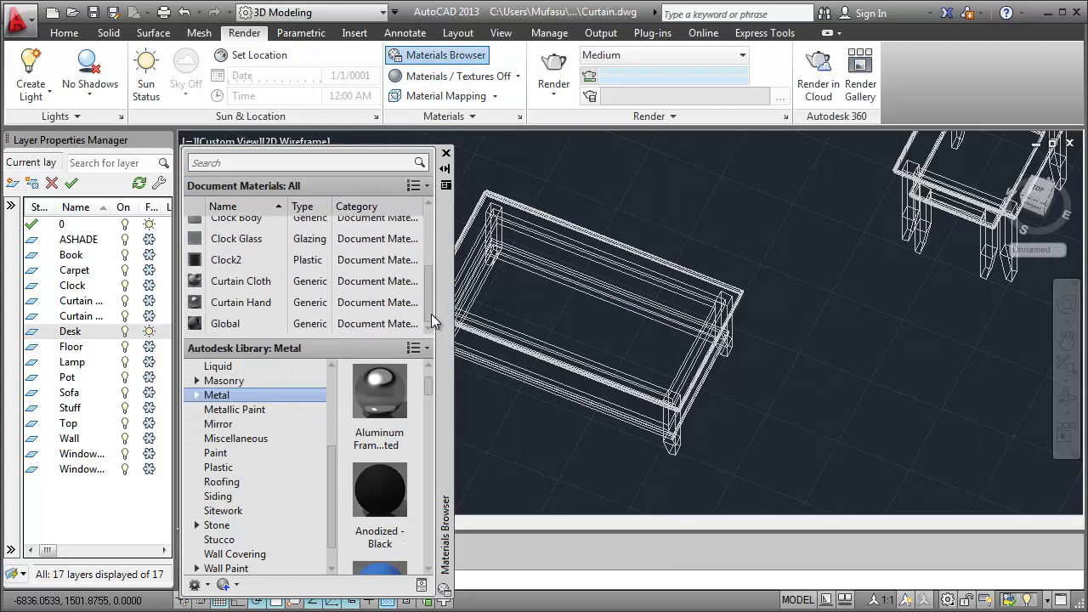
right_click(258, 324)
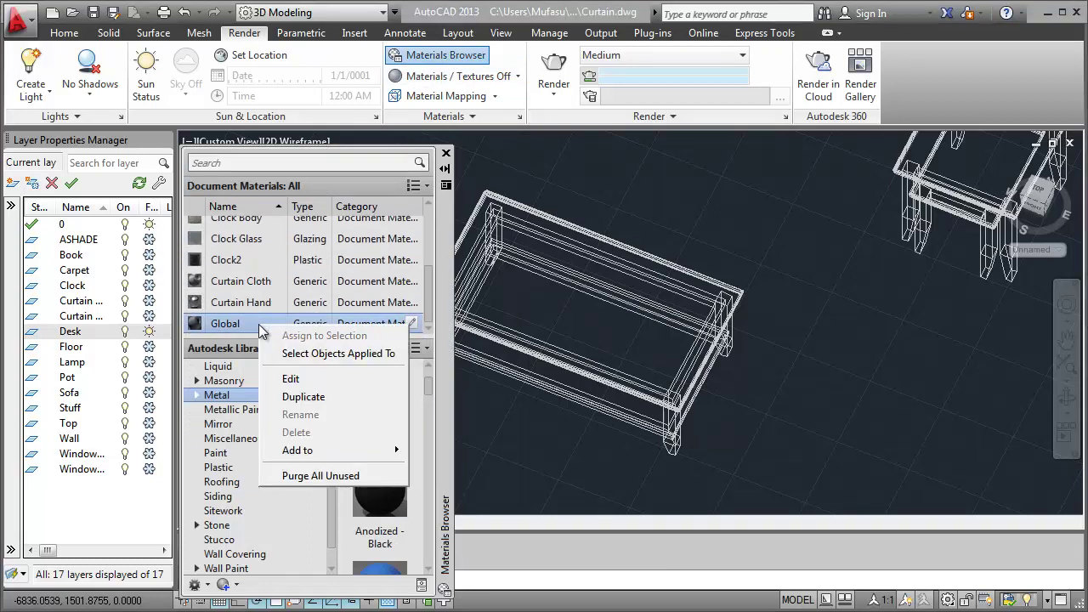
left_click(298, 399)
right_click(242, 299)
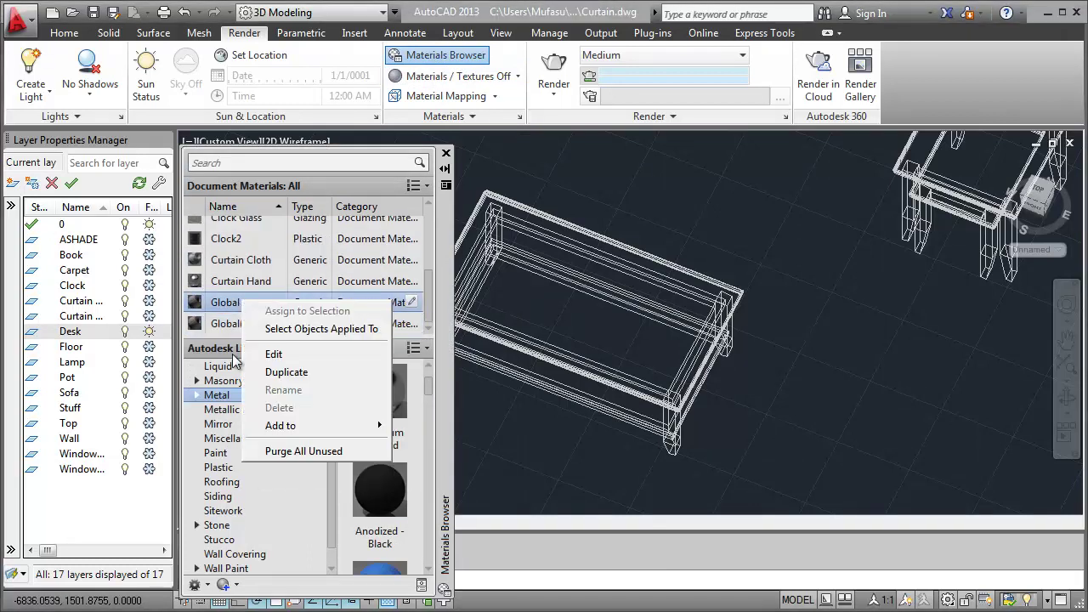
left_click(287, 371)
Rename the copies Global(1) and Global(2) to Desk 1 and Desk 2.
right_click(245, 304)
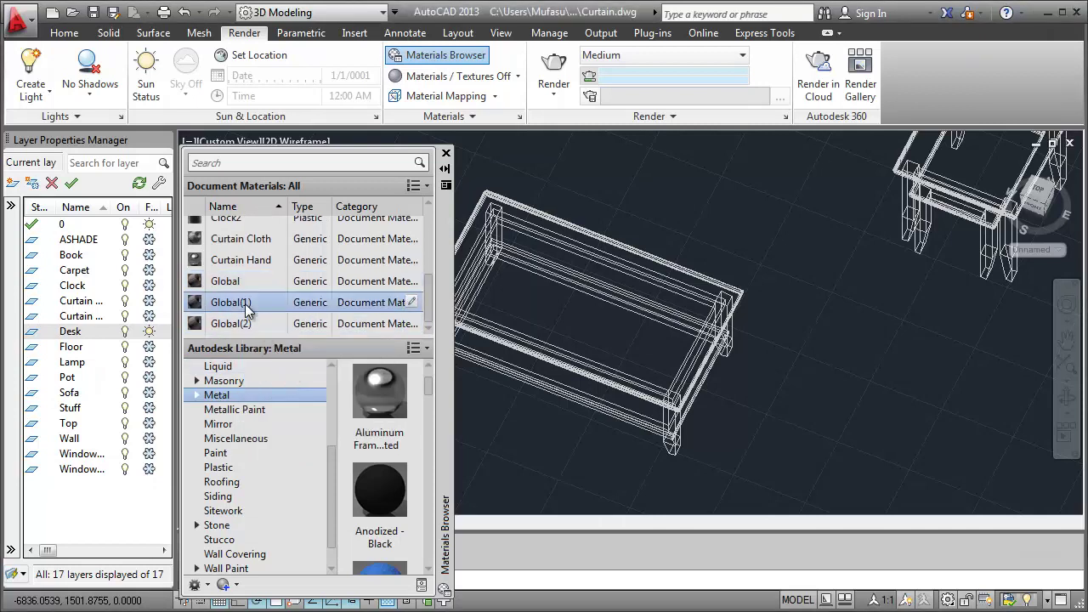
left_click(273, 397)
type("Desk 1")
right_click(254, 325)
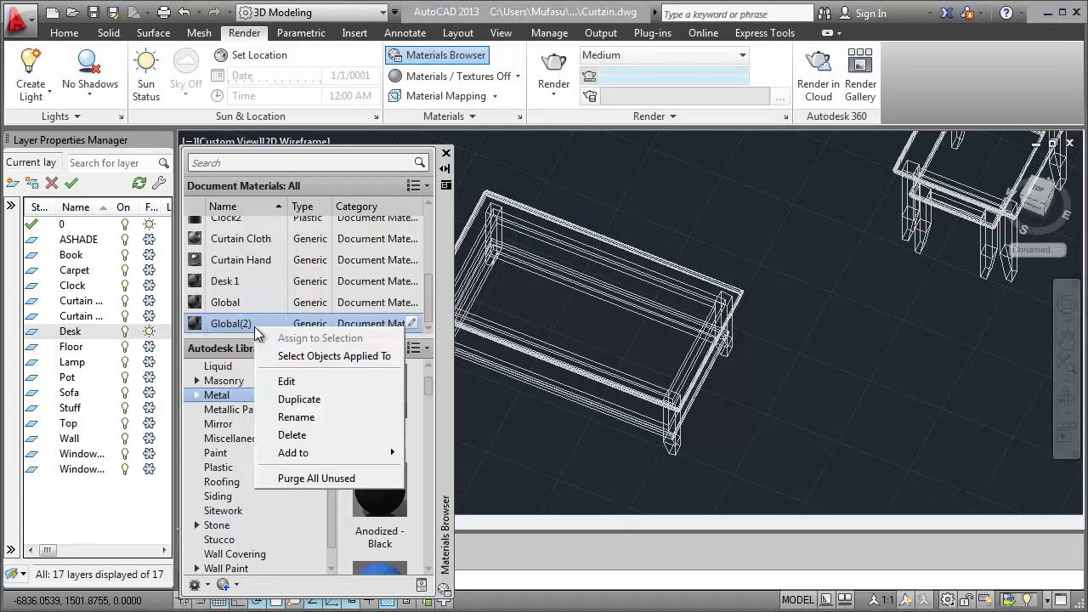
left_click(289, 416)
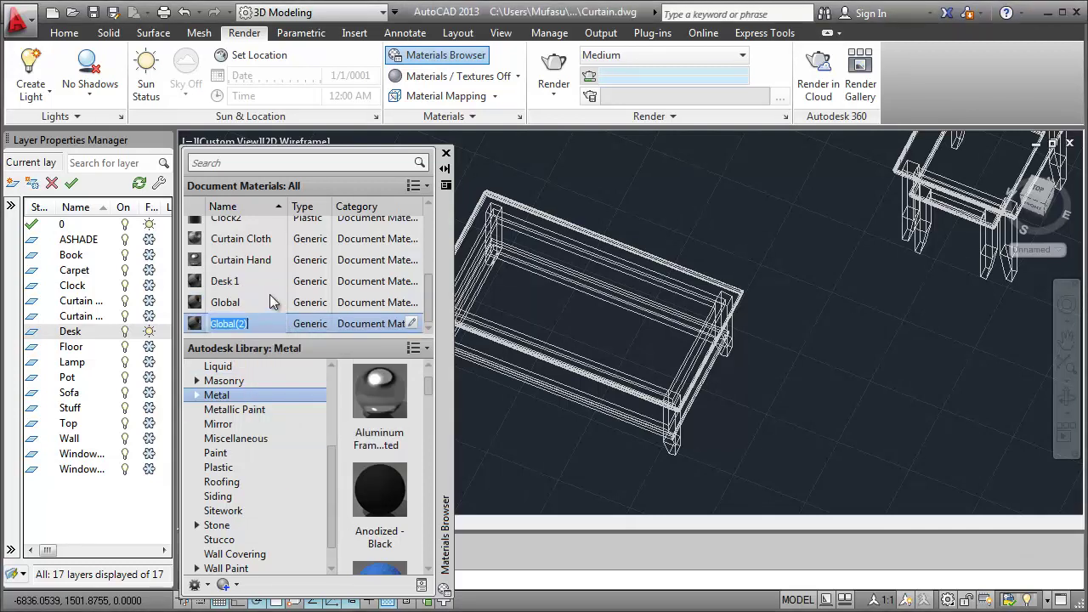
type("Desk 2")
left_click(266, 281)
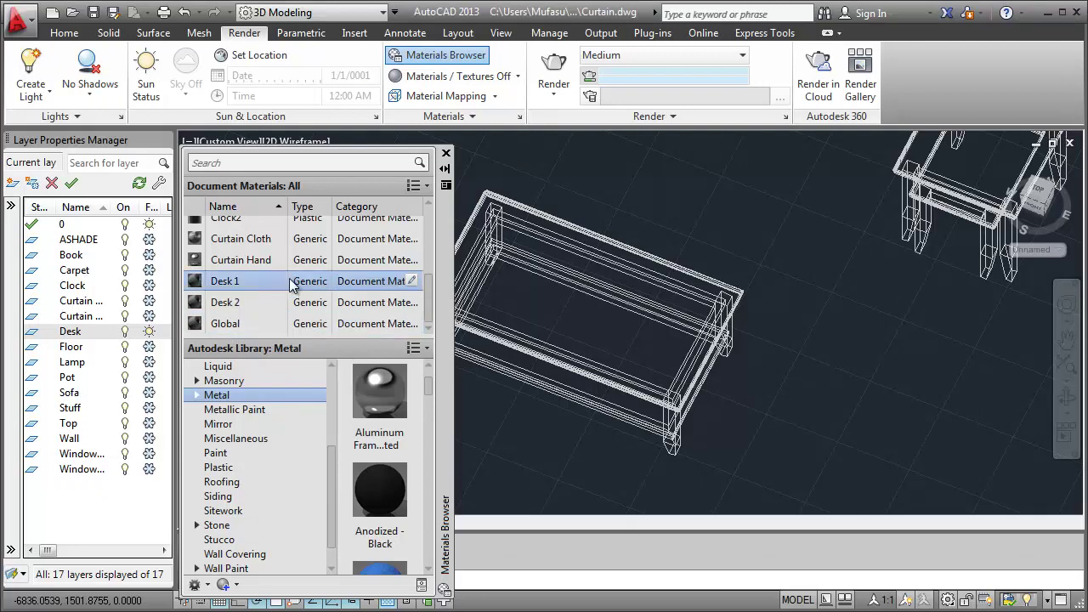
Give Desk 1 the cherry wood image texture with a 700 sample size.
double_click(323, 286)
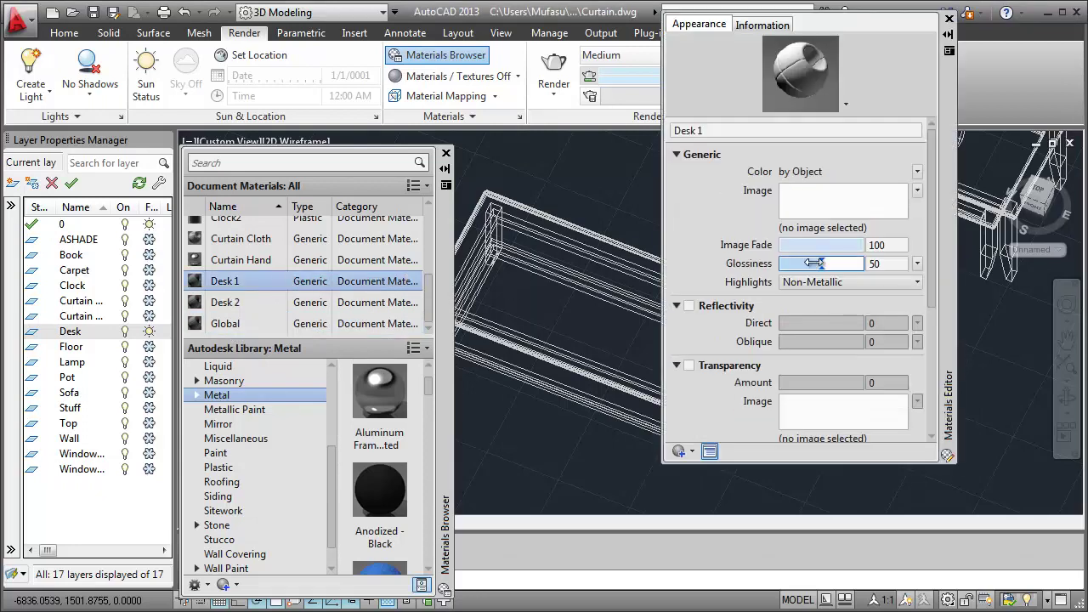
left_click(826, 227)
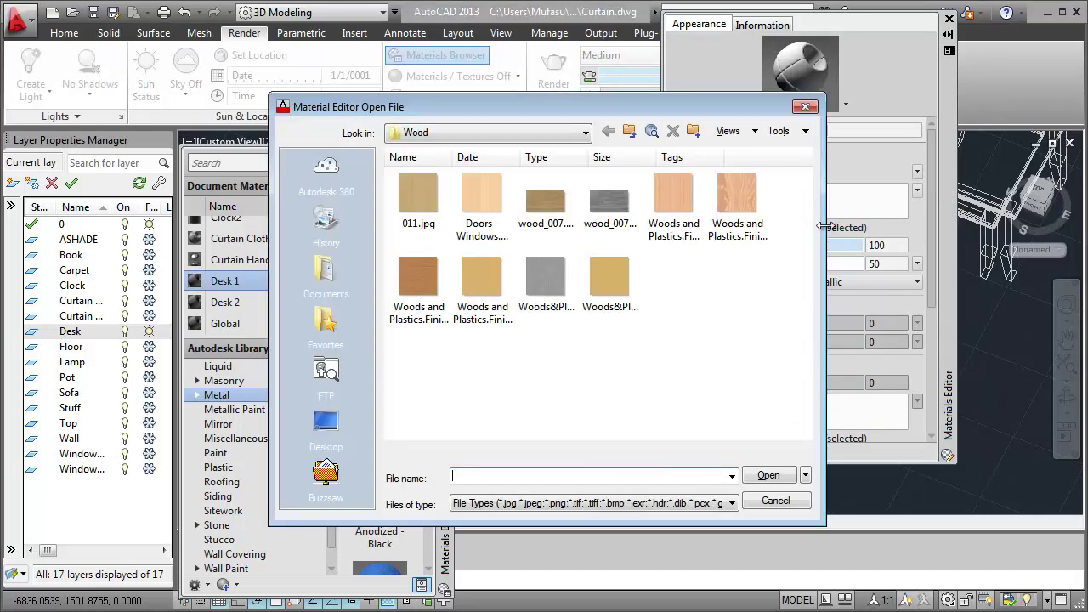
left_click(690, 223)
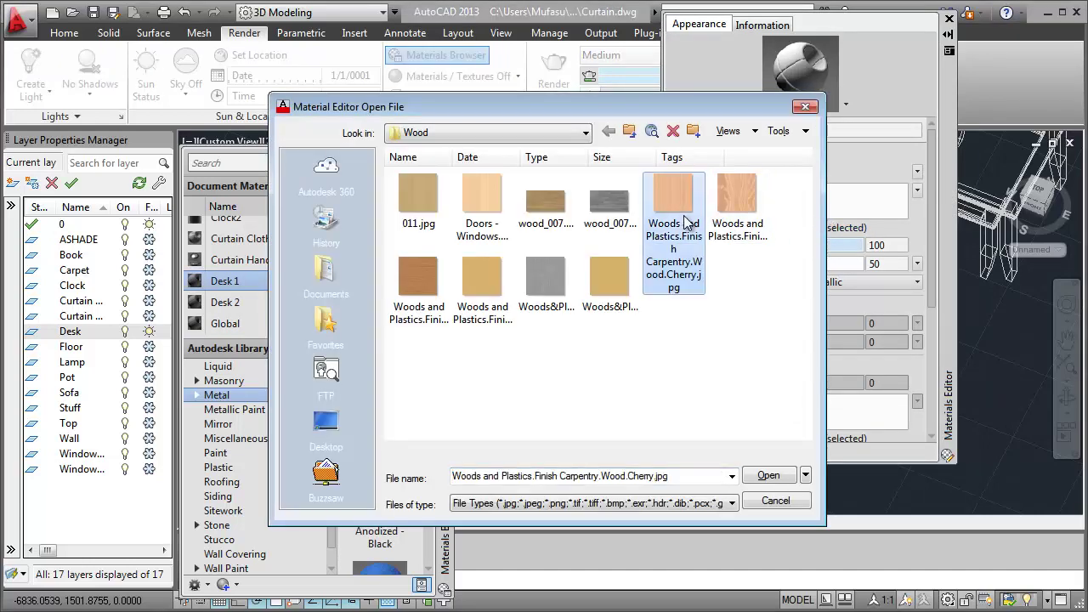
left_click(770, 474)
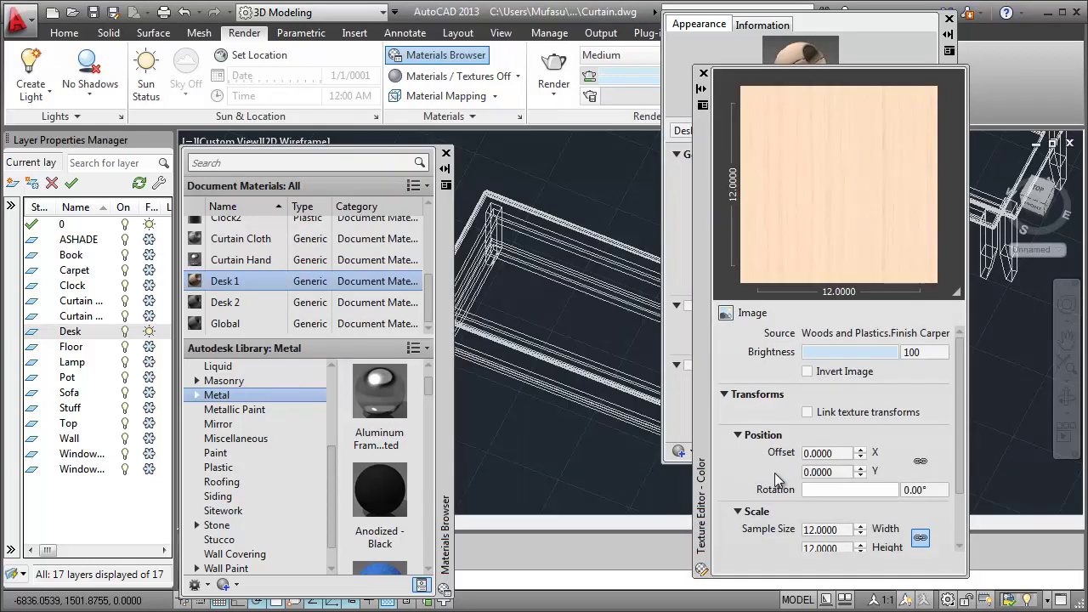
left_click(825, 529)
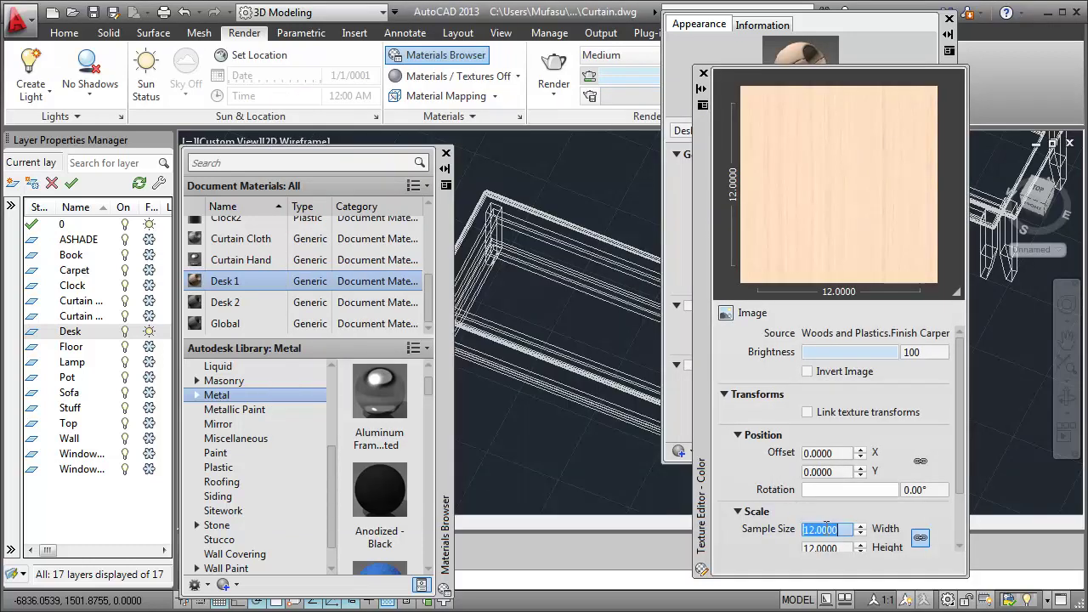
type("7")
key("Tab")
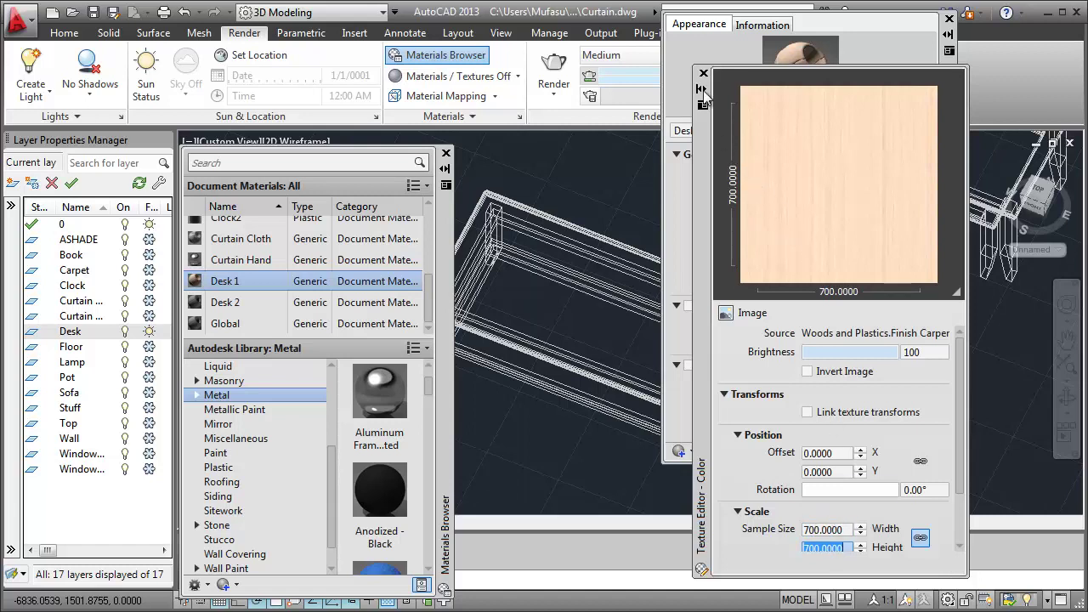
left_click(703, 73)
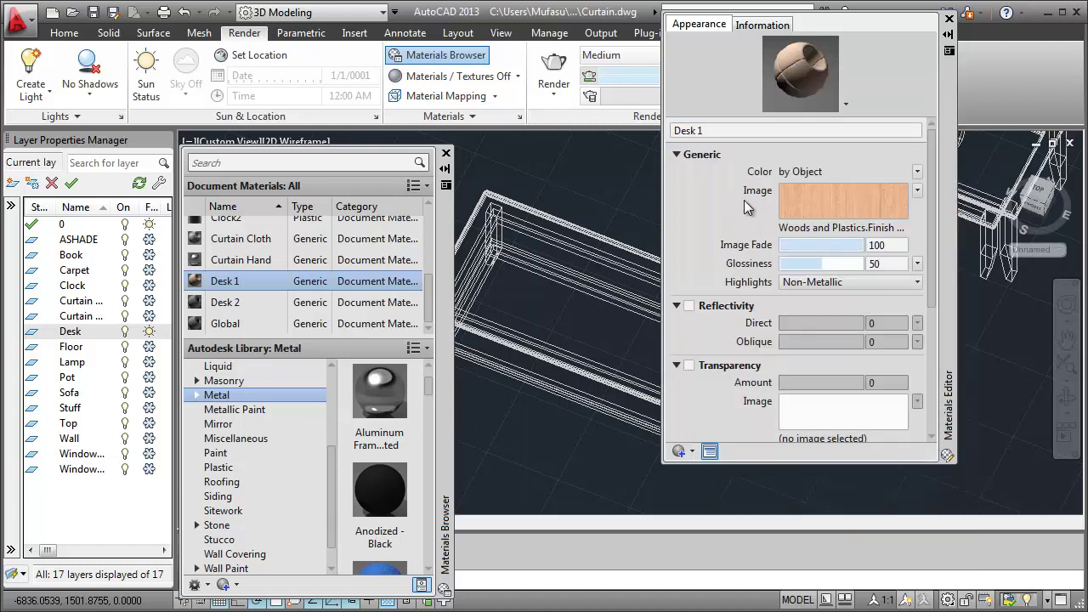
Enable Desk 1 reflectivity with direct and oblique values of 10.
left_click(690, 307)
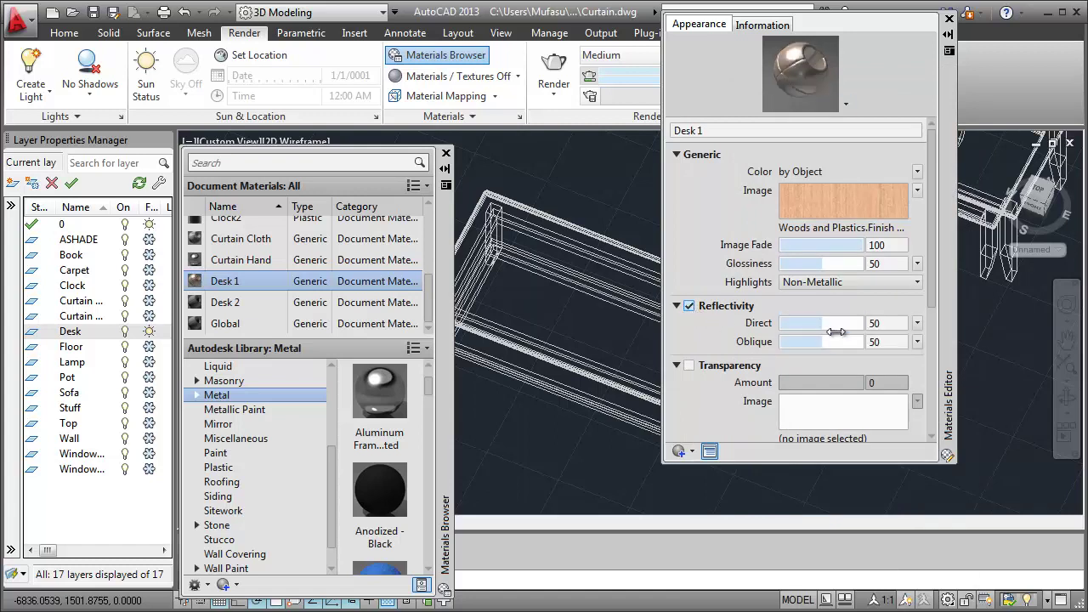
left_click_drag(797, 323, 792, 323)
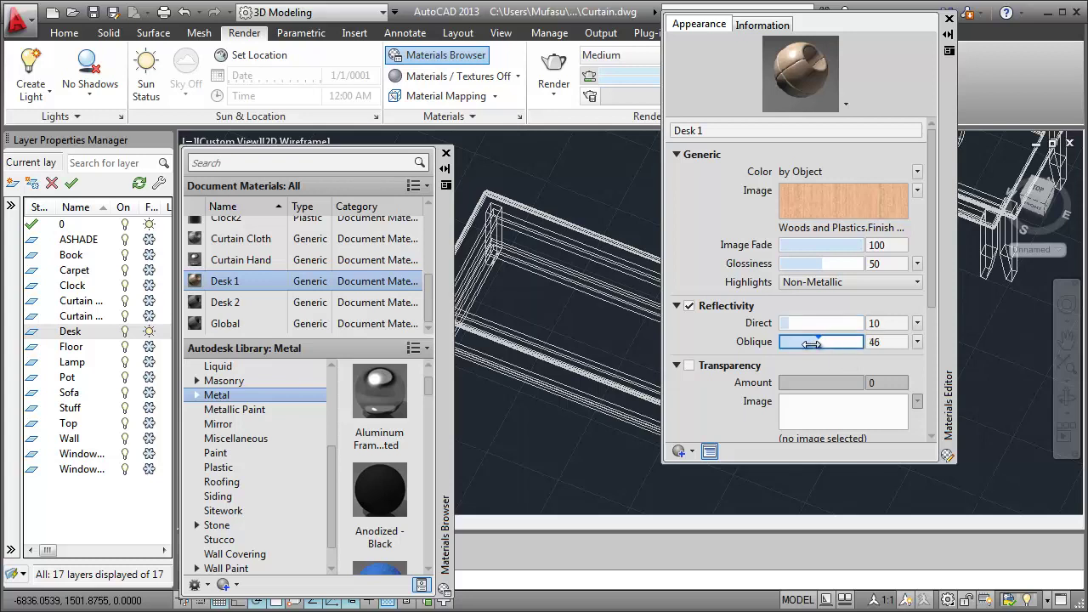
left_click_drag(818, 341, 795, 342)
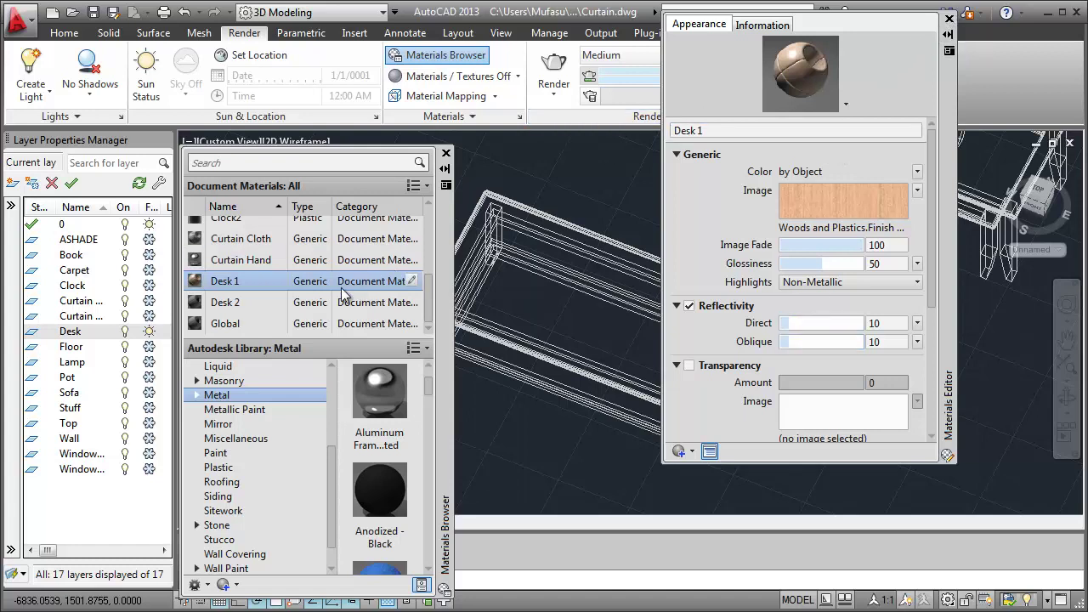
left_click(316, 301)
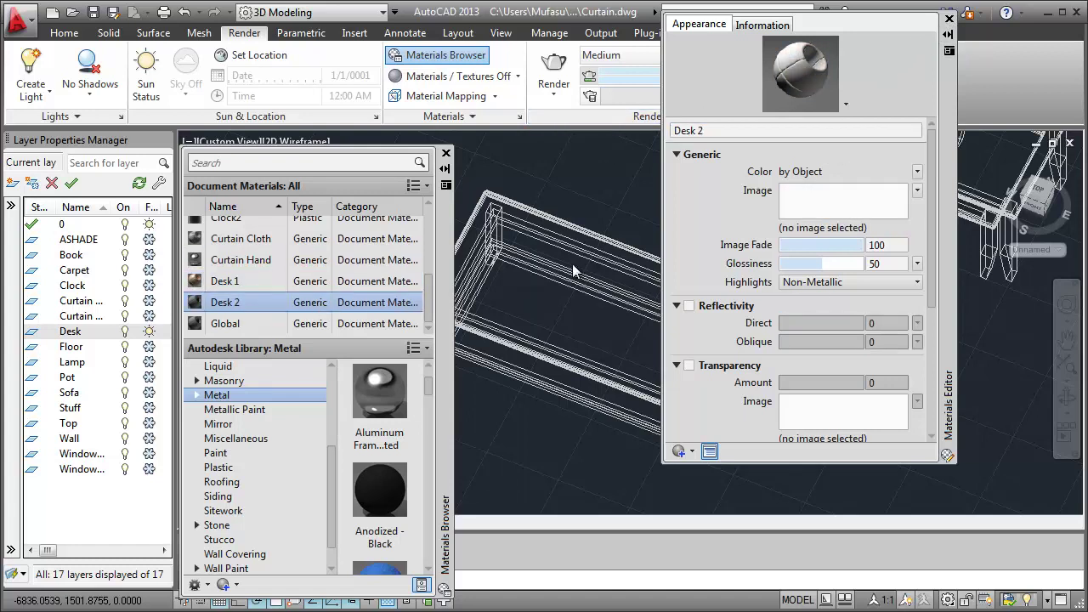
Give Desk 2 the hickory wood image texture with a 700 sample size.
left_click(803, 229)
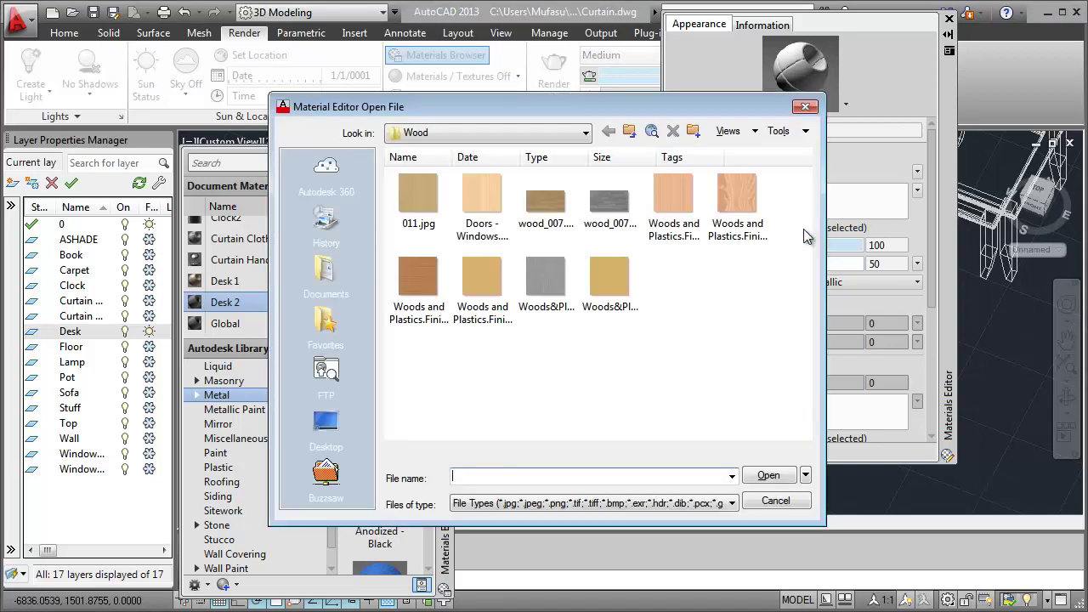
left_click(734, 204)
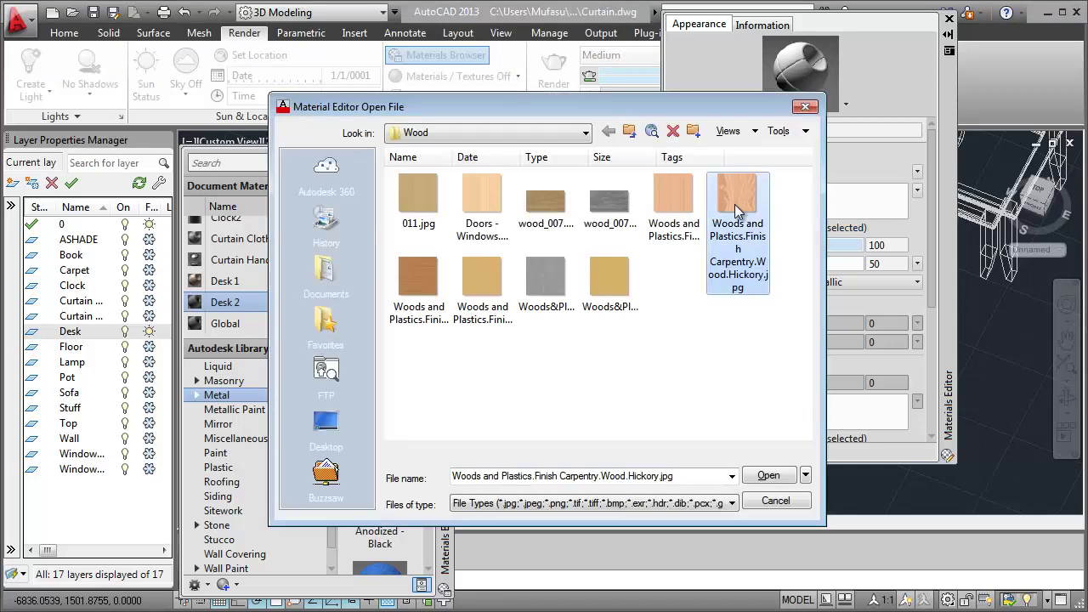
left_click(768, 475)
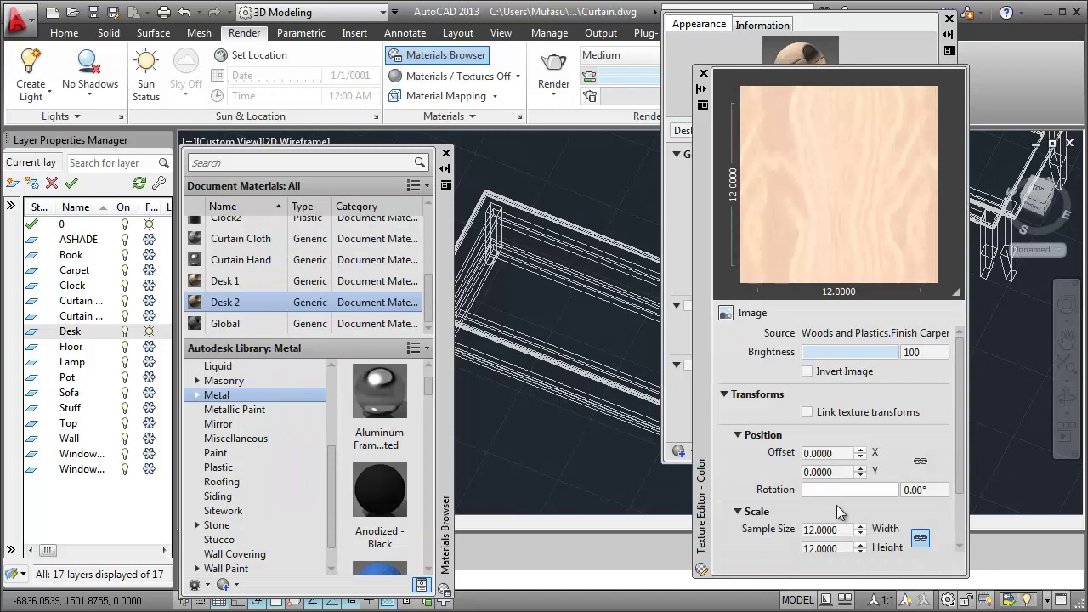
left_click(846, 528)
type("7")
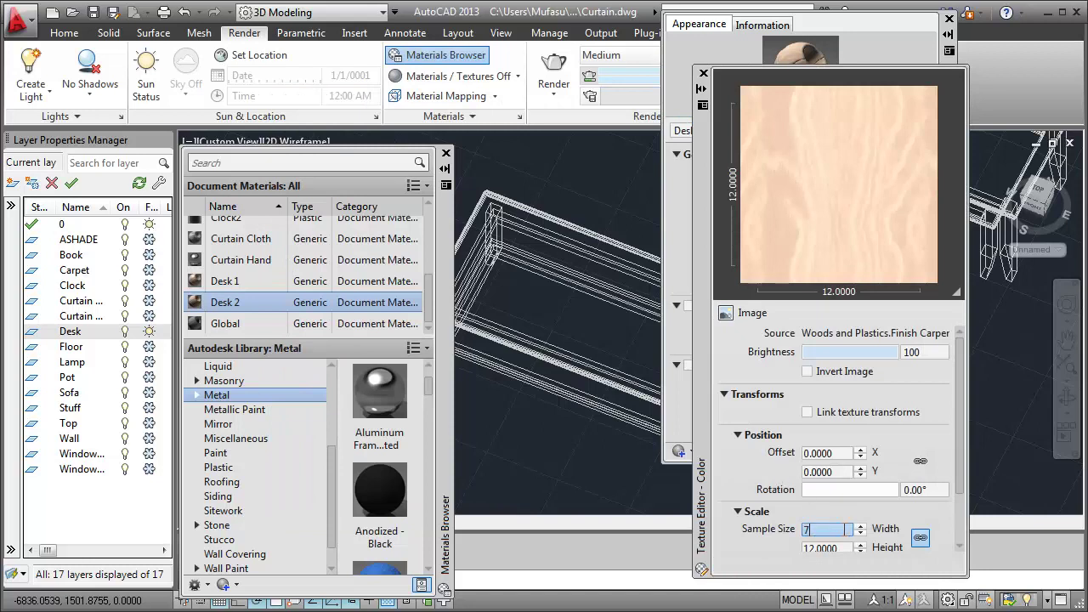
left_click(844, 547)
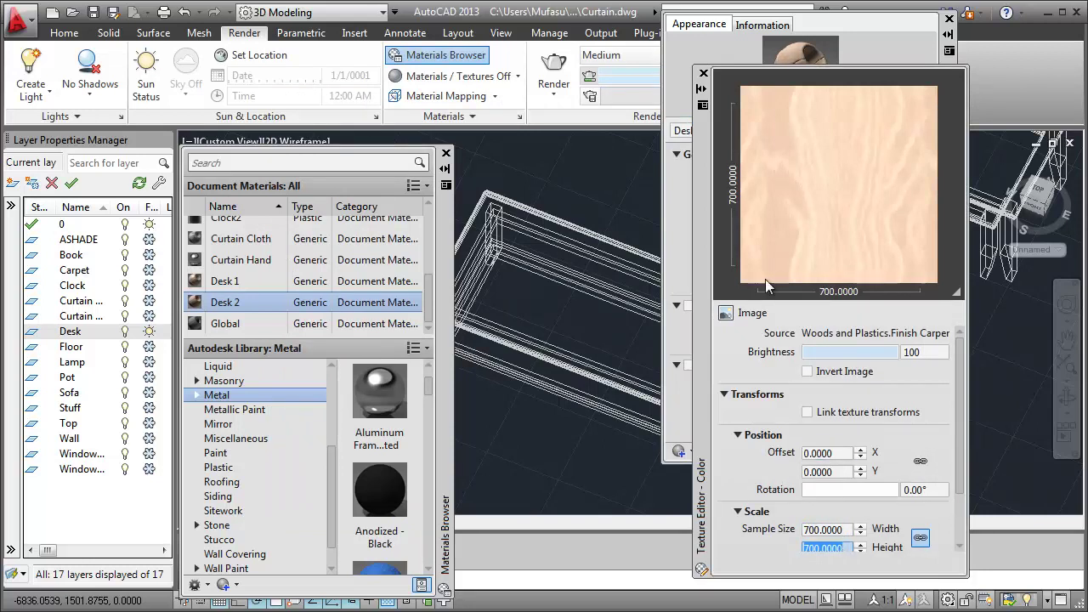
left_click(703, 74)
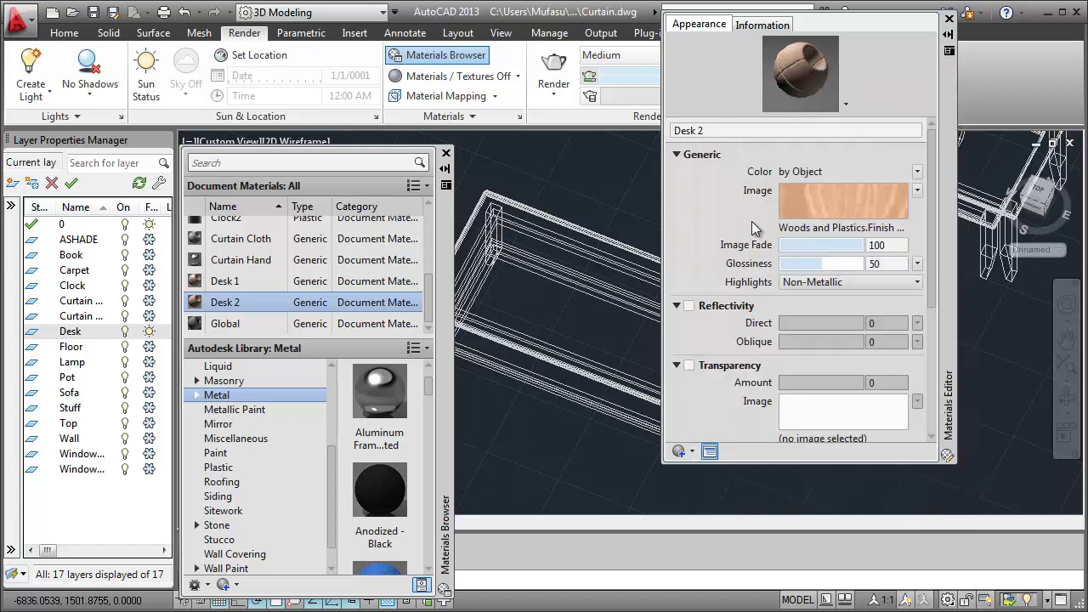
Enable Desk 2 reflectivity at 10 direct and 10 oblique, then close the editor.
left_click(689, 306)
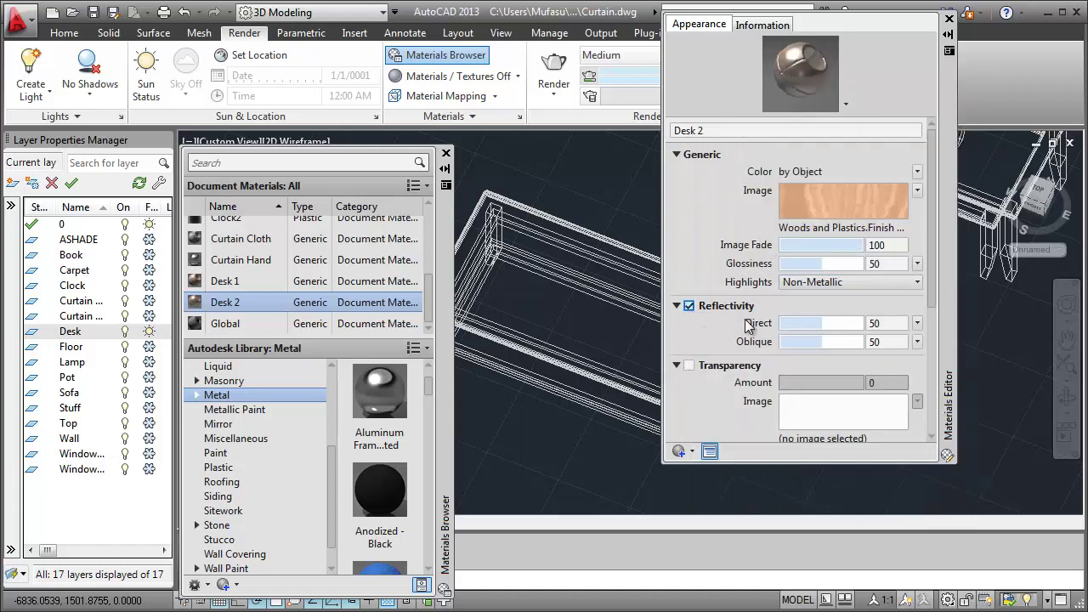
left_click_drag(819, 324, 800, 325)
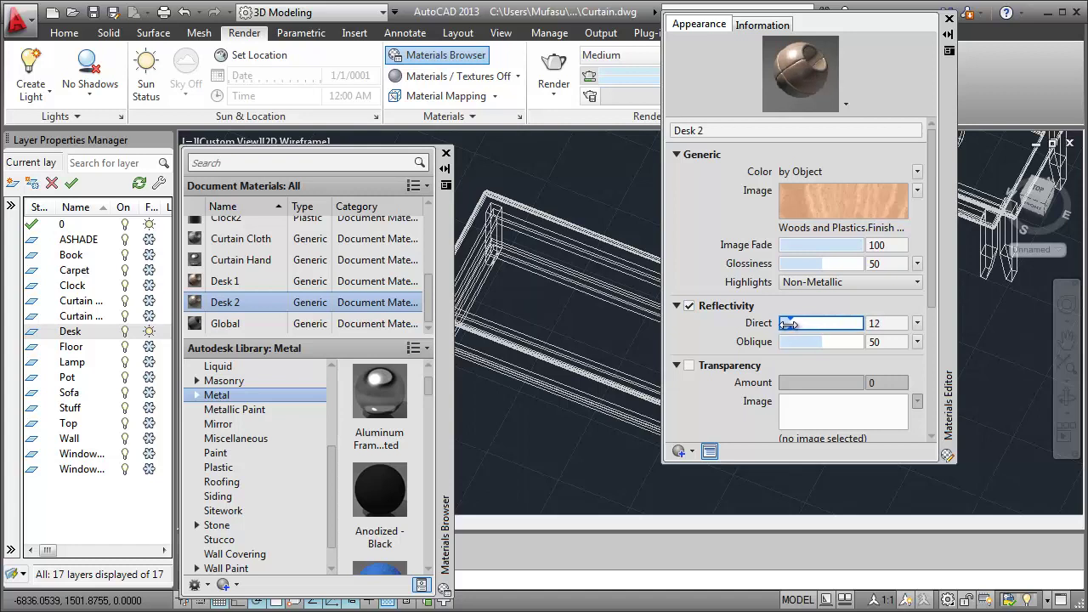
left_click_drag(821, 342, 791, 344)
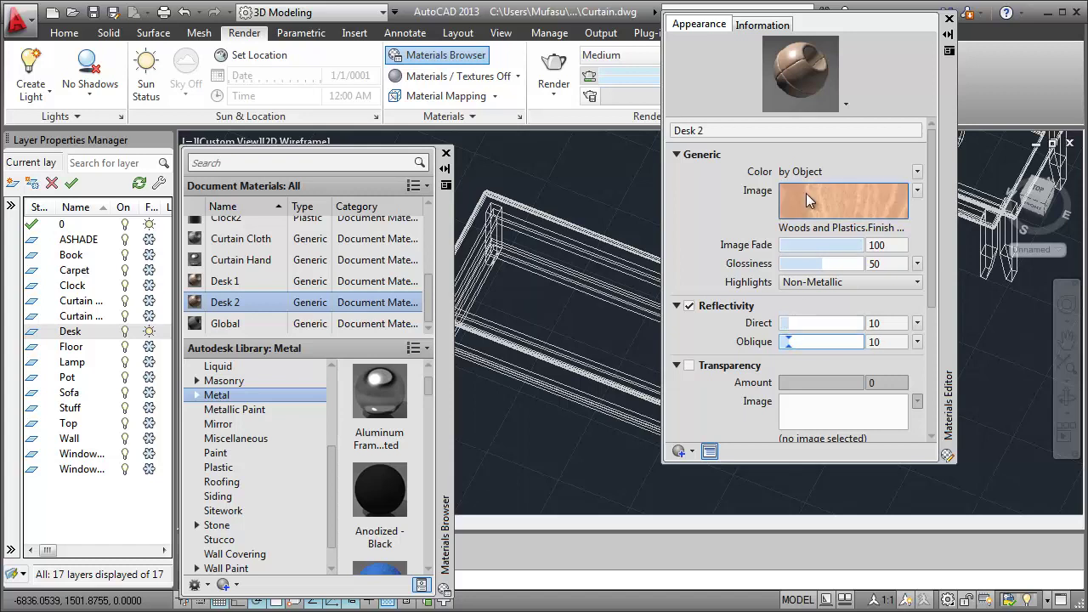
left_click(950, 18)
Frame a front view of the coffee table and switch the viewport to Realistic.
left_click(1066, 340)
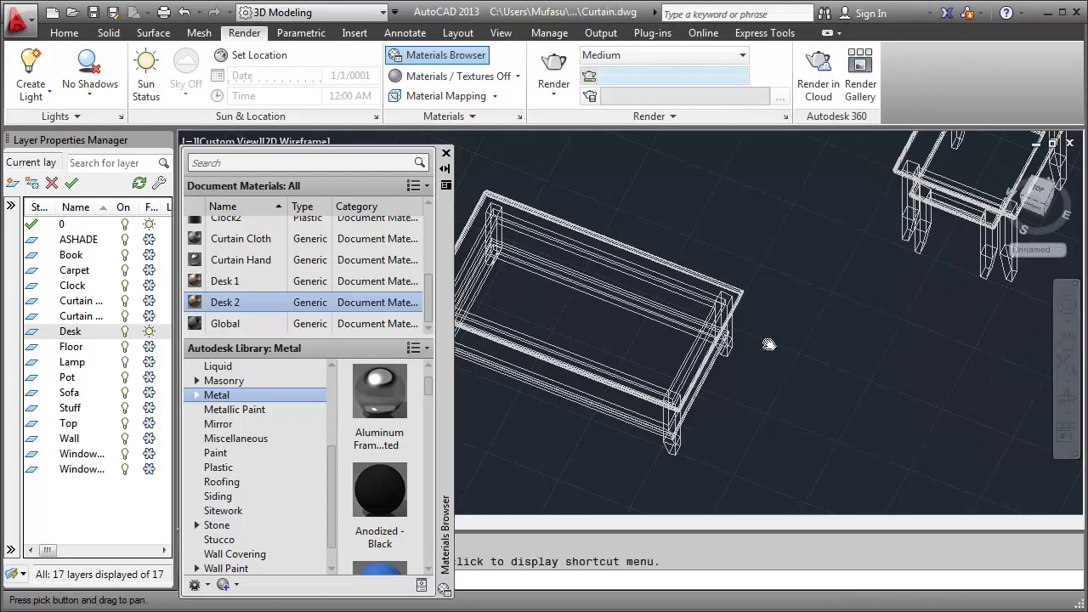
left_click_drag(769, 345, 888, 357)
left_click(782, 411)
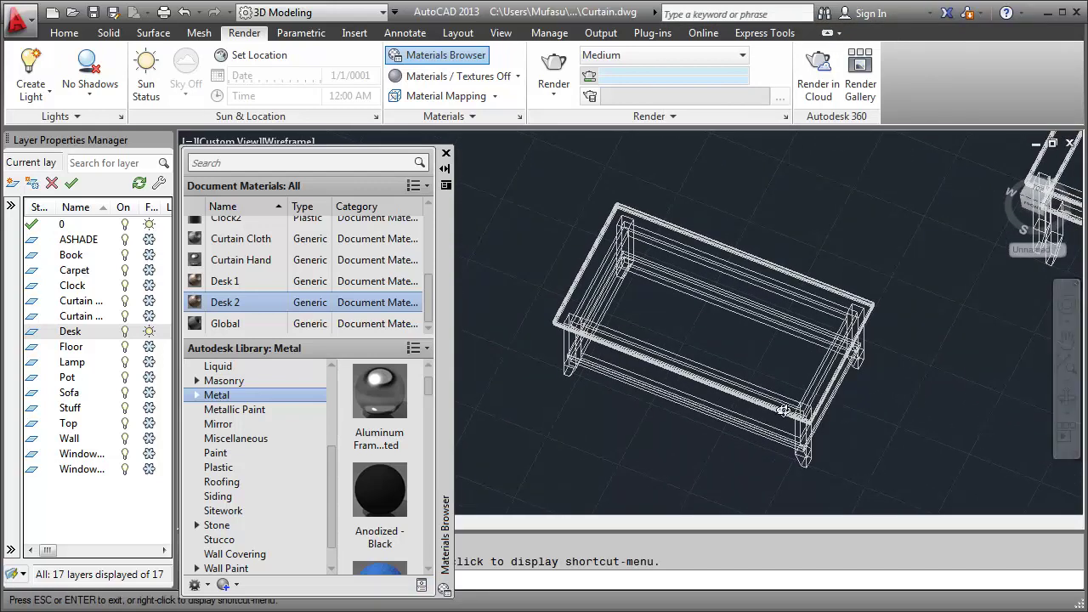
mouse_move(725, 399)
left_mouse_down()
mouse_move(777, 343)
mouse_move(760, 298)
left_mouse_up()
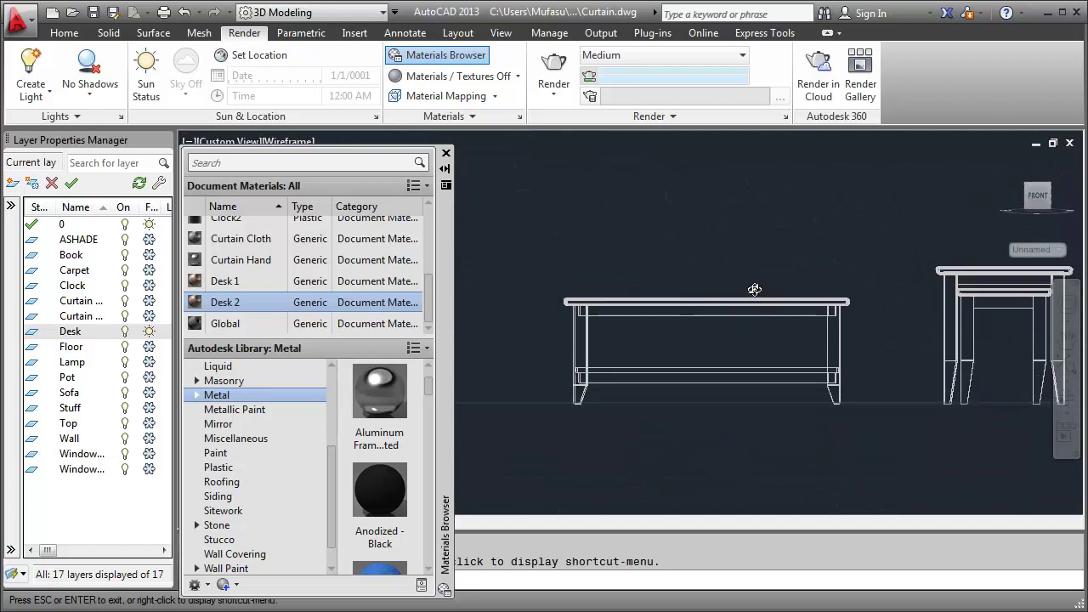
scroll(698, 268, "up", 2)
right_click(697, 235)
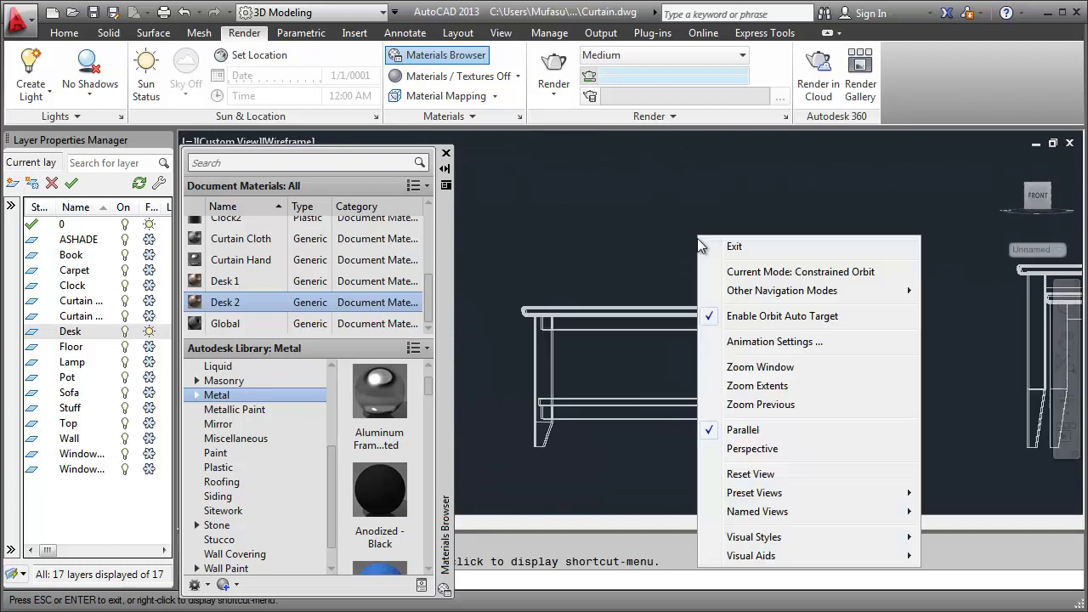
left_click(725, 244)
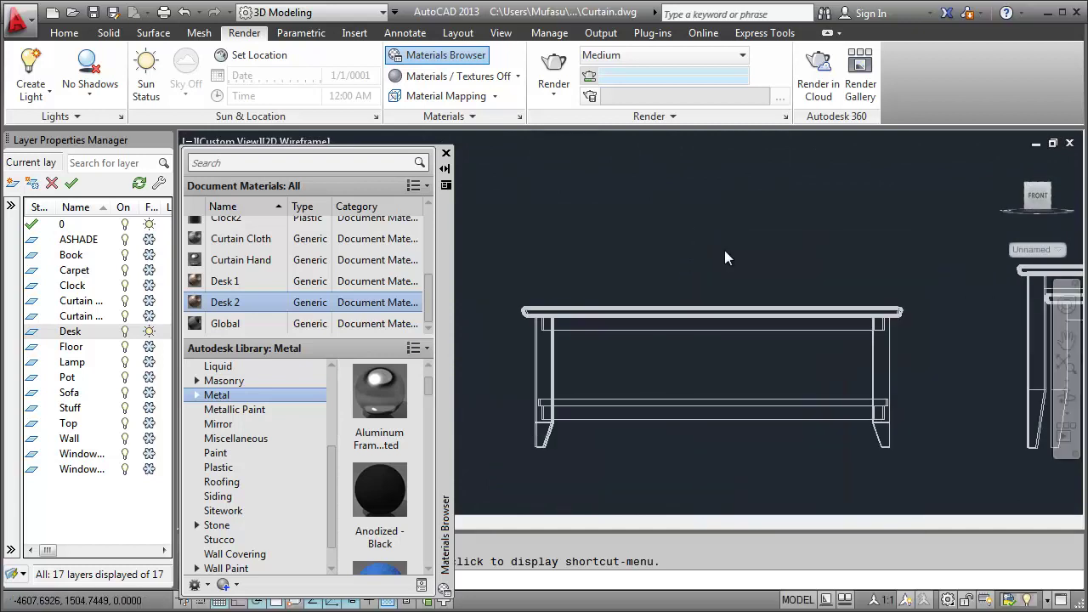
left_click(293, 141)
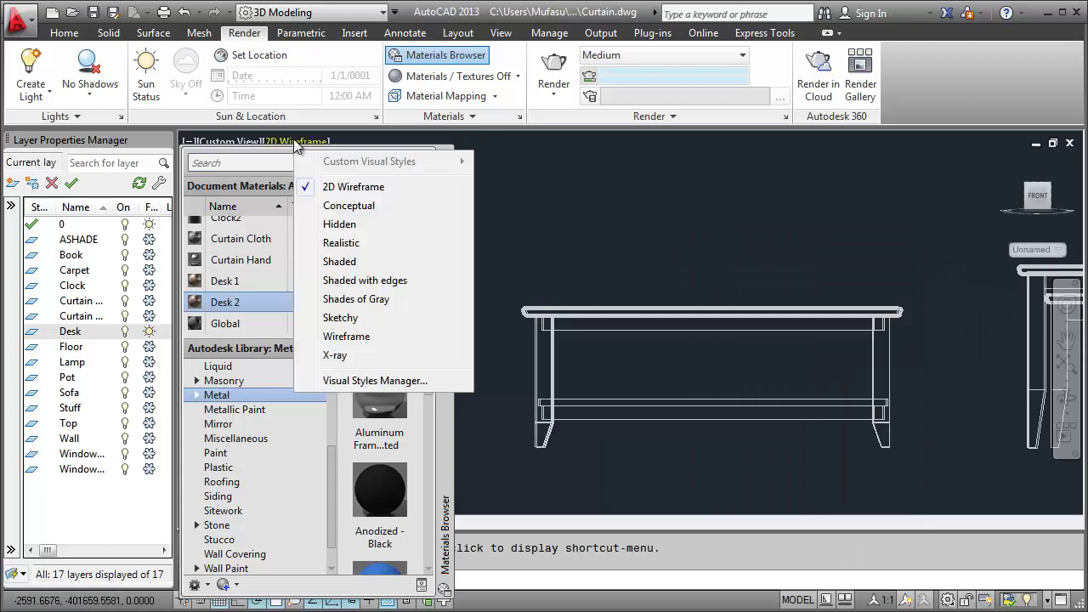
left_click(341, 243)
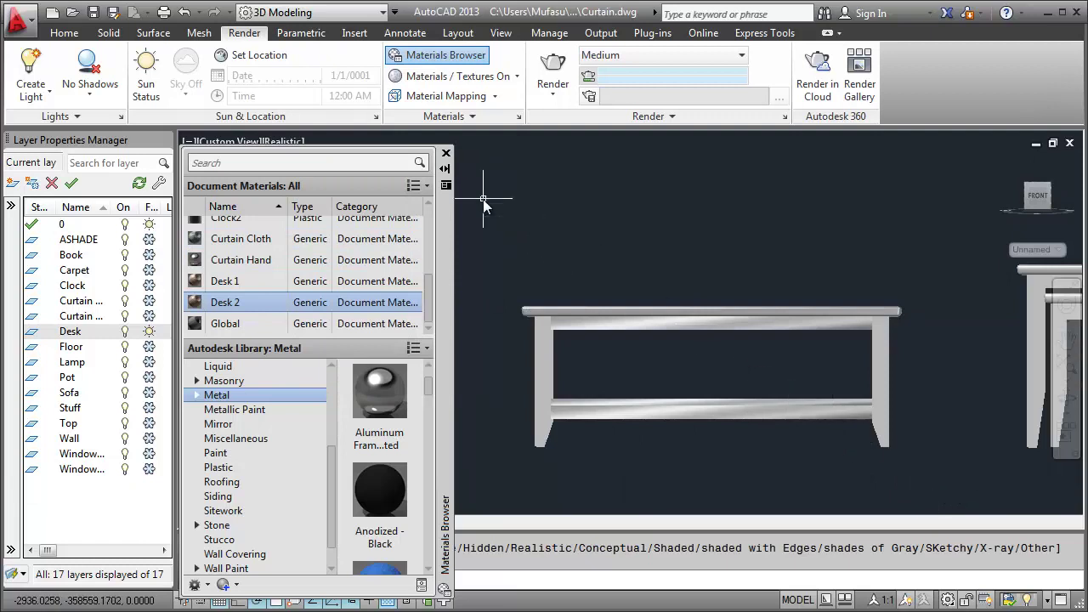
left_click(916, 474)
Assign the Desk 2 material to the whole coffee table.
left_click(475, 326)
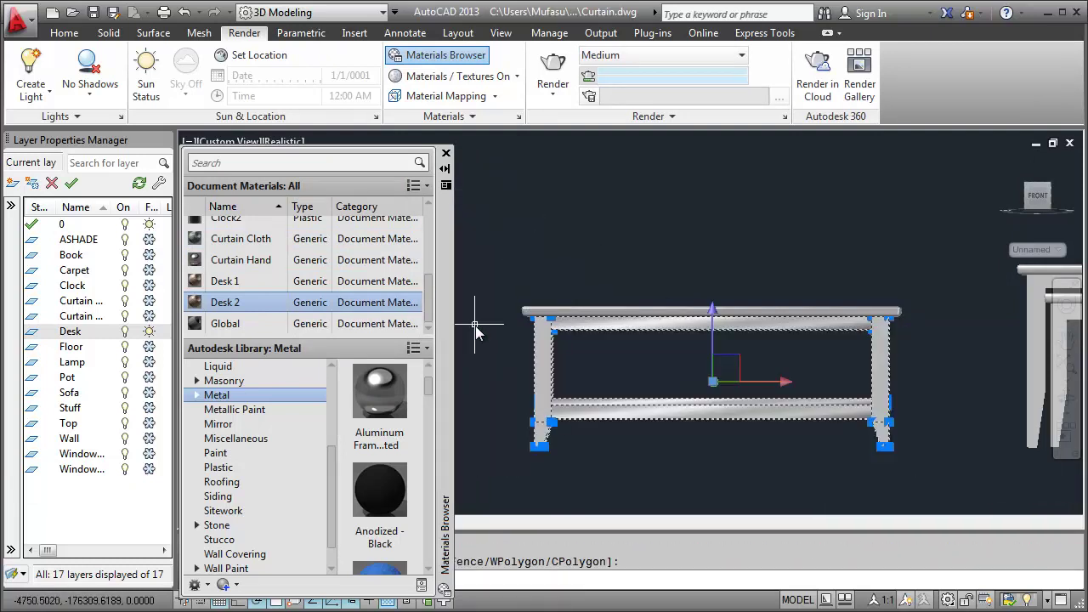
right_click(236, 307)
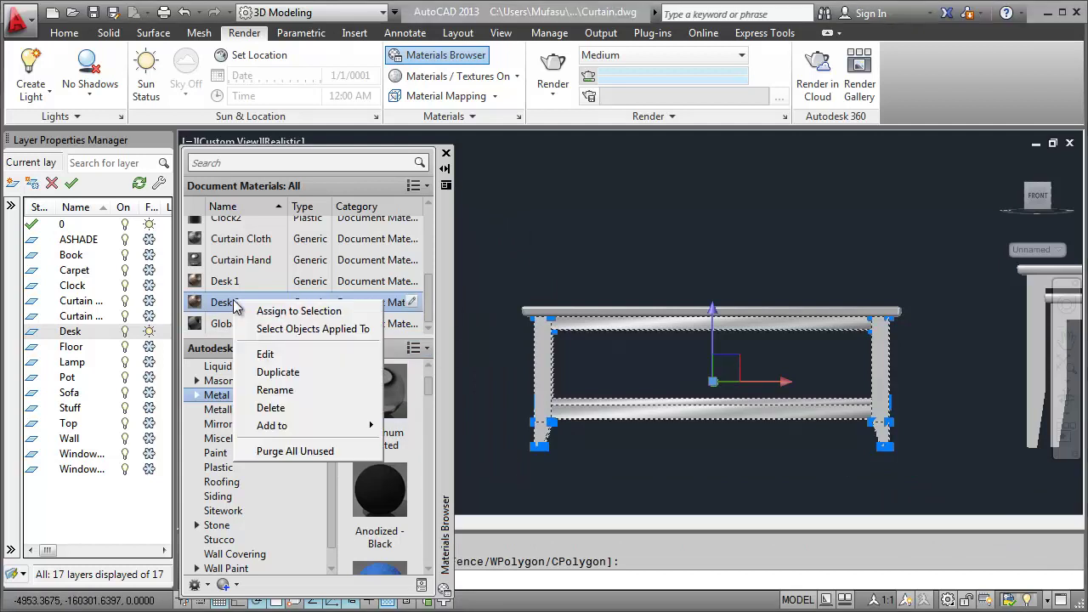
left_click(280, 313)
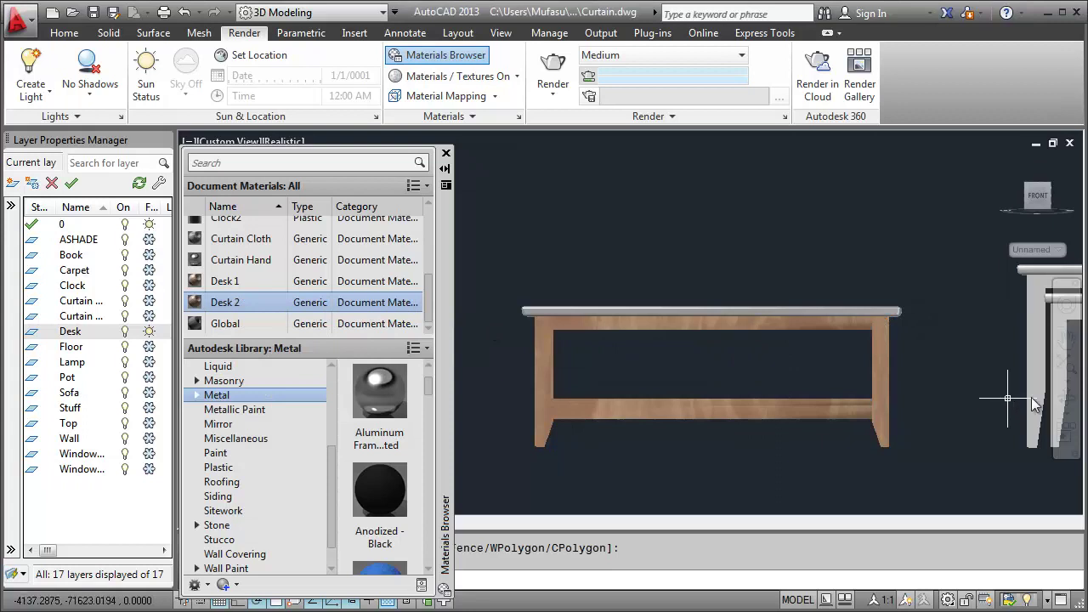
Drag the Desk 1 material onto the coffee table's top.
left_click(1068, 397)
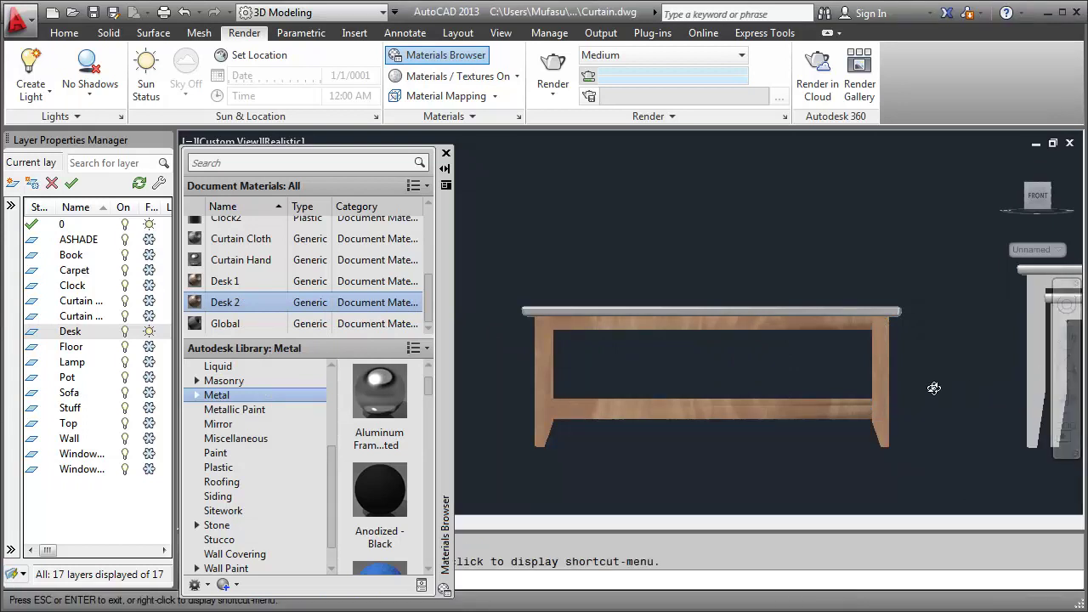
left_click_drag(831, 358, 798, 394)
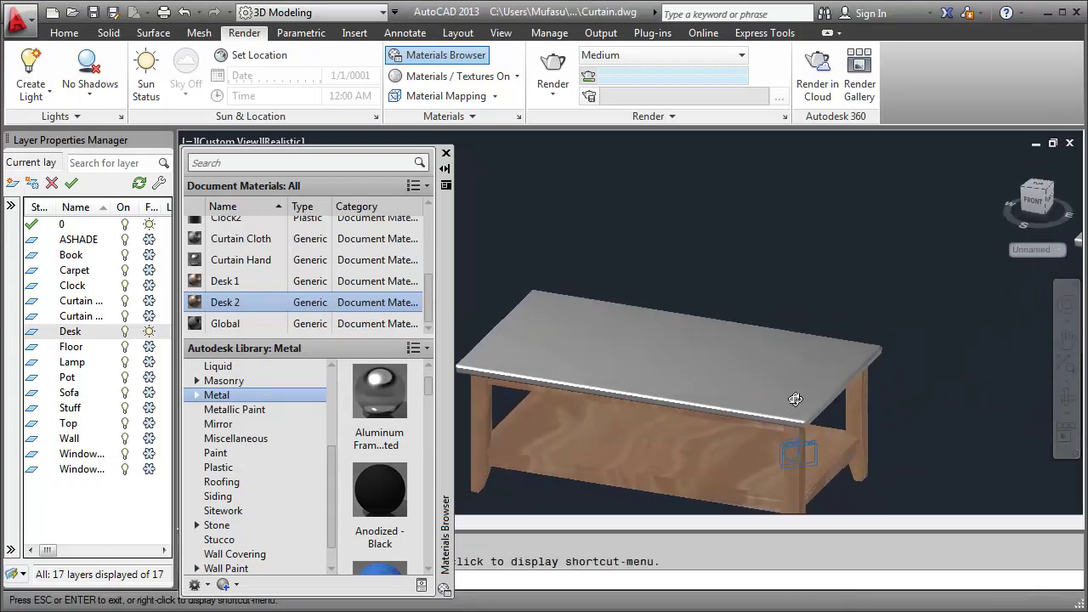
right_click(654, 285)
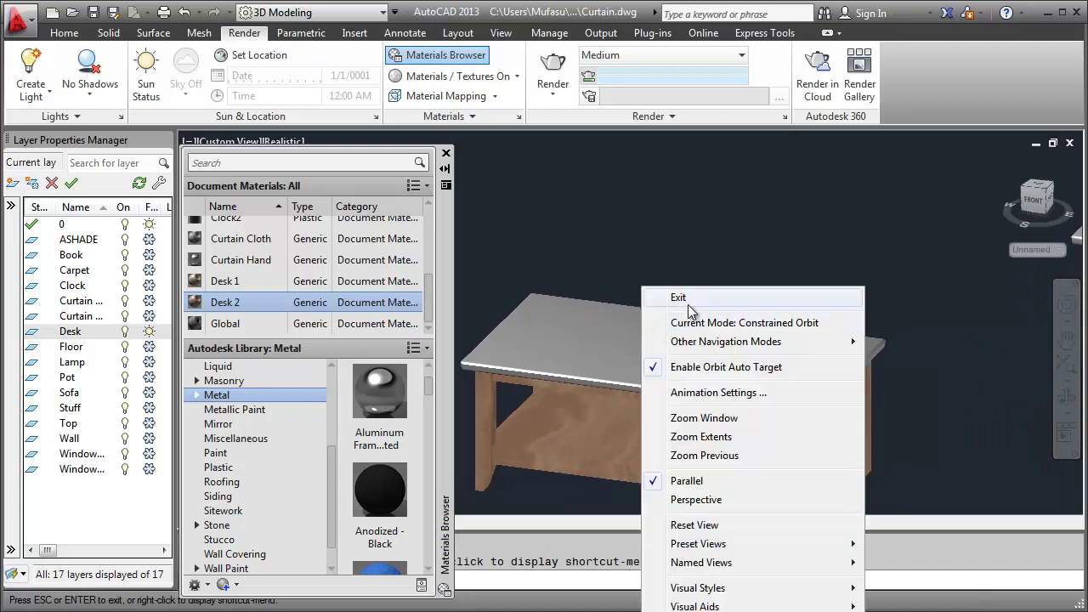
left_click(690, 298)
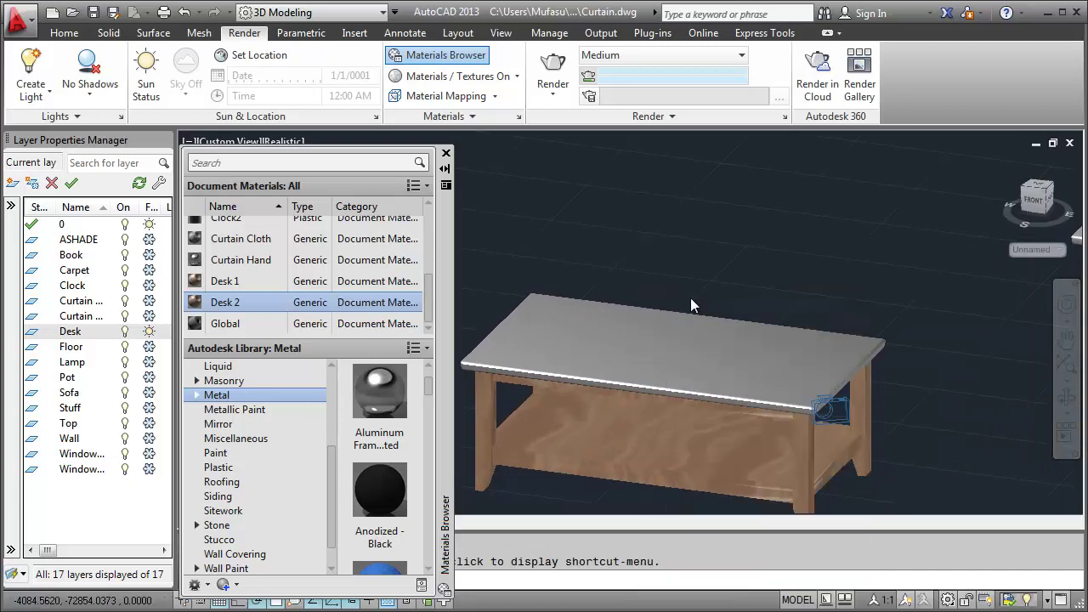
left_click(227, 282)
left_click_drag(639, 322, 643, 335)
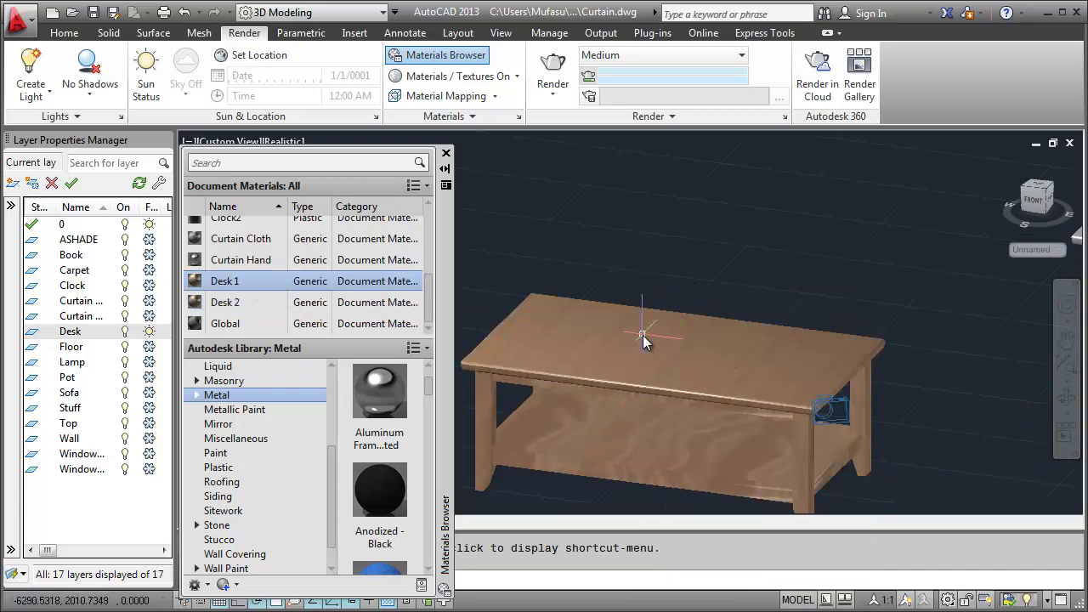
scroll(724, 339, "down", 2)
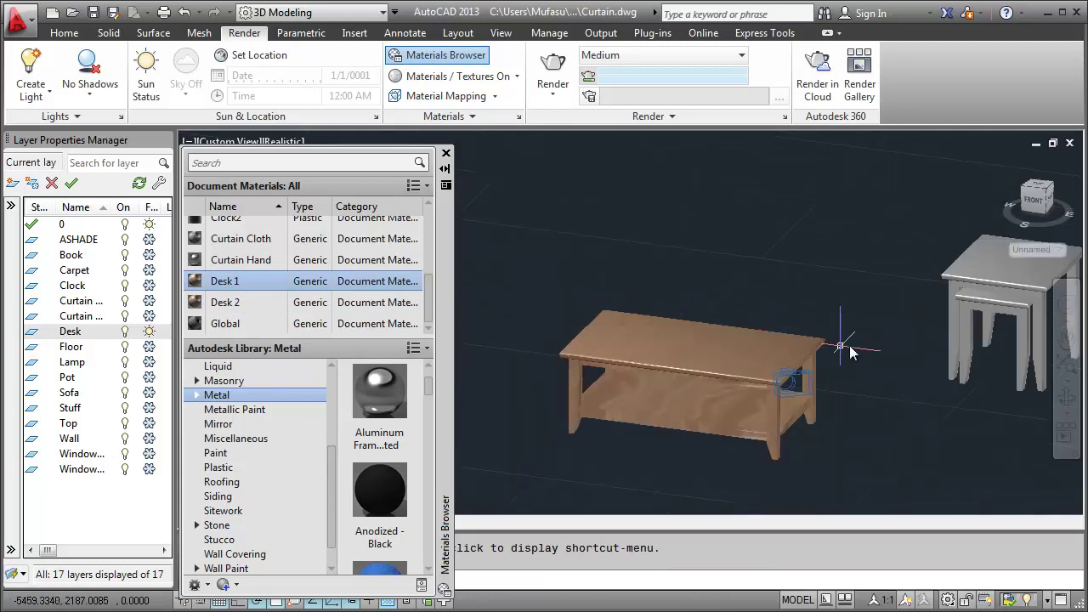
Assign Desk 2 to the nesting side tables' legs and frame.
left_click(1067, 340)
mouse_move(965, 308)
left_mouse_down()
mouse_move(692, 334)
mouse_move(717, 337)
left_mouse_up()
scroll(757, 366, "up", 3)
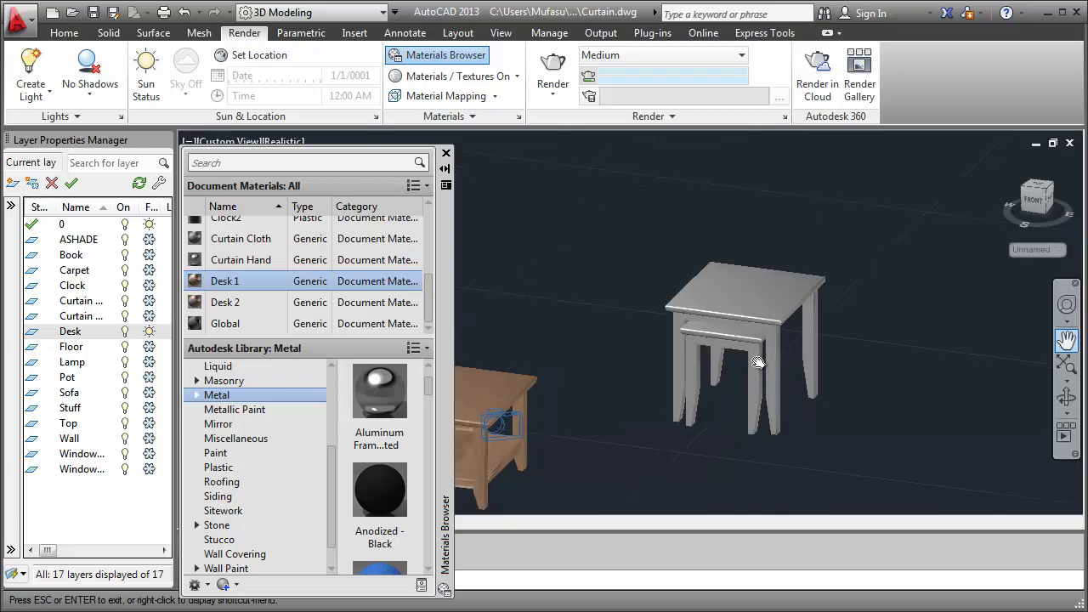
right_click(896, 271)
left_click(914, 281)
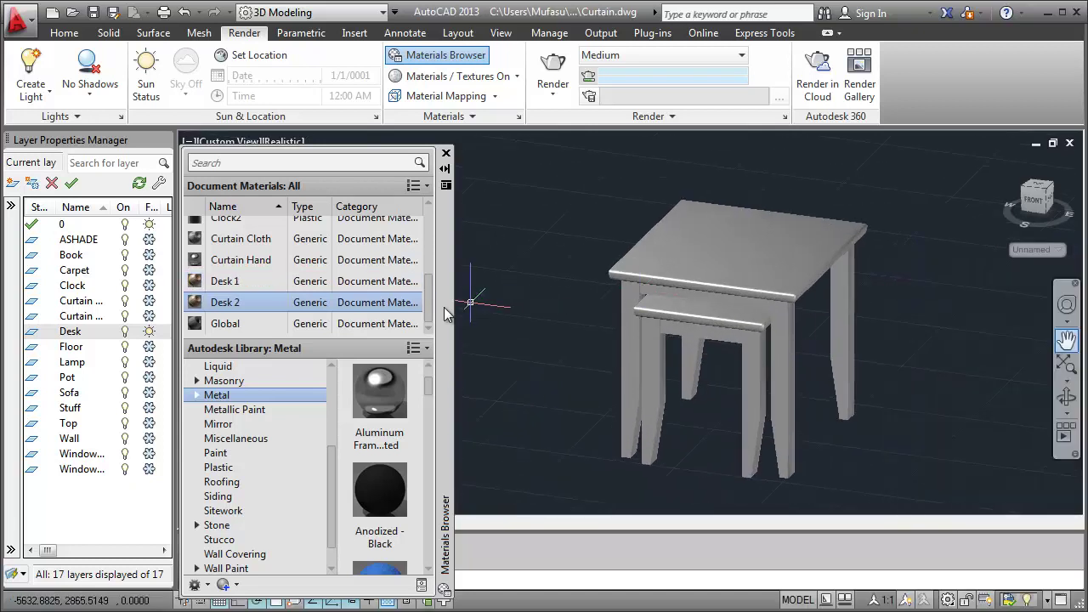
left_click(884, 478)
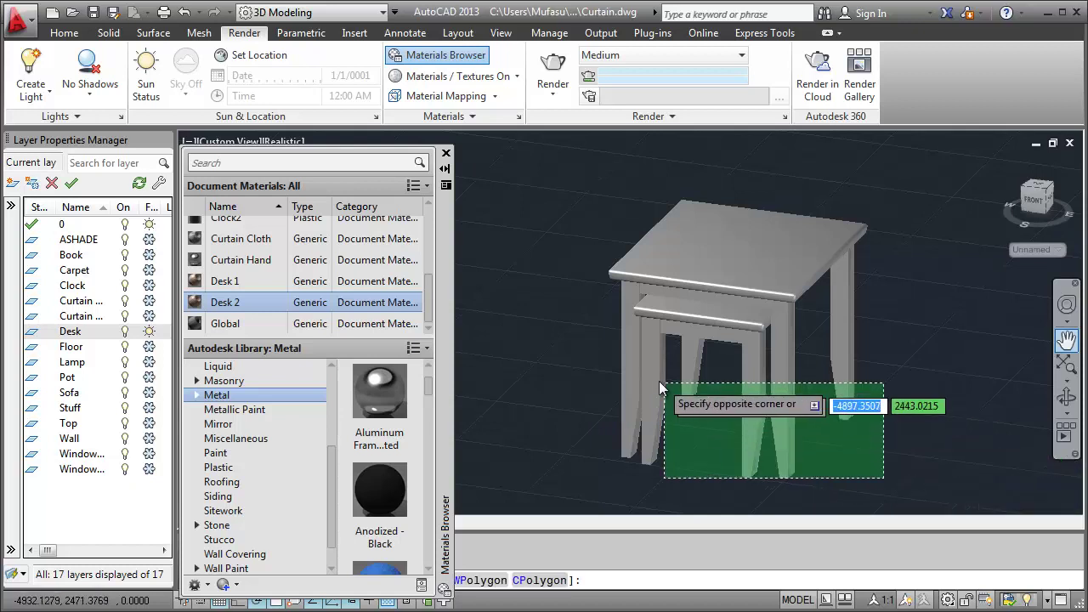
left_click(601, 357)
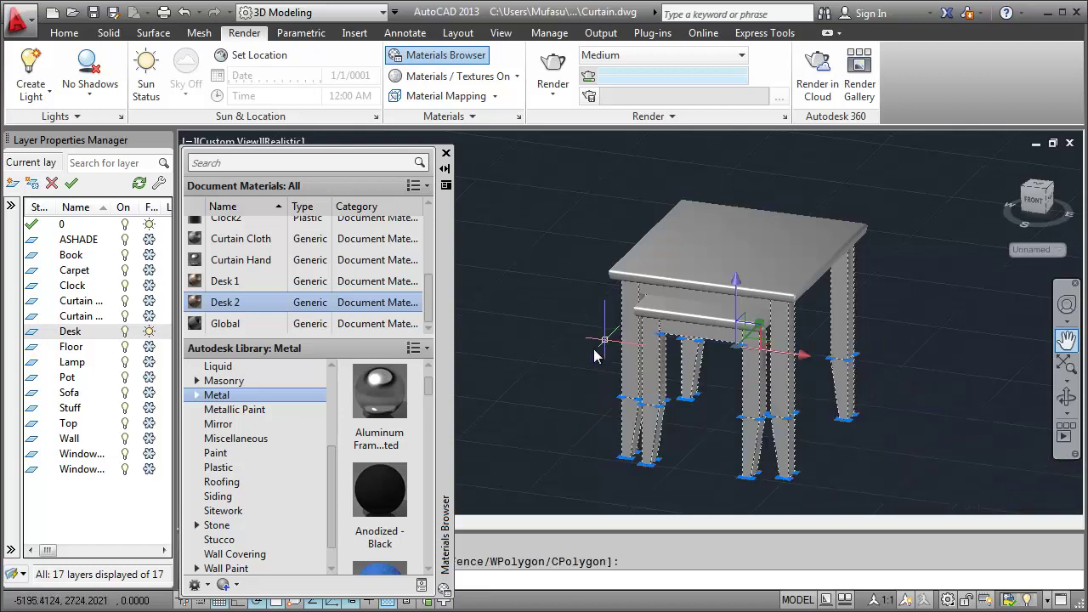
right_click(230, 306)
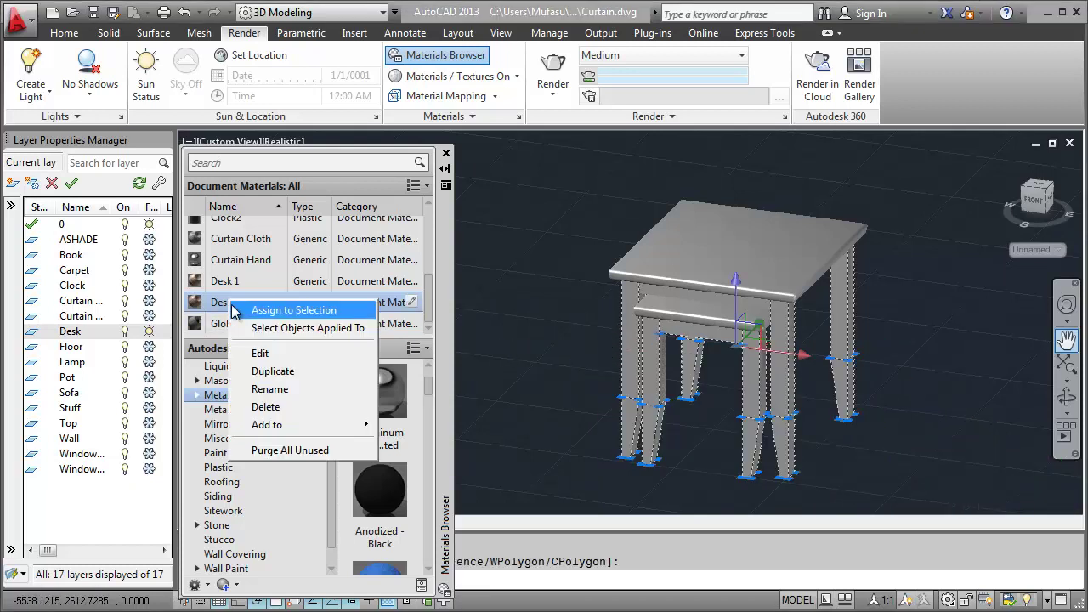
left_click(262, 314)
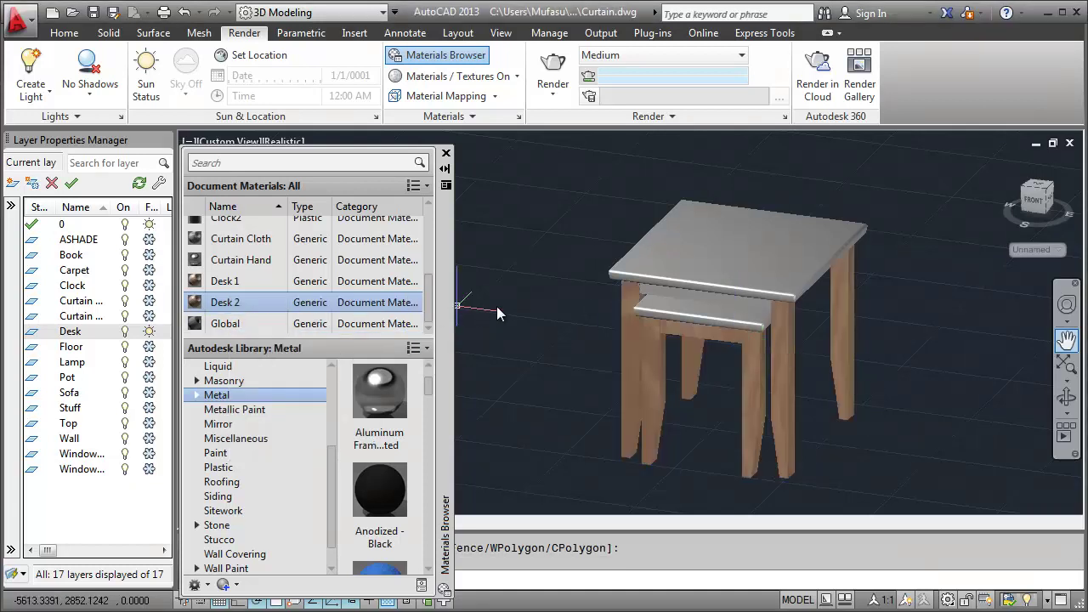
Assign Desk 2 to the edge under the larger tabletop.
left_click(671, 297)
right_click(225, 306)
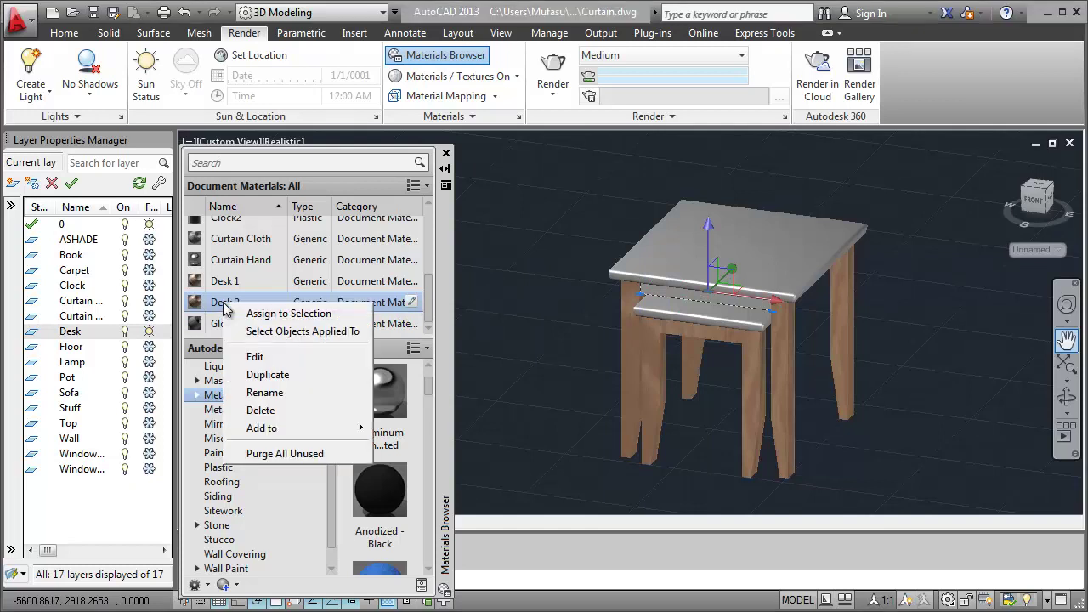
left_click(246, 315)
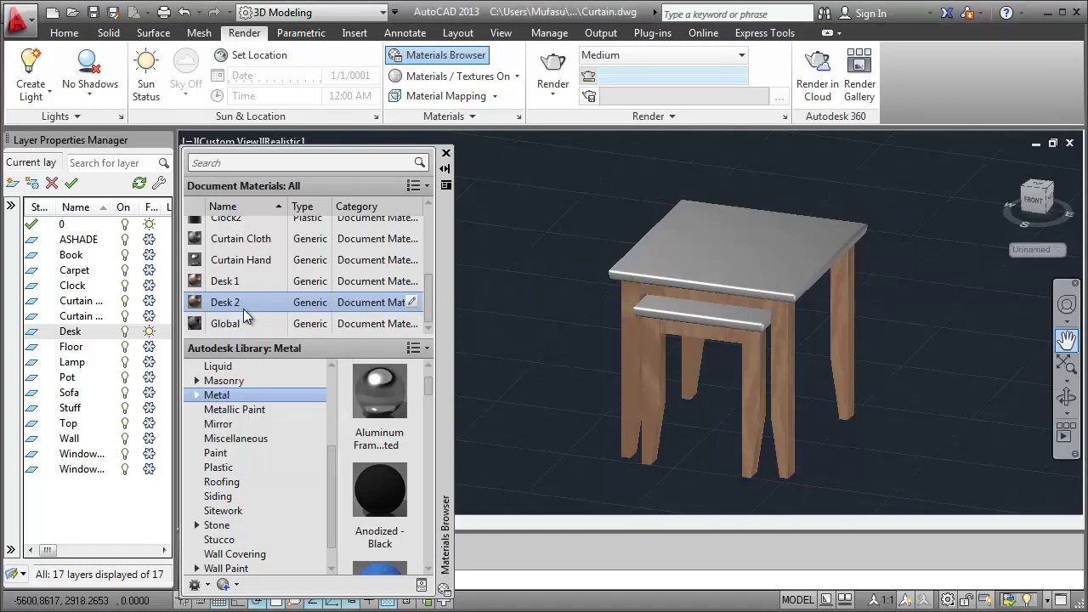
Drag Desk 1 onto the small and larger side tables' tops.
left_click_drag(228, 280, 478, 311)
mouse_move(236, 280)
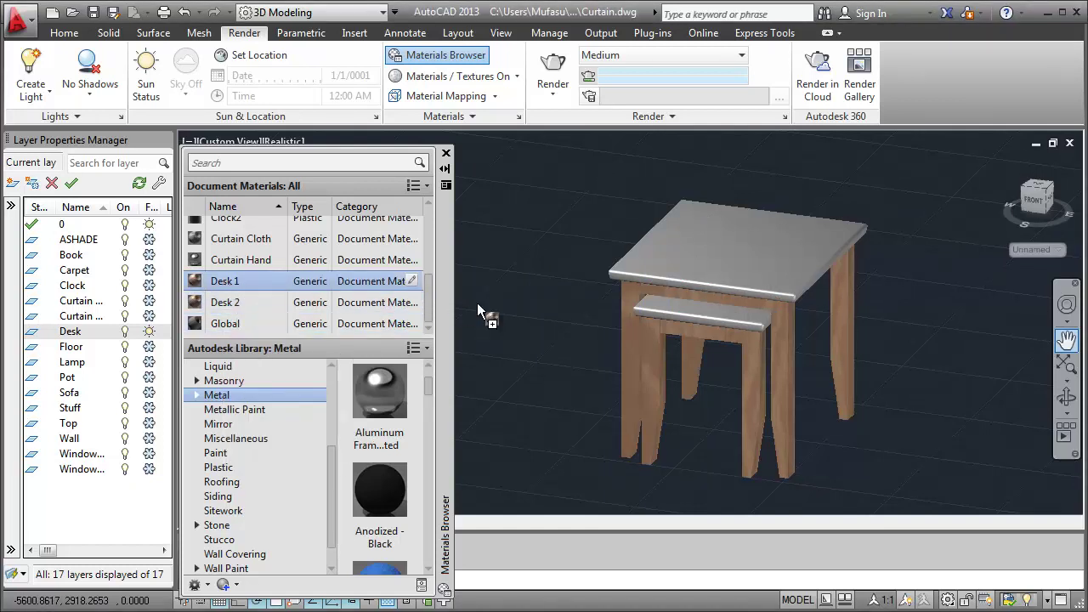
left_click_drag(652, 311, 654, 312)
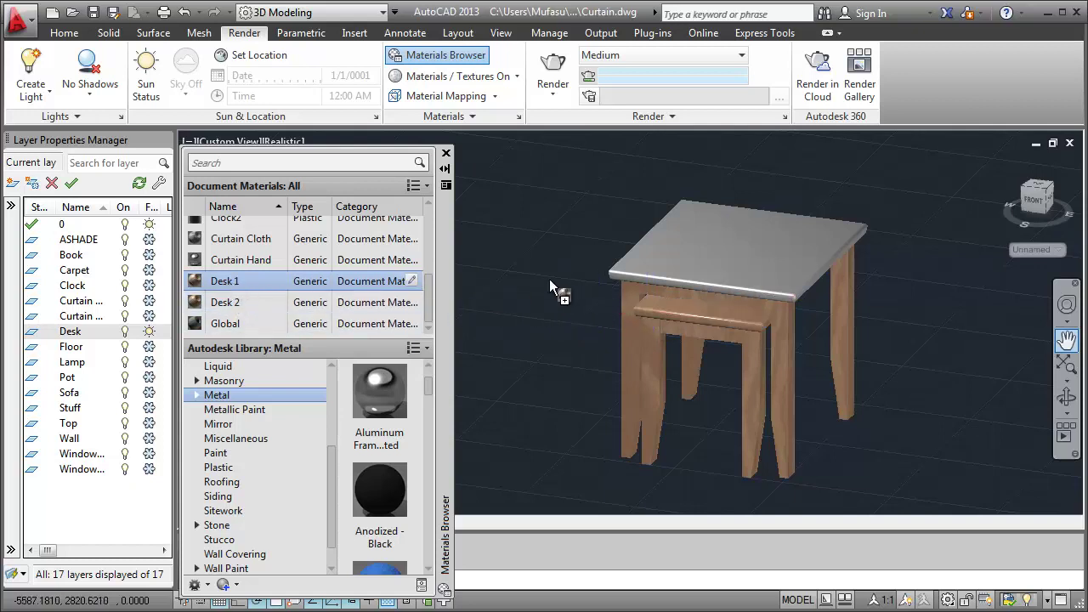
left_click_drag(677, 264, 677, 265)
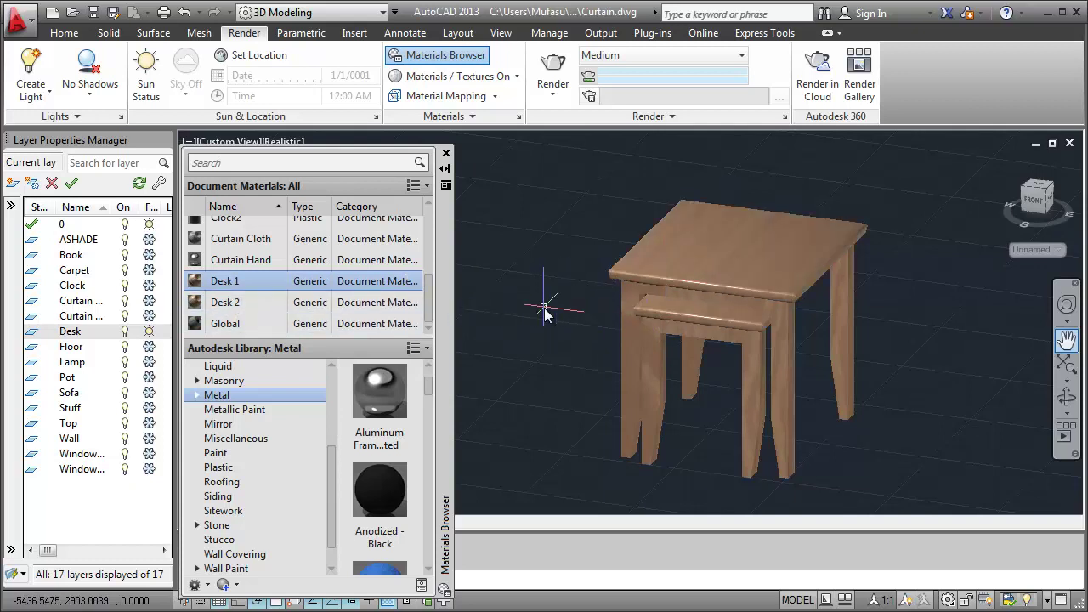
scroll(575, 326, "down", 2)
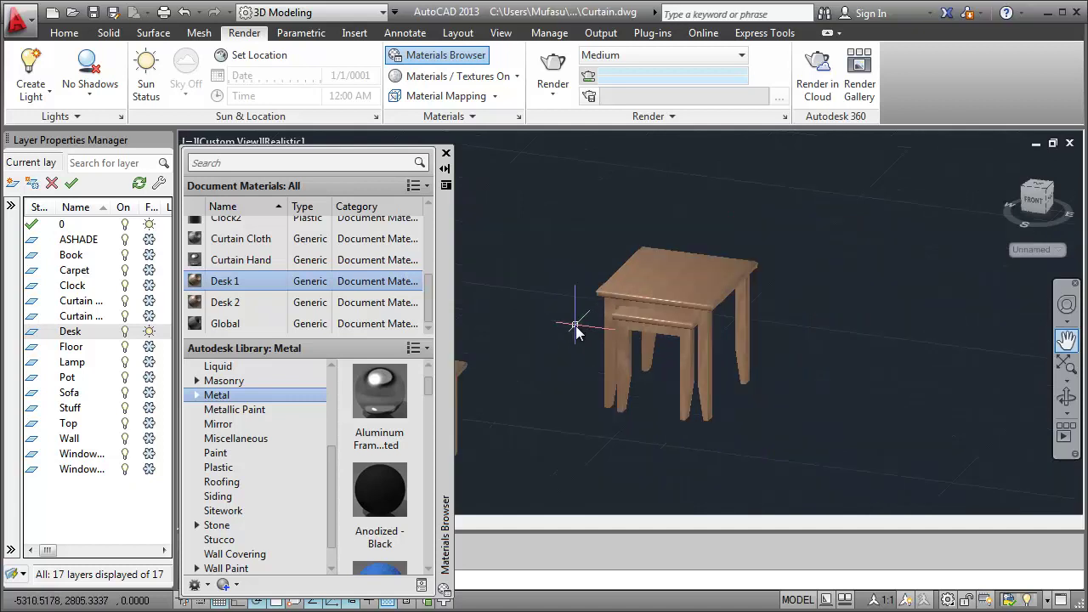
left_click(1067, 340)
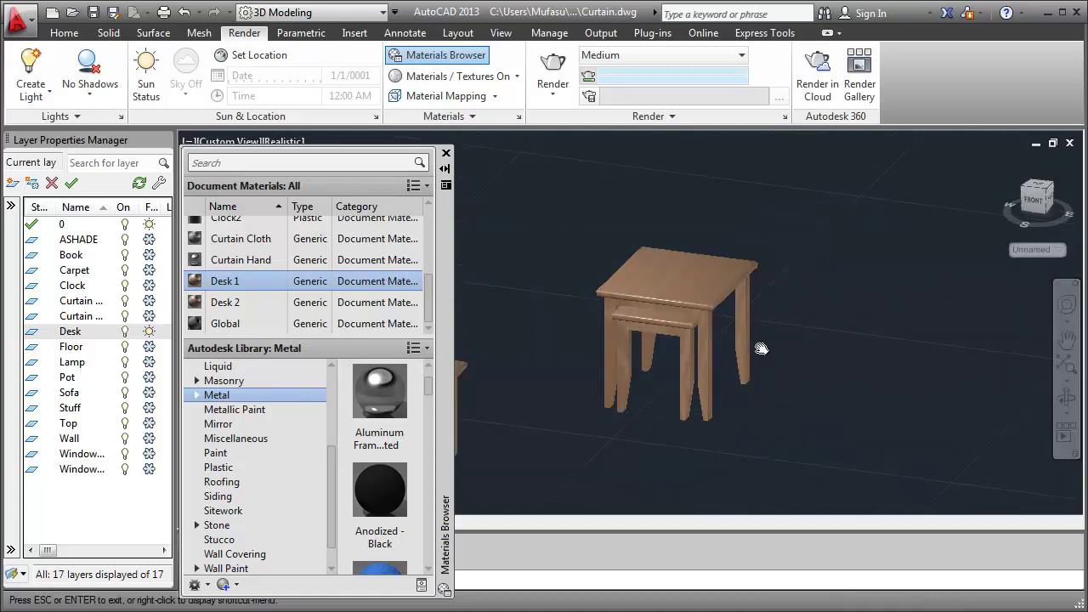
left_click_drag(649, 353, 932, 349)
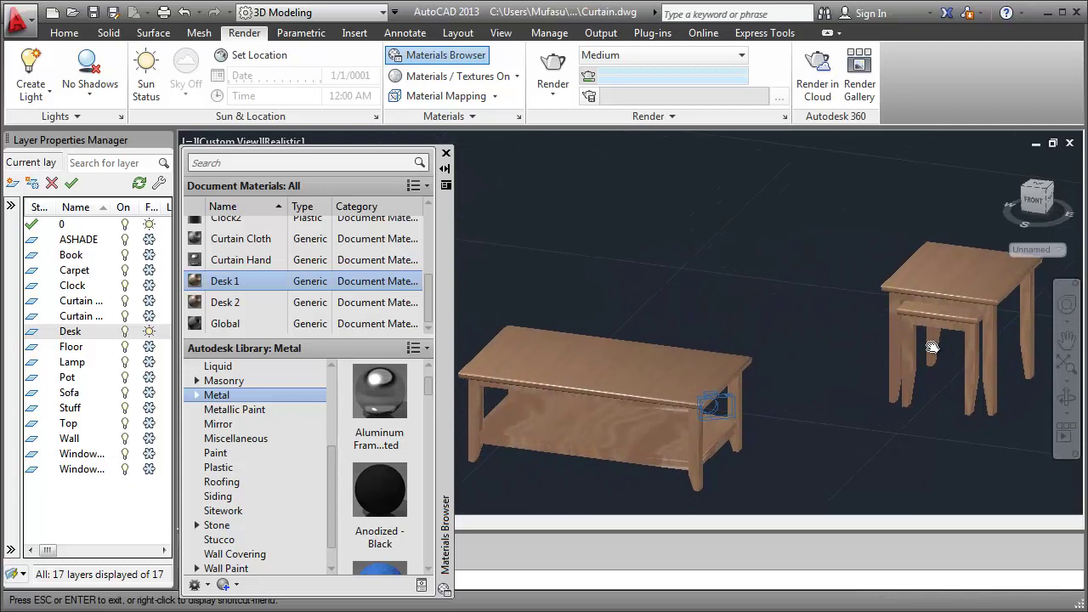
right_click(662, 264)
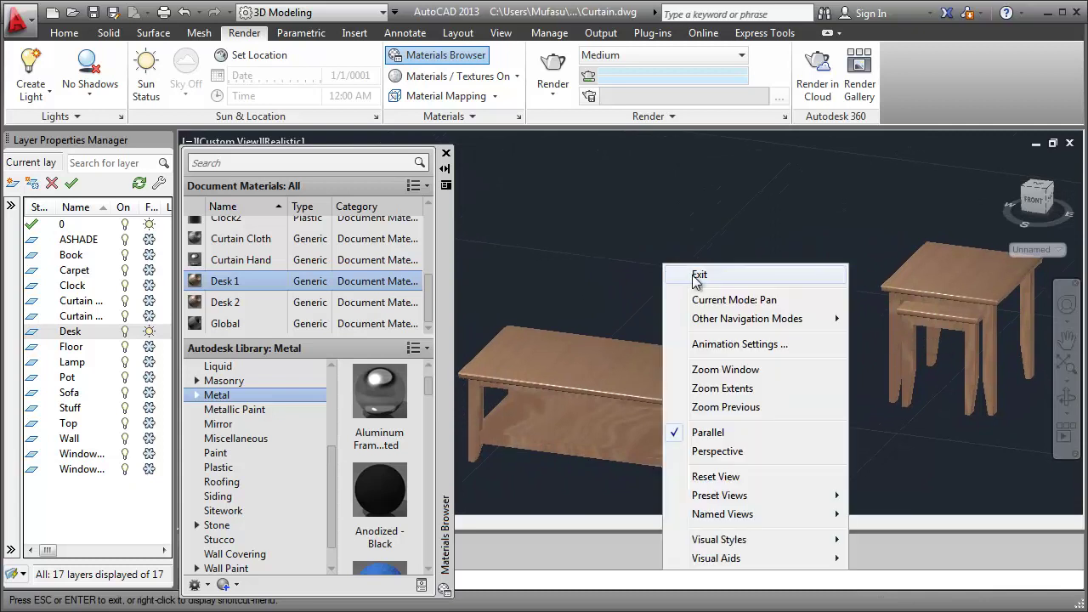
left_click(685, 274)
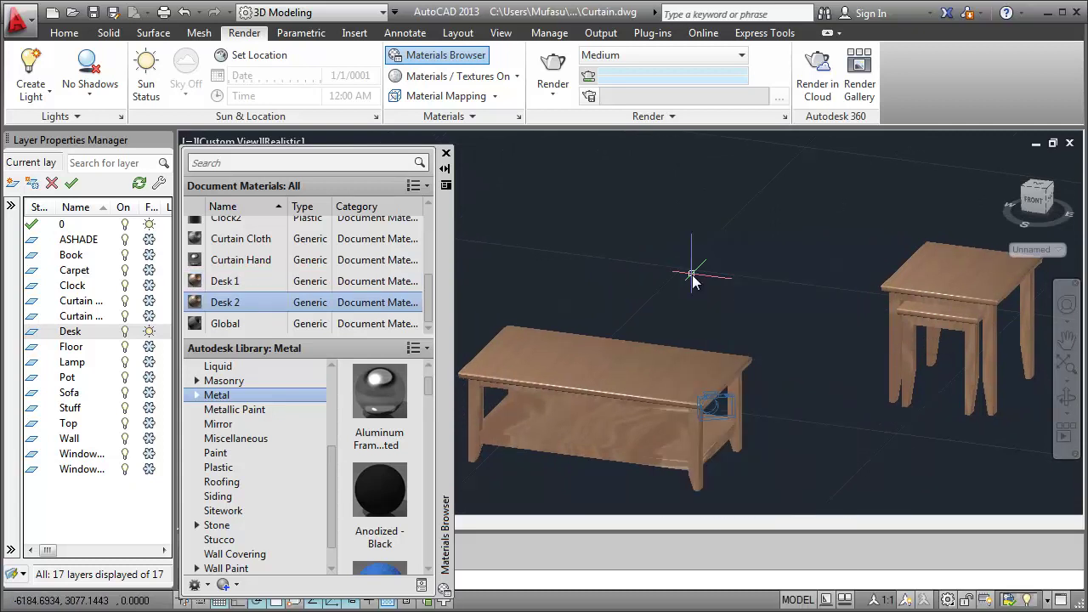
Restore CAMERA01 in Realistic style and thaw all the frozen room and furniture layers.
left_click(447, 153)
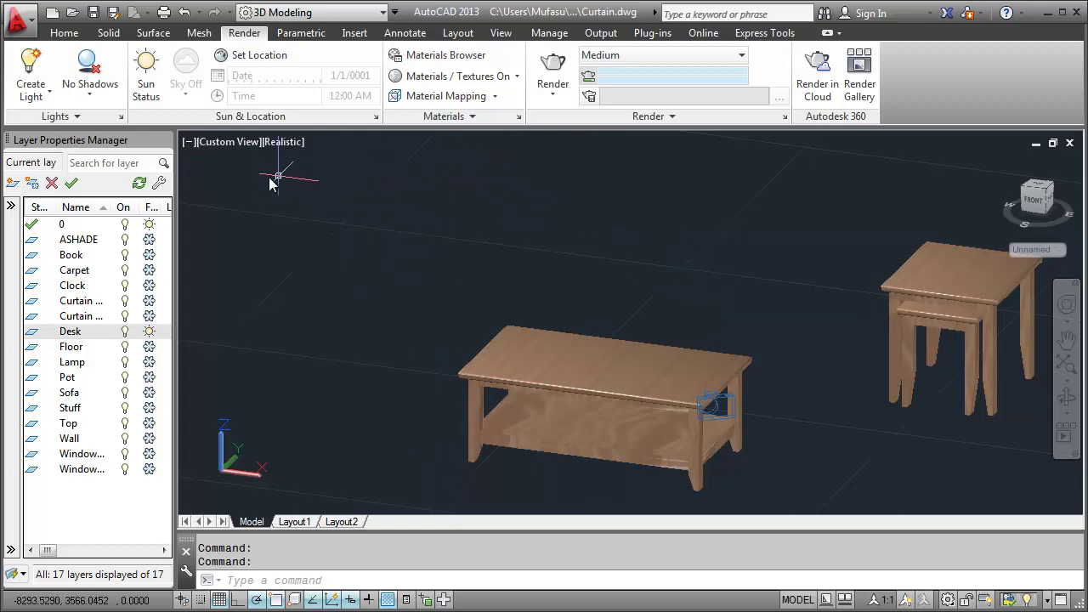
left_click(229, 141)
mouse_move(306, 162)
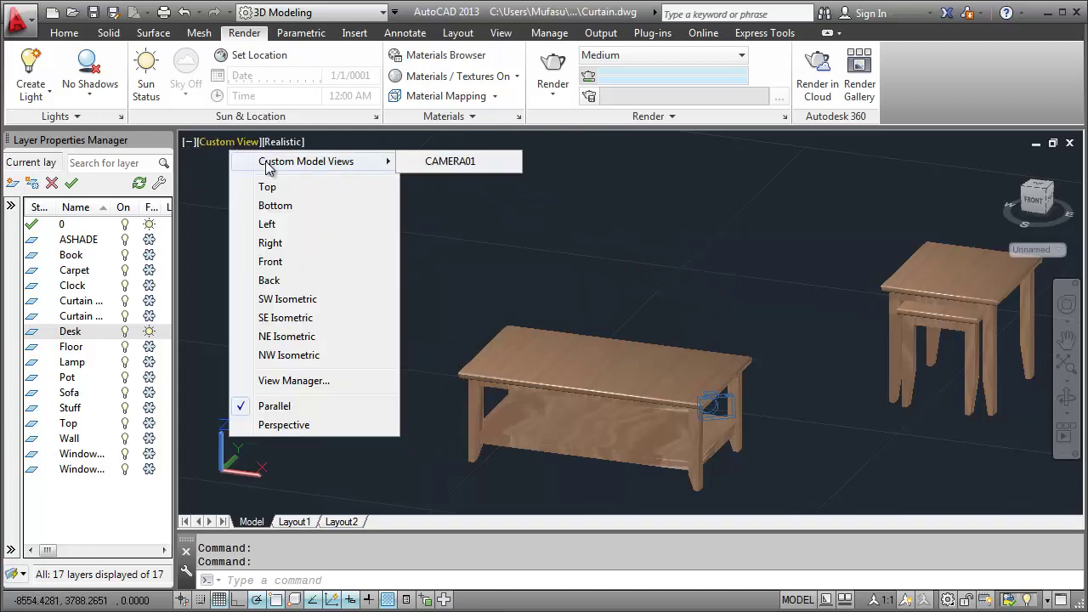
left_click(445, 162)
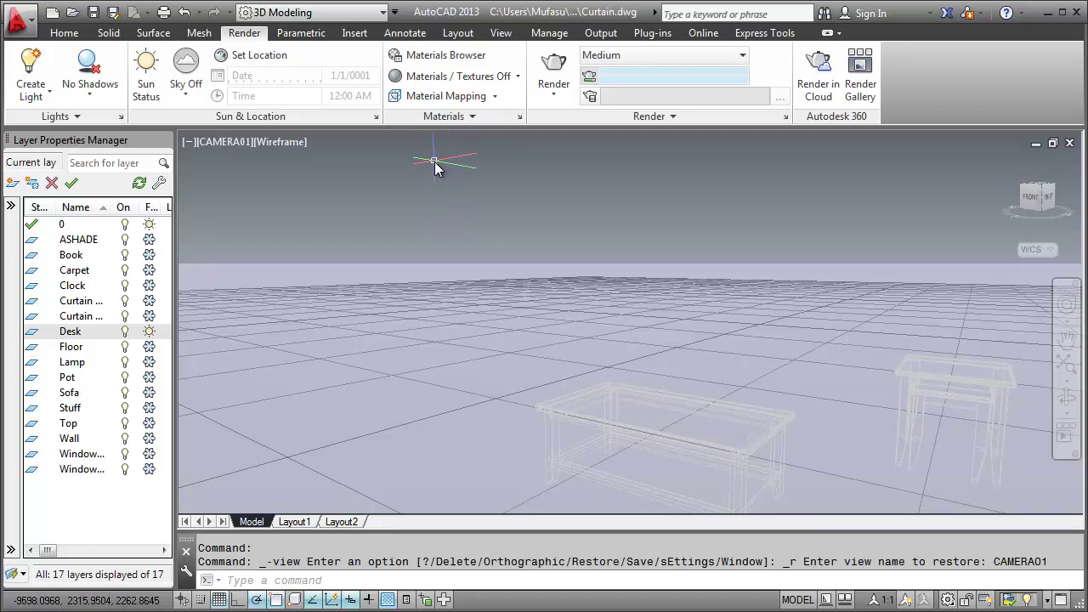
left_click(279, 145)
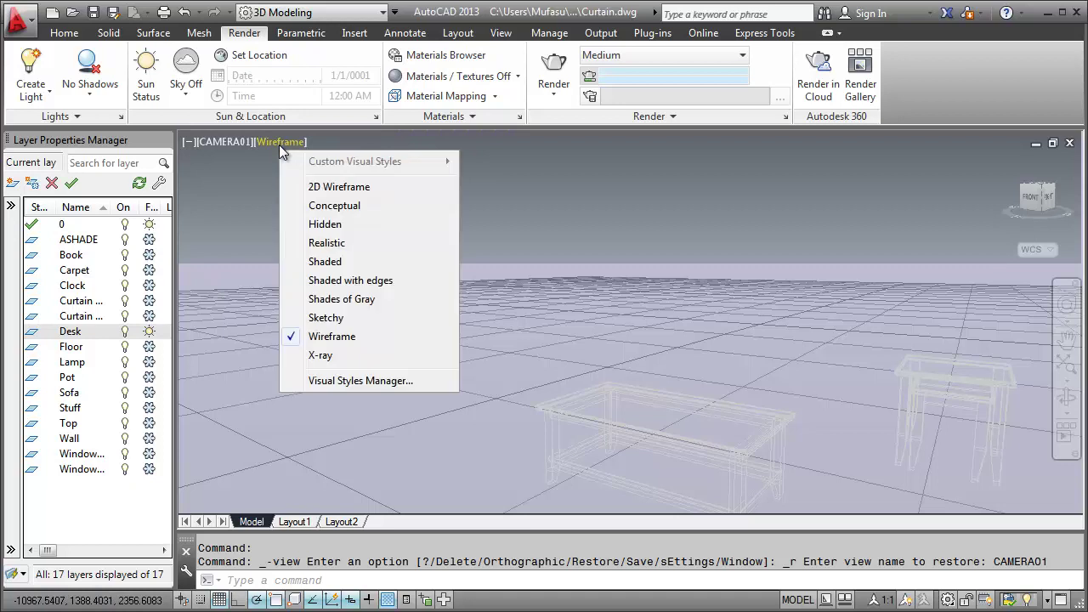
left_click(331, 244)
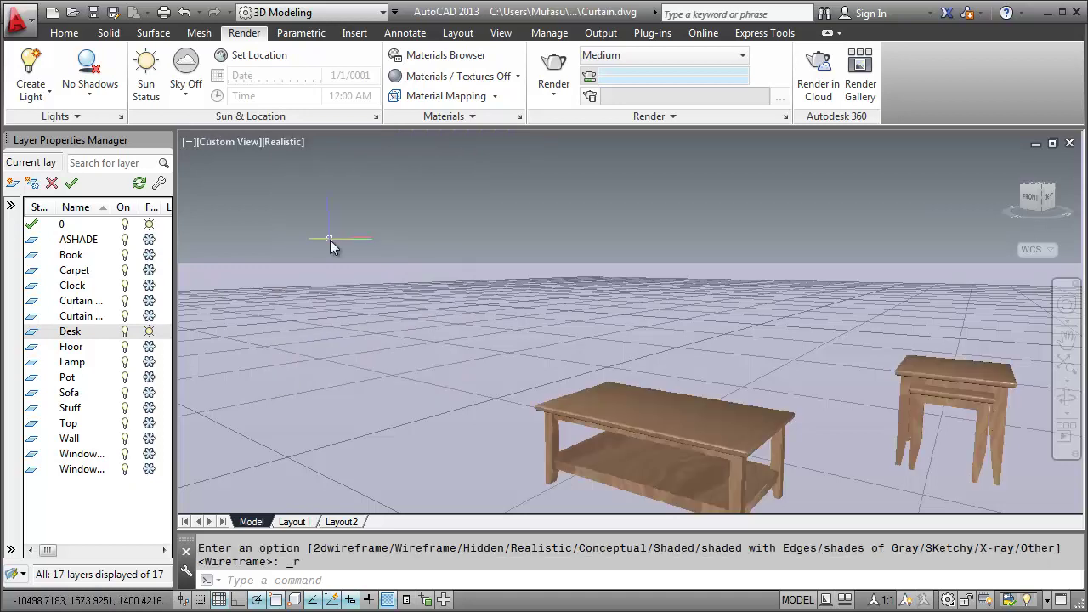
left_click_drag(158, 496, 151, 247)
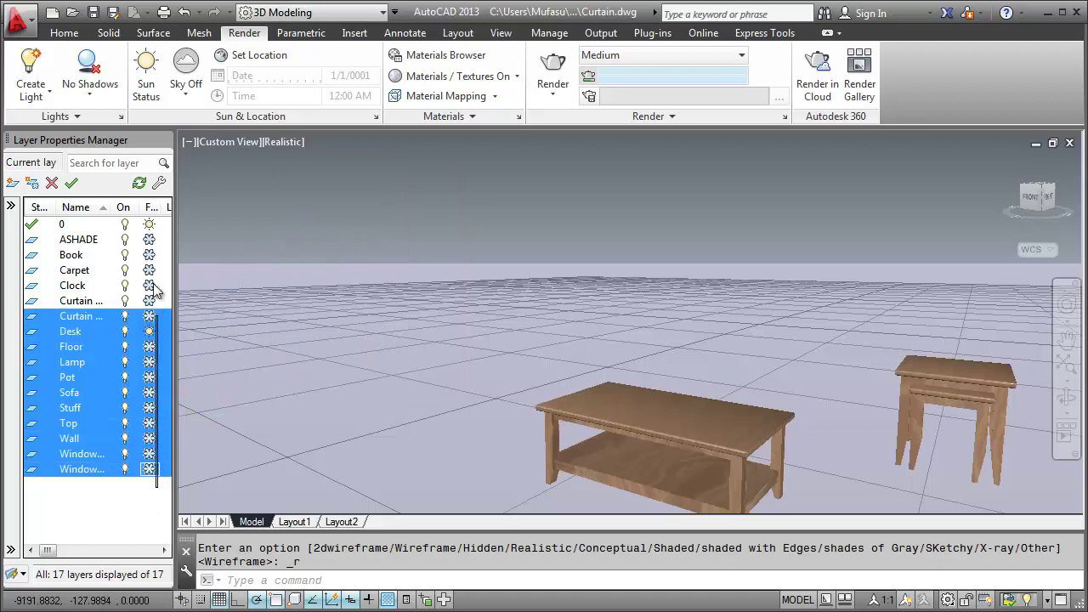
left_click(151, 245)
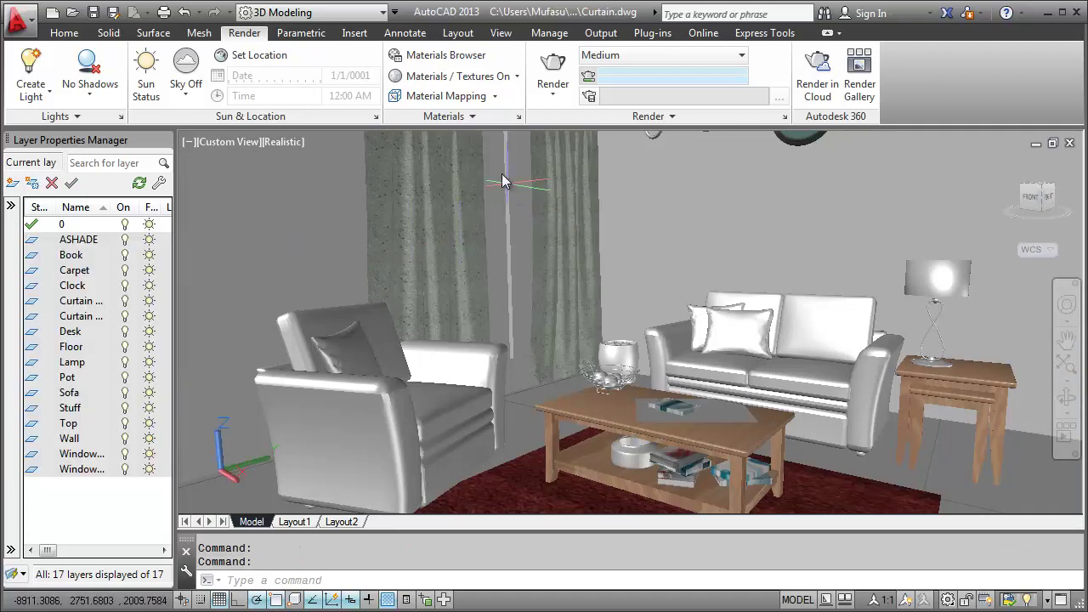
Duplicate Global, rename the copy Floor, and open Floor in the Materials Editor.
left_click(443, 54)
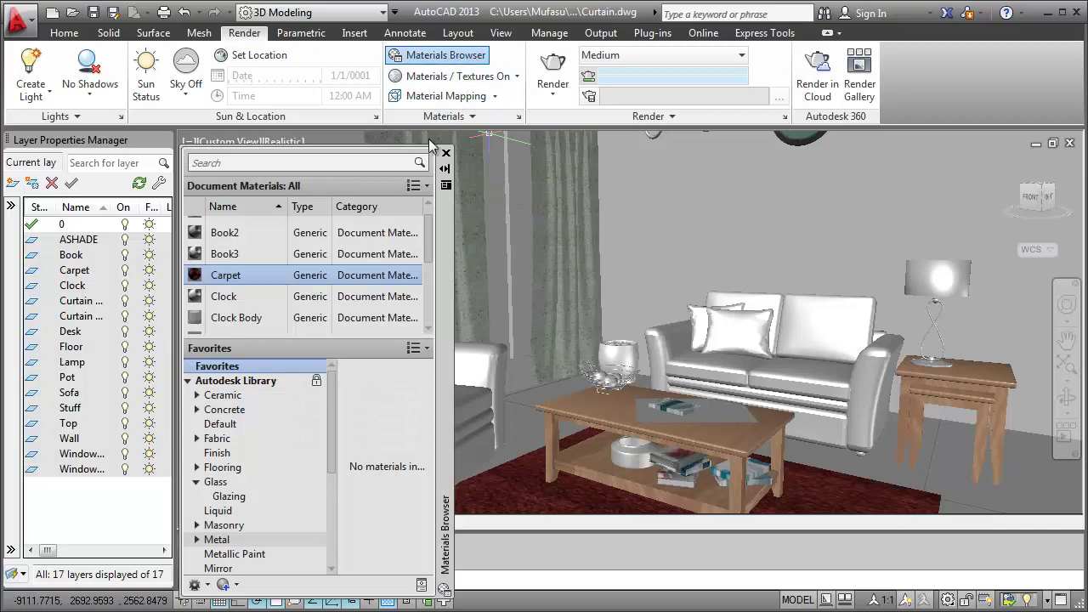
left_click_drag(430, 250, 431, 313)
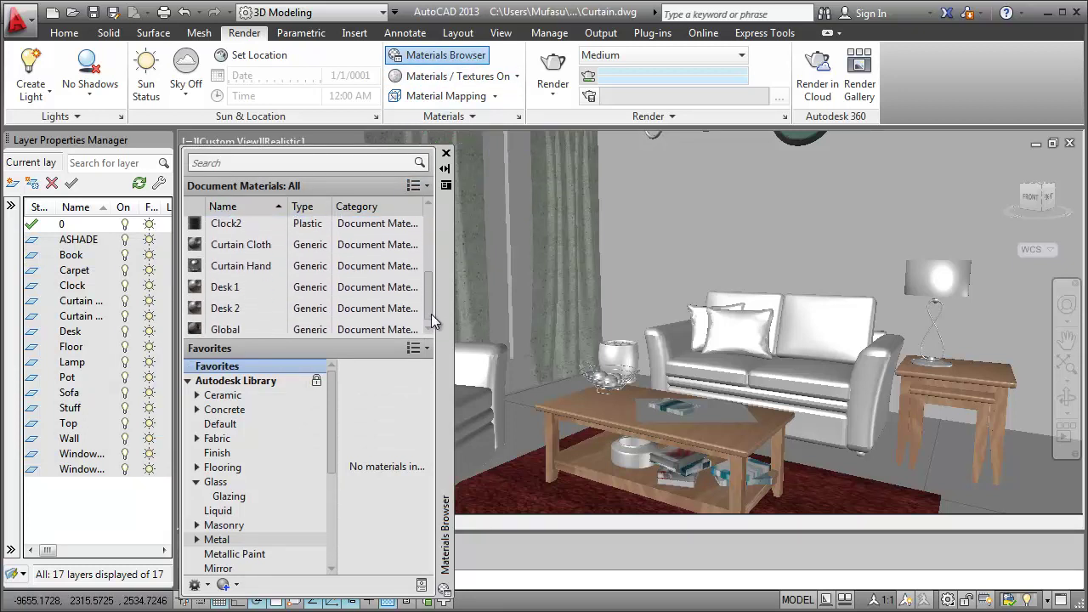
right_click(287, 323)
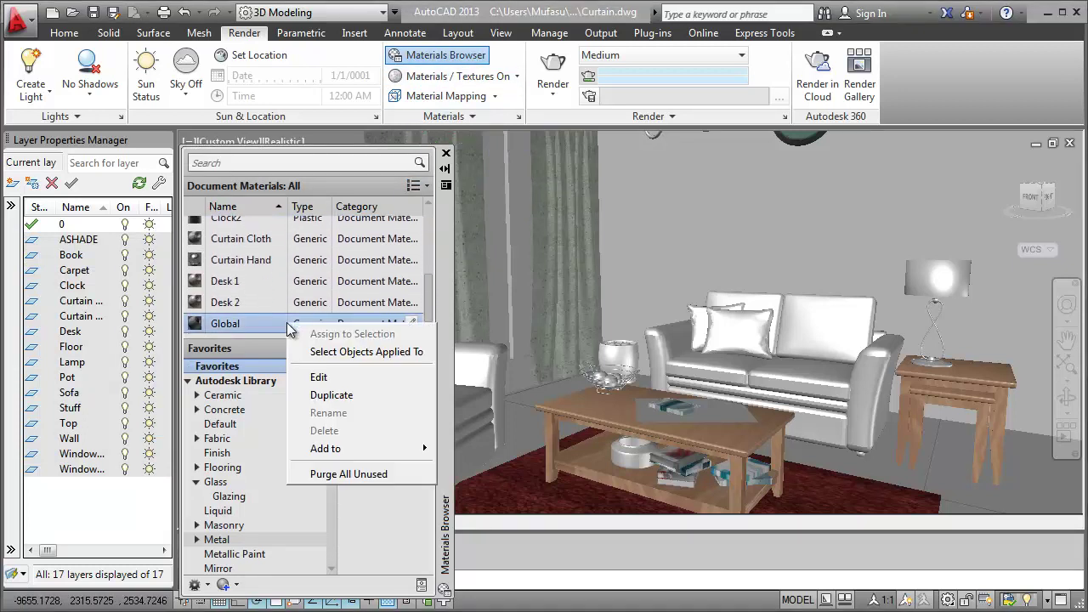
left_click(328, 397)
right_click(247, 331)
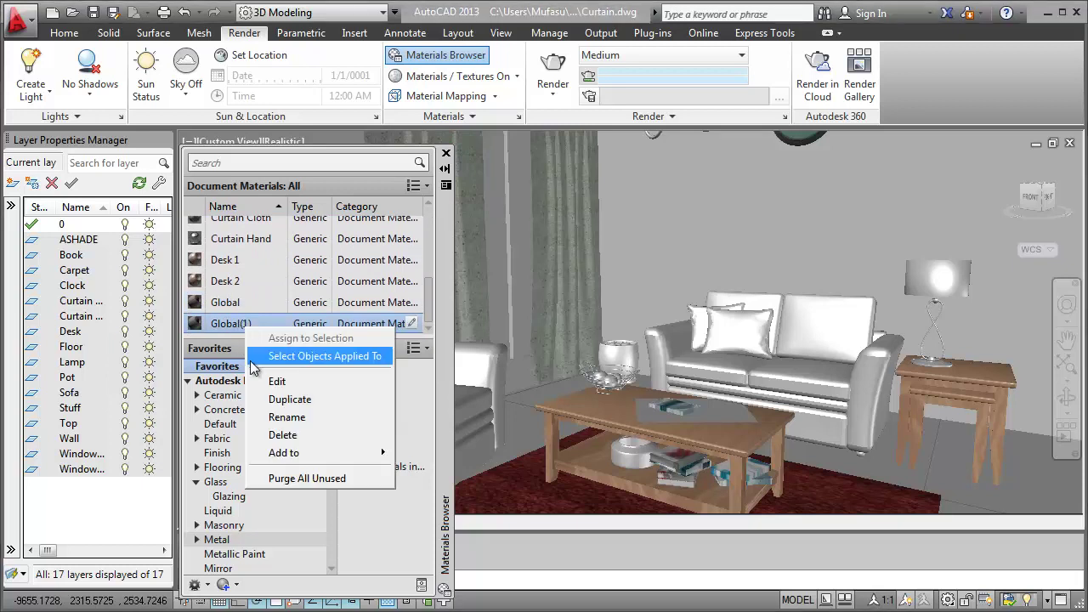
left_click(285, 413)
type("Floor")
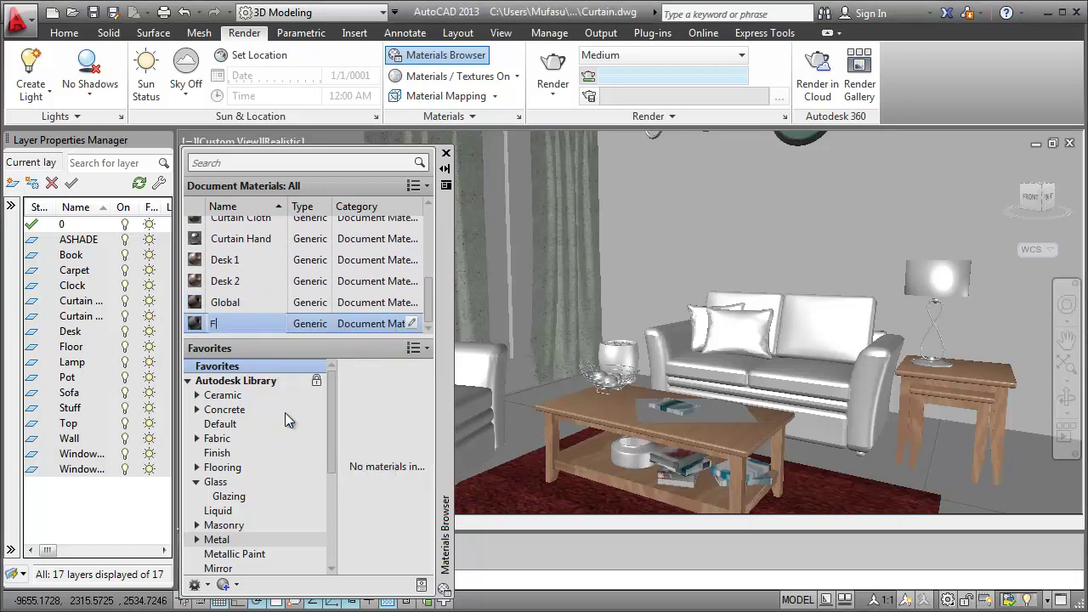
left_click(315, 324)
double_click(318, 326)
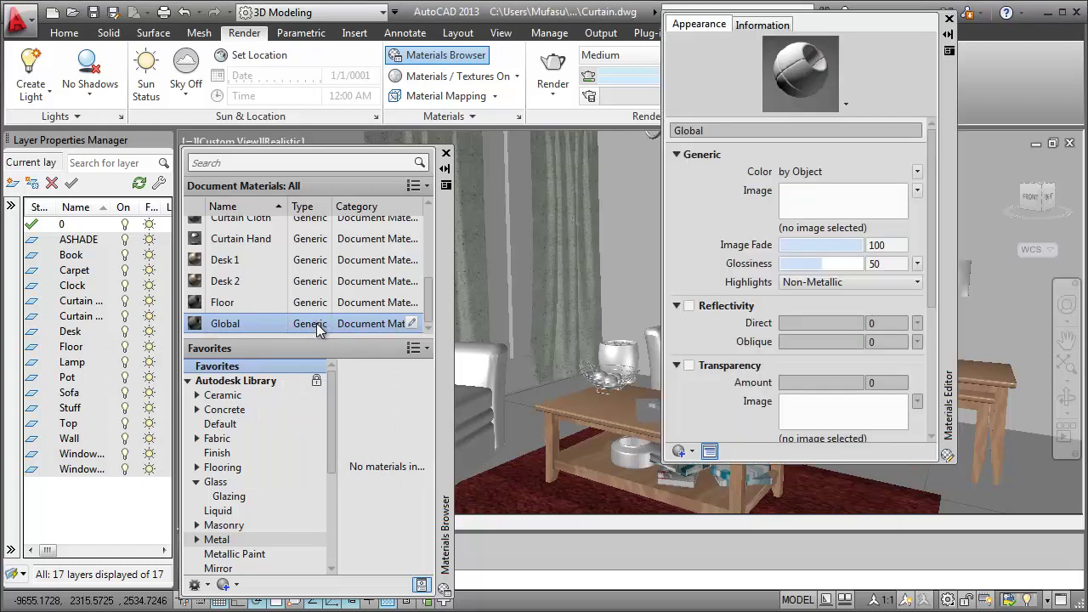
left_click(309, 304)
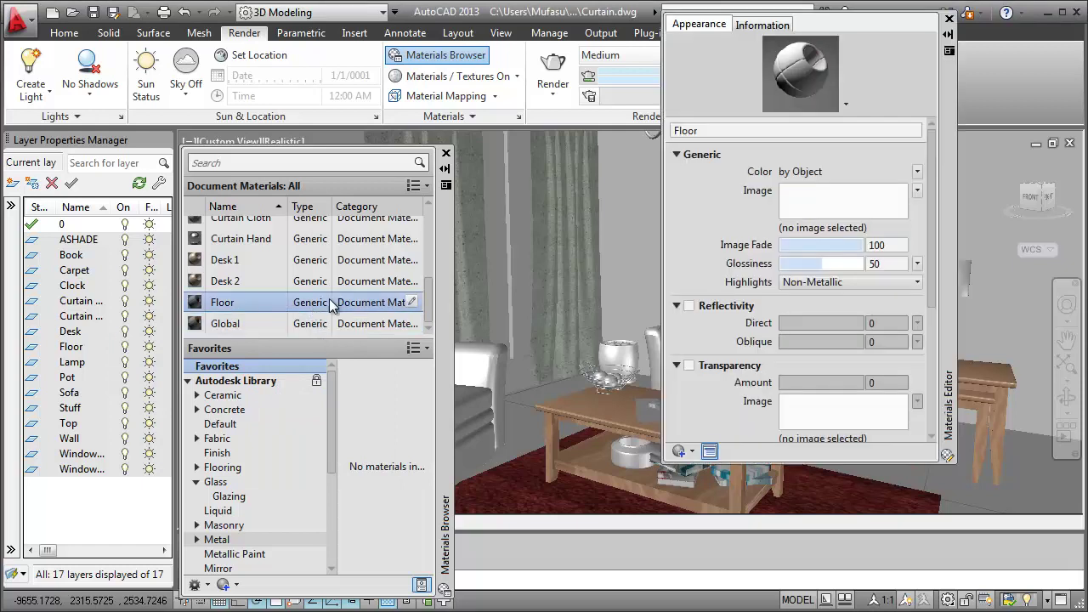
Load Wood Floor.jpg as the Floor material's image with a 1000 sample size.
left_click(817, 229)
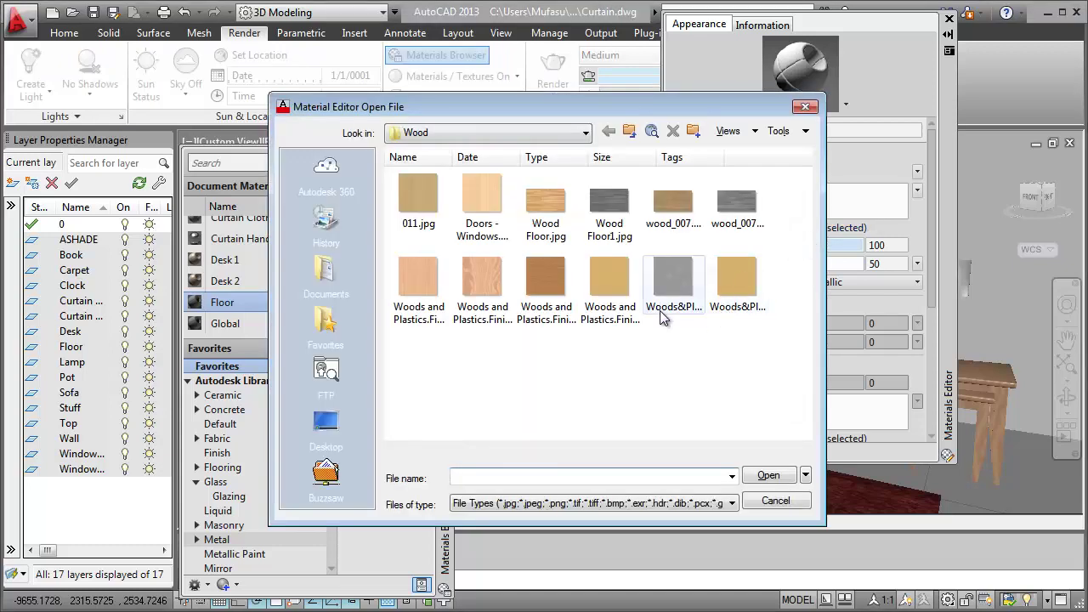
left_click(570, 242)
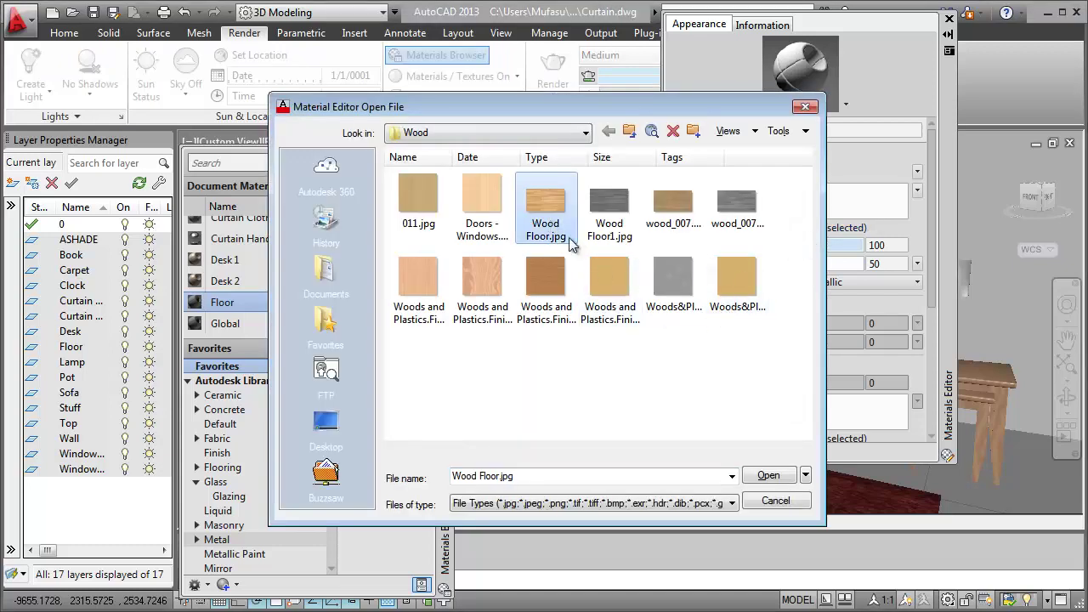
left_click(769, 476)
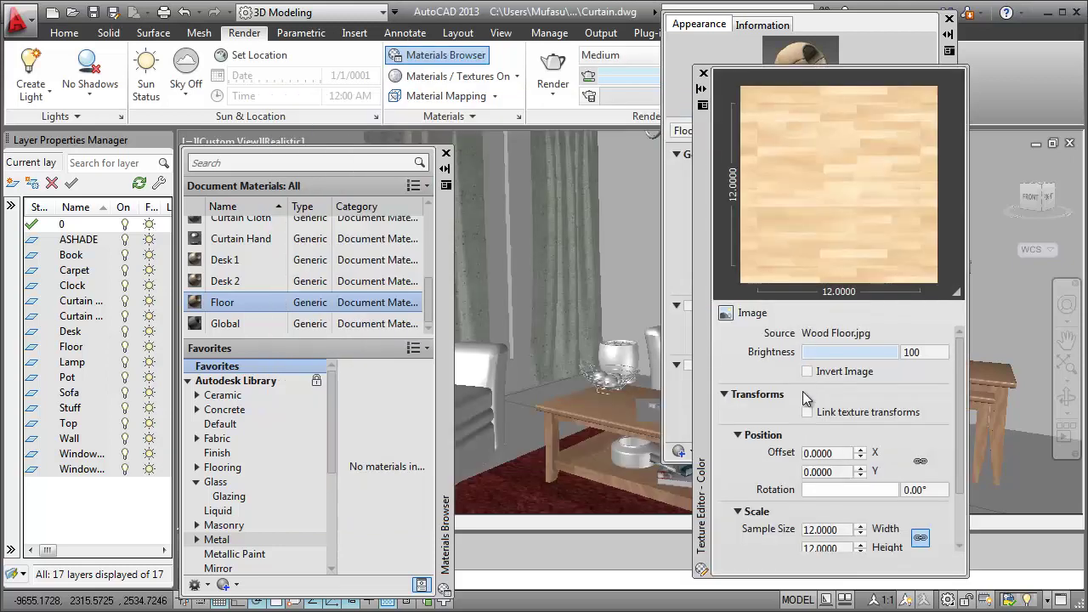
double_click(837, 530)
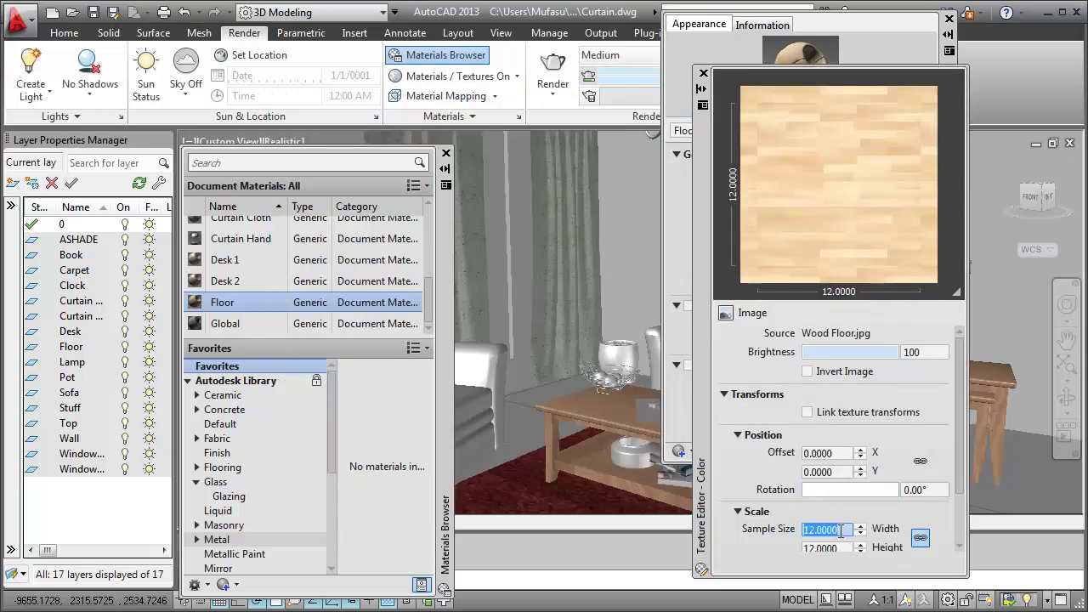
type("10")
key("Tab")
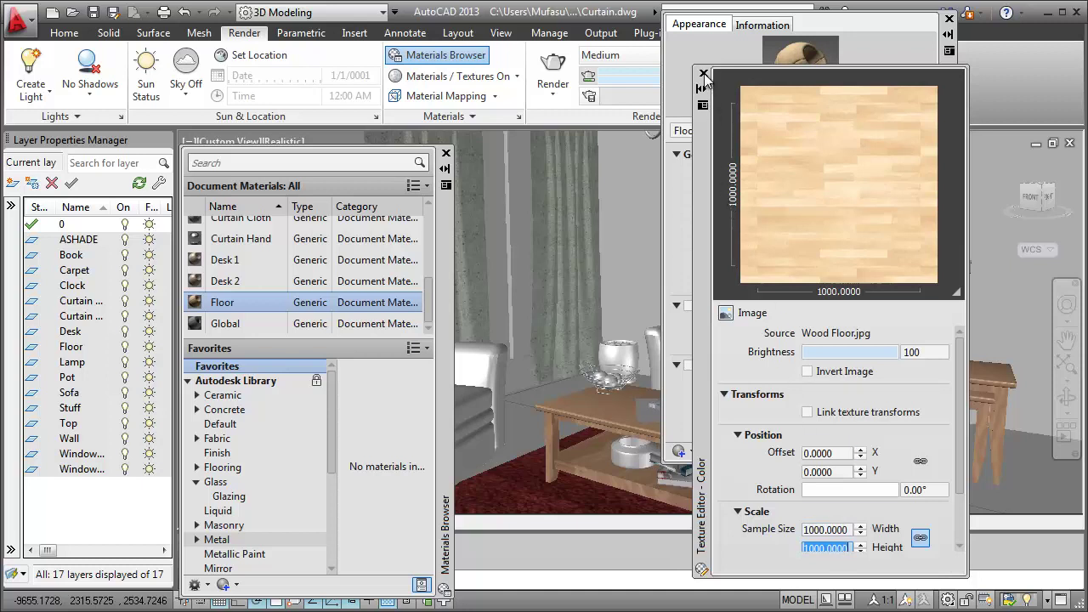
left_click(703, 74)
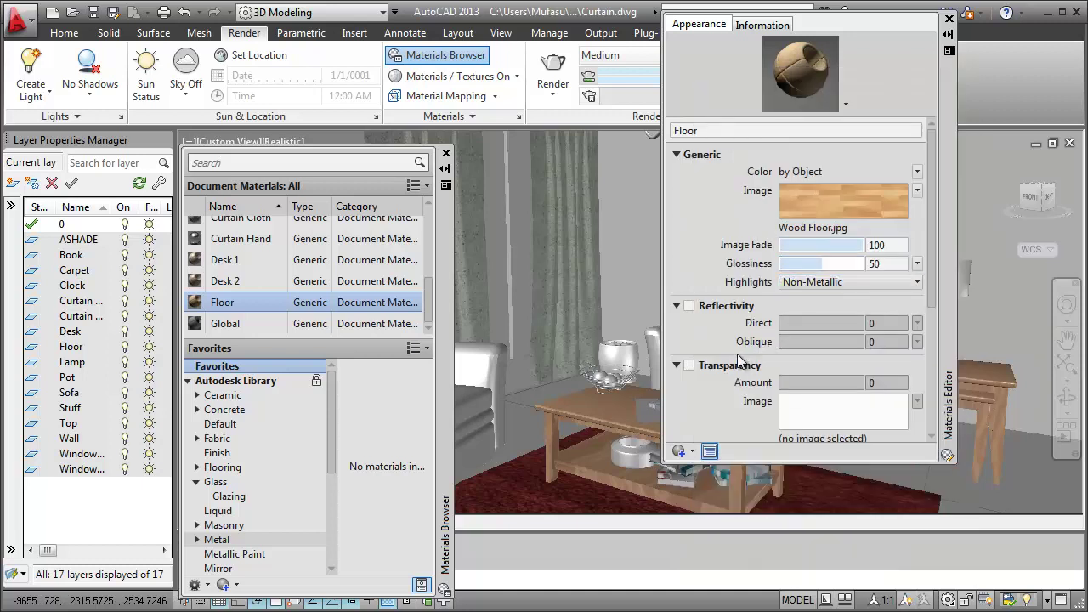
Turn on Floor reflectivity at Direct 15 and Oblique 20, and drop glossiness to 15.
left_click(688, 306)
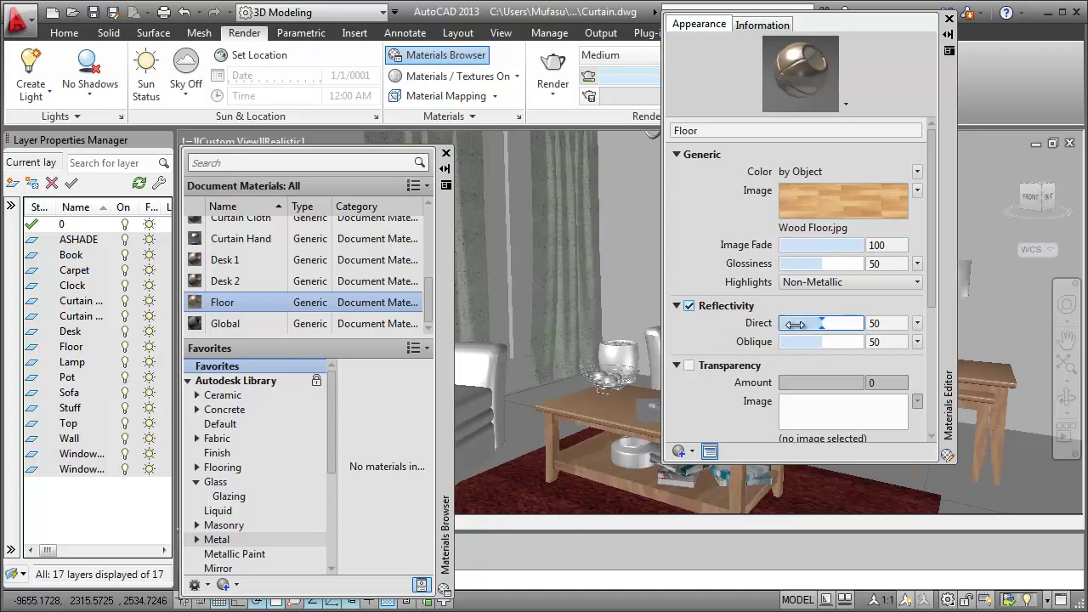
left_click_drag(818, 323, 797, 322)
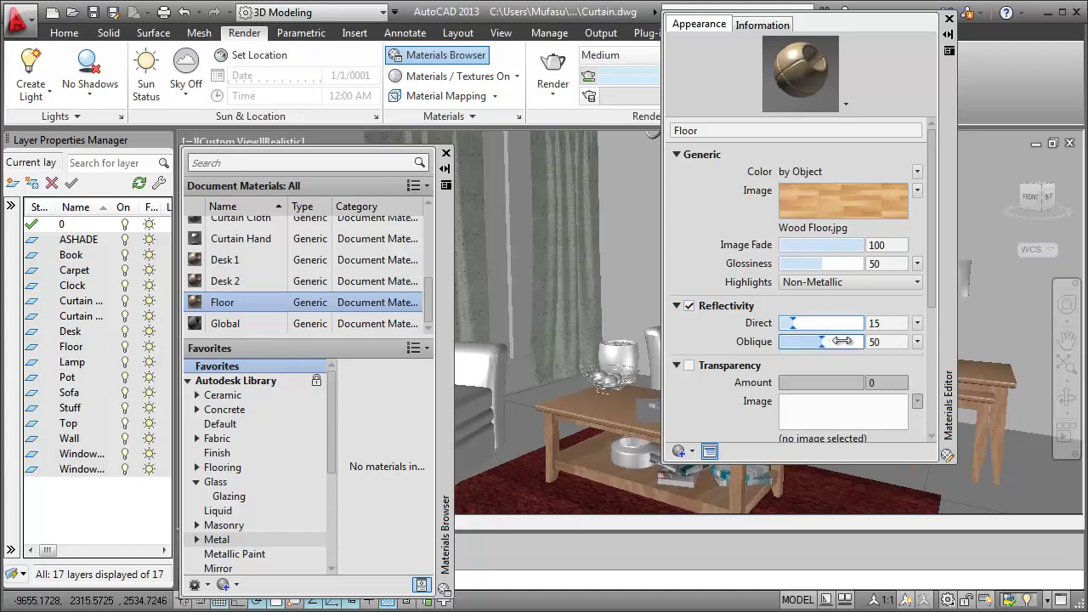
left_click_drag(823, 342, 793, 342)
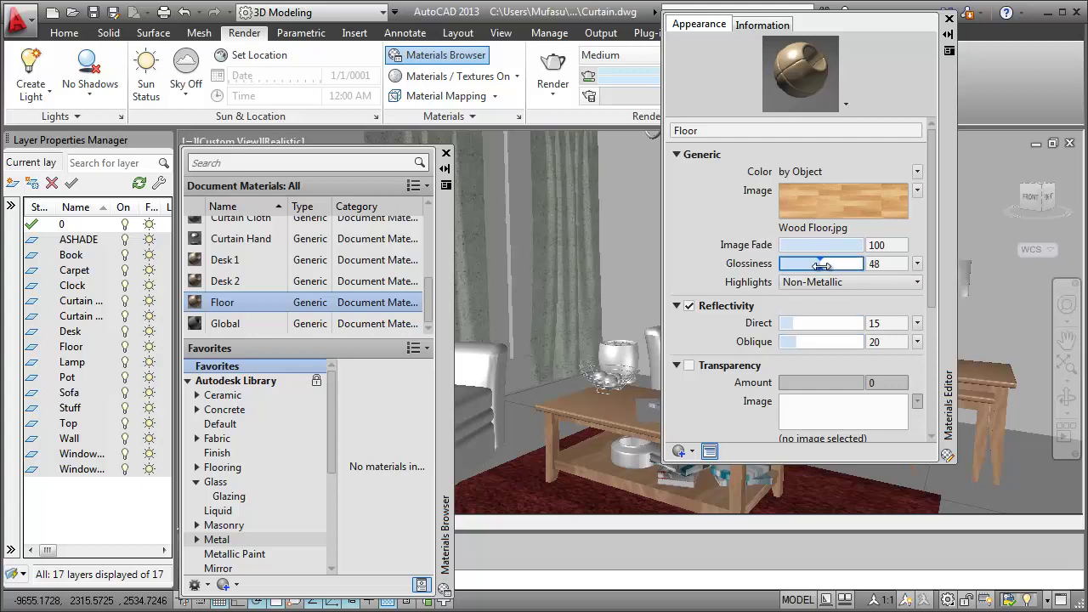
left_click_drag(828, 265, 797, 267)
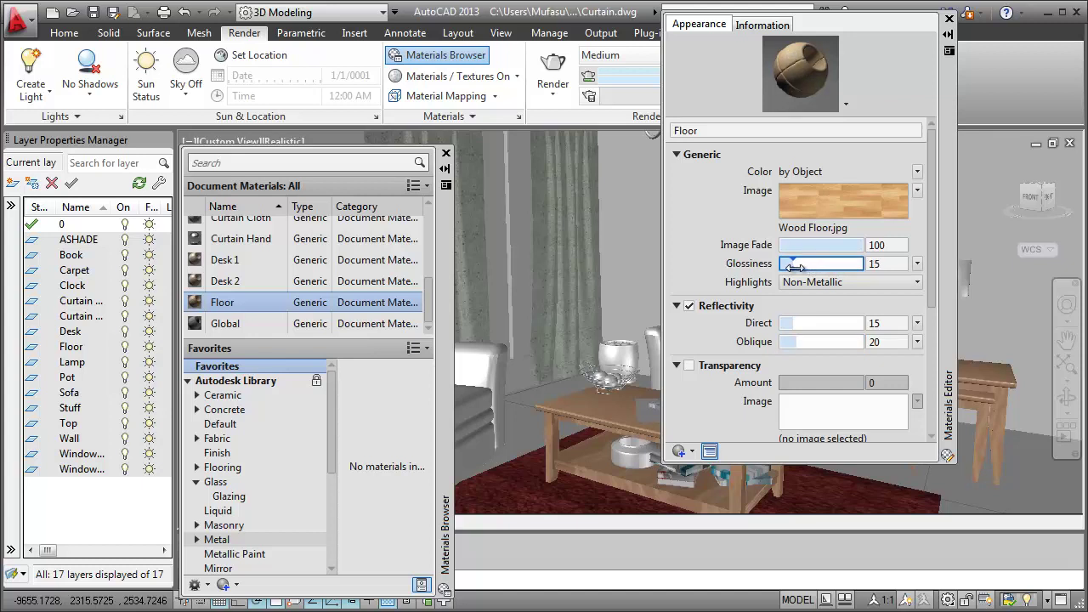
scroll(754, 351, "down", 3)
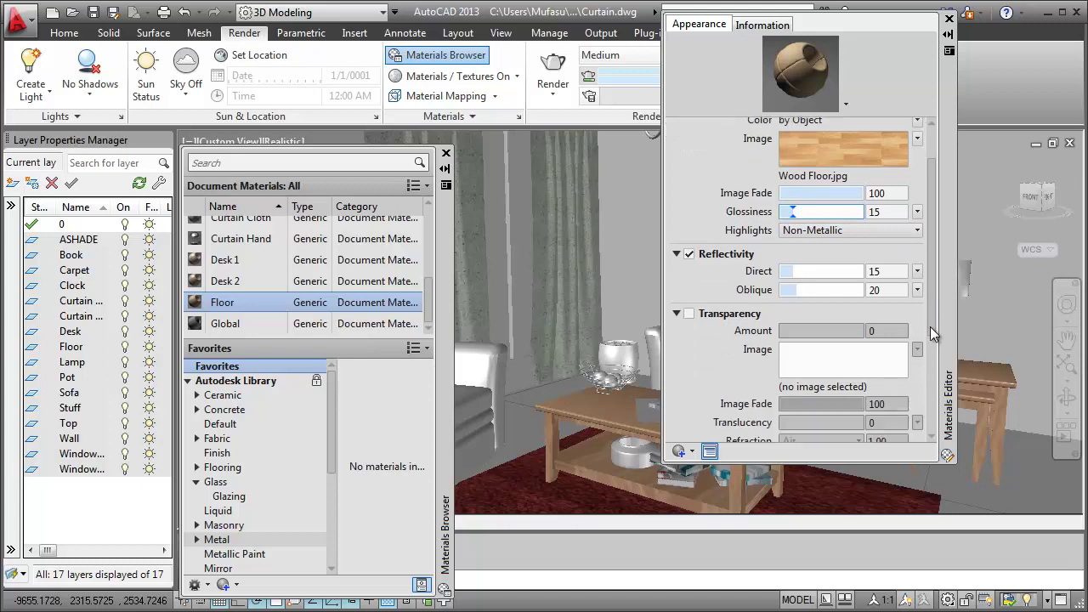
scroll(753, 351, "down", 2)
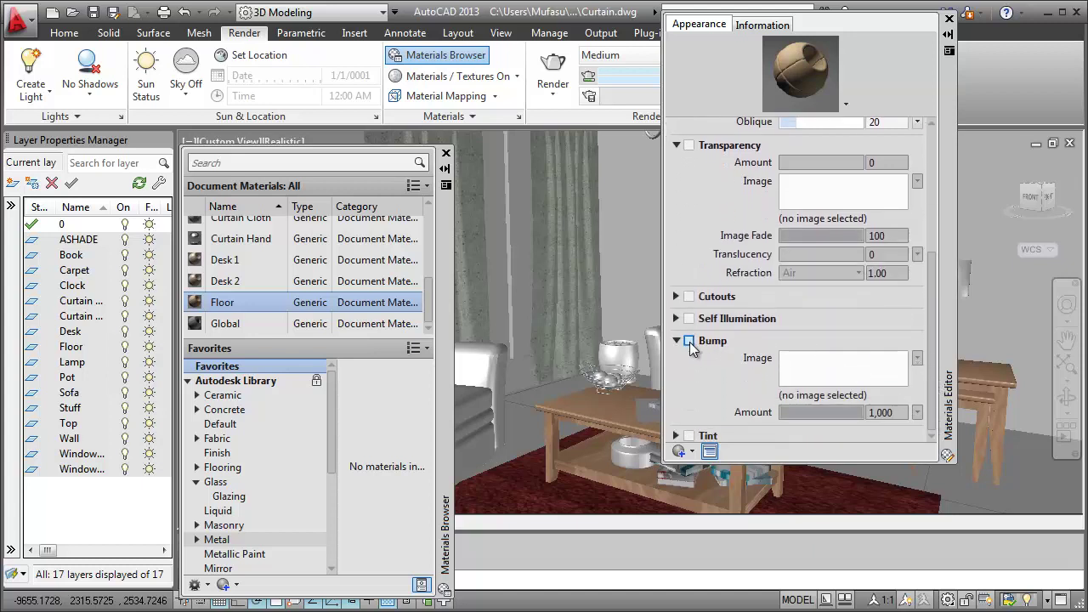
Enable a Wood Floor1.jpg bump map at 1000 sample size with bump amount 54.
left_click(690, 341)
left_click(610, 204)
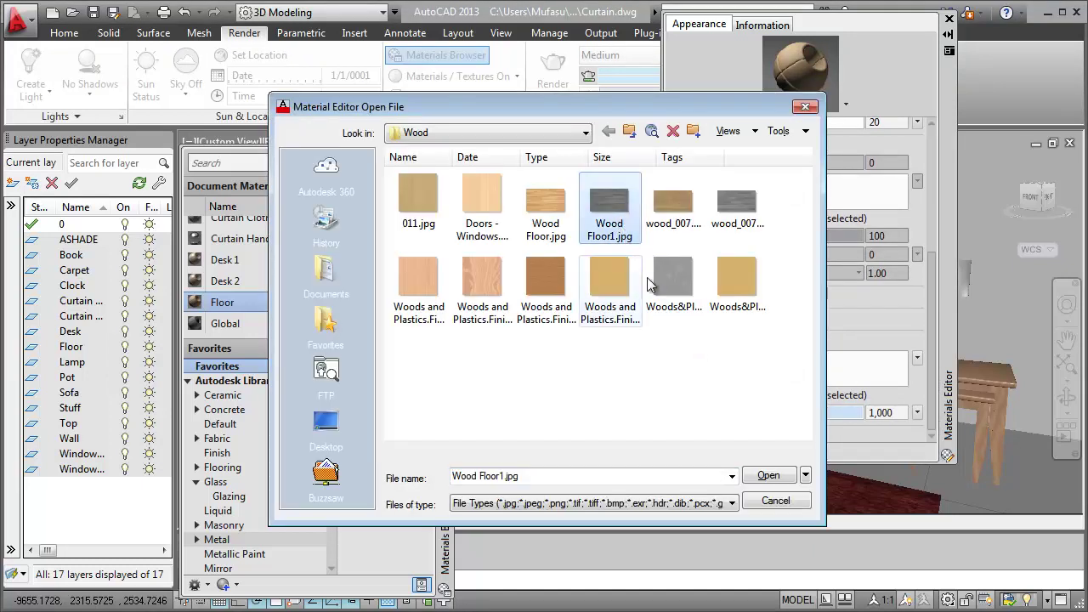
left_click(770, 476)
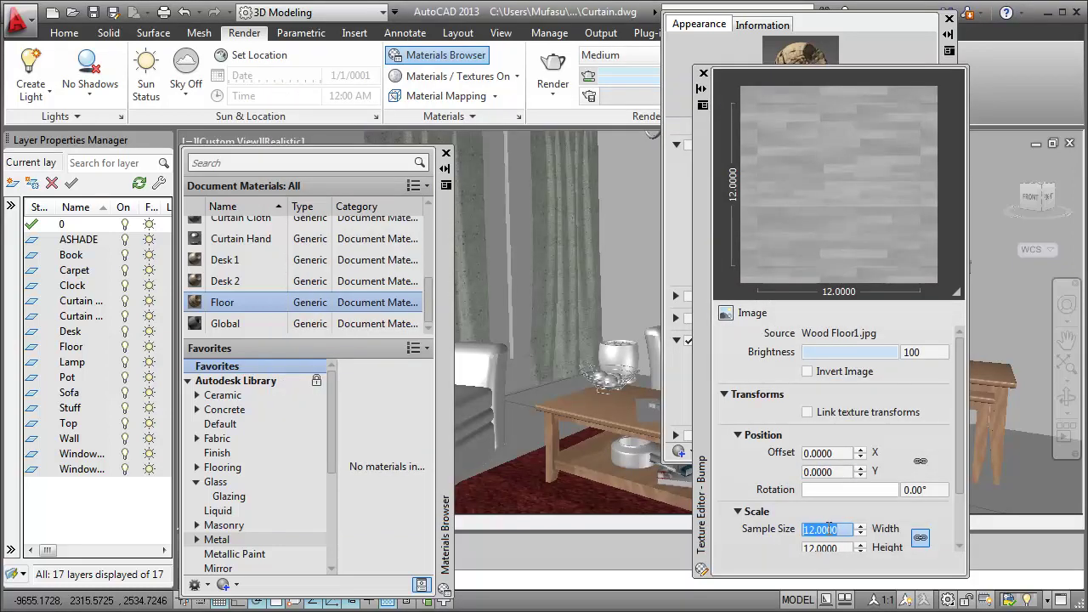
type("10")
key("Tab")
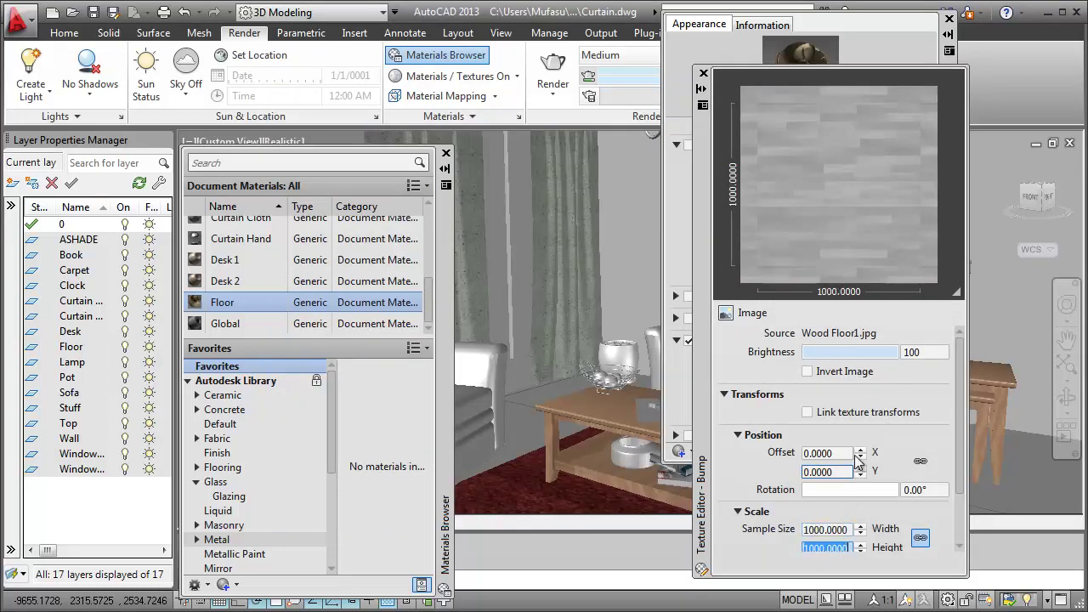
left_click(702, 73)
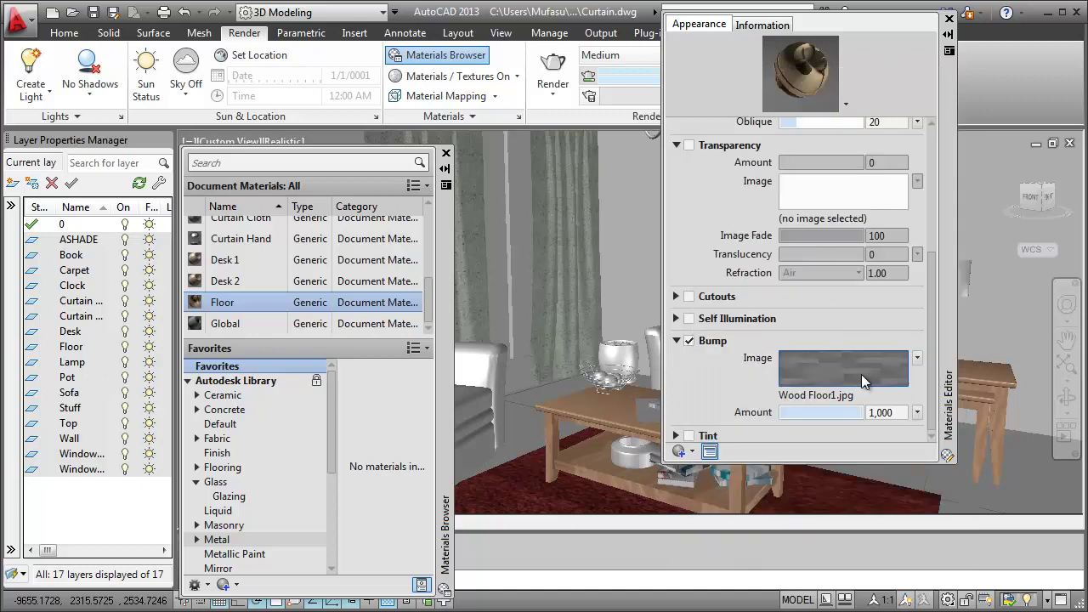
left_click_drag(855, 413, 824, 414)
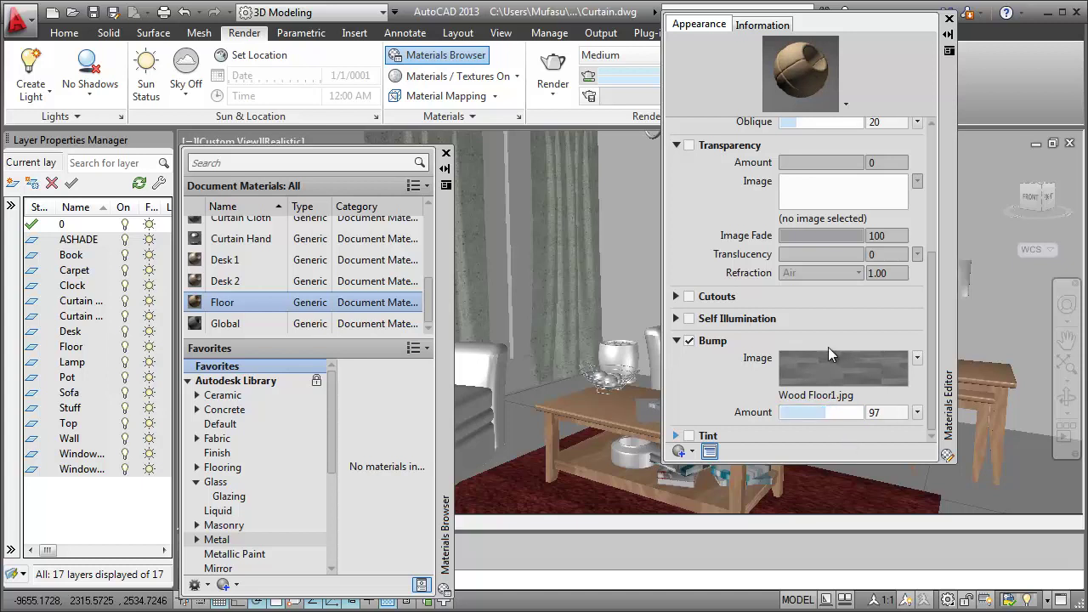
Apply the Floor material to the room's floor and close the material windows.
left_click(949, 19)
mouse_move(298, 303)
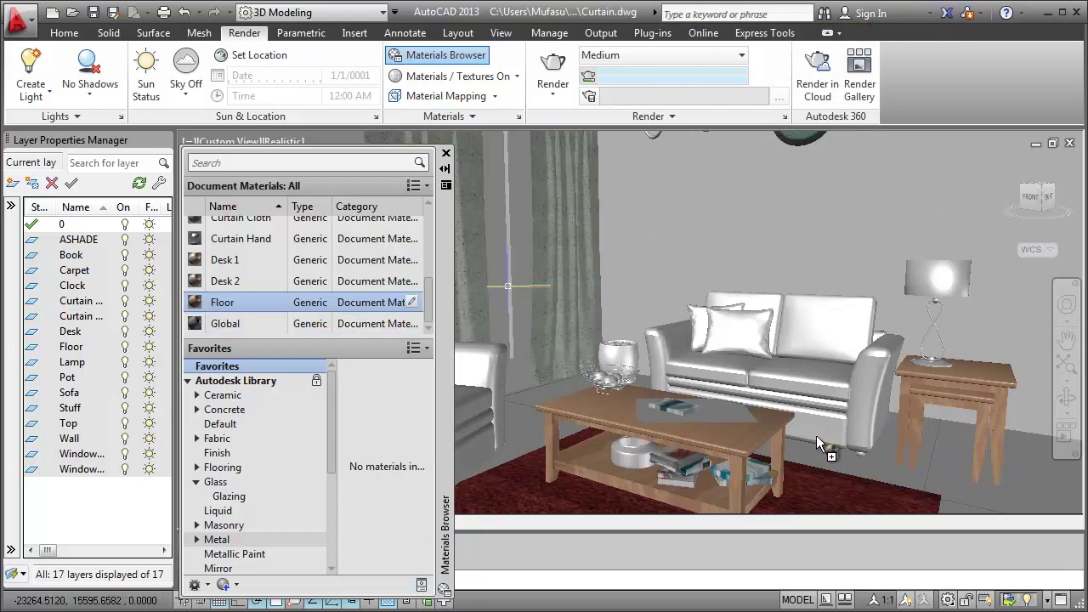
left_click_drag(954, 474, 954, 473)
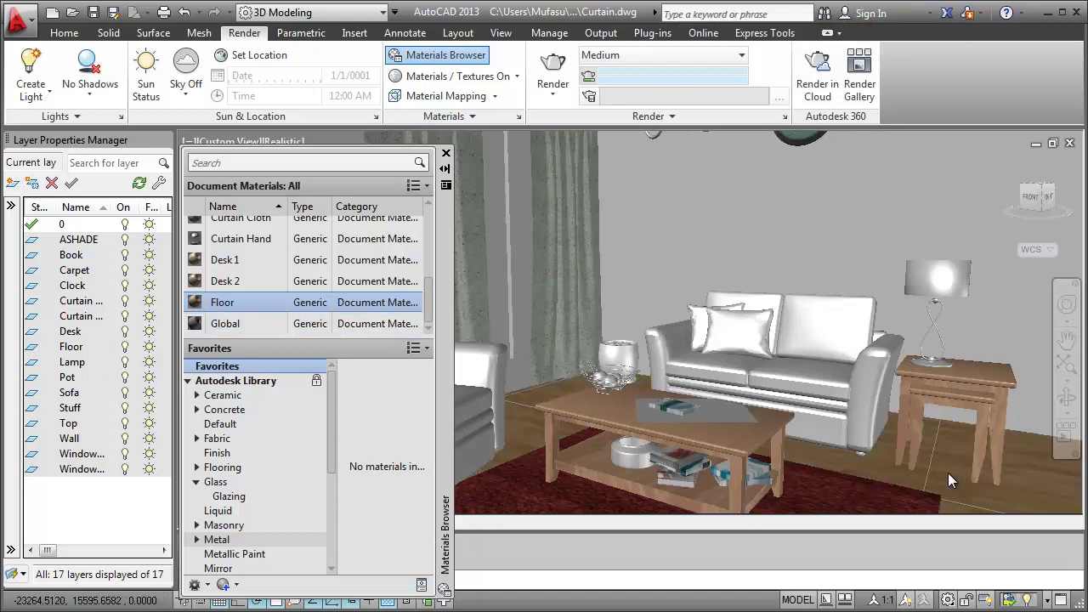
left_click(446, 154)
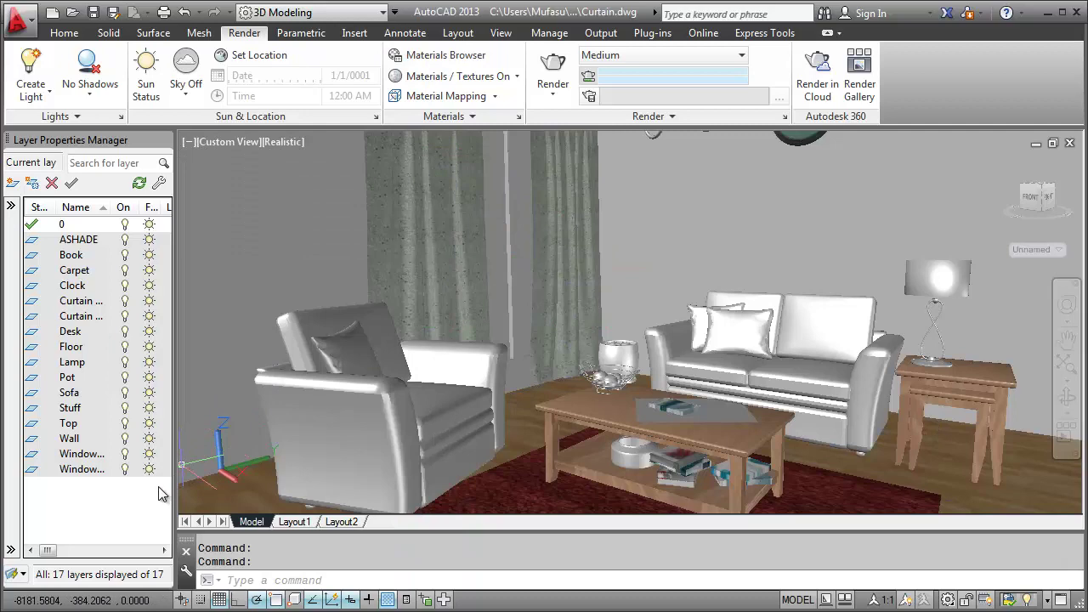
Freeze every layer except Lamp and switch the viewport to the Front view.
key("ctrl+a")
left_click(150, 364)
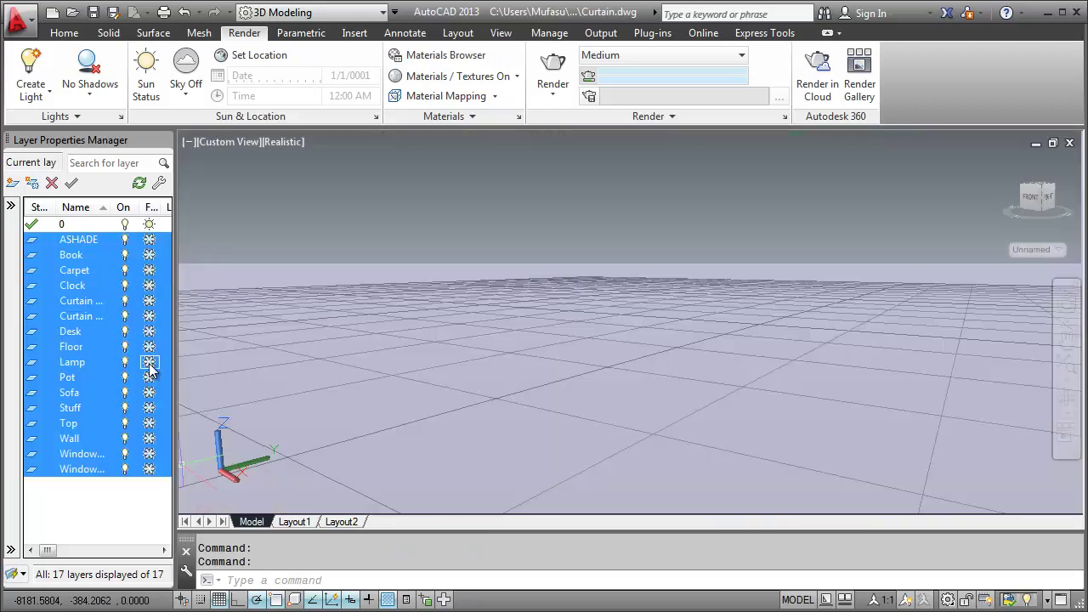
left_click(130, 501)
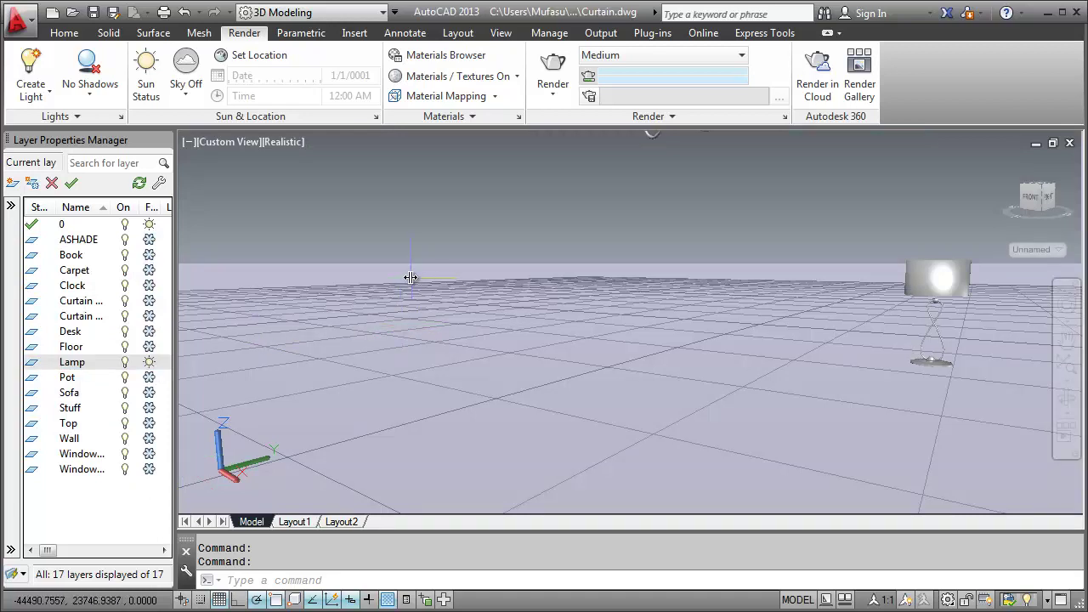
left_click(233, 141)
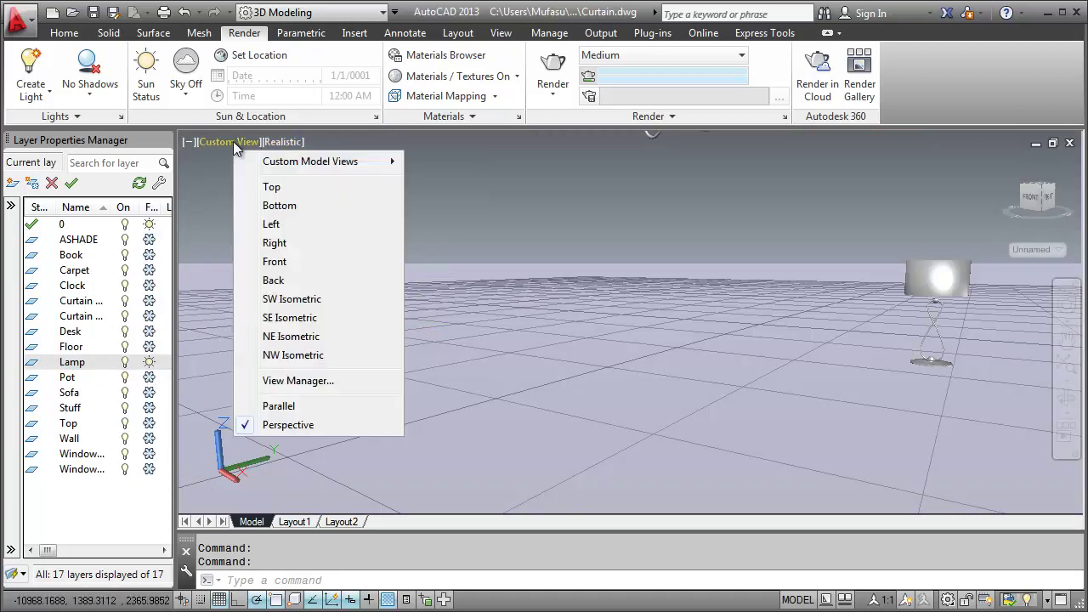
left_click(287, 260)
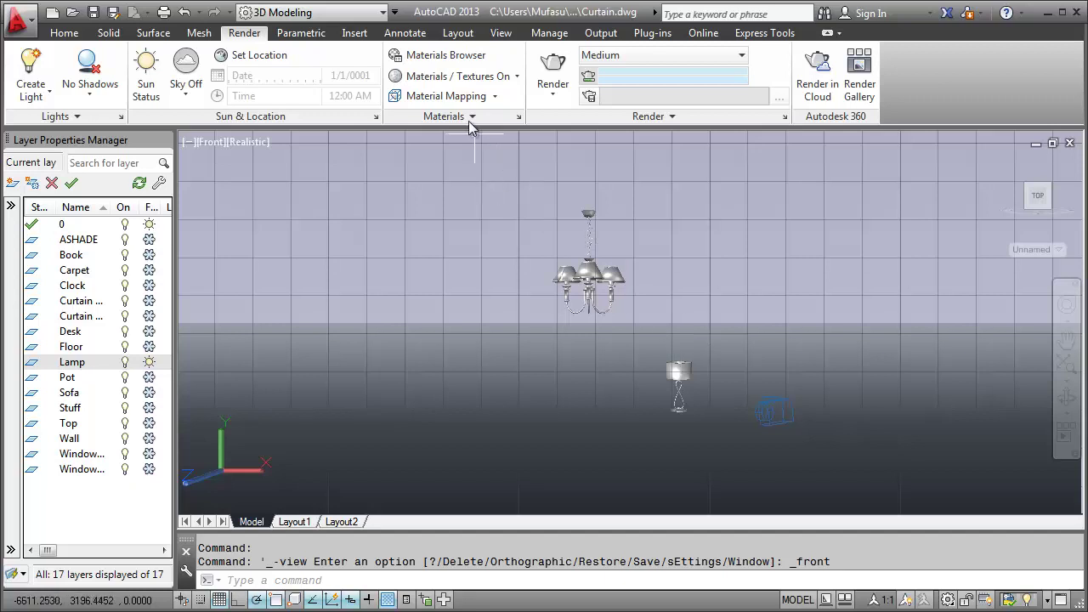
Assign the Handrails painted-white metal to the floor lamp's base.
left_click(463, 67)
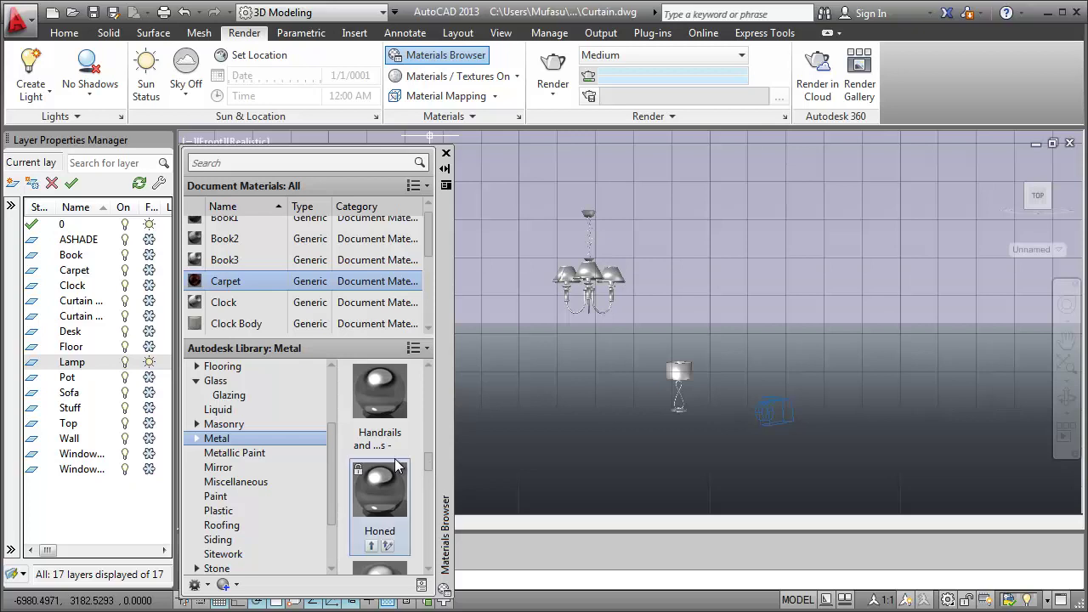
left_click_drag(331, 445, 332, 438)
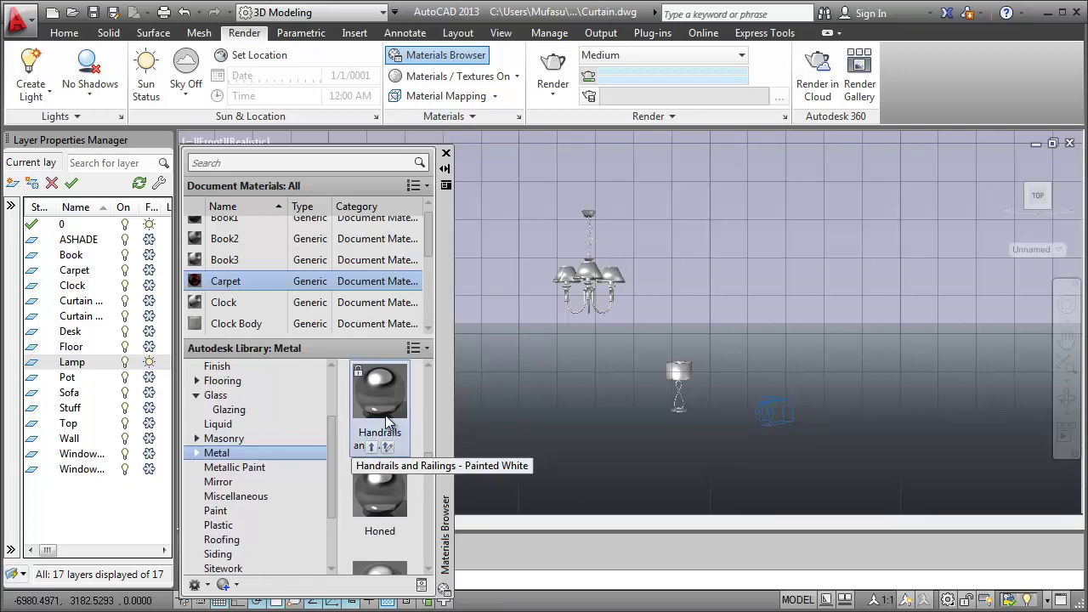
scroll(713, 400, "up", 1)
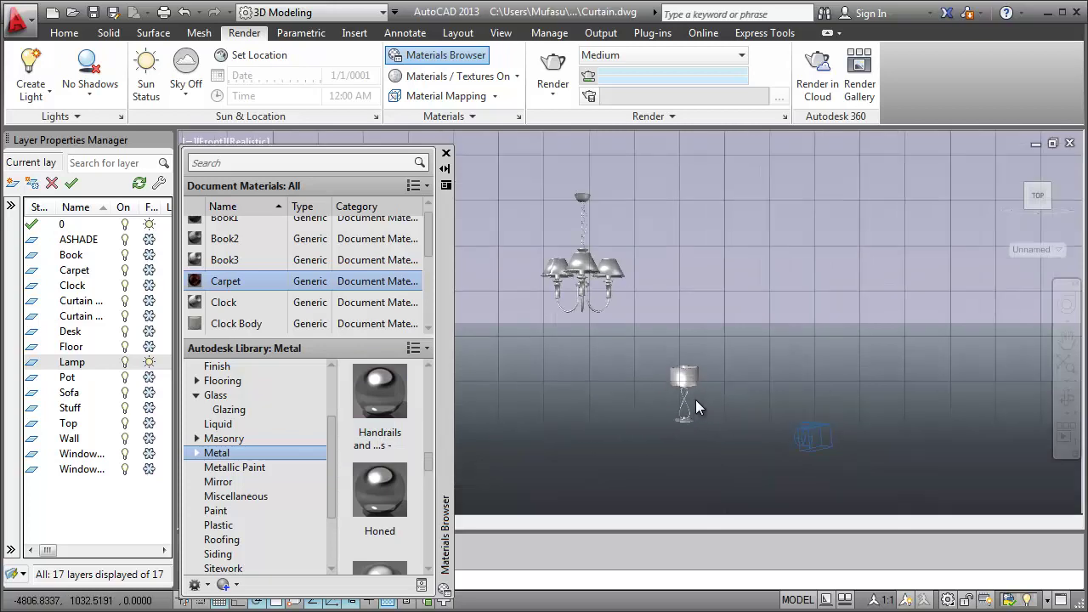
scroll(696, 408, "up", 1)
scroll(701, 438, "up", 1)
scroll(710, 459, "up", 2)
scroll(715, 468, "up", 2)
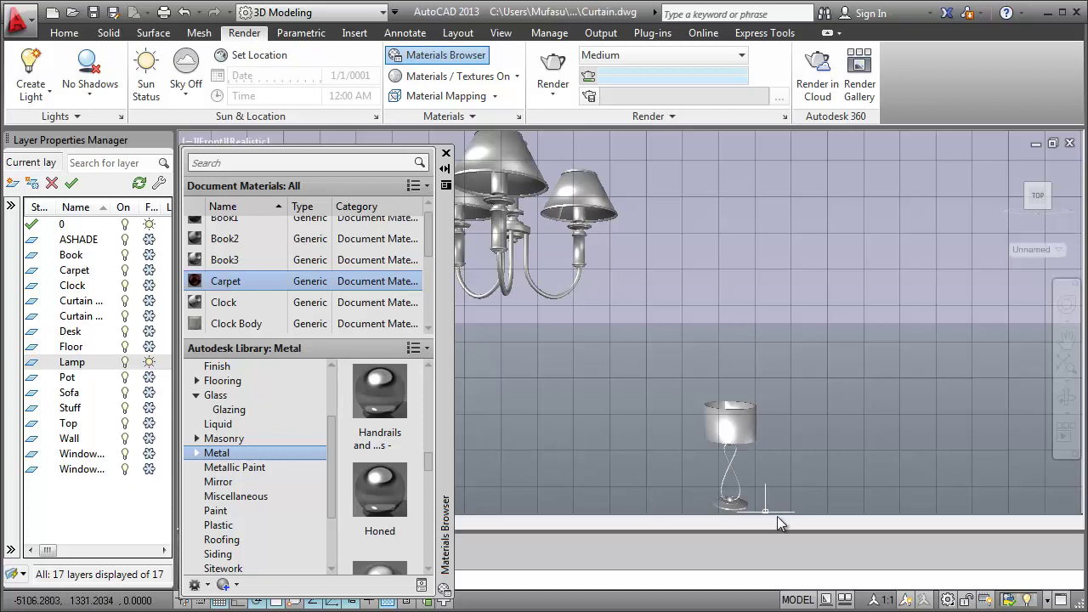
left_click(770, 510)
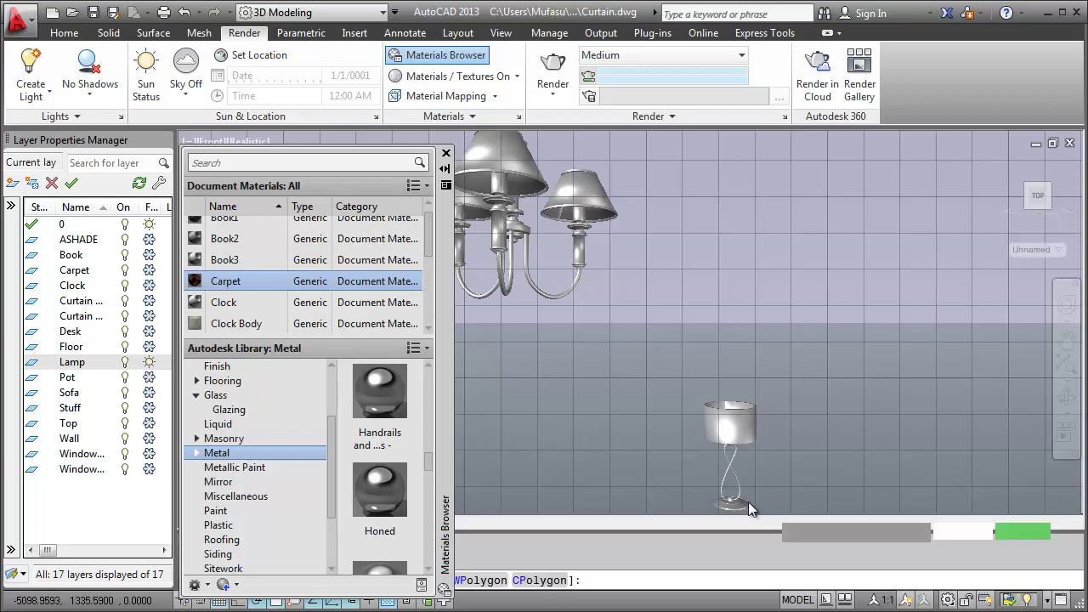
left_click(685, 460)
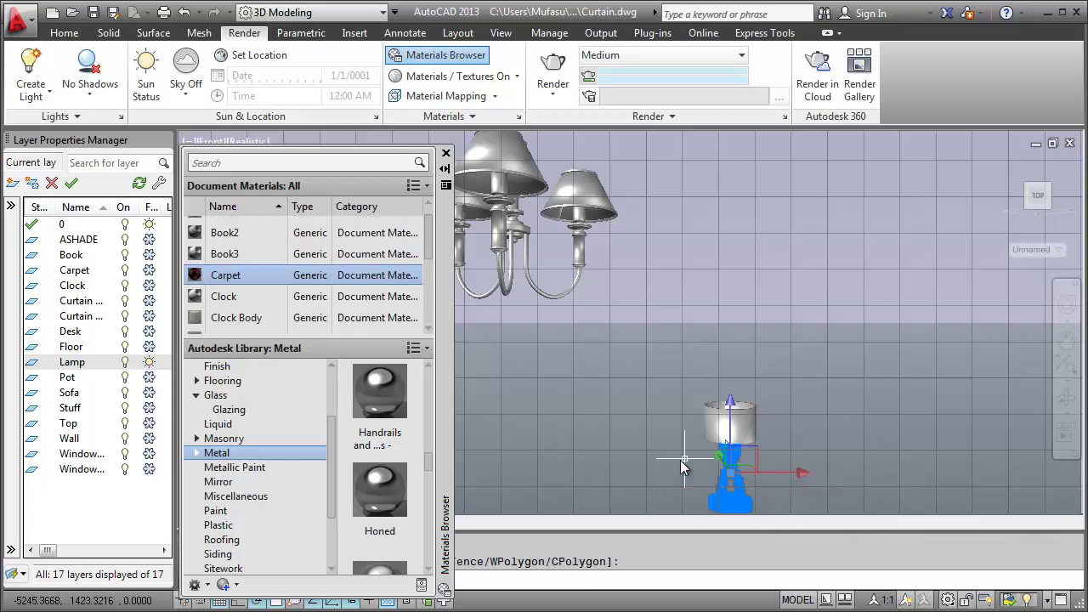
right_click(378, 396)
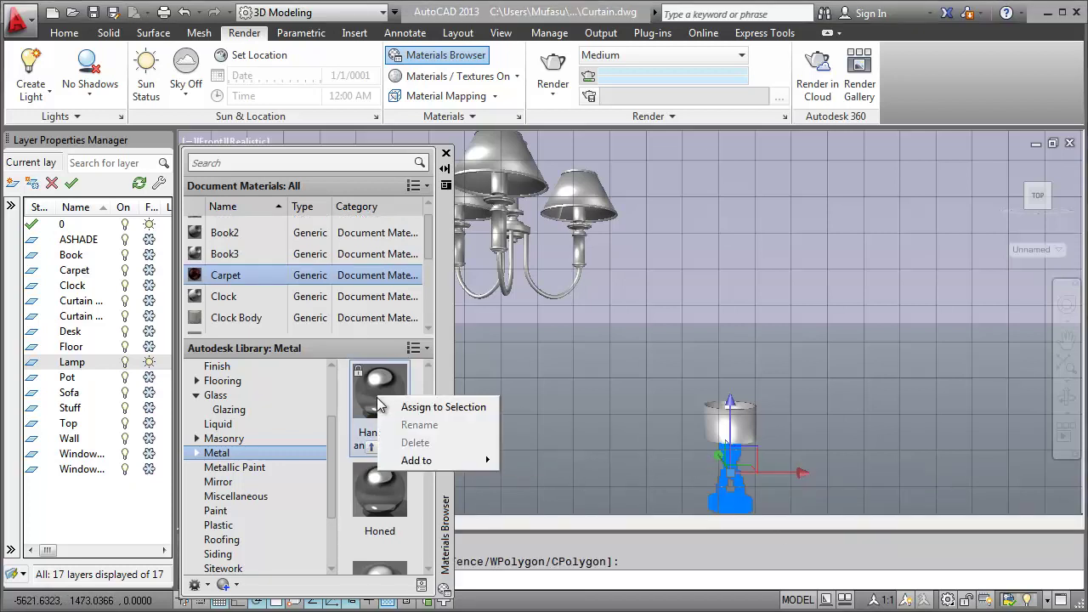
left_click(427, 410)
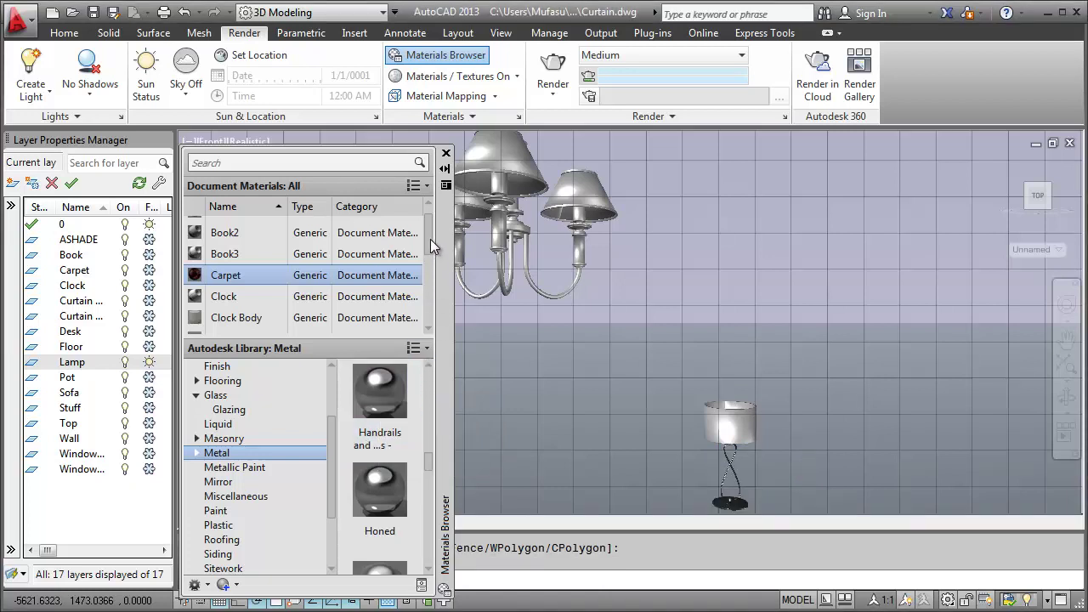
Rename the new handrails document material to Lamp1.
left_click_drag(431, 245, 430, 239)
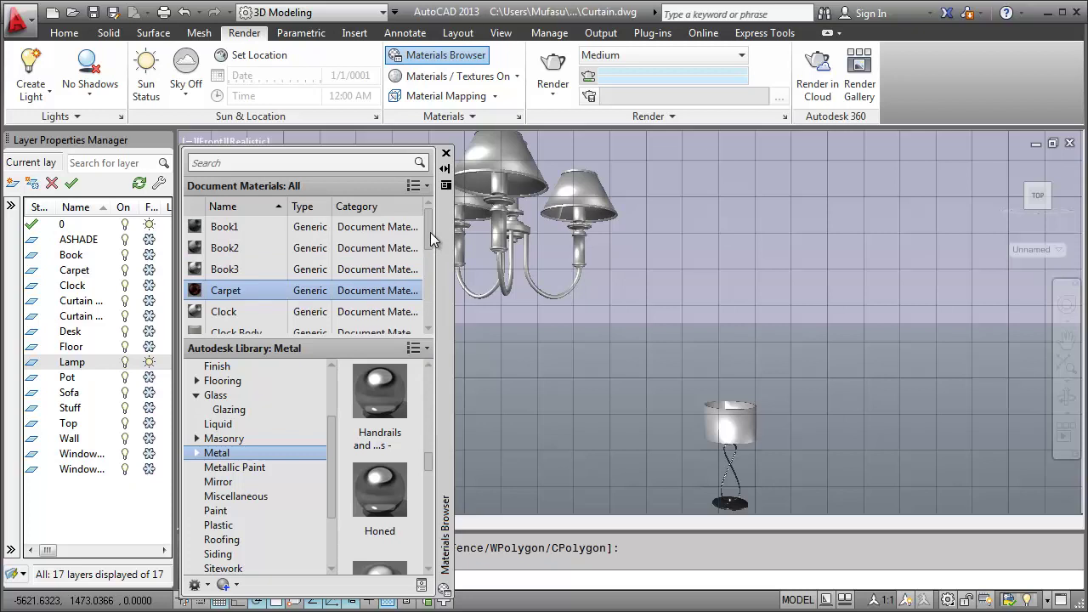
left_click_drag(431, 241, 430, 311)
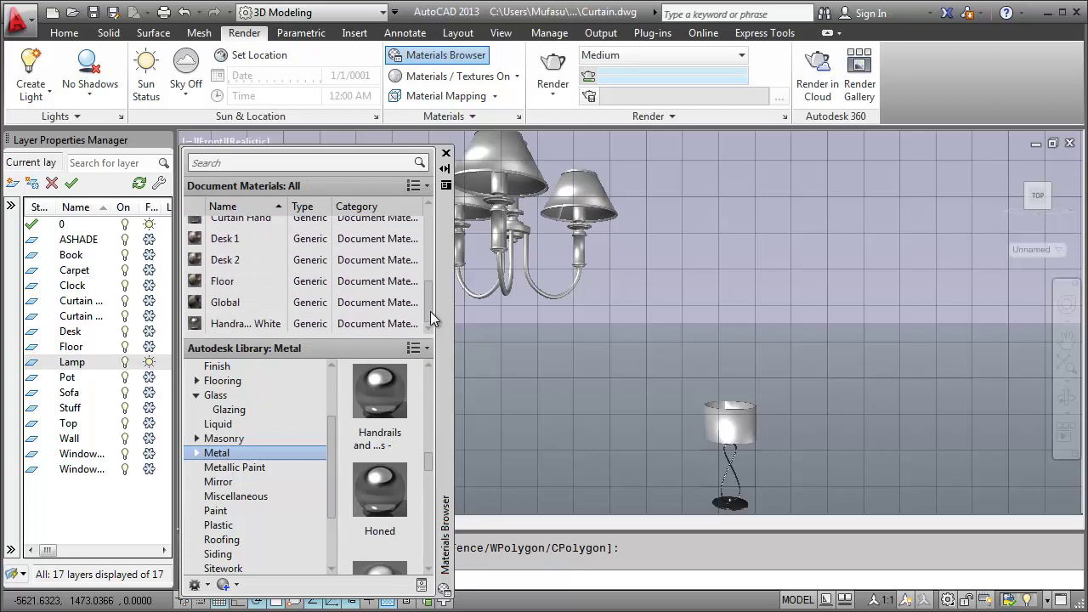
right_click(266, 323)
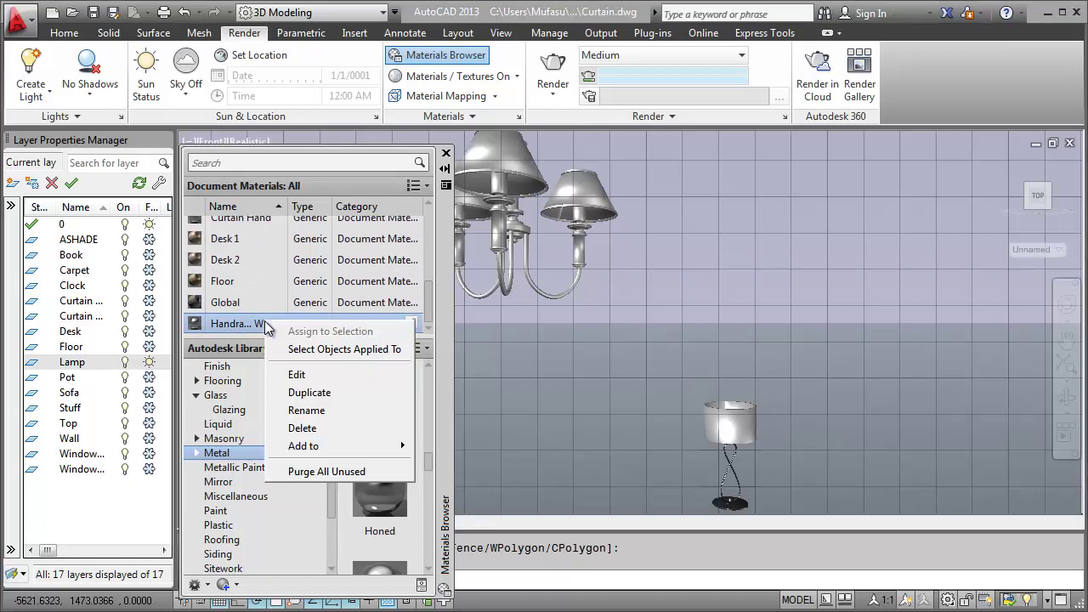
left_click(319, 409)
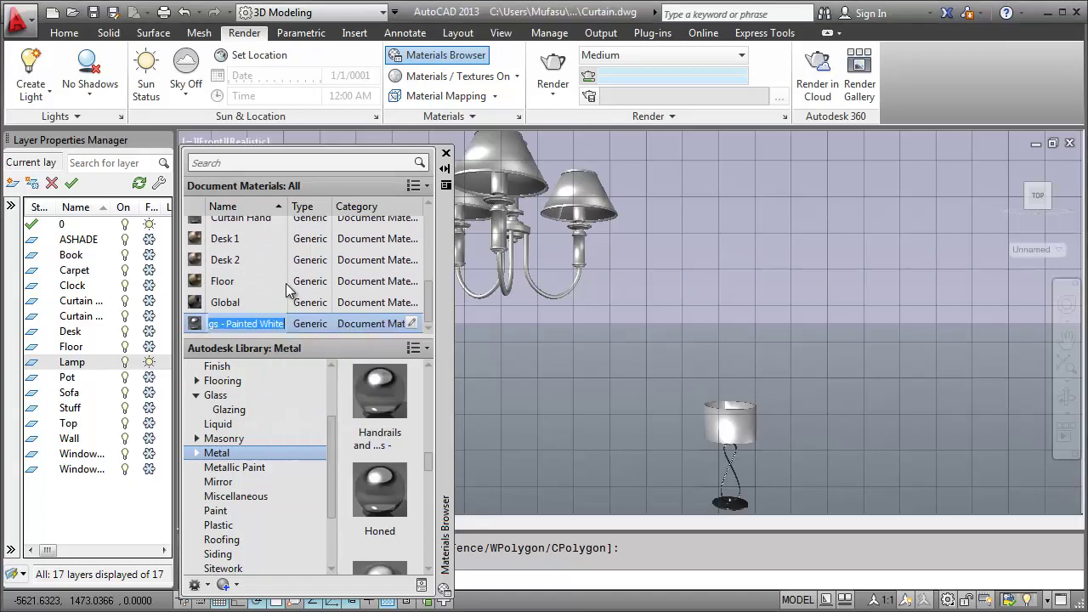
type("Lamp")
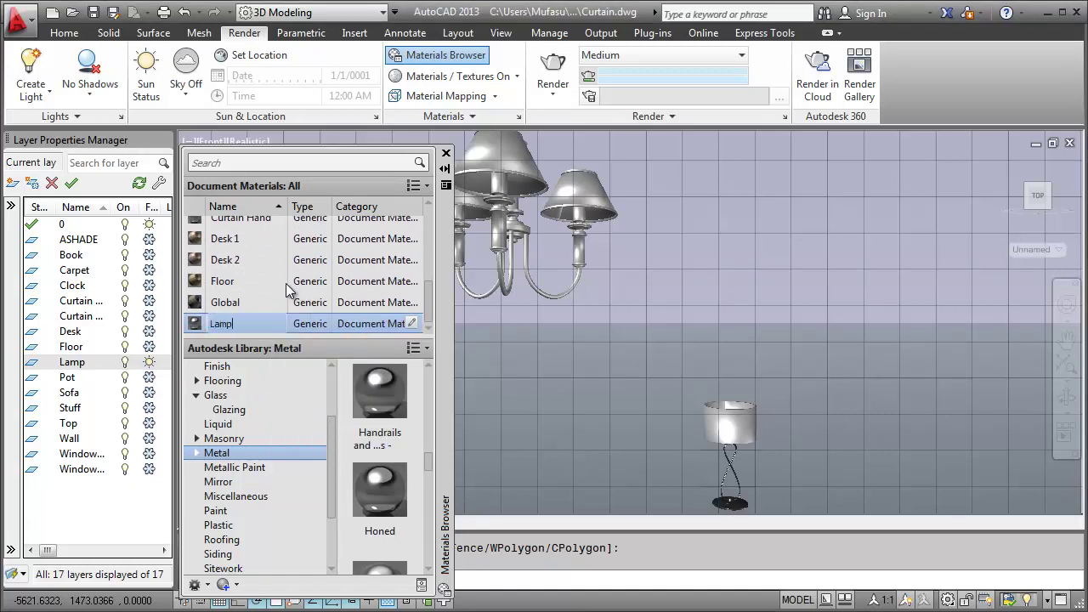
type("1")
left_click(301, 306)
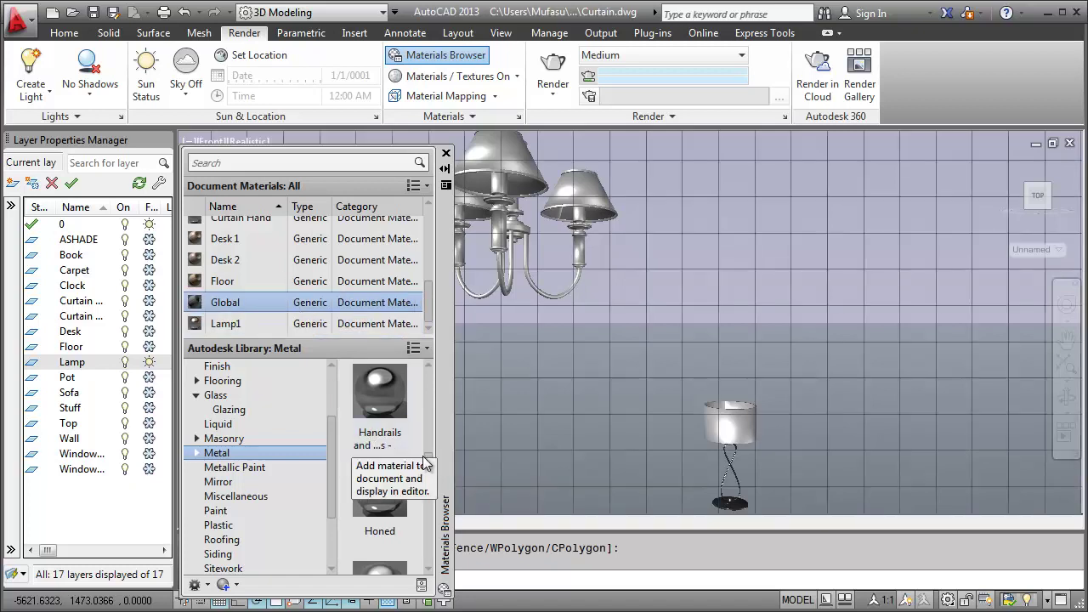
Centre the chandelier in view and select its arms, body, chain and canopy.
left_click_drag(429, 466, 430, 475)
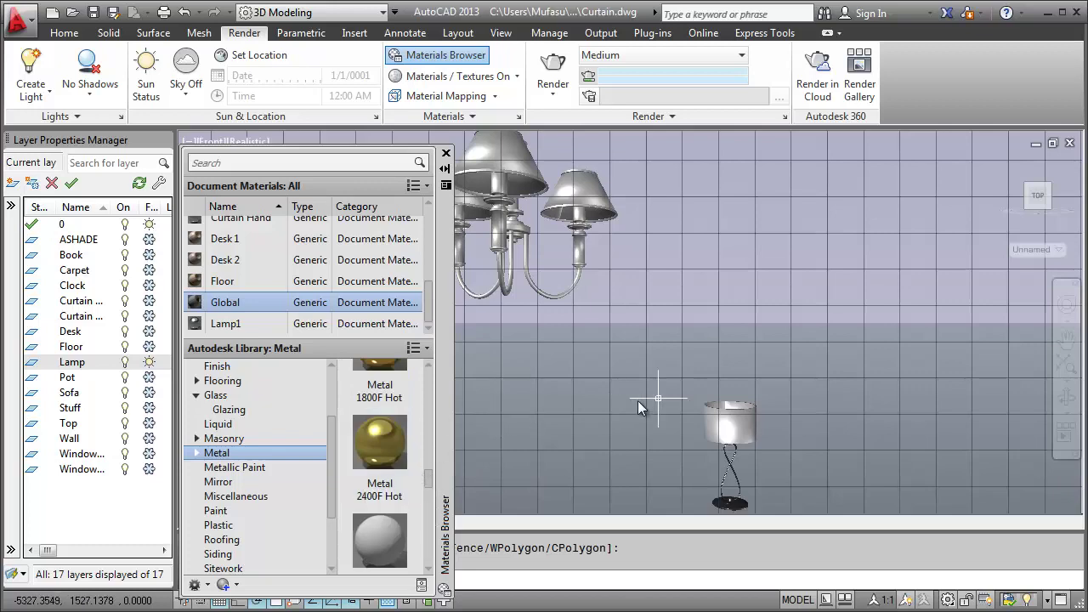
left_click(1066, 338)
mouse_move(644, 273)
left_mouse_down()
mouse_move(923, 423)
mouse_move(946, 403)
left_mouse_up()
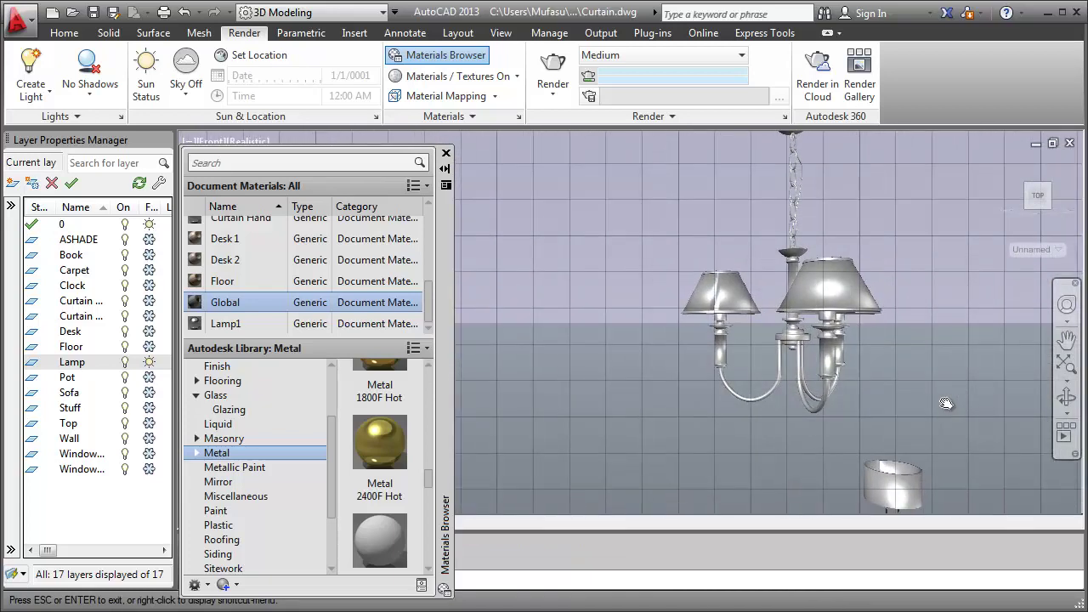
right_click(596, 327)
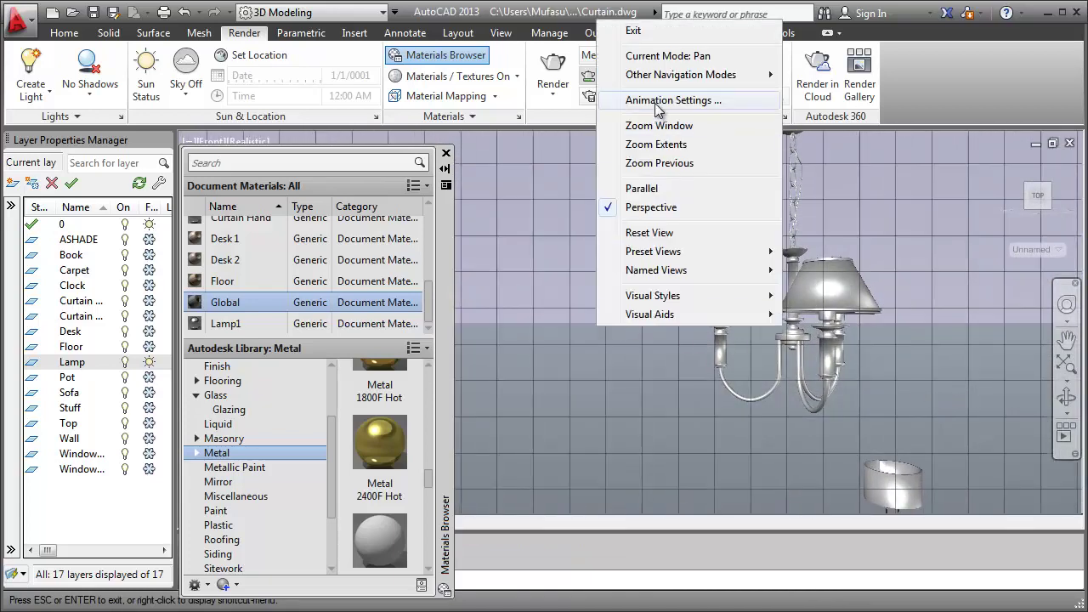
left_click(633, 31)
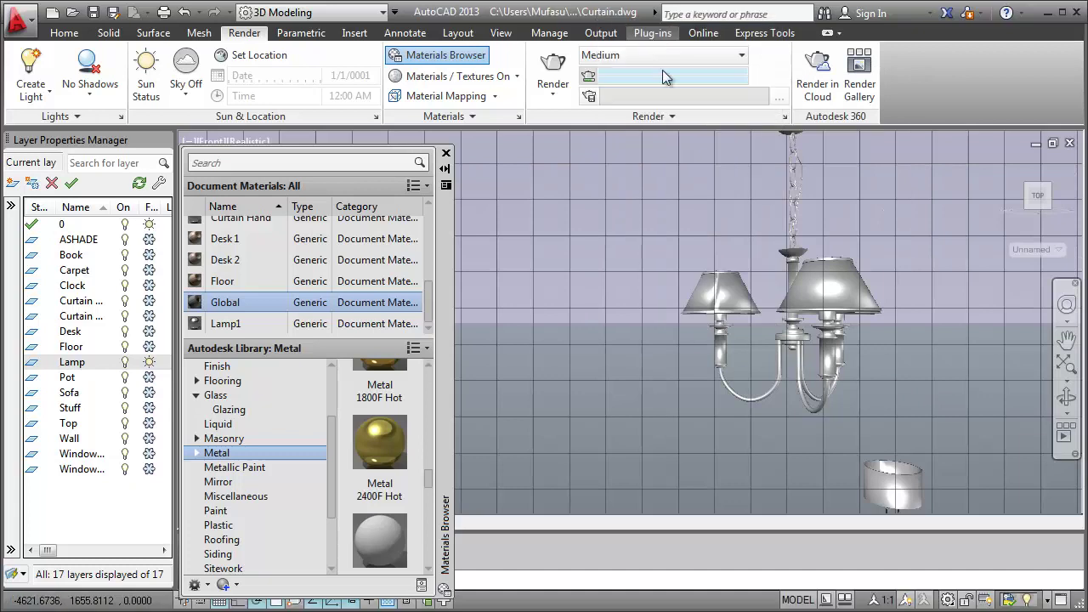
left_click(847, 418)
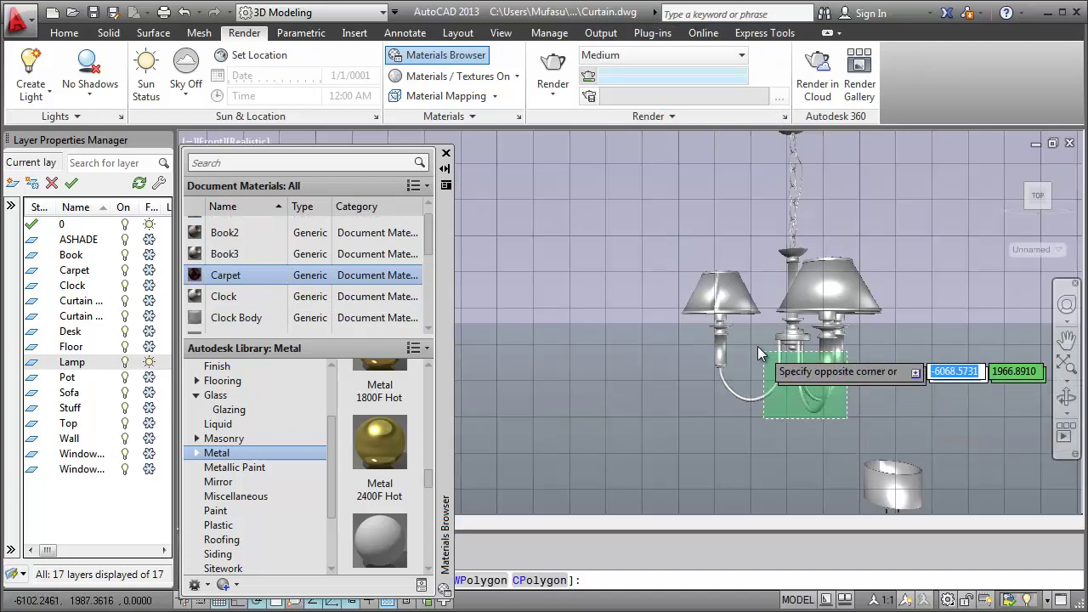
left_click(701, 323)
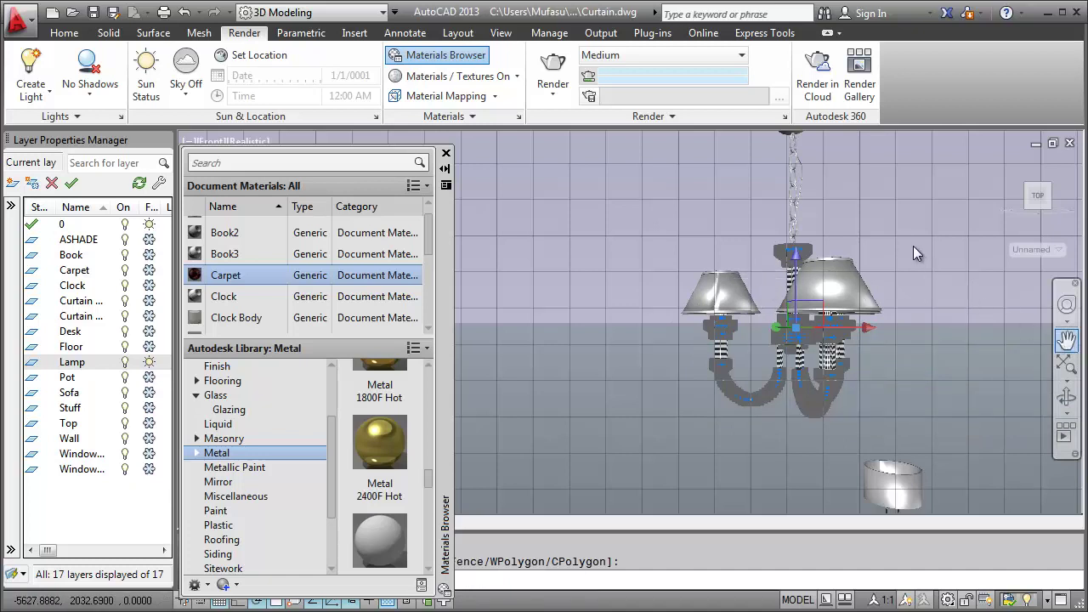
left_click_drag(878, 215, 856, 260)
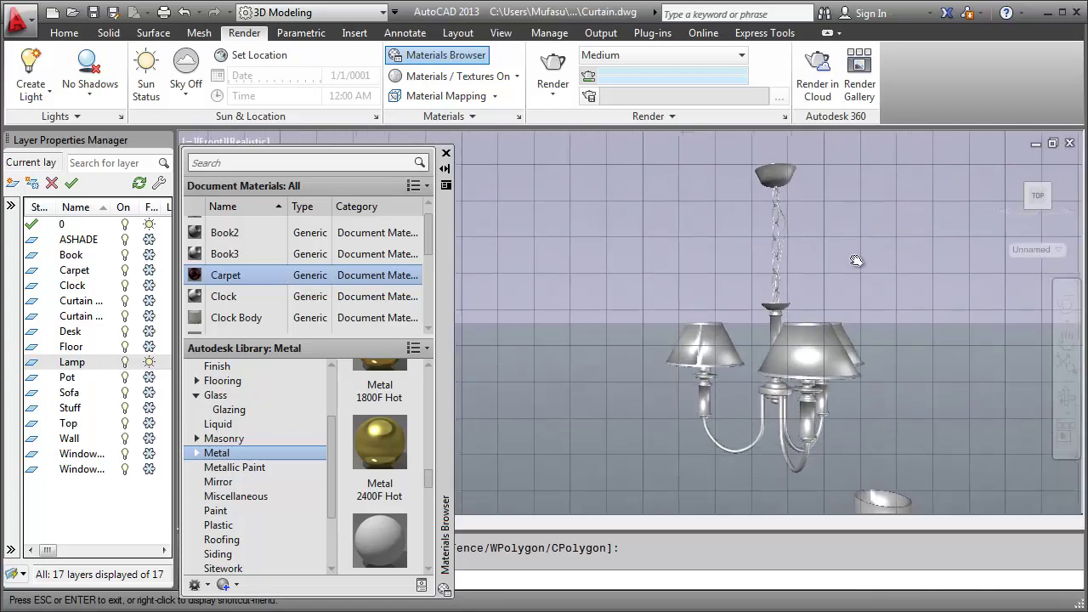
right_click(849, 251)
left_click(863, 262)
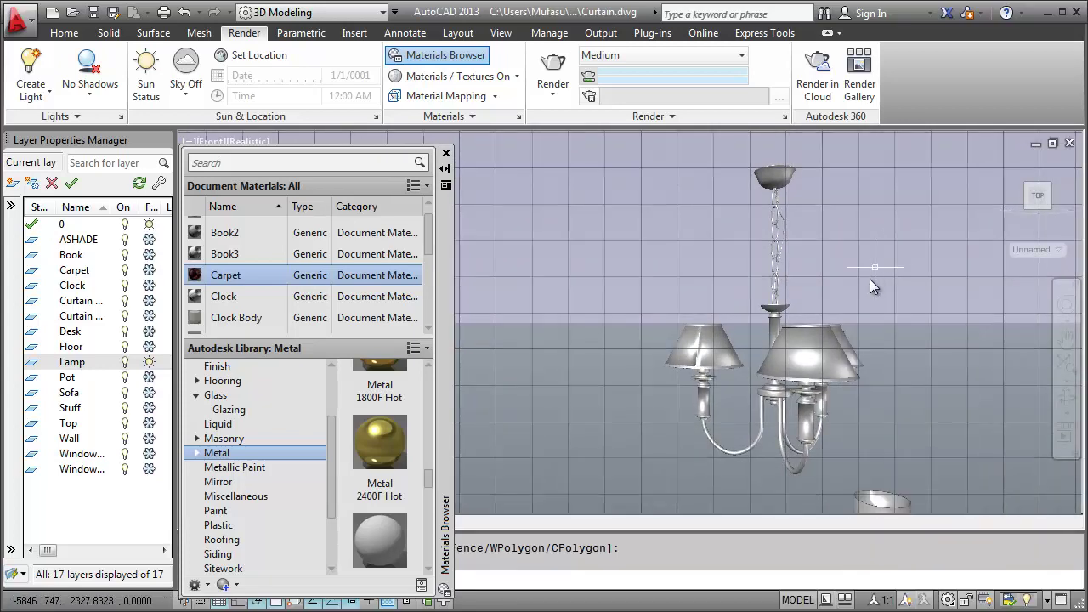
left_click(833, 486)
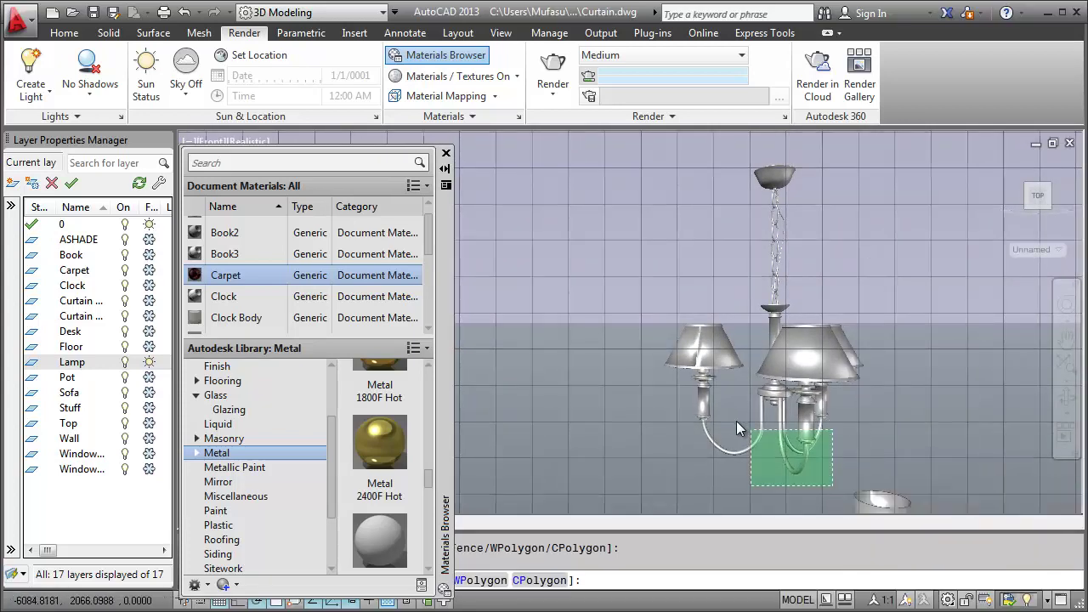
left_click(680, 392)
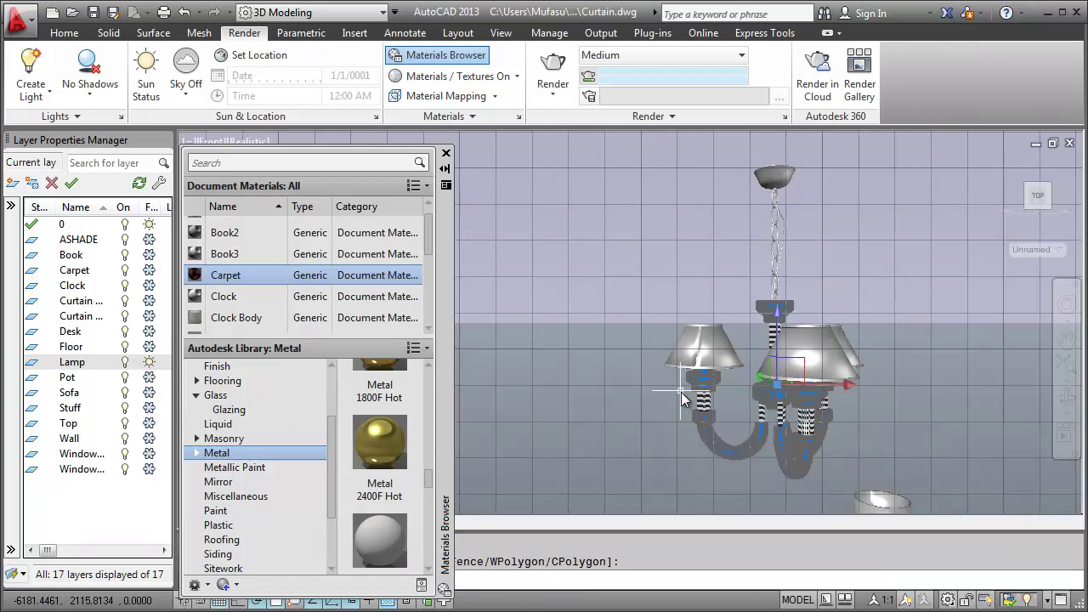
left_click(836, 170)
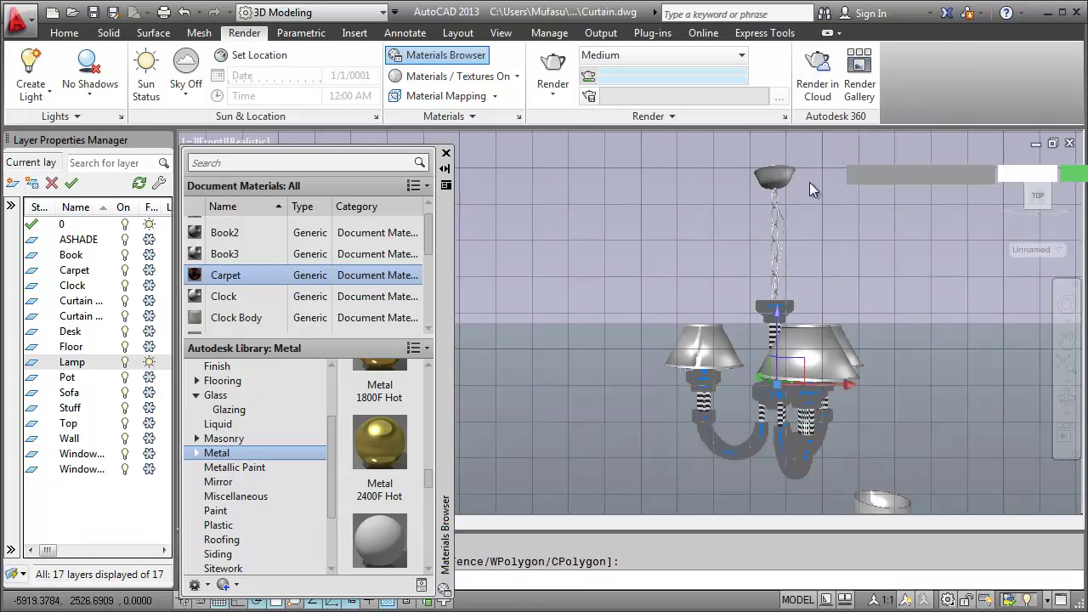
left_click(719, 301)
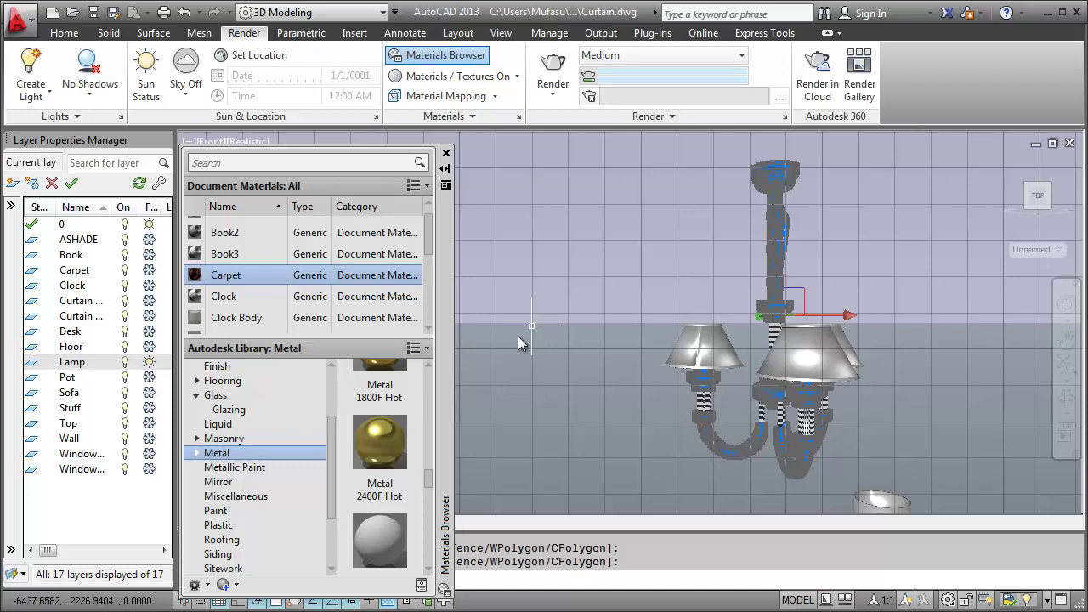
Give the chandelier the gold Metal 2400F Hot material and rename it Lamp2.
right_click(399, 436)
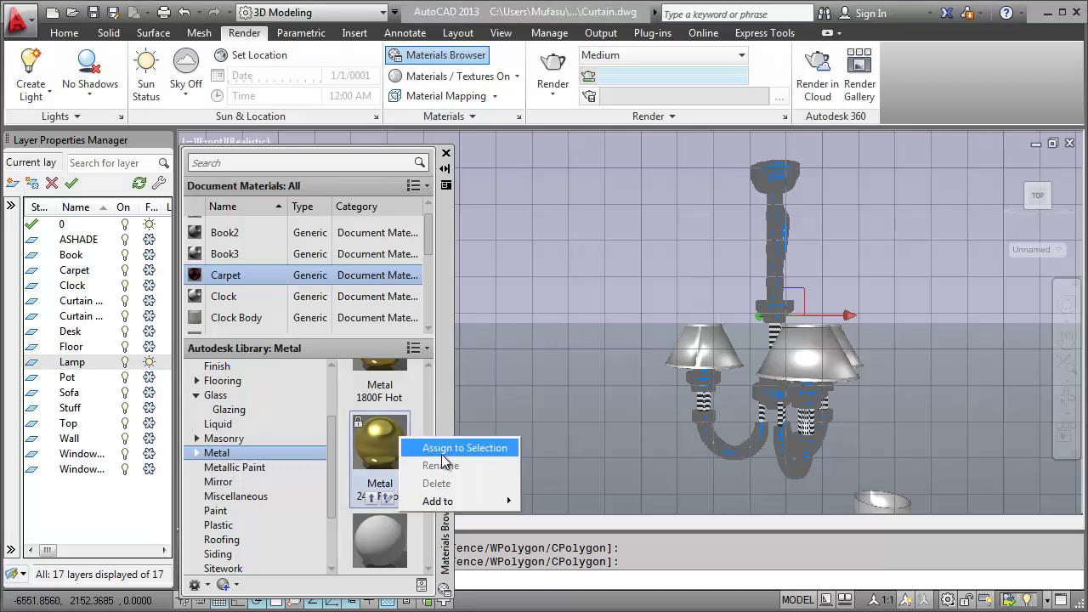
left_click(441, 454)
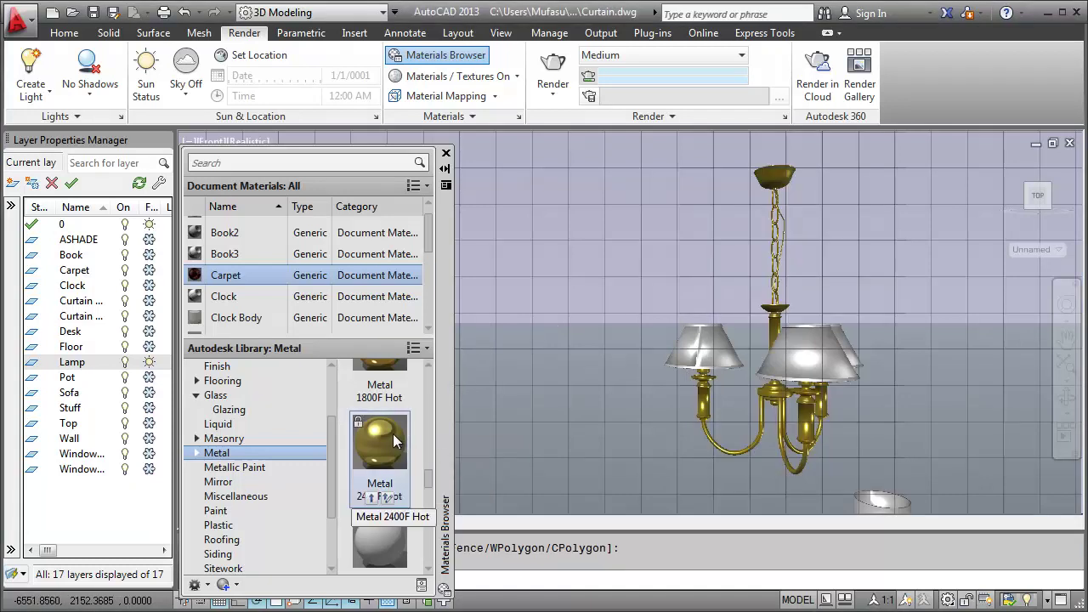
left_click_drag(431, 242, 426, 311)
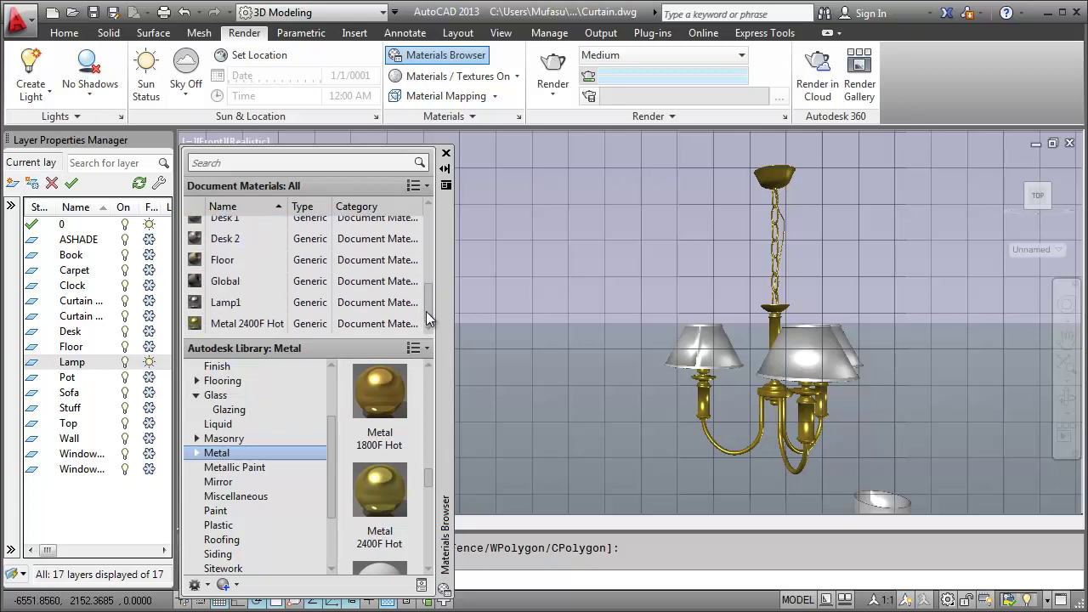
right_click(261, 327)
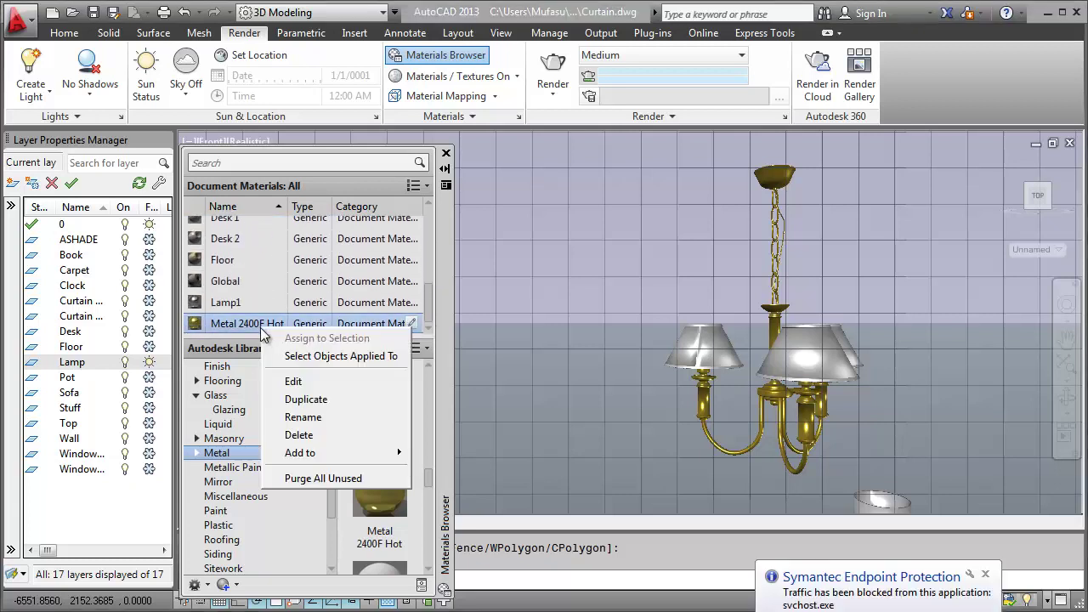
left_click(304, 417)
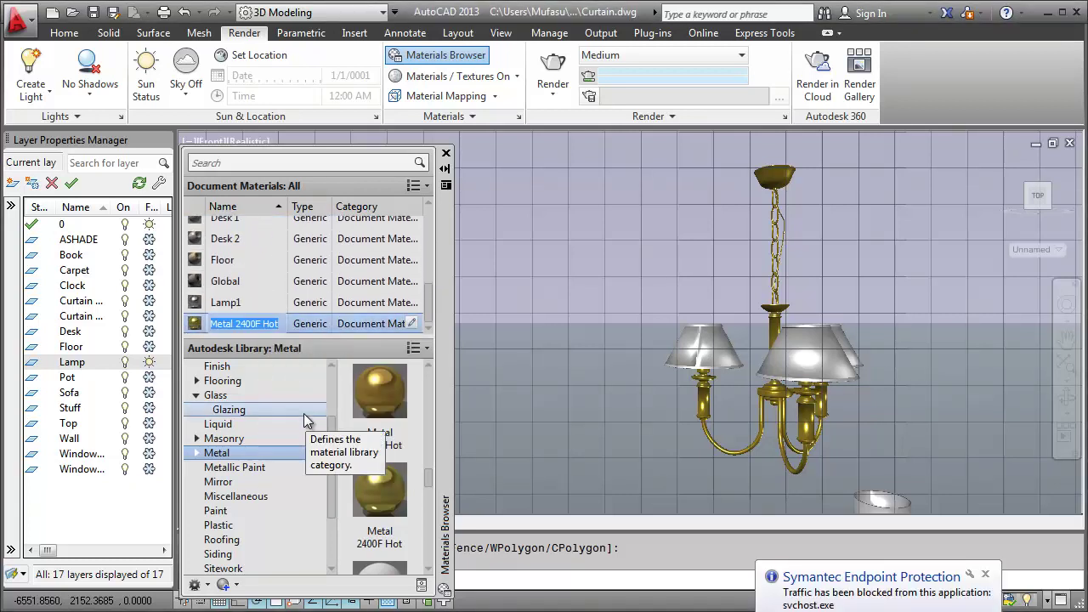
type("Lamp2")
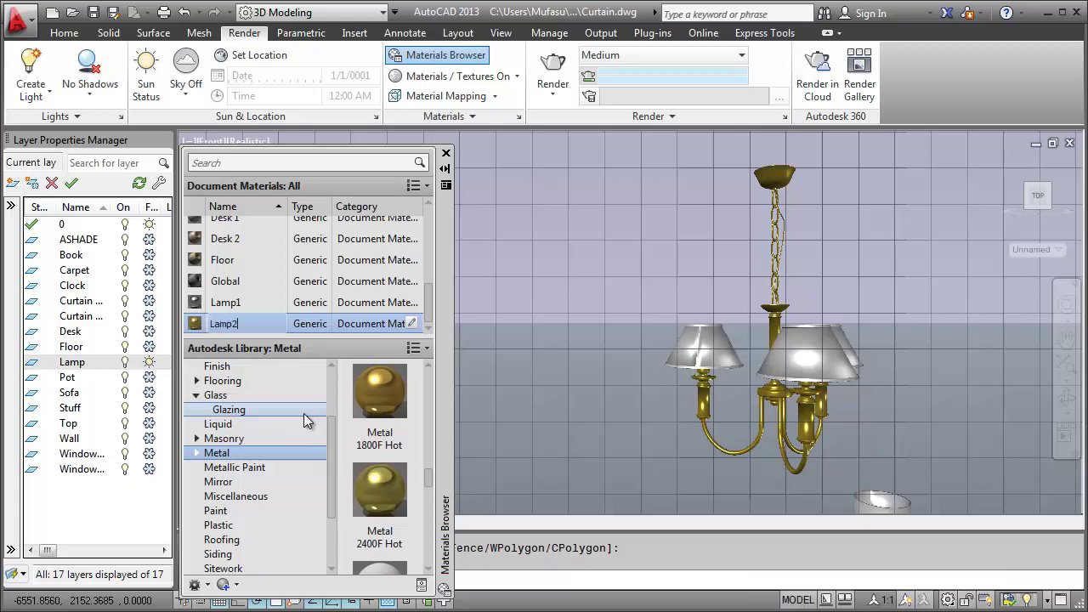
key("Return")
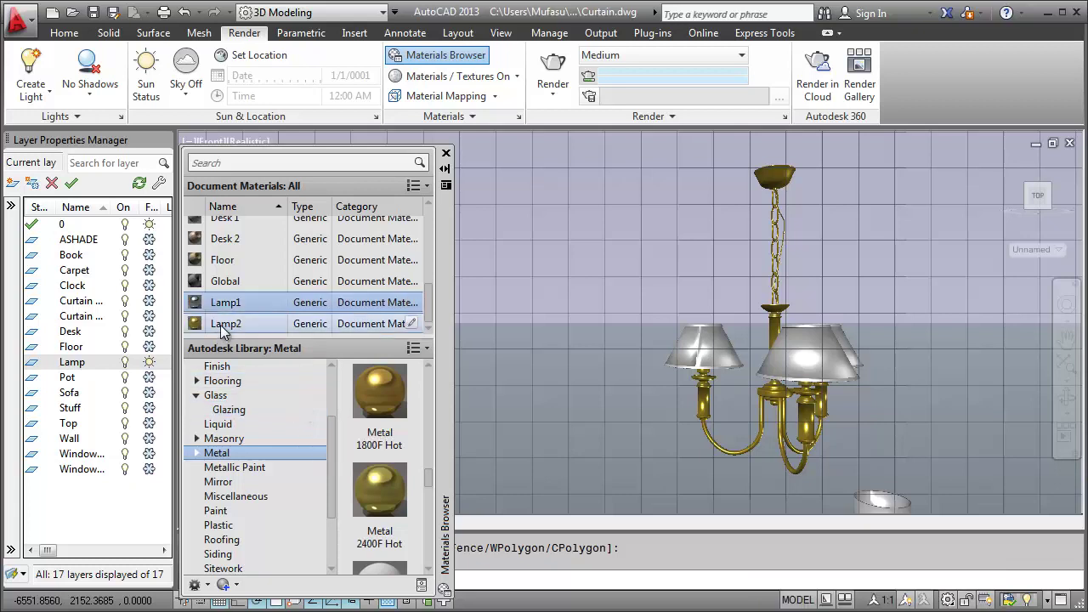
Apply Lamp2 to each of the lamp shades.
mouse_move(220, 325)
left_mouse_down()
mouse_move(611, 337)
mouse_move(684, 370)
left_mouse_up()
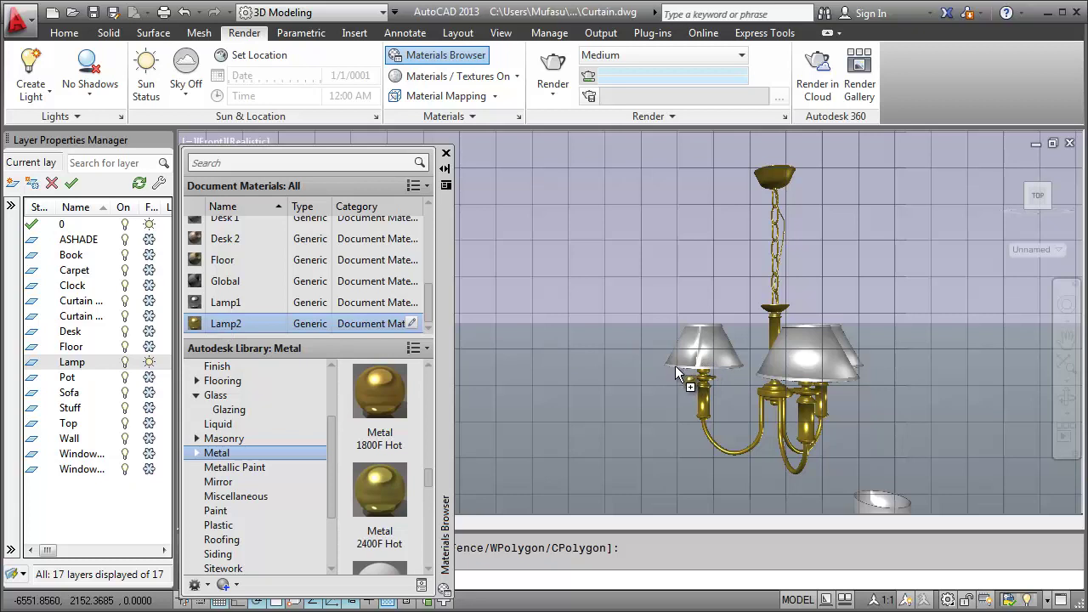
left_click_drag(674, 373, 675, 372)
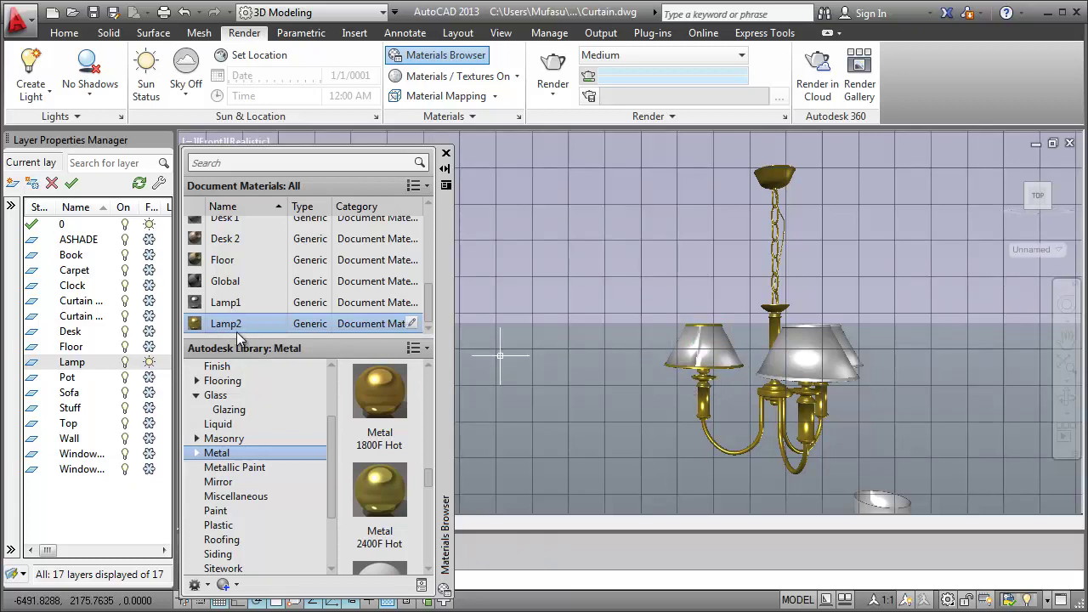
mouse_move(228, 334)
left_mouse_down()
mouse_move(850, 395)
mouse_move(865, 369)
left_mouse_up()
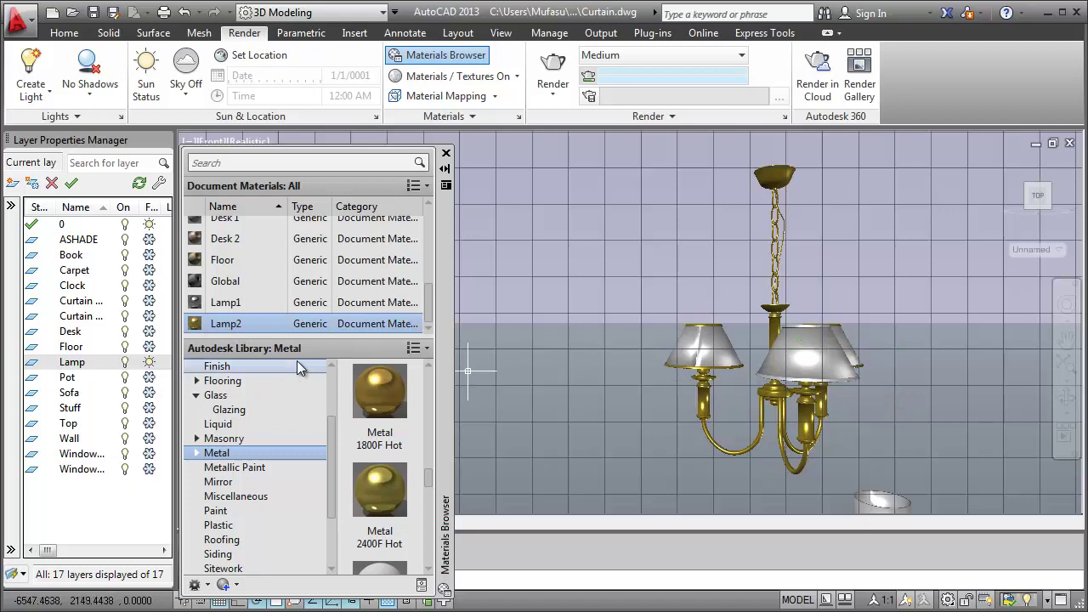
left_click_drag(195, 334, 586, 352)
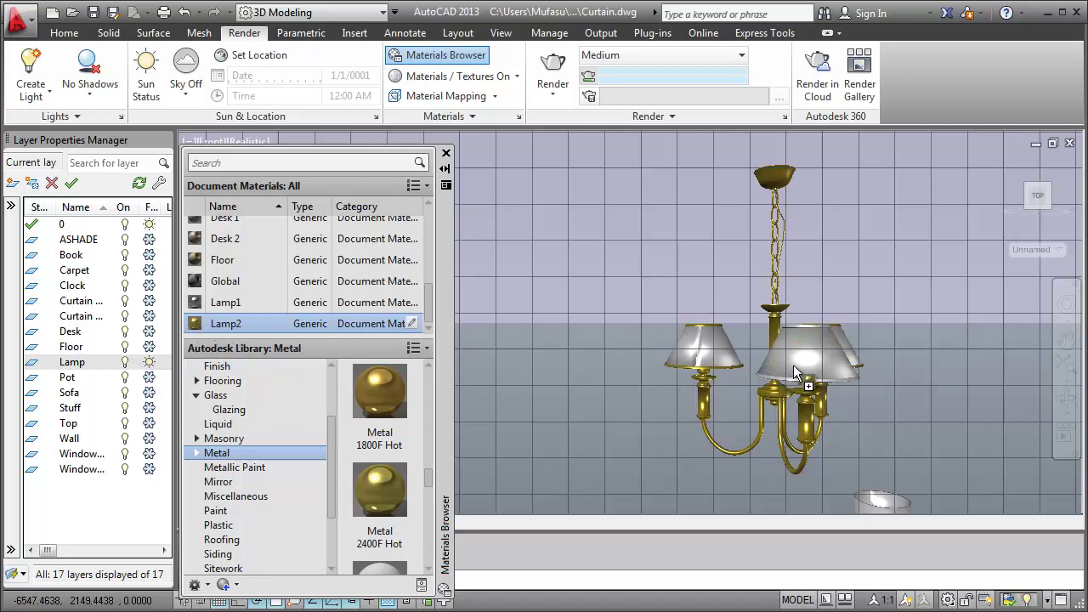
mouse_move(793, 372)
left_mouse_down()
mouse_move(856, 391)
mouse_move(856, 378)
left_mouse_up()
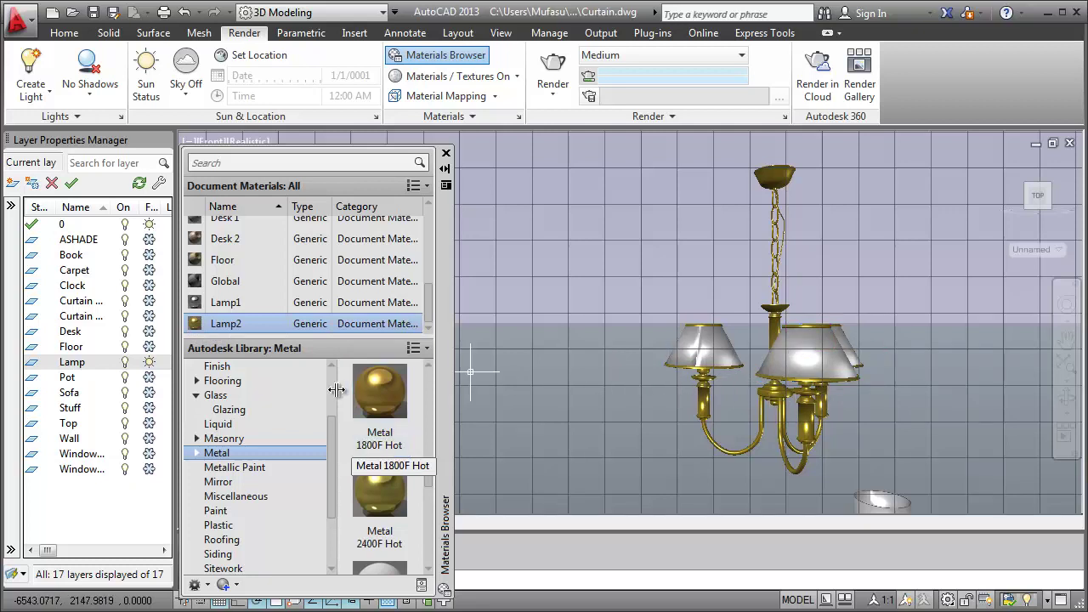
Duplicate the Global material and name the copy Lamp3.
right_click(246, 283)
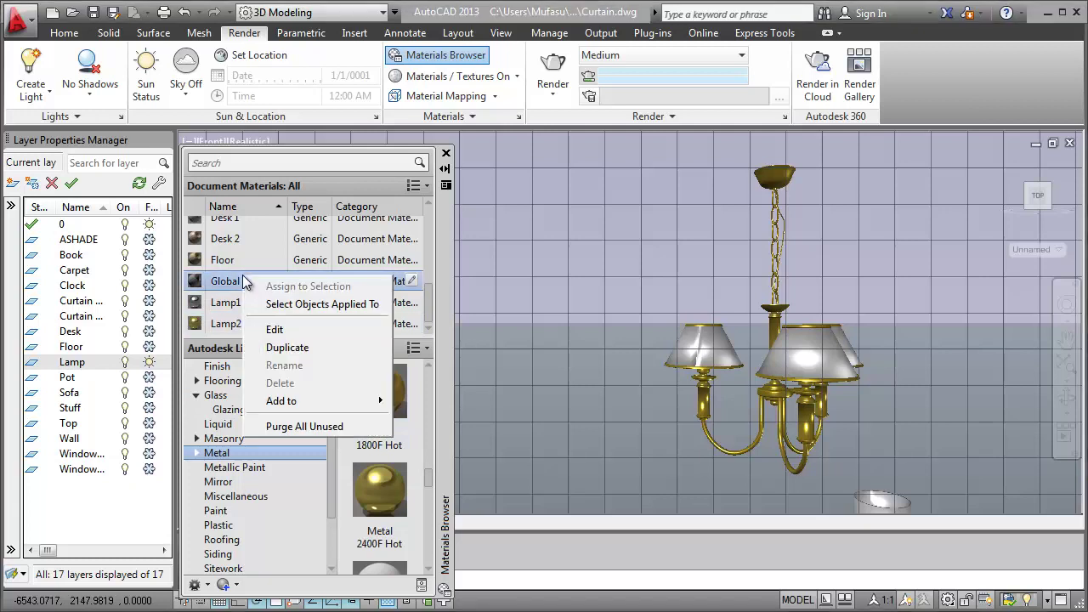
left_click(272, 348)
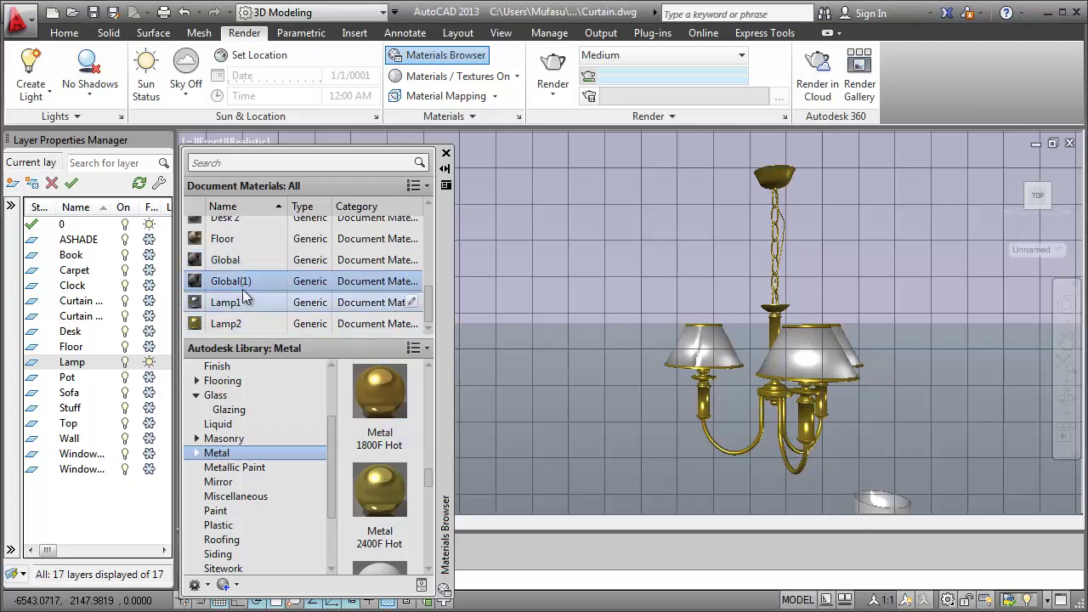
right_click(238, 282)
left_click(281, 372)
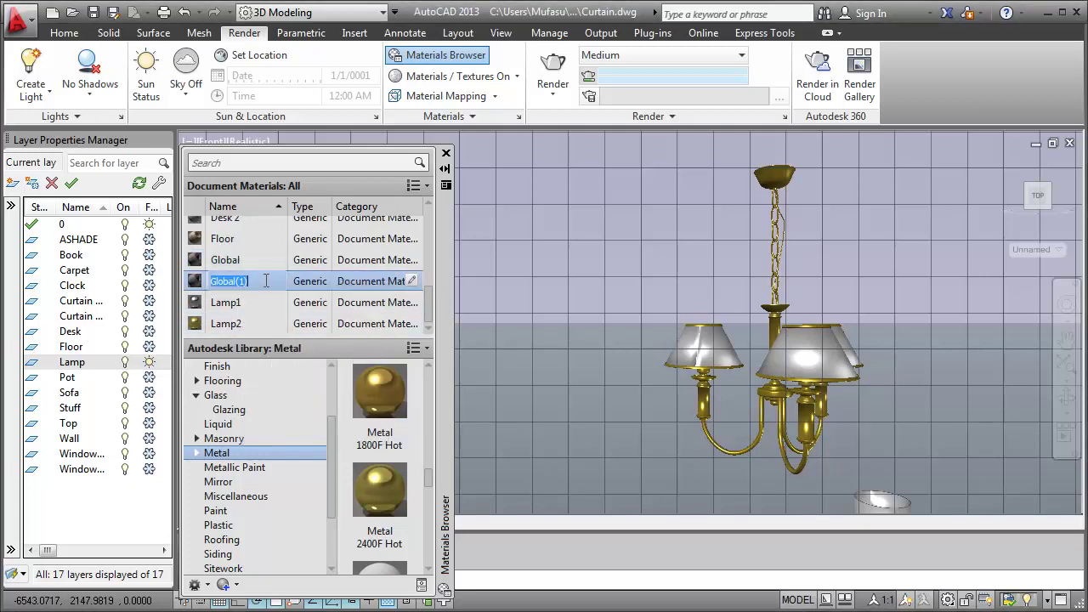
type("Lamp3")
left_click(255, 259)
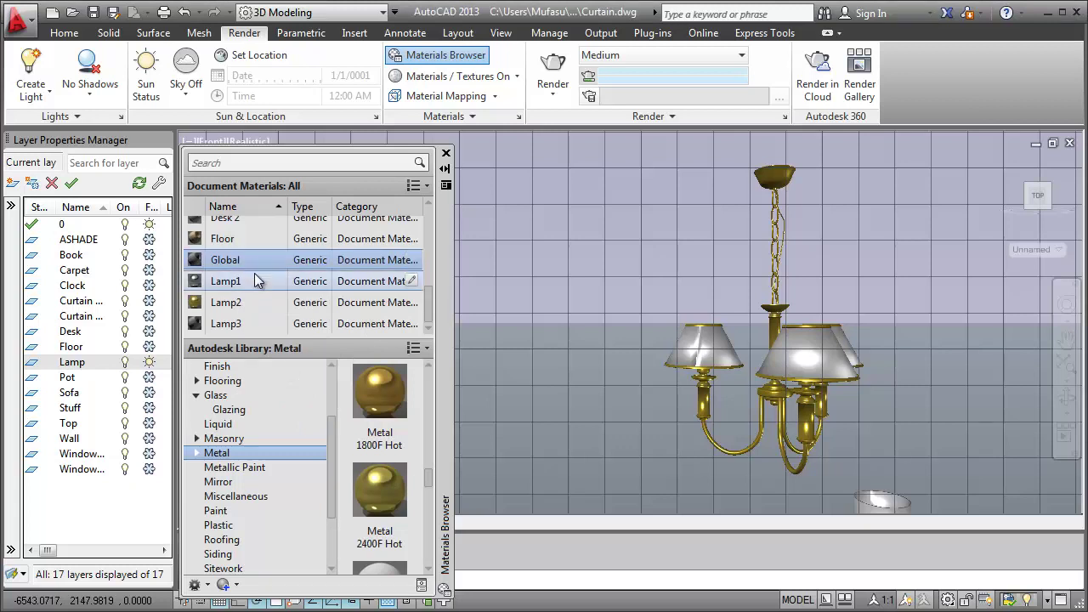
Give Lamp3 a fixed pure white colour (255,255,255).
double_click(244, 323)
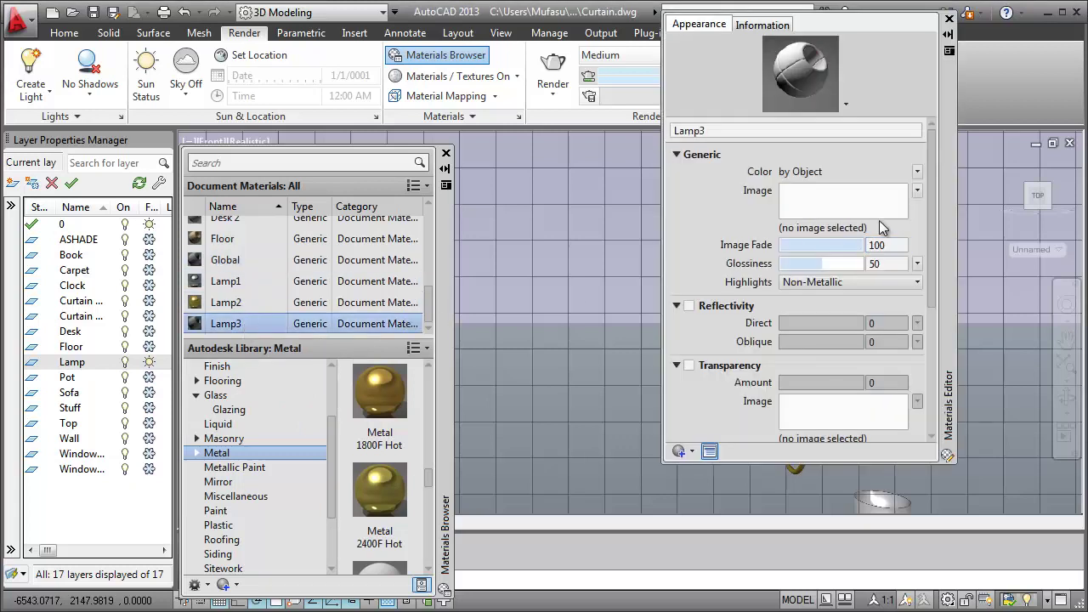
left_click(917, 171)
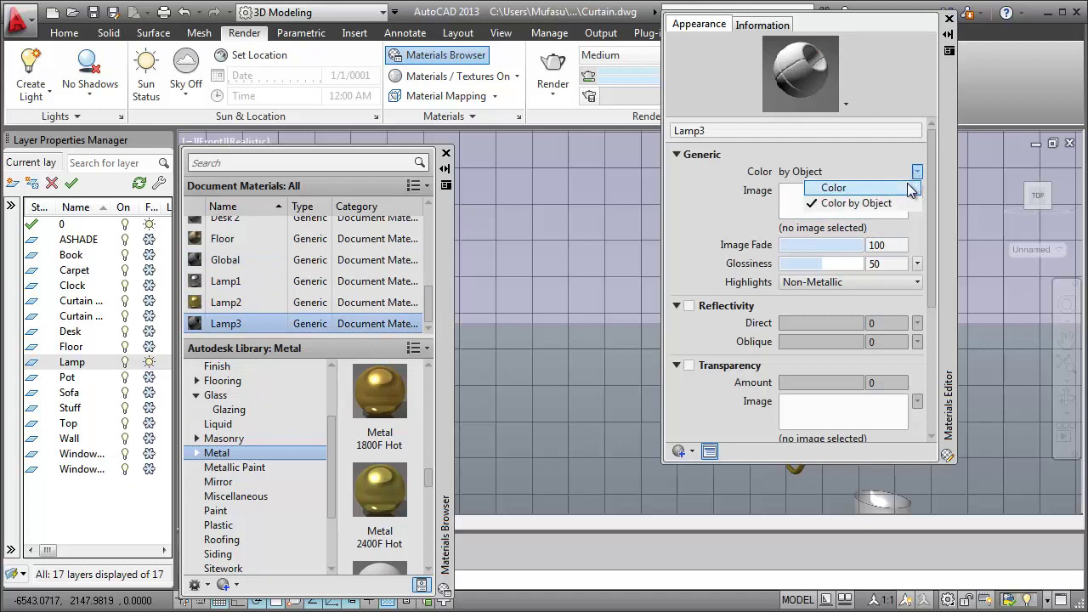
left_click(833, 188)
left_click(896, 174)
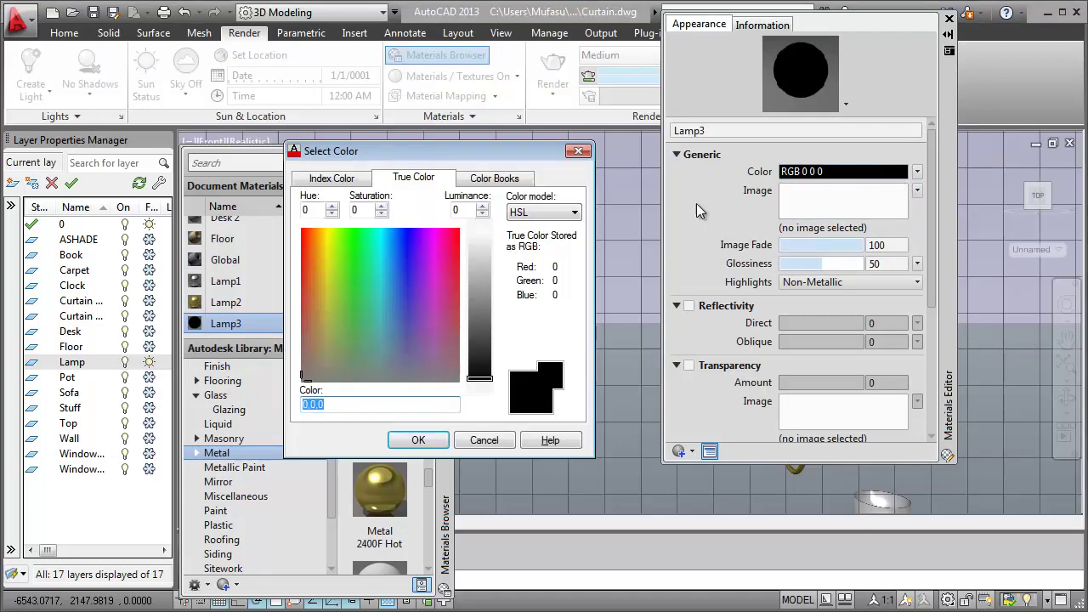
left_click(481, 234)
left_click_drag(482, 237, 481, 228)
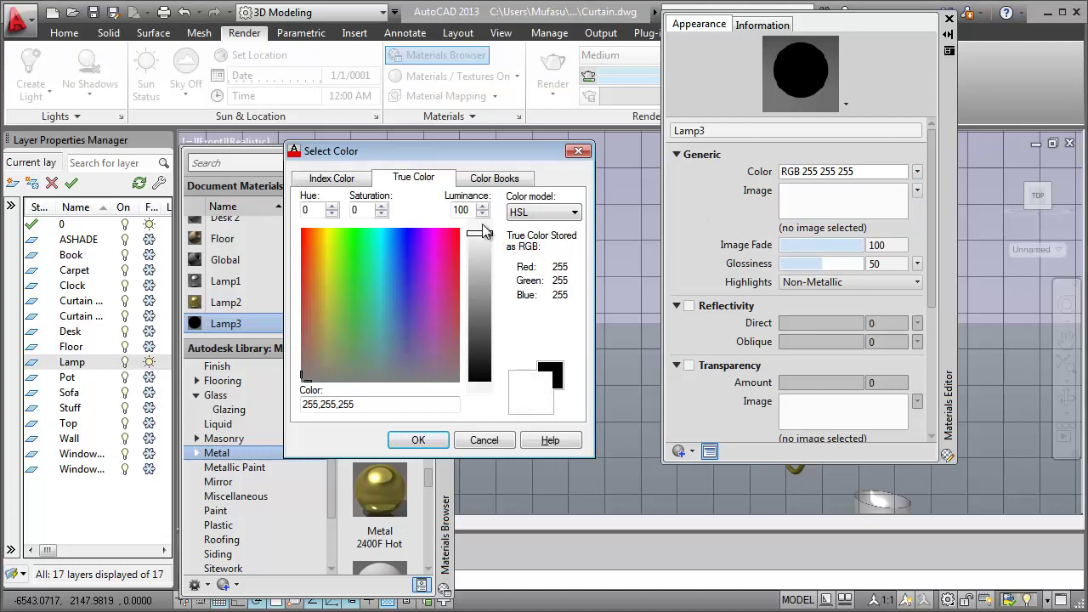
left_click(419, 439)
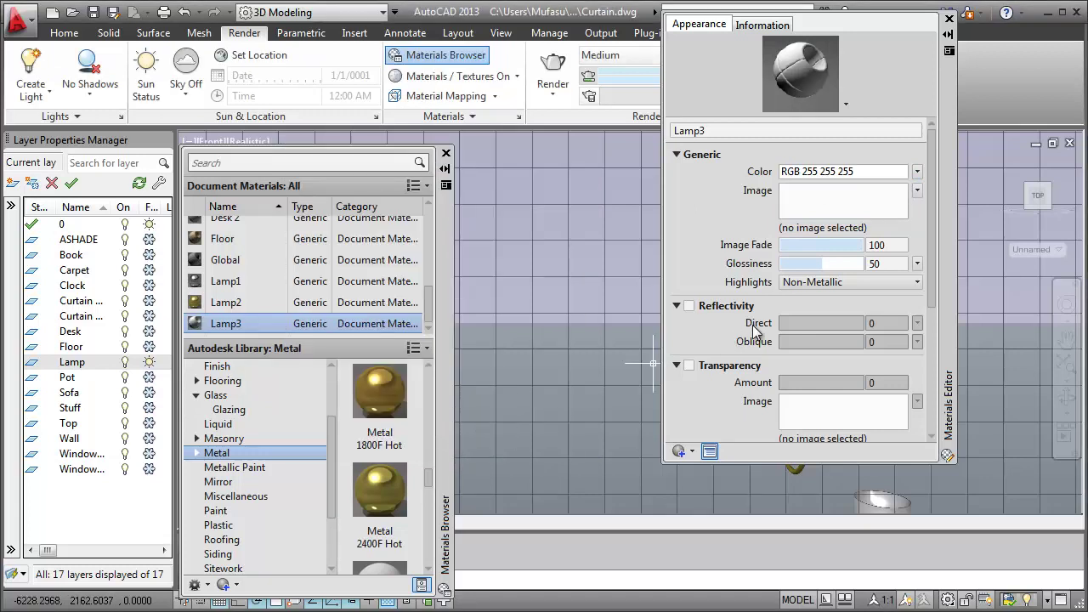
Set Lamp3 transparency to 20 and self illumination to Lamp Shade Interior.
left_click(689, 366)
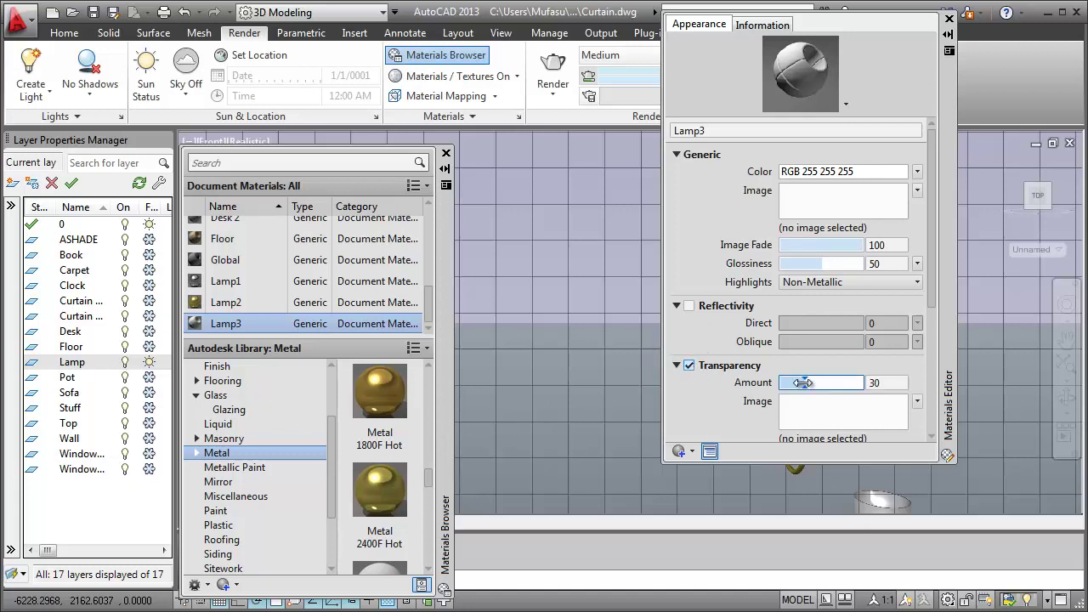
left_click_drag(828, 384, 794, 382)
mouse_move(930, 277)
left_mouse_down()
mouse_move(925, 369)
mouse_move(879, 374)
left_mouse_up()
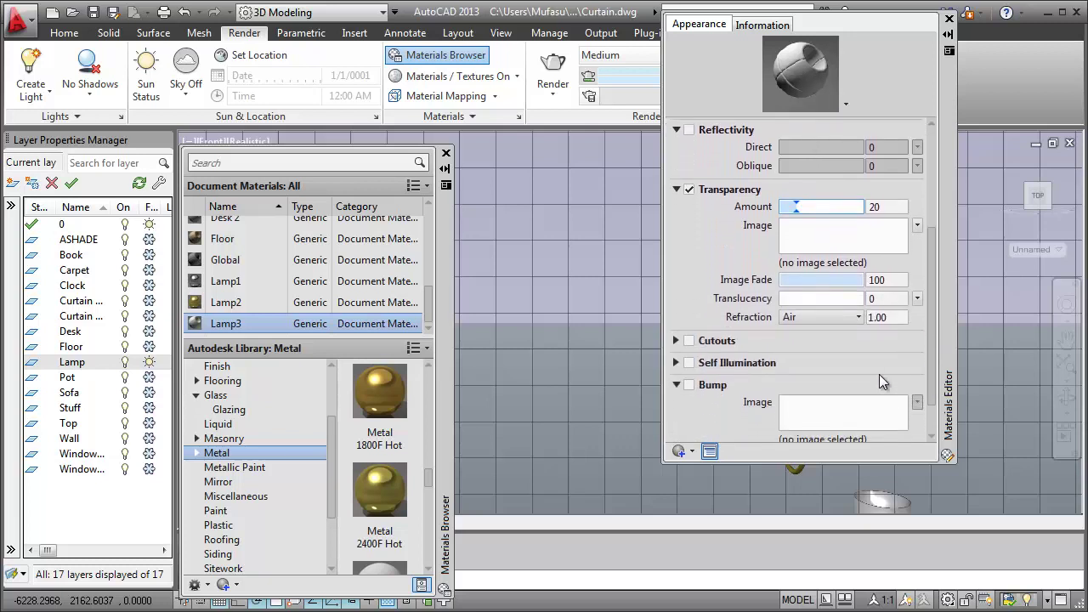
left_click(690, 362)
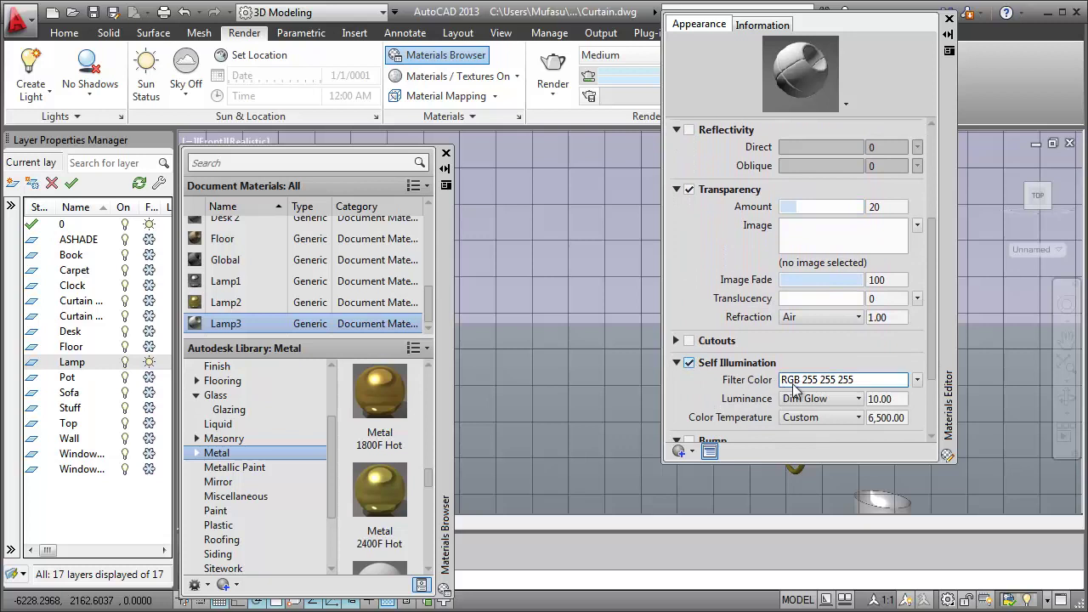
left_click(860, 403)
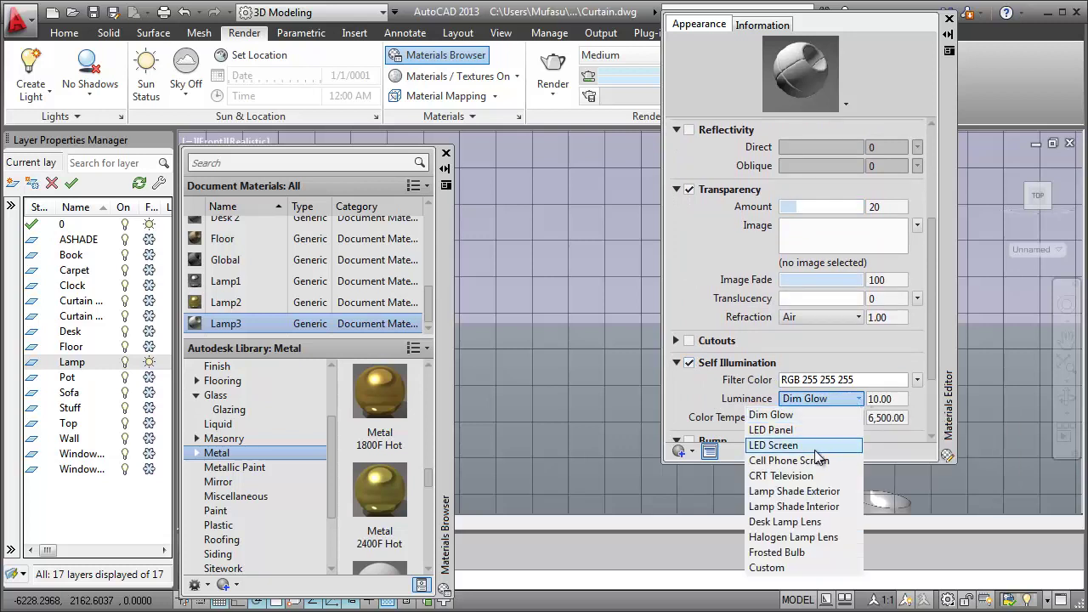
left_click(812, 506)
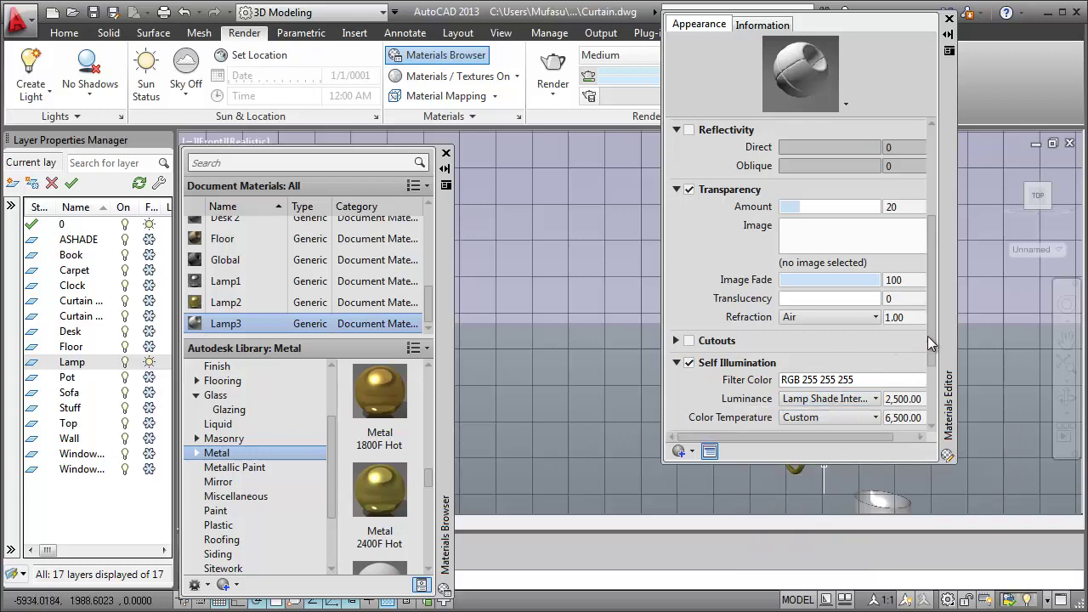
Turn on Lamp3 reflectivity at about 25 and close the editor.
left_click_drag(929, 337, 930, 246)
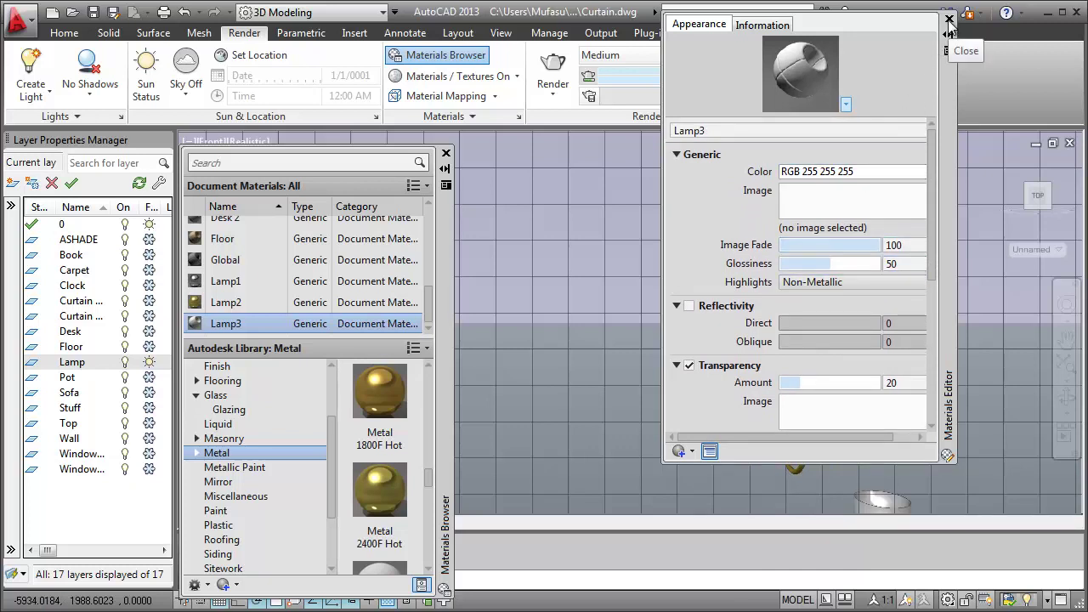
left_click(690, 308)
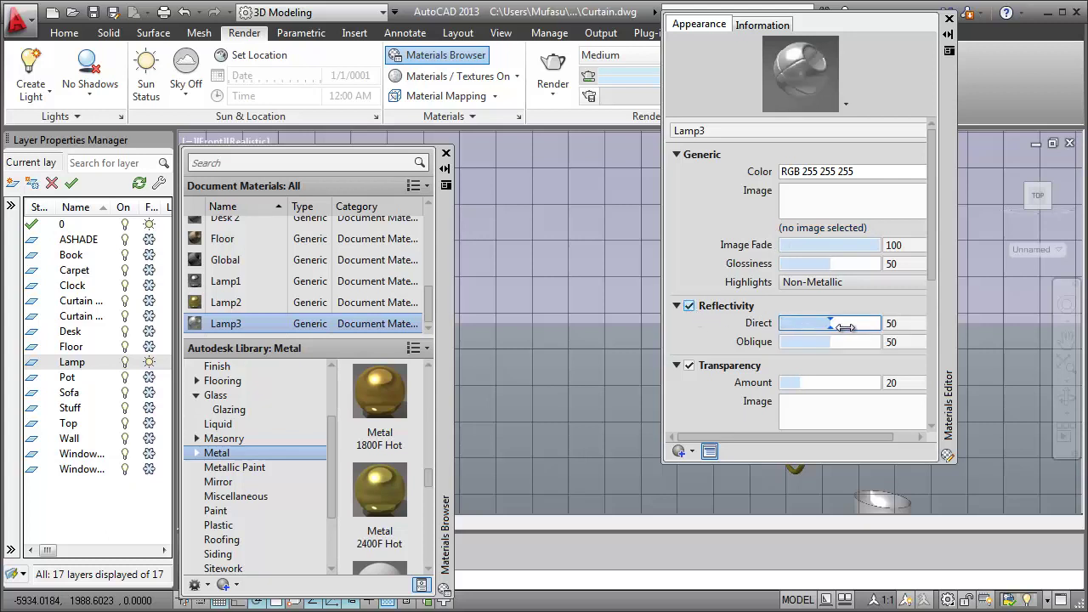
mouse_move(831, 324)
left_mouse_down()
mouse_move(805, 324)
mouse_move(805, 342)
left_mouse_up()
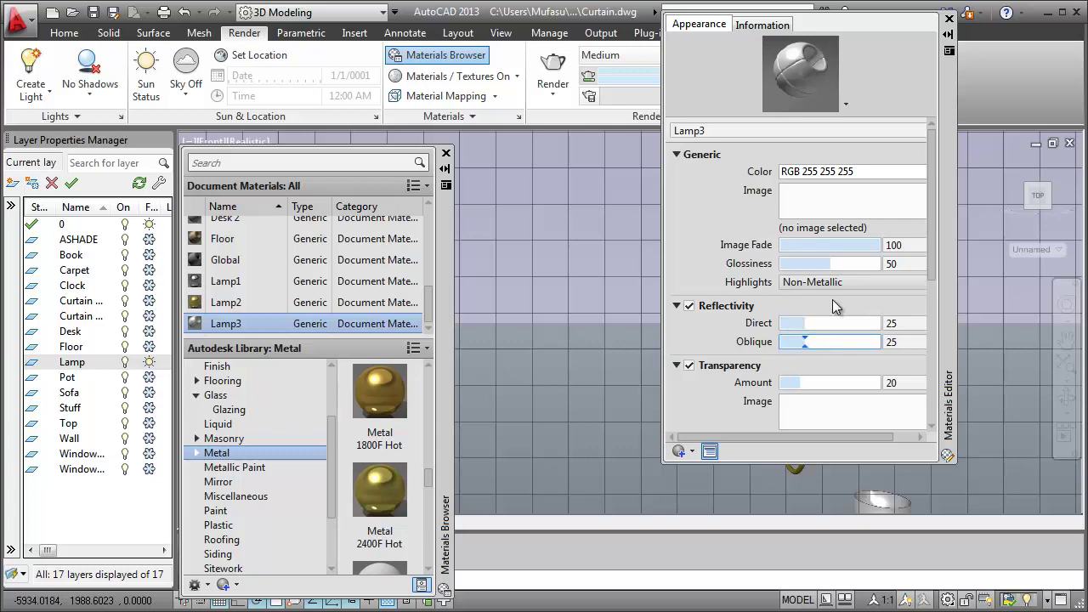
left_click(949, 18)
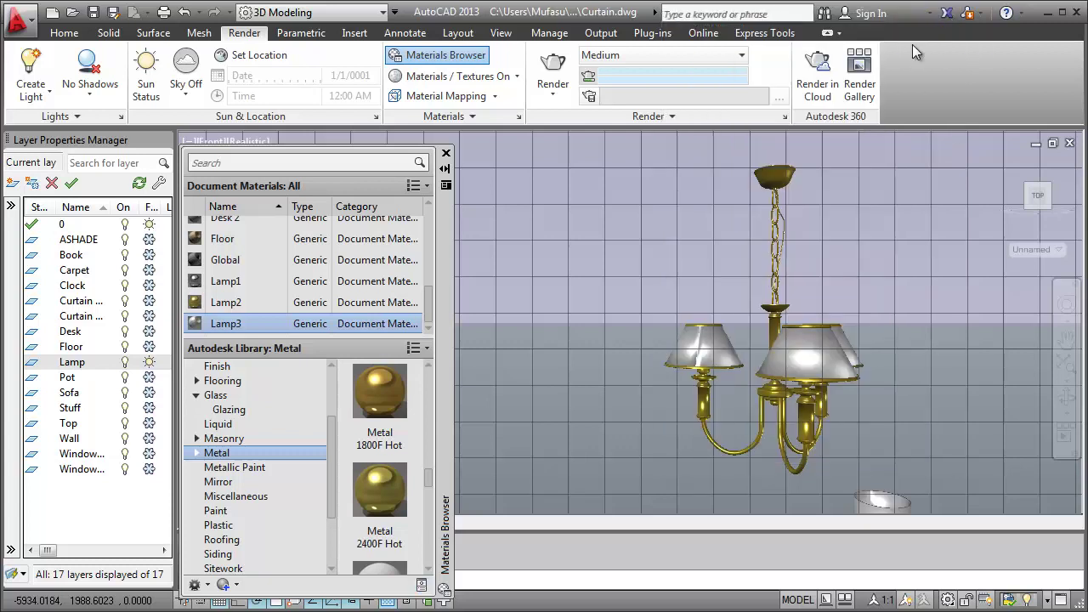
Apply Lamp3 to the left, middle and right shades and the bowl, then close the browser.
mouse_move(236, 328)
left_click_drag(231, 323, 680, 355)
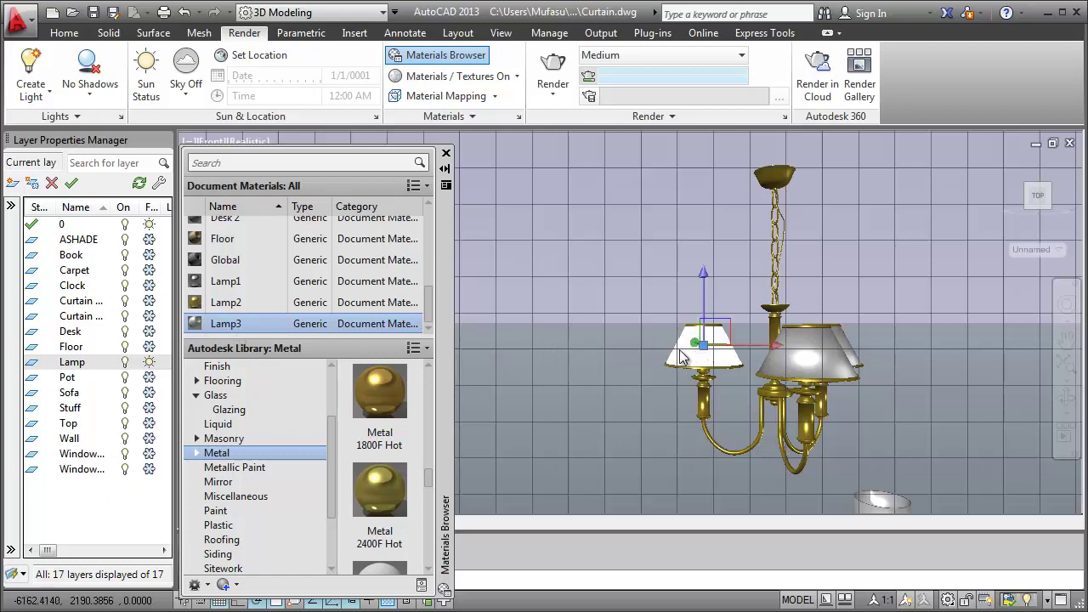
left_click_drag(358, 332, 796, 352)
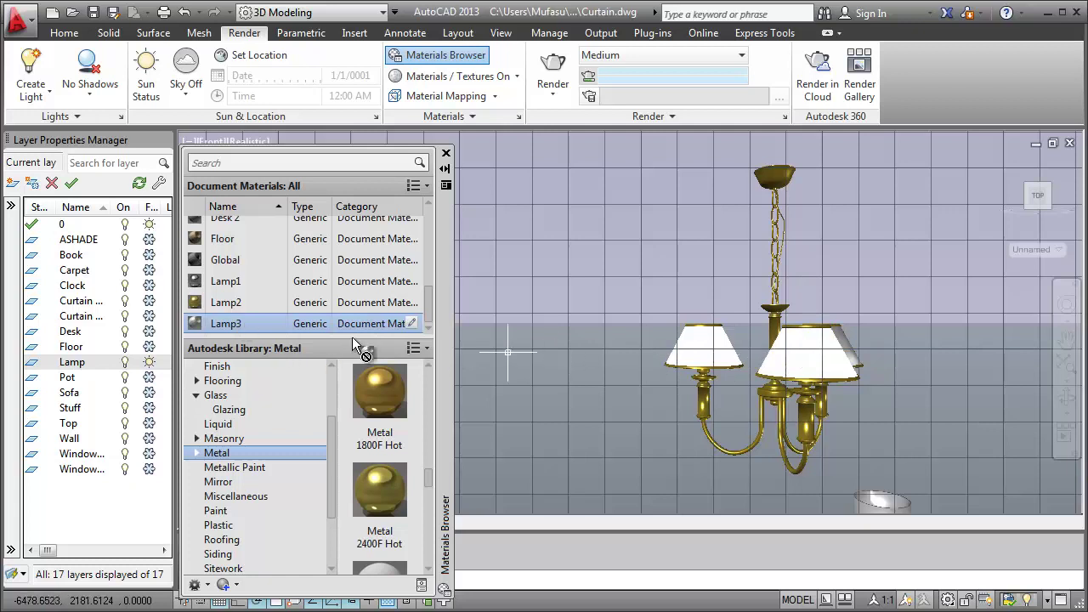
left_click_drag(851, 348, 851, 350)
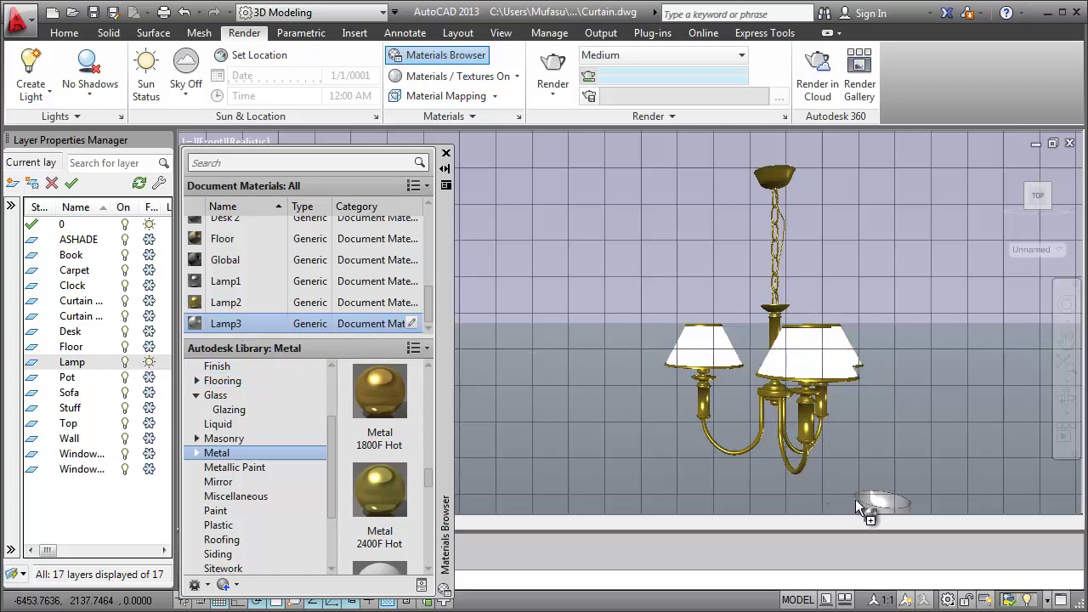
left_click_drag(856, 500, 861, 508)
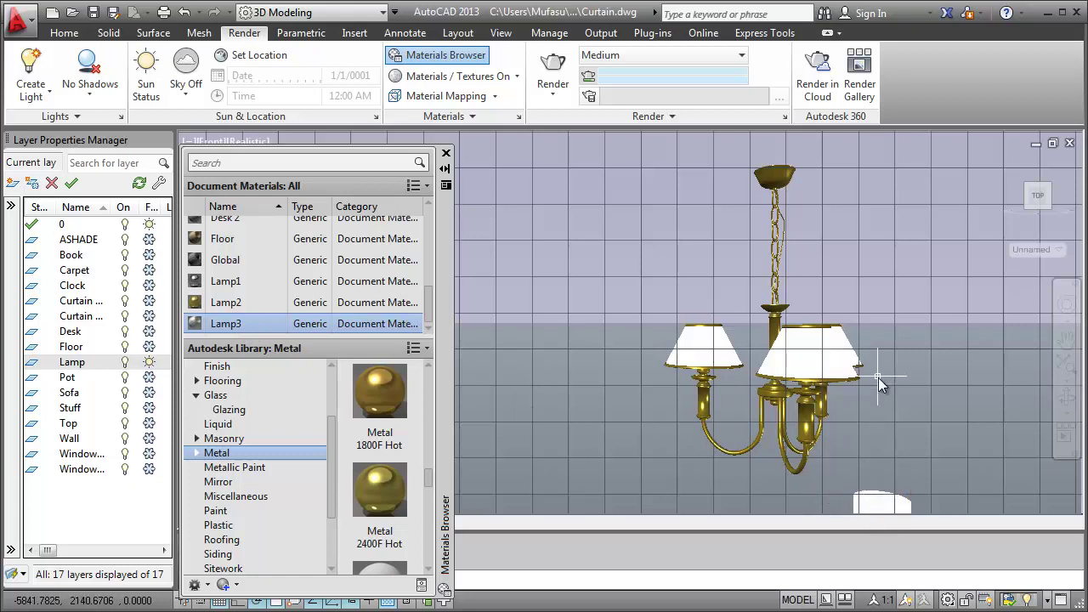
left_click(445, 155)
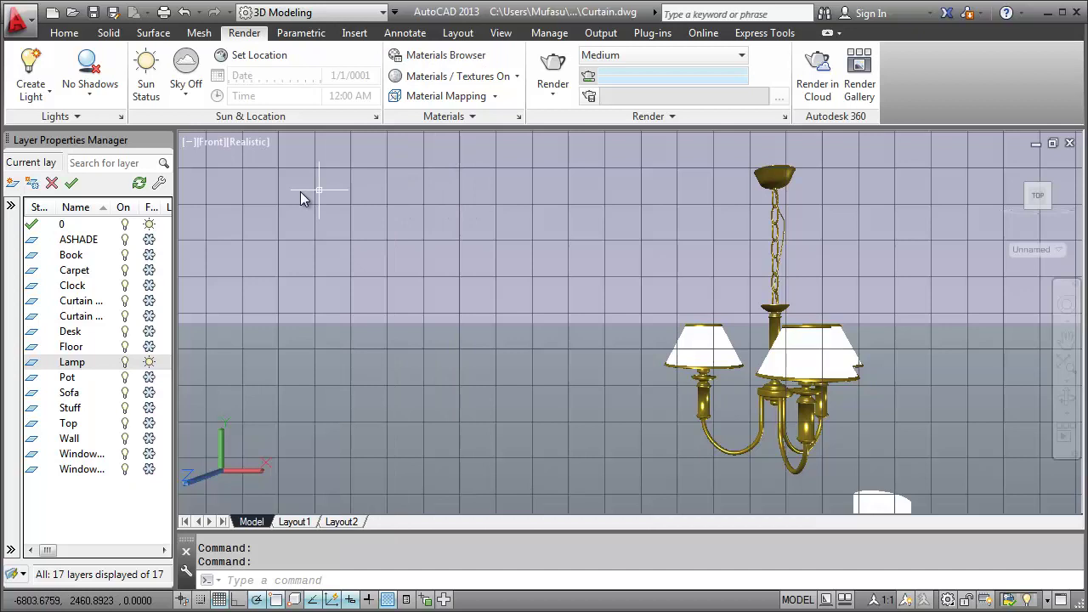
Restore the CAMERA01 view in the Realistic visual style.
left_click(210, 142)
mouse_move(287, 162)
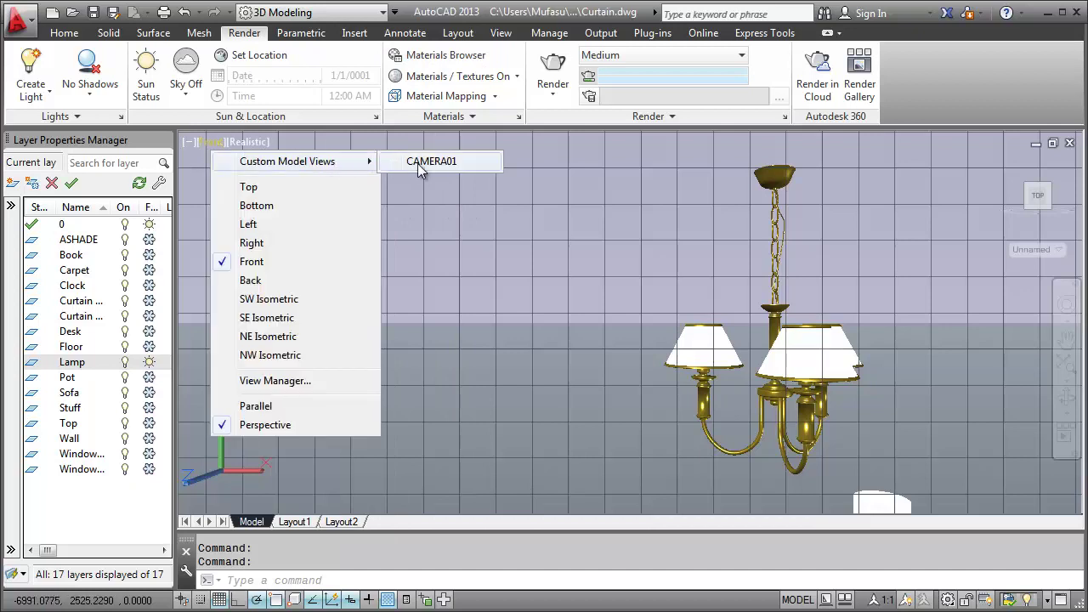
left_click(429, 164)
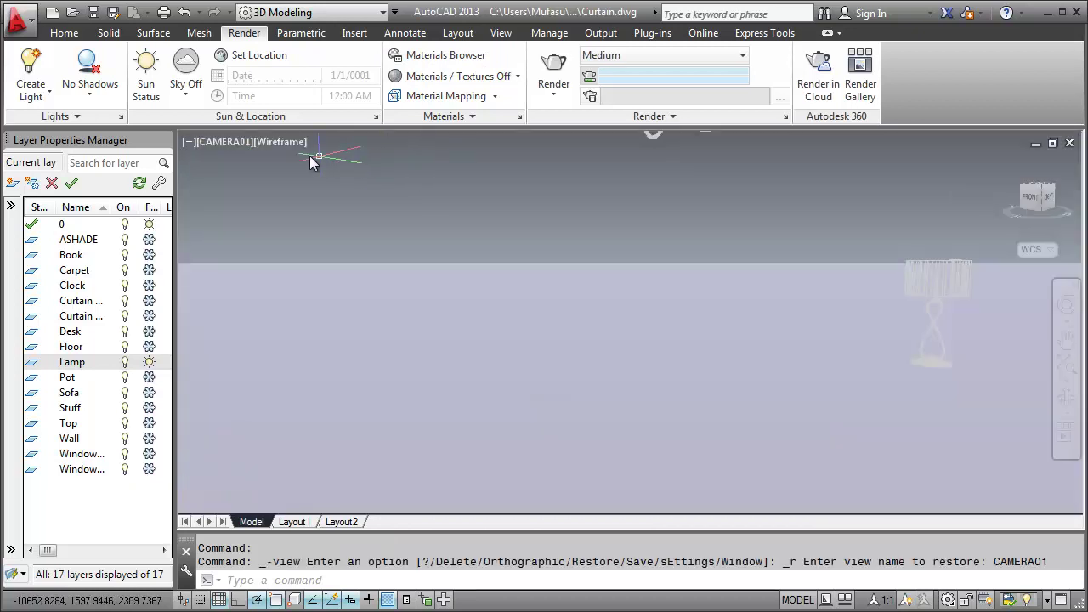
left_click(283, 147)
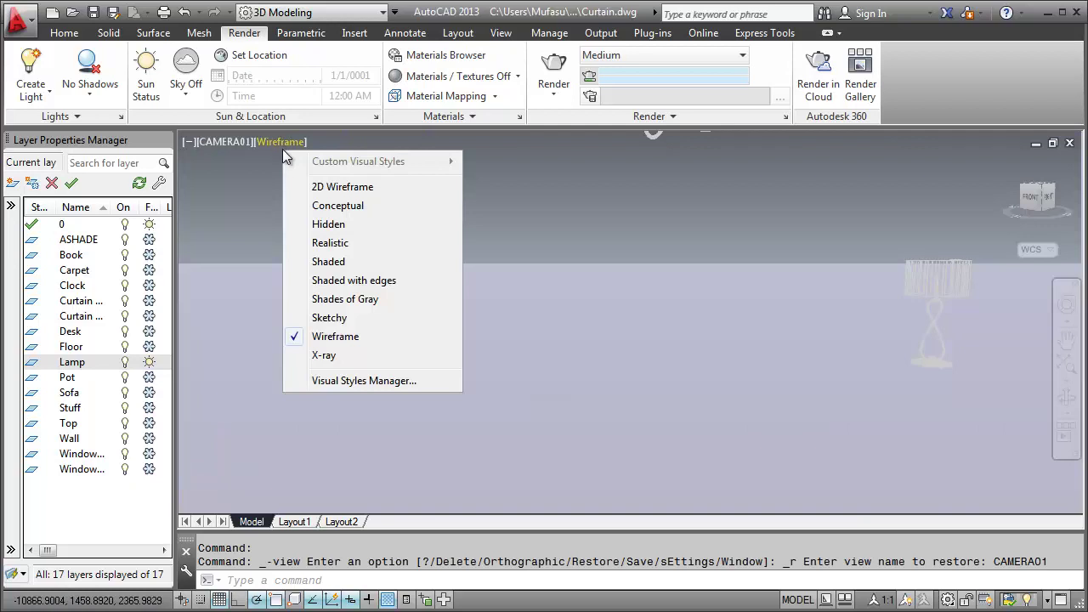
left_click(324, 243)
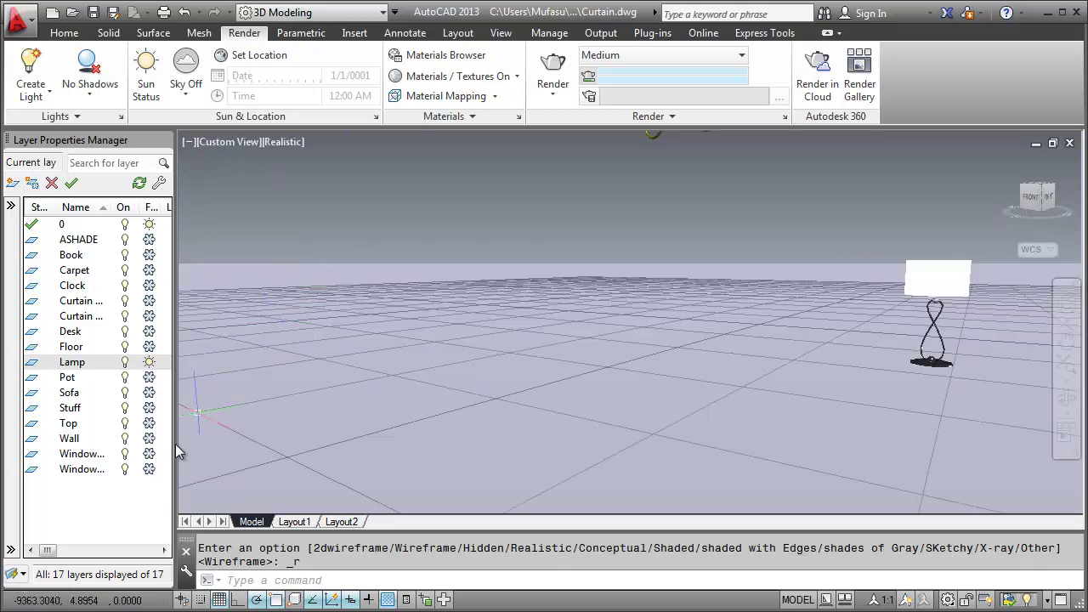
Thaw the object layers from ASHADE down to check the room, then freeze them again.
left_click_drag(154, 485, 149, 244)
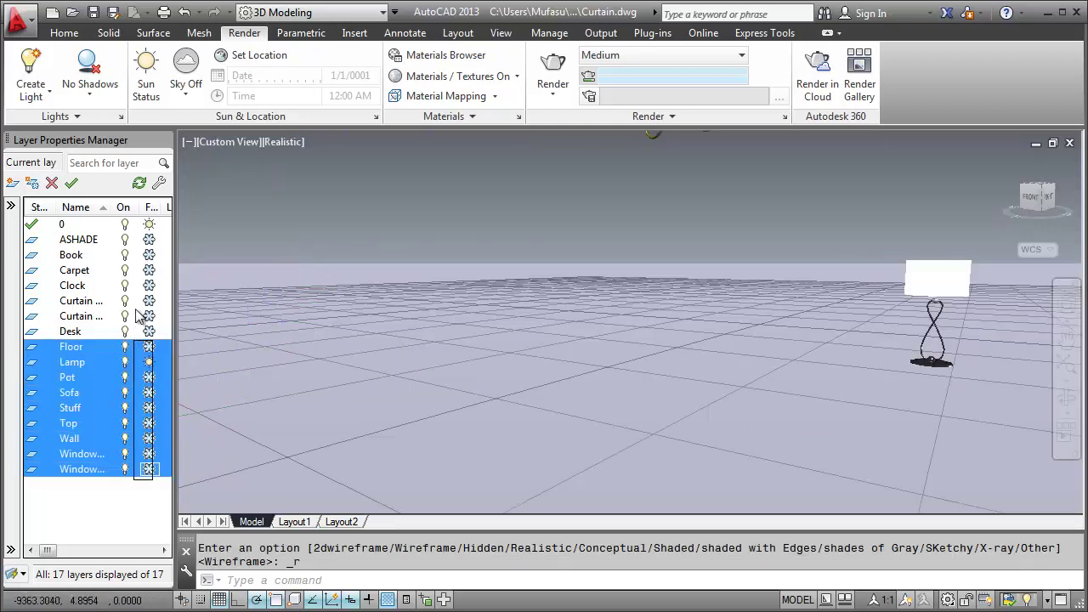
left_click(149, 241)
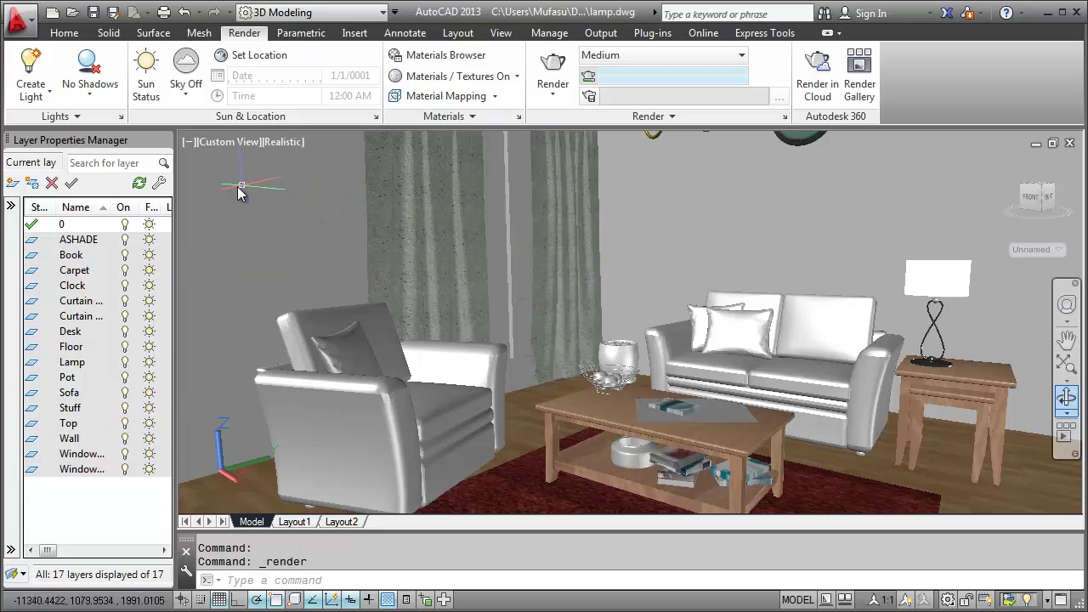
left_click(149, 242)
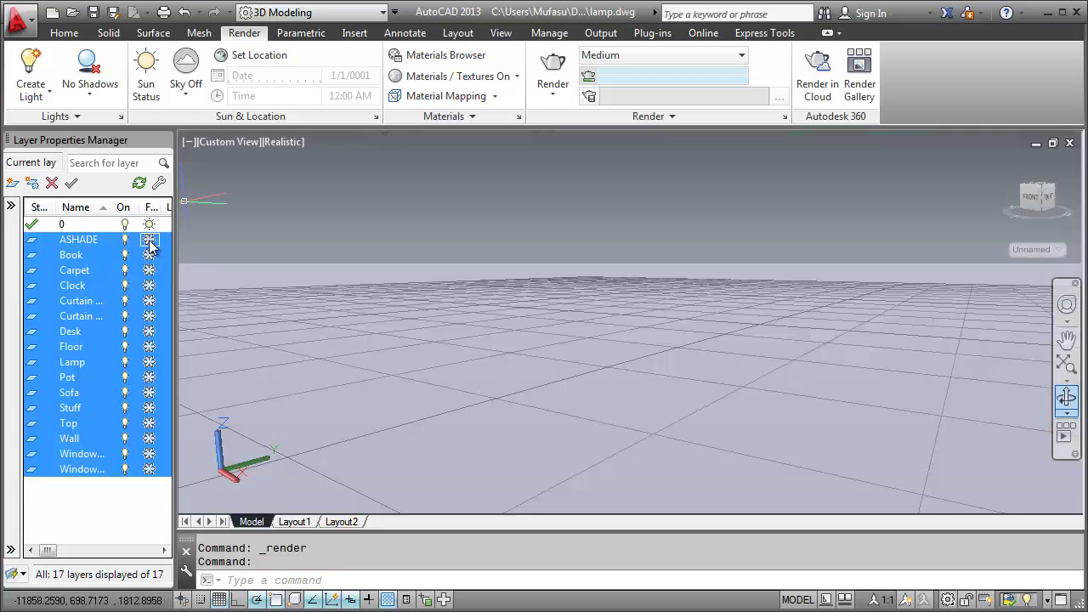
Thaw the Pot layer and switch the viewport to the Front view.
left_click(149, 495)
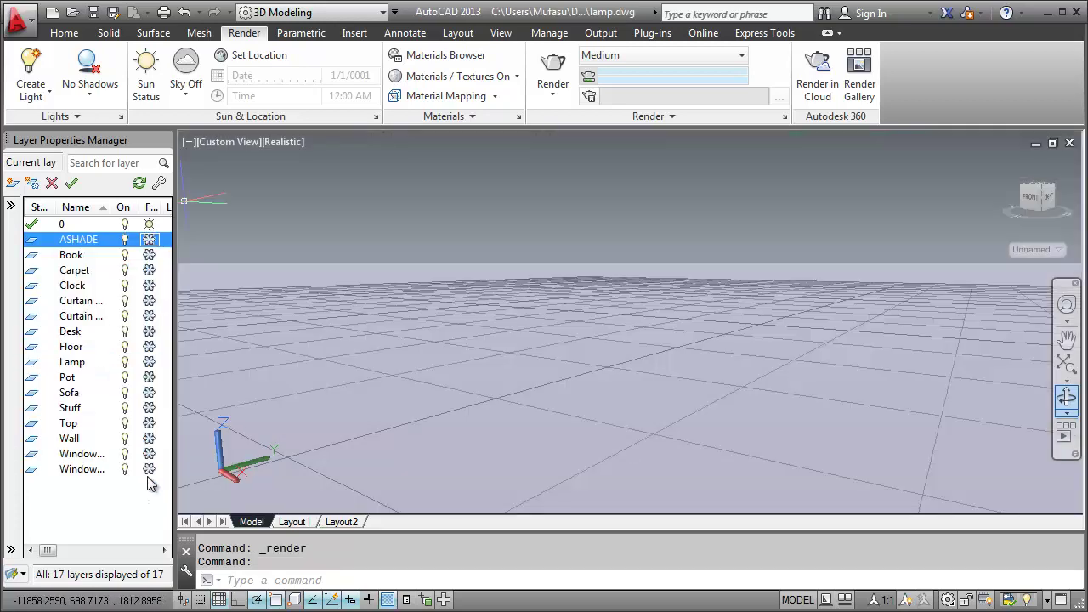
left_click(148, 378)
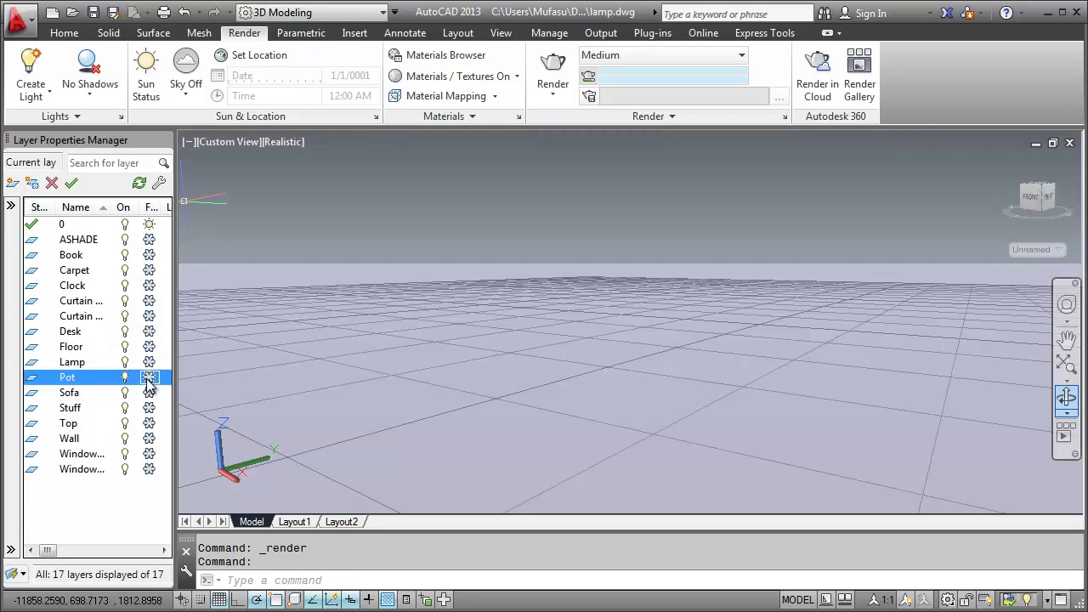
left_click(245, 143)
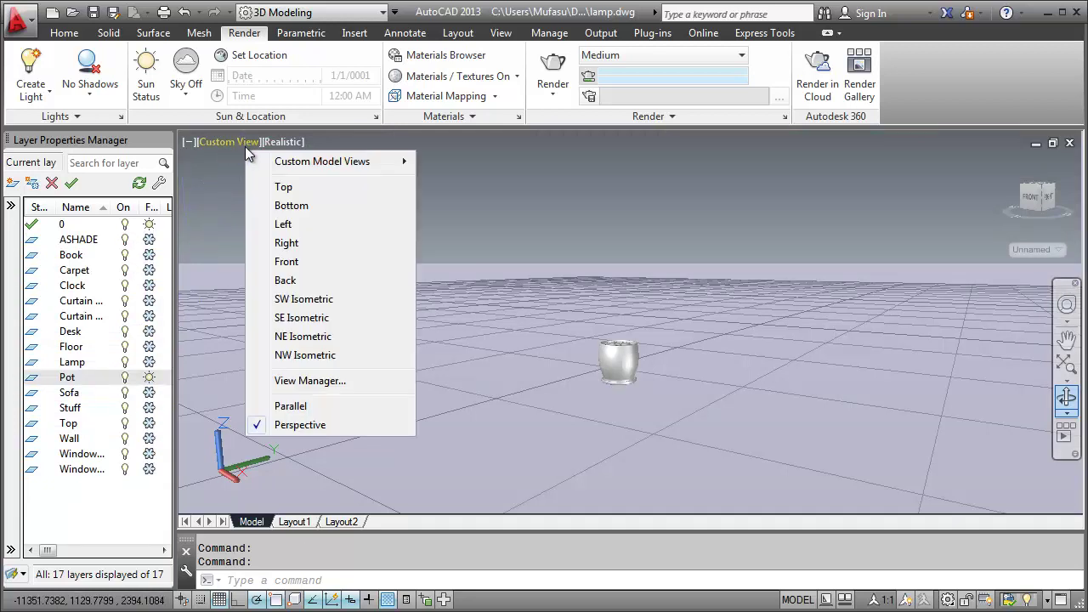
left_click(286, 261)
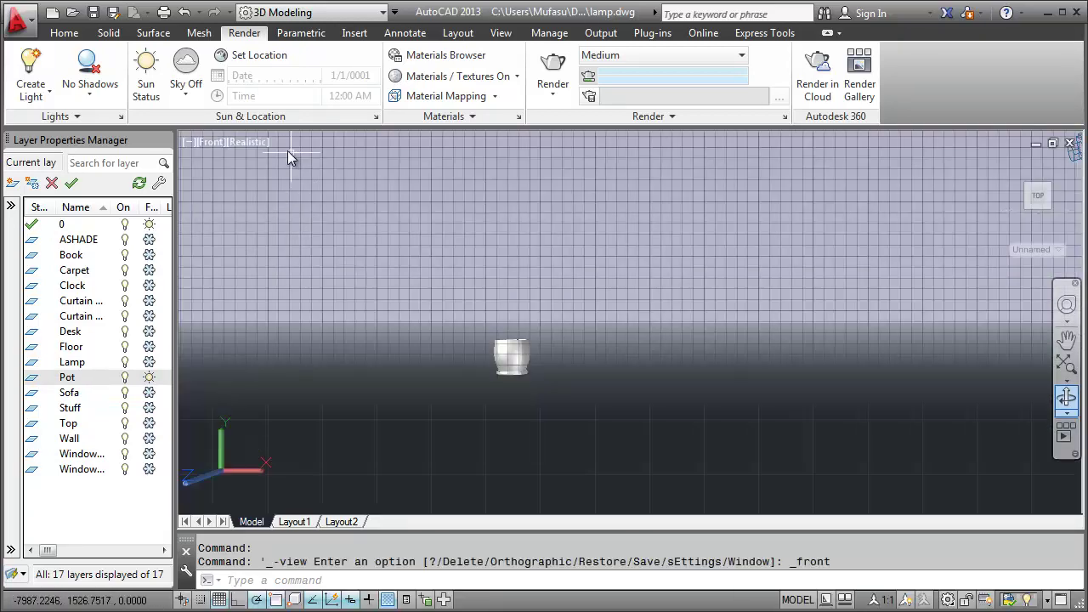
Set the 2D Wireframe visual style and pan so the pot sits lower in view.
left_click(253, 145)
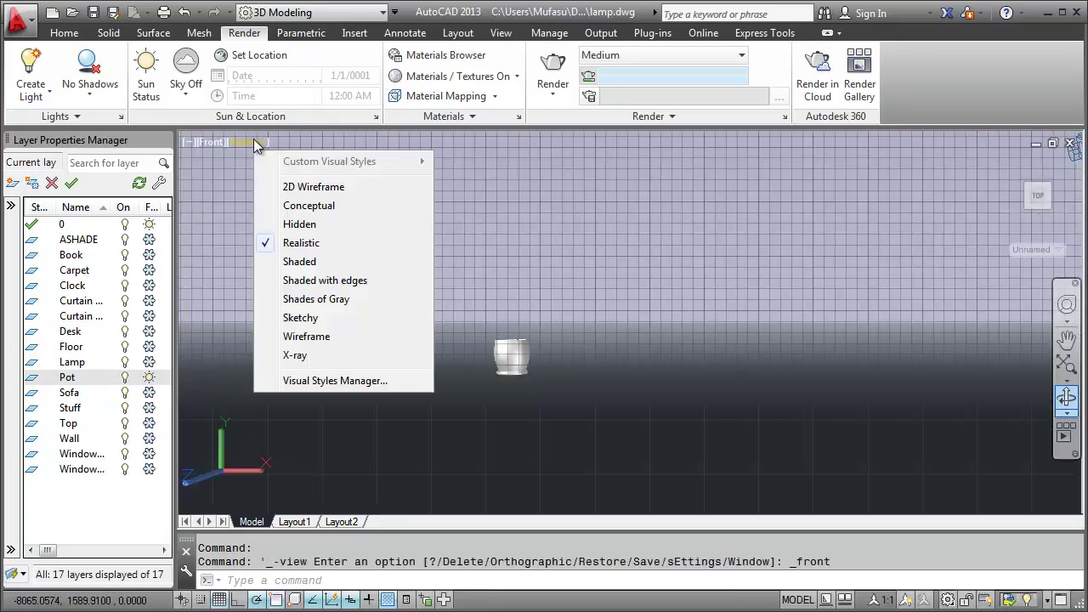
left_click(288, 187)
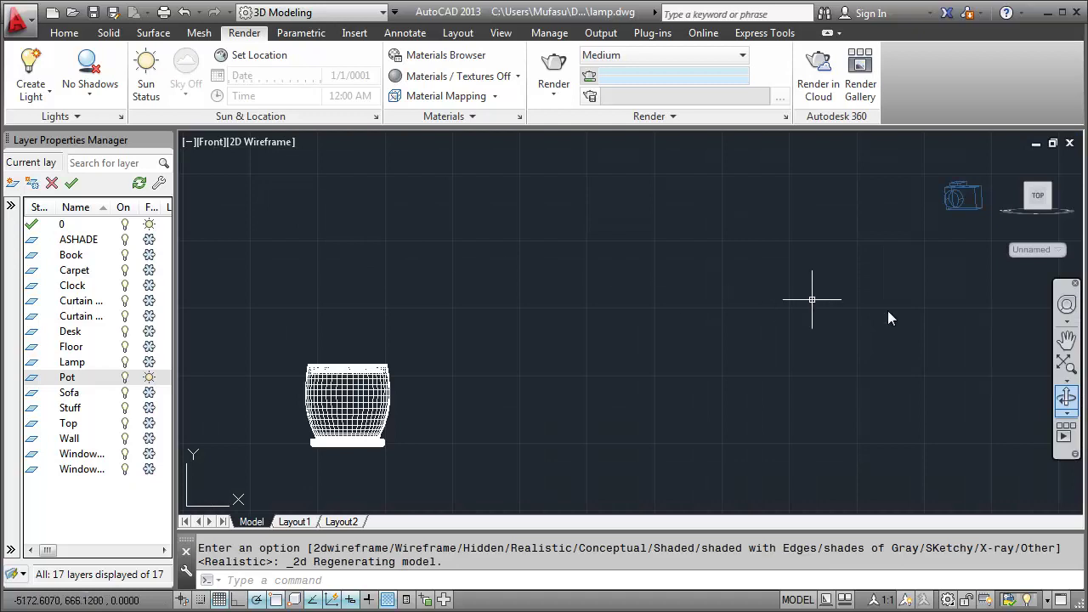
left_click(1067, 340)
mouse_move(614, 301)
left_mouse_down()
mouse_move(680, 371)
mouse_move(685, 363)
left_mouse_up()
right_click(646, 259)
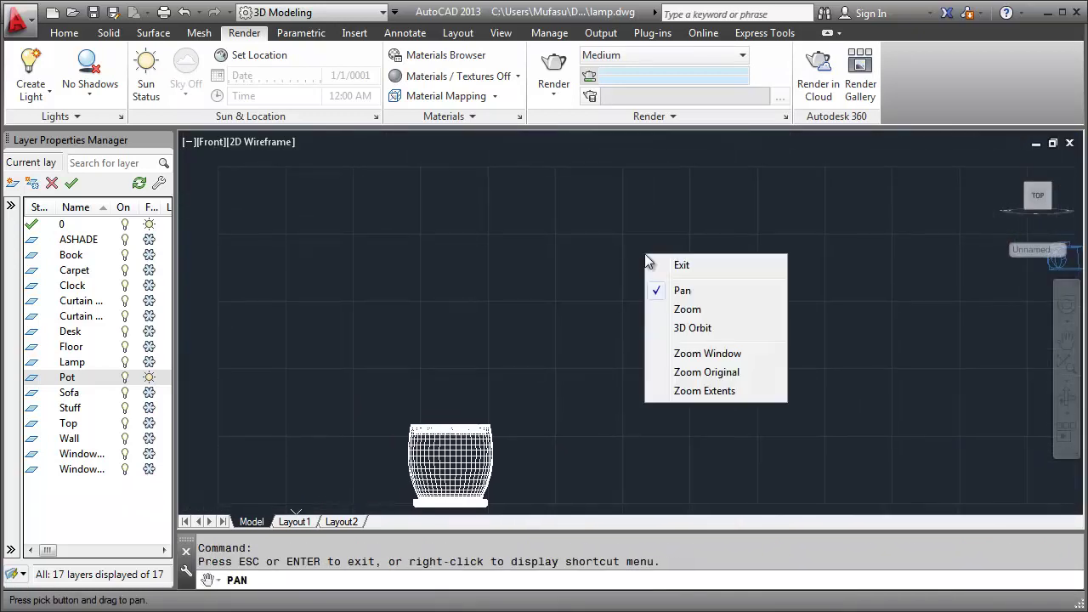
left_click(672, 269)
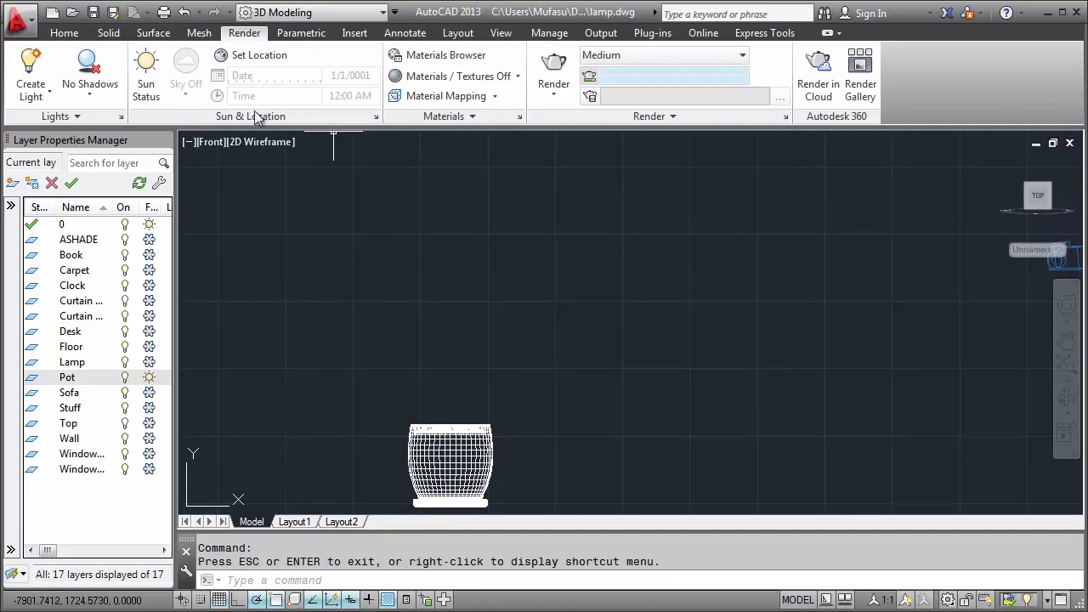
left_click(155, 34)
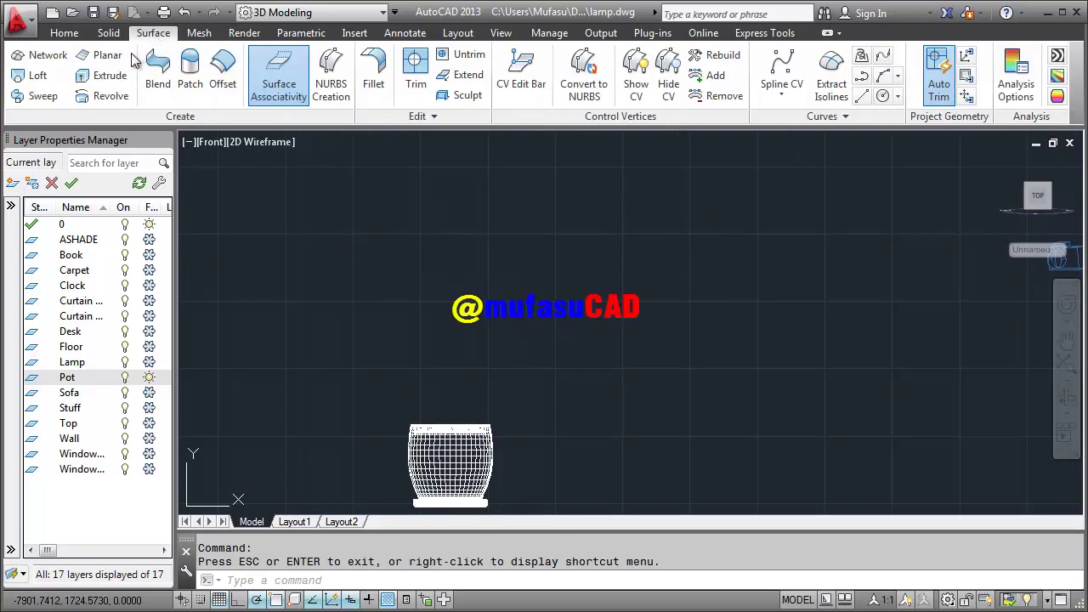
Draw an upright planar surface above the pot from two opposite corners.
left_click(103, 56)
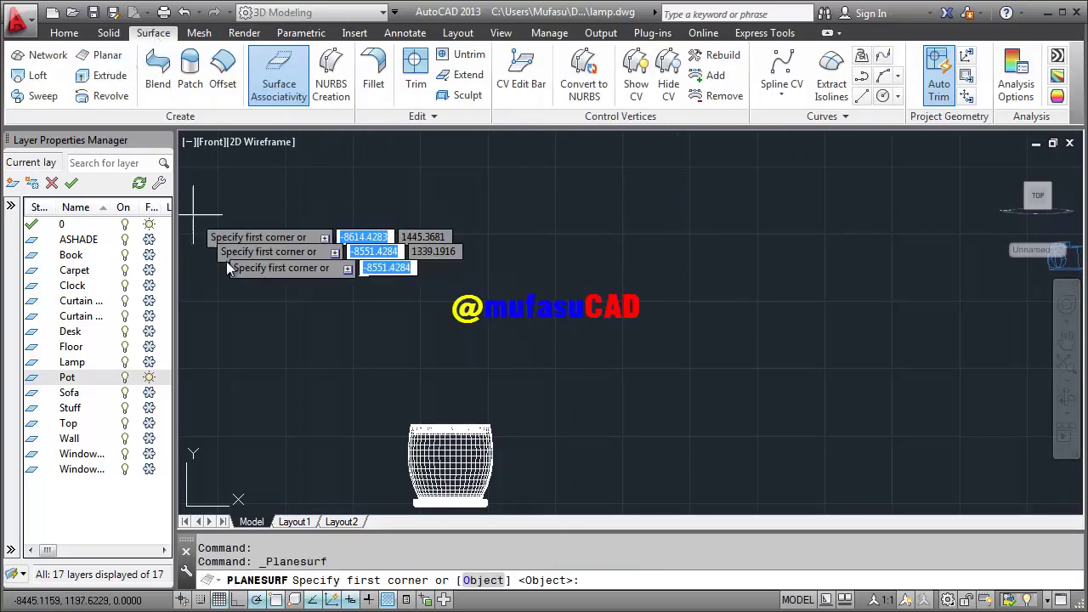
left_click(356, 420)
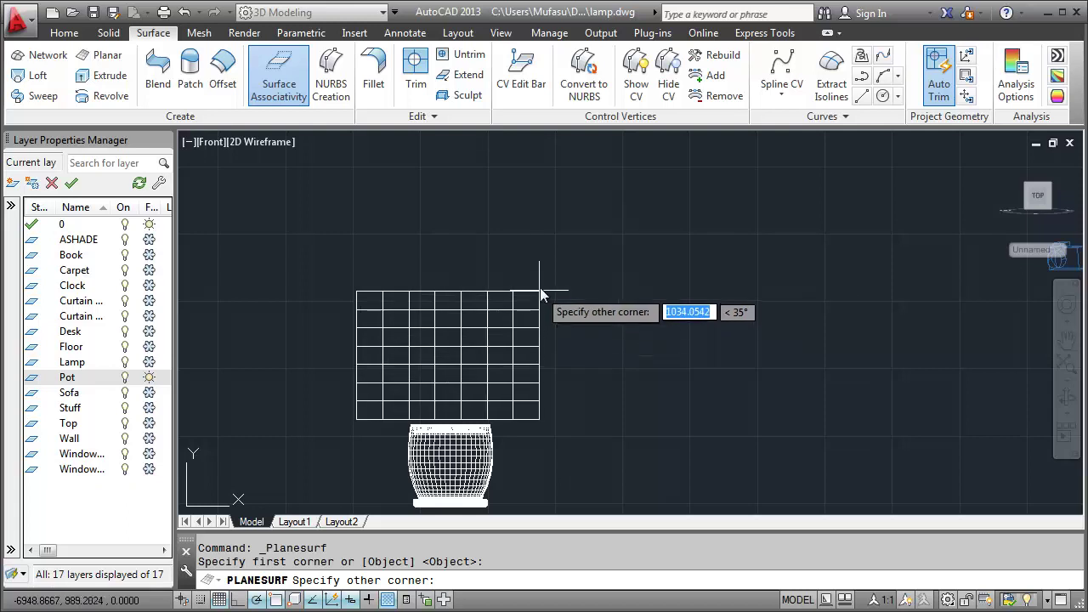
left_click(549, 151)
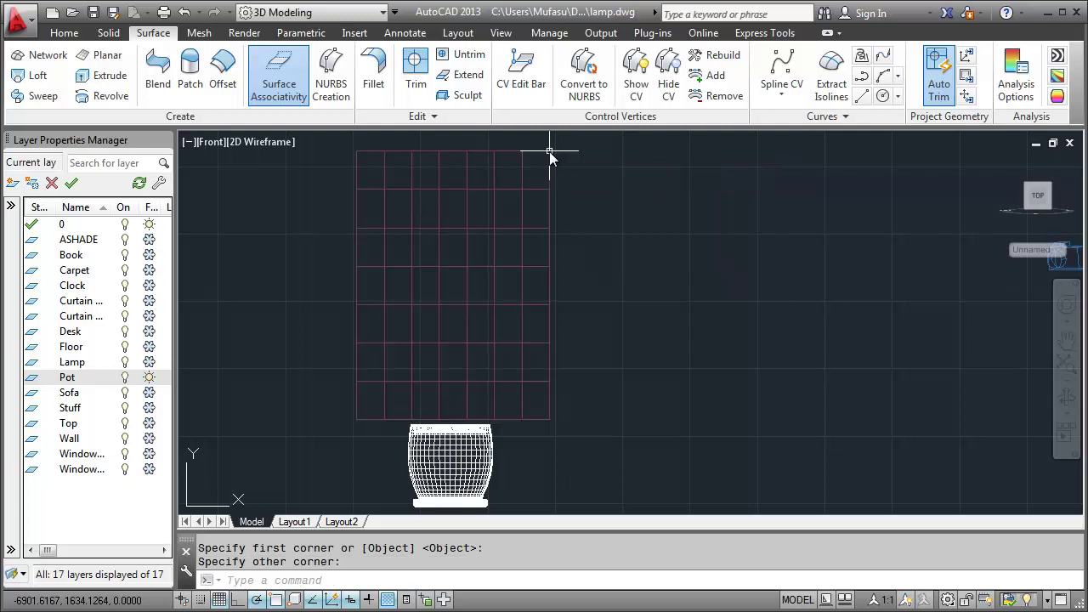
left_click(241, 35)
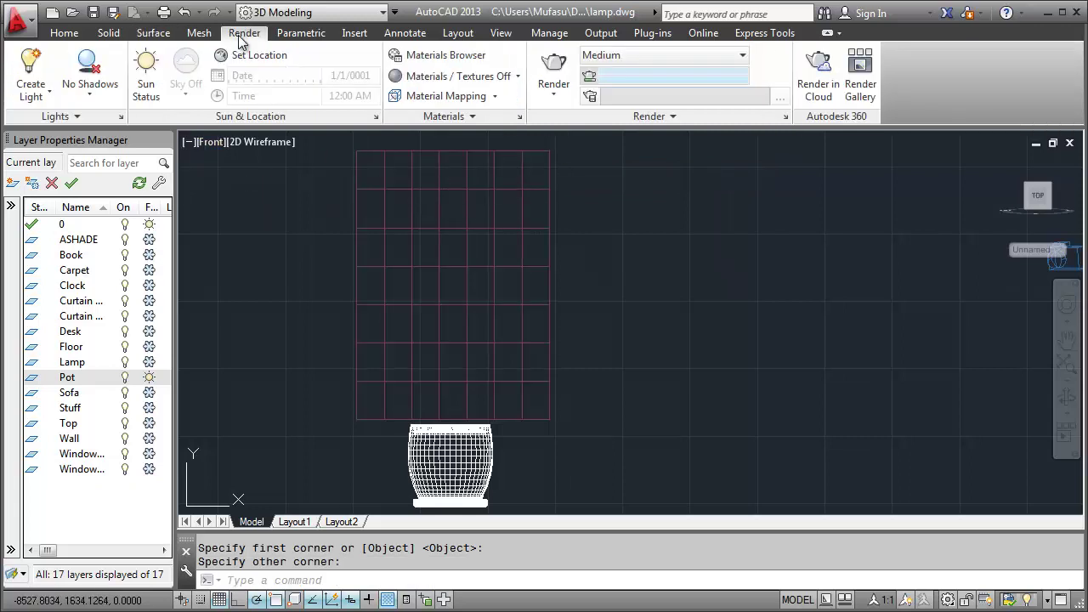
Duplicate the Global material in the Materials Browser and rename the copy Plant.
left_click(421, 67)
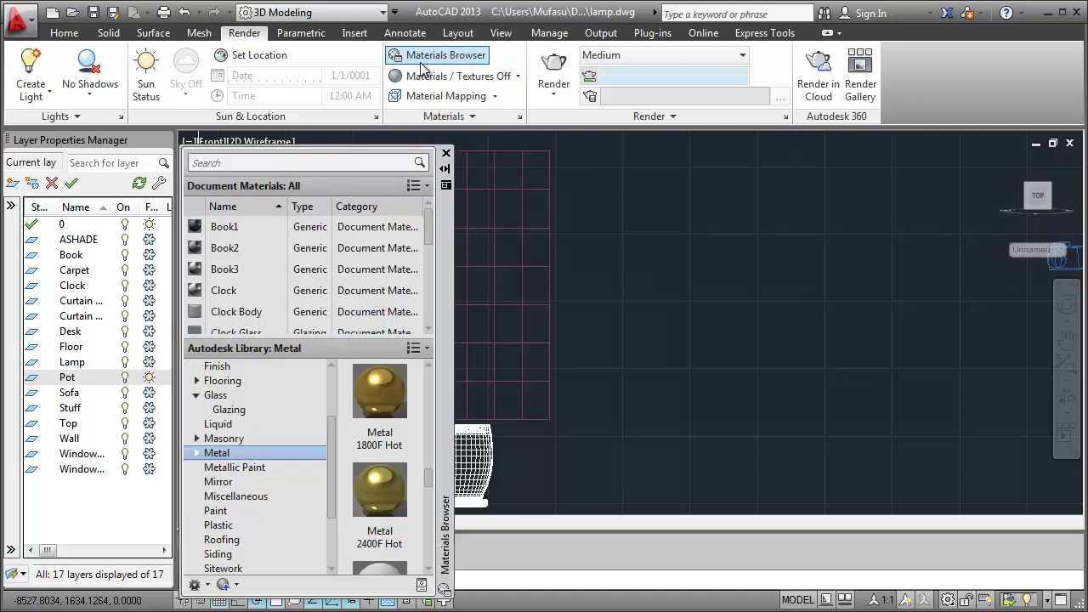
left_click_drag(426, 230, 428, 316)
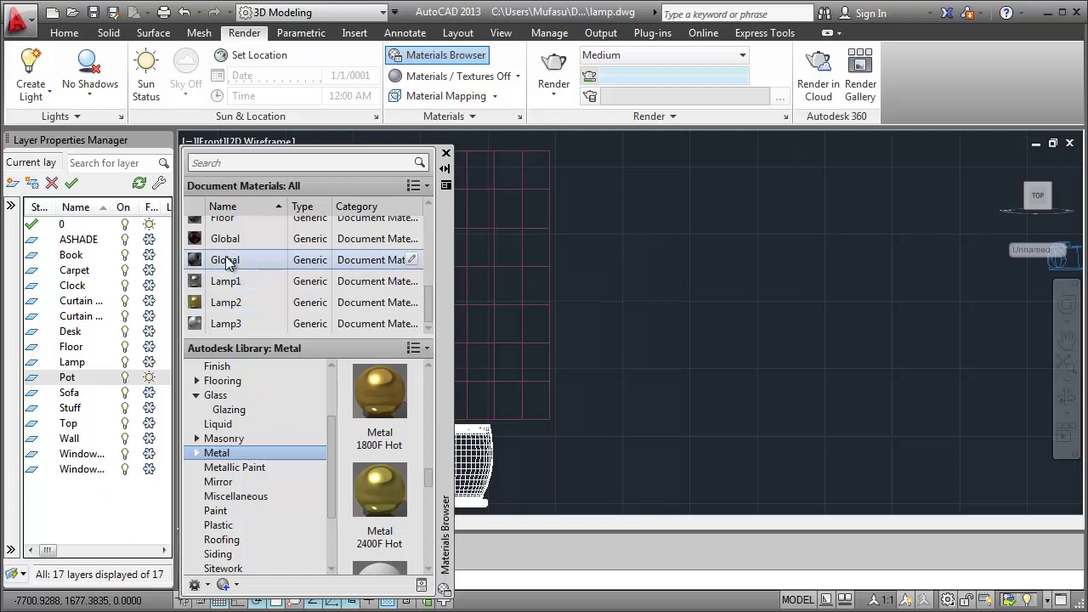
right_click(225, 260)
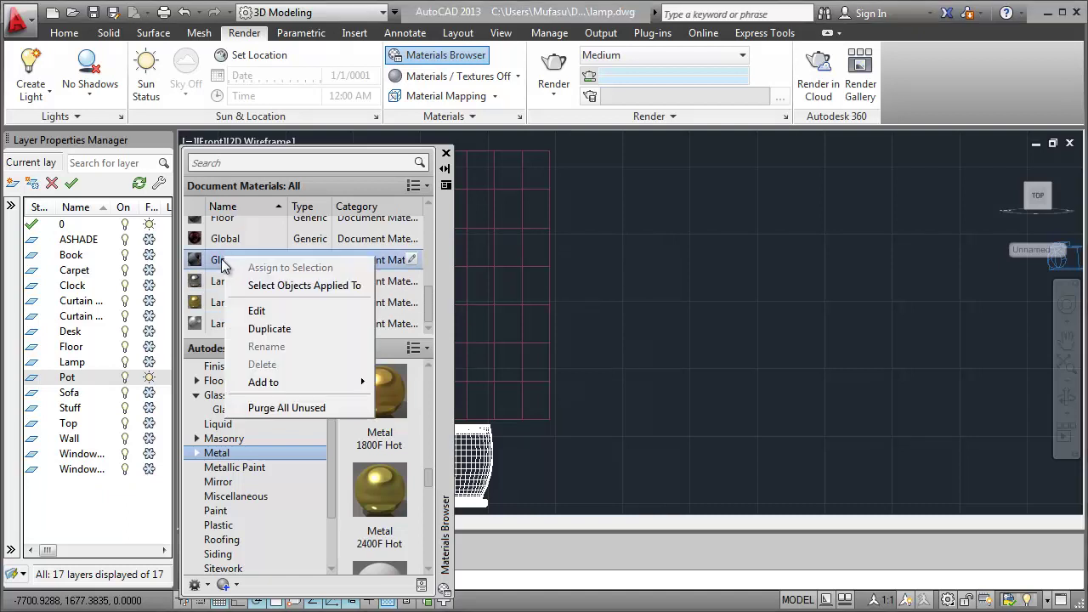
left_click(270, 330)
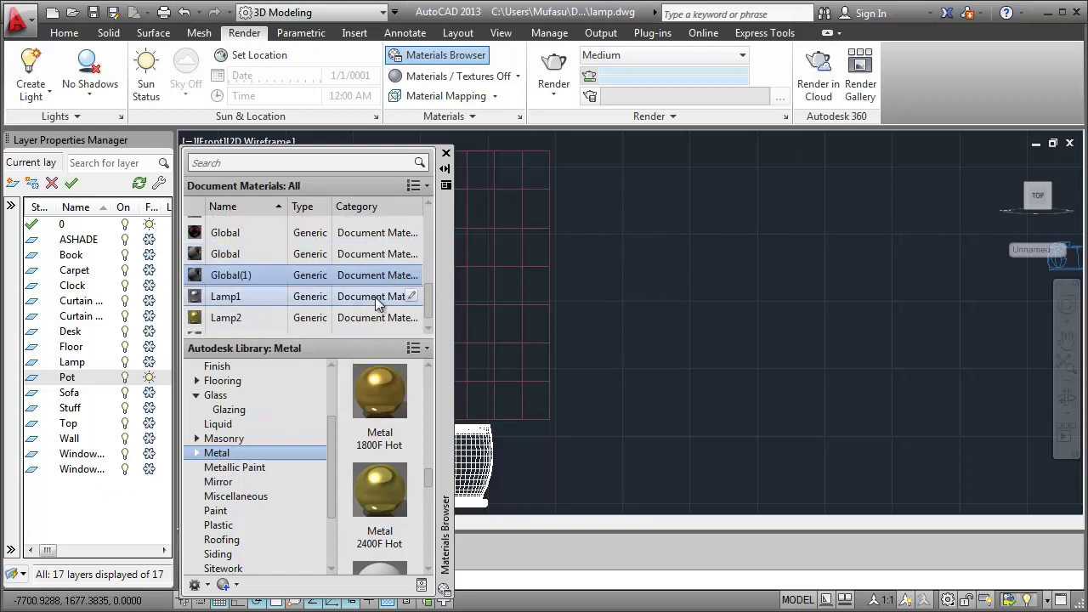
right_click(231, 279)
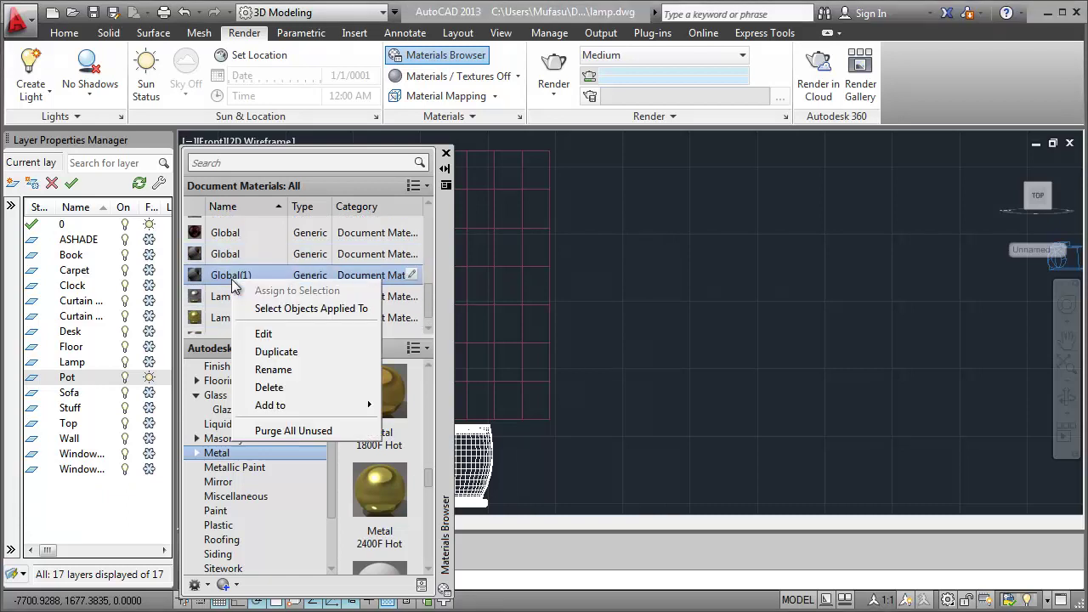
left_click(266, 374)
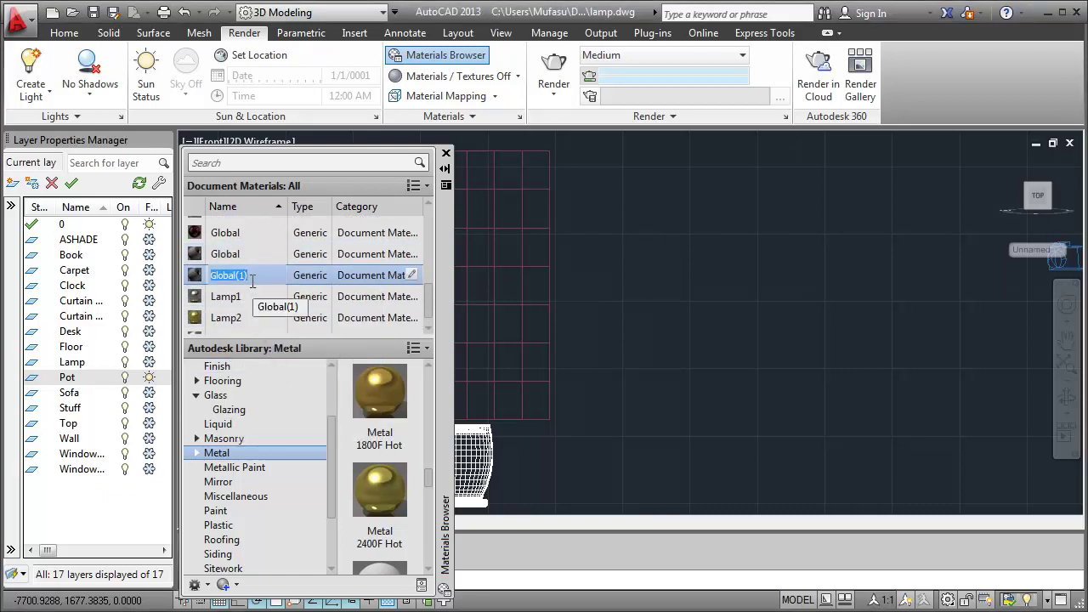
type("Plant")
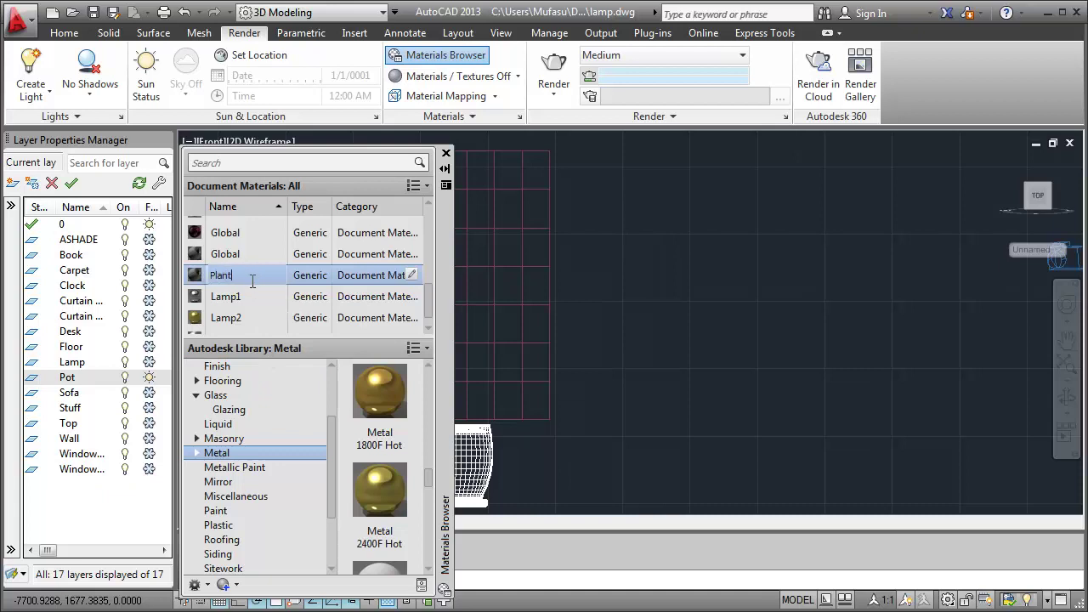
key("Return")
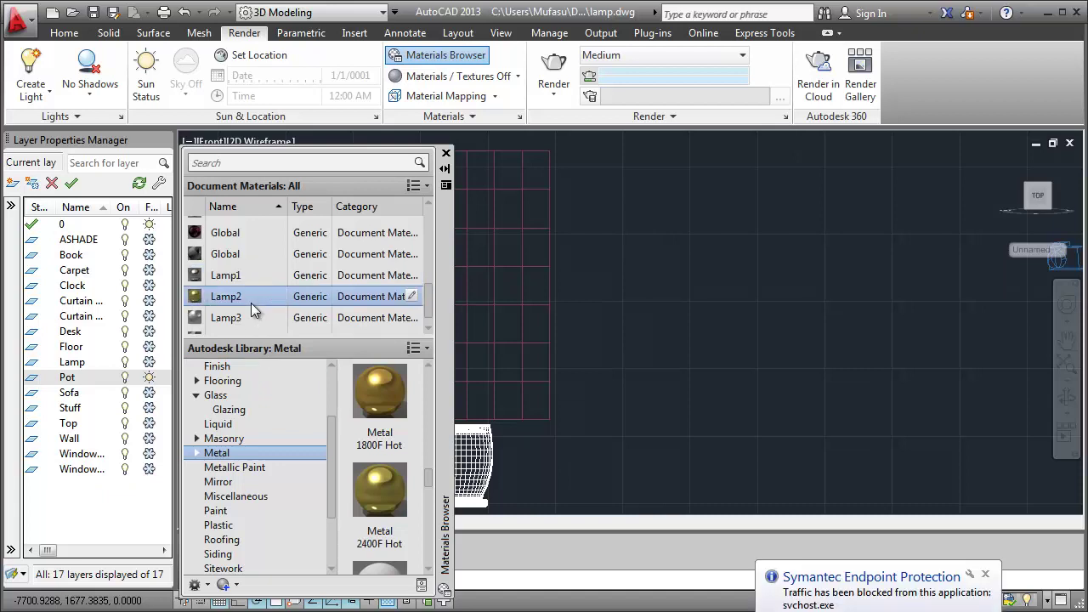
left_click_drag(429, 297, 427, 313)
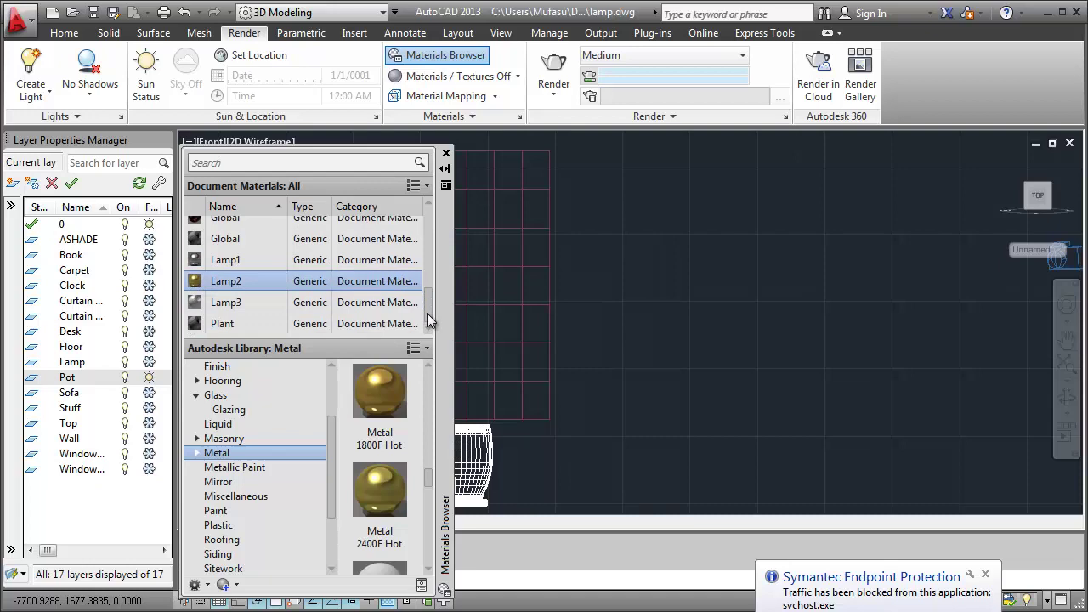
Set Plant's colour image to maps\bush005.jpg with a 600 sample size.
double_click(357, 325)
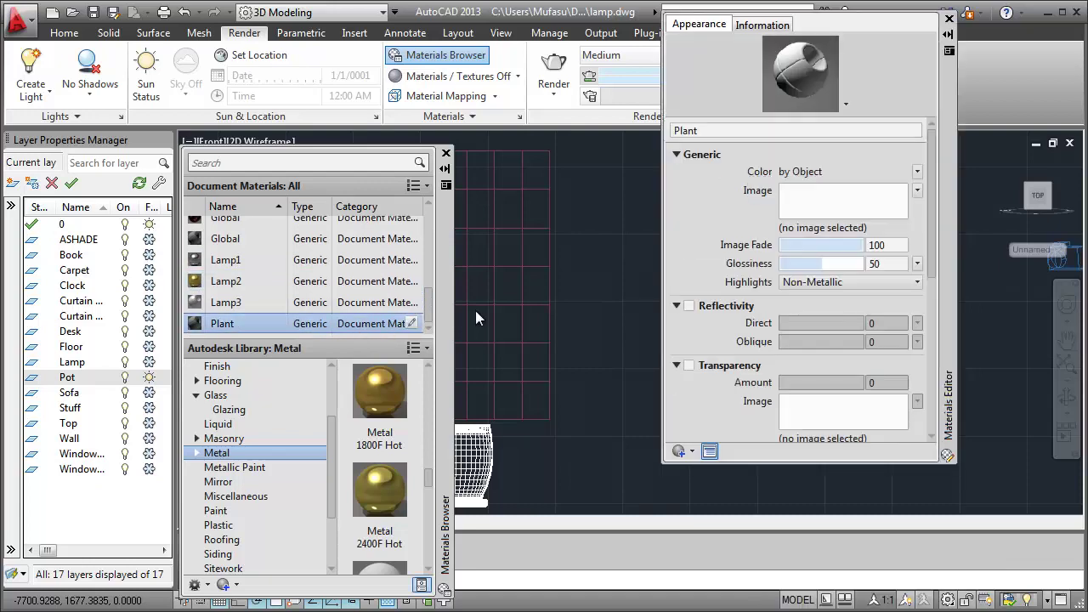
left_click(816, 228)
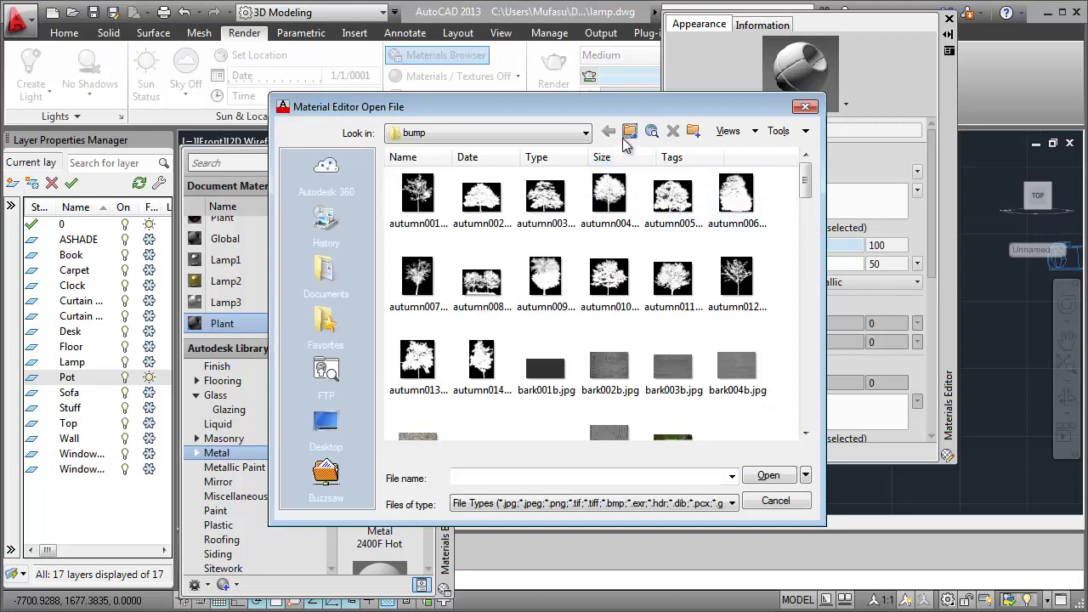
left_click(629, 131)
double_click(491, 213)
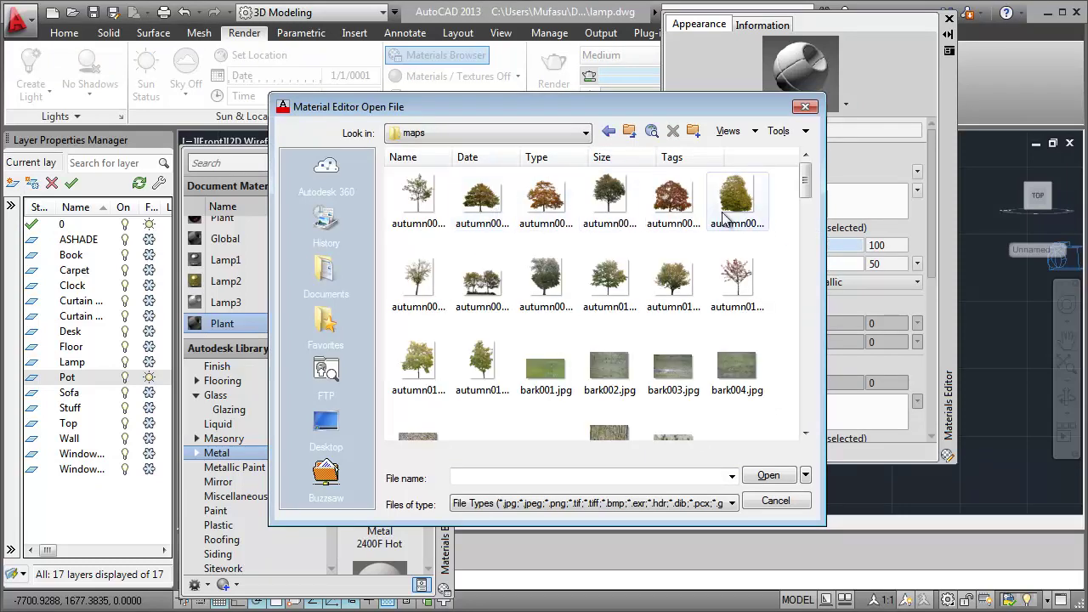
left_click_drag(805, 183, 806, 222)
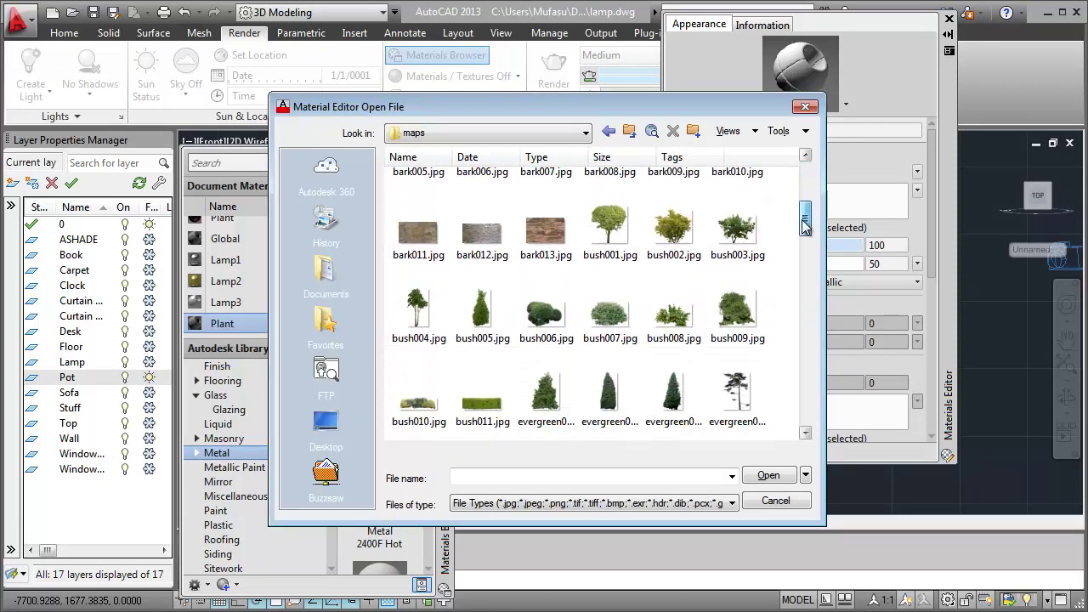
left_click(481, 318)
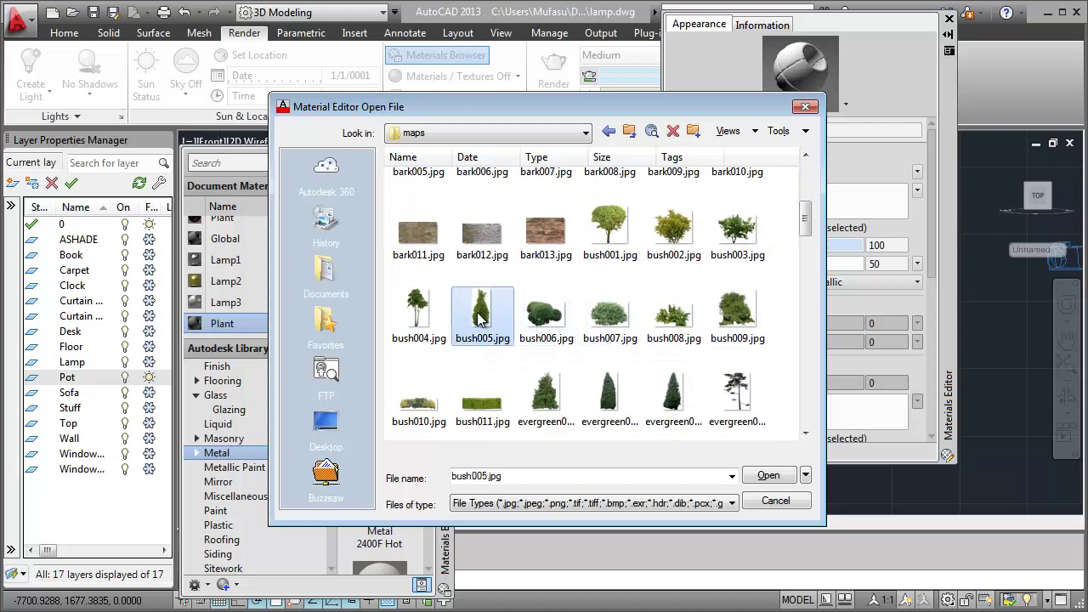
left_click(761, 478)
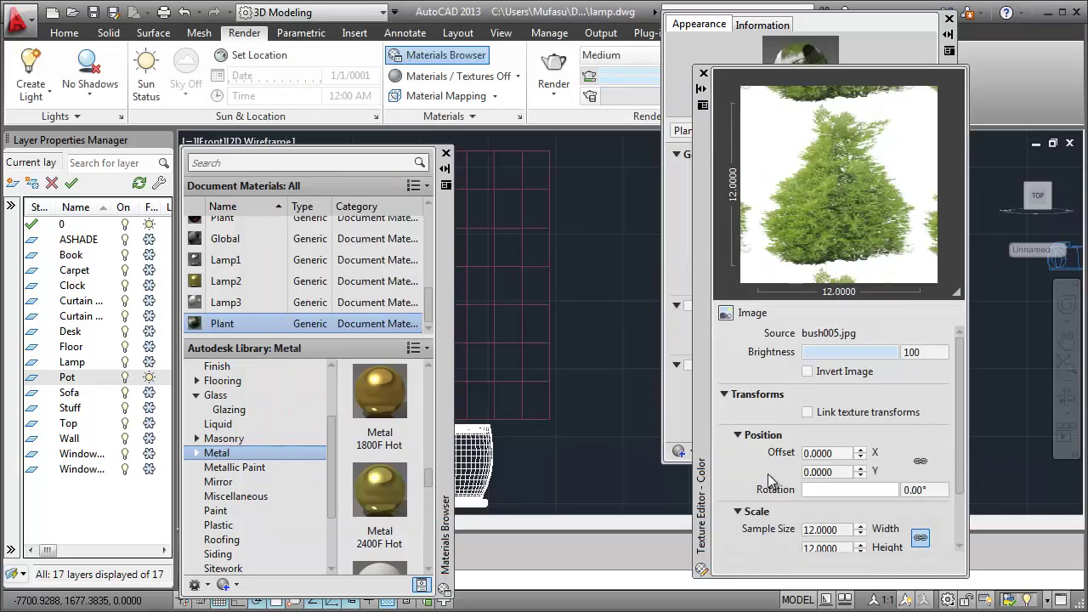
left_click(824, 529)
type("600")
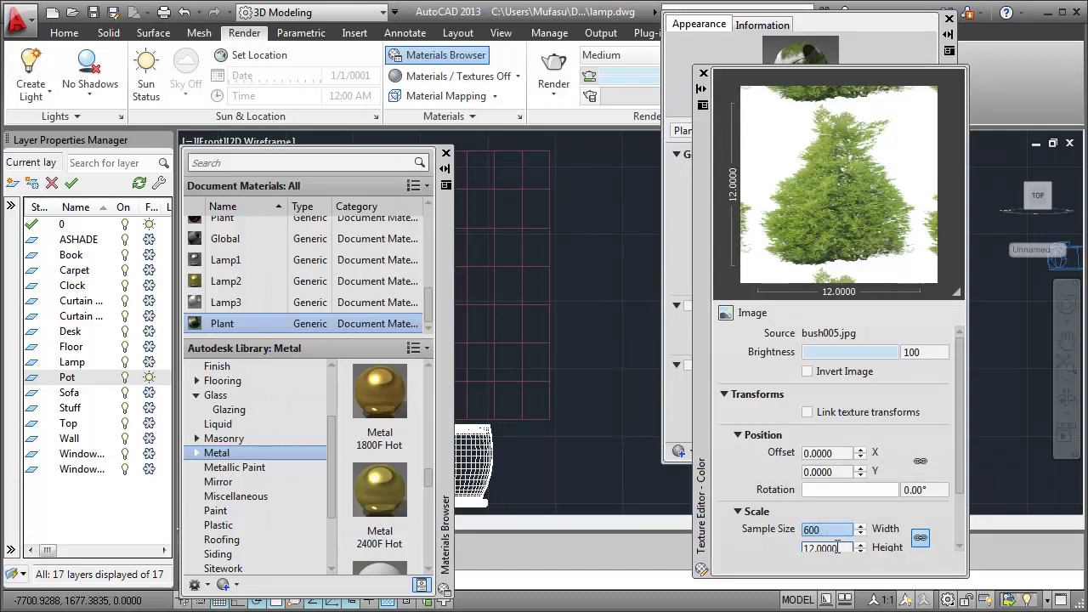
left_click(837, 548)
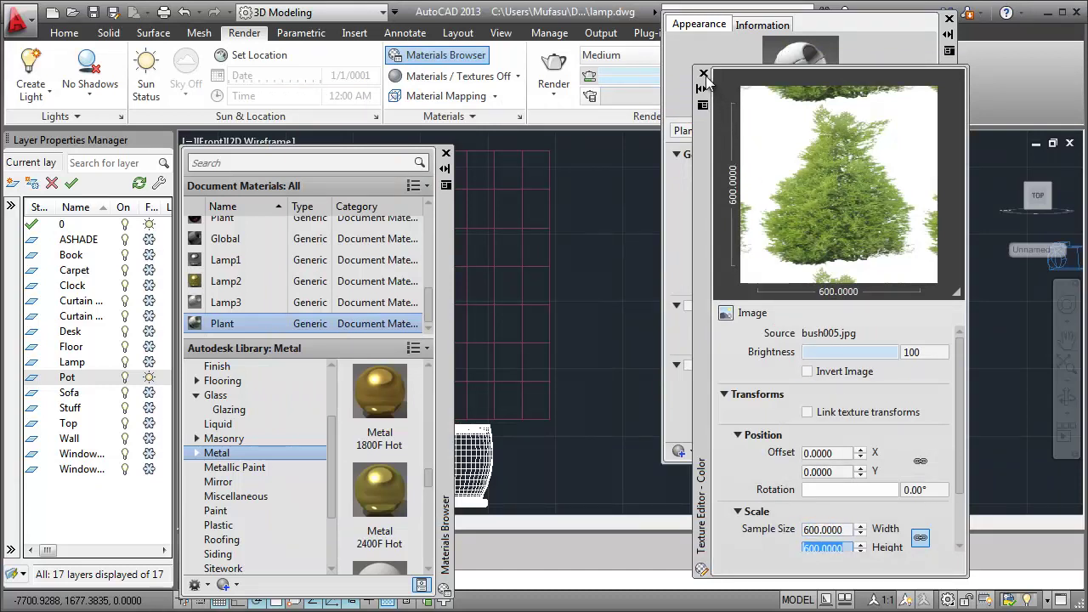
left_click(703, 74)
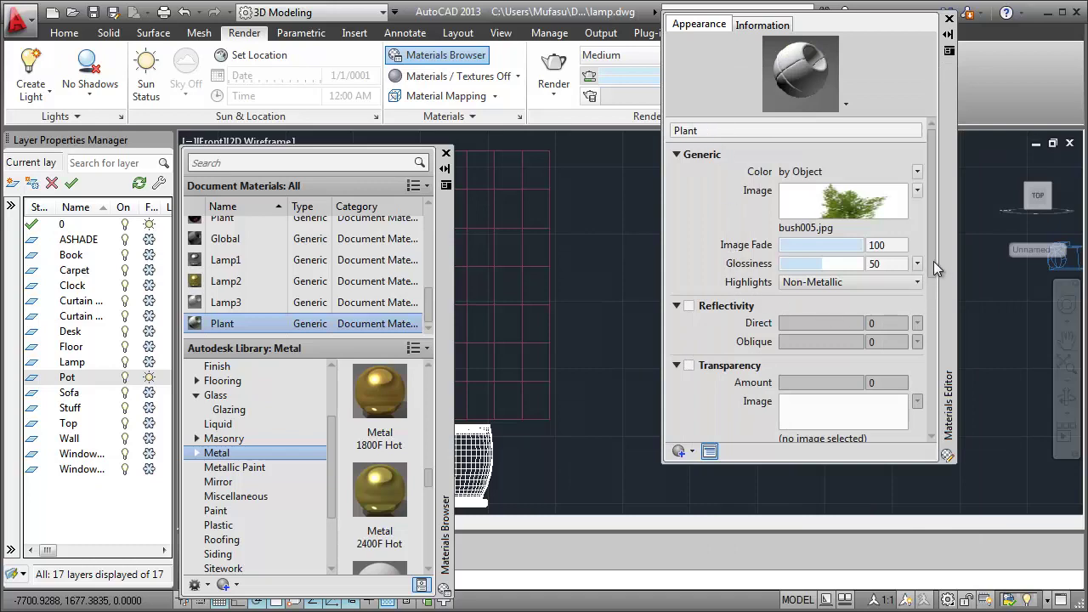
left_click_drag(933, 261, 932, 353)
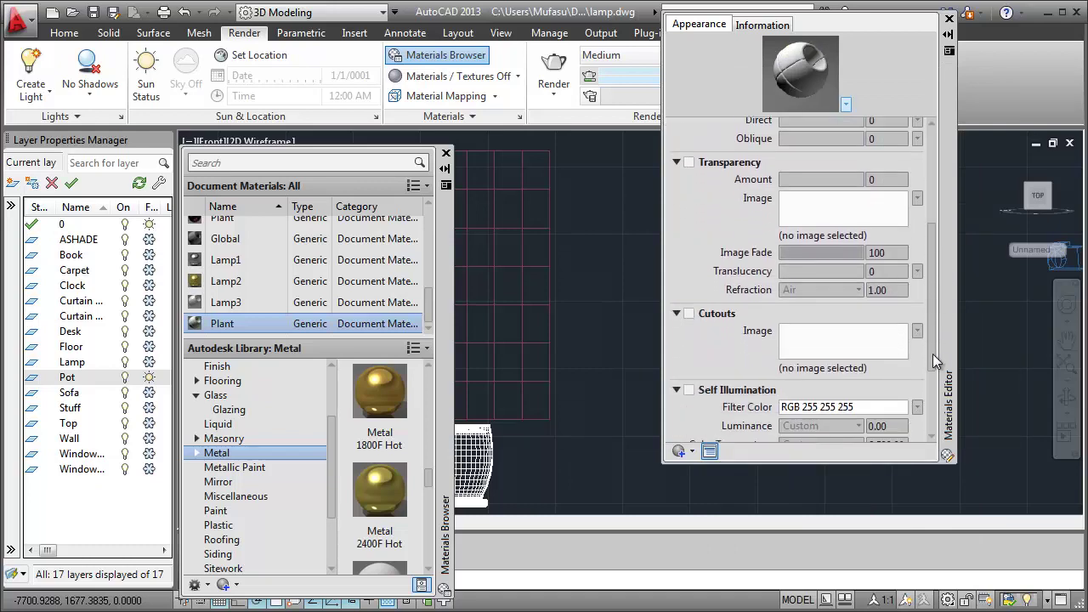
Enable Cutouts using bump\bush005b.jpg at a 600 sample size, then close the material editor.
left_click(689, 314)
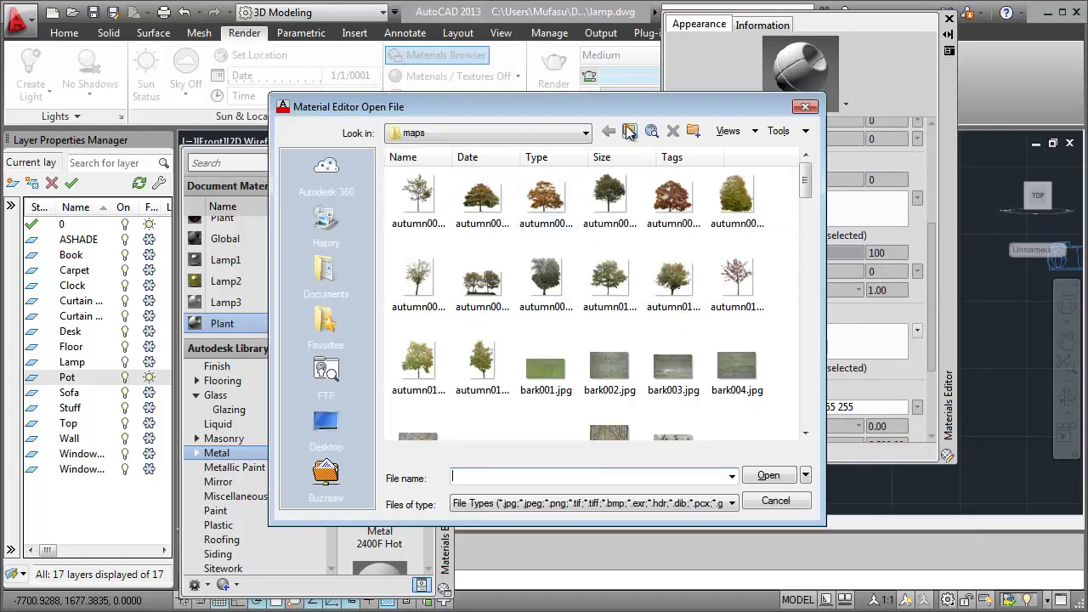
left_click(629, 132)
double_click(418, 196)
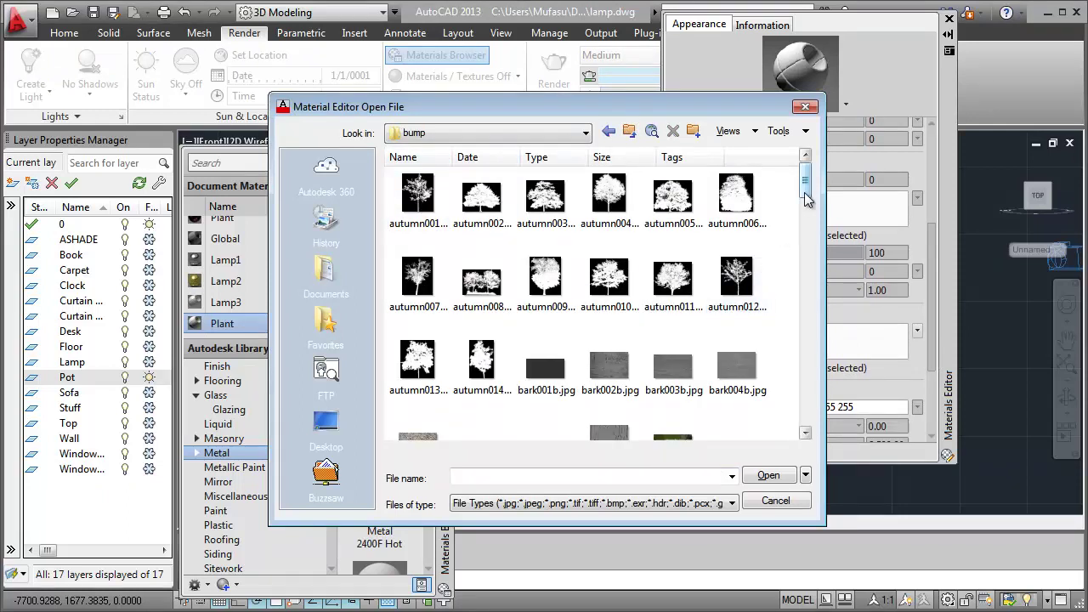
left_click_drag(806, 197, 807, 213)
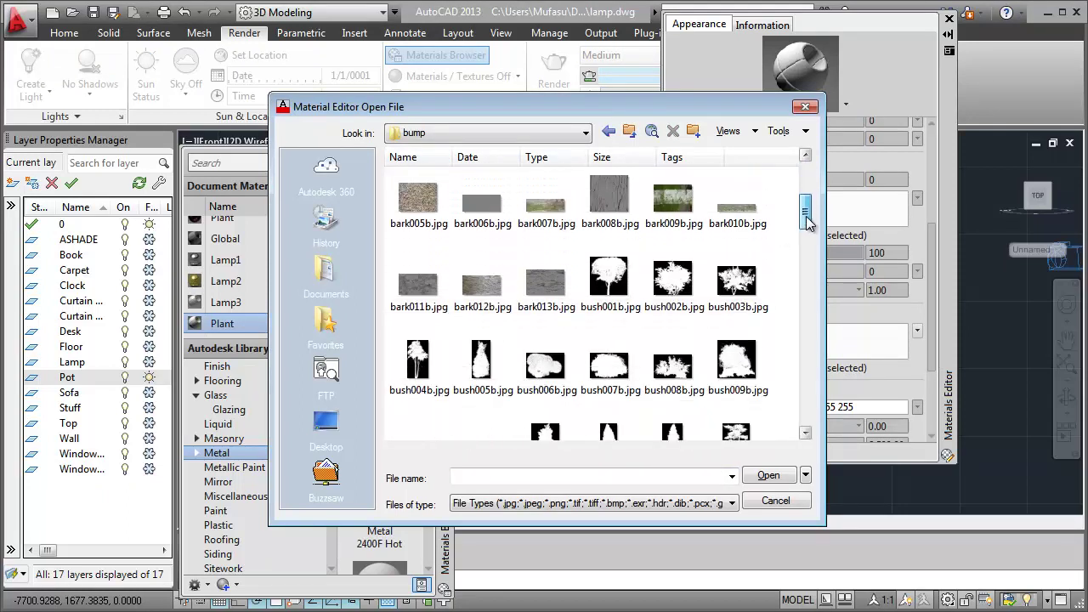
left_click(478, 371)
left_click(777, 477)
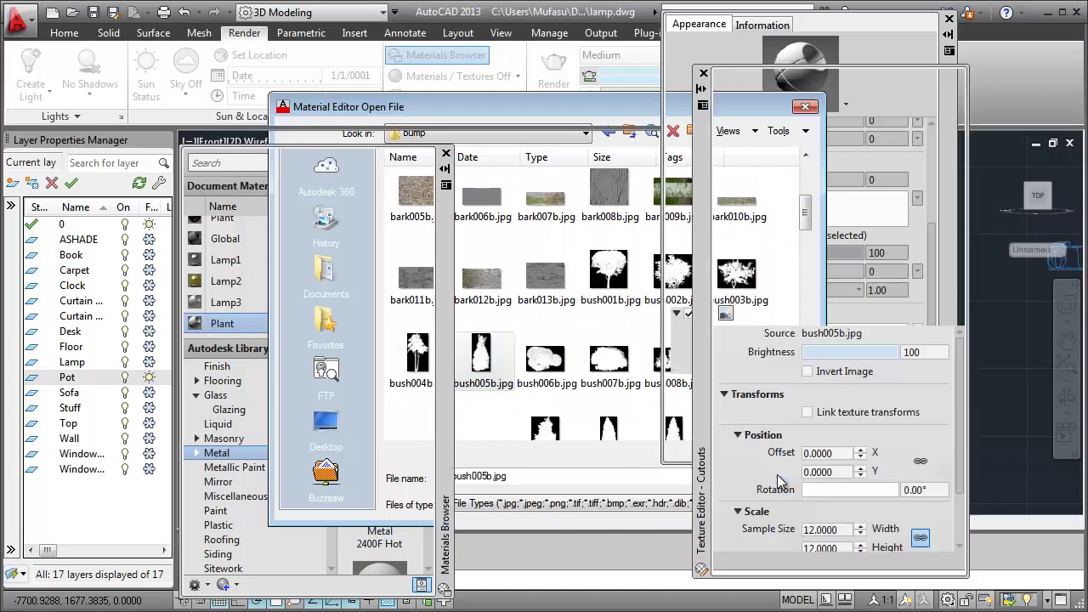
double_click(837, 529)
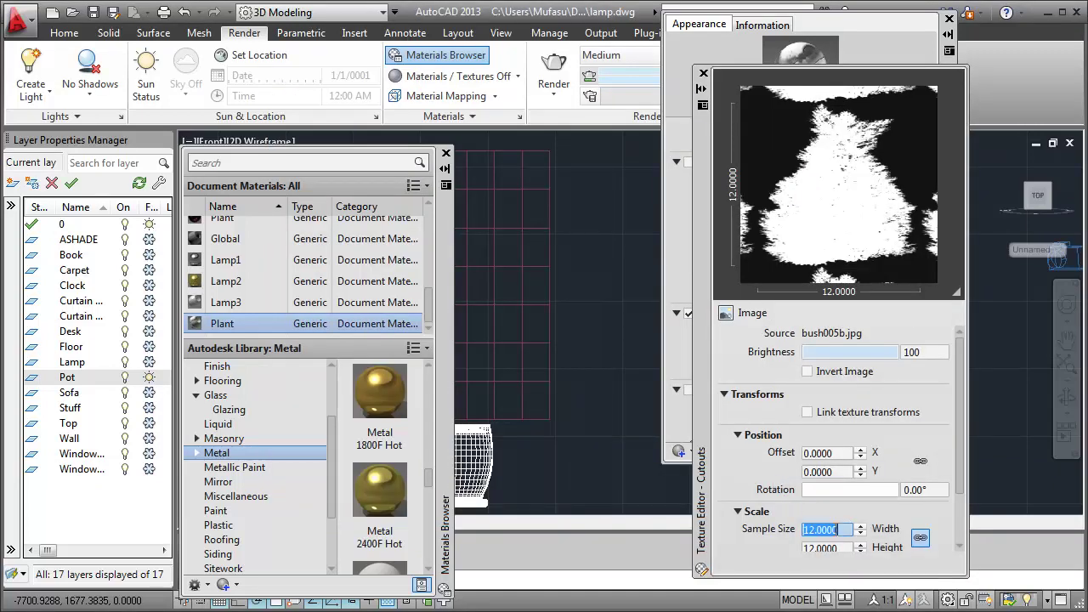
type("600")
key("Tab")
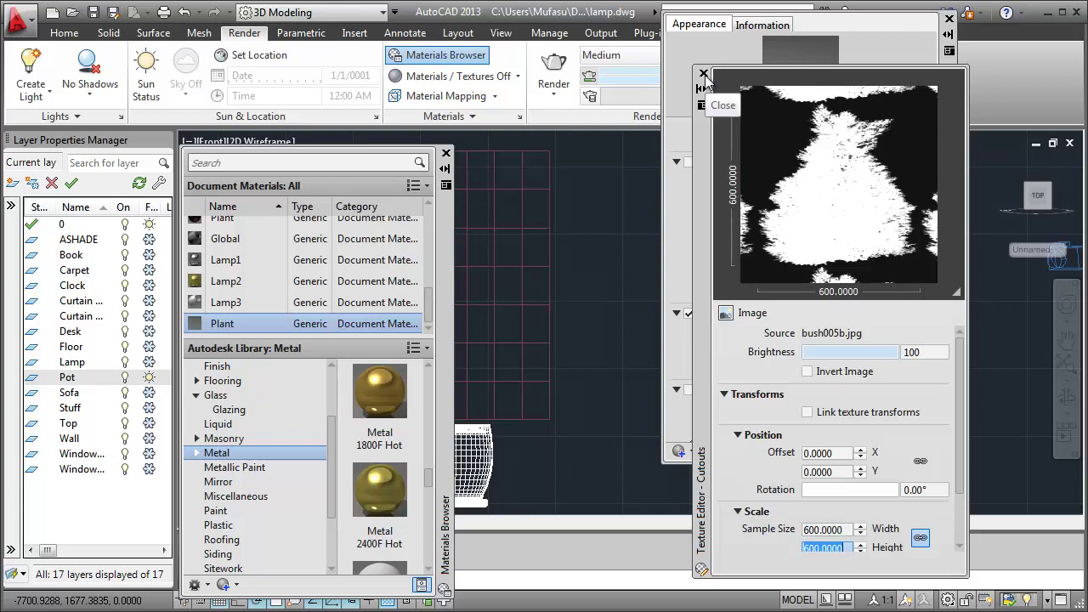
left_click(704, 74)
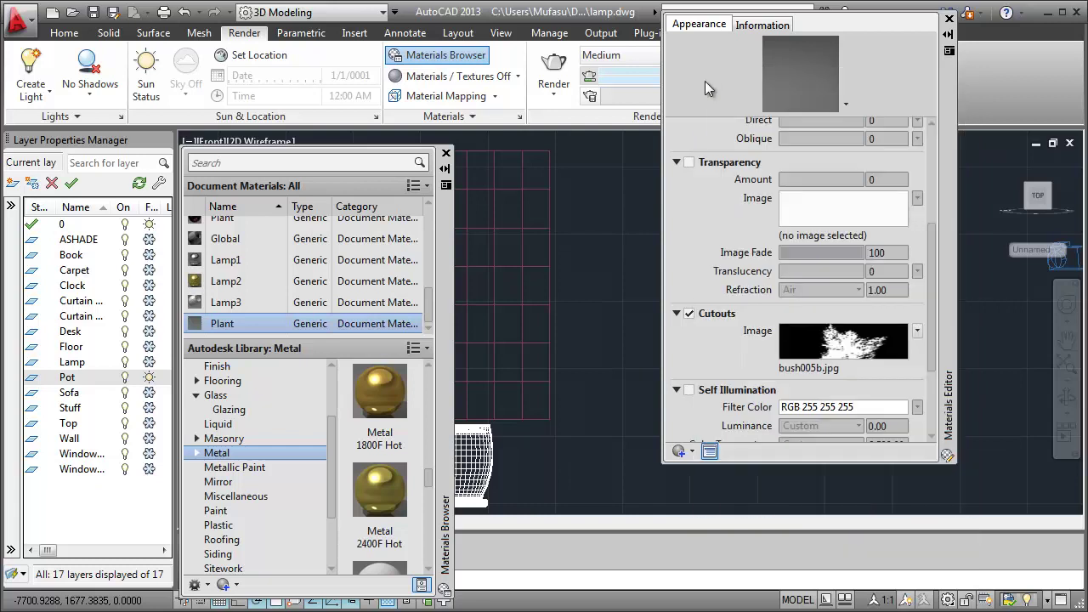
left_click(949, 20)
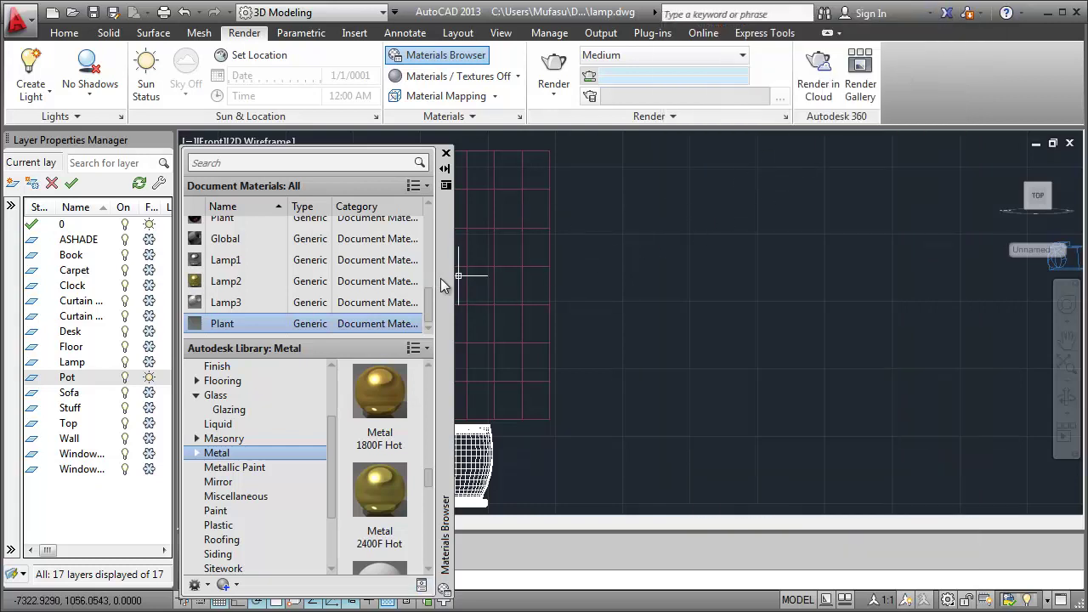
Switch to the Realistic visual style and pan the pot toward the view centre.
left_click(275, 141)
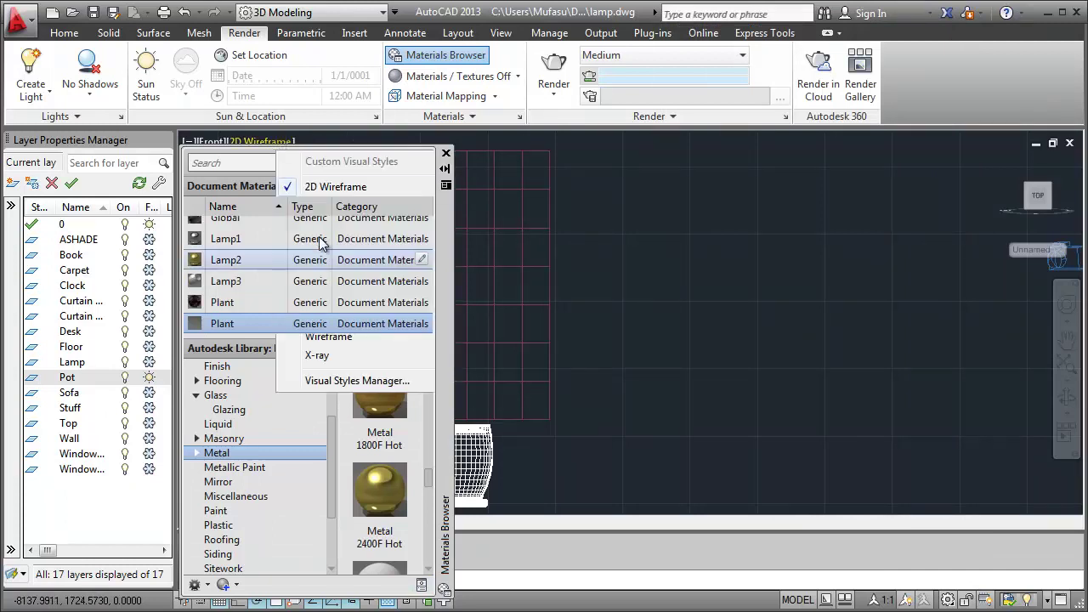
left_click(322, 244)
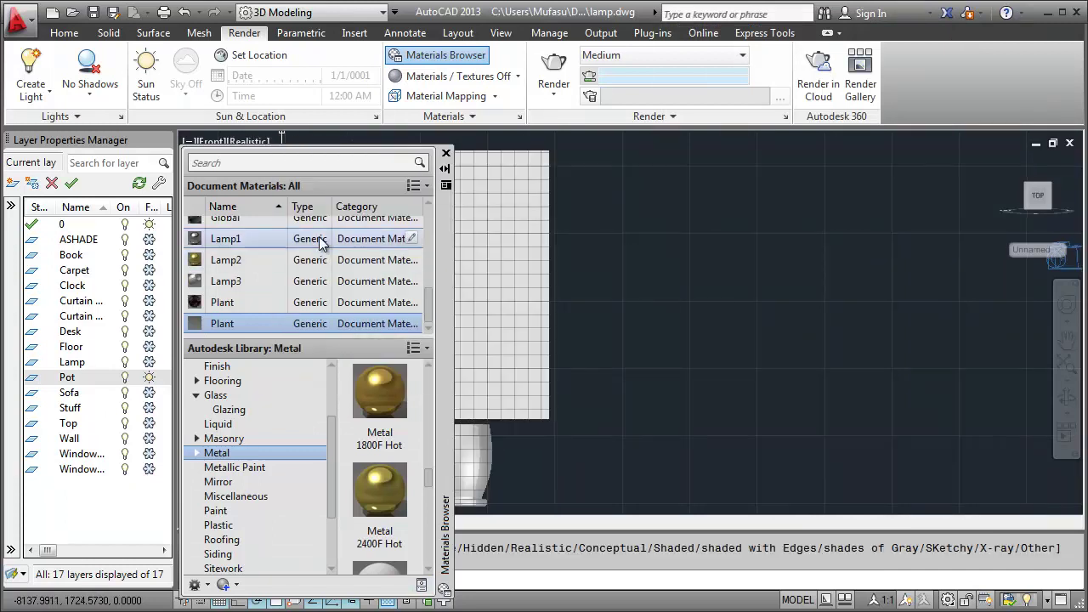
left_click(1067, 340)
left_click_drag(519, 282, 751, 280)
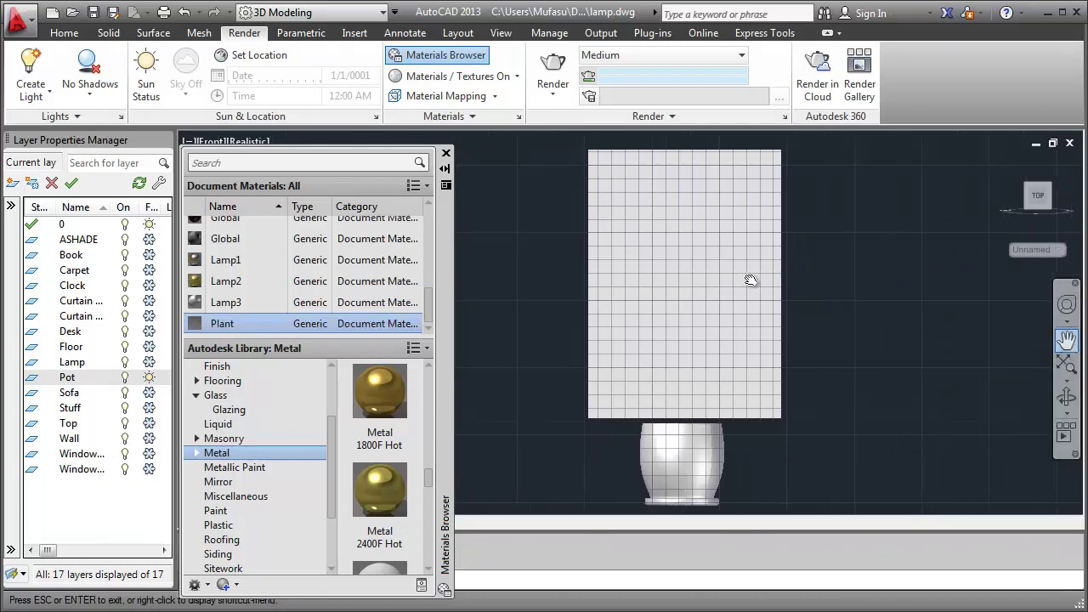
right_click(554, 237)
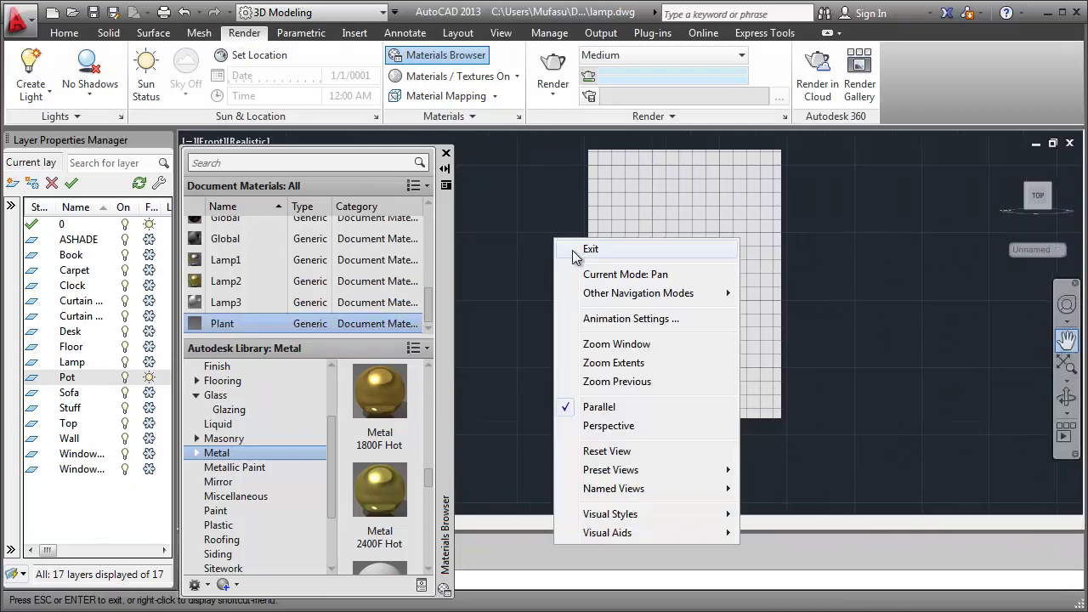
left_click(572, 250)
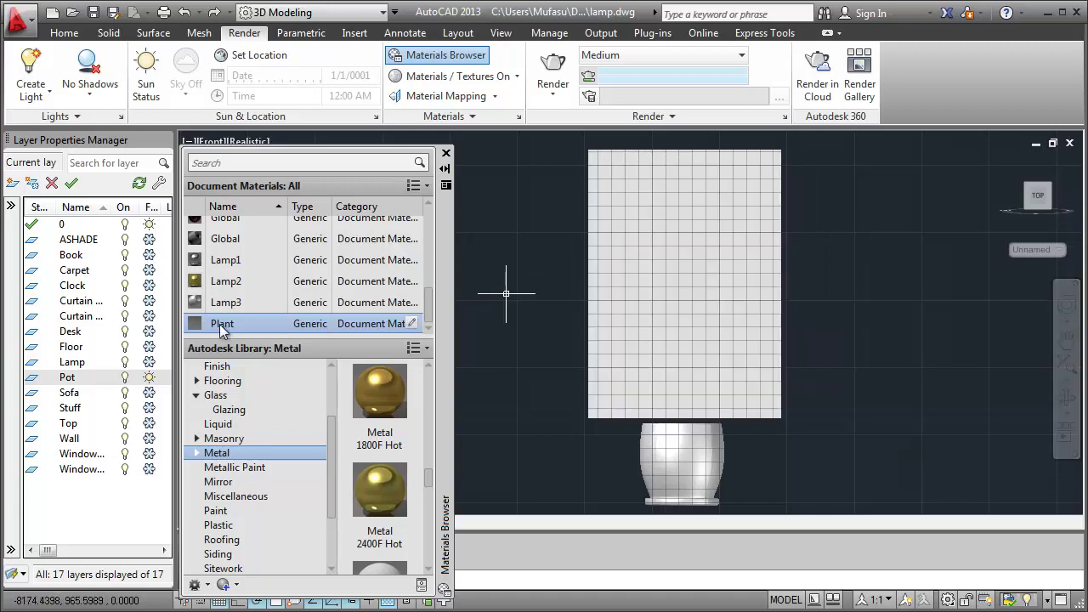
Apply the Plant material to the panel and enlarge its planar mapping so one bush fills it.
left_click_drag(729, 302, 713, 300)
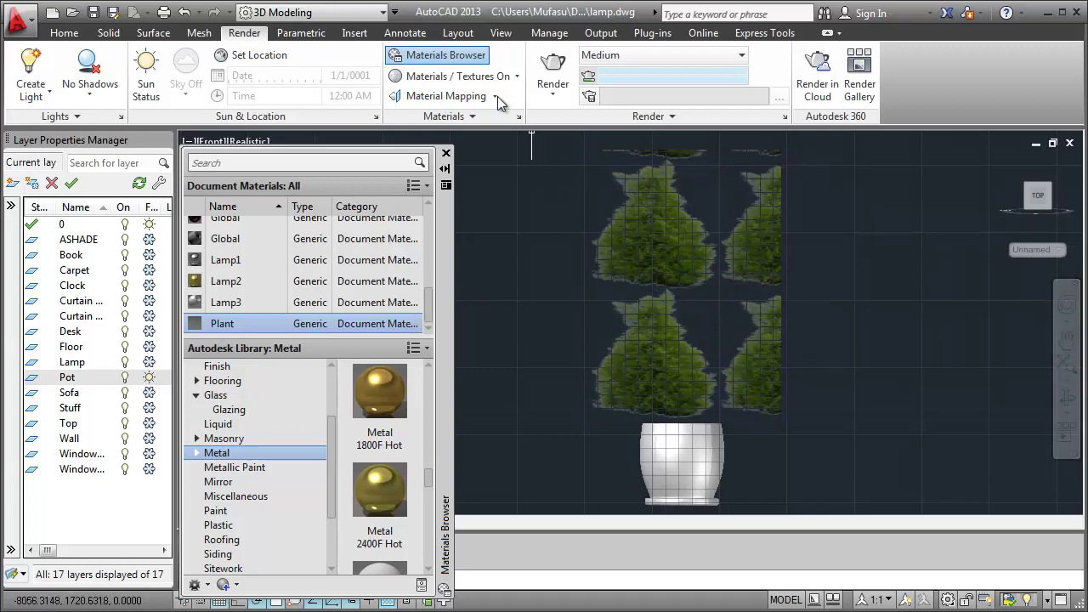
left_click(460, 100)
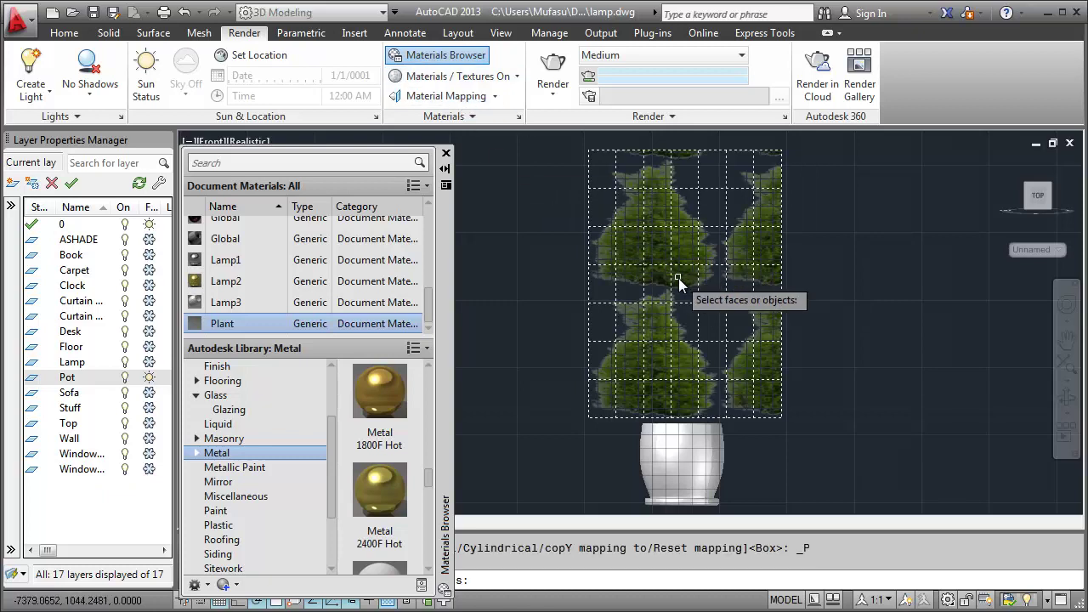
left_click(620, 277)
key("Return")
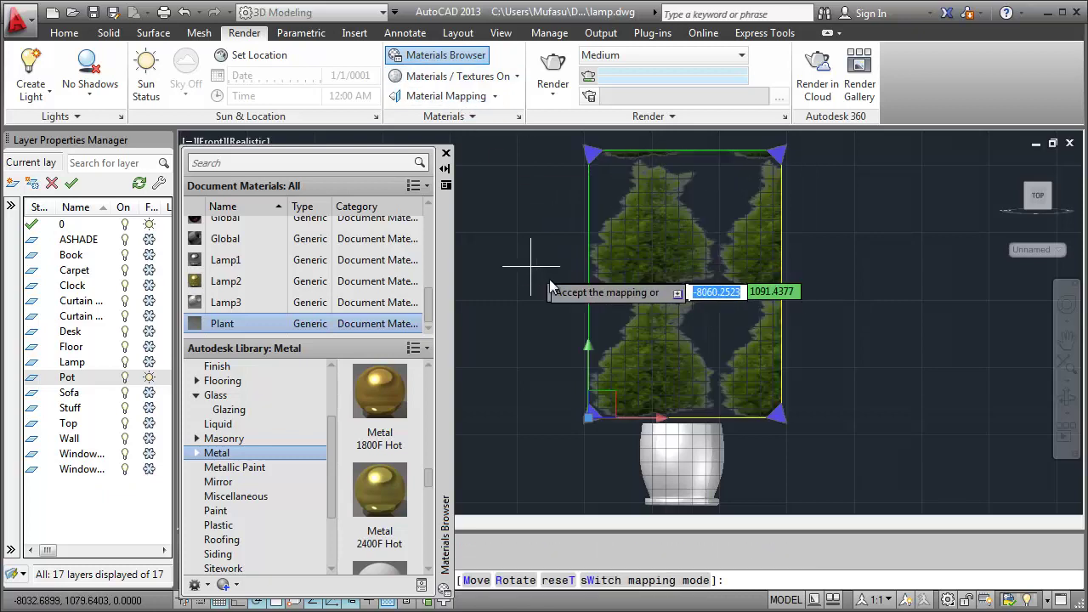
left_click(776, 414)
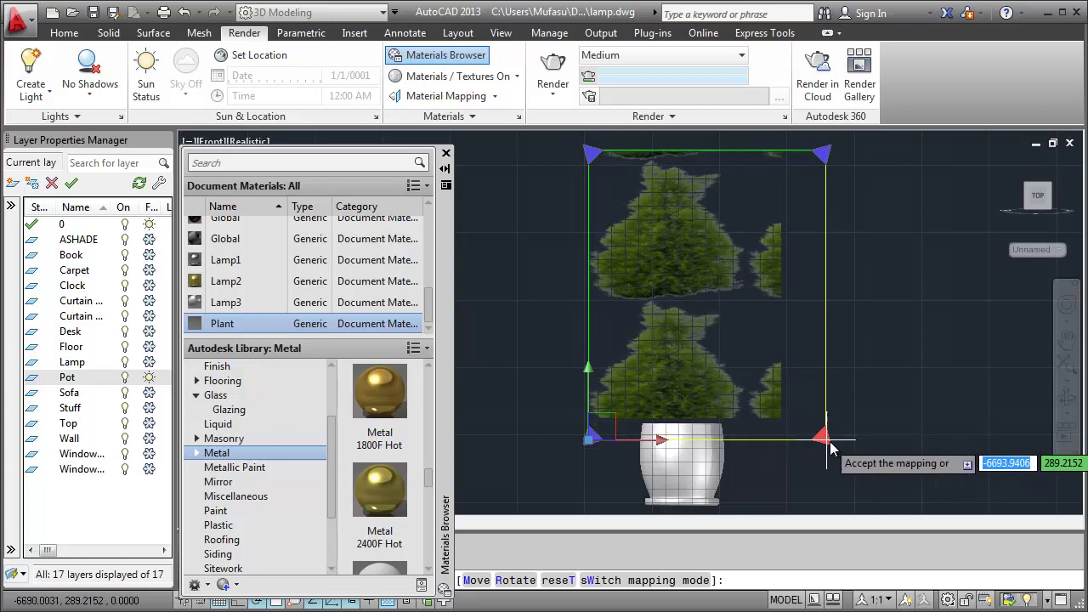
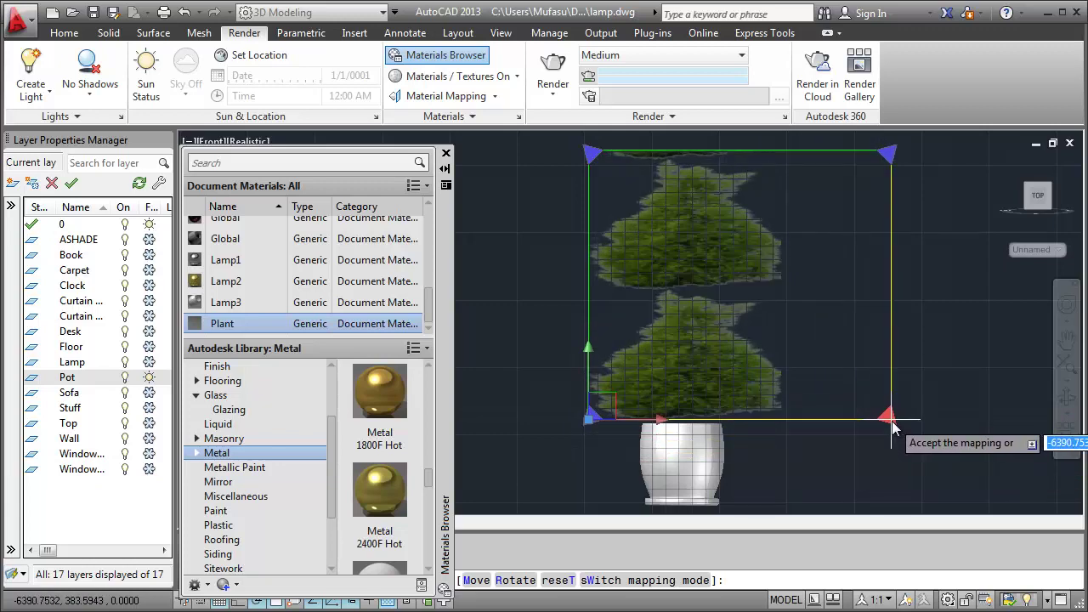
Stretch the plant's planar mapping box taller so the image reaches the plant's top.
left_click(893, 422)
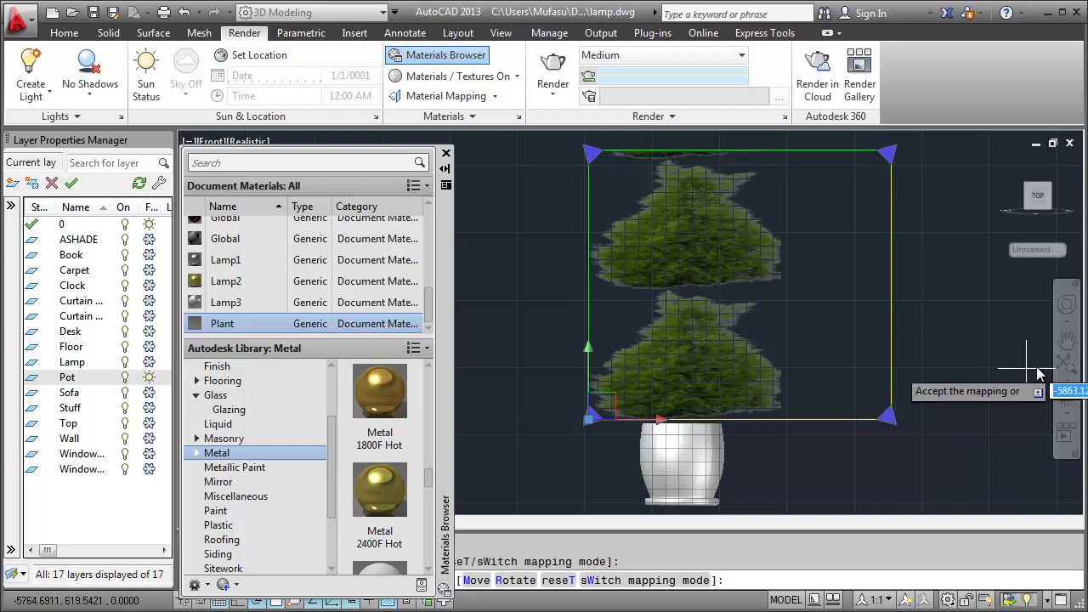
left_click(1065, 361)
left_click_drag(869, 273, 863, 350)
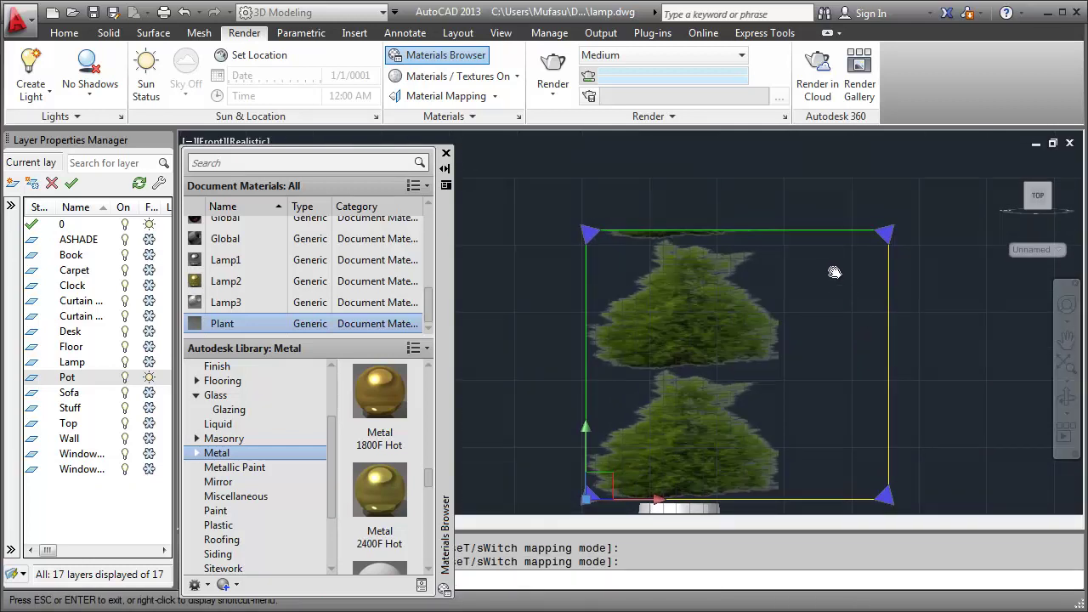
key("Escape")
left_click(888, 231)
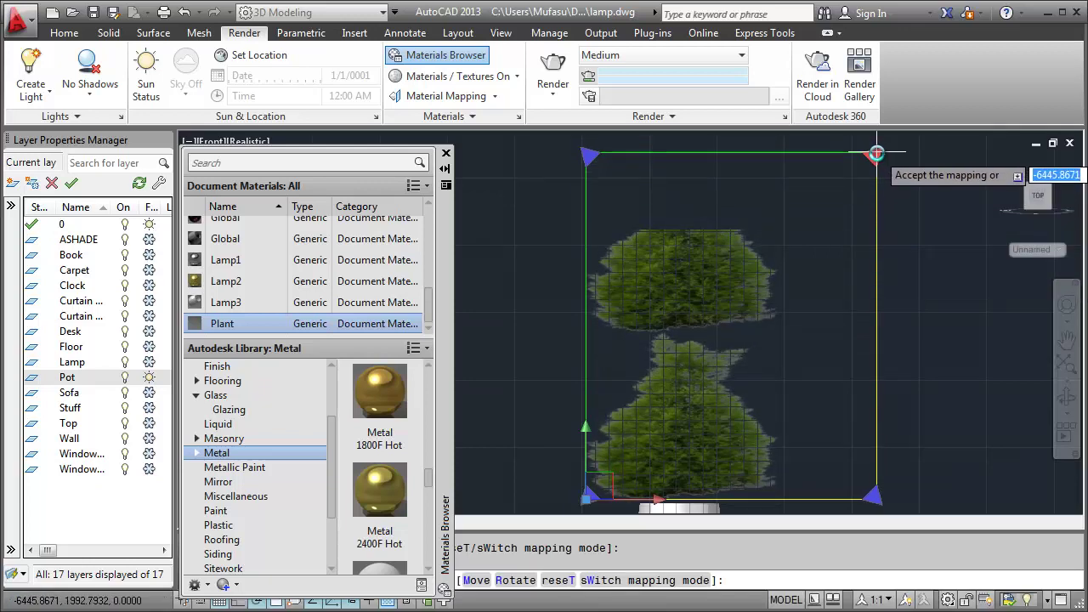
scroll(877, 153, "down", 2)
left_click(876, 143)
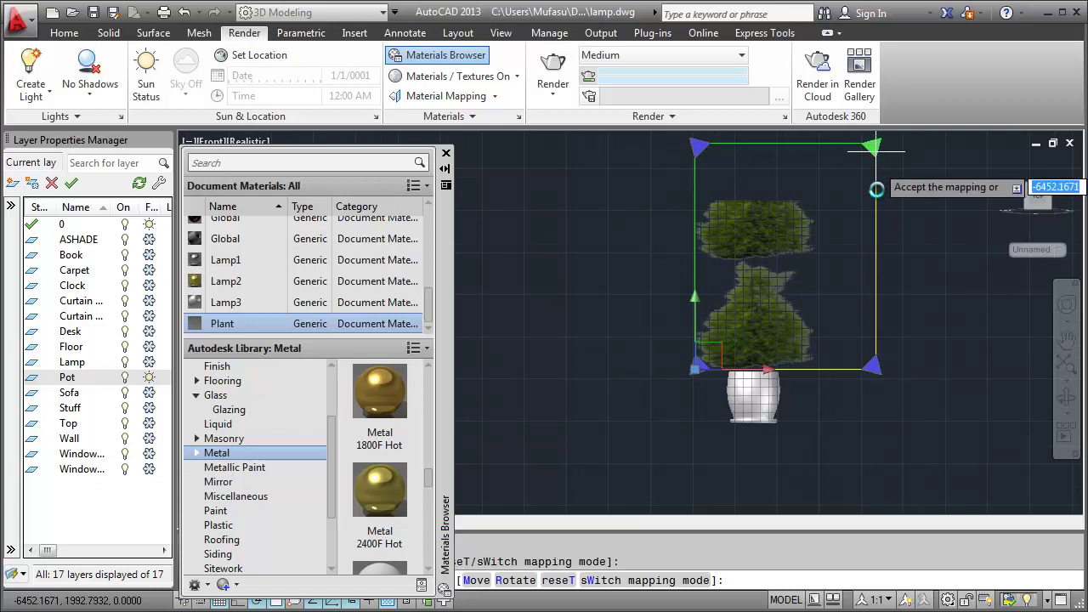
Recentre the plant and shrink the mapping box so one tree image sits above the pot.
scroll(912, 238, "down", 2)
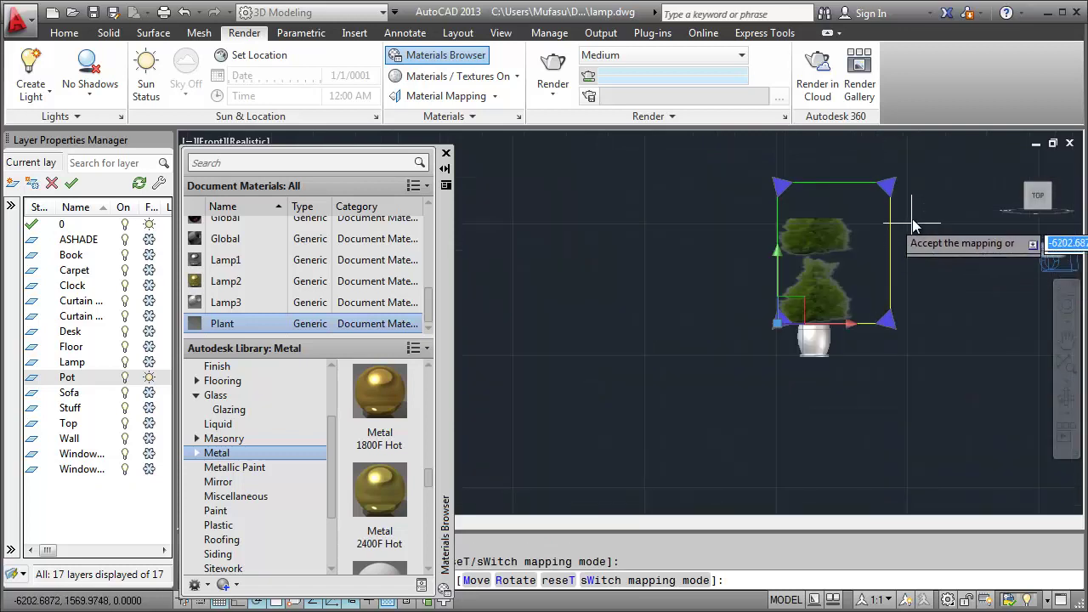
scroll(912, 200, "down", 2)
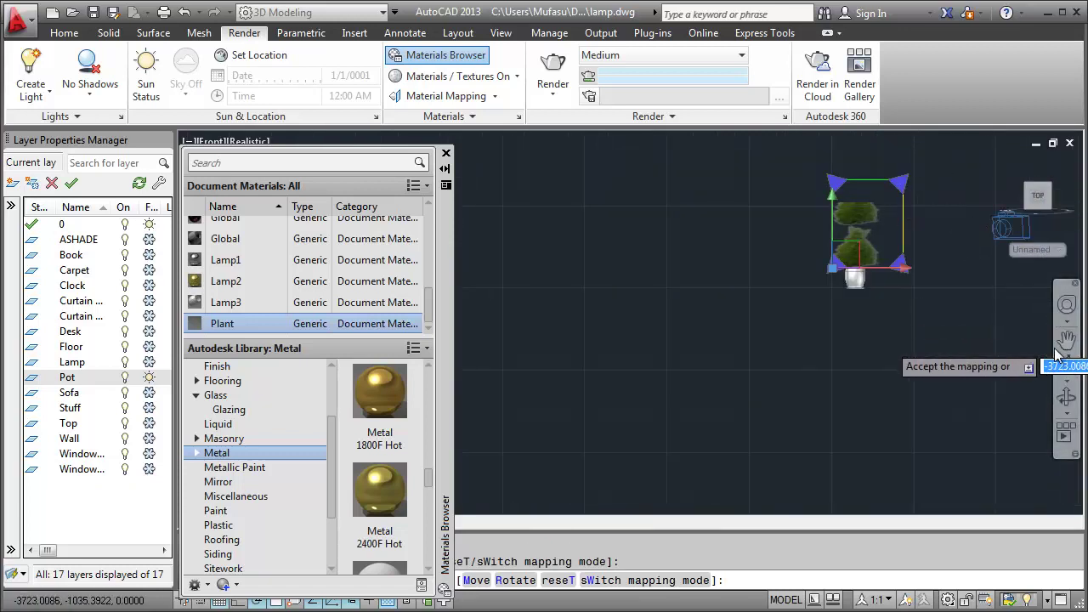
mouse_move(984, 298)
middle_mouse_down()
mouse_move(888, 377)
mouse_move(754, 377)
middle_mouse_up()
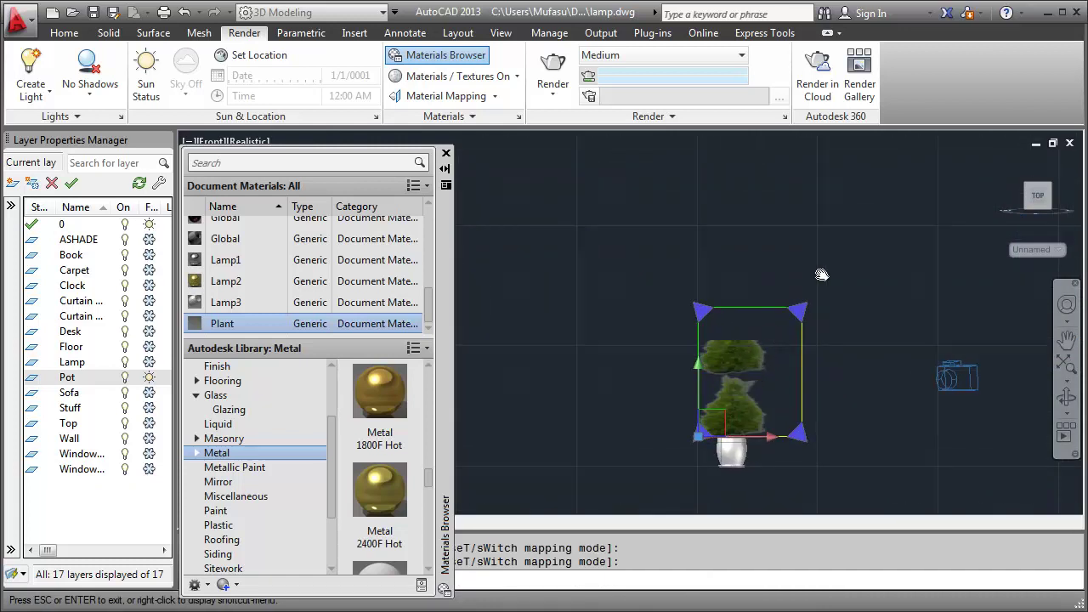
left_click(798, 311)
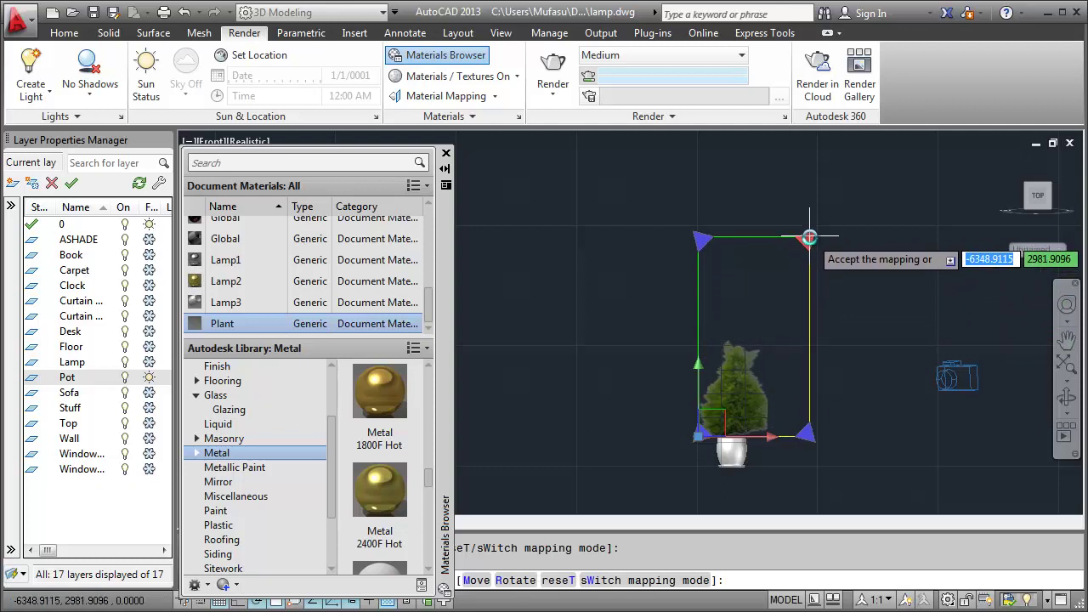
left_click(809, 237)
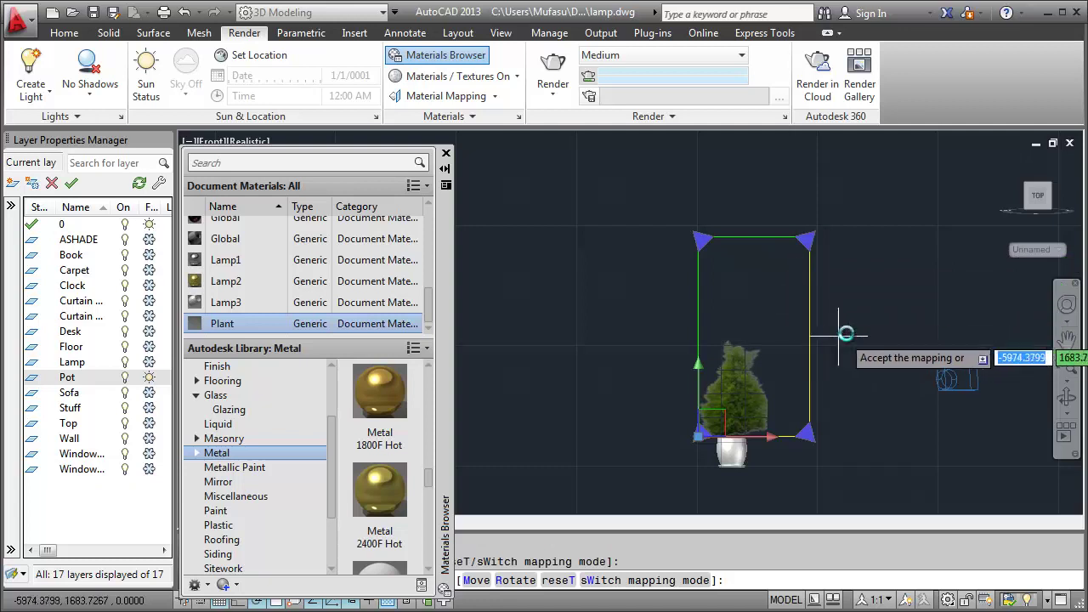
key("Escape")
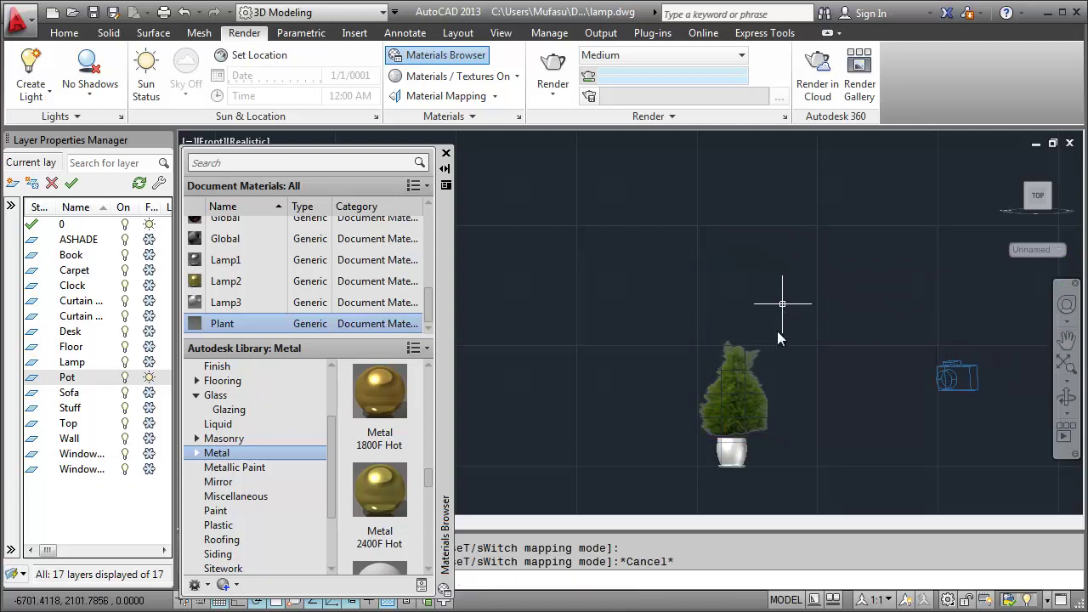
Window-select the plant and move it slightly with MOVE.
scroll(736, 468, "up", 3)
scroll(736, 473, "up", 2)
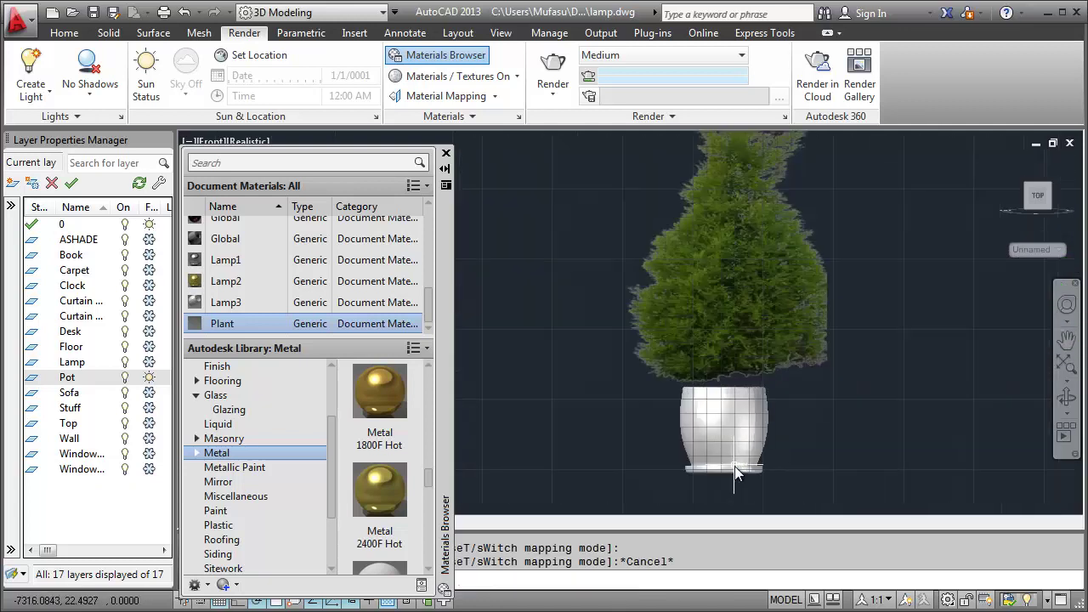
scroll(736, 472, "down", 2)
type("M")
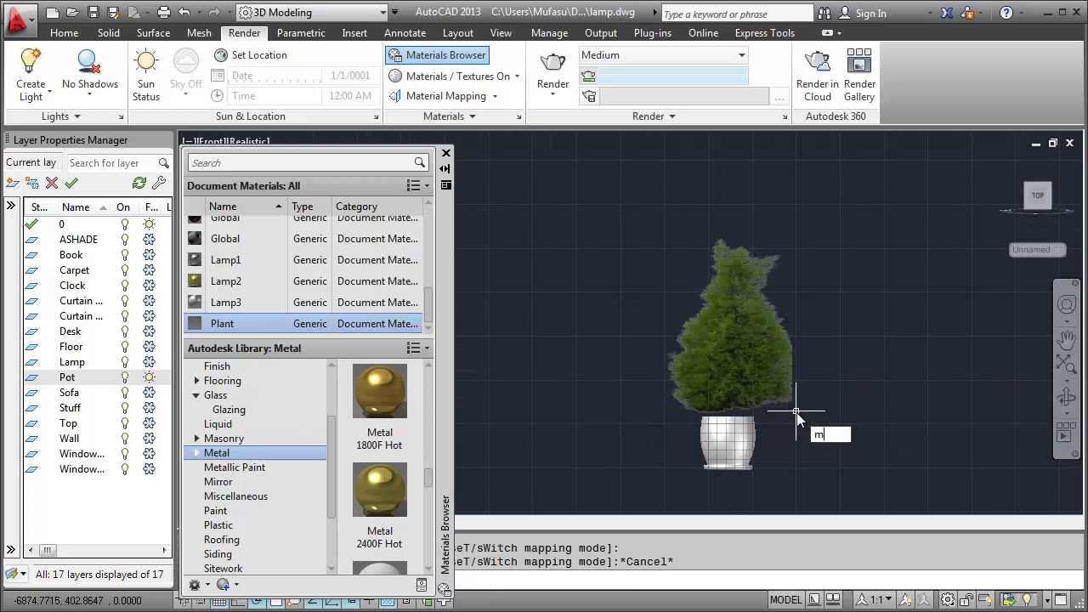
key("Return")
left_click(806, 316)
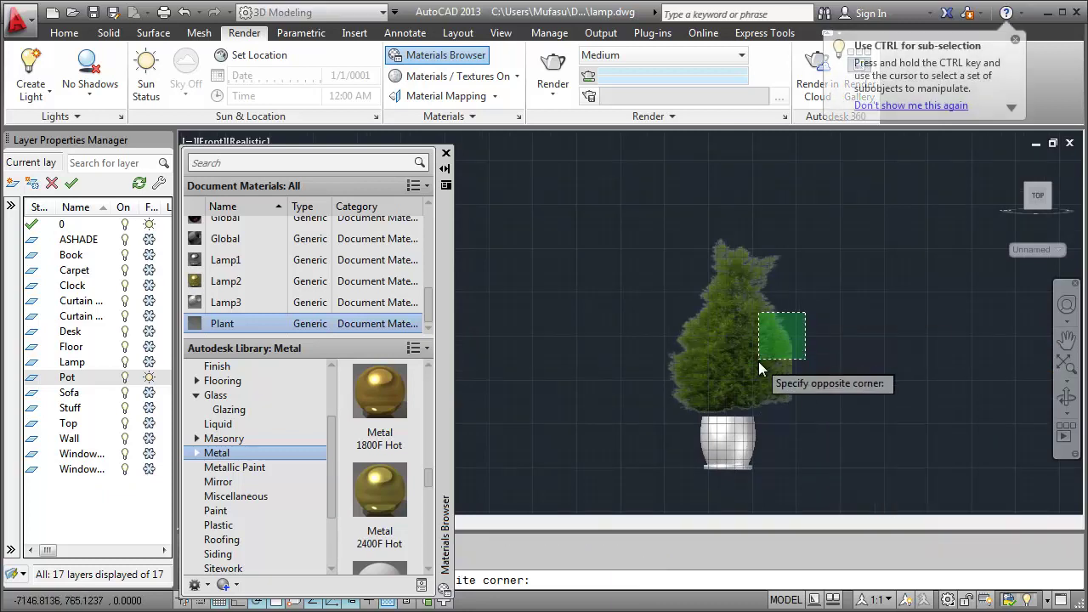
left_click(758, 361)
key("Return")
left_click(867, 361)
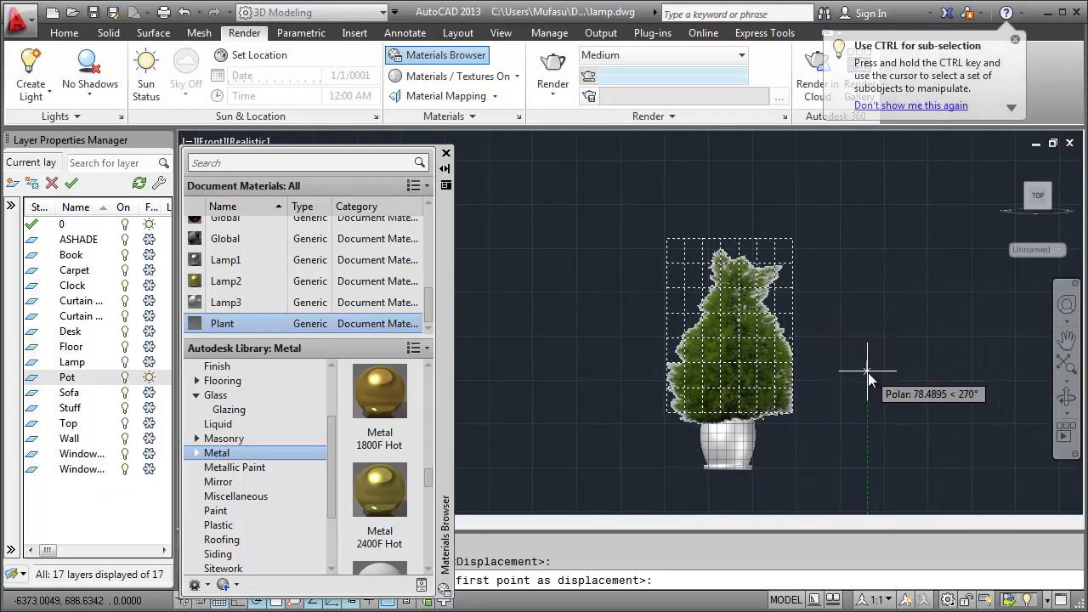
left_click(867, 371)
Repeat MOVE to nudge the plant a little further left onto the pot.
key("Return")
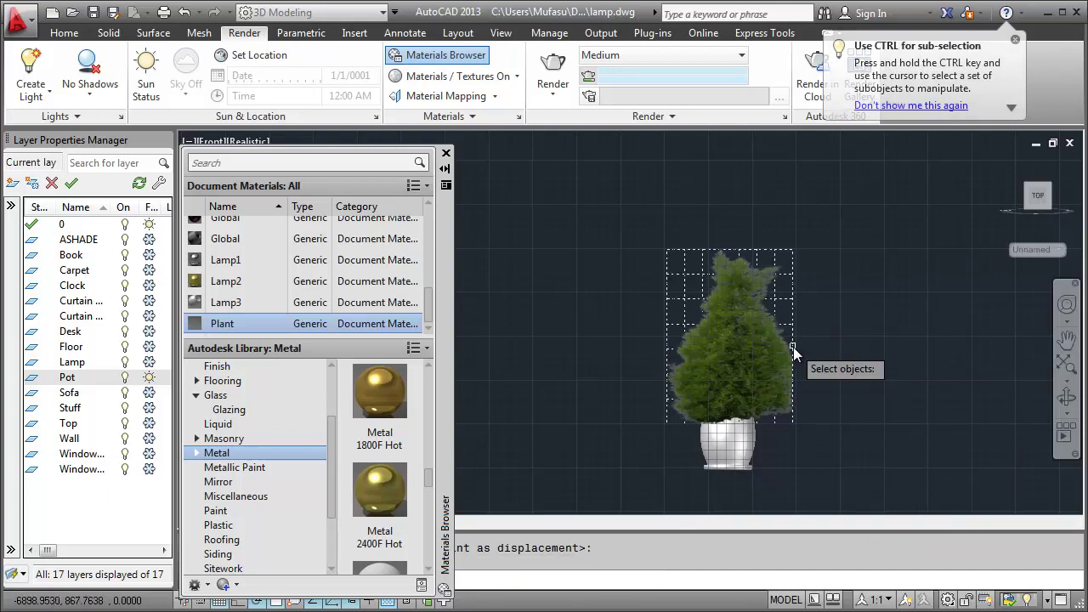
left_click(776, 362)
key("Return")
left_click(853, 347)
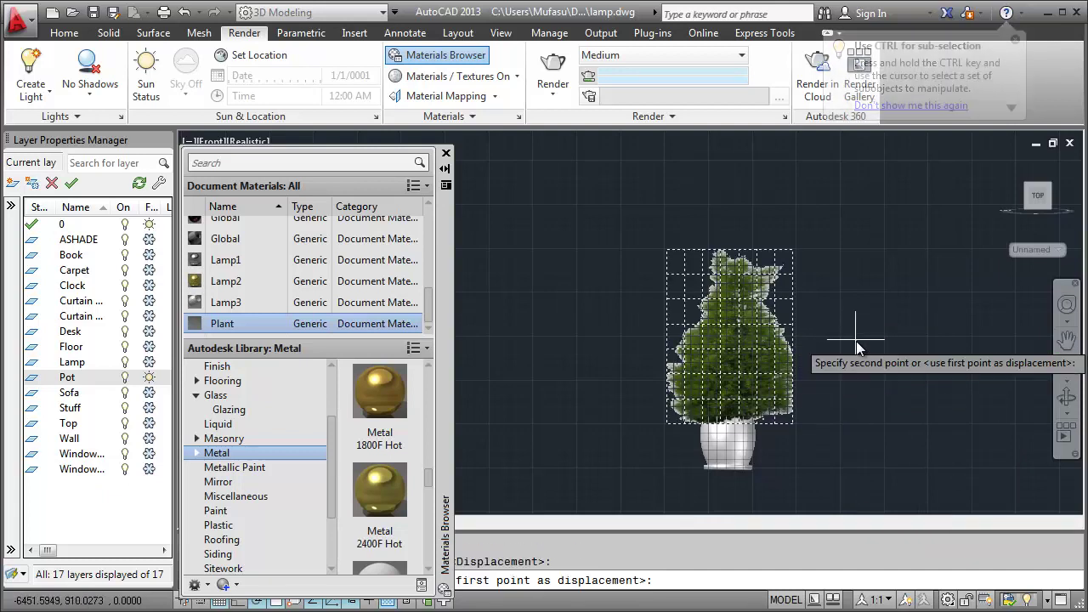
left_click(848, 343)
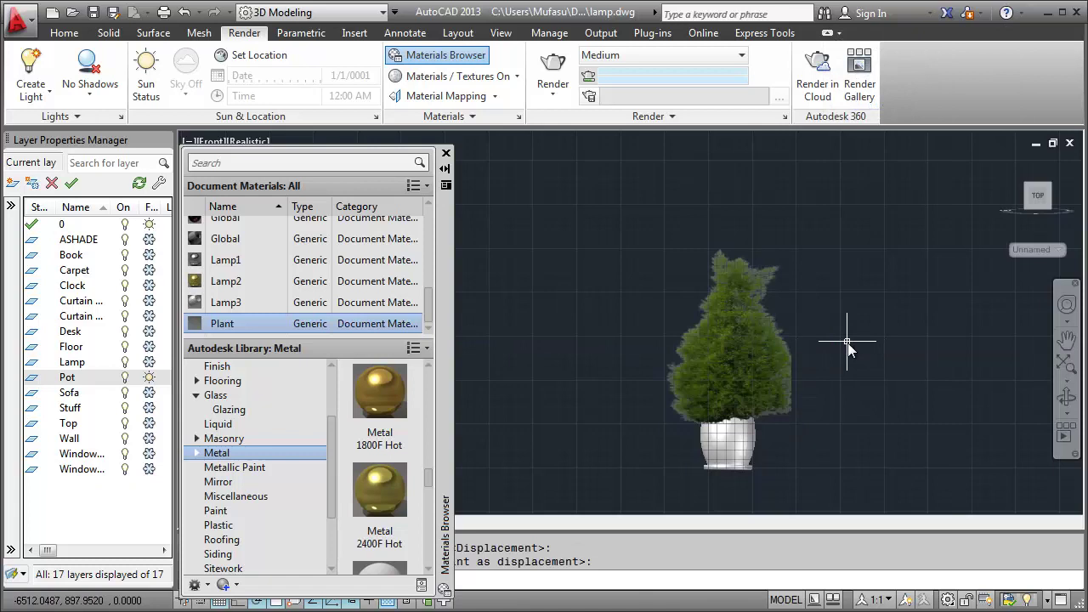
Switch the viewport to the Top view in 2D Wireframe style.
left_click(219, 142)
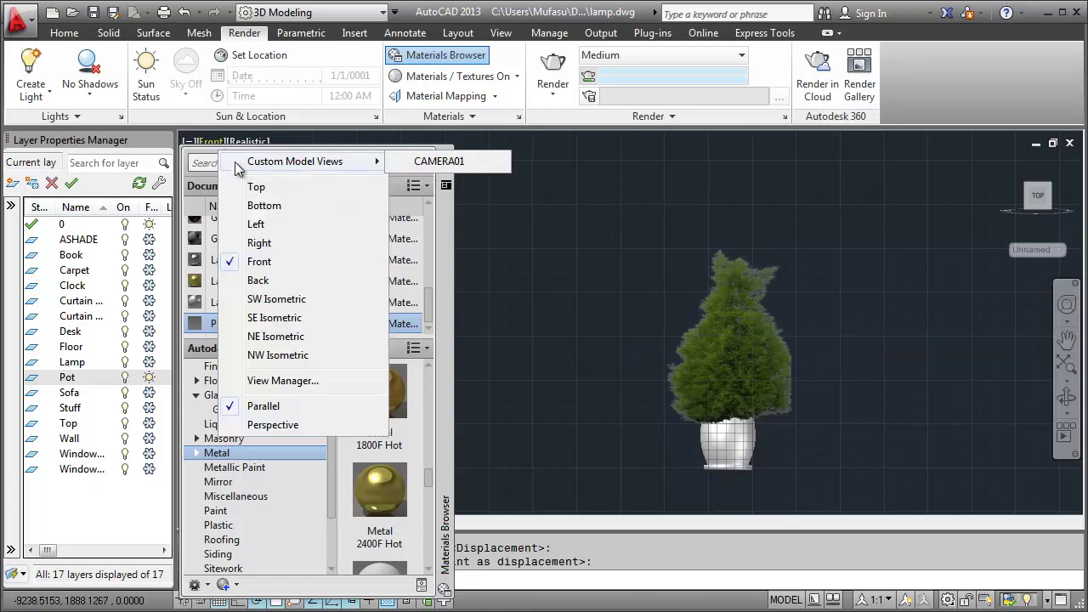
left_click(257, 187)
left_click(256, 188)
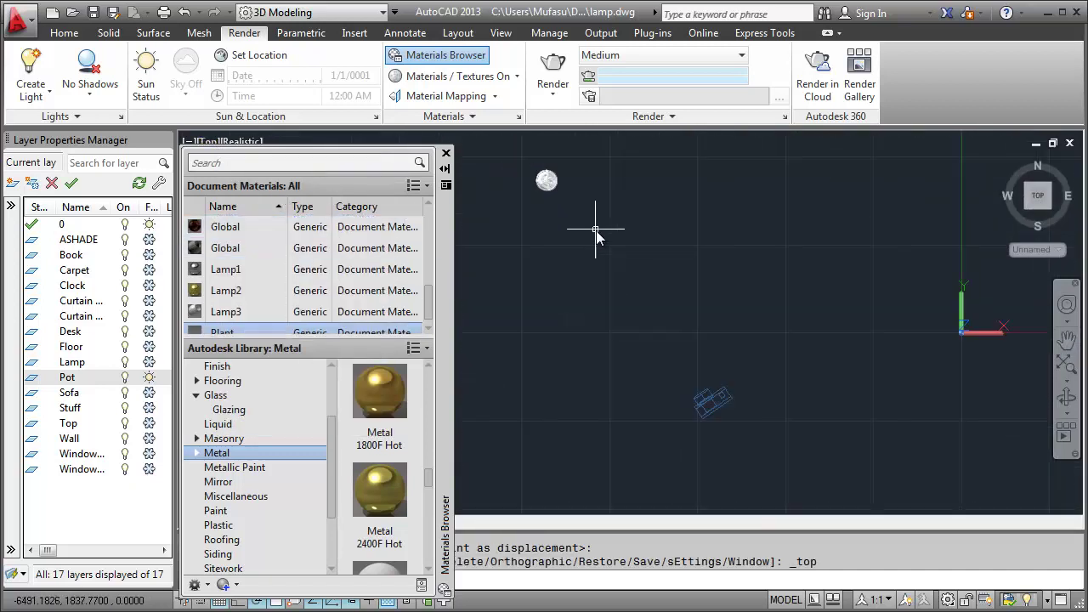
left_click(605, 255)
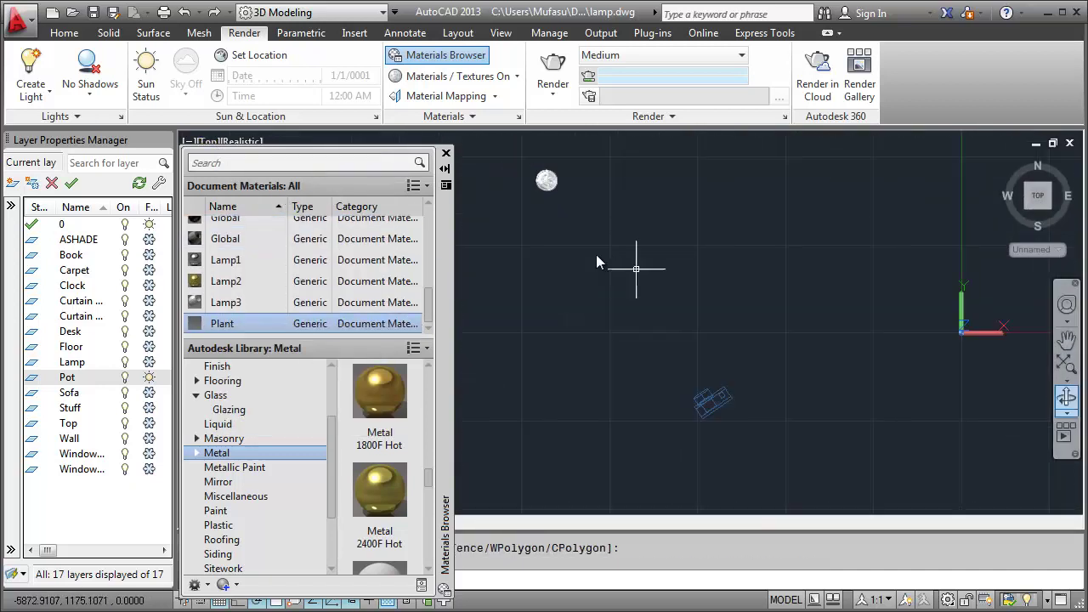
left_click(241, 145)
left_click(289, 186)
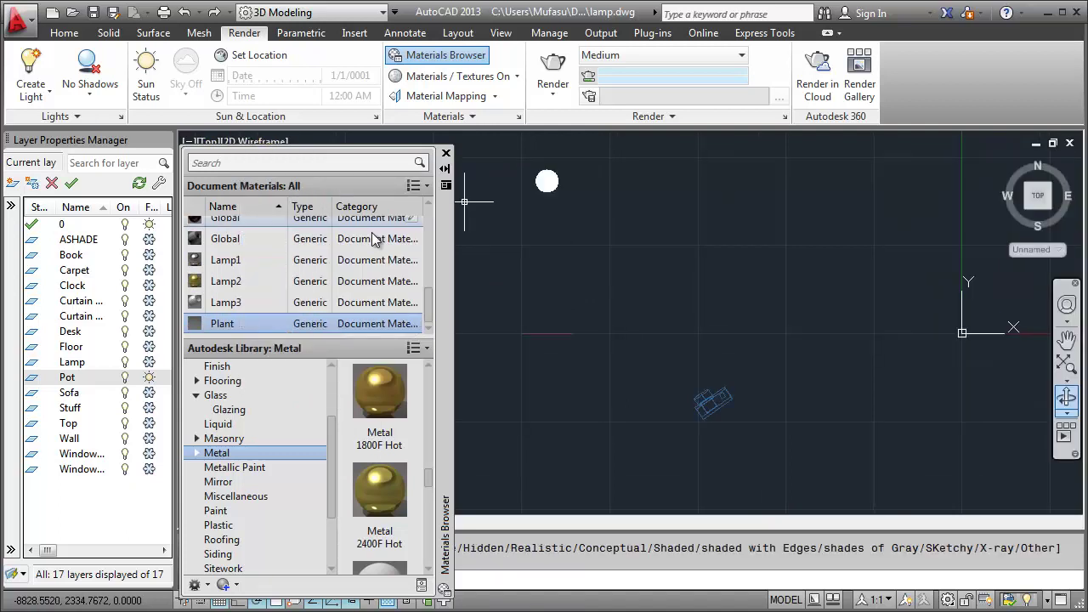
scroll(567, 158, "up", 2)
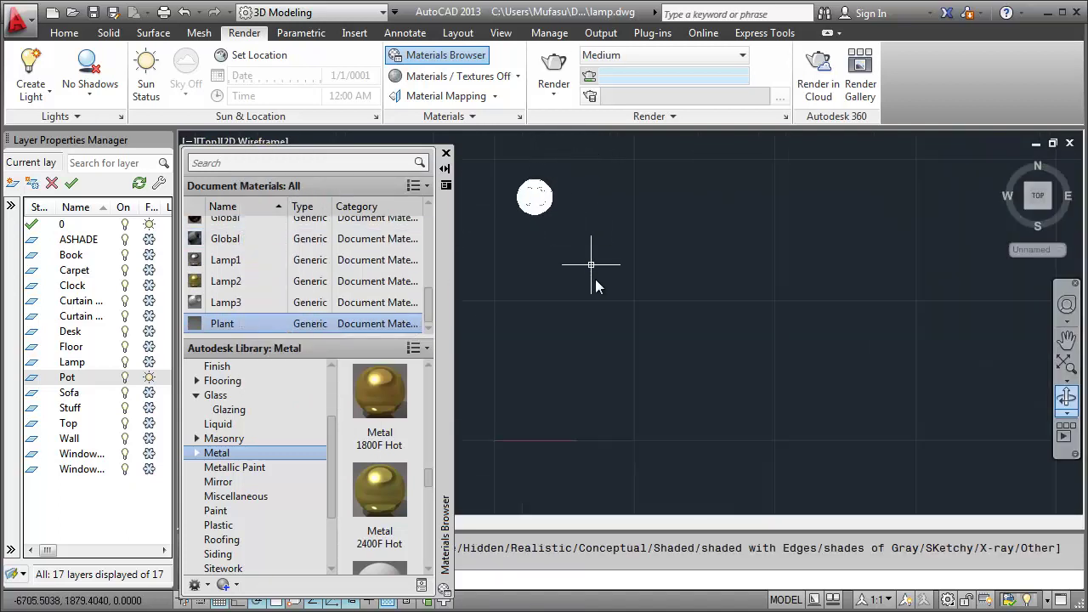
type("M")
Window-select the diagonal line and move it up toward the pot.
key("Return")
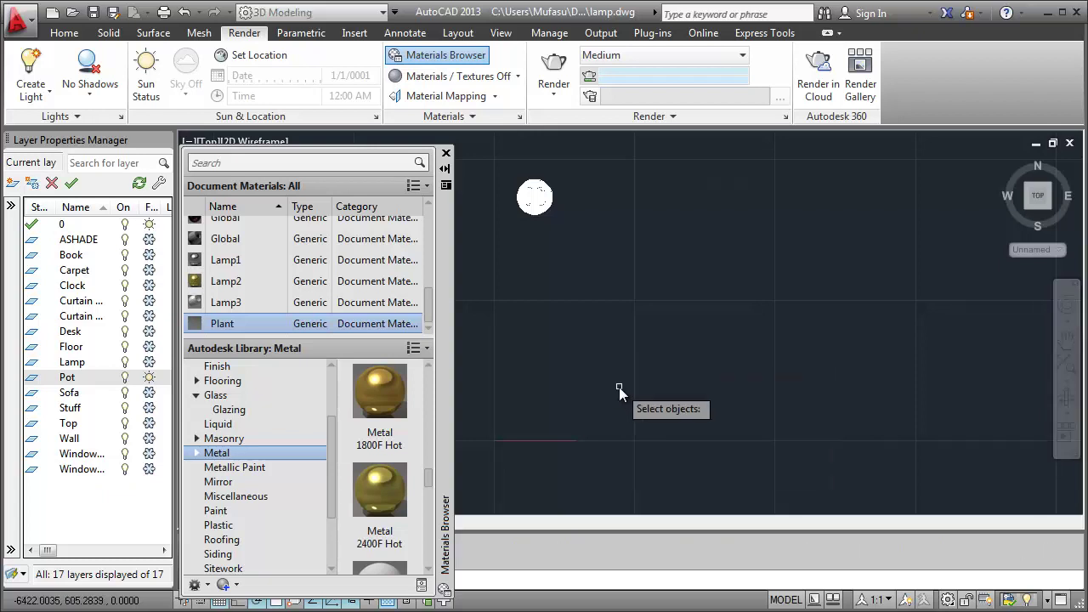
left_click(619, 387)
left_click(558, 456)
key("Return")
left_click(644, 441)
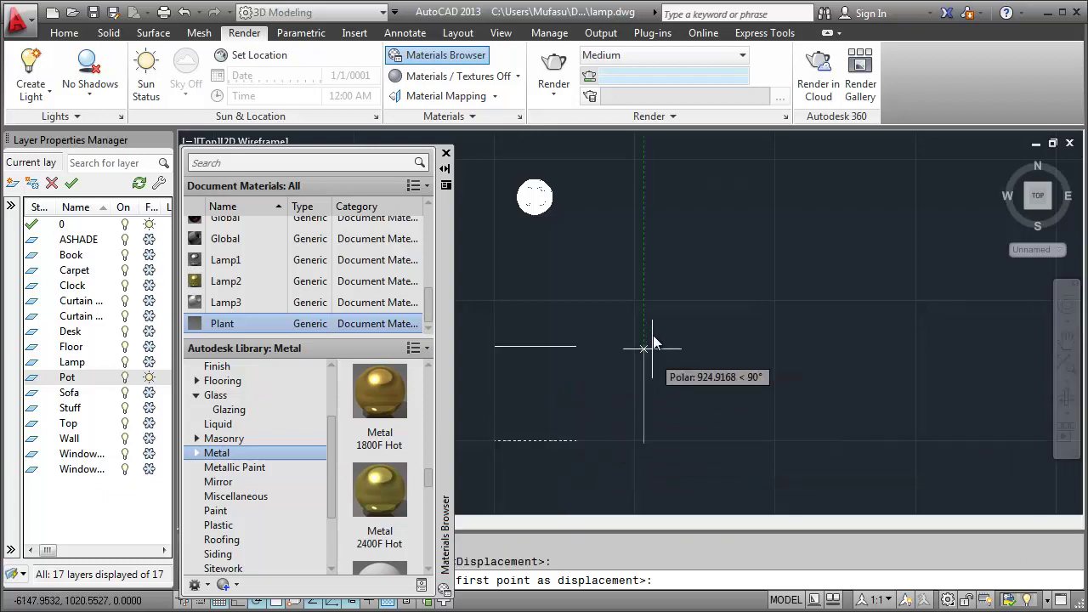
left_click(646, 217)
Bring the lamp circle into view and rotate the line about a base point on the circle.
scroll(544, 197, "up", 2)
scroll(544, 197, "up", 2)
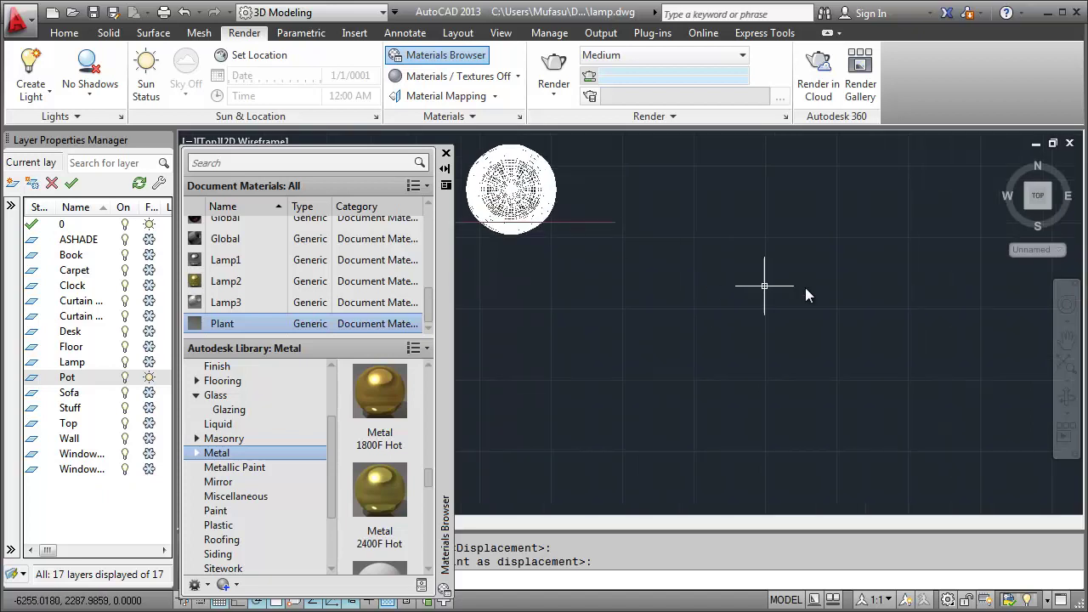
left_click(1067, 340)
left_click_drag(502, 149, 663, 280)
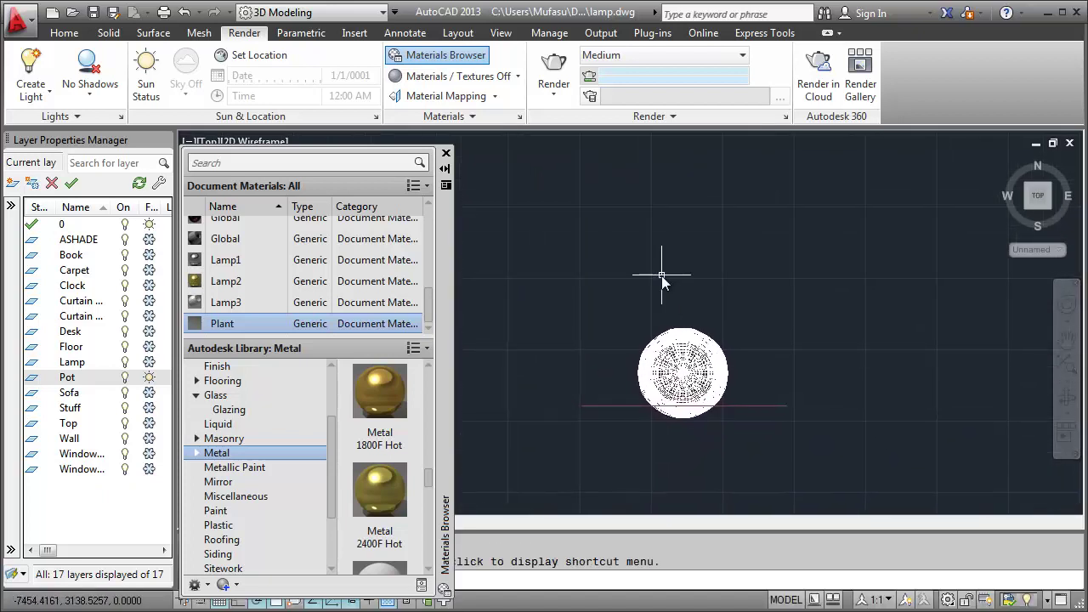
type("ro")
key("Return")
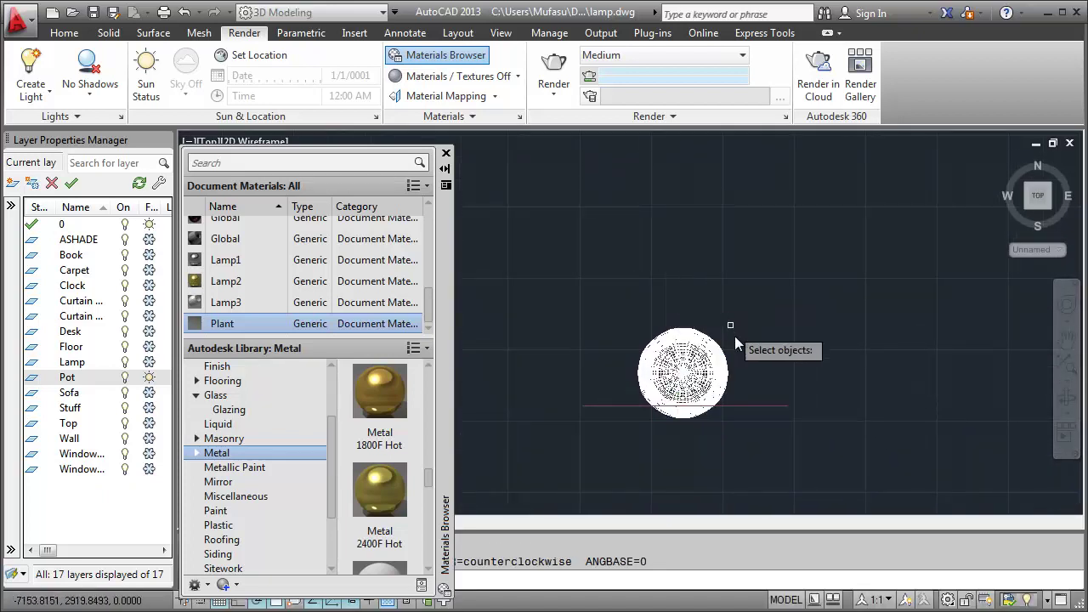
left_click(783, 385)
left_click(705, 425)
key("Return")
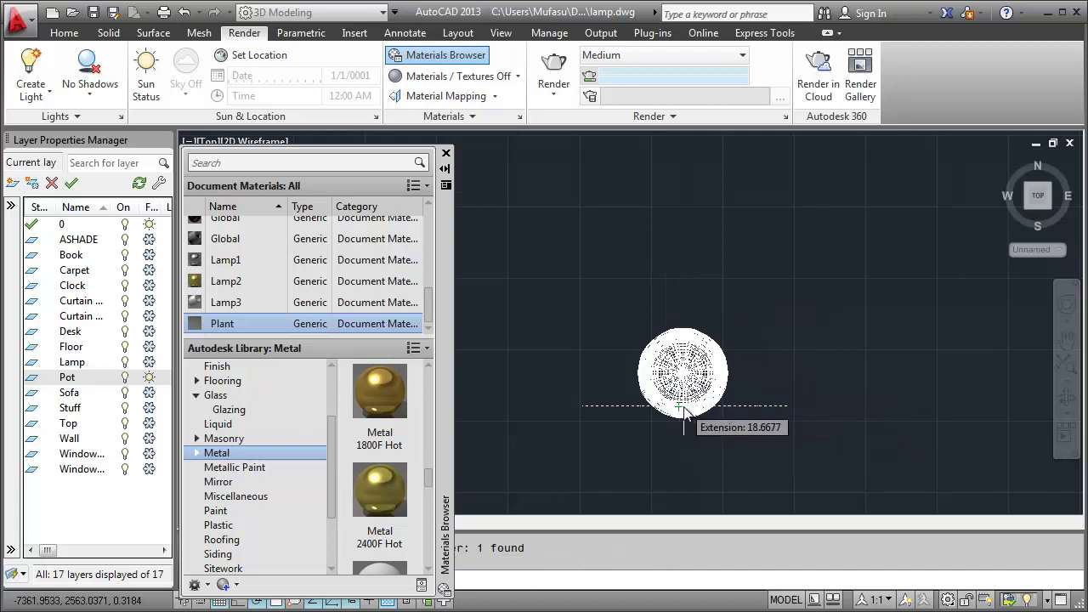
left_click(681, 410)
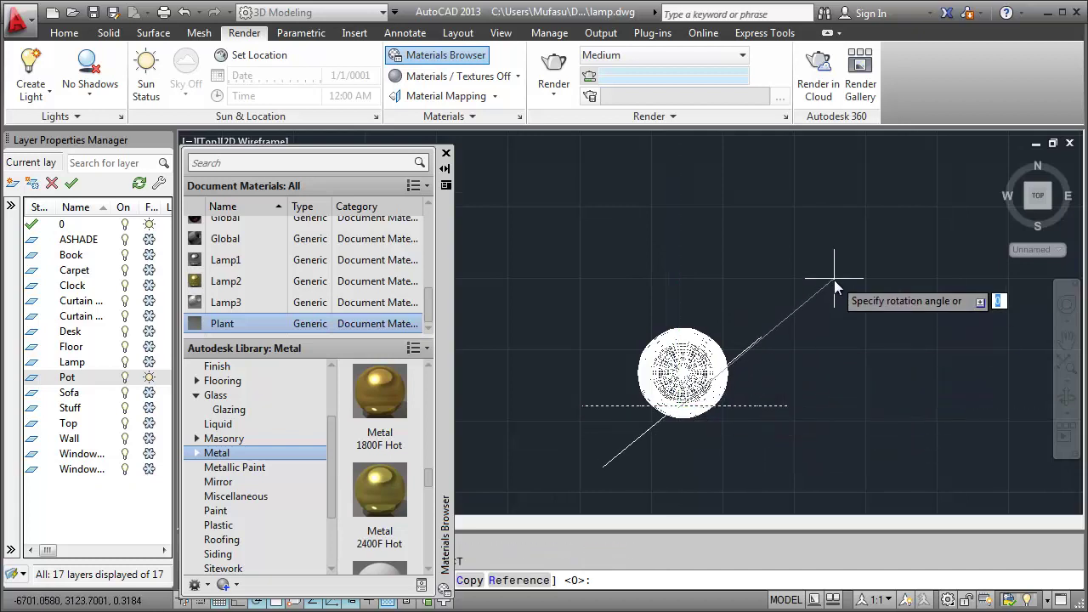
scroll(830, 295, "down", 5)
scroll(857, 293, "down", 3)
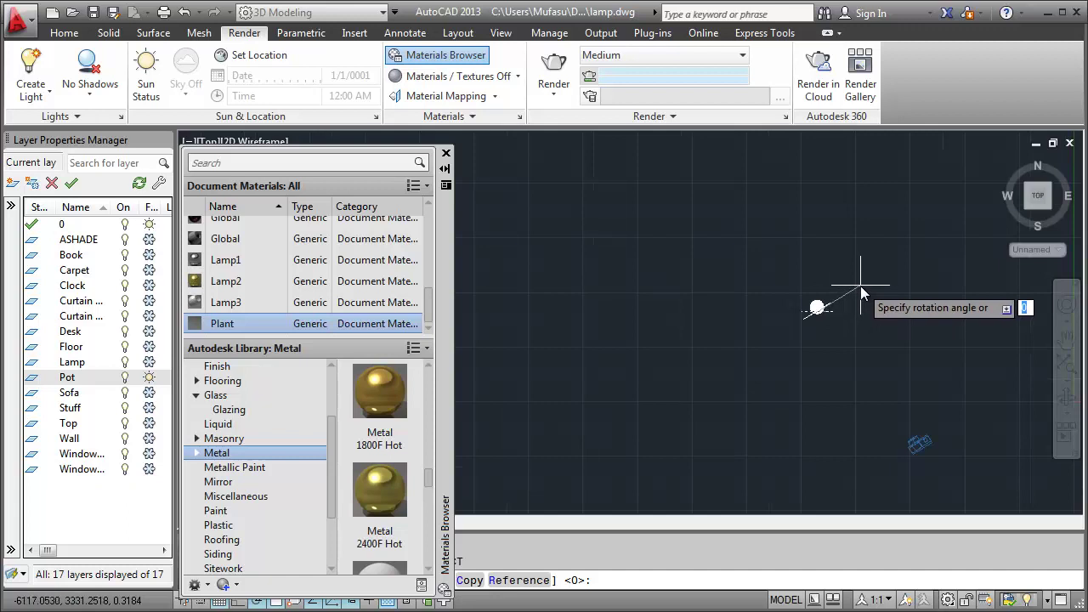
scroll(840, 292, "up", 2)
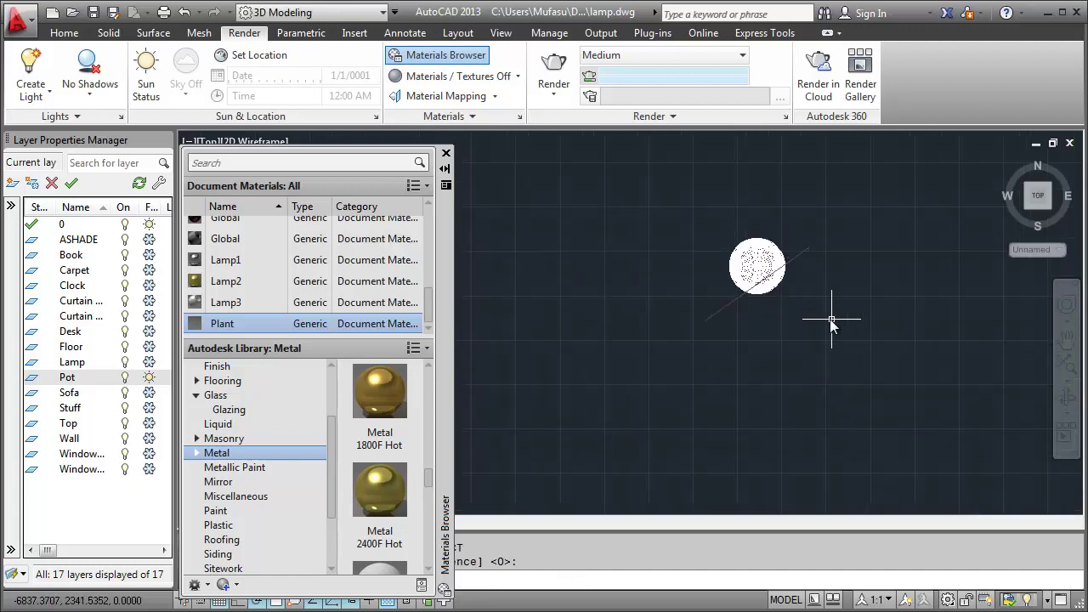
scroll(830, 318, "up", 2)
key("Escape")
Move the diagonal line twice so it lies against the pot's lower-right edge.
type("m")
key("Return")
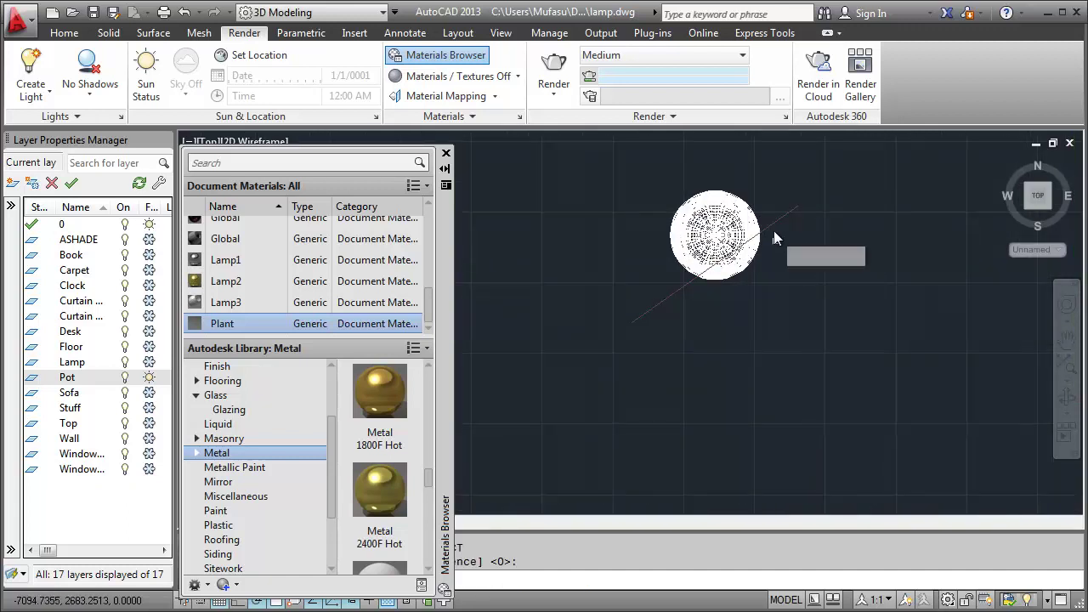
left_click(771, 223)
key("Return")
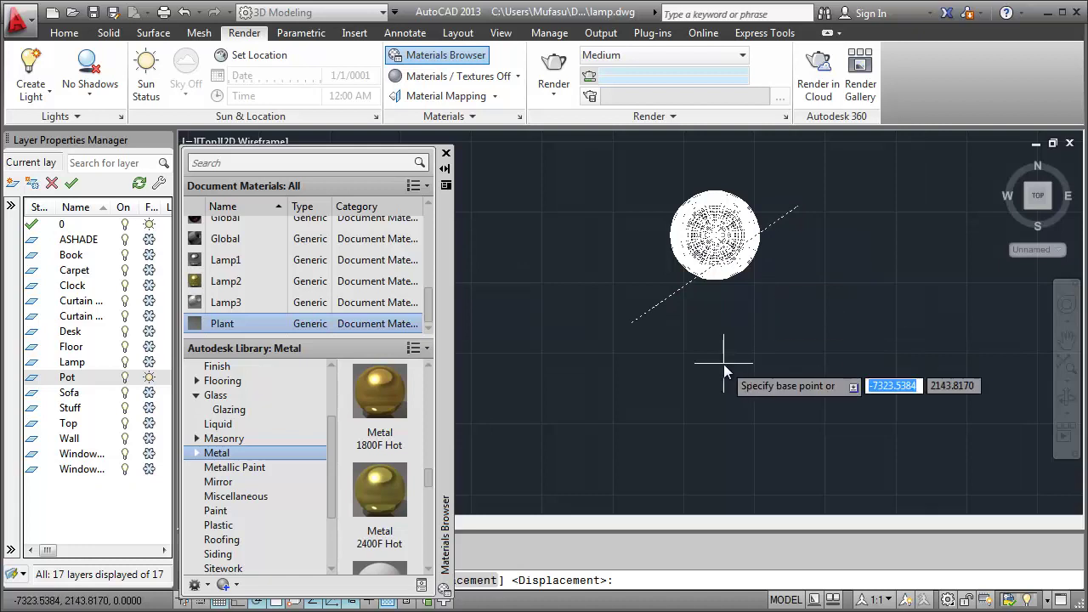
left_click(724, 364)
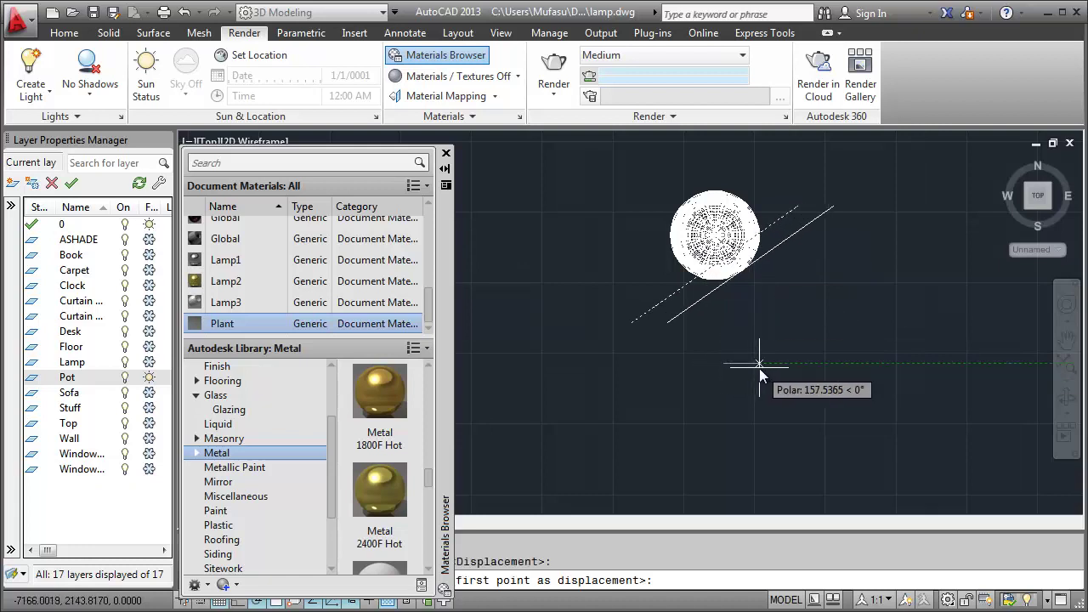
left_click(759, 368)
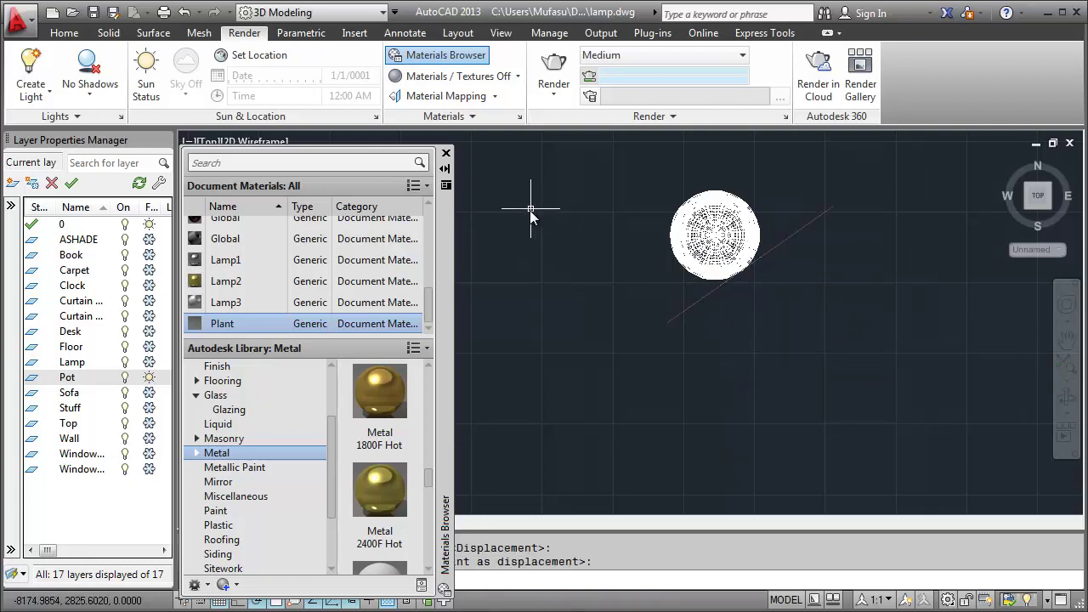
key("Return")
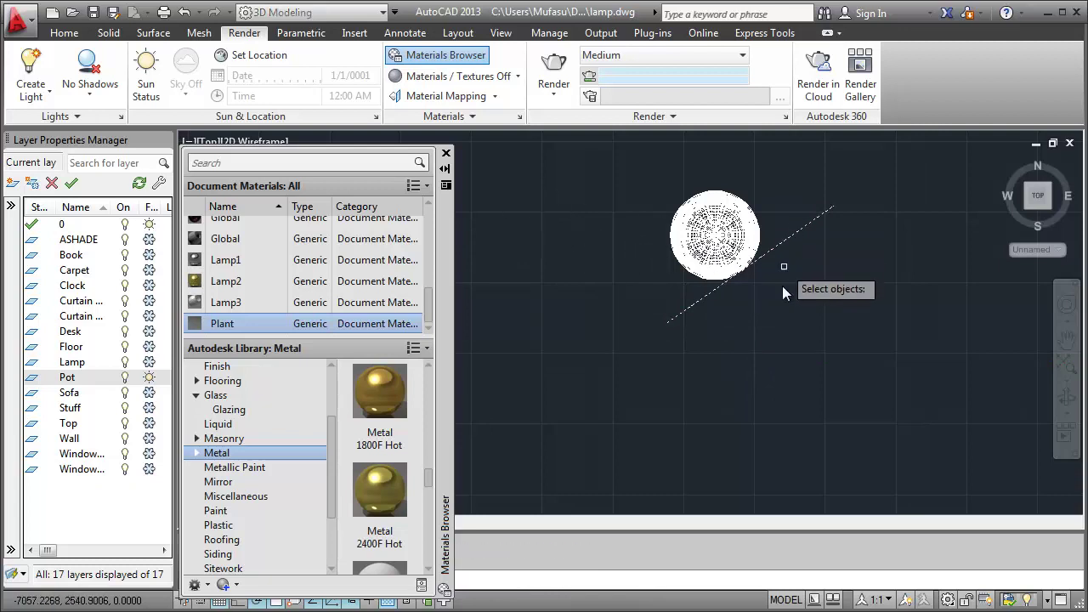
key("Return")
left_click(780, 331)
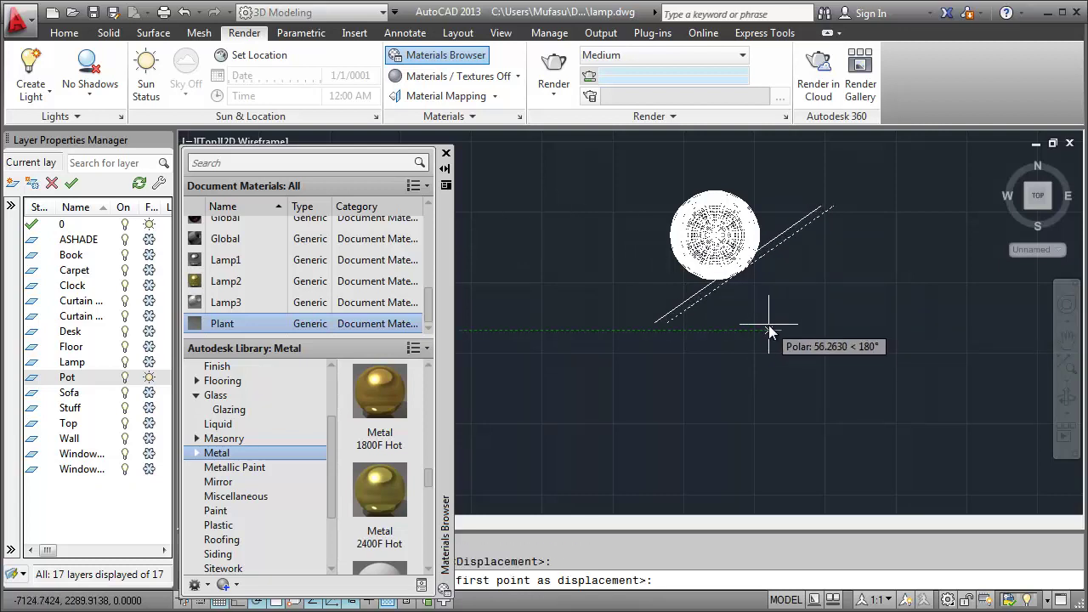
left_click(770, 331)
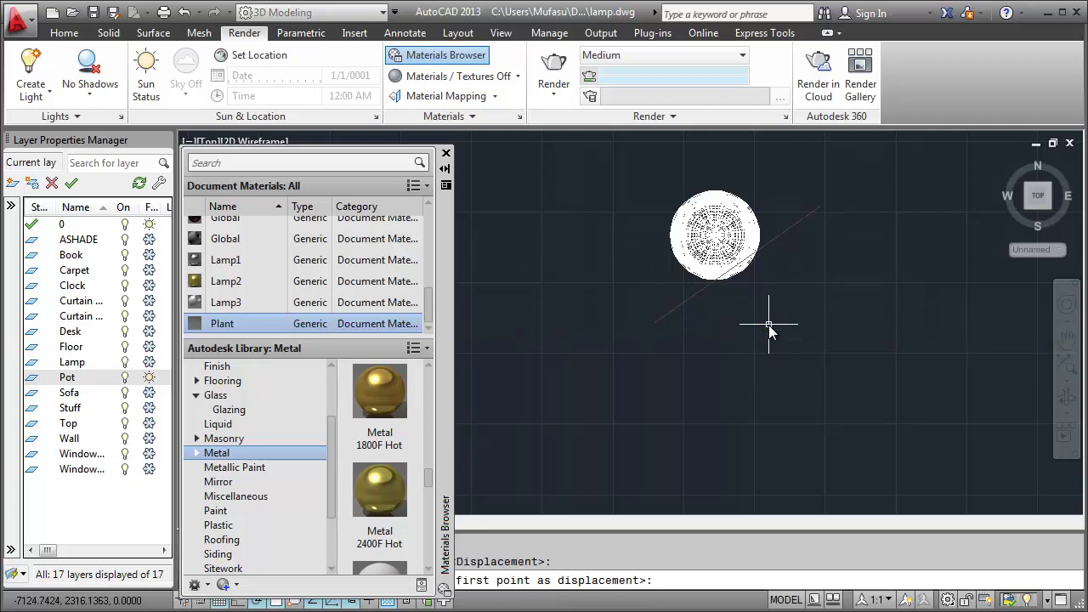
Switch to the CAMERA01 view with the Realistic visual style.
left_click(205, 142)
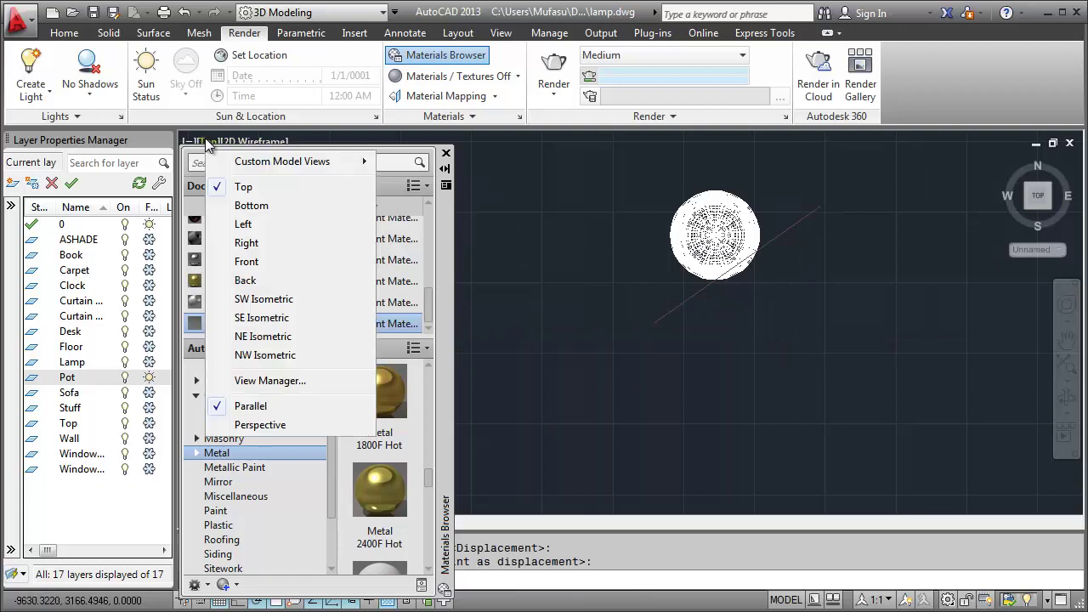
left_click(414, 162)
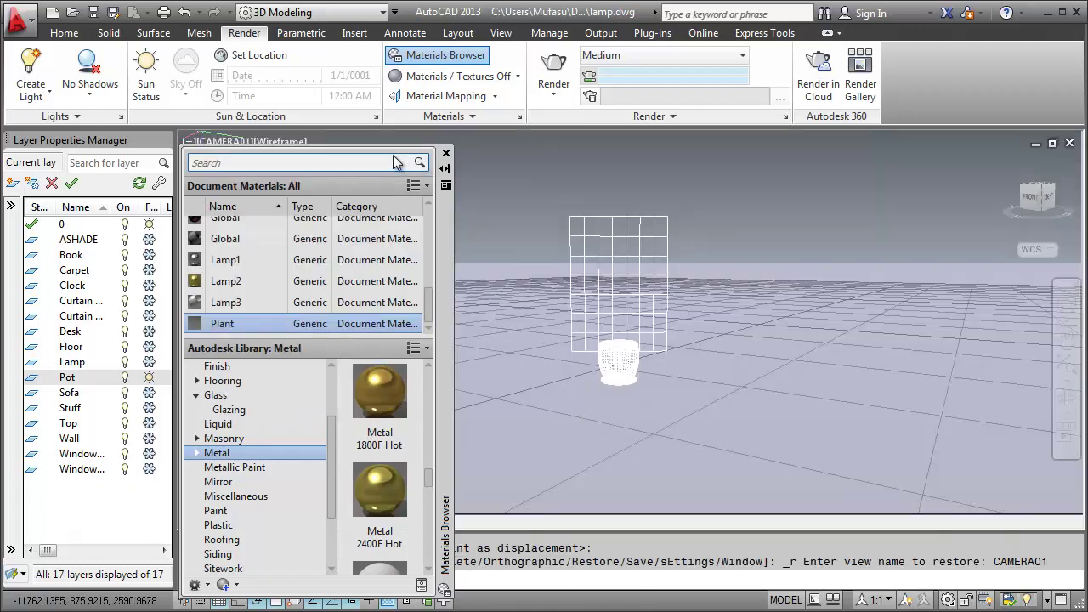
left_click(287, 142)
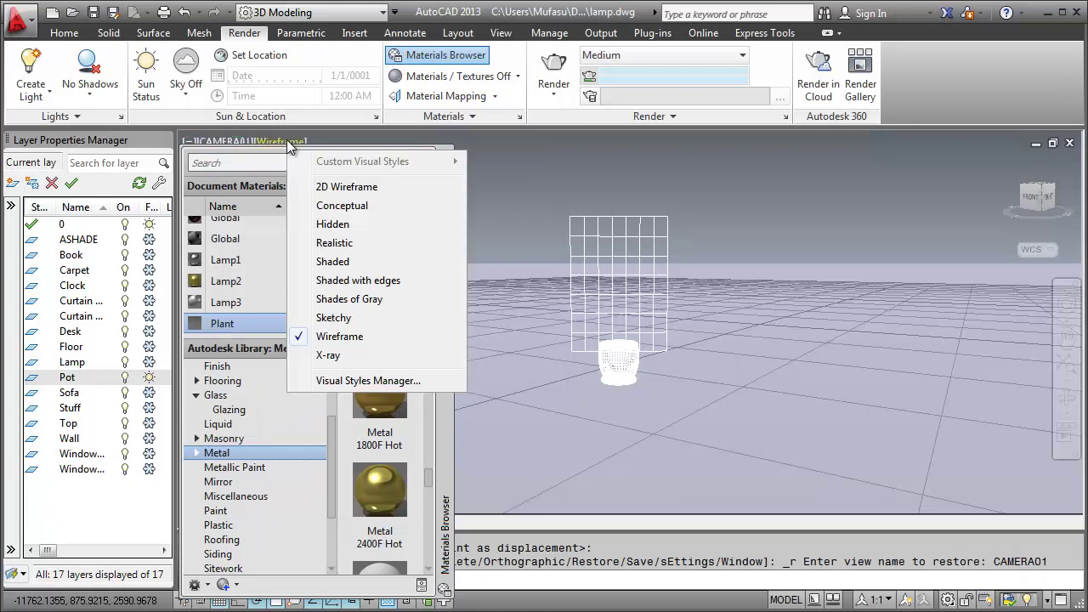
left_click(347, 244)
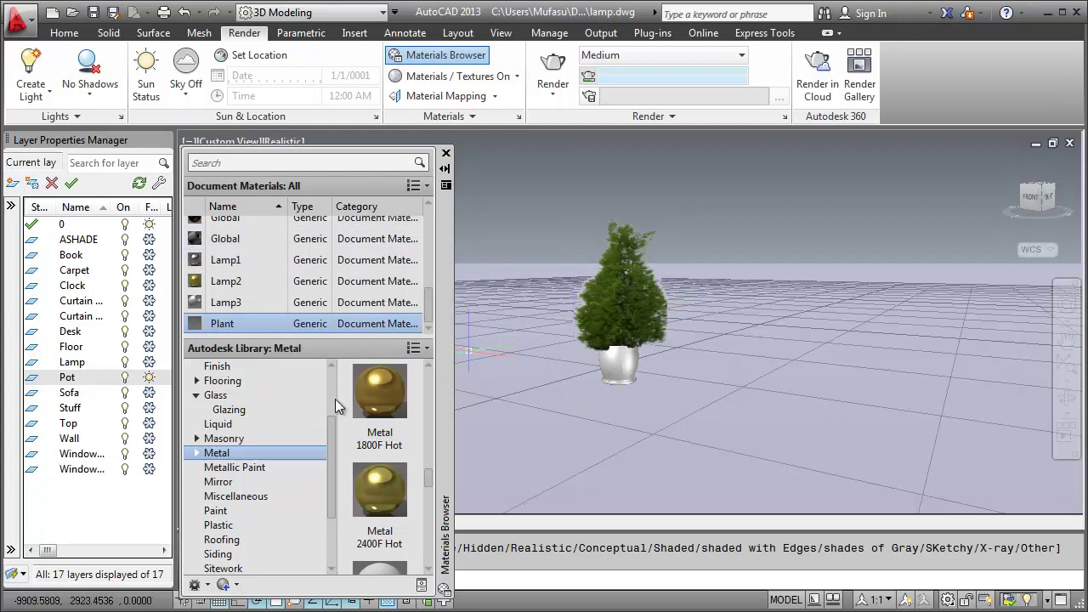
Show and expand the Ceramic category in the Autodesk Library.
left_click_drag(333, 425, 331, 388)
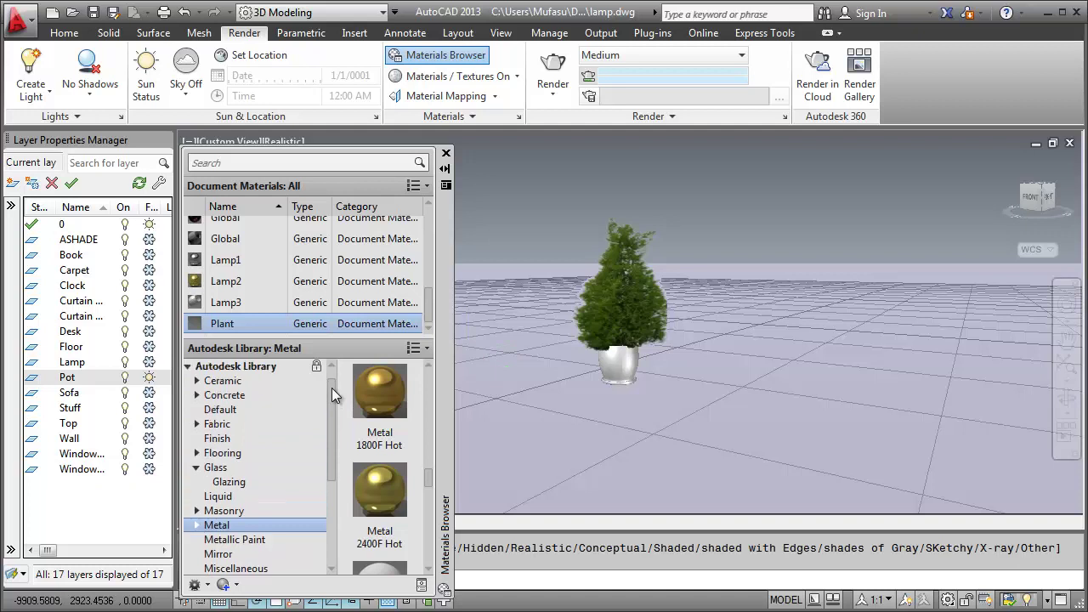
left_click(215, 381)
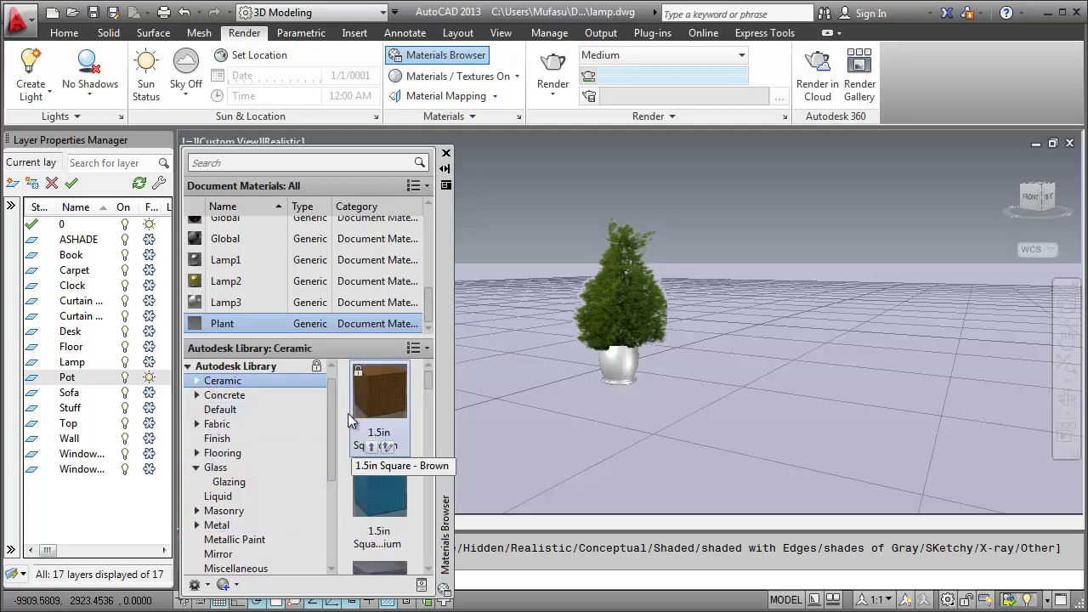
left_click(198, 382)
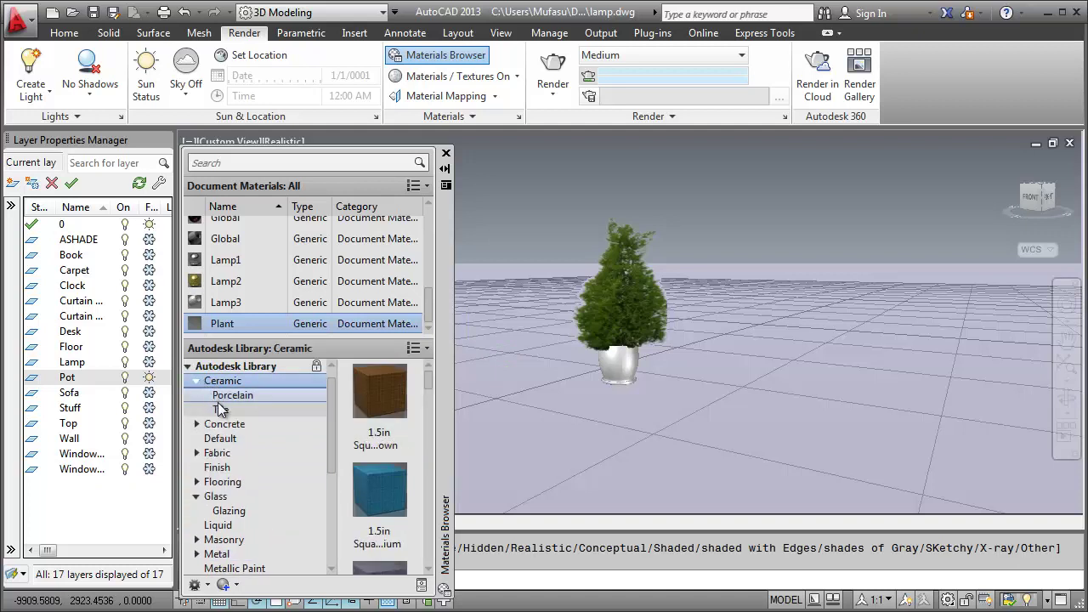
Apply the Golden Sand porcelain material to the pot.
left_click(235, 397)
left_click_drag(376, 388, 622, 367)
mouse_move(310, 303)
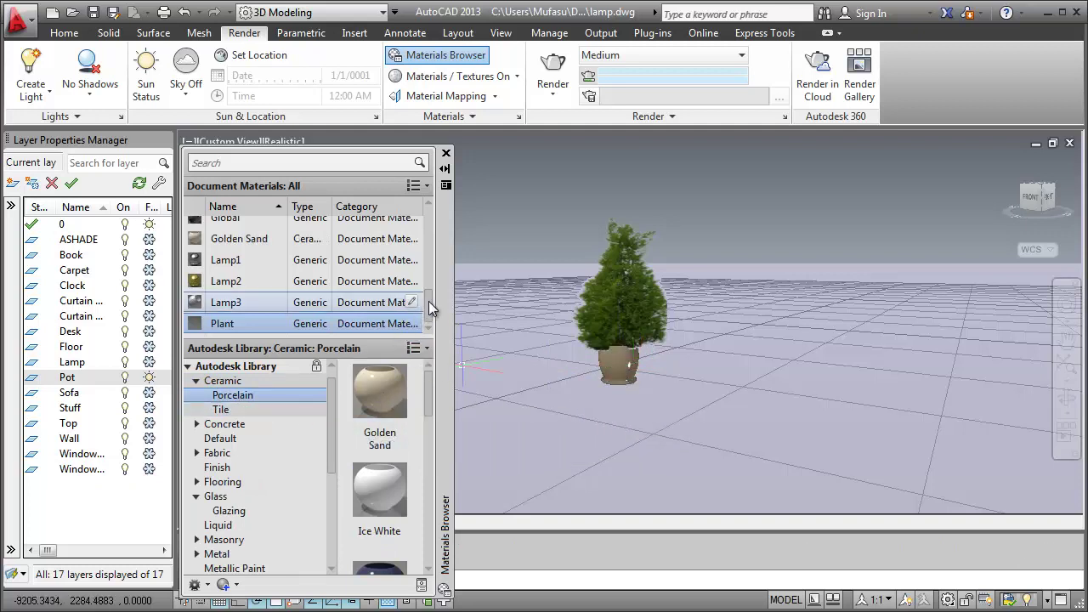
mouse_move(430, 316)
left_mouse_down()
mouse_move(425, 244)
mouse_move(432, 311)
left_mouse_up()
Rename the Golden Sand material to Pot and close the Materials Browser.
right_click(234, 248)
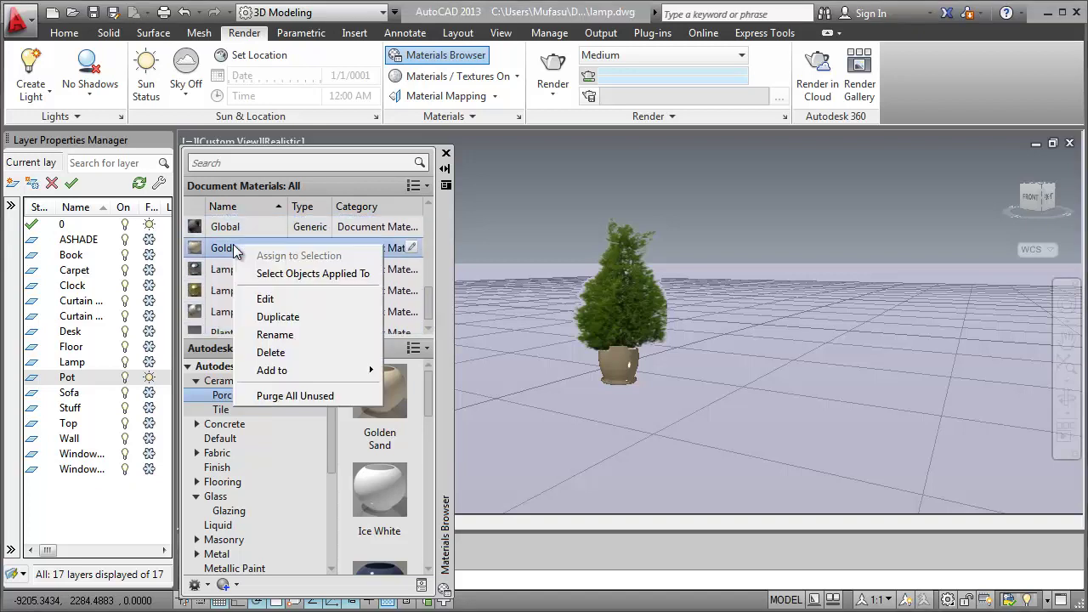
left_click(268, 334)
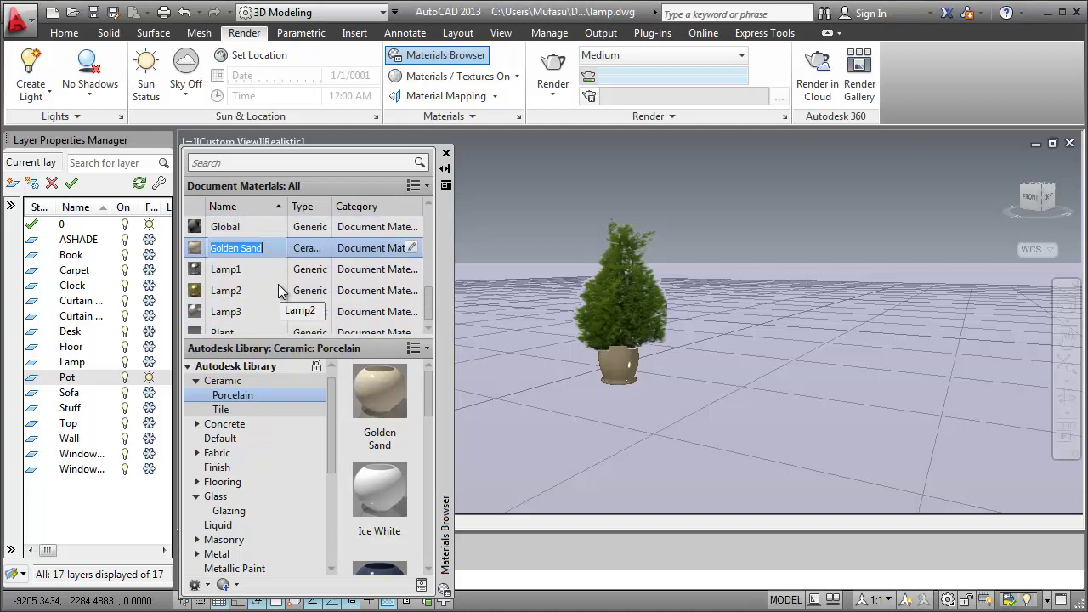
type("Pot")
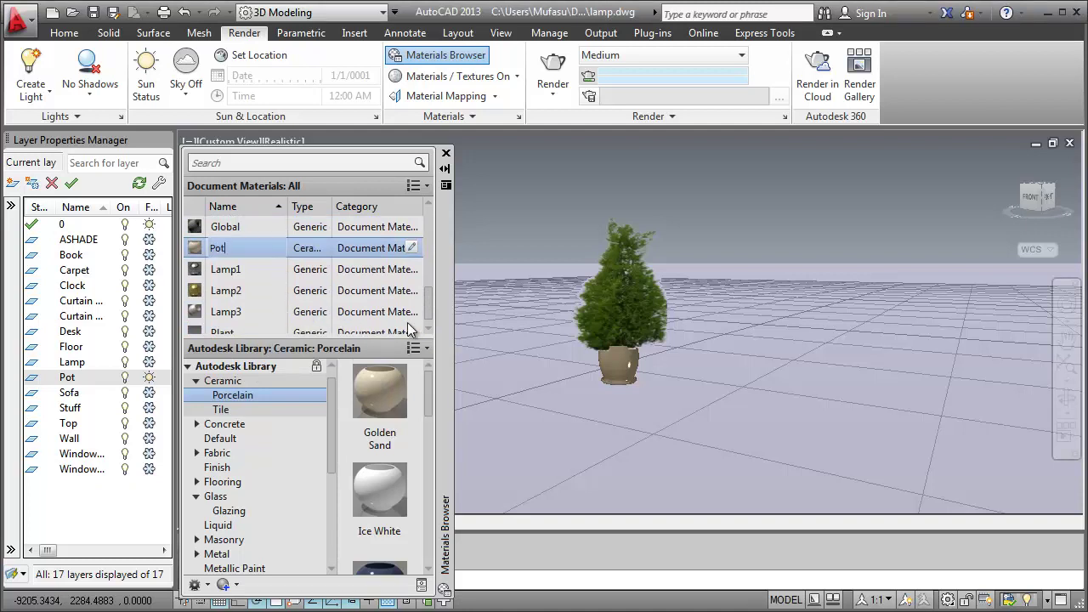
left_click(446, 316)
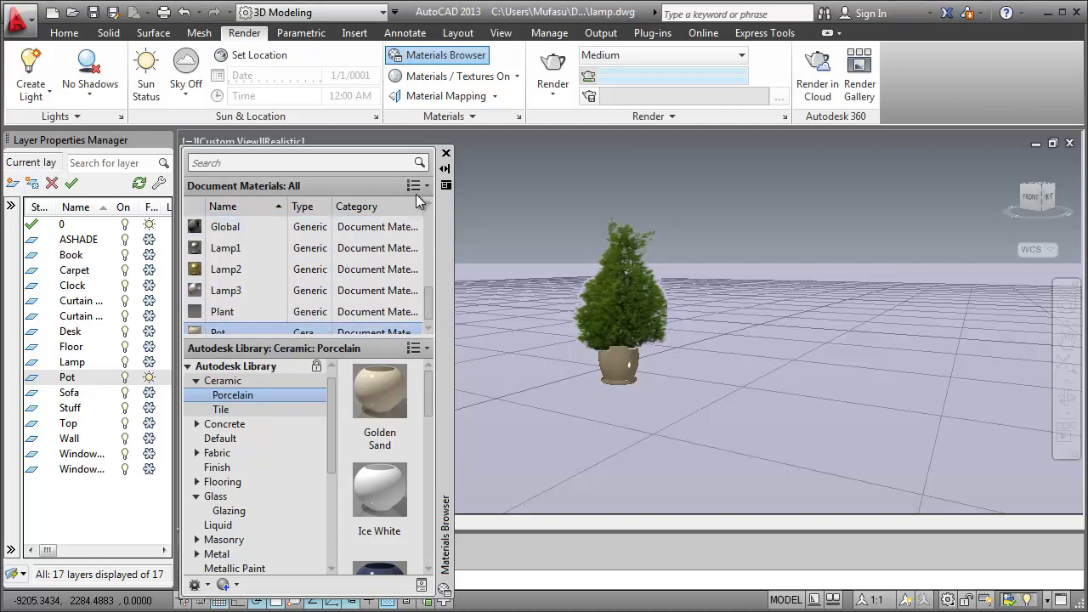
left_click(446, 154)
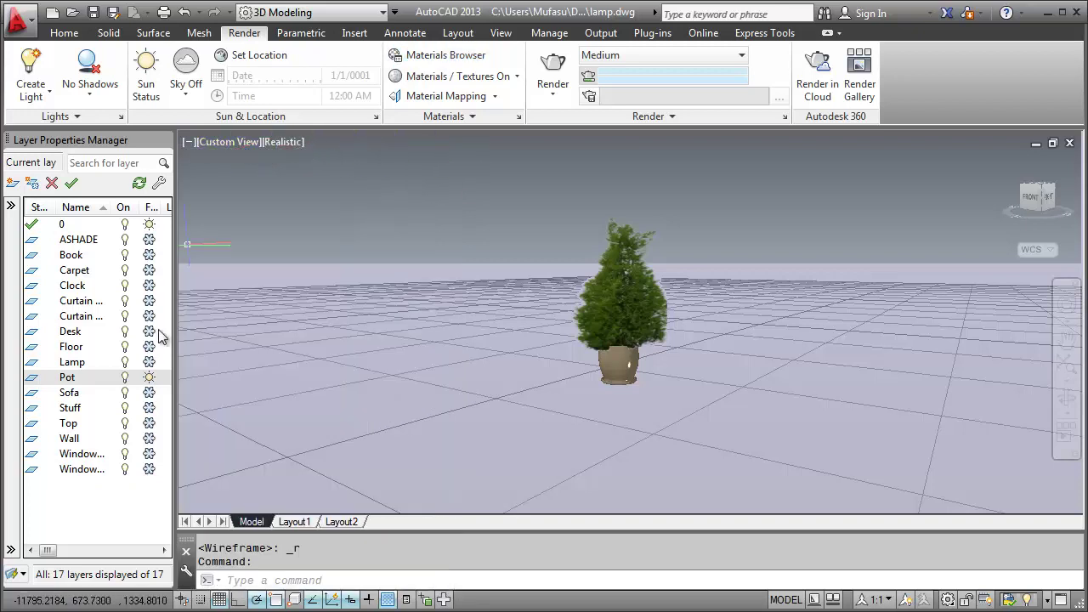
Thaw all layers from ASHADE down and open the Materials Browser.
left_click_drag(153, 484, 148, 247)
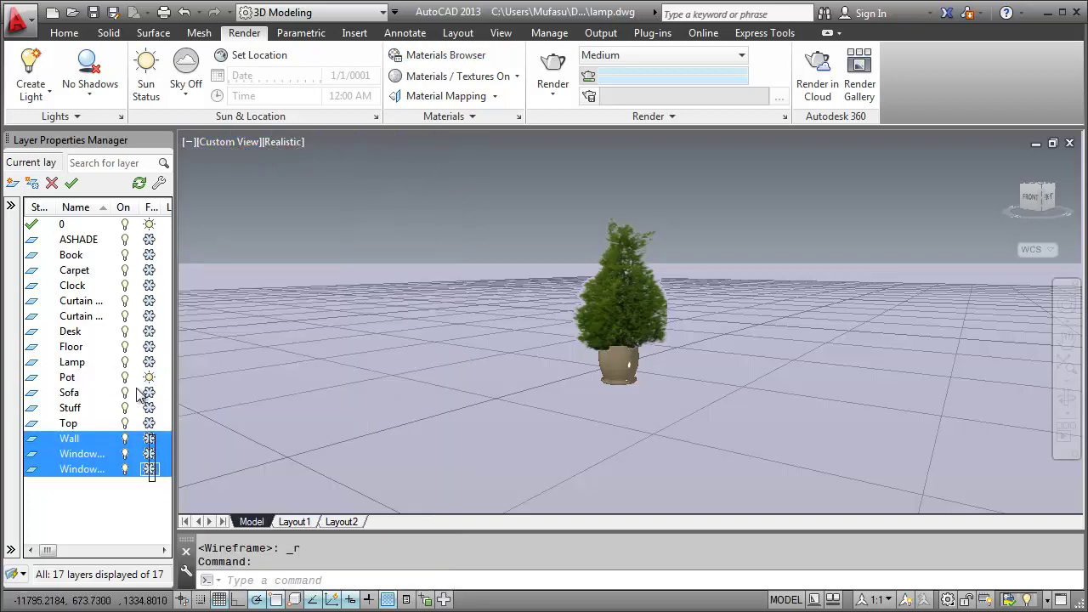
left_click(149, 241)
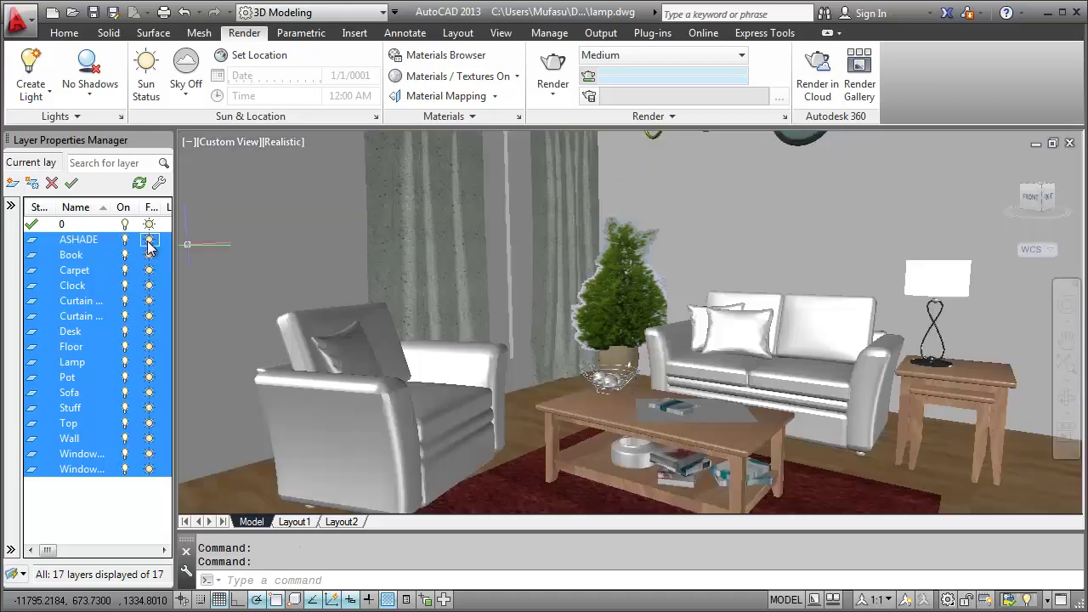
left_click(442, 57)
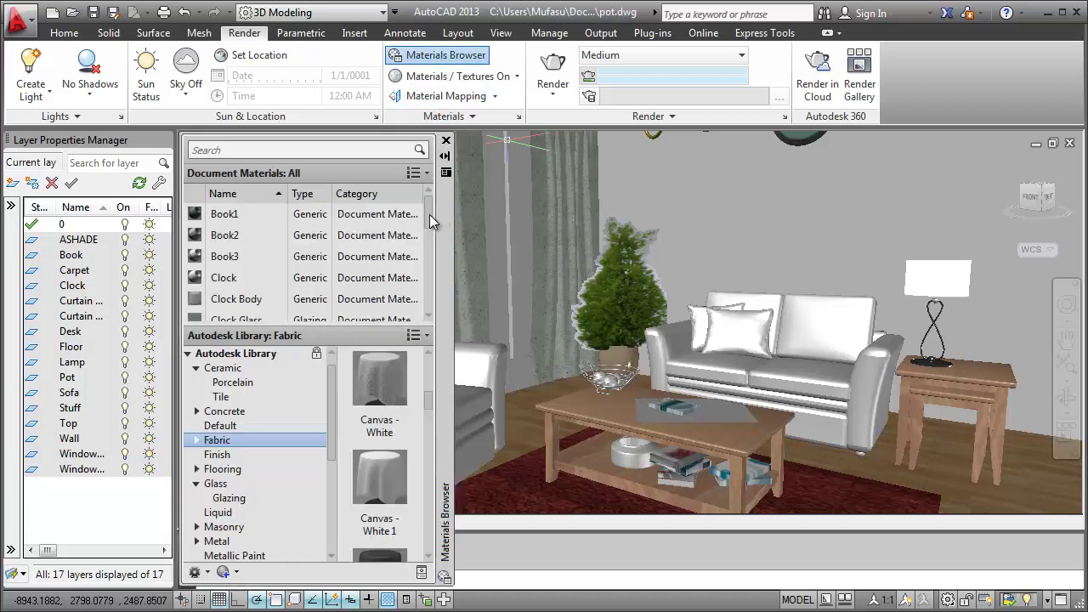
left_click_drag(429, 214, 430, 278)
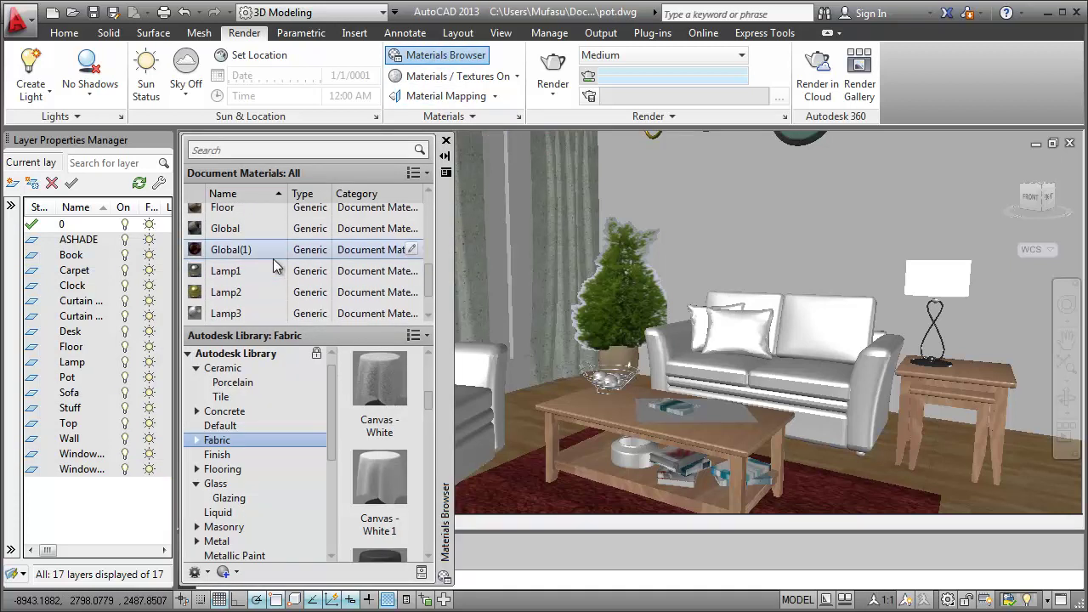
Duplicate the Global material and rename the copy Sofa1.
left_click(247, 230)
right_click(247, 229)
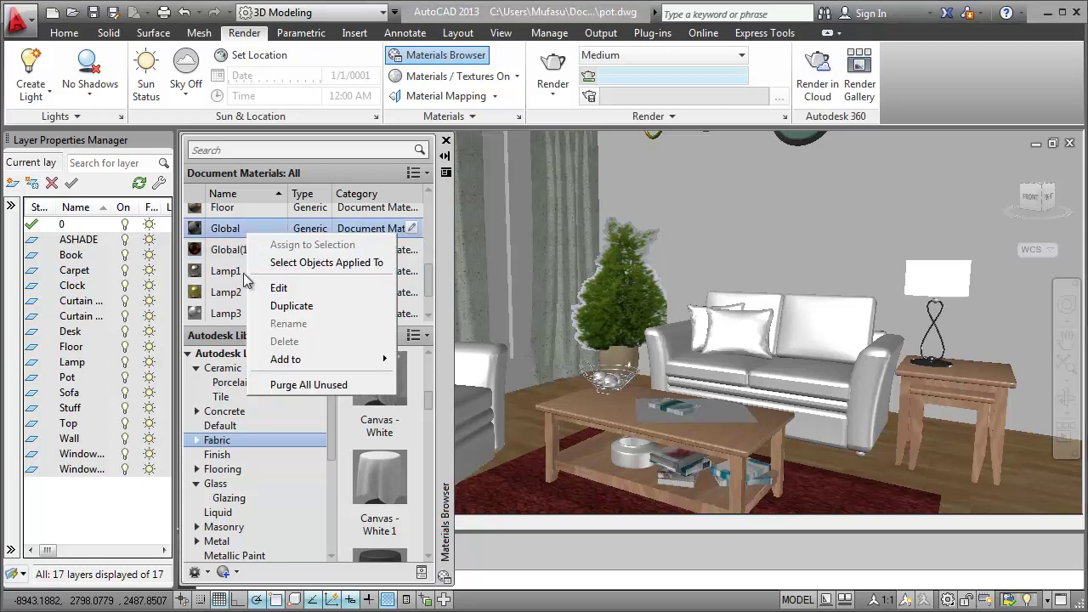
left_click(272, 306)
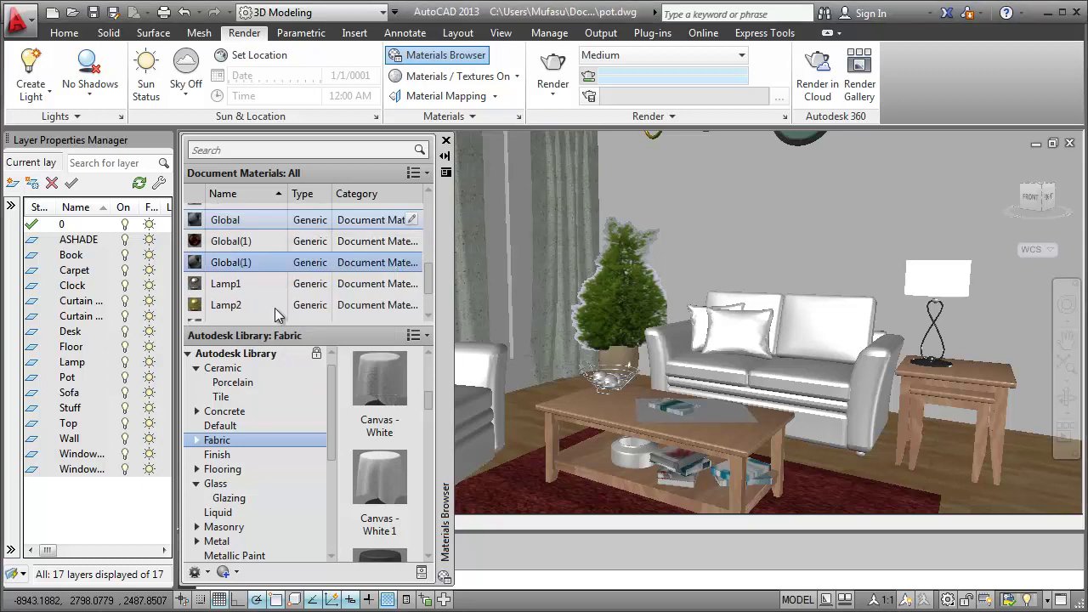
right_click(240, 266)
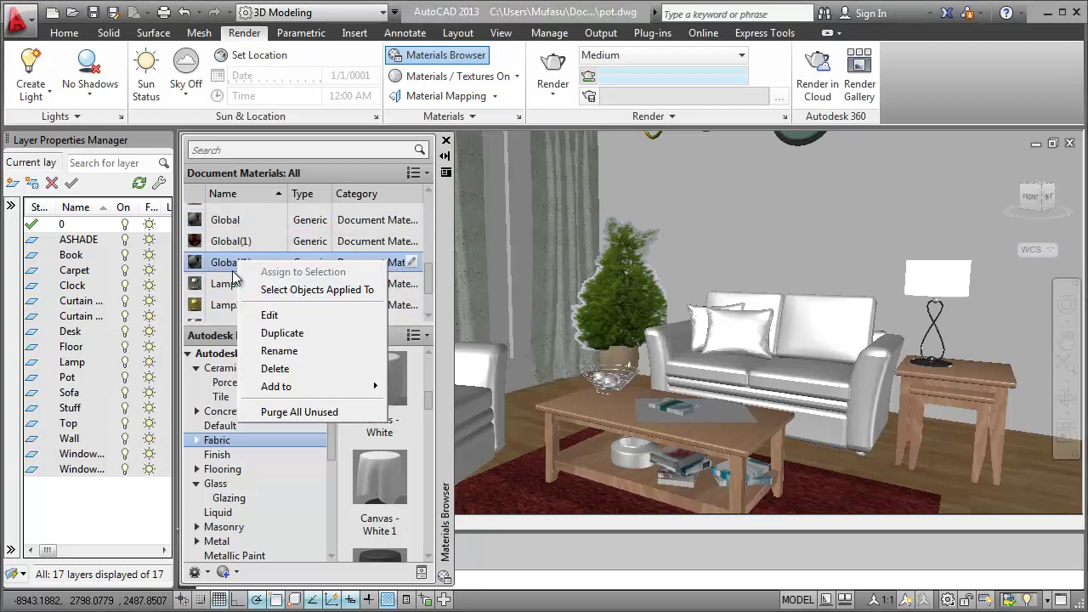
left_click(272, 351)
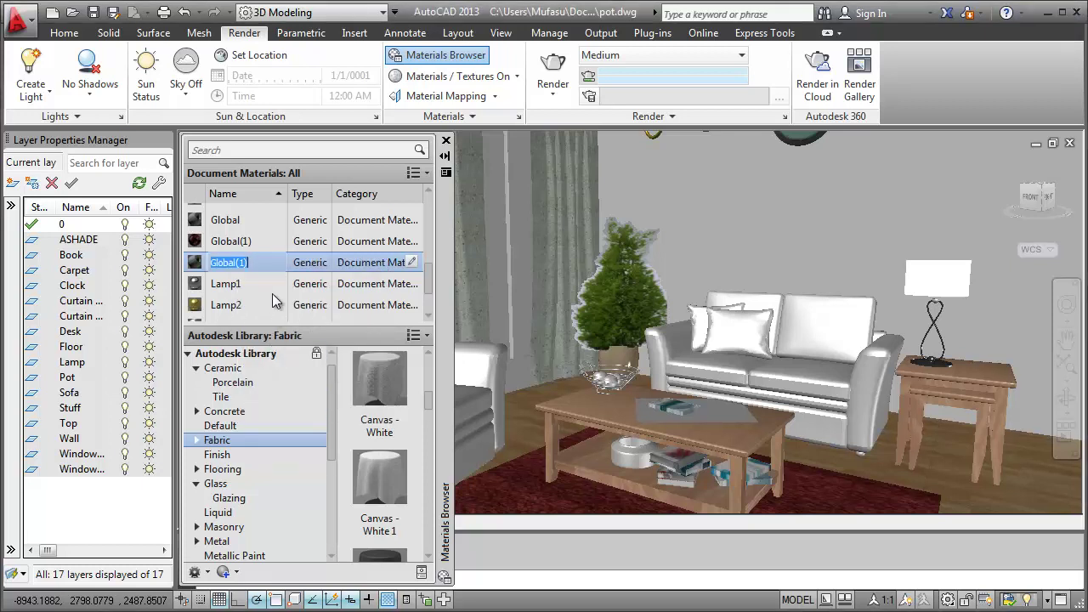
type("Sofa")
Make a second copy of Global and rename it Sofa2.
right_click(231, 222)
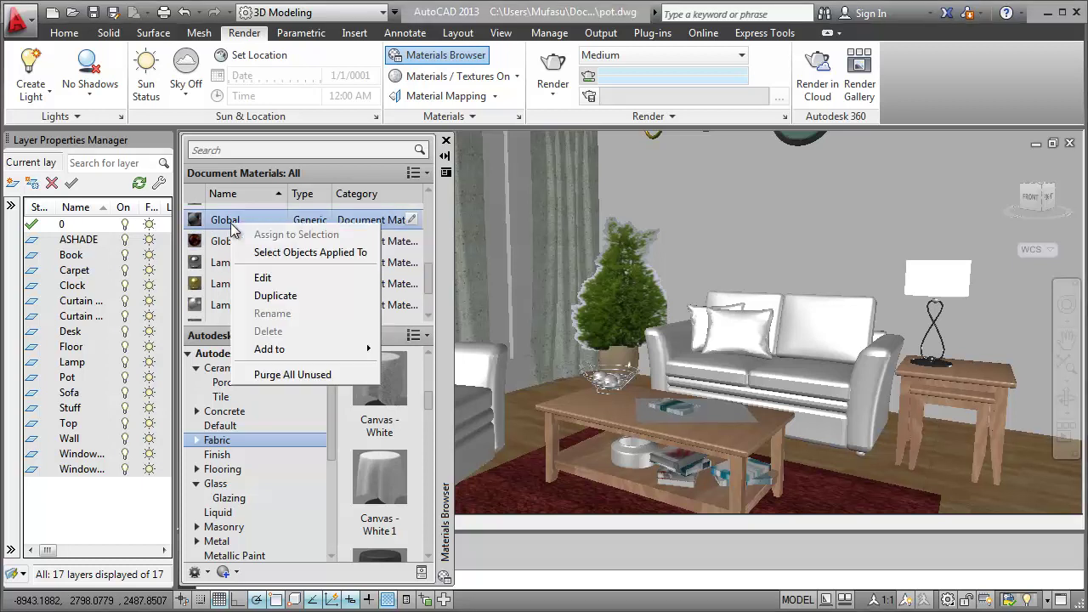
left_click(271, 295)
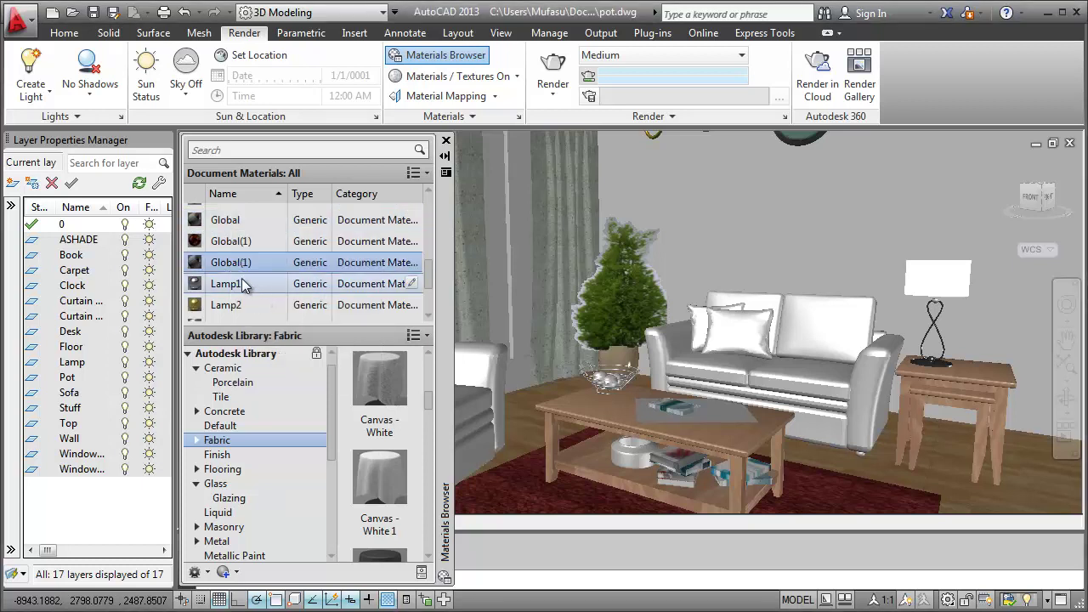
right_click(237, 264)
left_click(272, 355)
type("Sofa2")
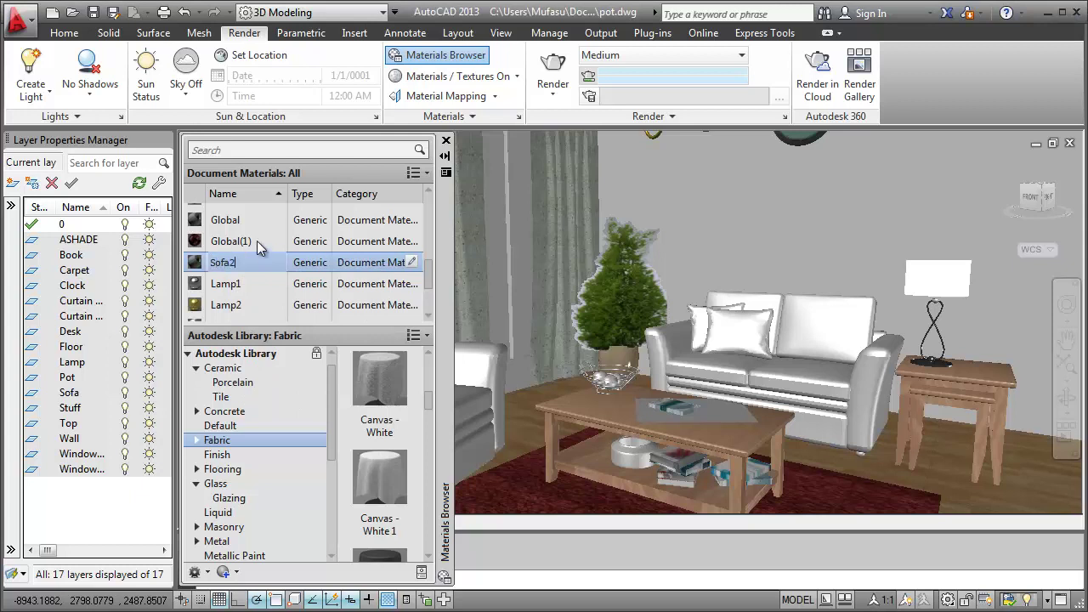
key("Return")
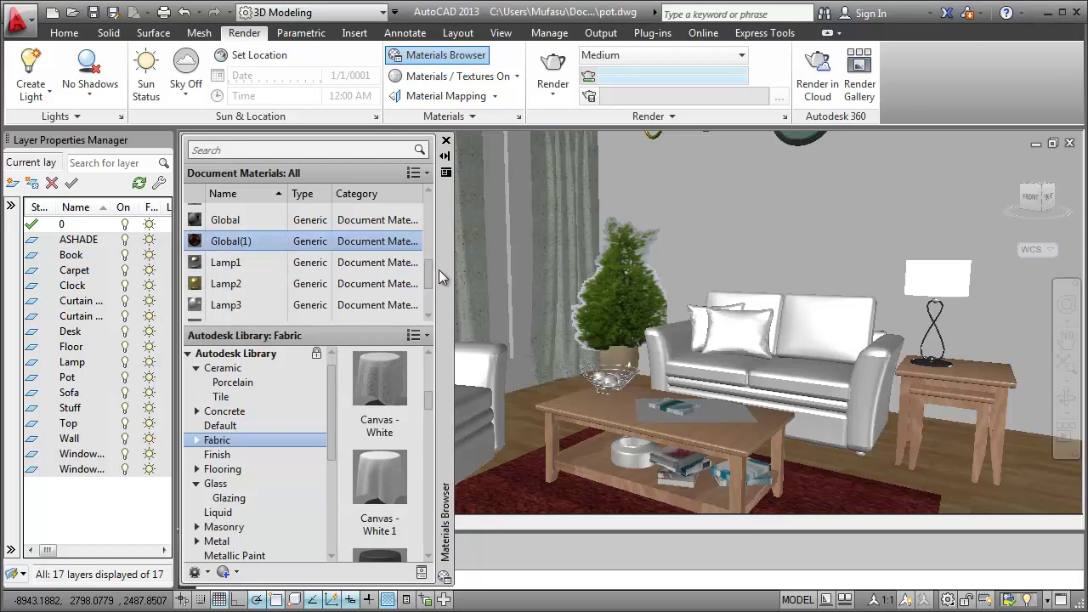
left_click_drag(429, 271, 430, 302)
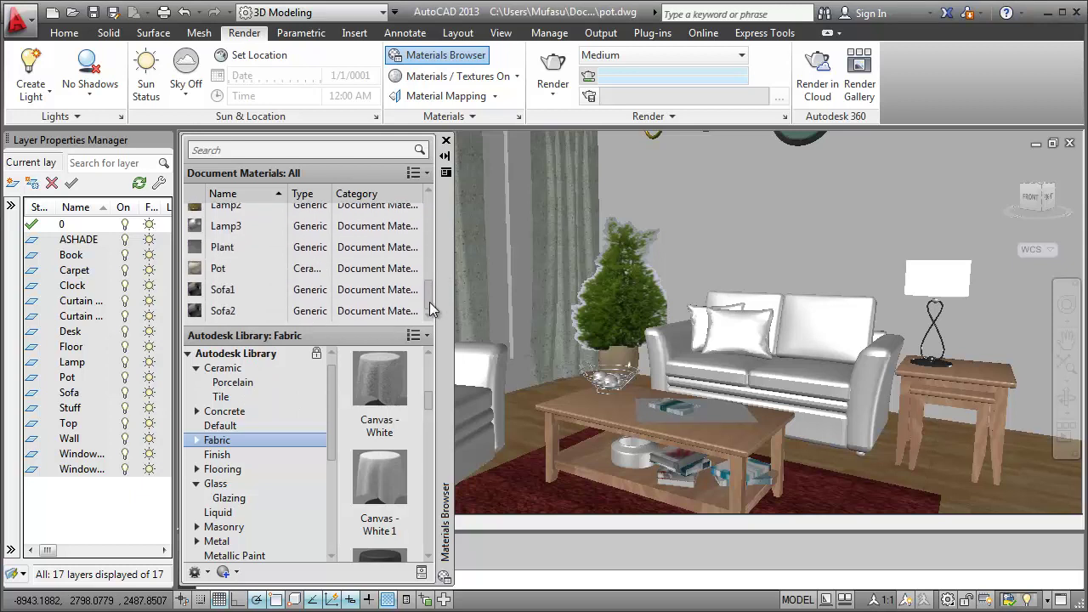
Load BD03269E15-6.jpg as the Sofa1 material's colour image.
double_click(239, 288)
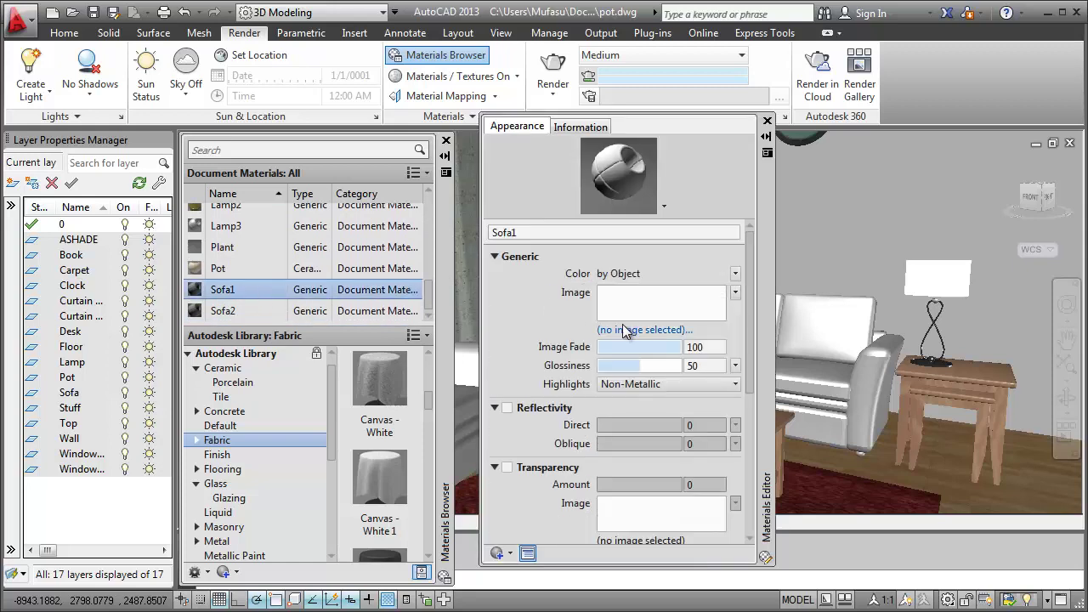
left_click(628, 330)
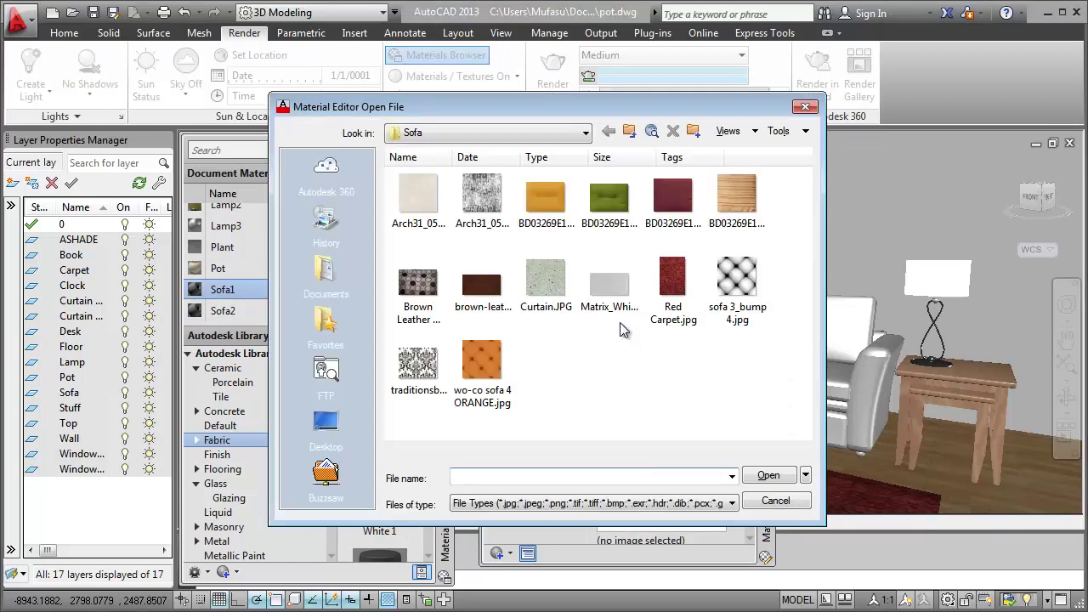
left_click(538, 207)
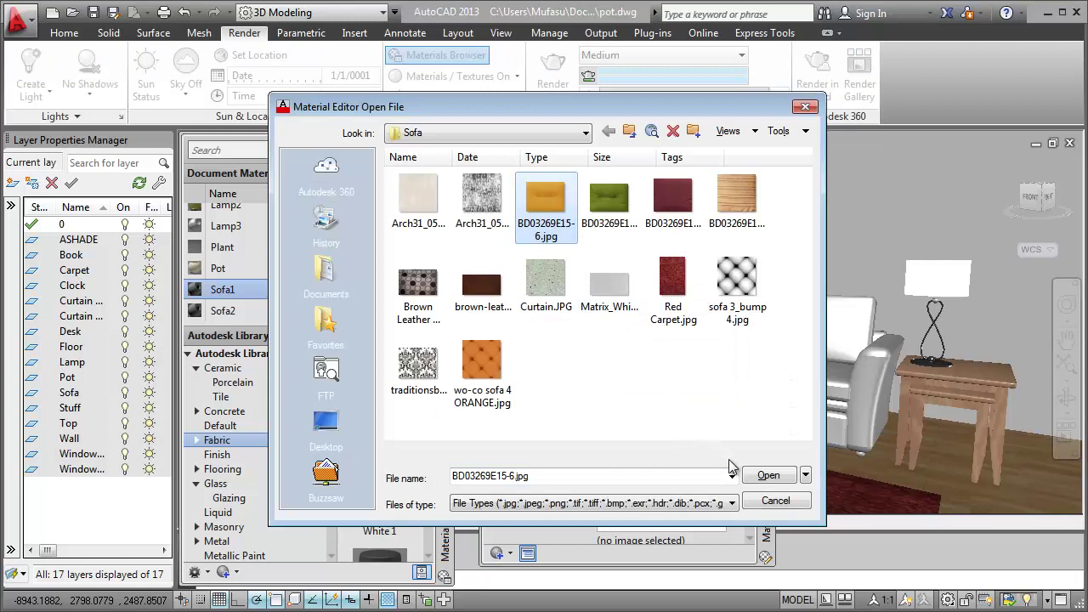
left_click(765, 477)
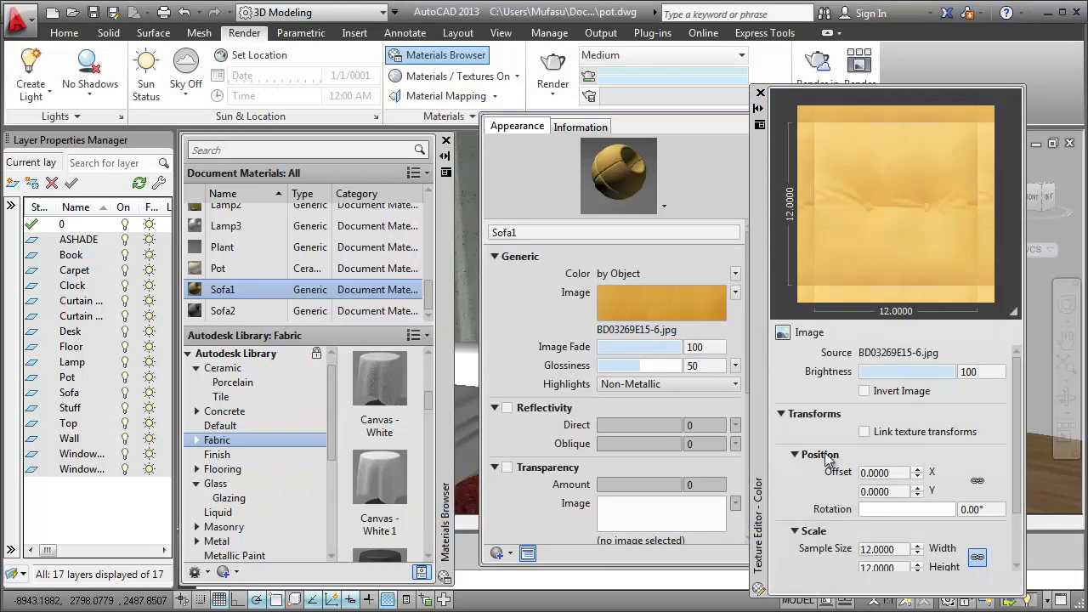
left_click_drag(759, 252, 756, 235)
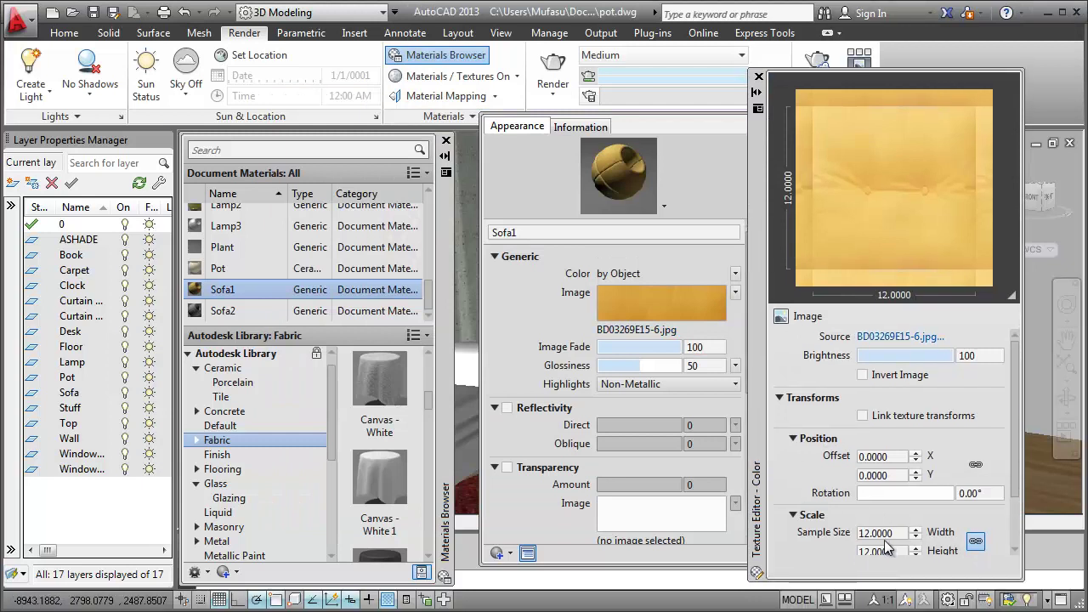
Set the fabric texture's sample size to 517 wide by 400 high.
left_click(890, 527)
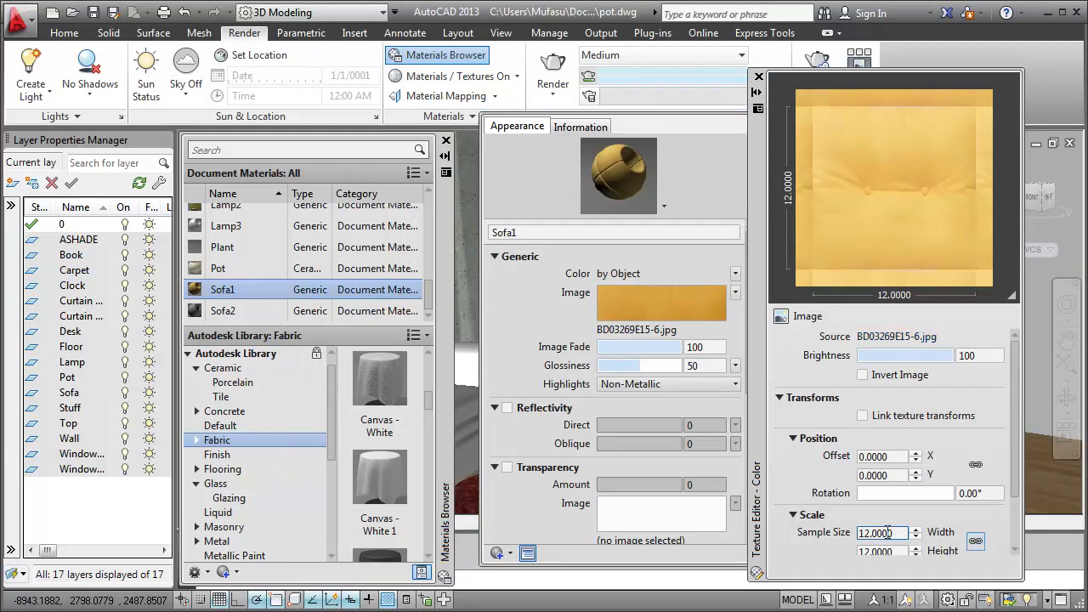
double_click(888, 533)
type("517")
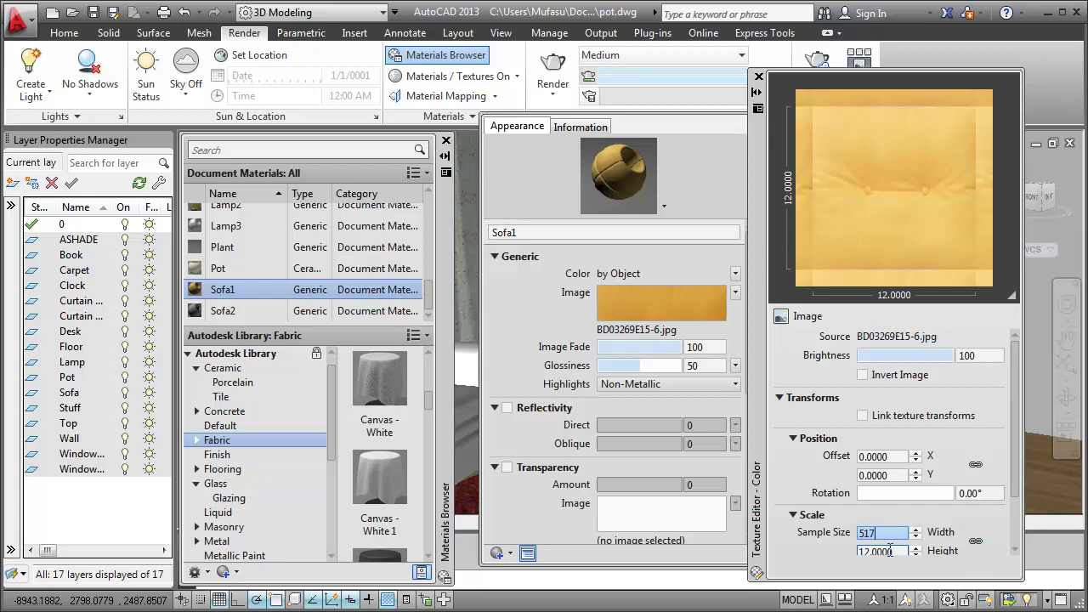
key("Tab")
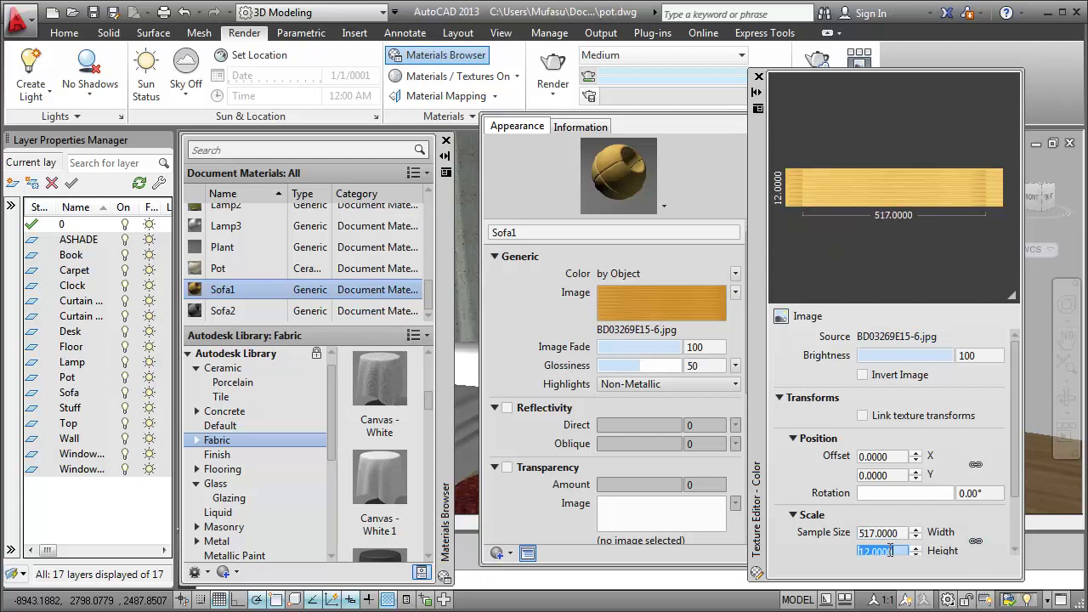
type("400")
double_click(890, 532)
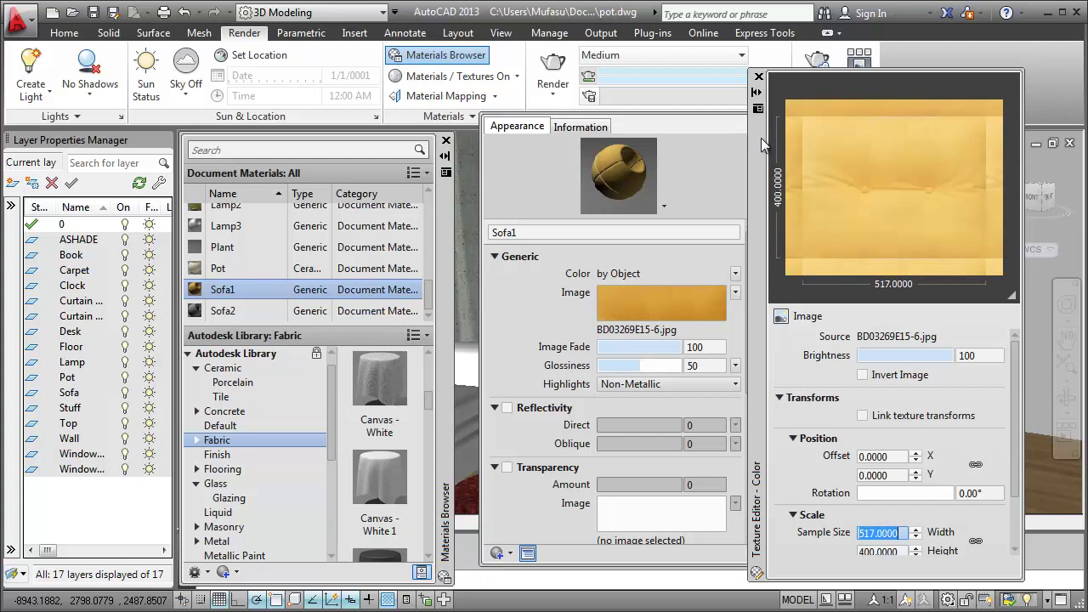
left_click(759, 77)
left_click_drag(745, 273, 742, 401)
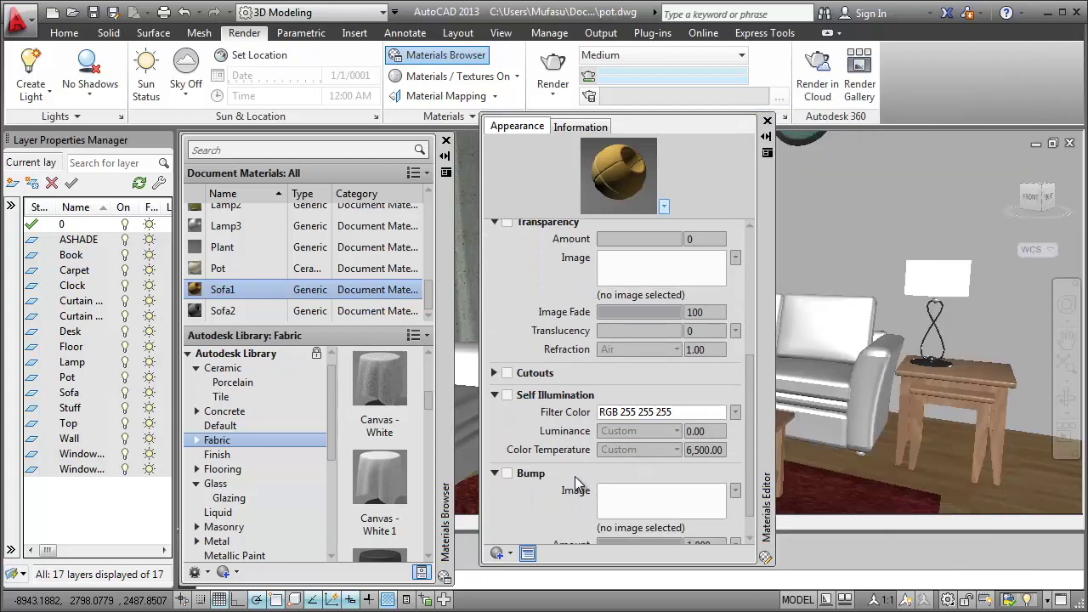
left_click(510, 476)
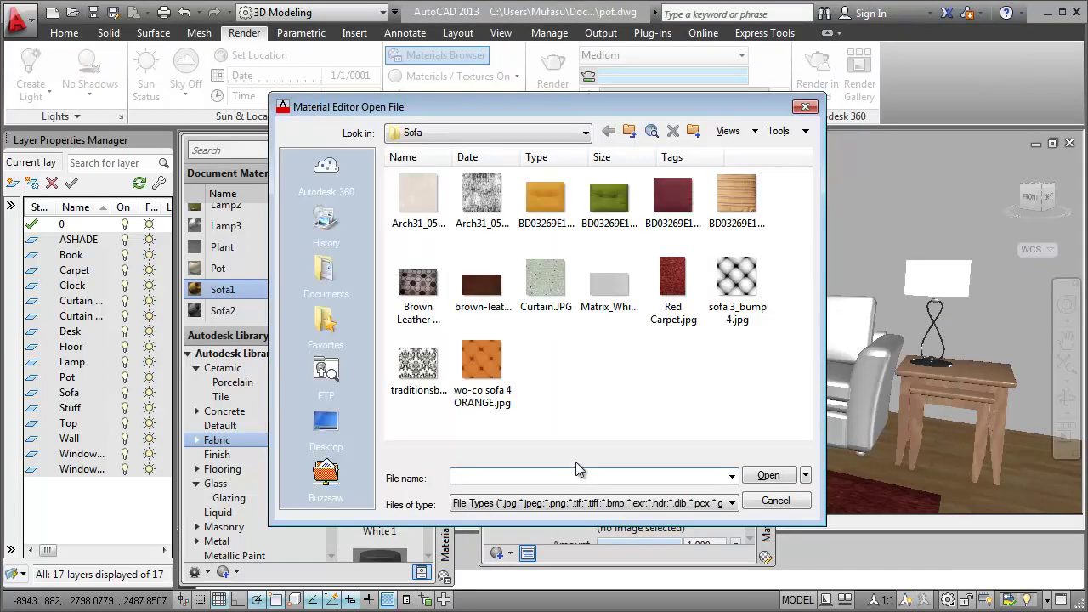
Use Curtain.JPG as Sofa1's bump map at 500 × 500 and lower the bump amount to 226.
left_click(476, 193)
left_click(545, 281)
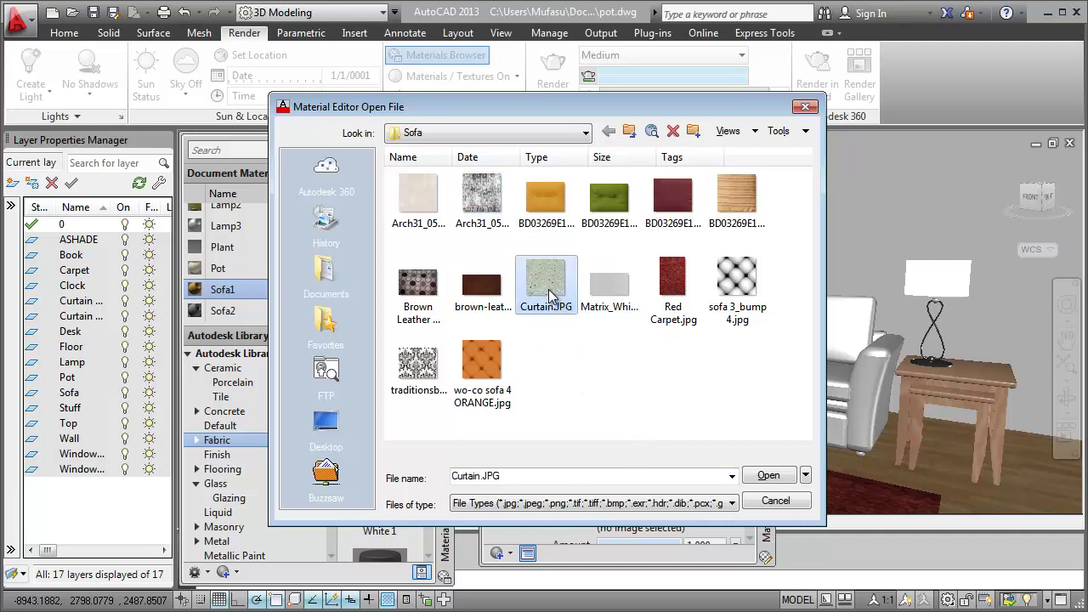
left_click(753, 477)
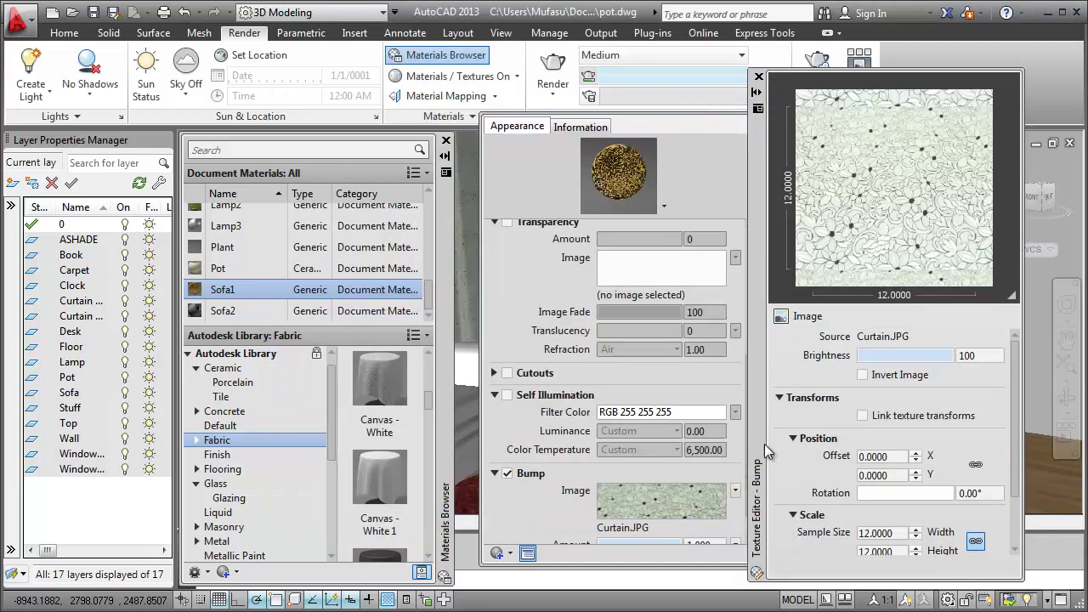
double_click(881, 532)
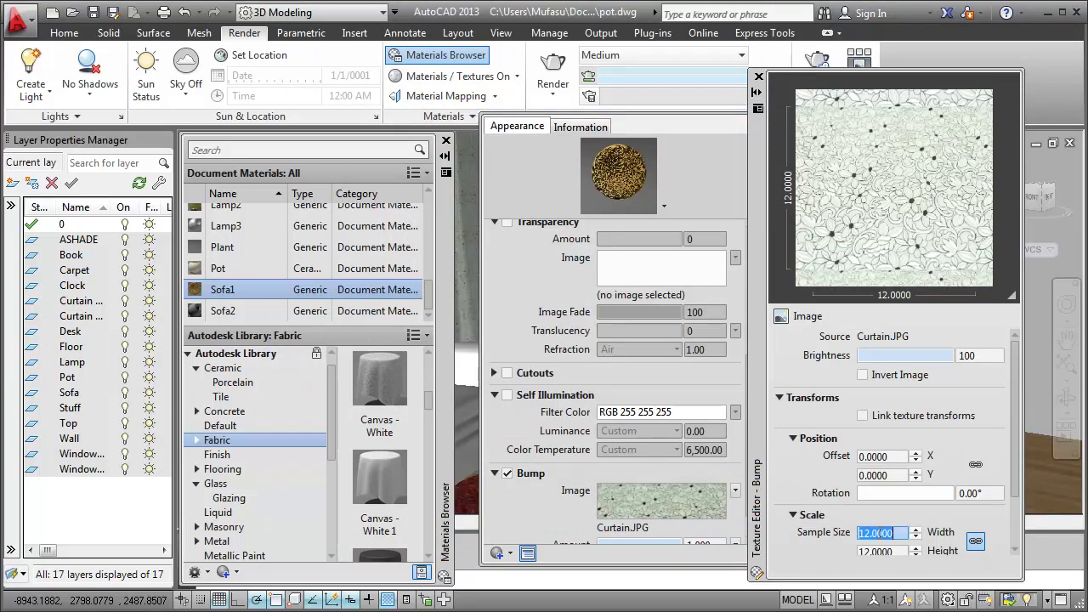
type("500")
key("Return")
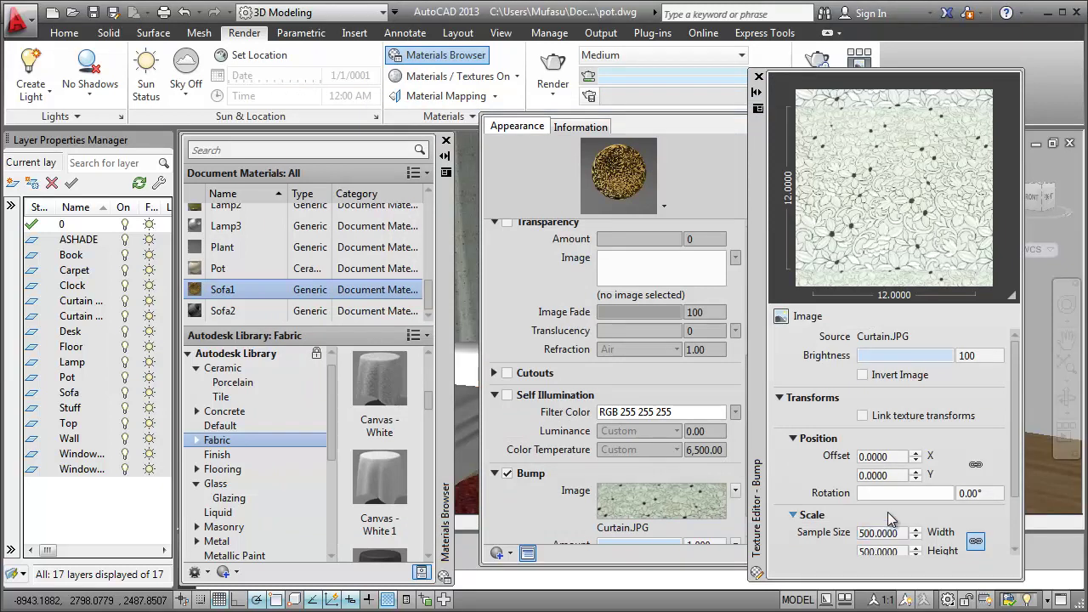
left_click(759, 76)
scroll(750, 362, "down", 1)
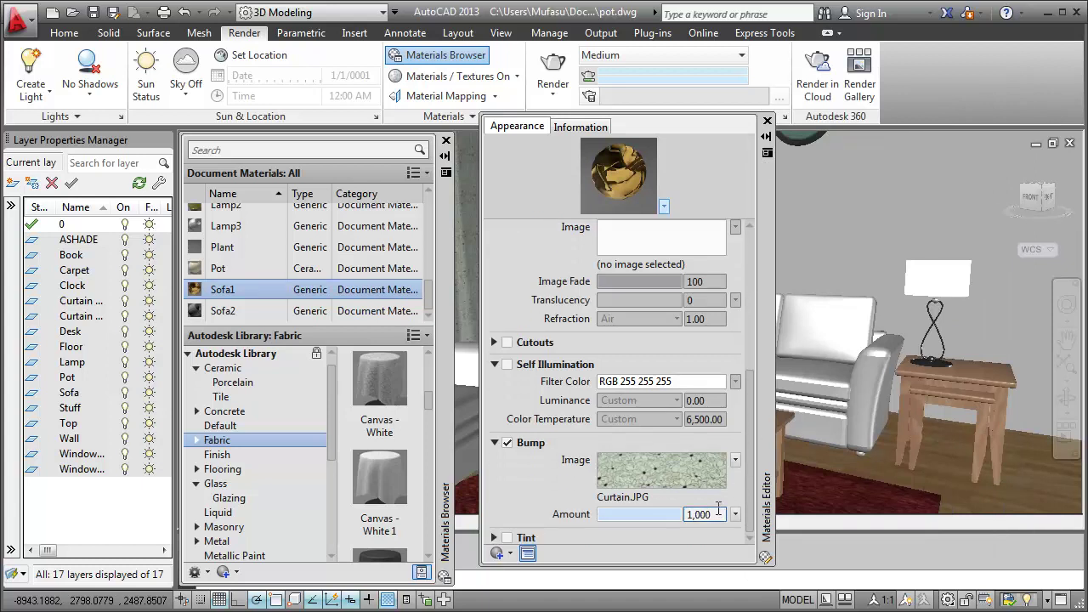
left_click_drag(681, 515, 648, 511)
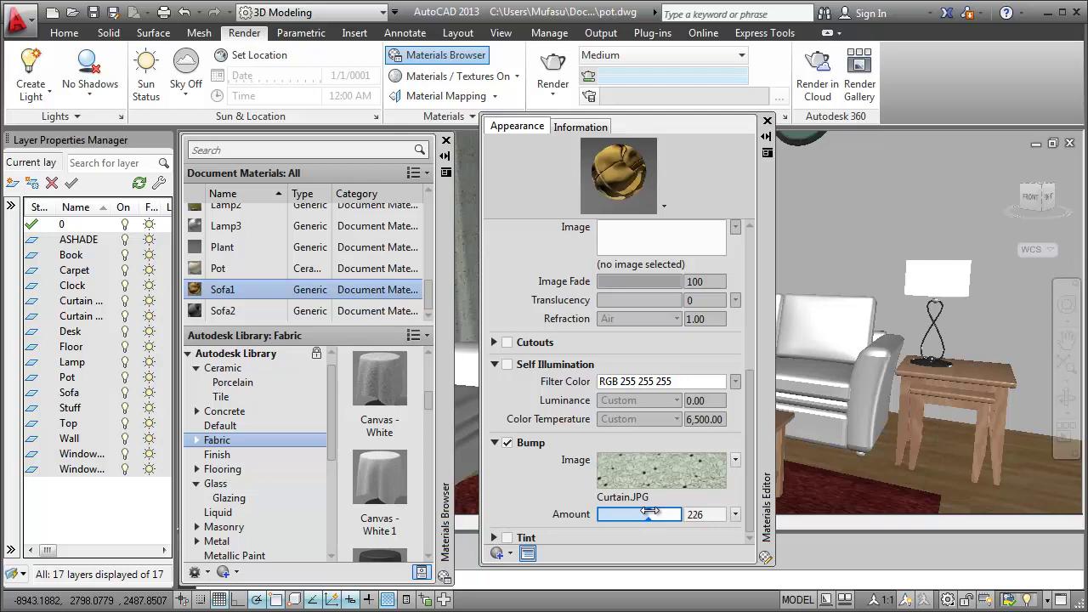
Apply the Sofa1 material to the sofa's seat and back pillows.
left_click(766, 122)
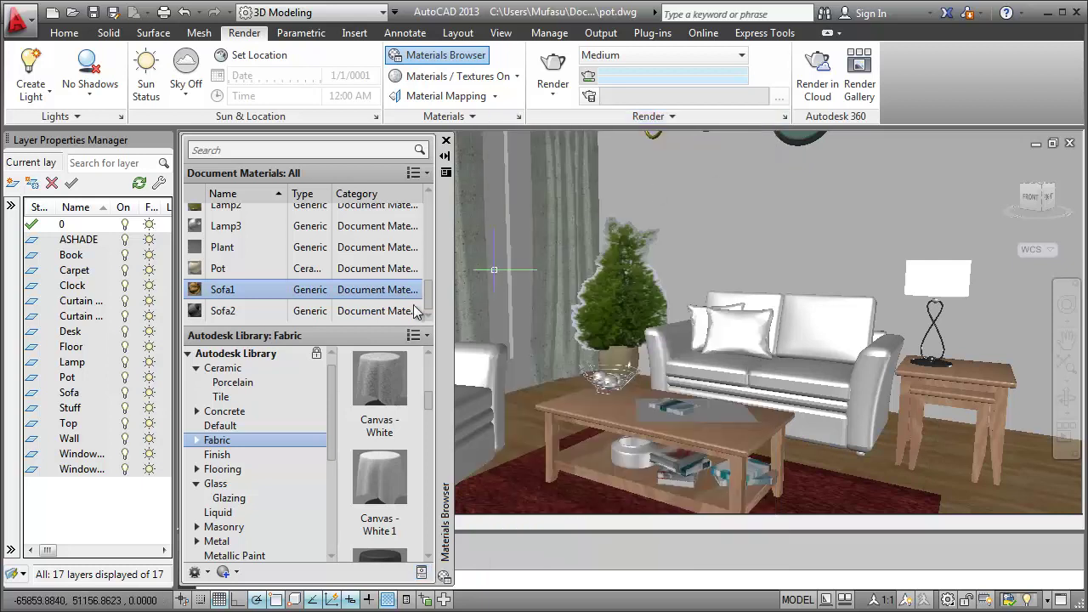
mouse_move(214, 293)
left_mouse_down()
mouse_move(719, 323)
mouse_move(736, 336)
left_mouse_up()
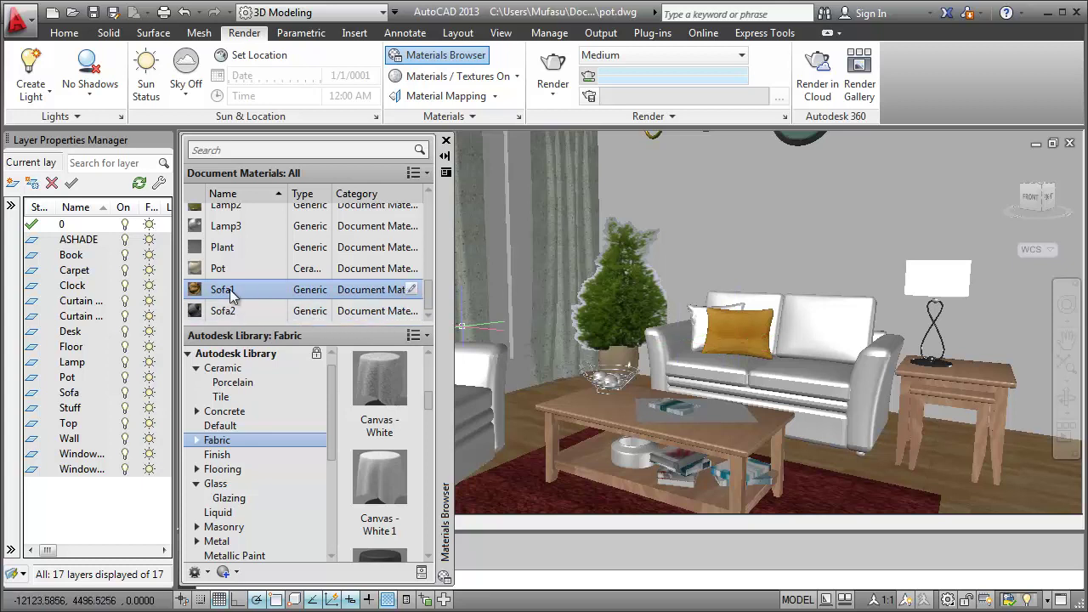
left_click_drag(231, 293, 697, 324)
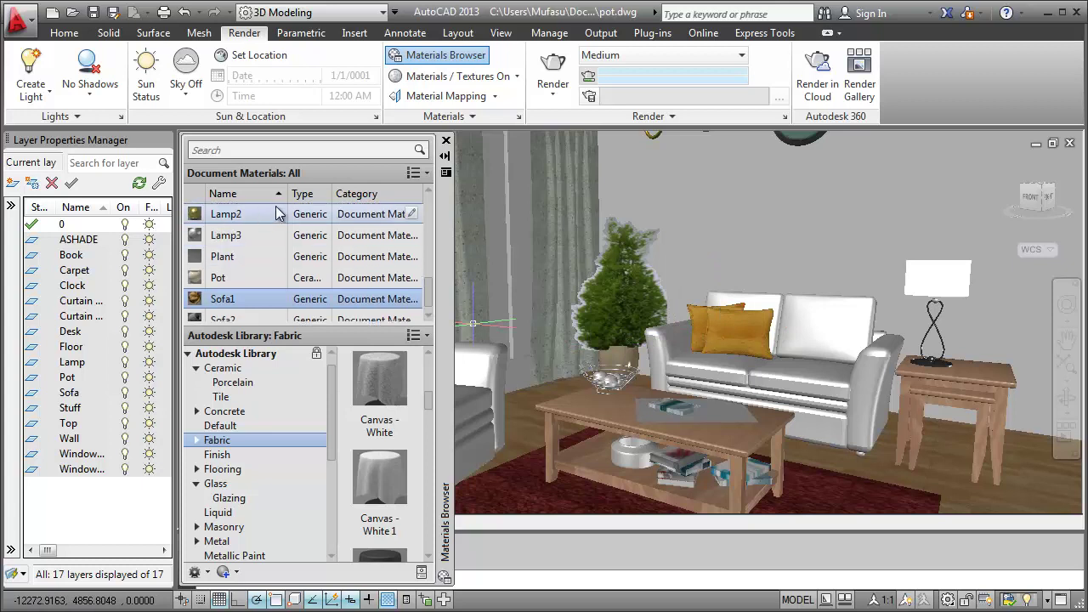
Open Sofa2 and load the green fabric BD03269E154.jpg as its colour image.
left_click_drag(448, 233, 789, 228)
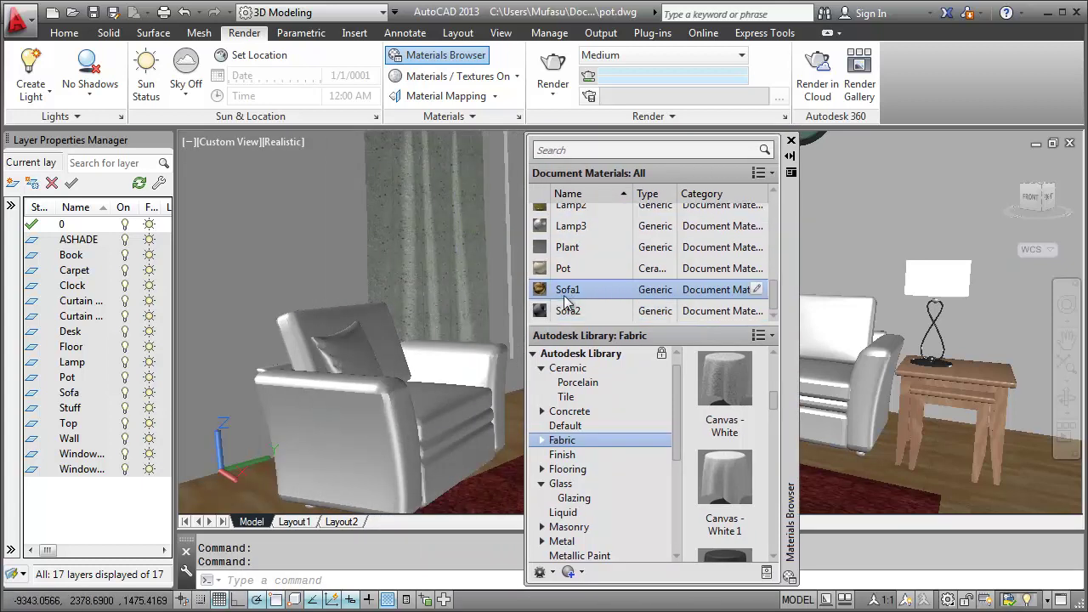
right_click(633, 308)
left_click(647, 311)
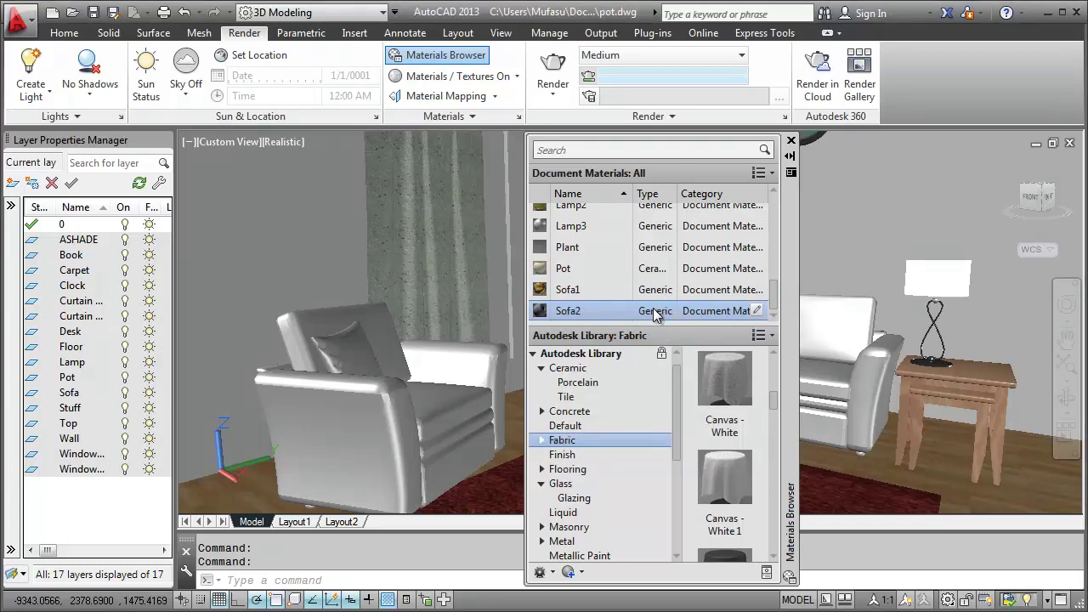
double_click(647, 313)
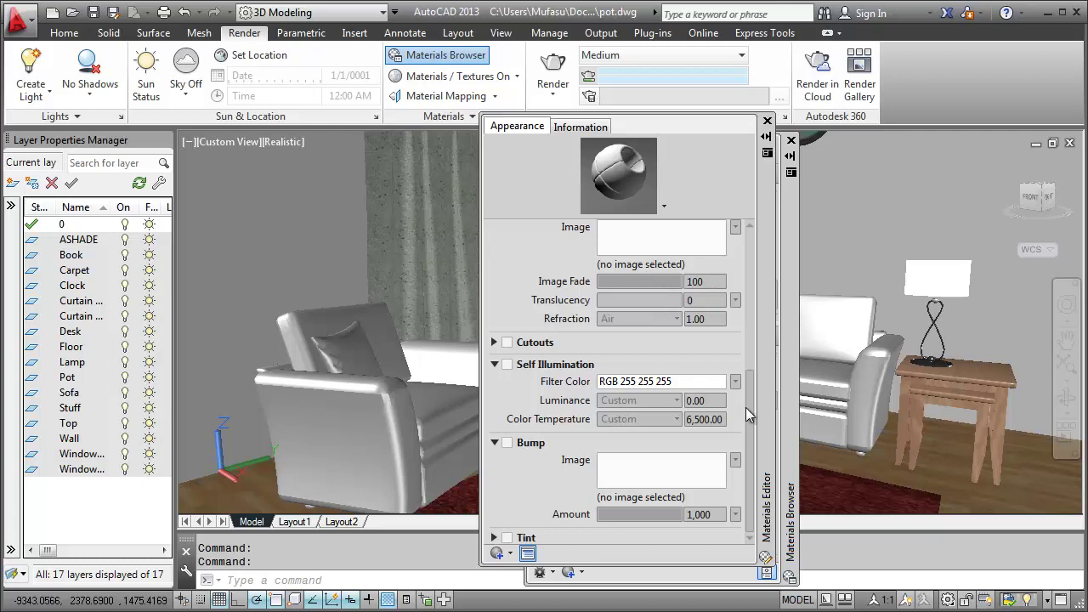
left_click_drag(746, 414, 751, 255)
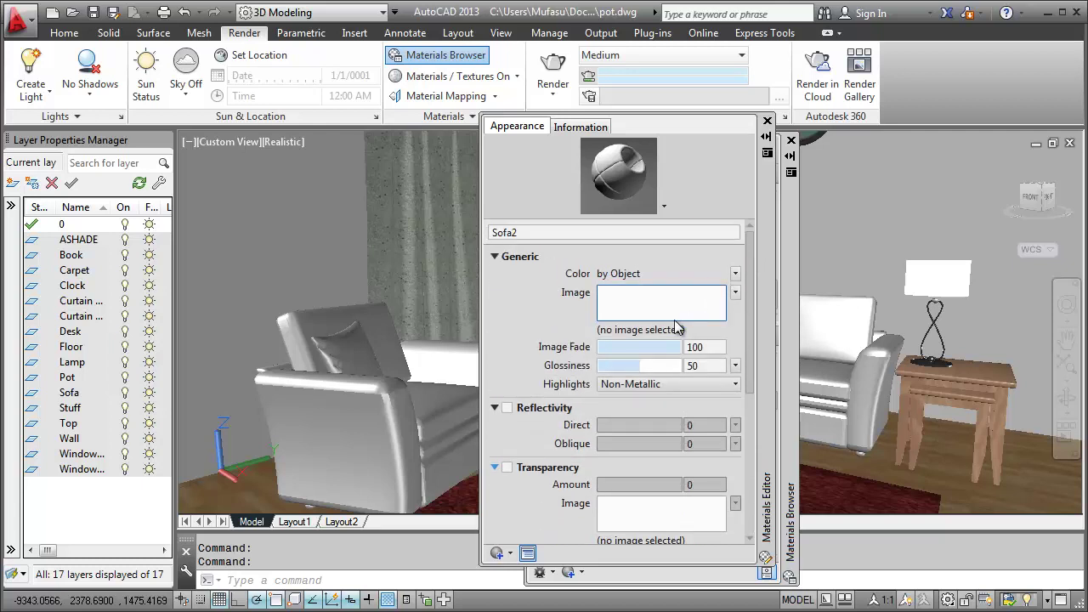
left_click(676, 328)
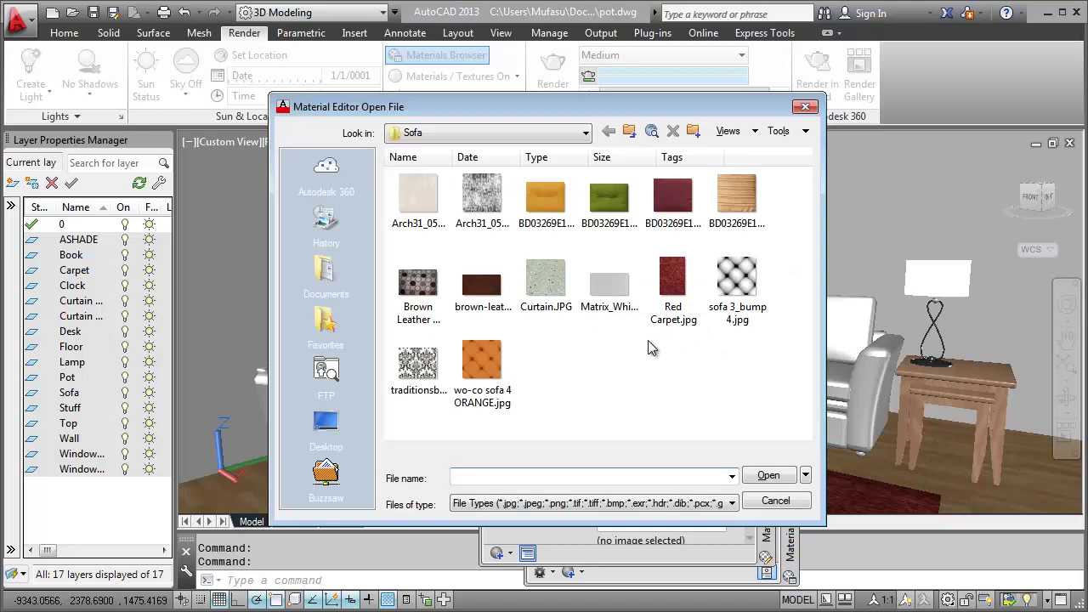
left_click(608, 203)
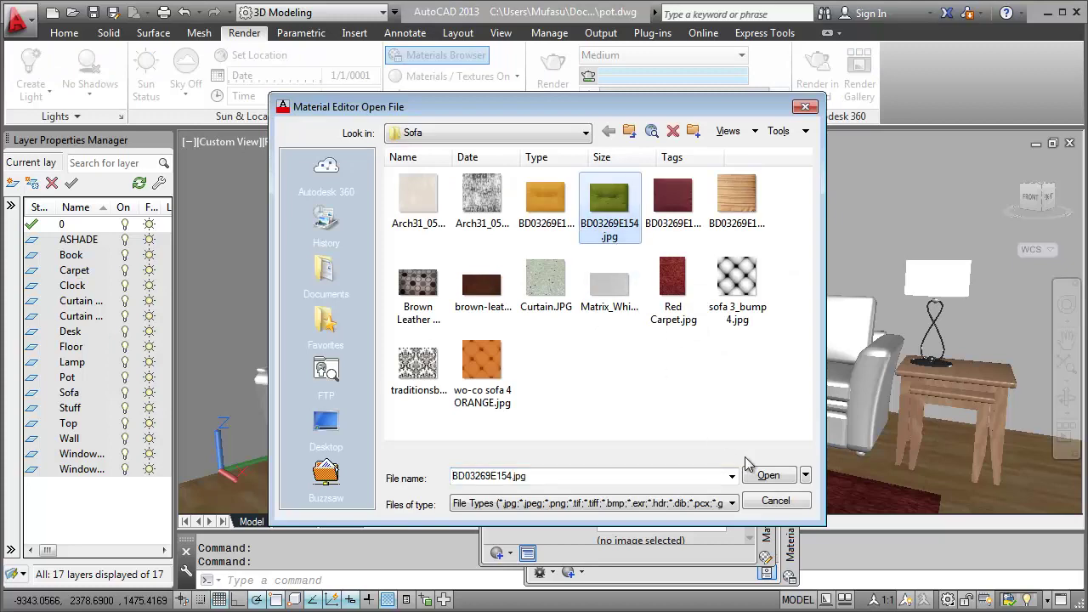
left_click(764, 474)
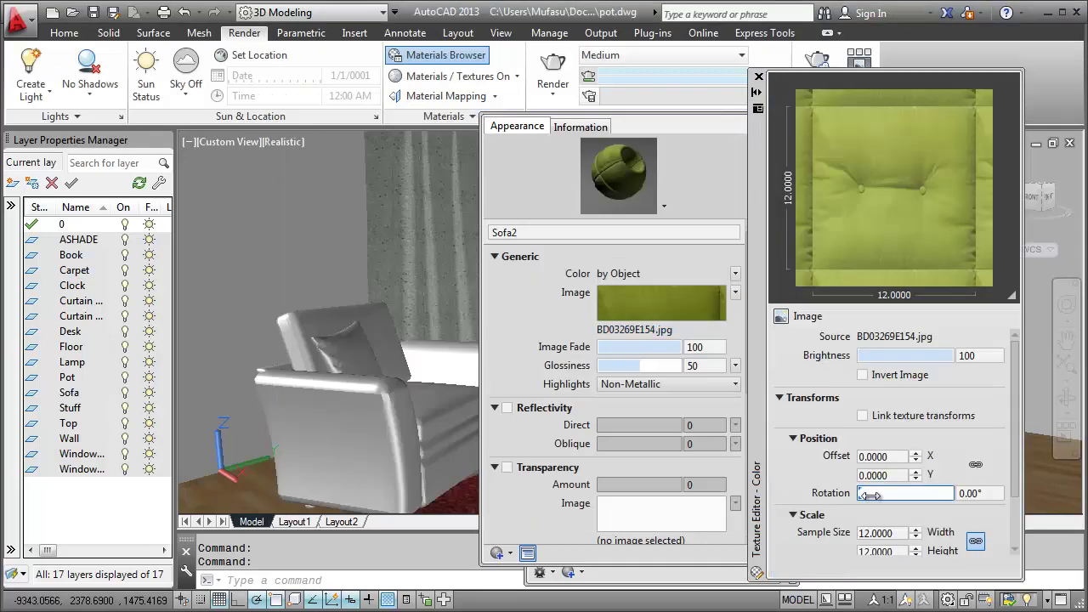
Unlink the texture proportions and set the sample size to 100 wide by 50 high.
double_click(874, 532)
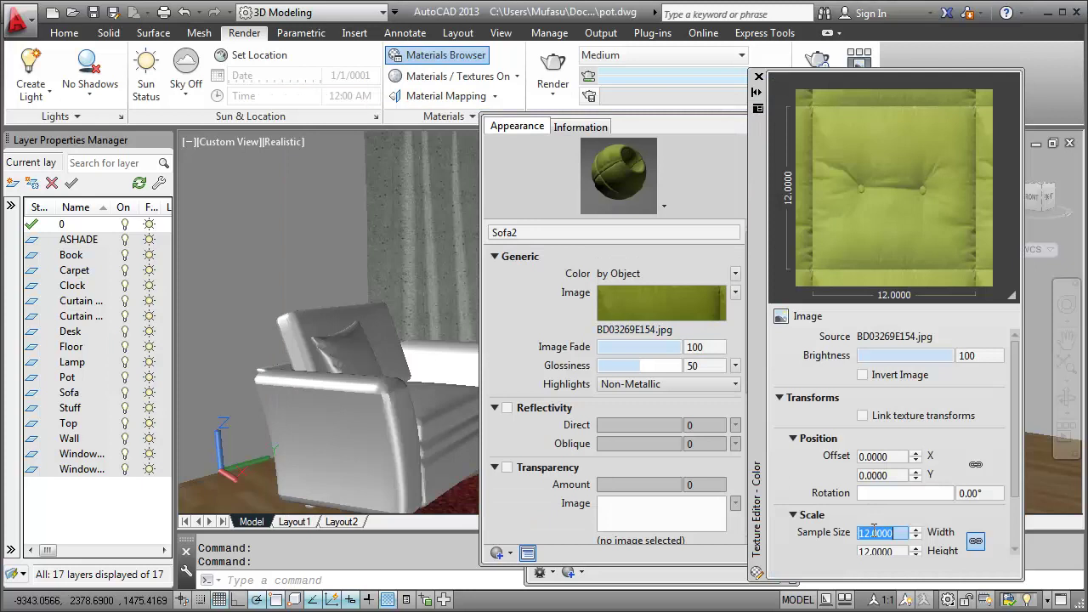
left_click(975, 540)
double_click(884, 533)
type("1")
key("Tab")
type("50")
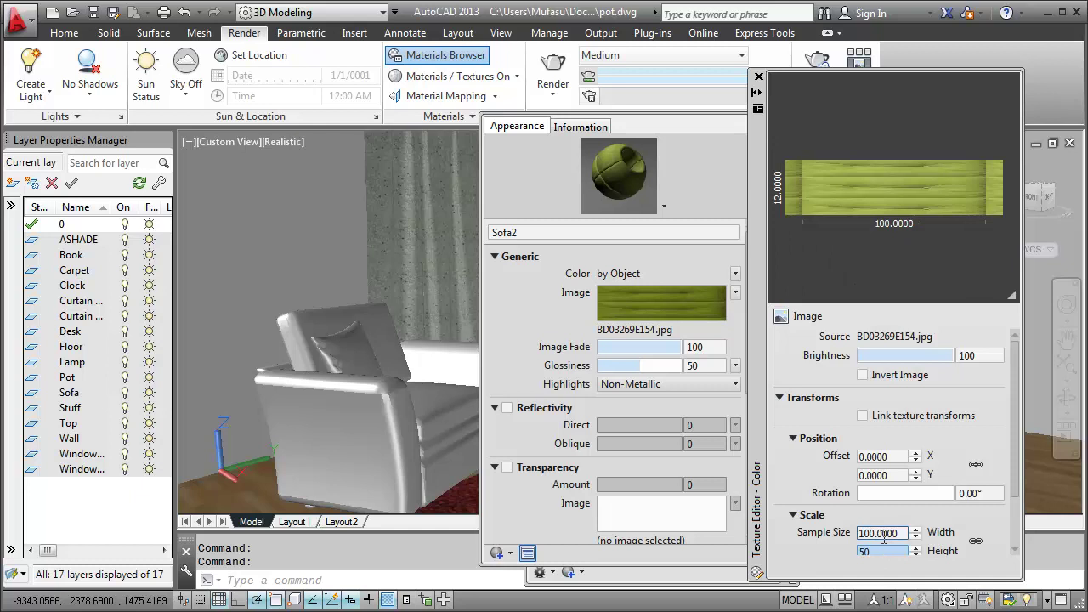
double_click(884, 533)
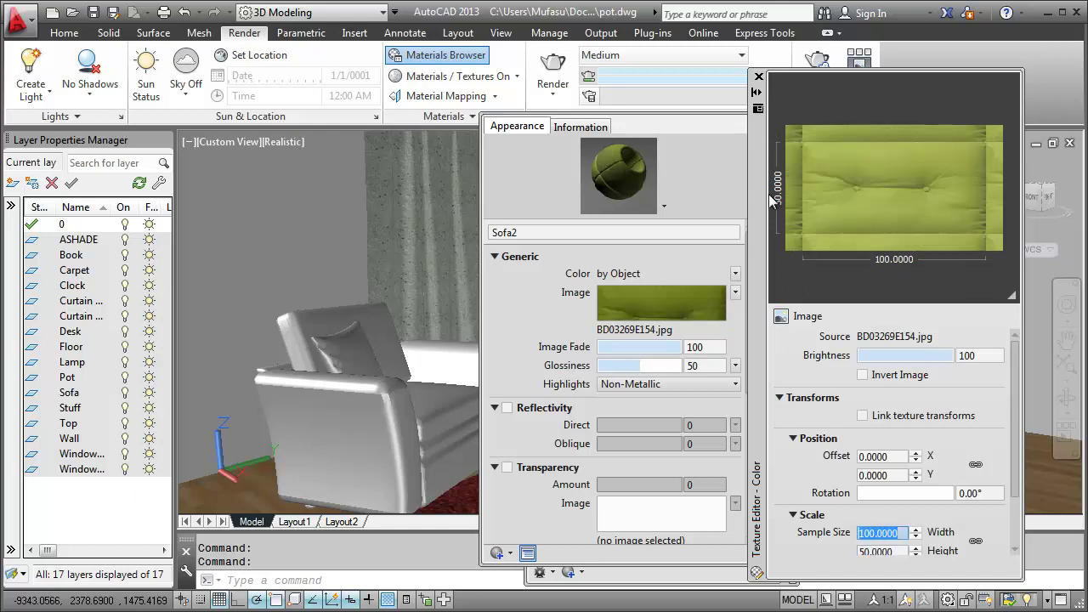
left_click(758, 78)
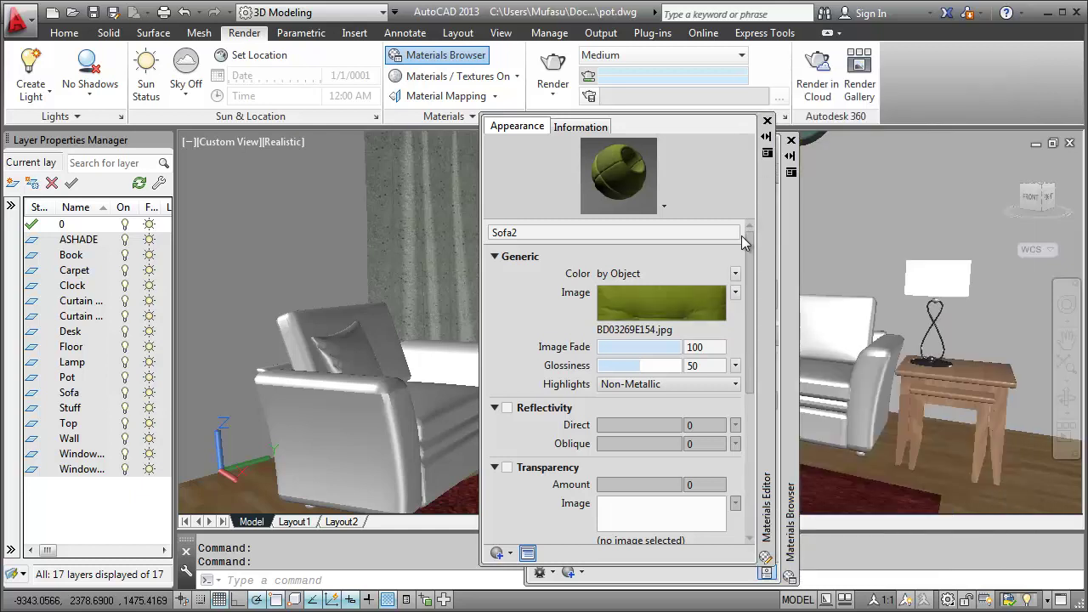
Enable a Curtain.JPG bump map on Sofa2 and lower its amount to 226.
left_click_drag(750, 282, 748, 413)
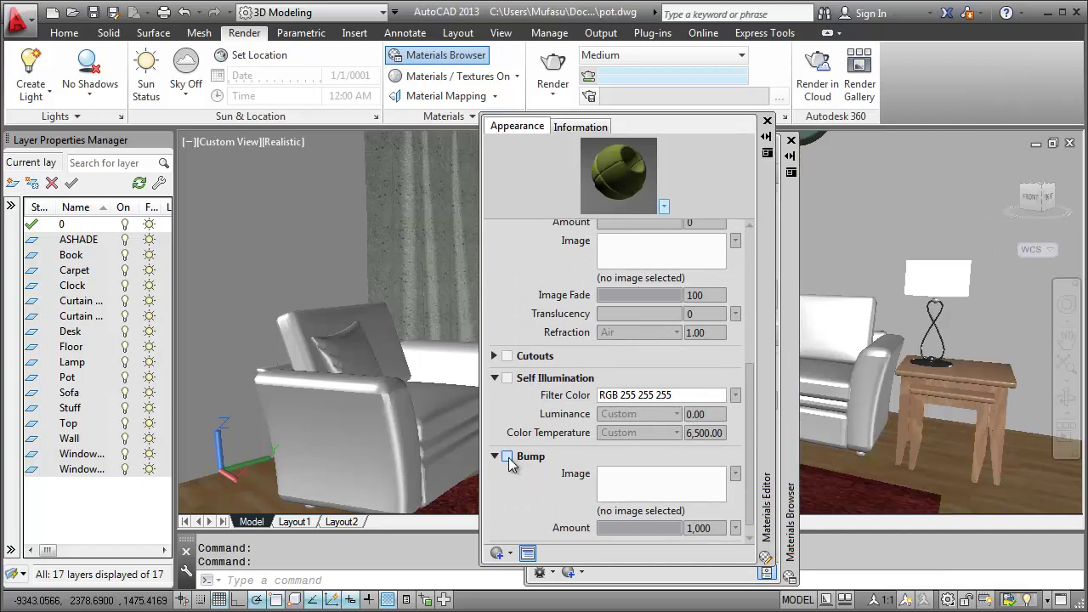
left_click(507, 457)
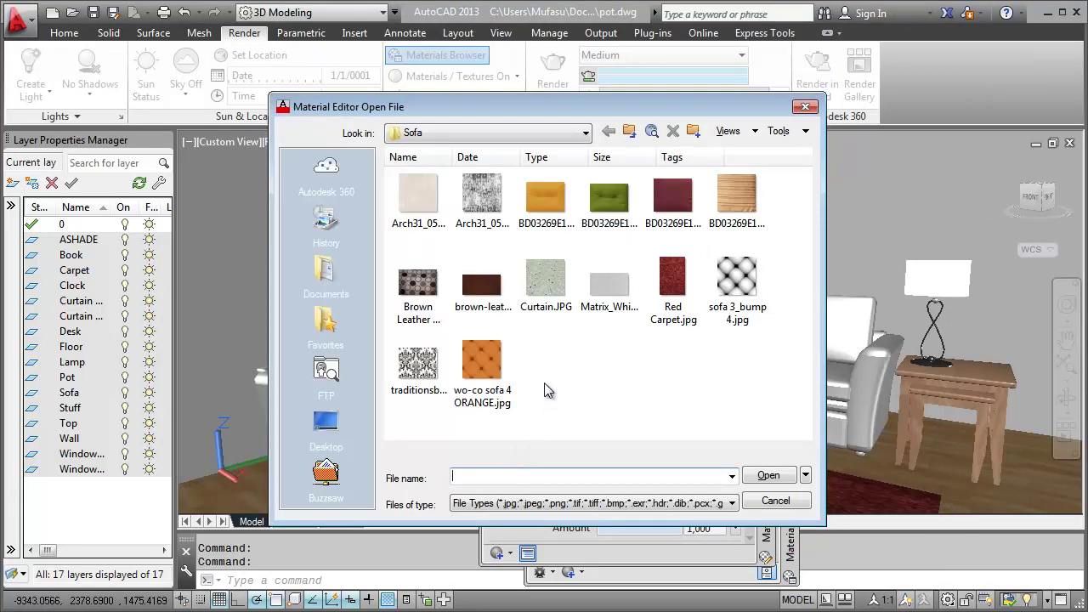
left_click(546, 285)
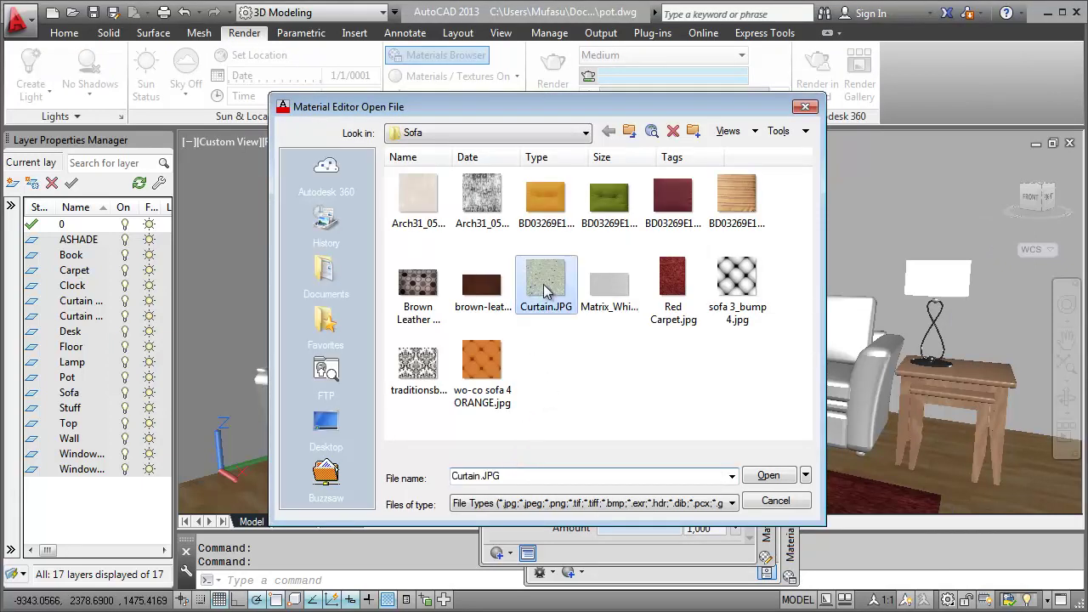
left_click(768, 476)
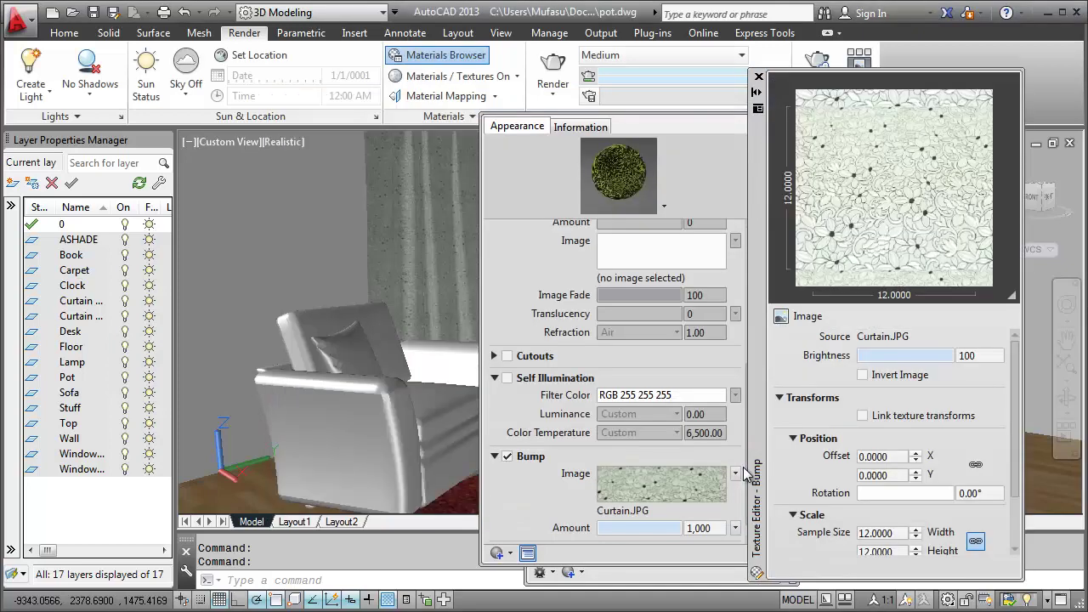
left_click_drag(680, 529, 650, 527)
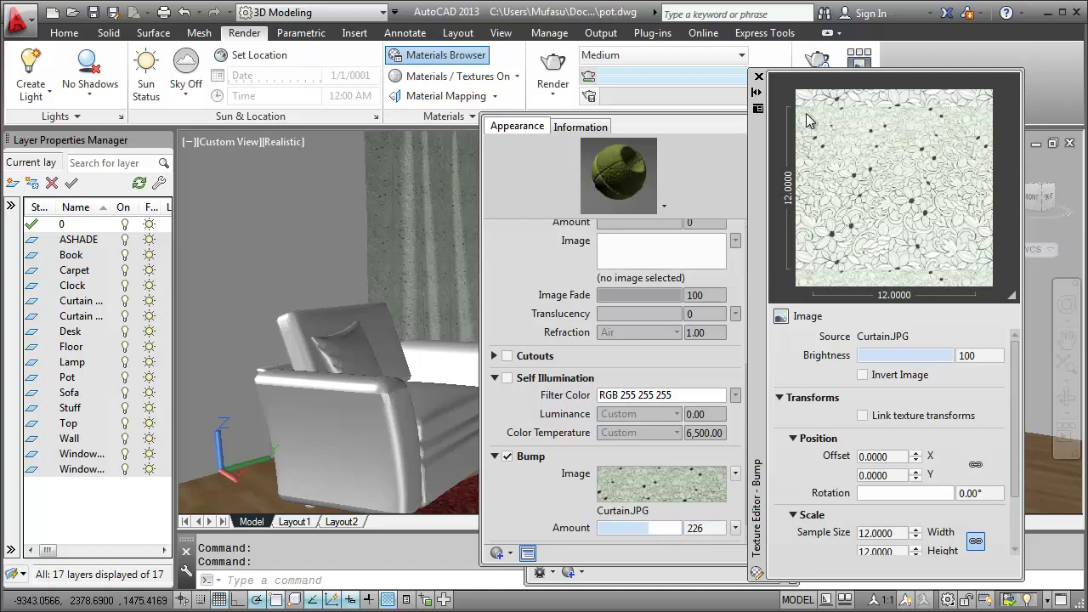
left_click(760, 78)
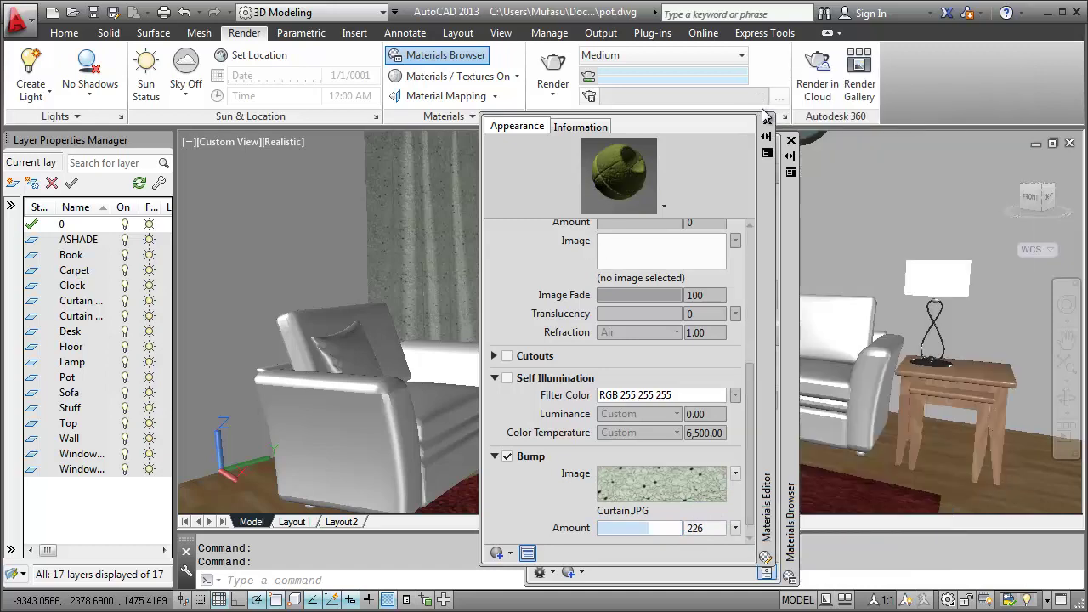
Apply the green Sofa2 material to the armchair cushion.
left_click(768, 123)
scroll(568, 289, "down", 1)
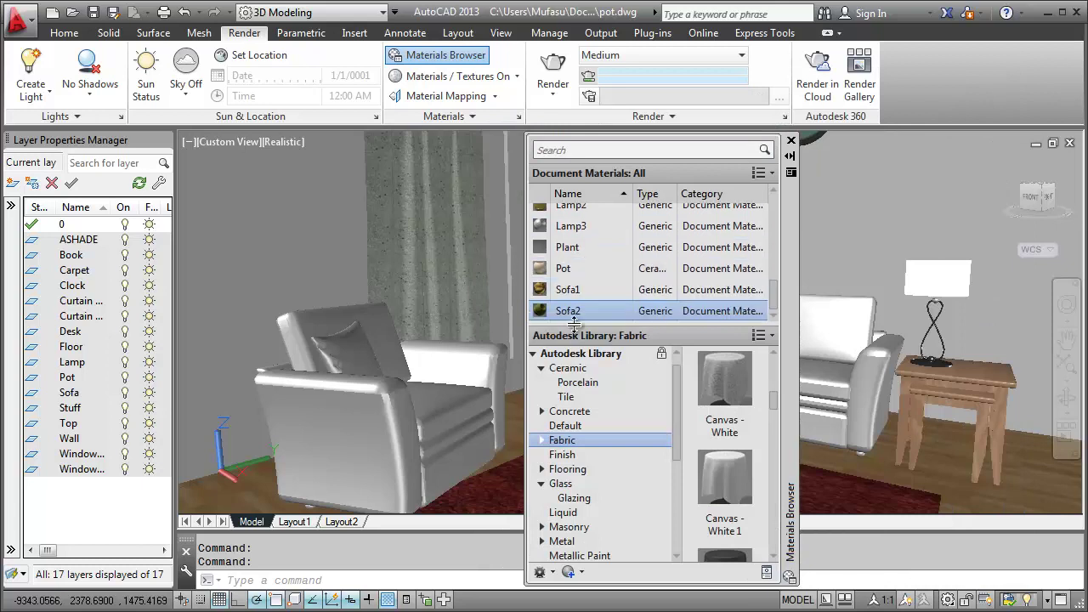
left_click_drag(568, 313, 356, 364)
Set the sample size of Sofa2's Curtain.JPG bump texture to 500.
double_click(592, 311)
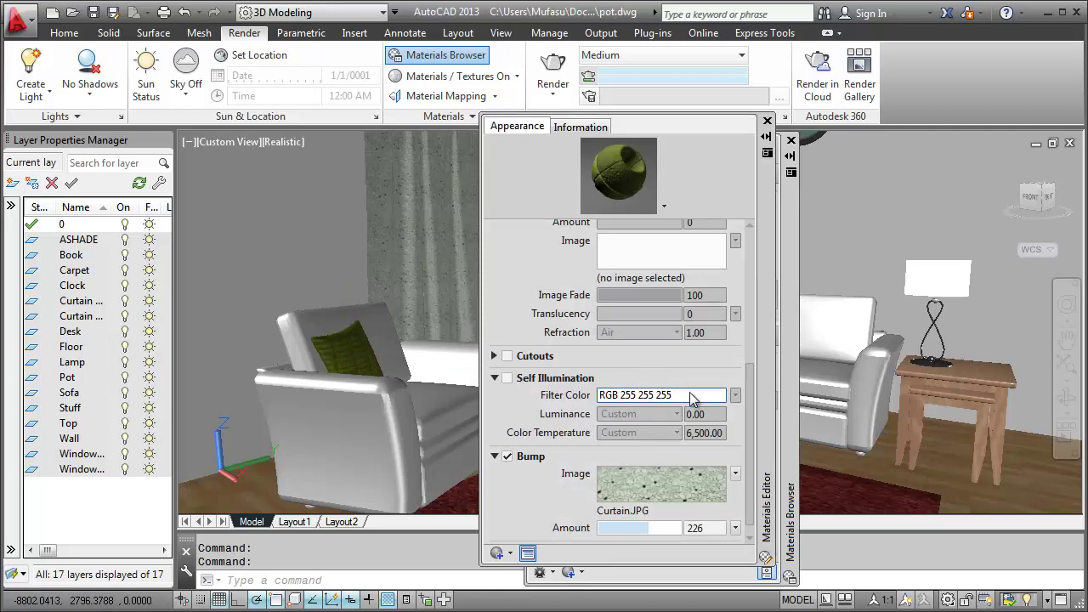
scroll(690, 391, "down", 1)
left_click(735, 460)
left_click(733, 479)
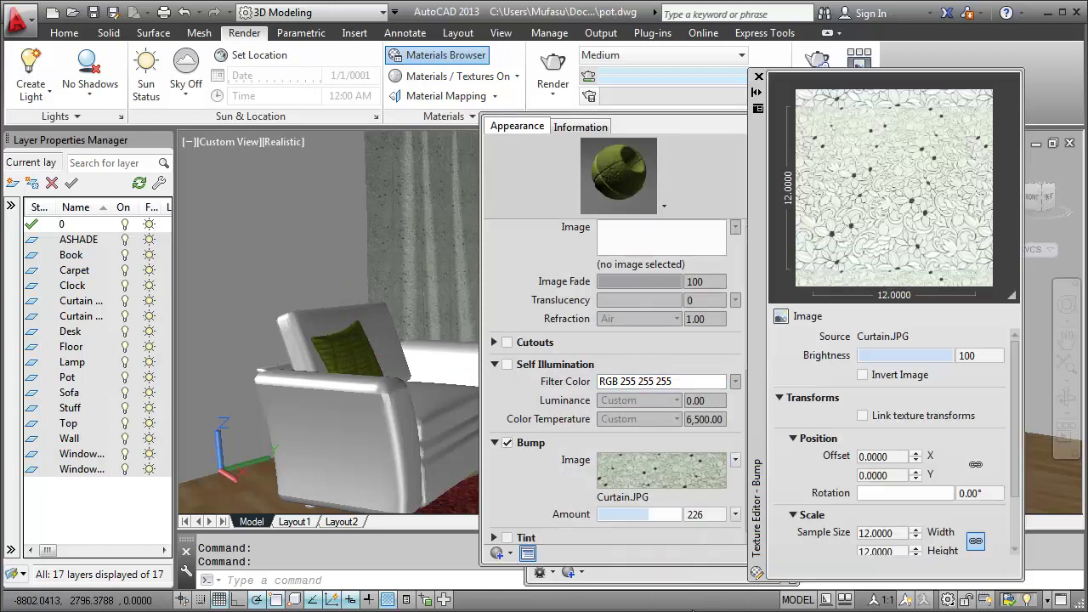
double_click(878, 534)
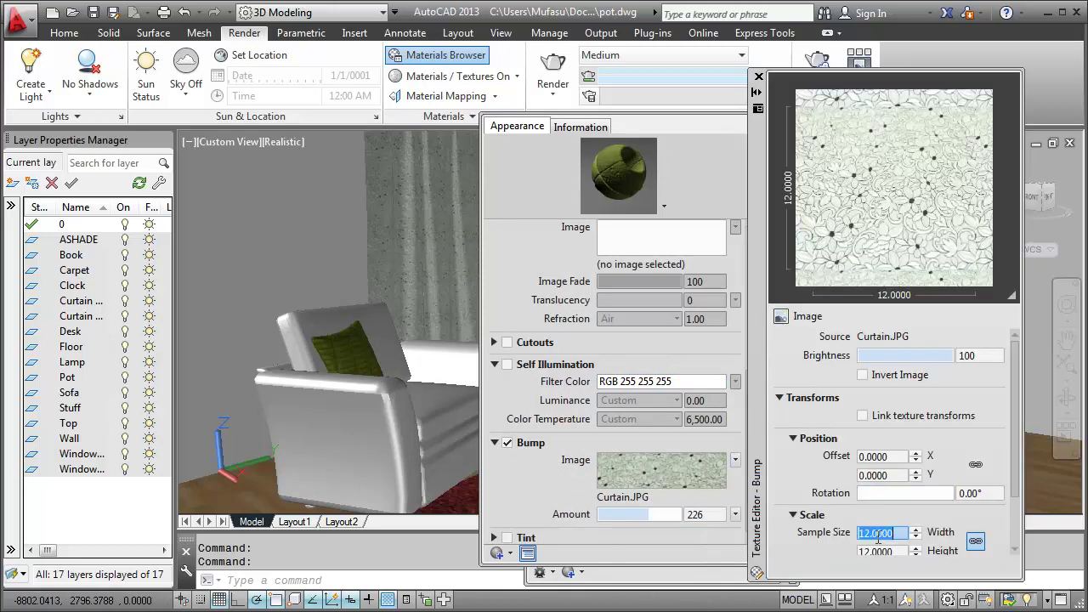
type("500")
key("Return")
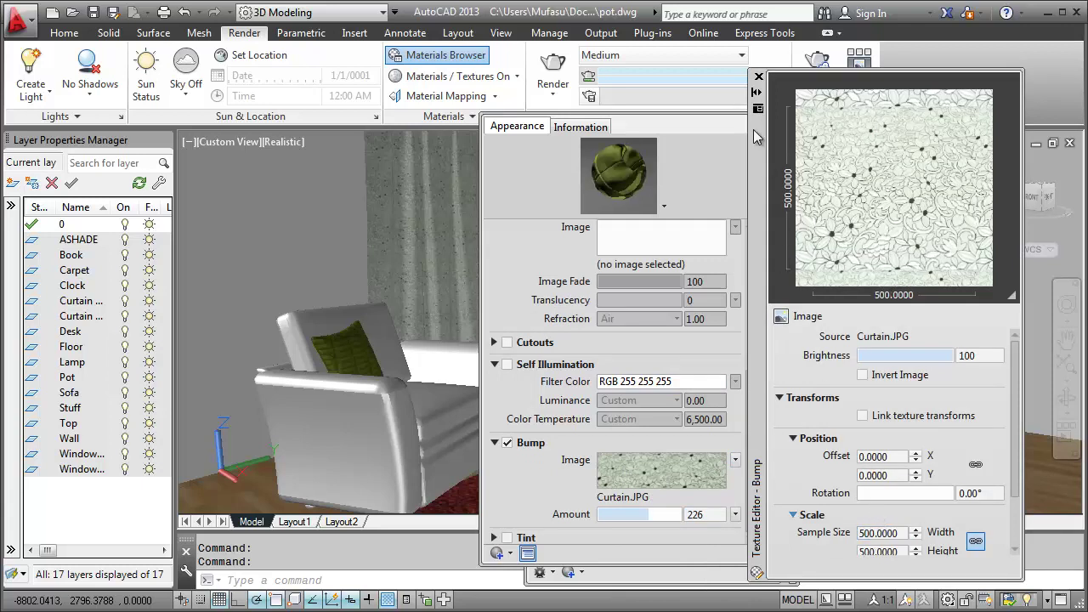
left_click(758, 78)
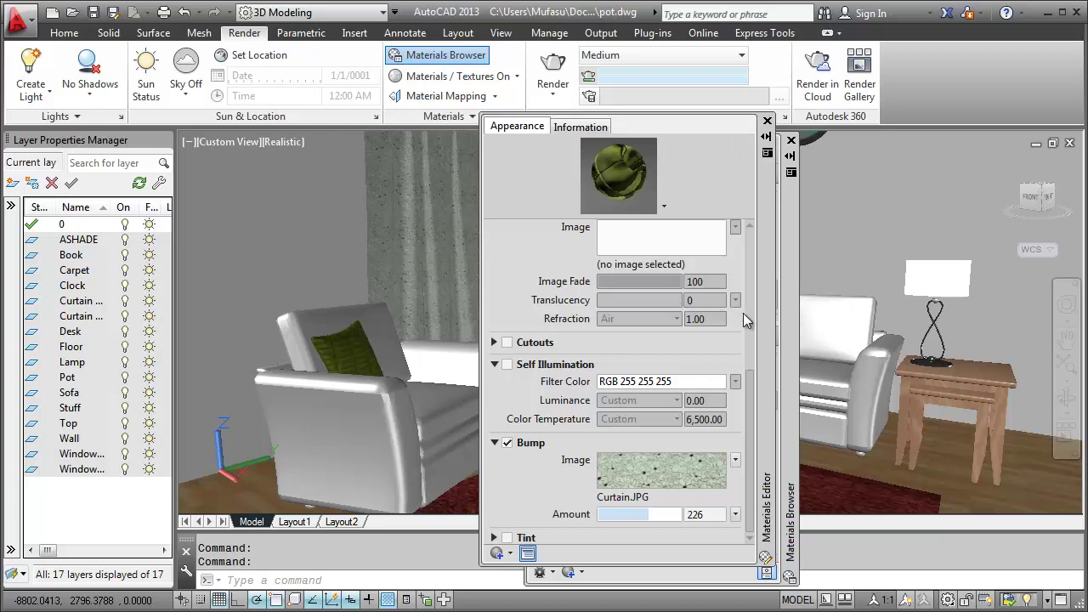
Check the colour texture's sample width, then close the material editor.
left_click_drag(750, 376, 754, 241)
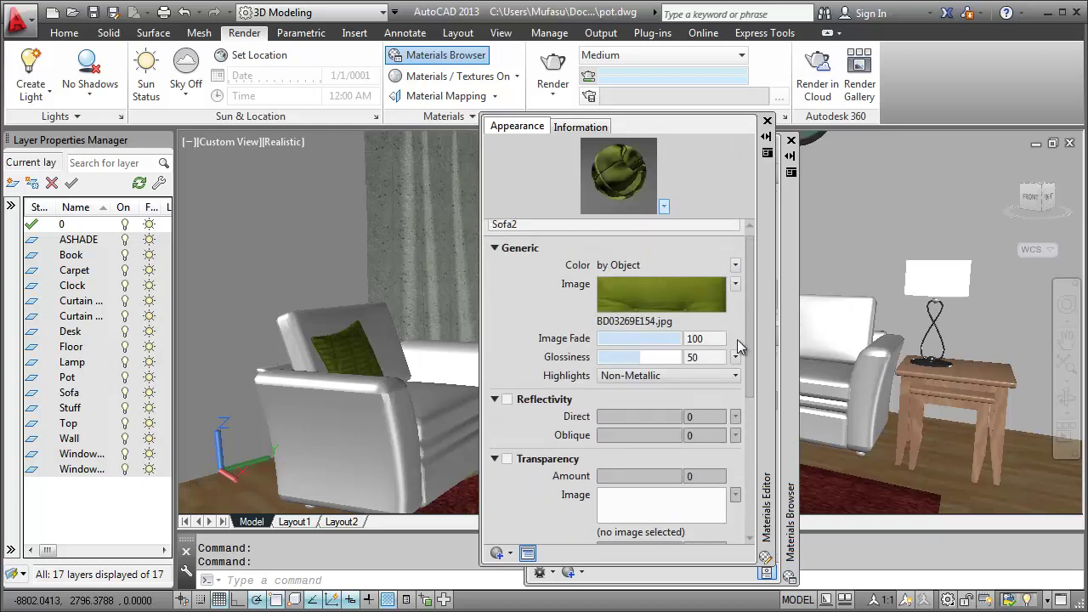
left_click(695, 286)
double_click(875, 532)
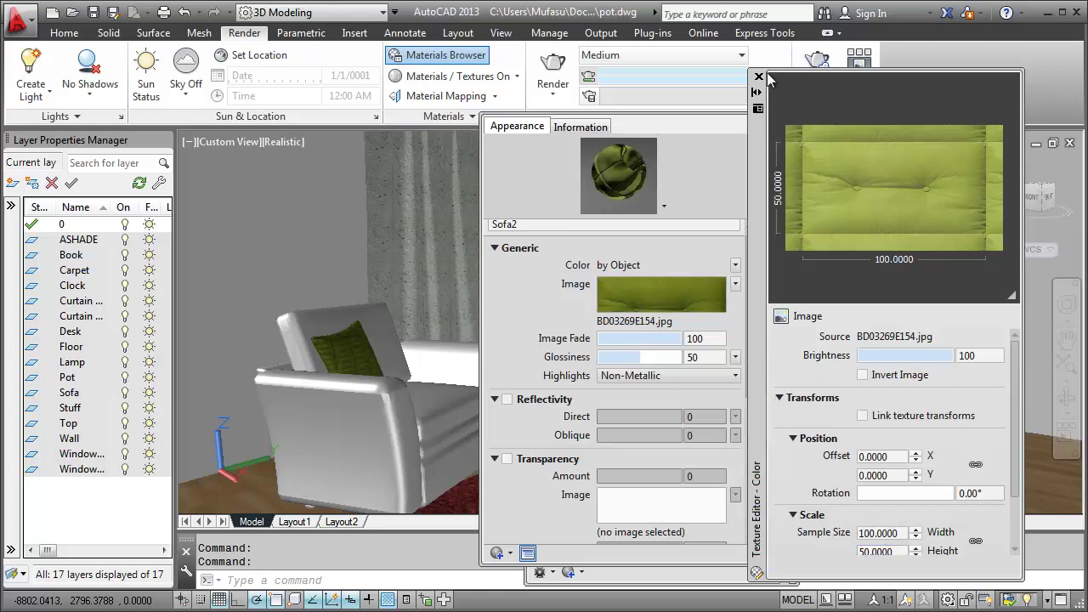
left_click(758, 77)
left_click(768, 123)
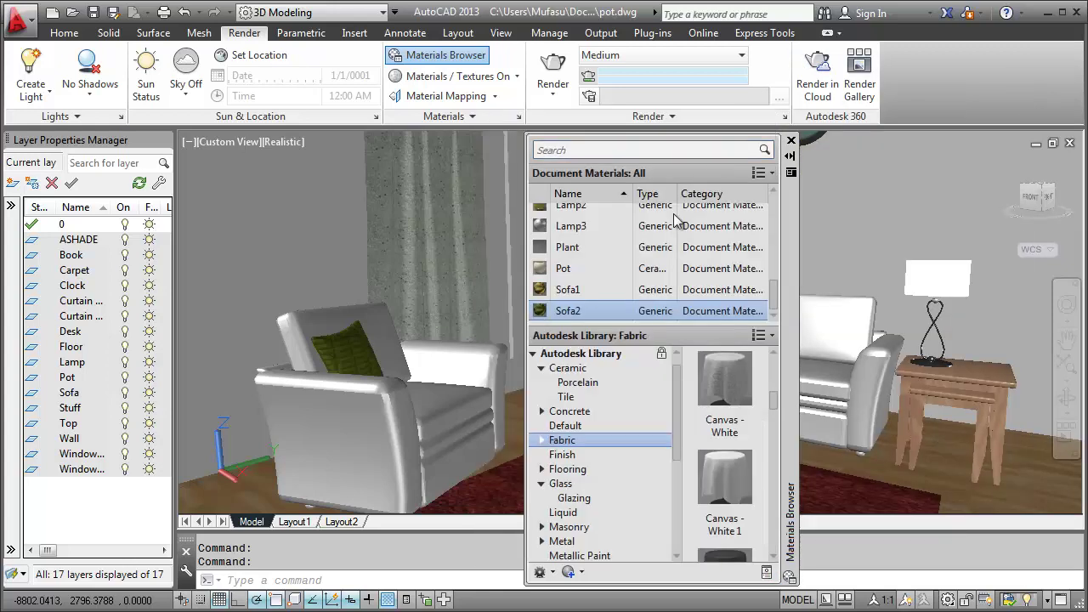
Run Material Mapping on the armchair cushion and accept the fitted Sofa2 mapping.
left_click(444, 95)
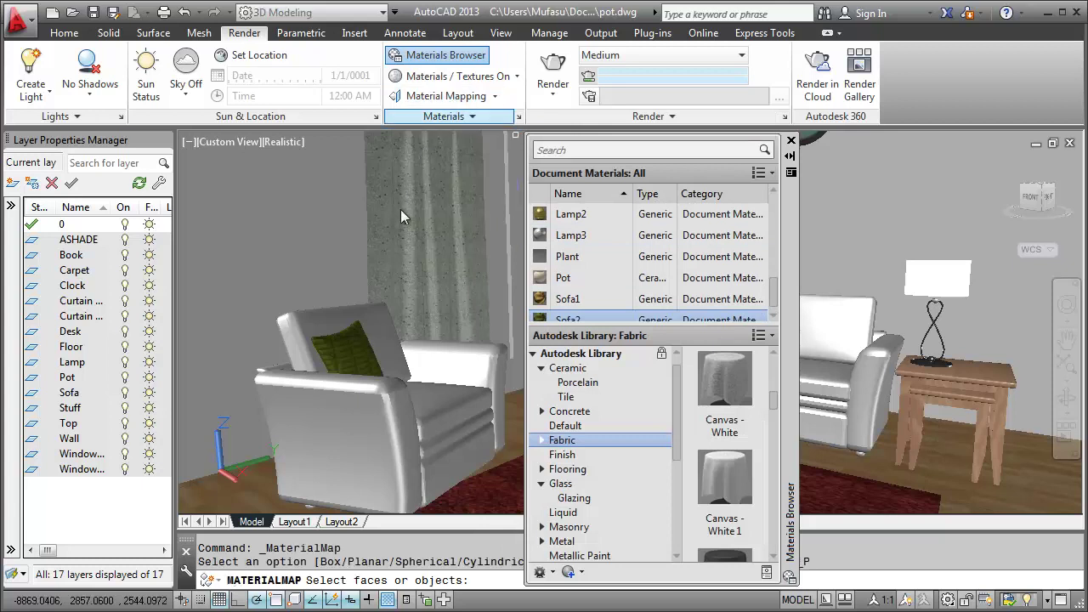
left_click(347, 347)
key("Return")
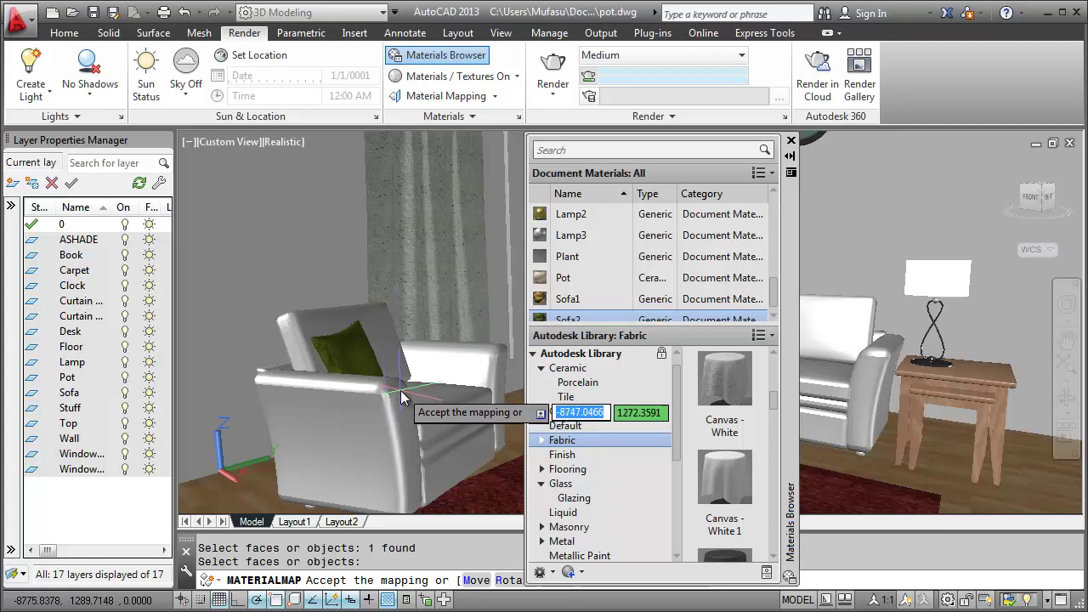
key("Return")
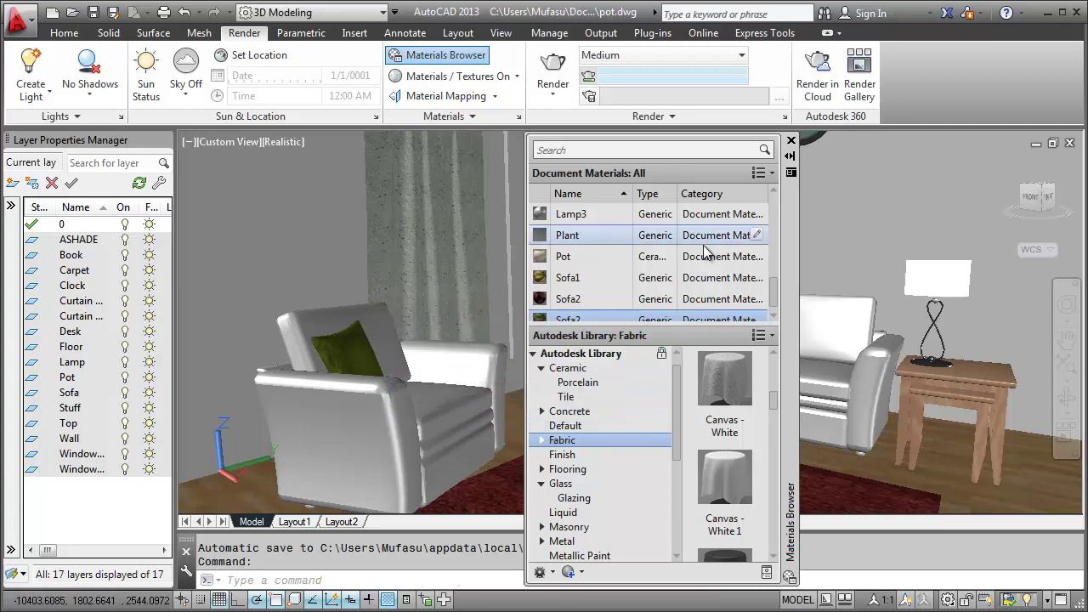
scroll(767, 262, "down", 1)
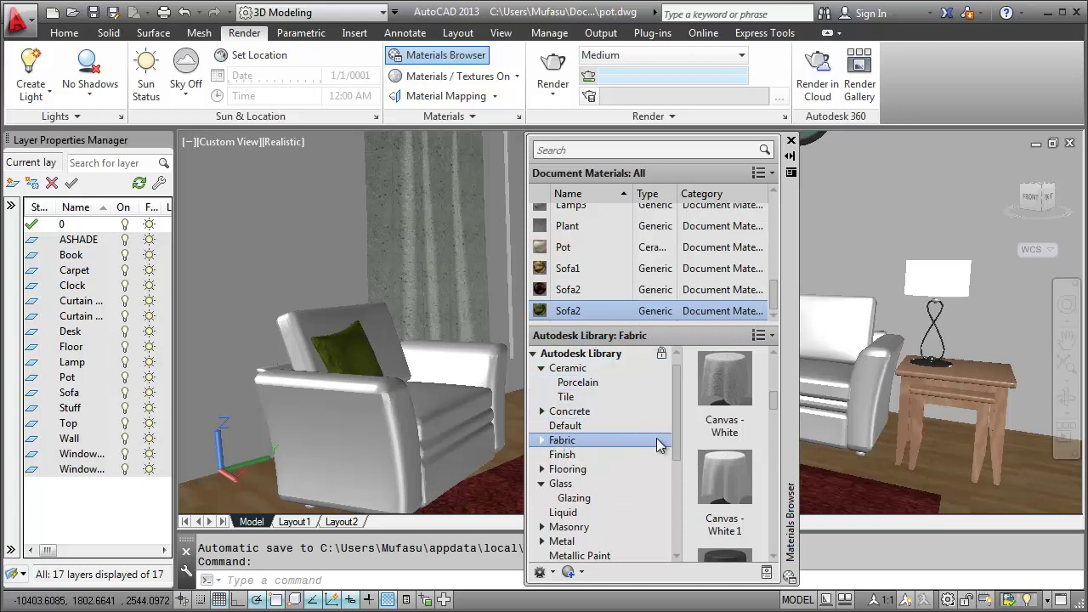
mouse_move(724, 380)
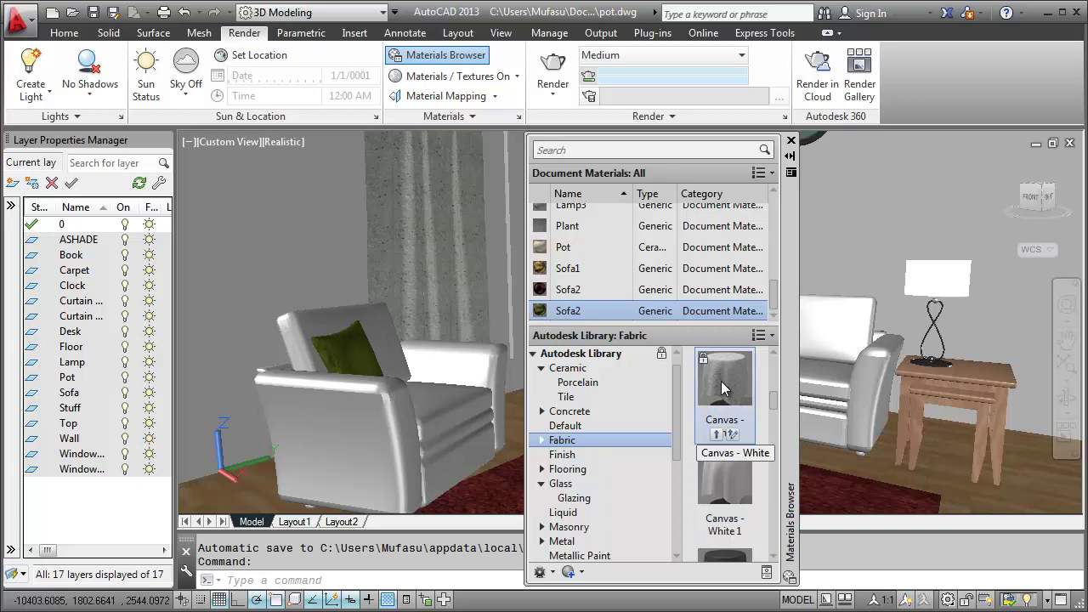
Apply the Canvas - White fabric material to the armchair.
left_click_drag(722, 389, 353, 417)
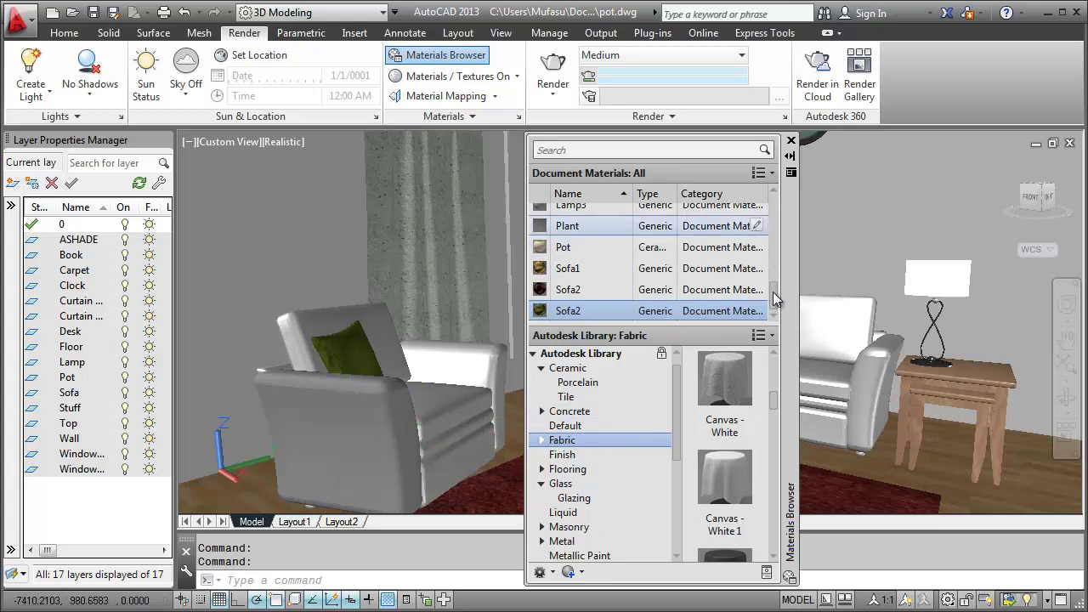
left_click_drag(774, 298, 774, 238)
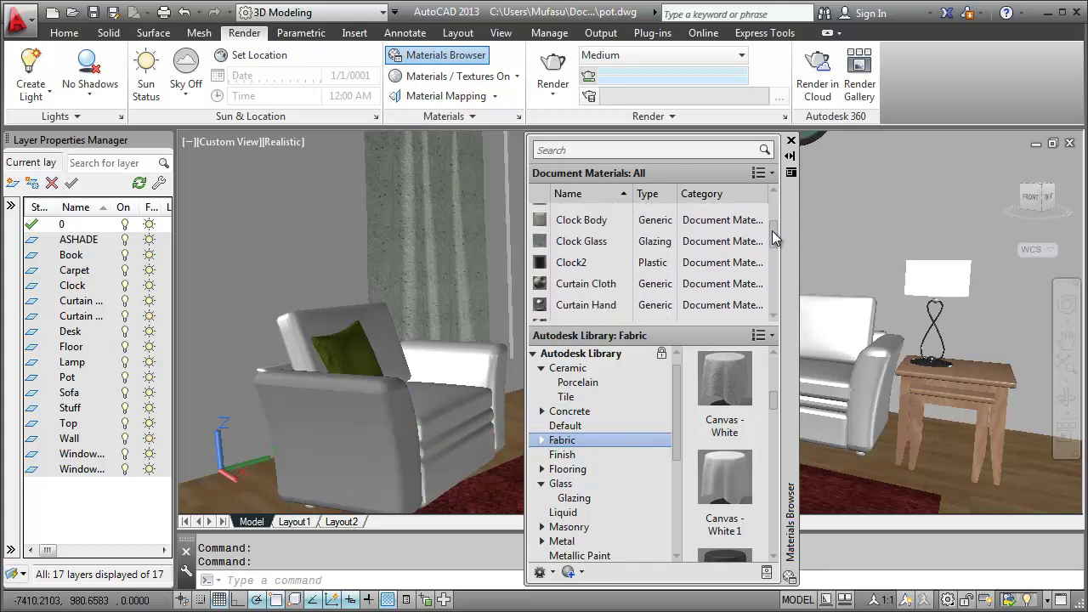
left_click_drag(774, 238, 774, 211)
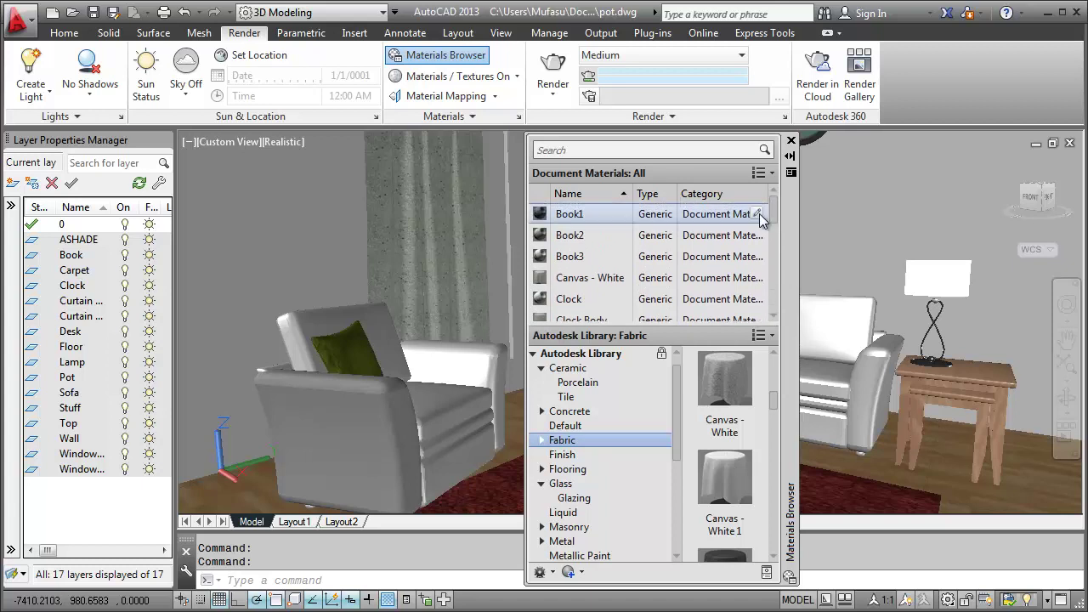
Rename the Canvas - White material to Sofa3 and open it for editing.
right_click(612, 276)
left_click(641, 364)
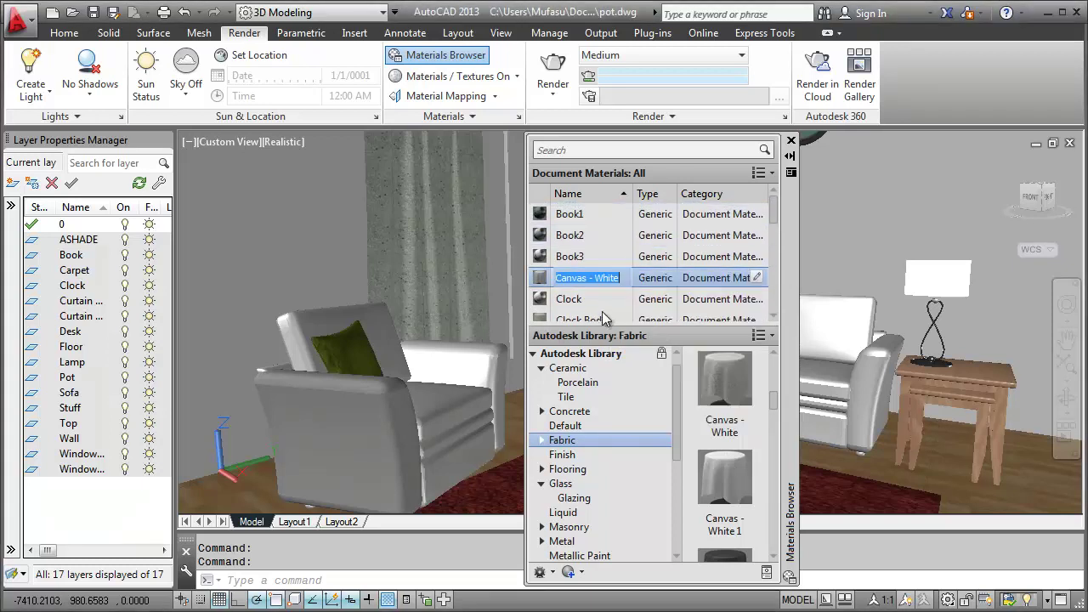
type("Sofa3")
left_click(593, 256)
left_click_drag(773, 217, 775, 283)
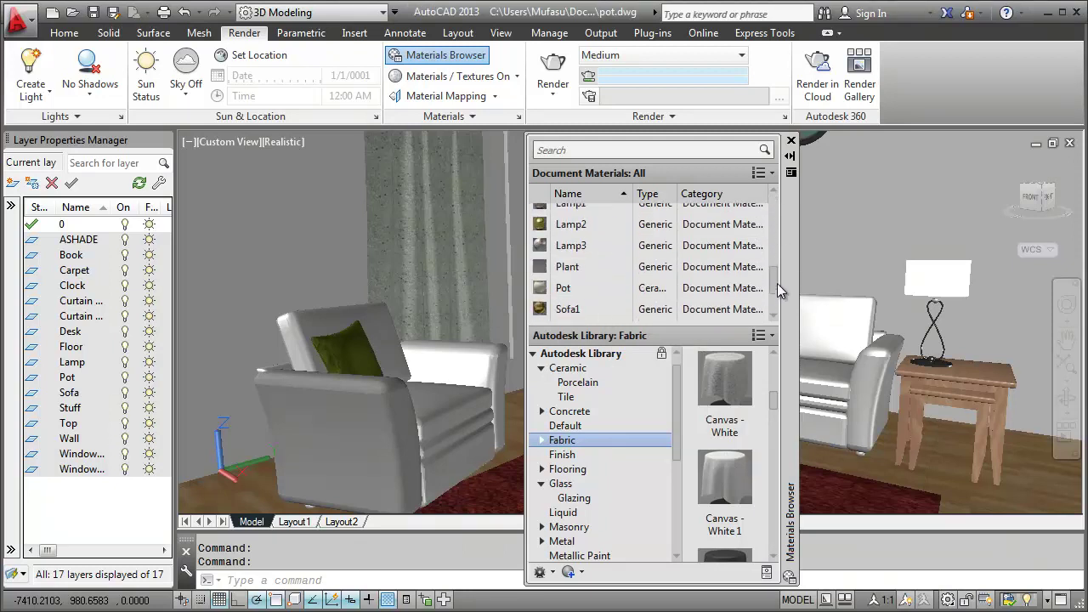
double_click(595, 311)
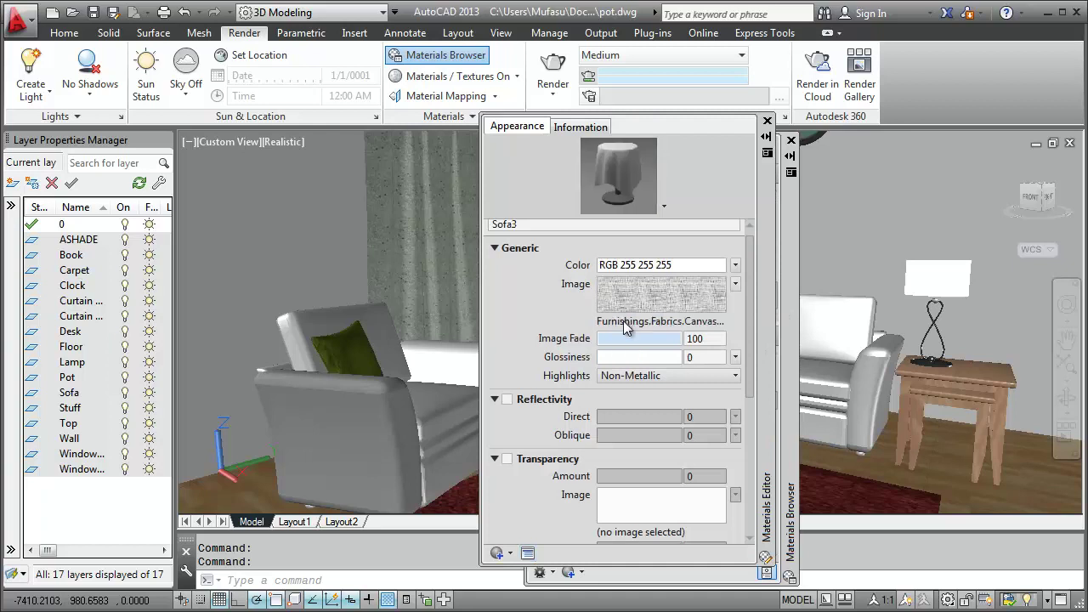
Scale Sofa3's canvas colour texture to a 500 × 500 sample size.
left_click_drag(750, 387, 744, 371)
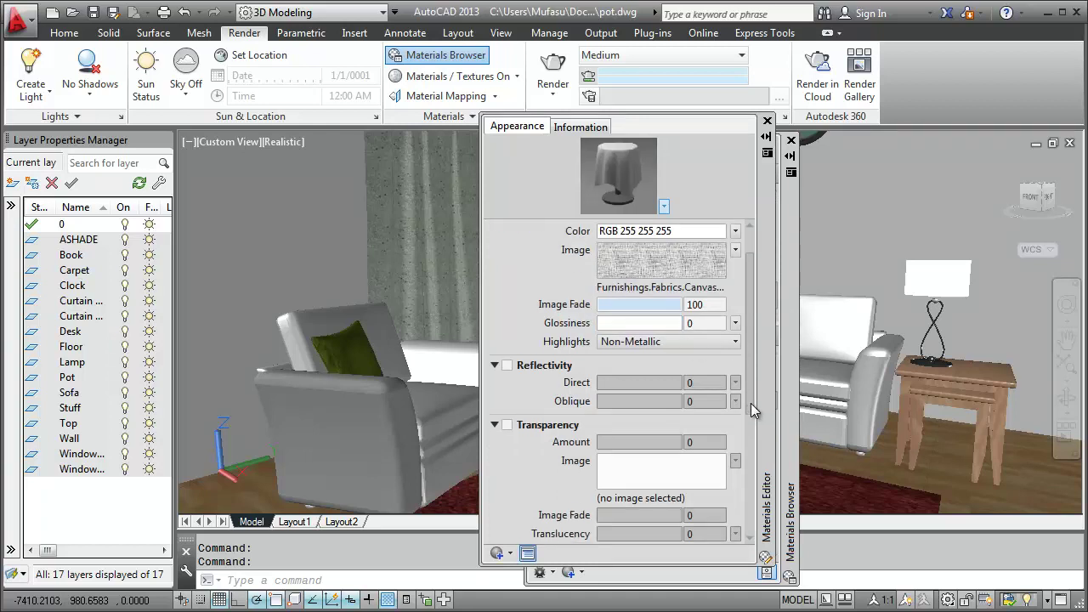
left_click(735, 292)
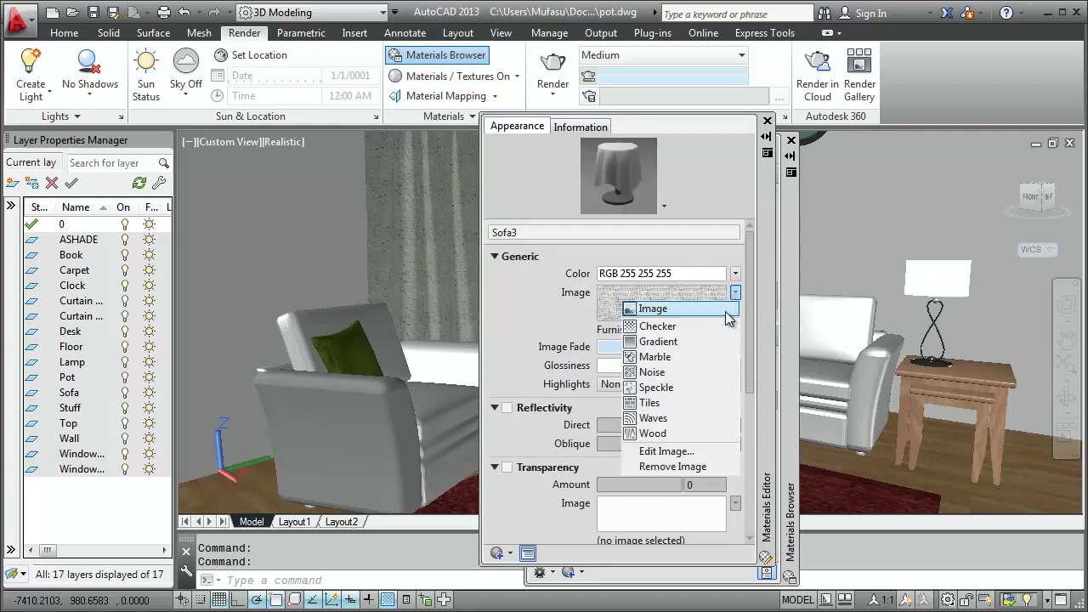
left_click(692, 452)
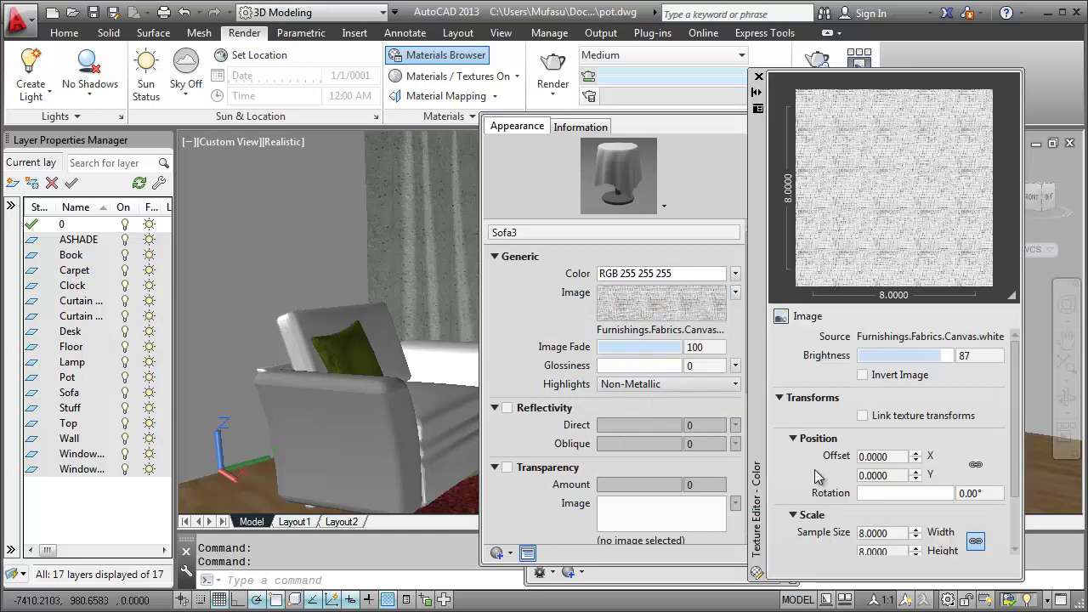
double_click(881, 533)
type("500")
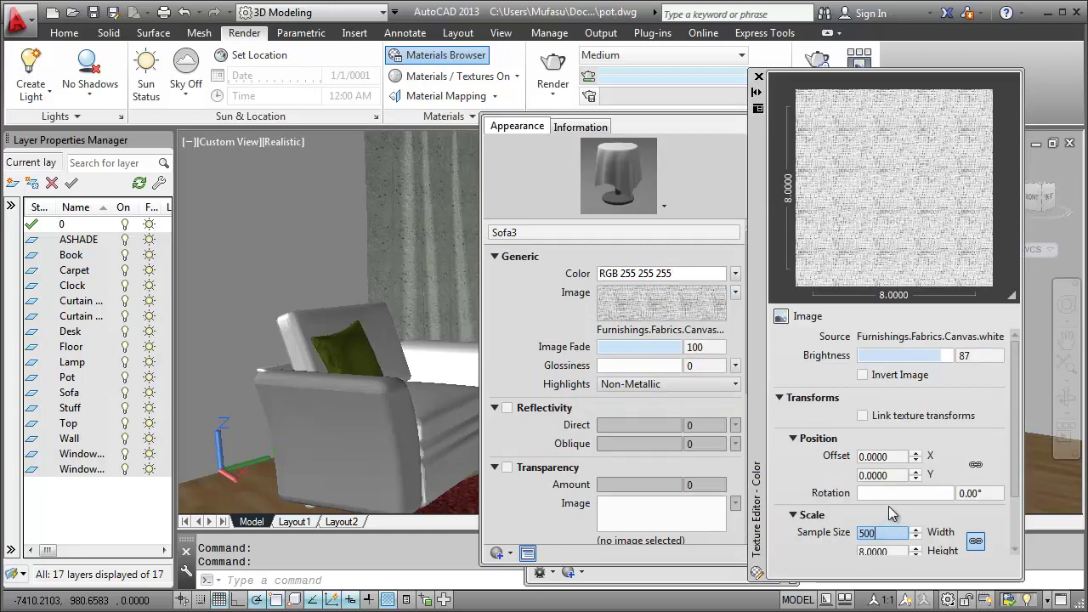
key("Return")
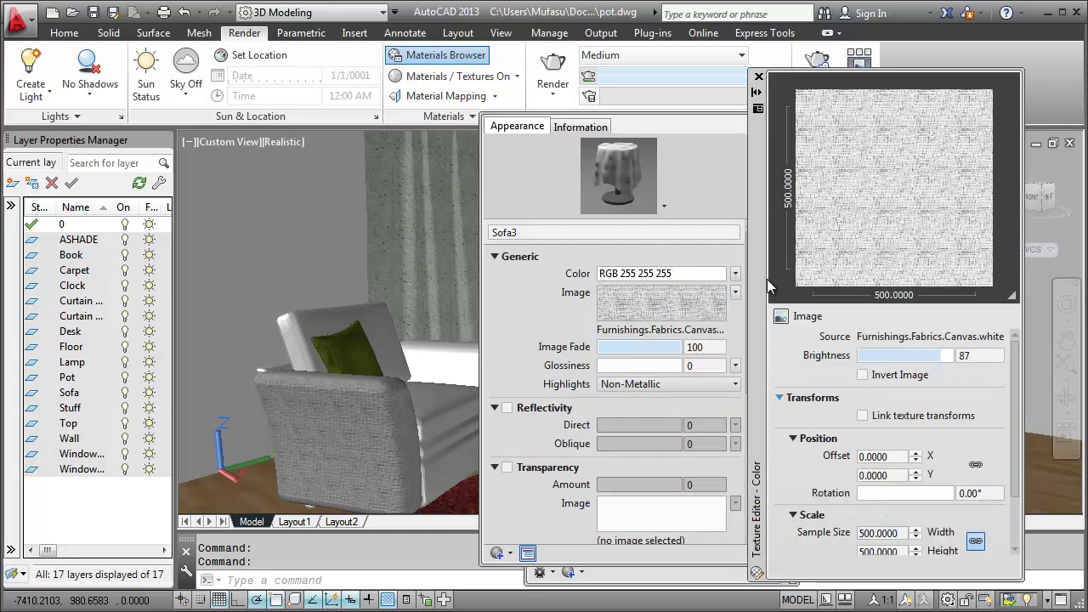
left_click(759, 77)
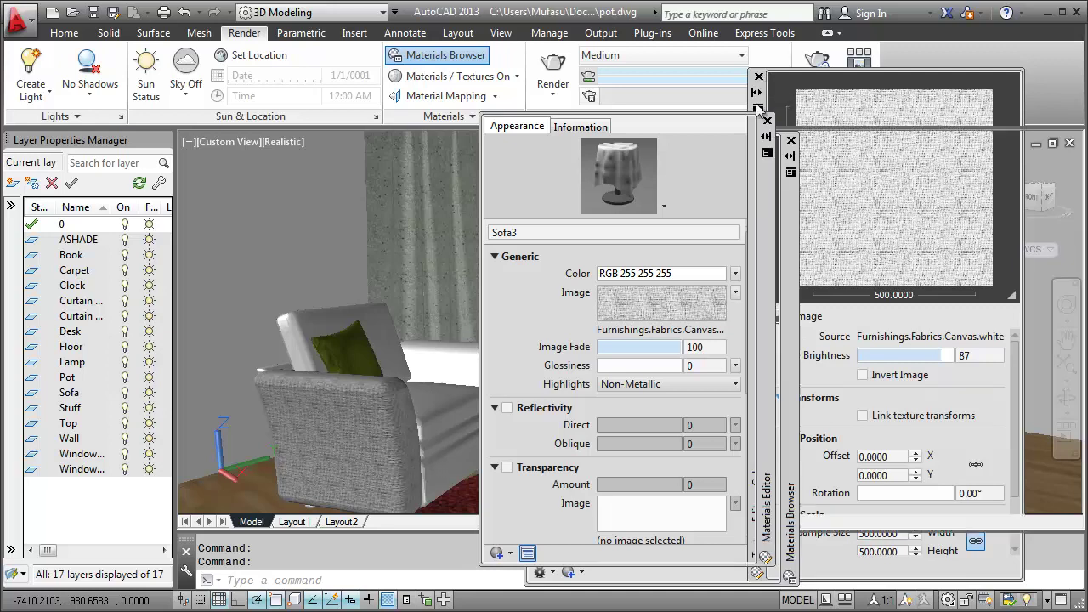
left_click_drag(748, 264, 741, 407)
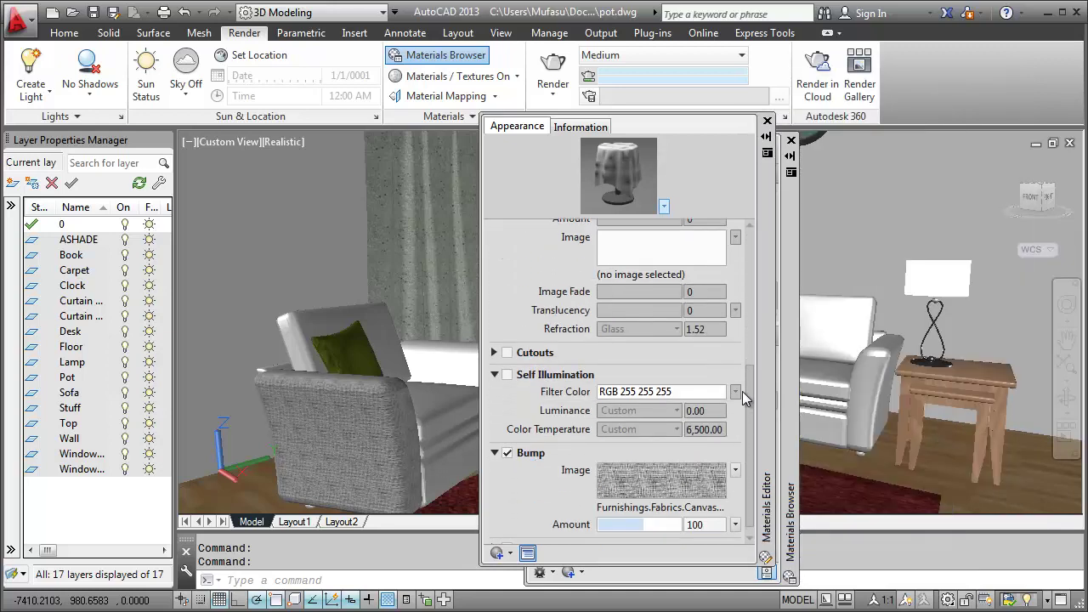
Set the Sofa3 bump texture sample size to 600.
left_click(734, 461)
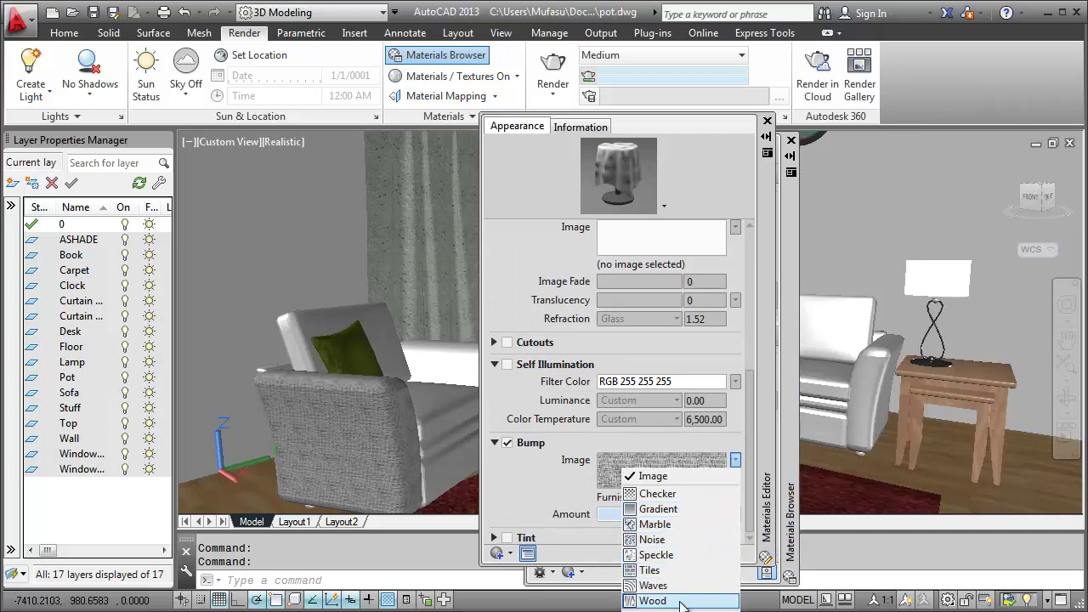
left_click(653, 476)
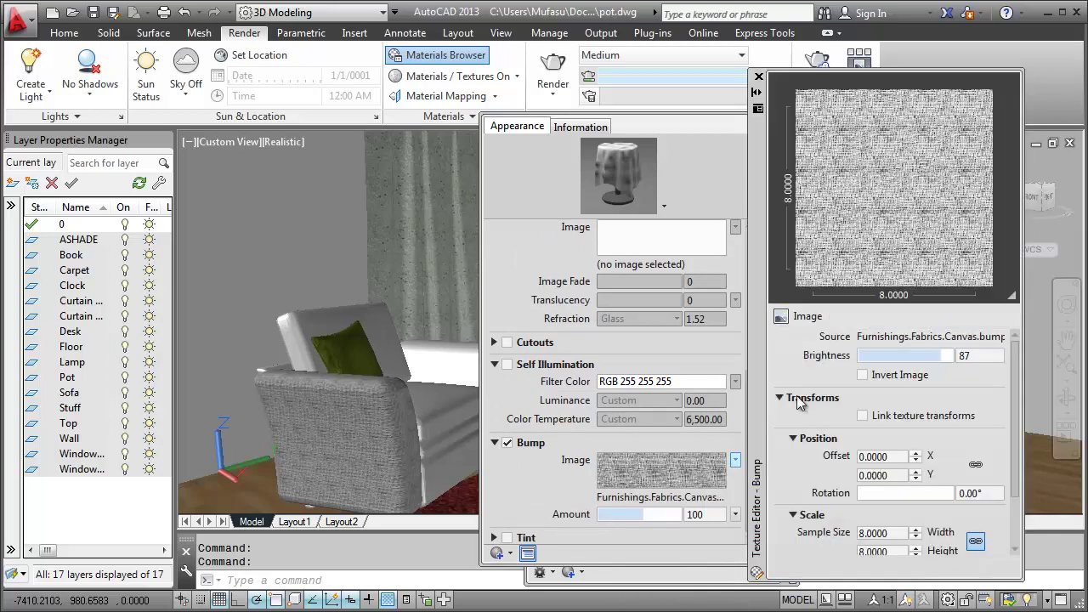
double_click(884, 524)
type("5")
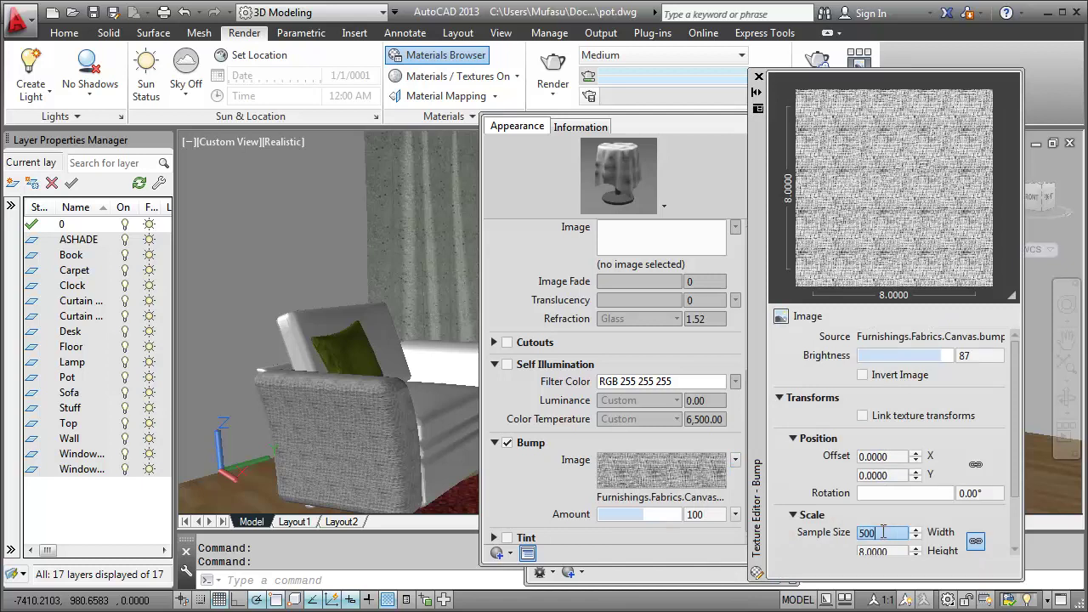
left_click(951, 434)
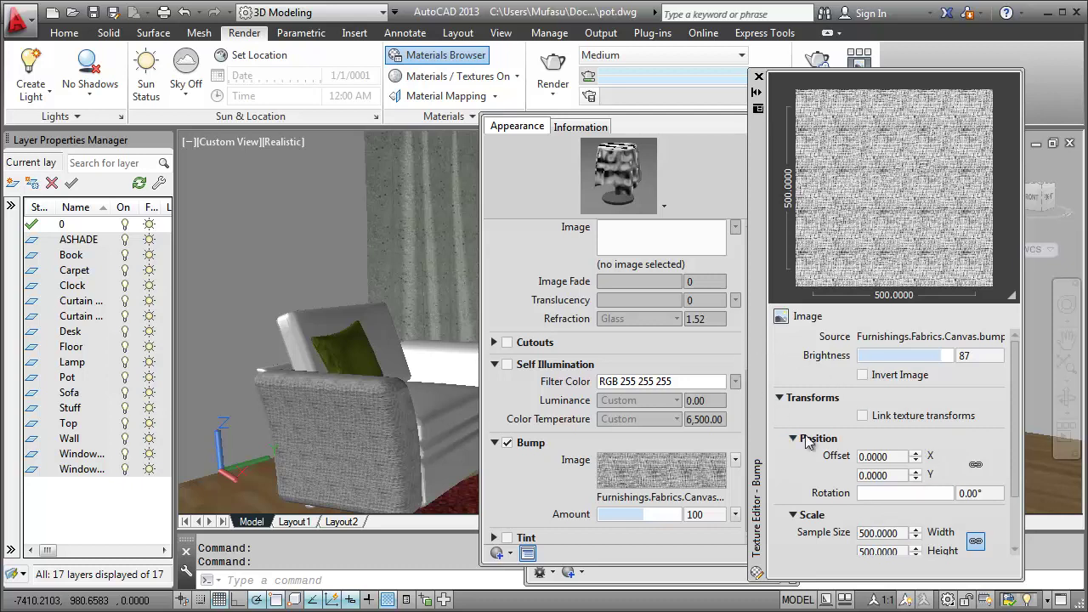
double_click(878, 529)
type("600")
key("Return")
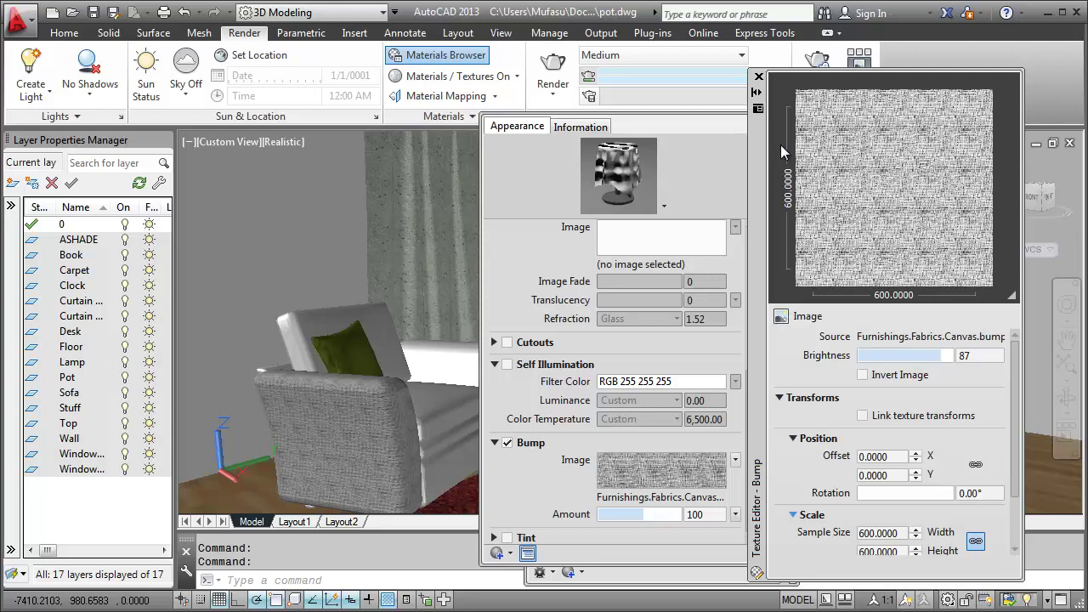
left_click(759, 78)
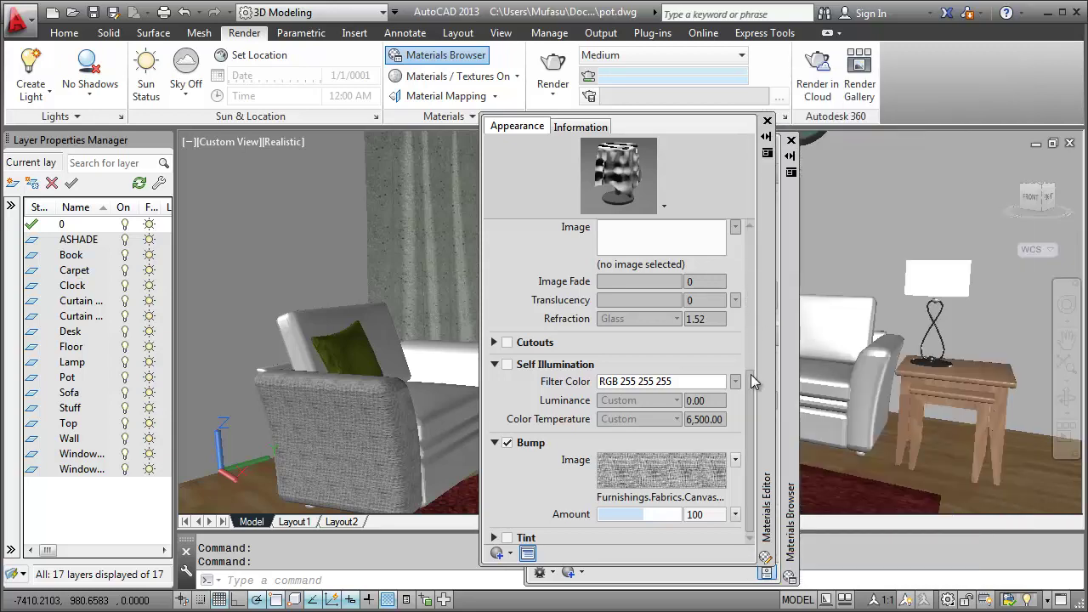
Set the Sofa3 colour texture sample size to 600.
left_click_drag(750, 382, 747, 241)
left_click(662, 303)
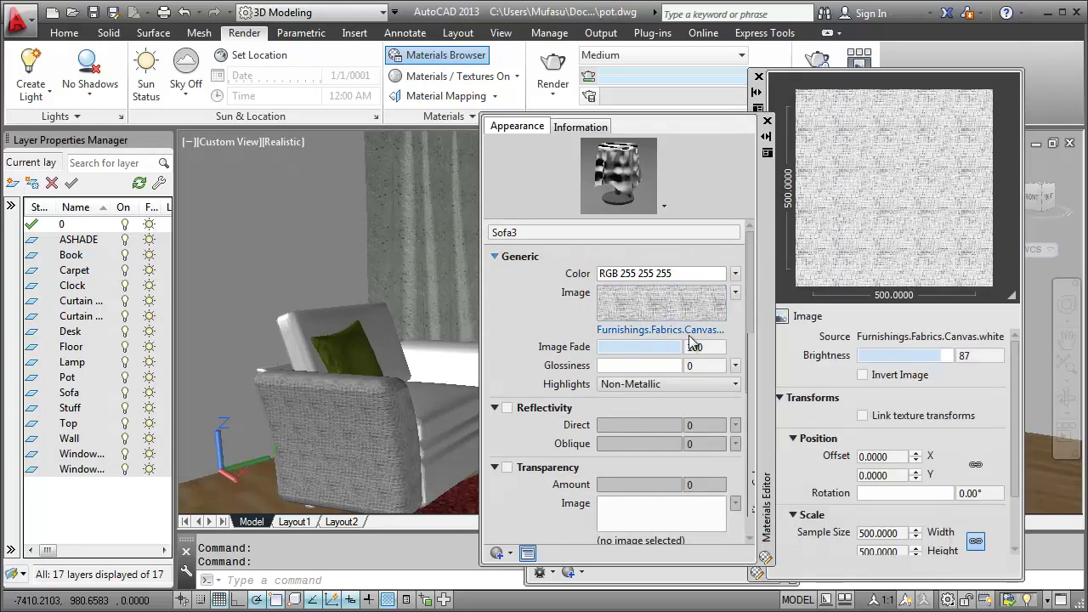
double_click(884, 533)
type("600")
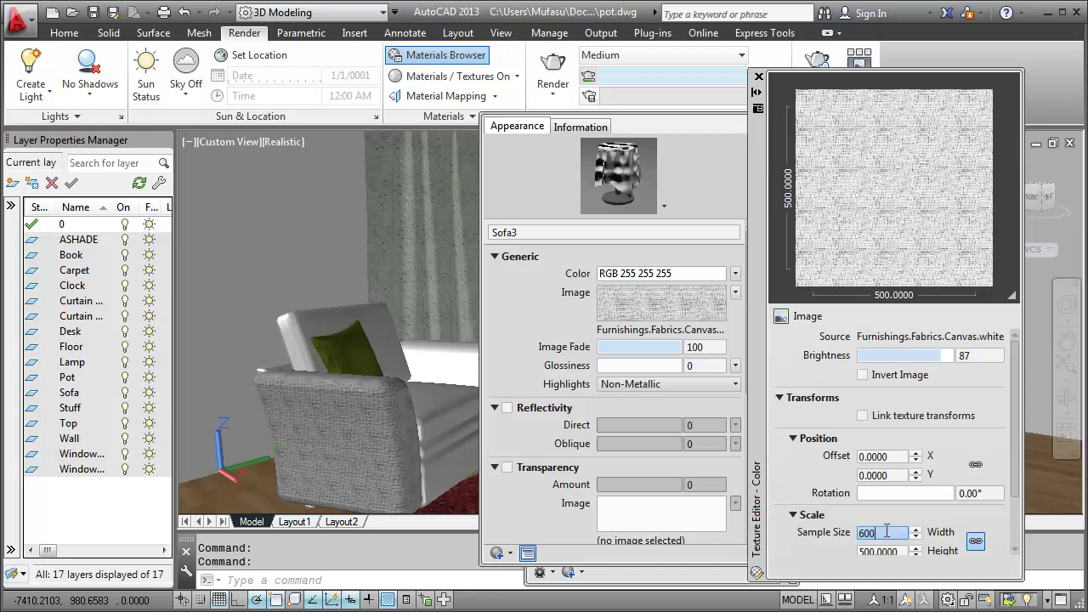
key("Return")
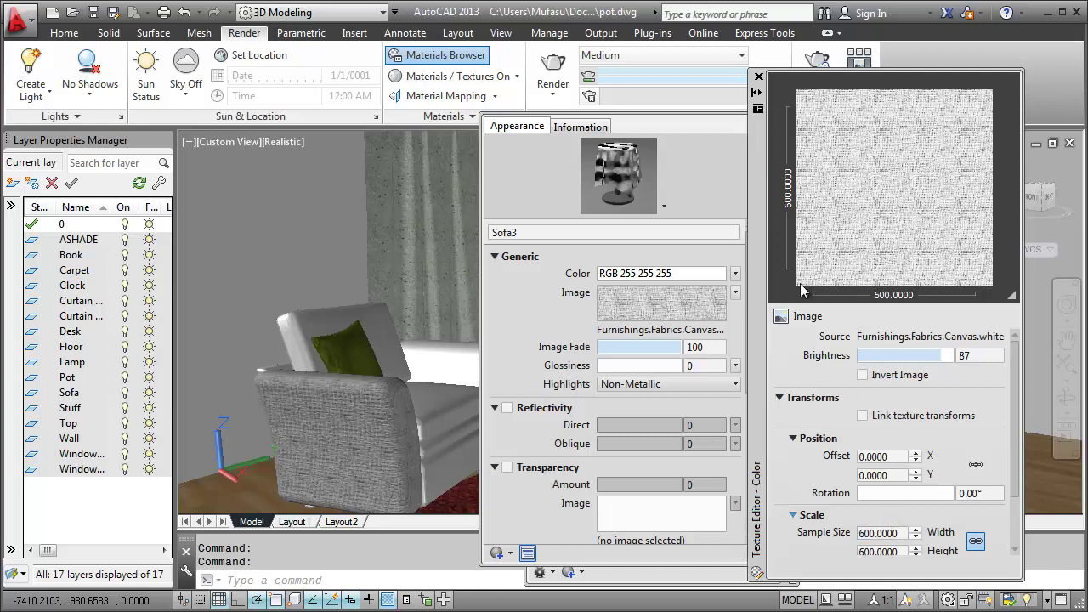
left_click(759, 78)
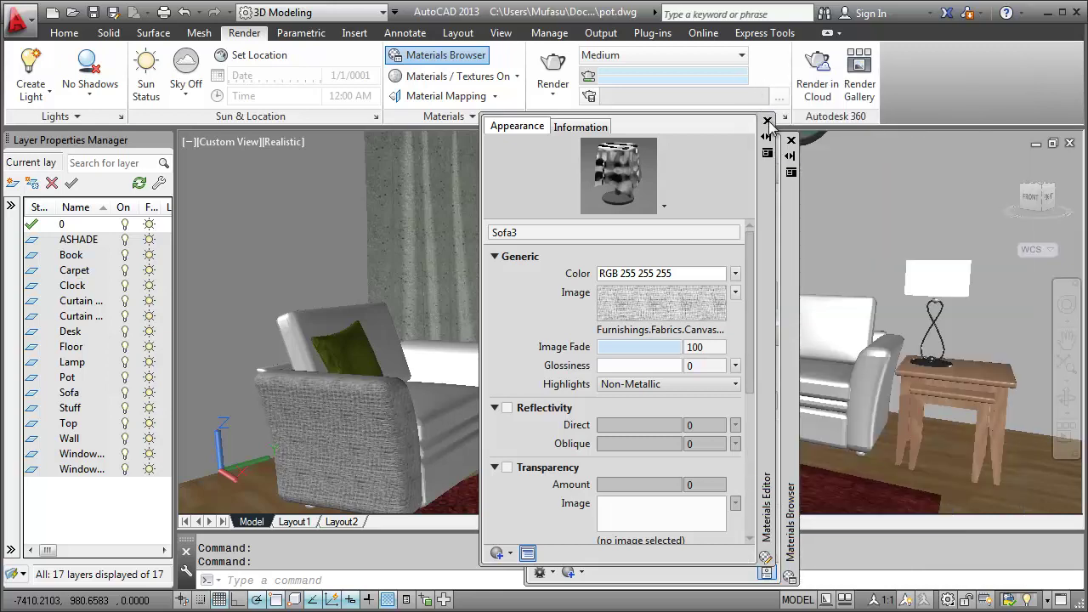
Apply Sofa3 fabric to the armchair's arm, back, side panel and front parts.
left_click(773, 127)
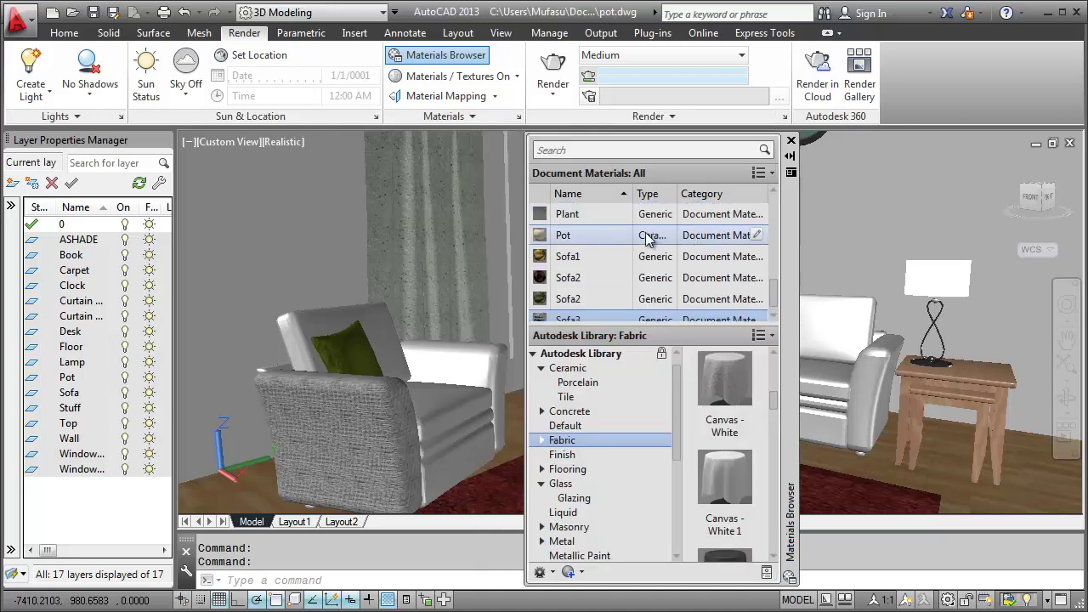
left_click(575, 320)
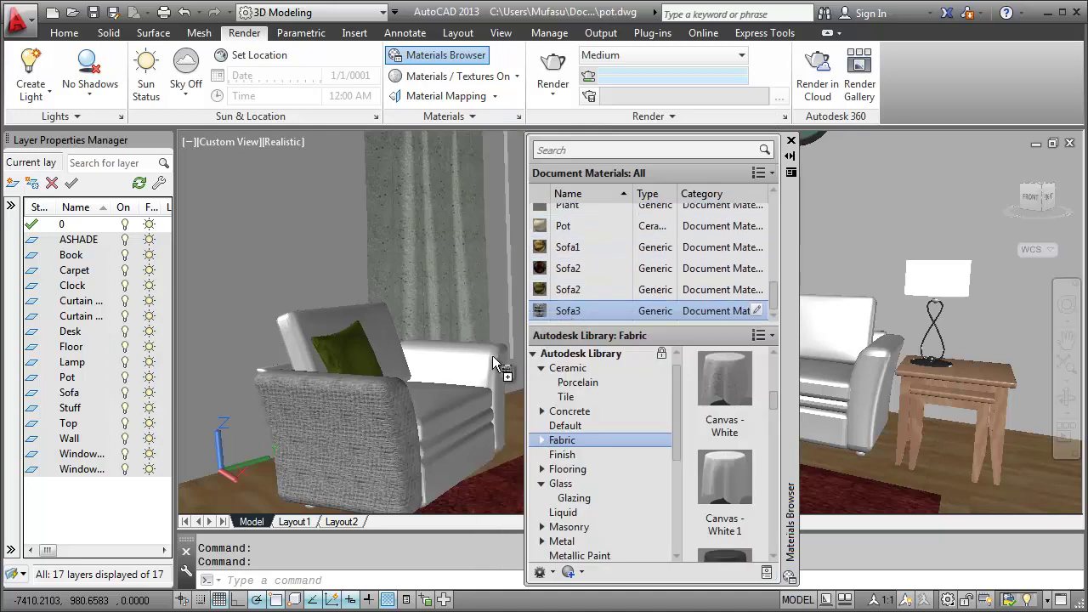
left_click_drag(574, 312, 500, 371)
left_click_drag(580, 313, 390, 333)
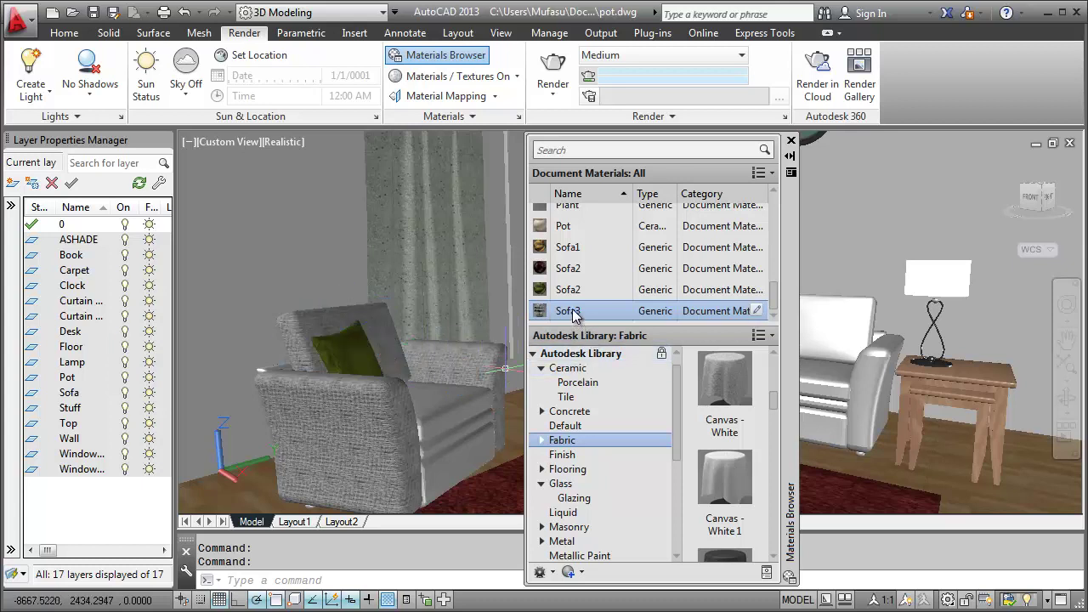
left_click_drag(575, 312, 474, 405)
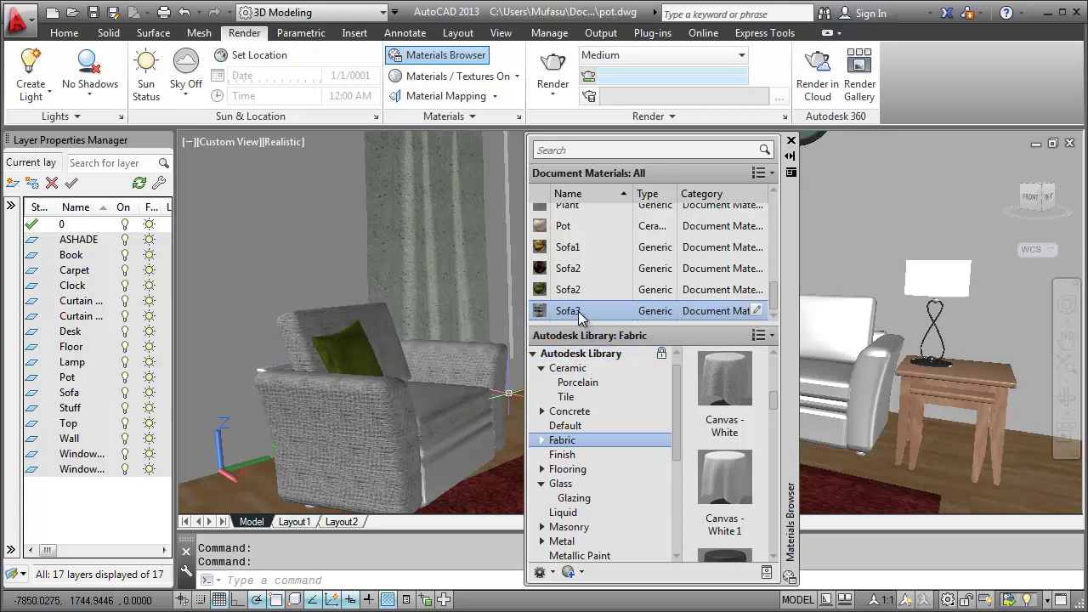
left_click_drag(578, 311, 473, 427)
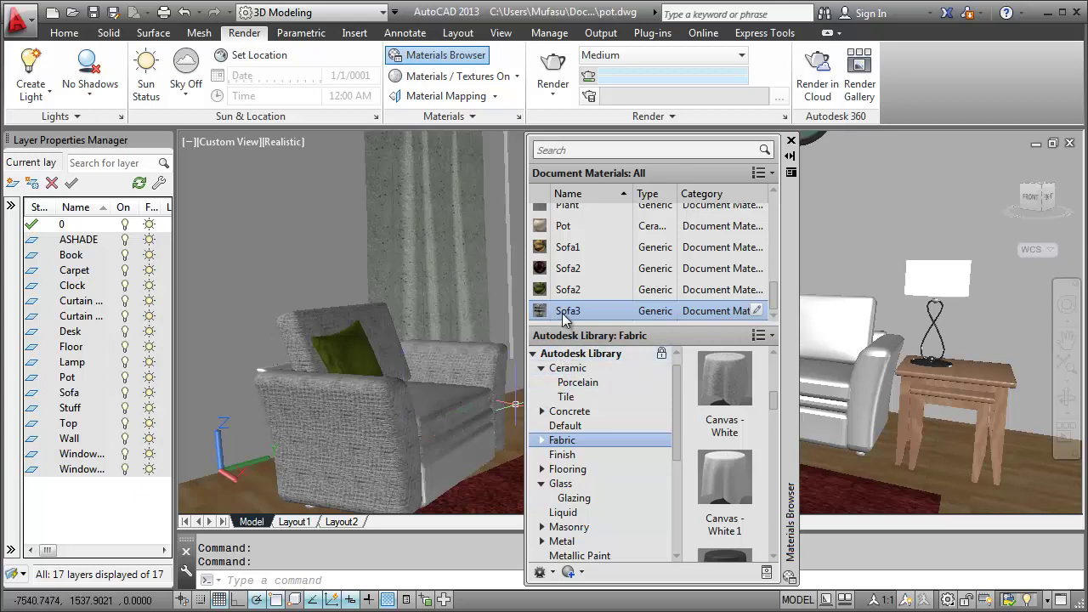
left_click_drag(461, 474, 461, 473)
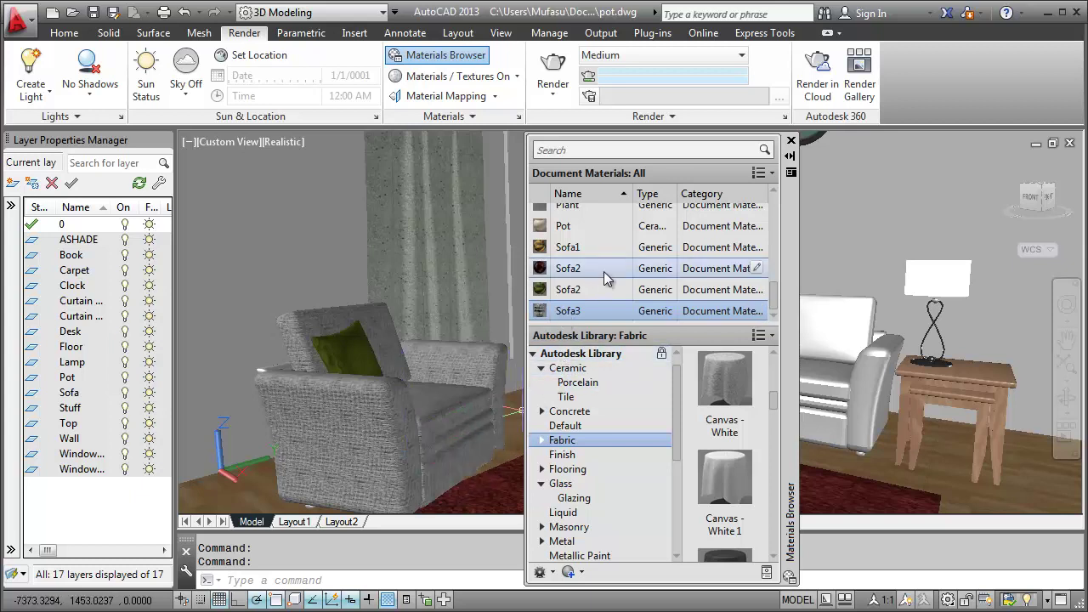
Apply Sofa3 fabric to the sofa's arm, back cushions, body and seat cushion.
left_click_drag(787, 232, 439, 229)
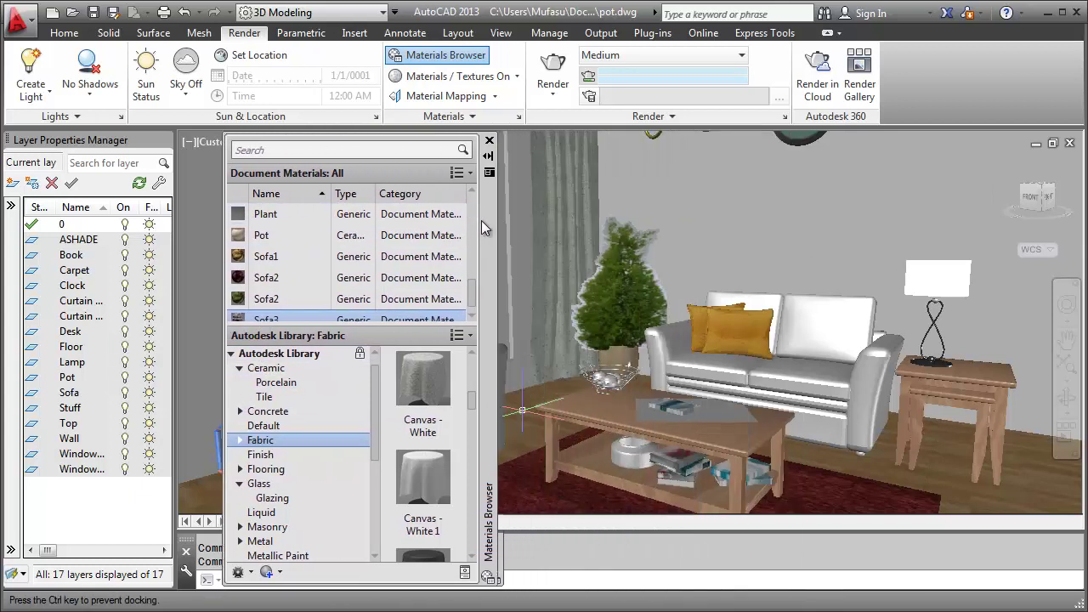
scroll(429, 289, "down", 1)
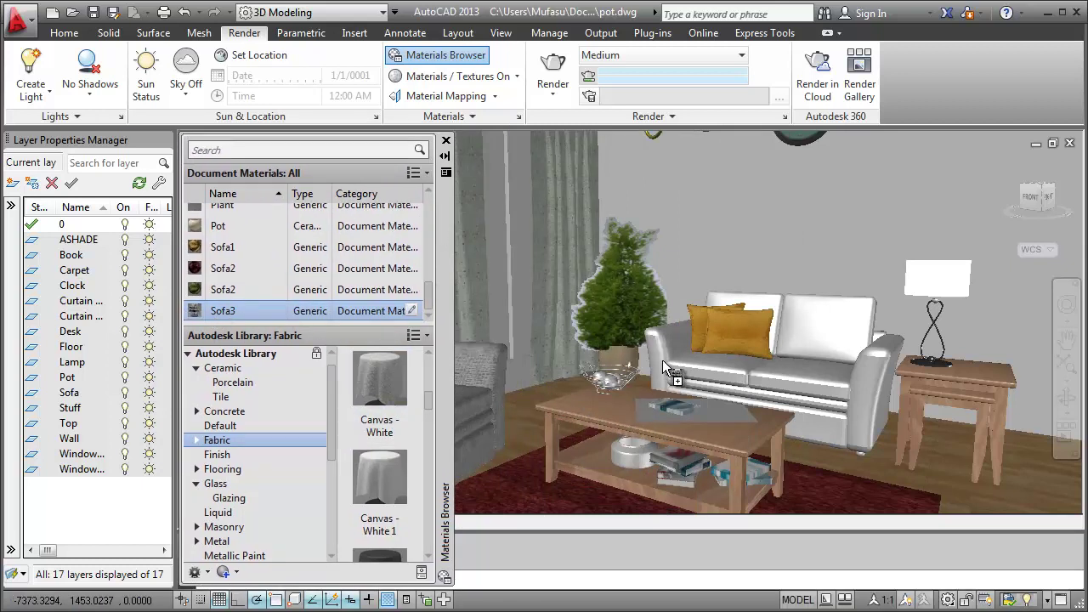
left_click_drag(256, 310, 876, 393)
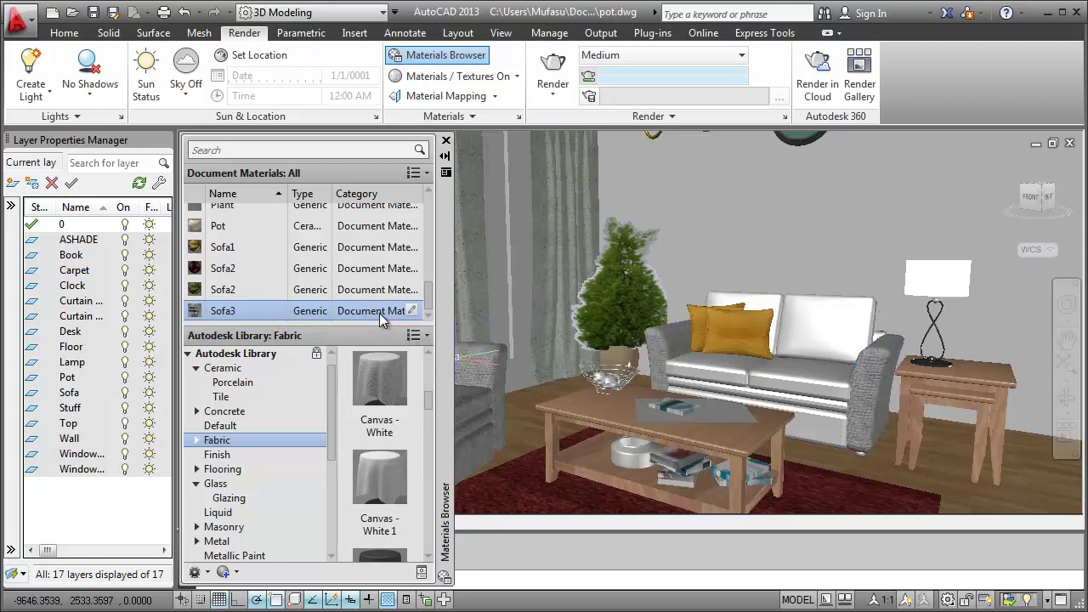
left_click_drag(379, 313, 821, 340)
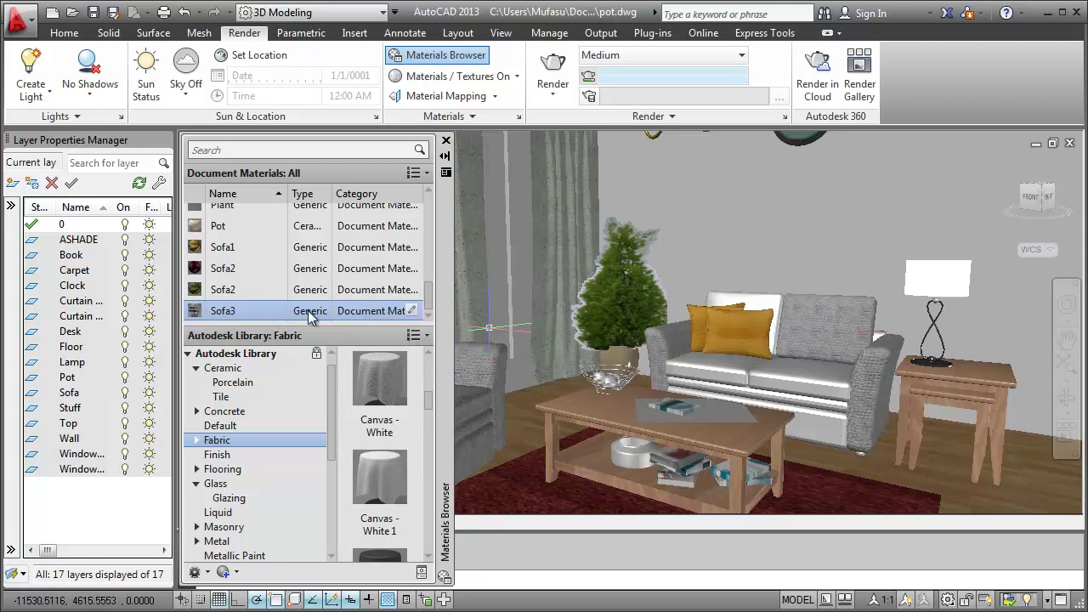
left_click_drag(311, 316, 680, 307)
left_click_drag(772, 299, 767, 299)
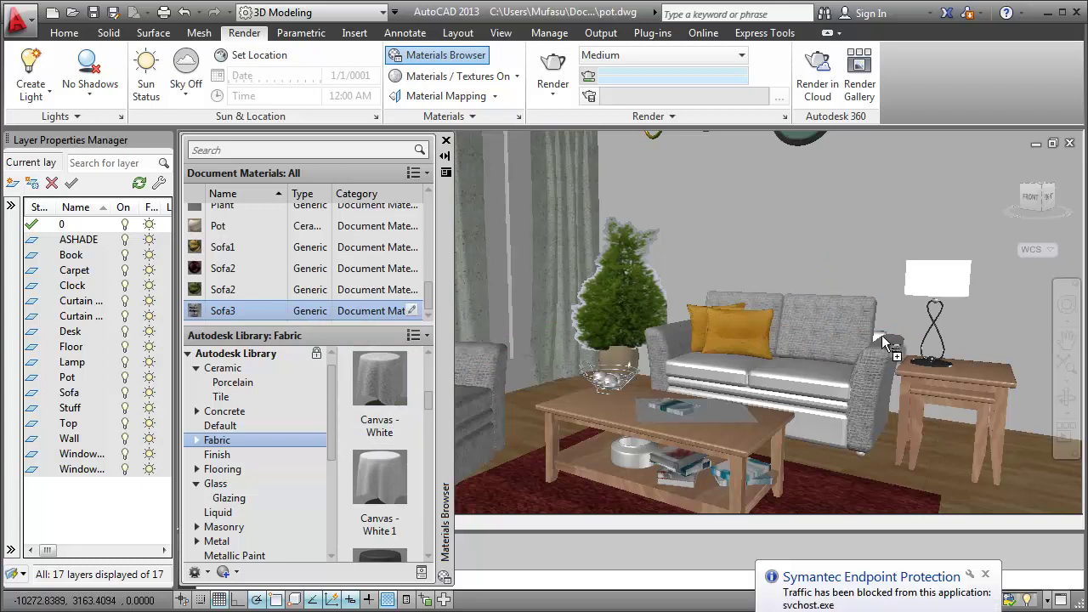
left_click_drag(879, 334, 879, 335)
mouse_move(321, 314)
left_mouse_down()
mouse_move(698, 382)
mouse_move(724, 367)
left_mouse_up()
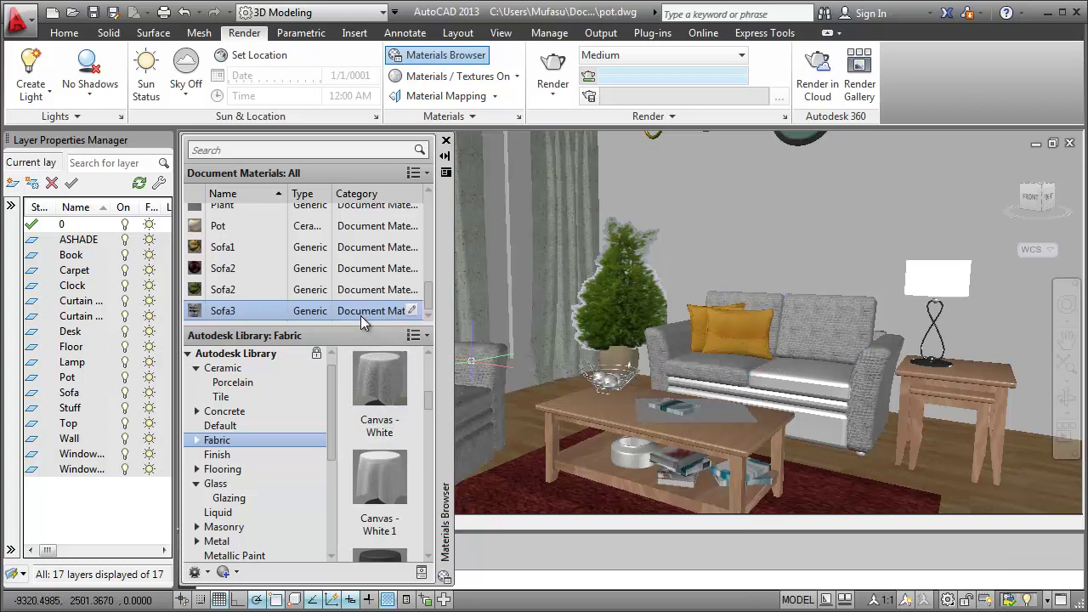
mouse_move(793, 373)
left_mouse_down()
mouse_move(789, 398)
mouse_move(818, 424)
left_mouse_up()
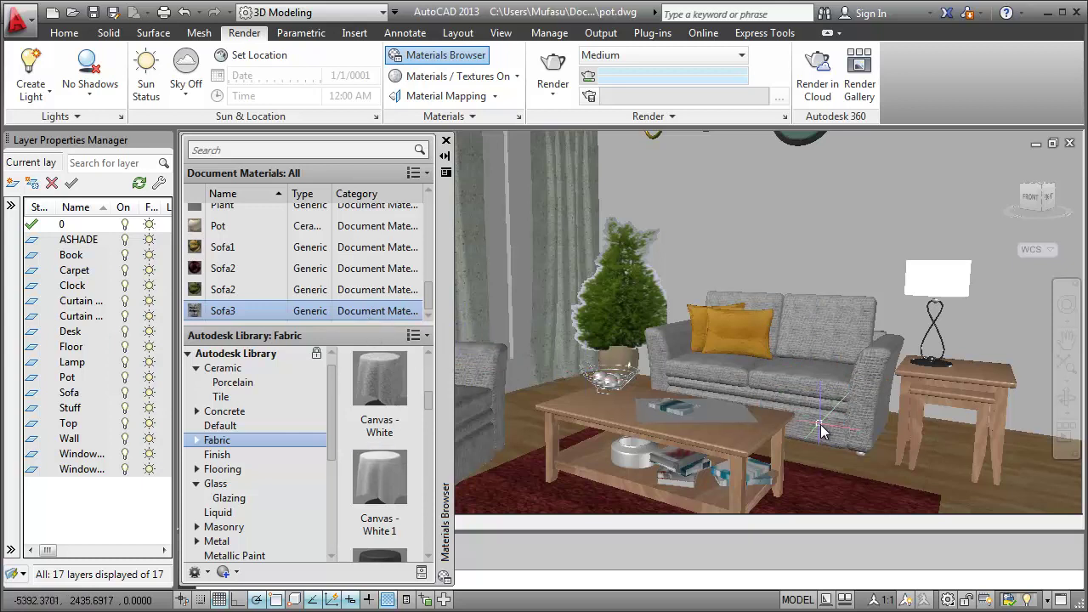
Reposition the Materials Browser palette and then close it.
left_click(446, 141)
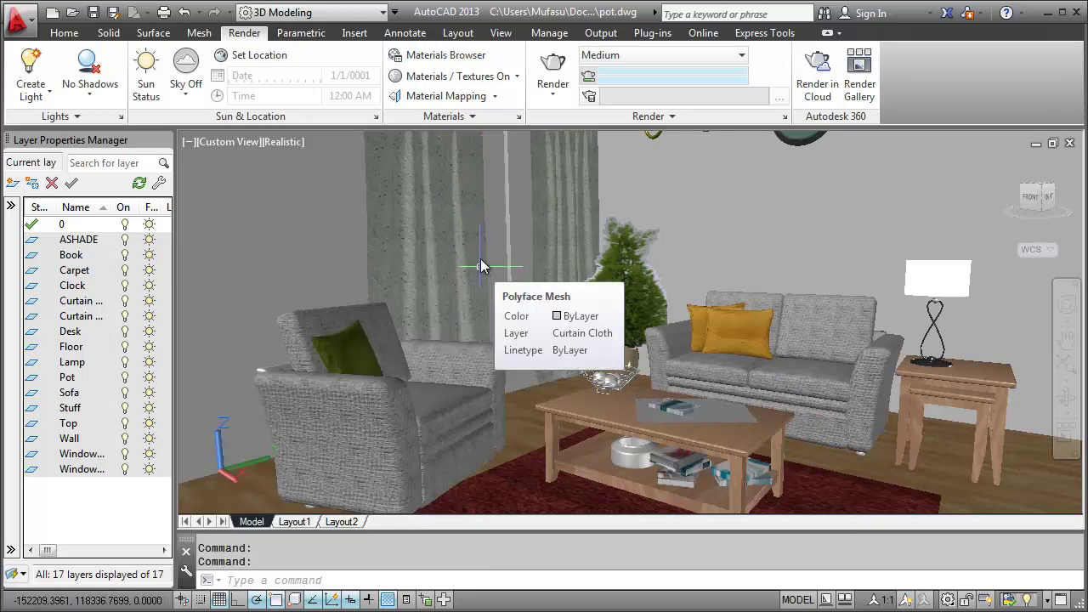
left_click(445, 55)
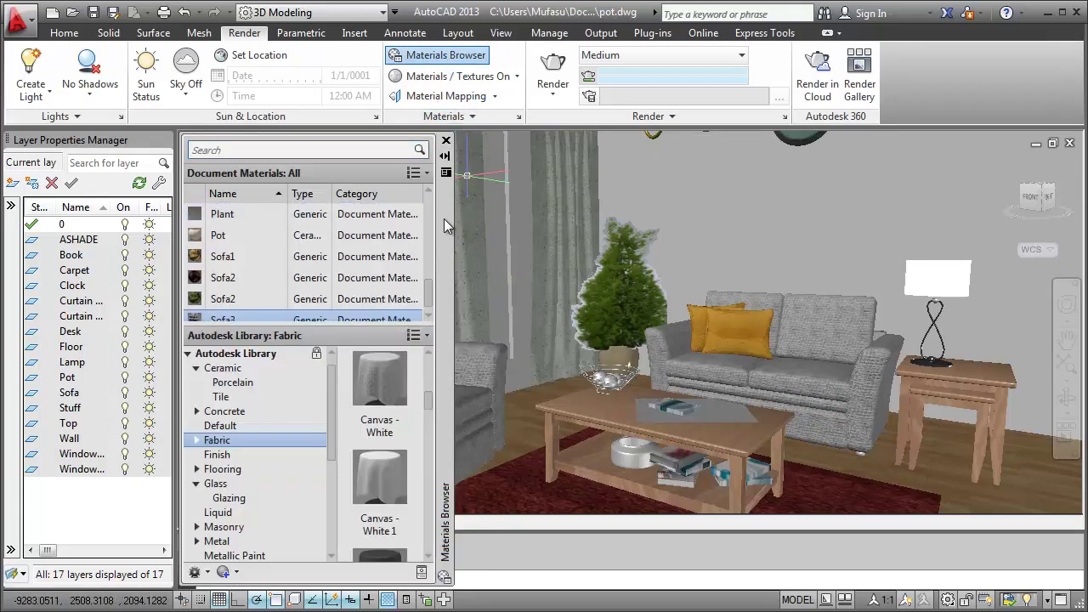
left_click_drag(444, 219, 604, 219)
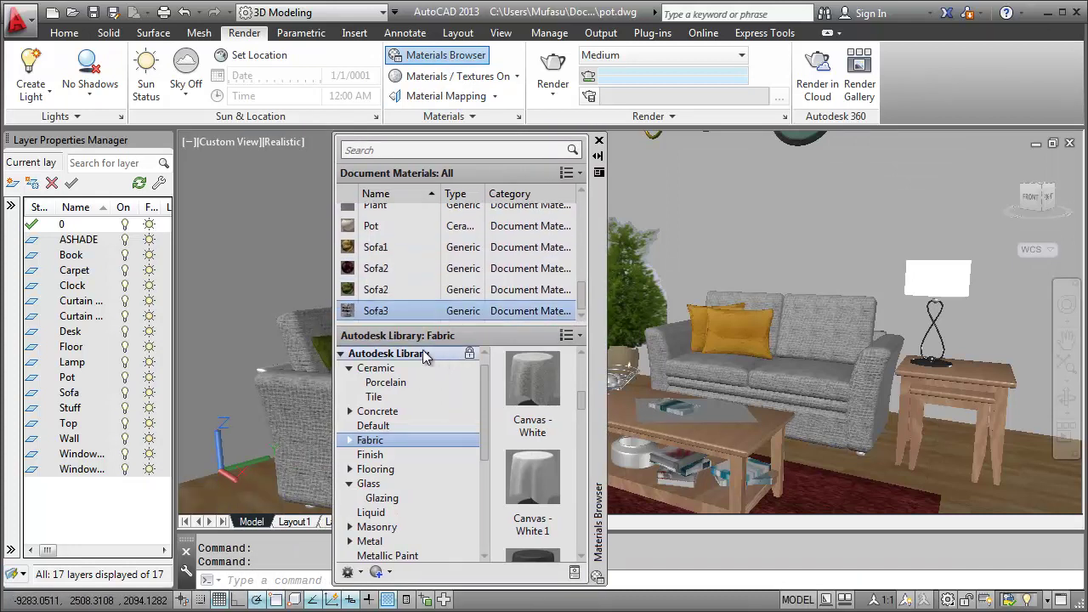
mouse_move(375, 311)
left_mouse_down()
mouse_move(340, 344)
mouse_move(283, 365)
left_mouse_up()
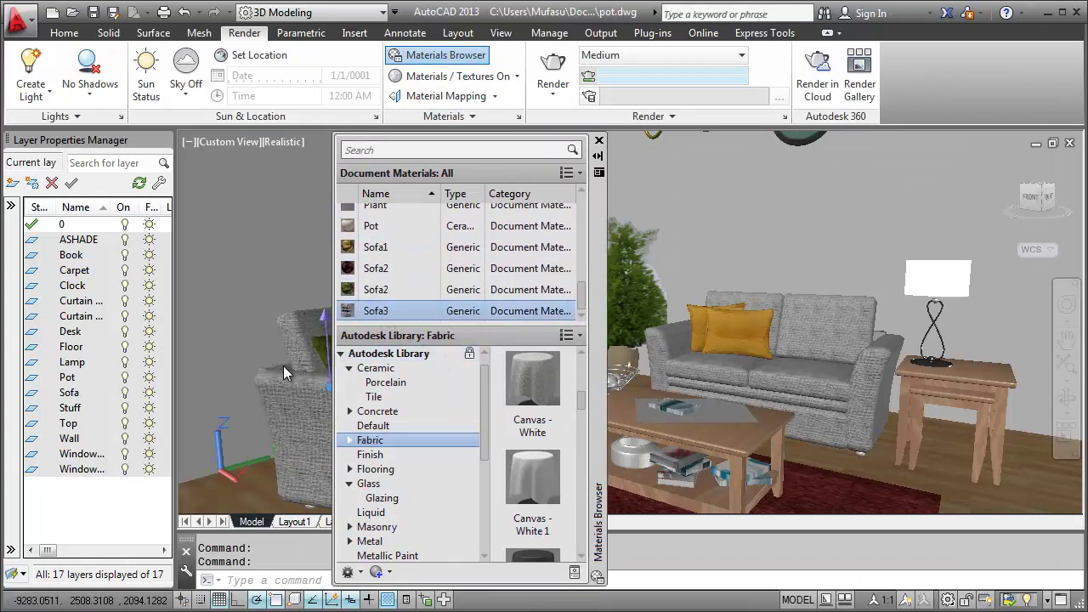
left_click(599, 141)
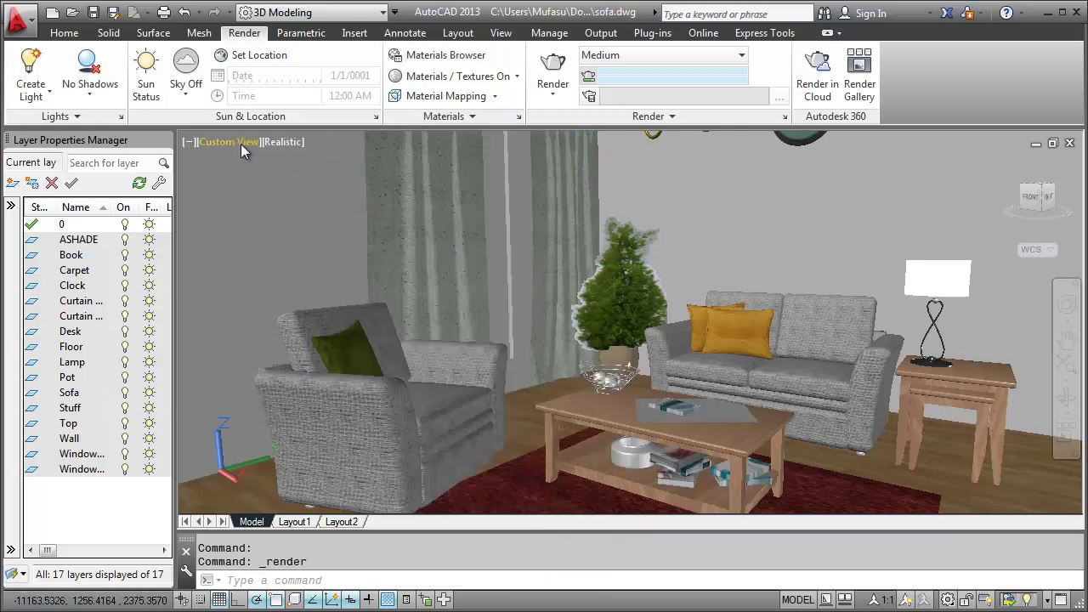
Switch to the Top view with the 2D Wireframe visual style.
left_click(240, 143)
mouse_move(318, 162)
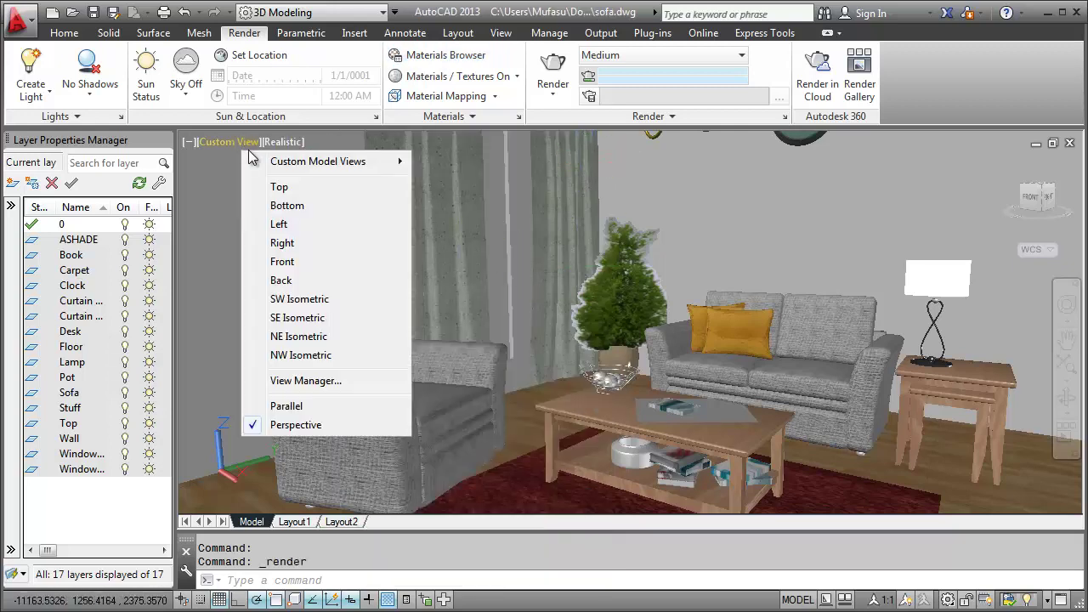
left_click(295, 189)
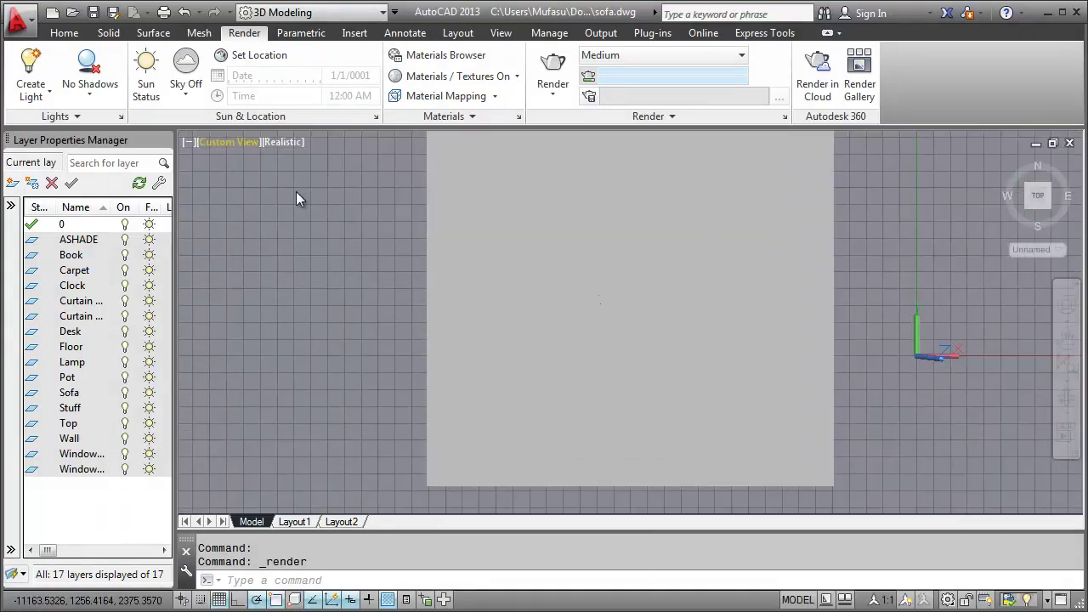
left_click(247, 147)
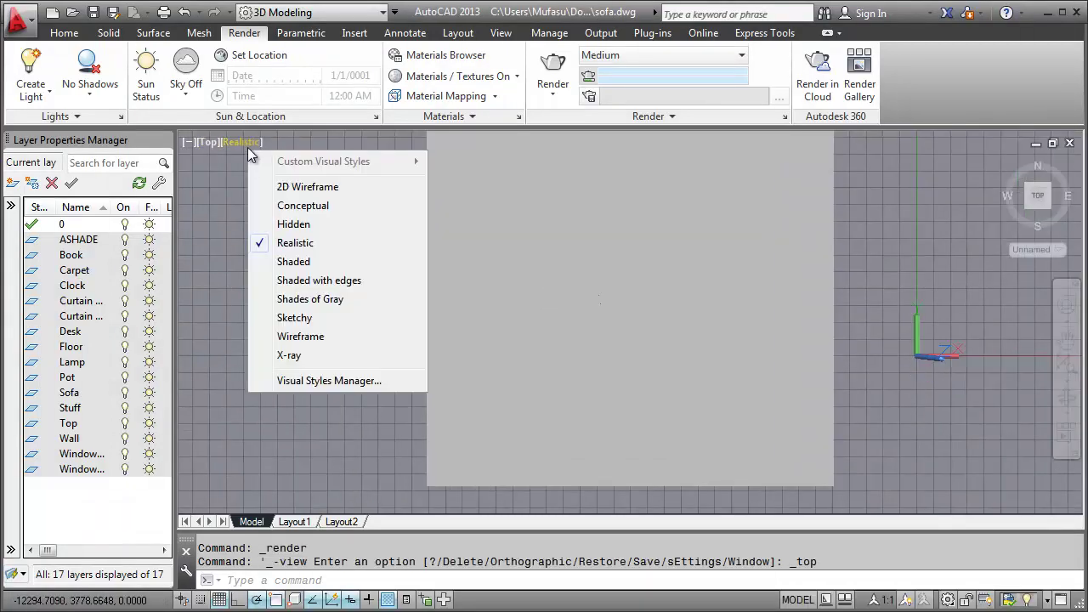
left_click(287, 188)
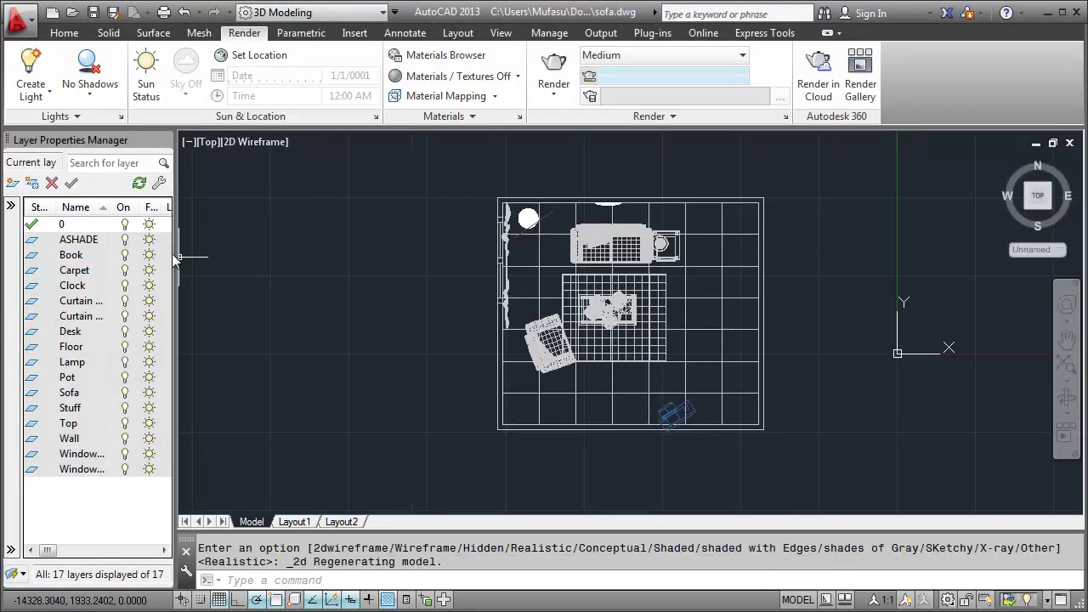
Freeze all layers, thawing only Stuff and keeping Wall, Window and Top frozen.
left_click(150, 241)
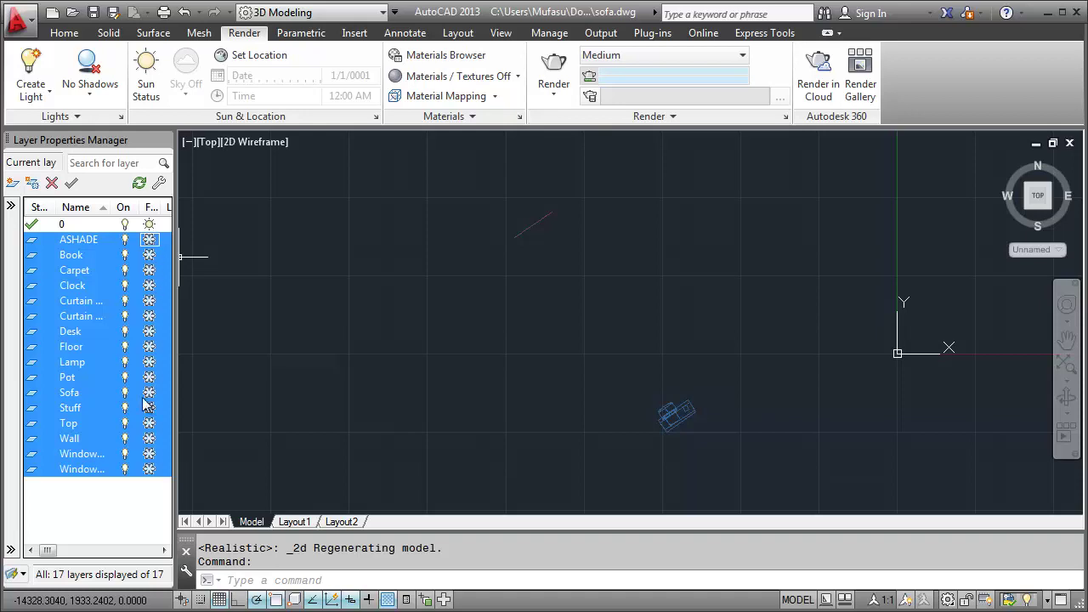
left_click(149, 467)
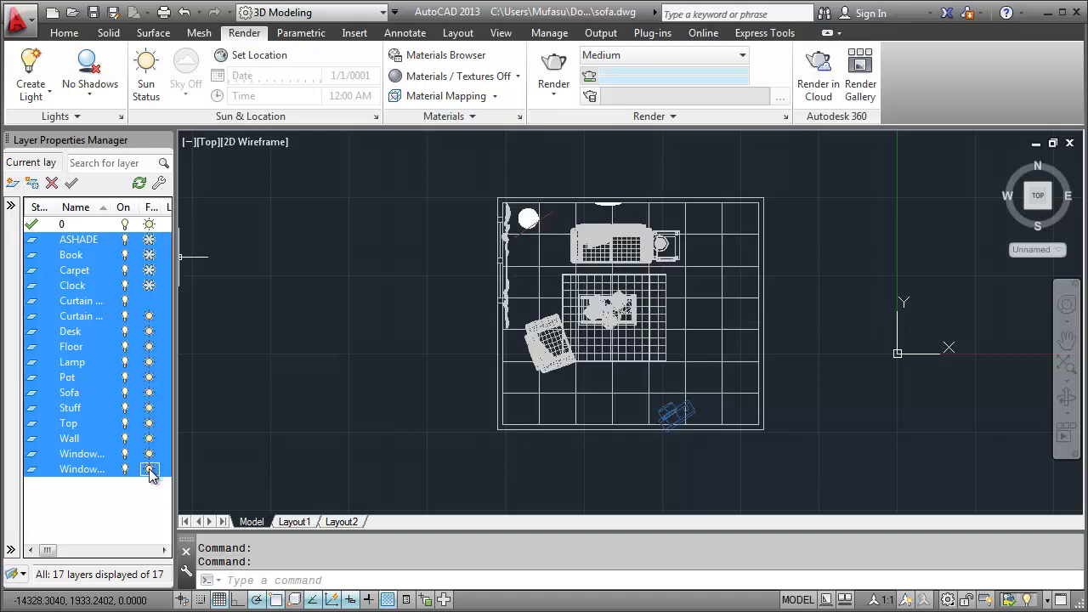
left_click(150, 470)
left_click(150, 470)
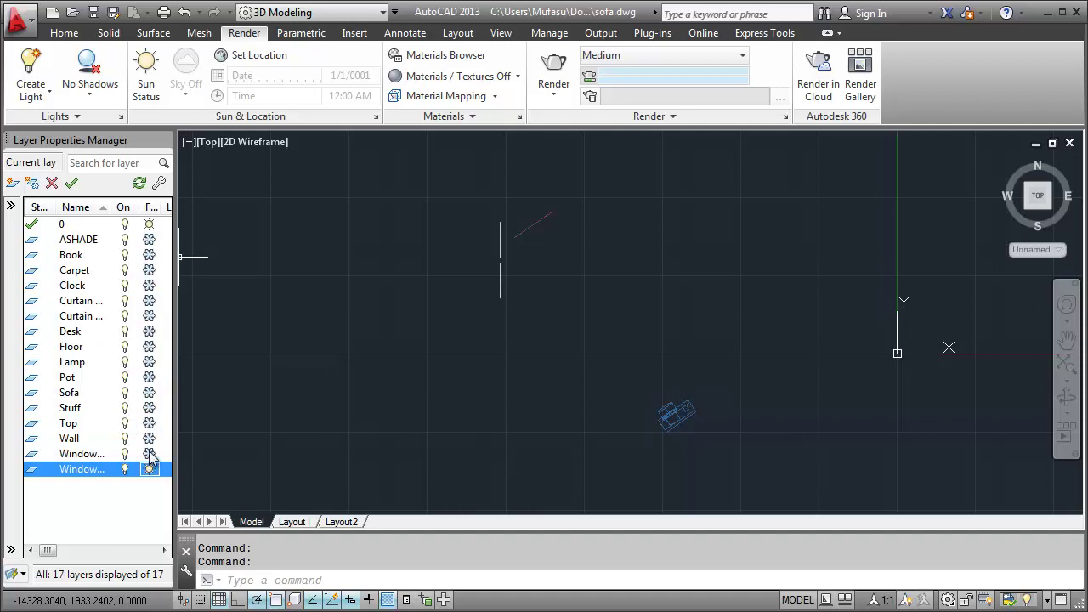
left_click(150, 454)
left_click(150, 439)
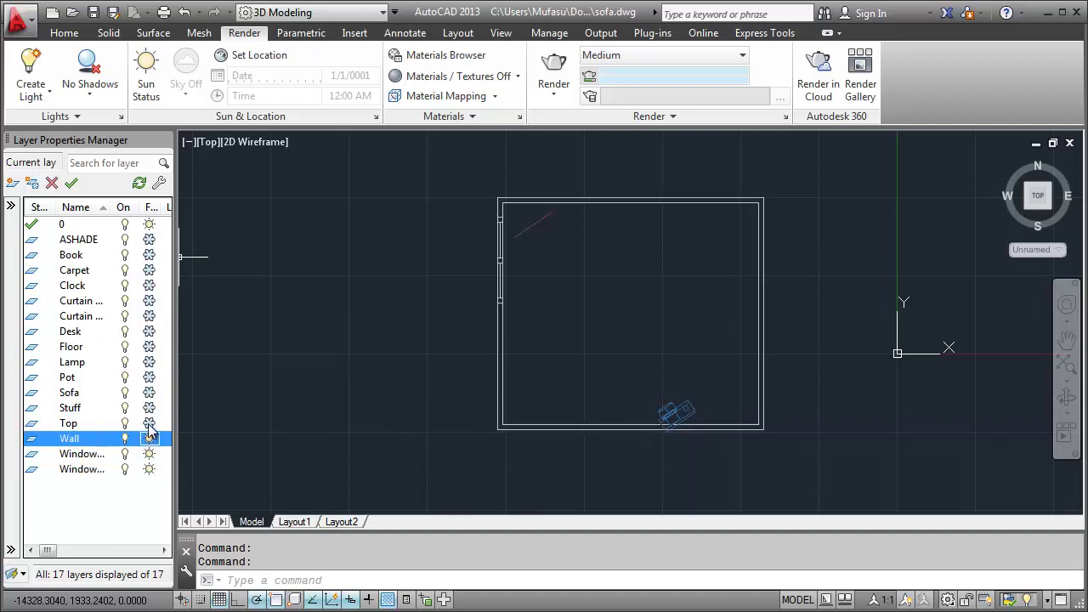
left_click(150, 423)
left_click(149, 408)
left_click(150, 423)
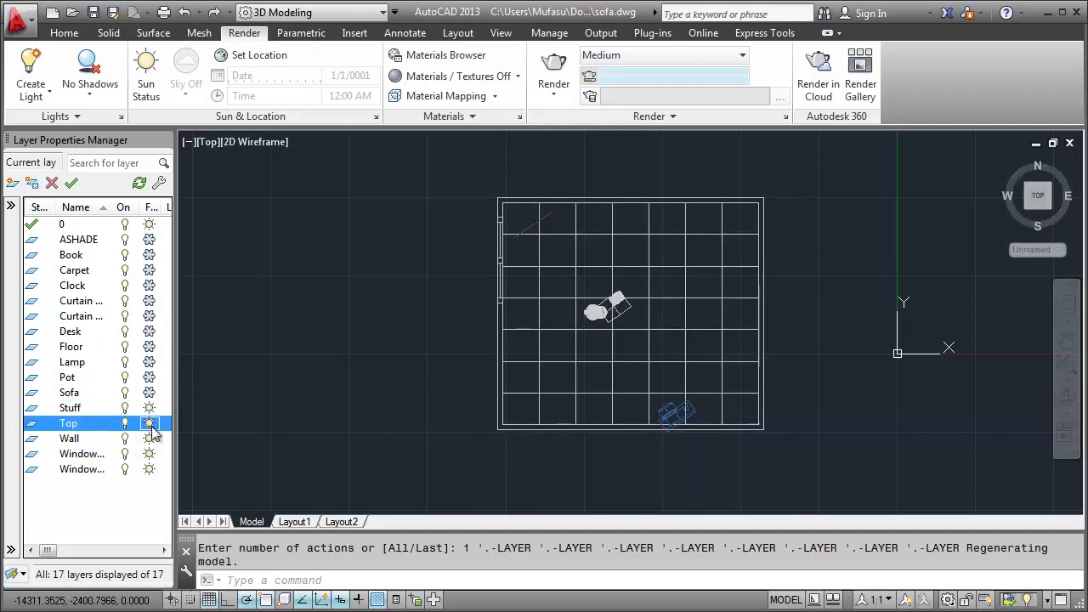
left_click(150, 439)
left_click(150, 454)
left_click(150, 469)
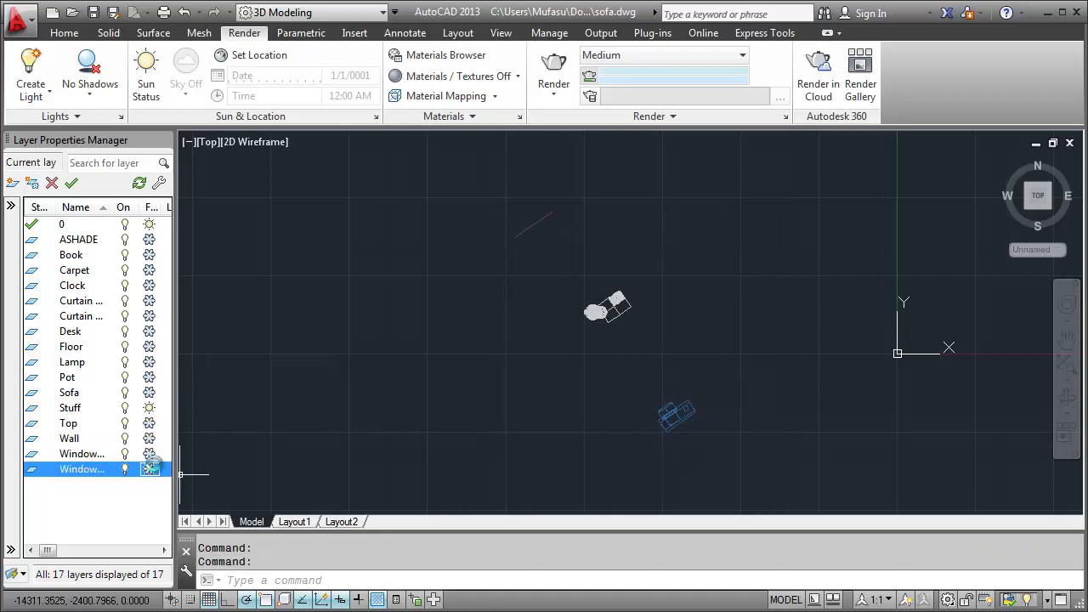
left_click(1067, 398)
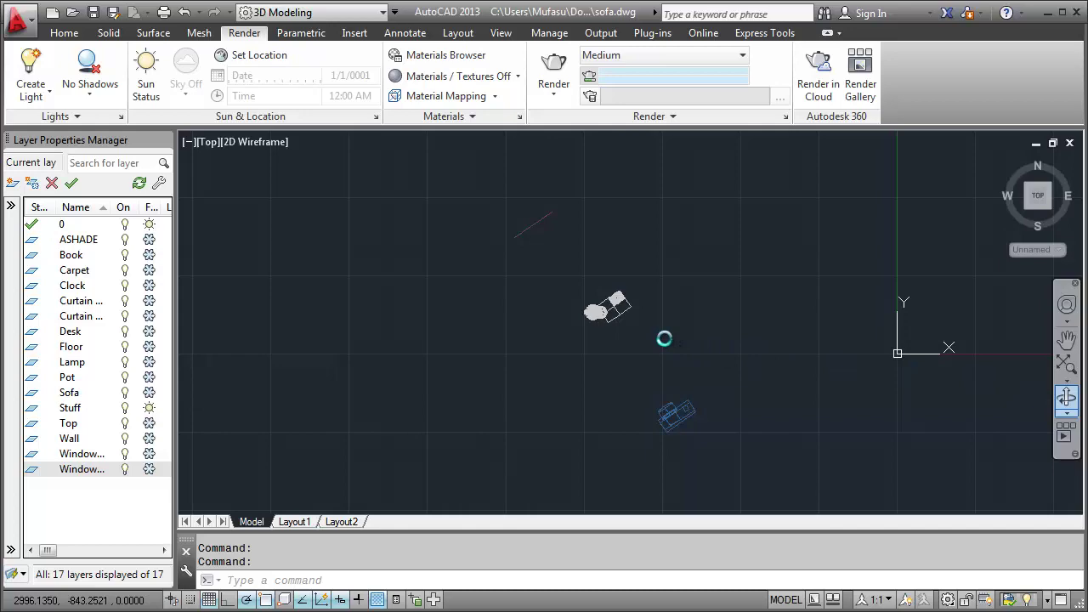
Orbit into a tilted 3D view of the fruit bowl, dish and book.
left_click_drag(664, 338, 672, 274)
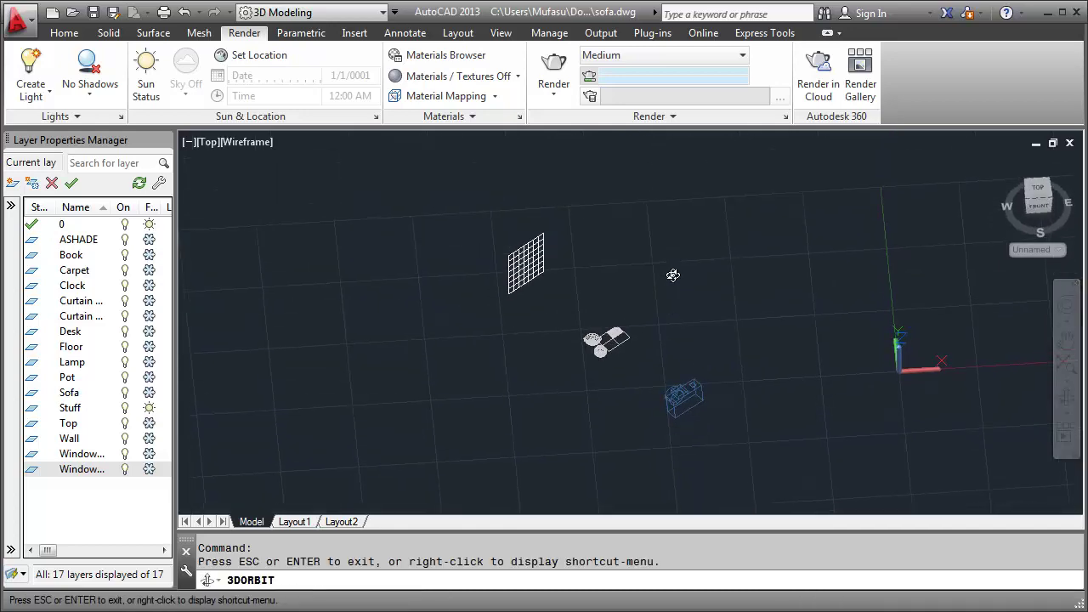
left_click_drag(616, 337, 579, 300)
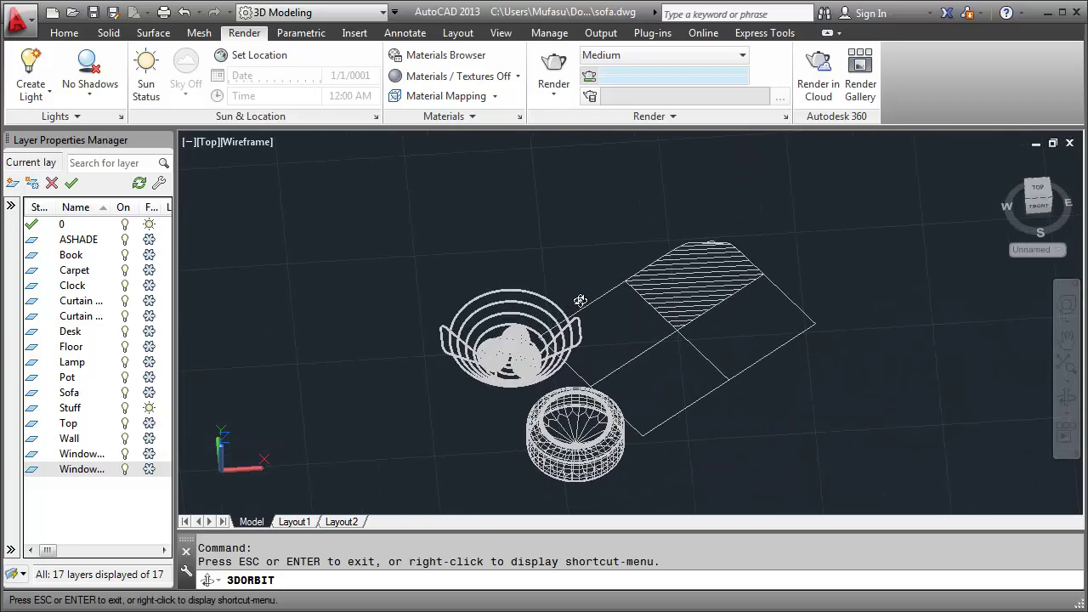
key("Escape")
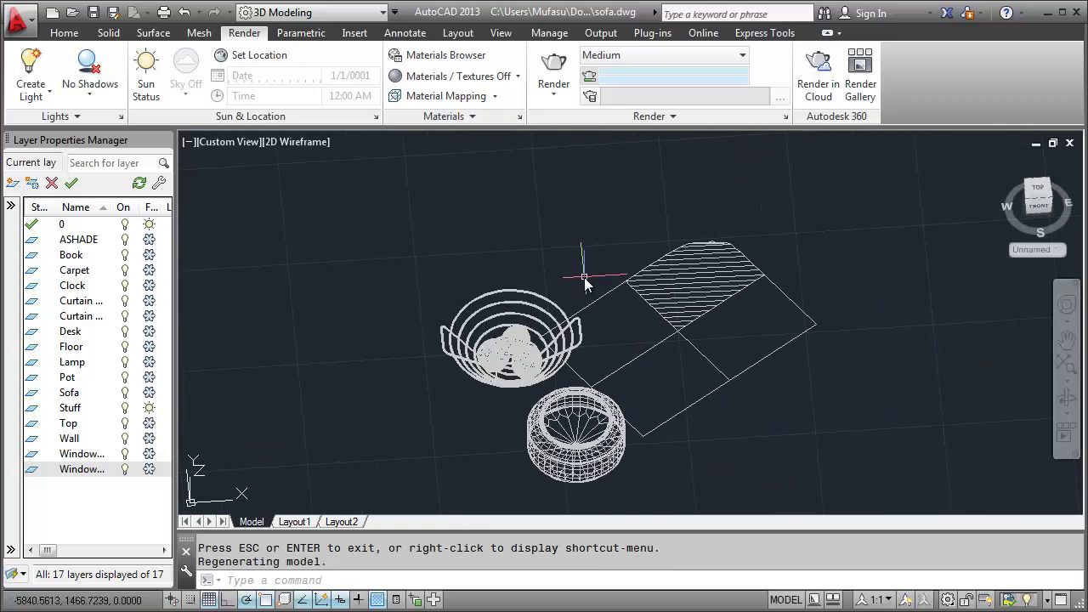
Duplicate the second Global material in the Materials Browser.
left_click(464, 61)
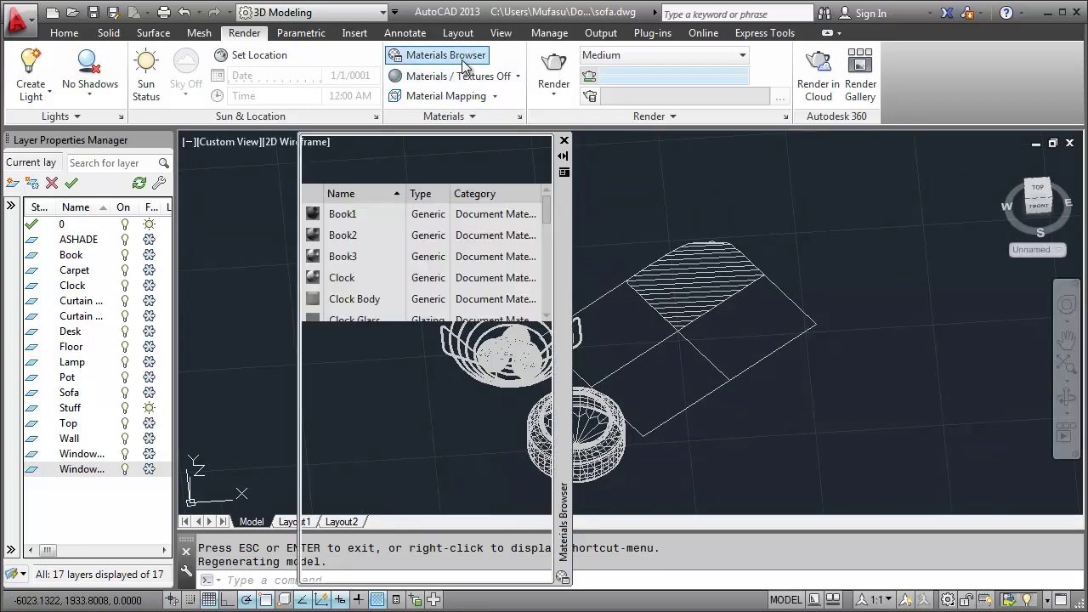
scroll(548, 221, "down", 1)
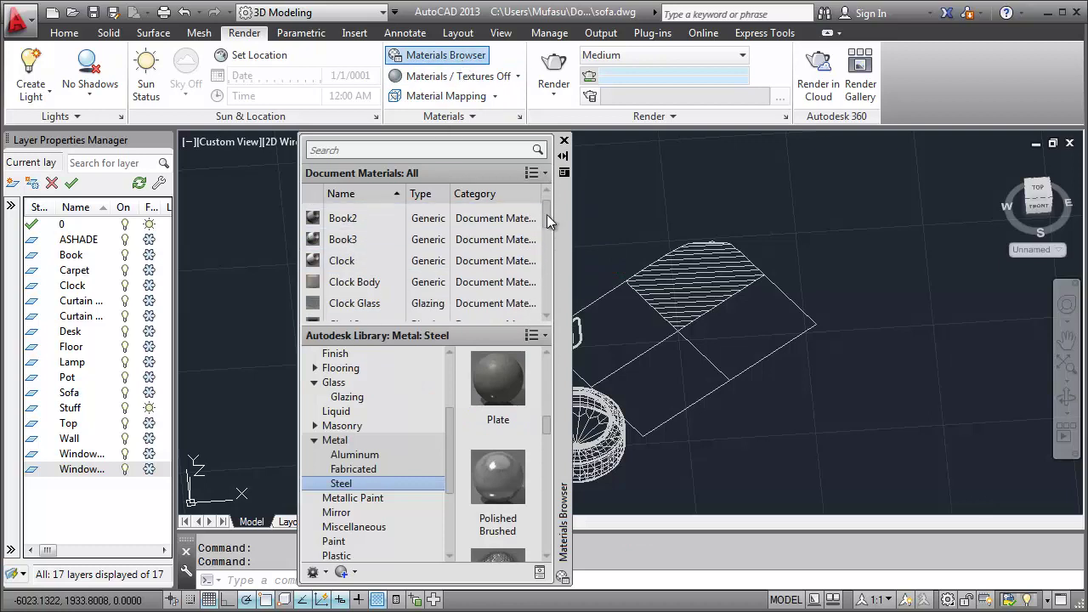
left_click_drag(548, 222, 550, 276)
right_click(357, 209)
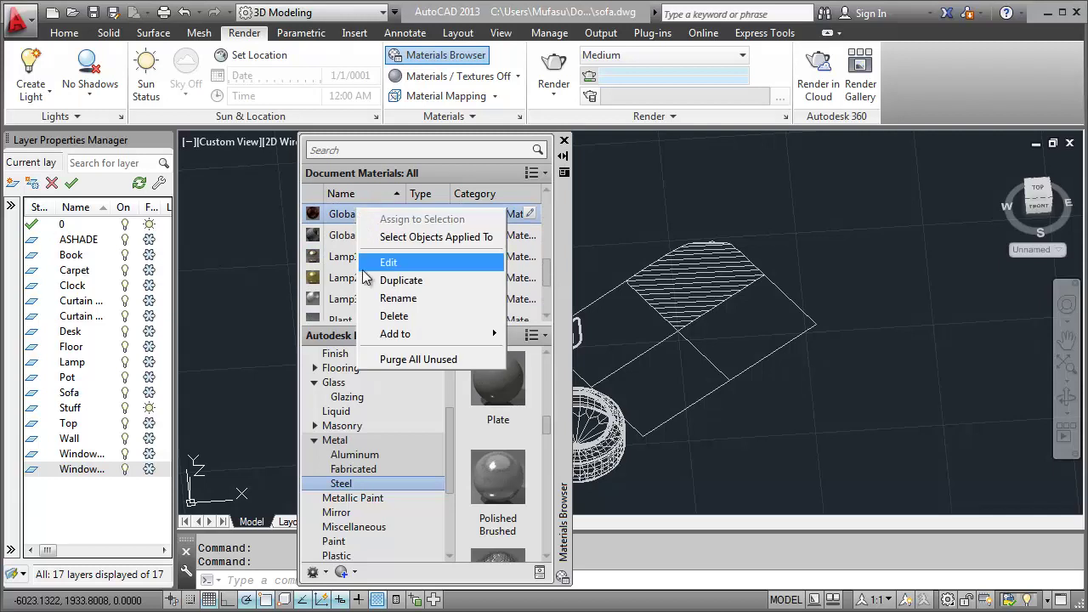
left_click(397, 298)
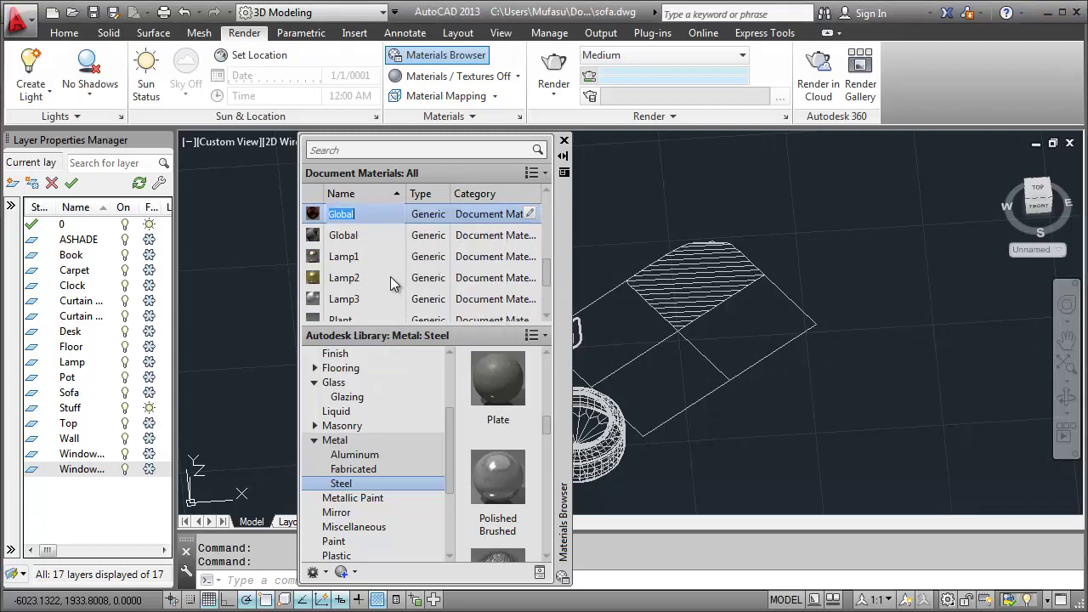
left_click(358, 238)
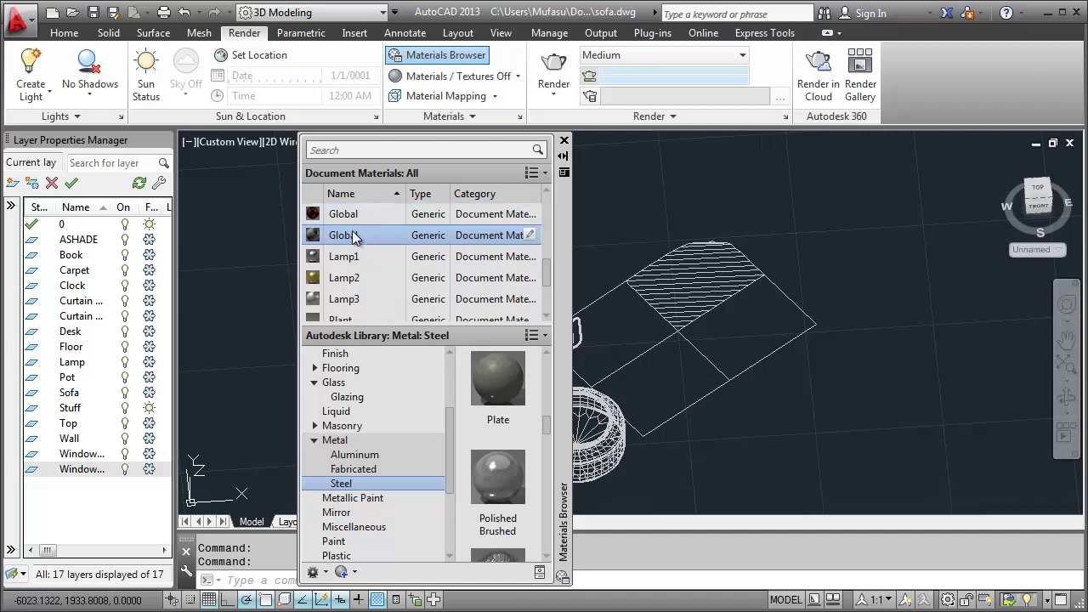
right_click(355, 239)
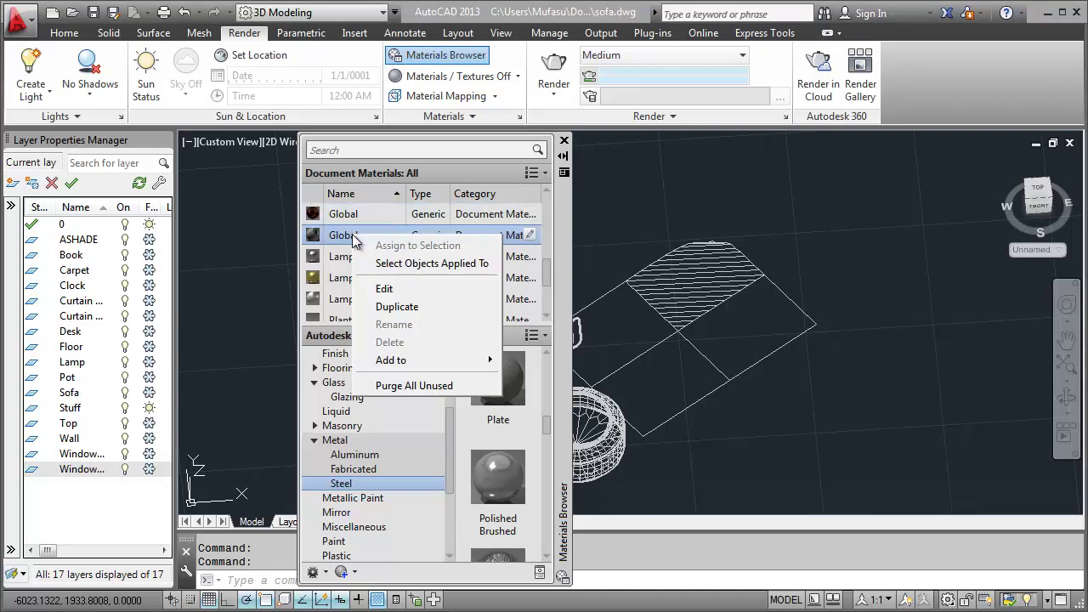
left_click(366, 306)
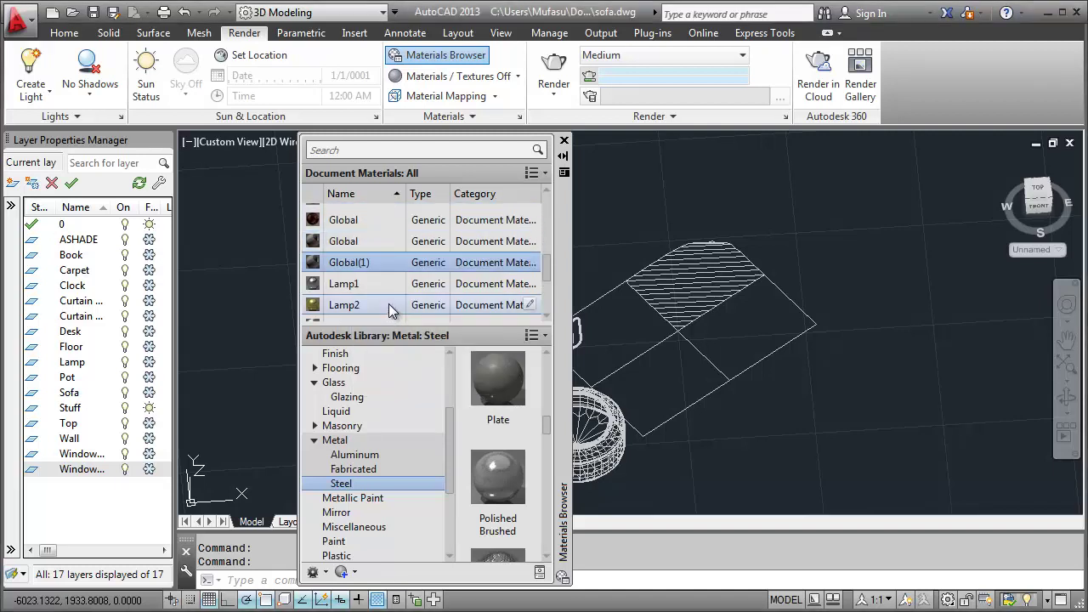
Rename the Global(1) copy to Stuff and open it for editing.
right_click(361, 263)
left_click(374, 354)
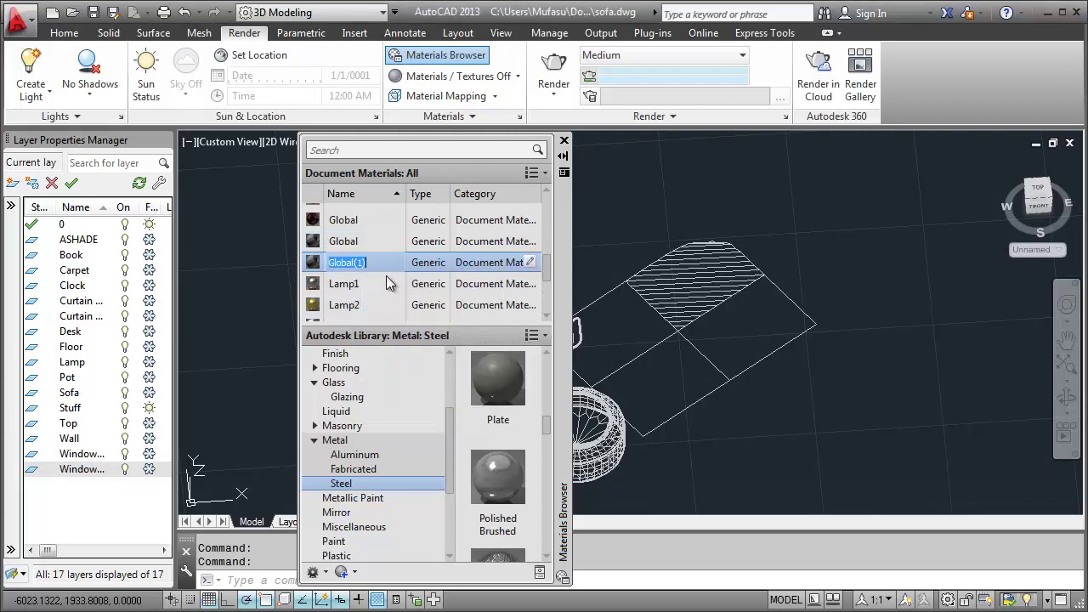
type("Stuff")
left_click(369, 240)
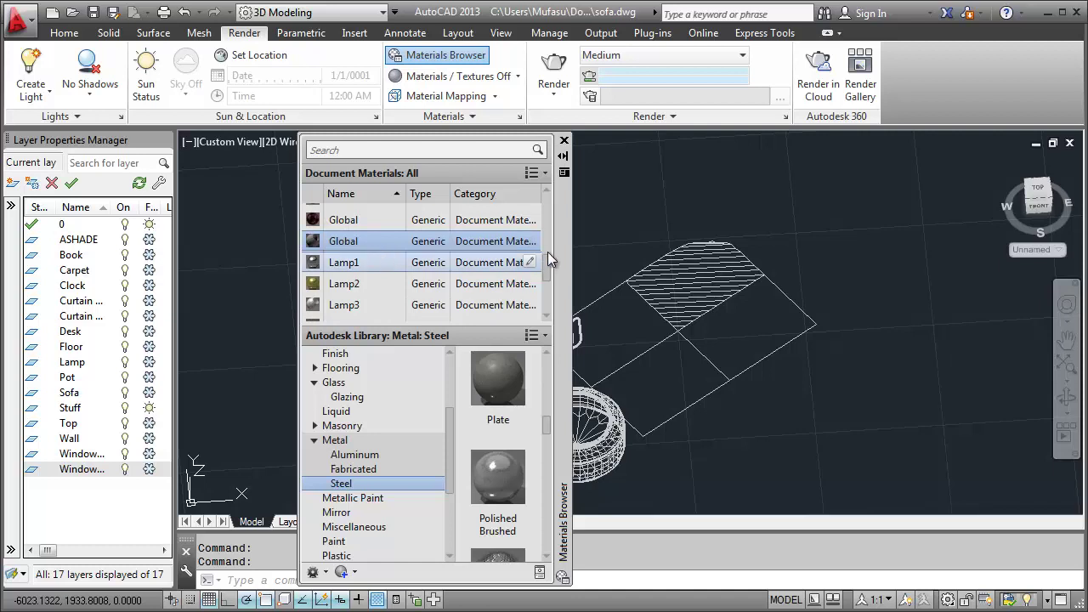
left_click_drag(548, 256, 549, 297)
left_click(427, 313)
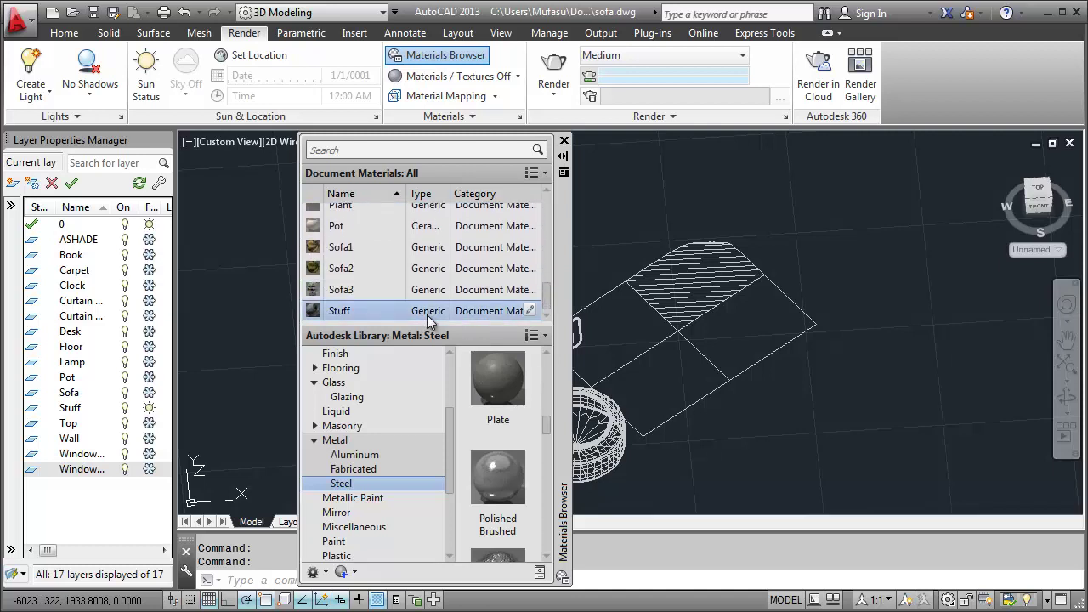
double_click(426, 313)
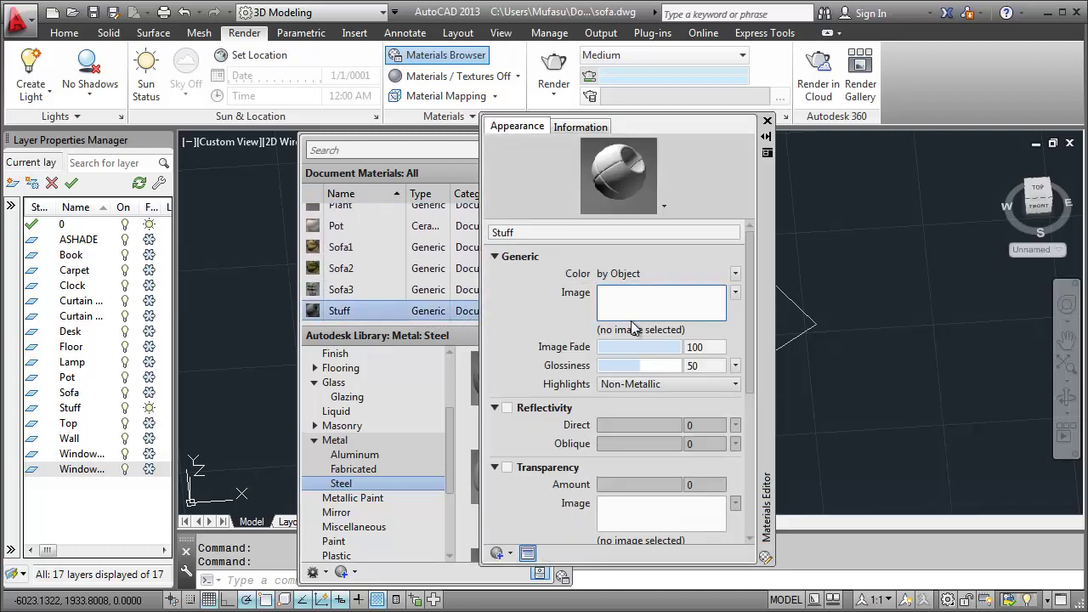
Use apple_texture.jpg as Stuff's colour image with a 500 sample size.
left_click(633, 328)
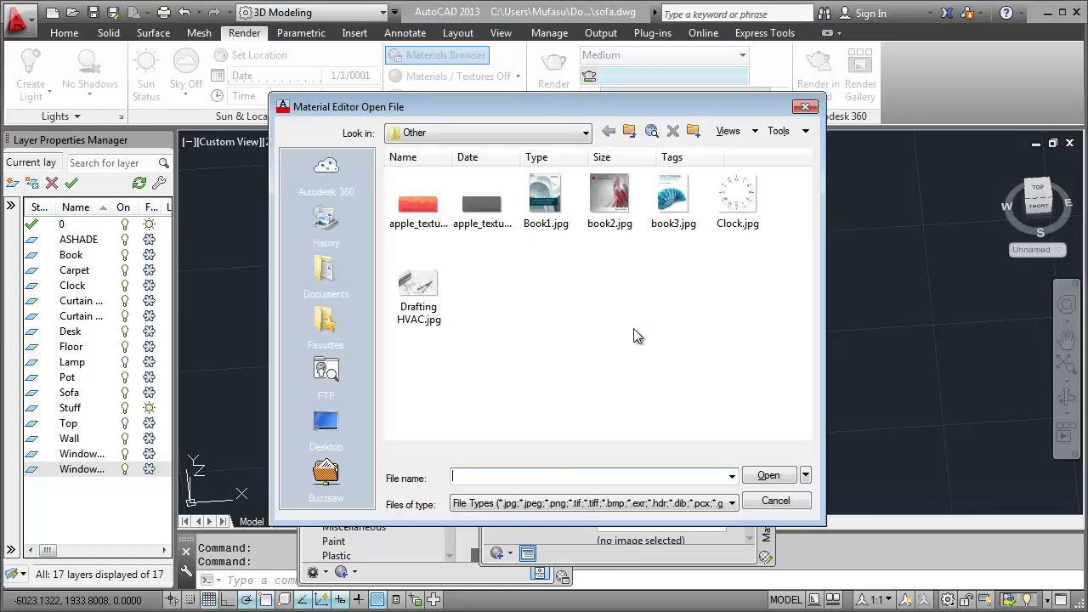
left_click(425, 214)
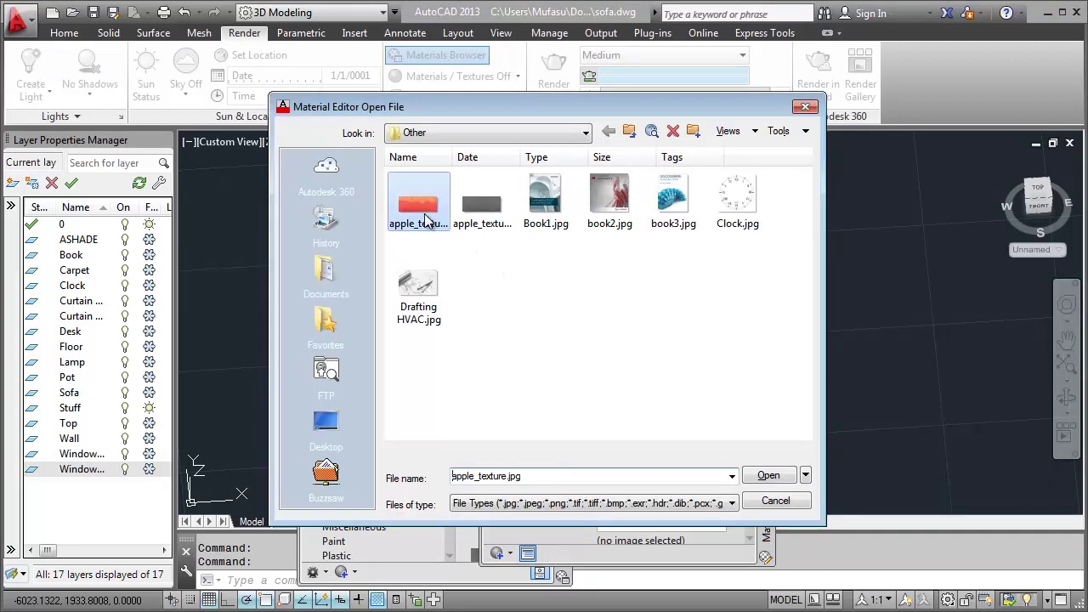
left_click(761, 472)
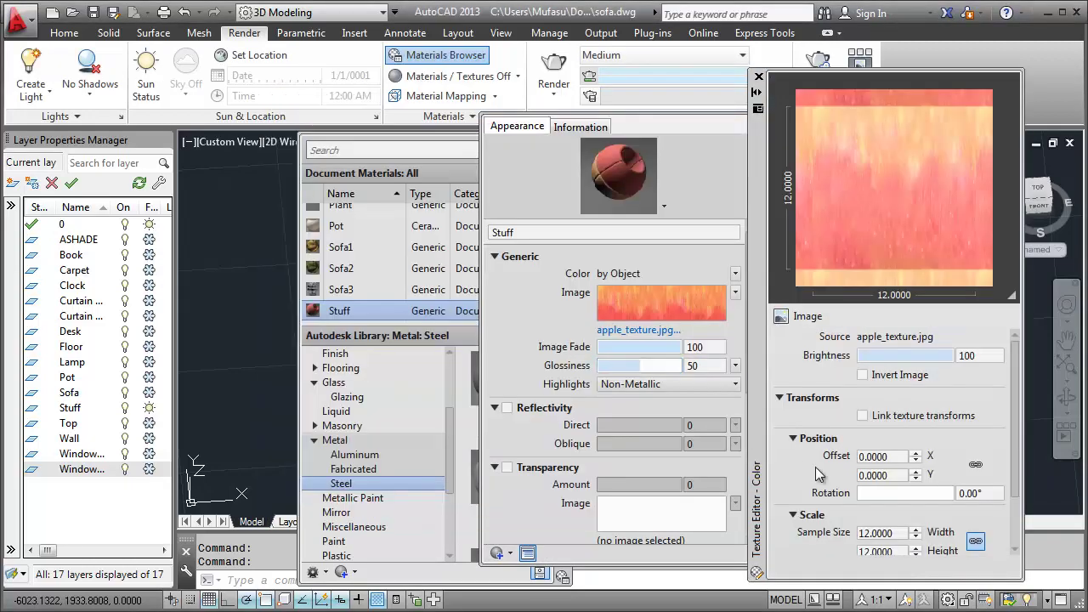
left_click(881, 533)
double_click(881, 533)
type("500")
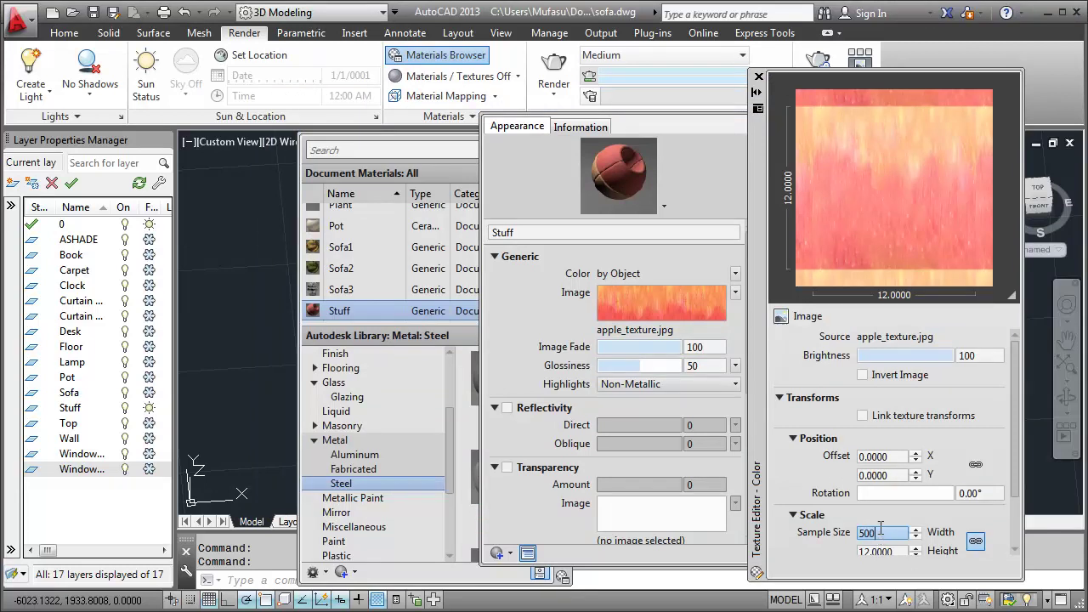
key("Return")
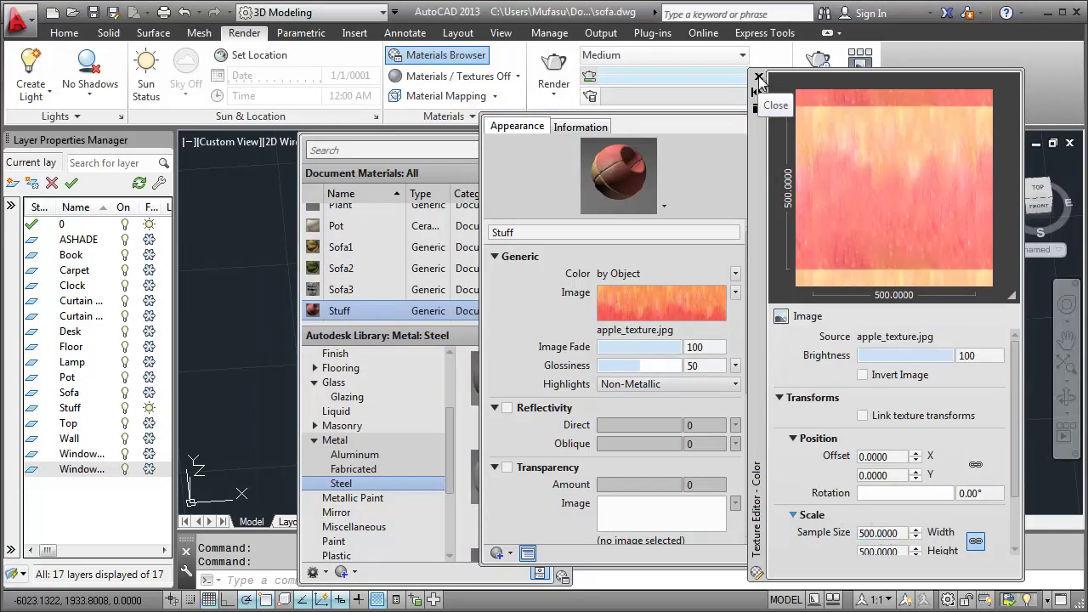
left_click(760, 78)
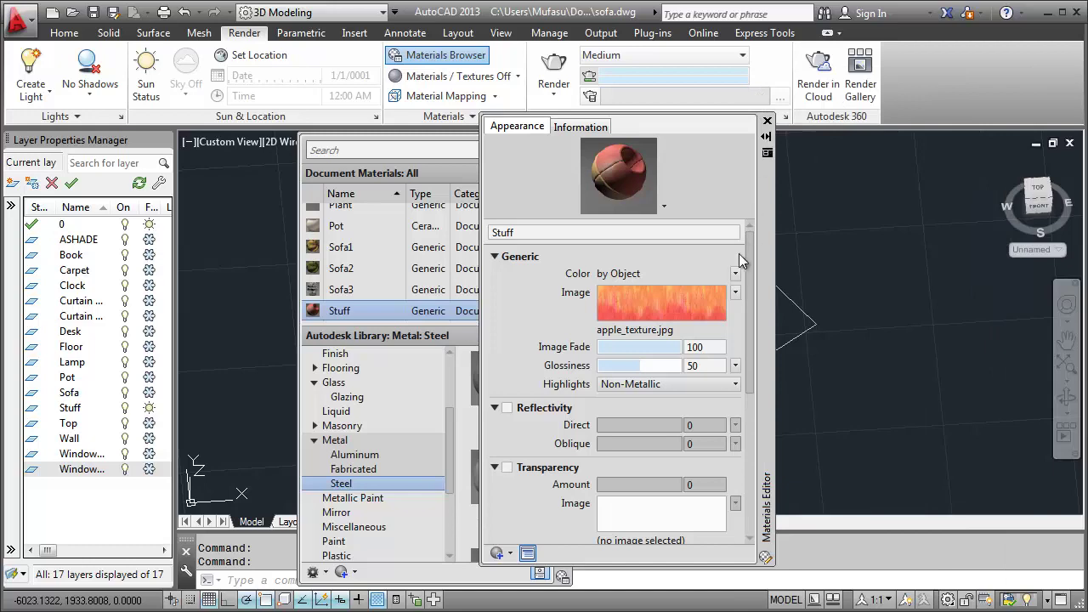
Add an apple_texture1.jpg bump map to Stuff at sample size 500.
left_click_drag(752, 264, 744, 405)
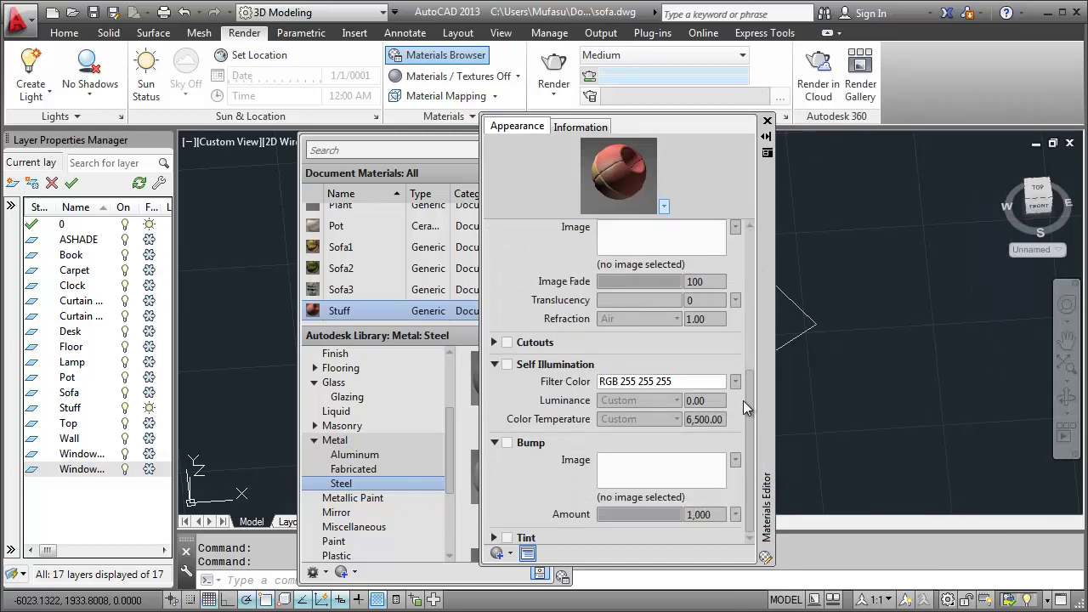
left_click(508, 443)
left_click(482, 204)
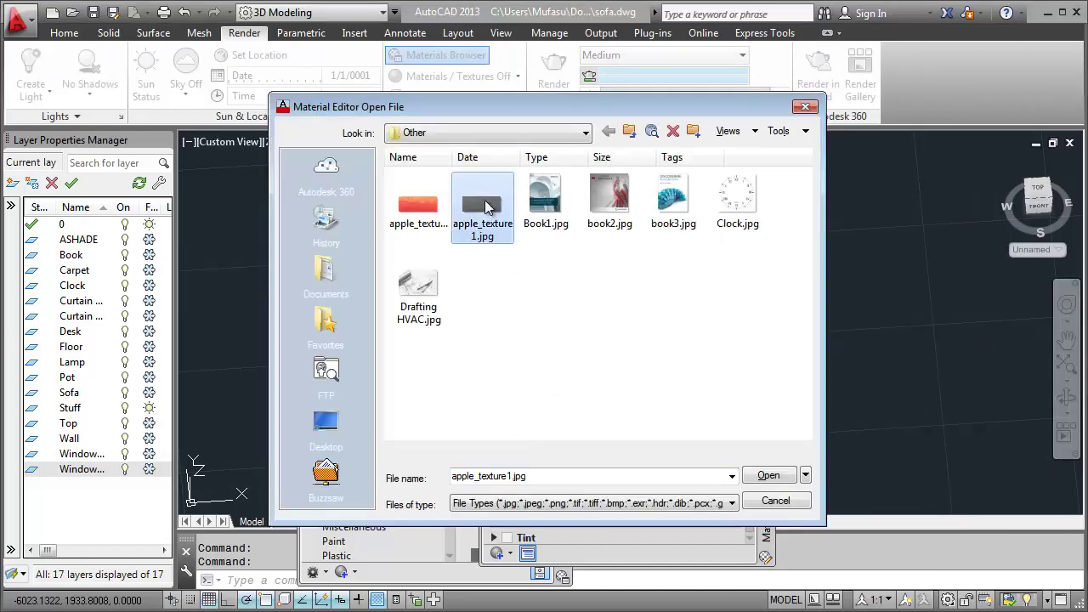
left_click(767, 476)
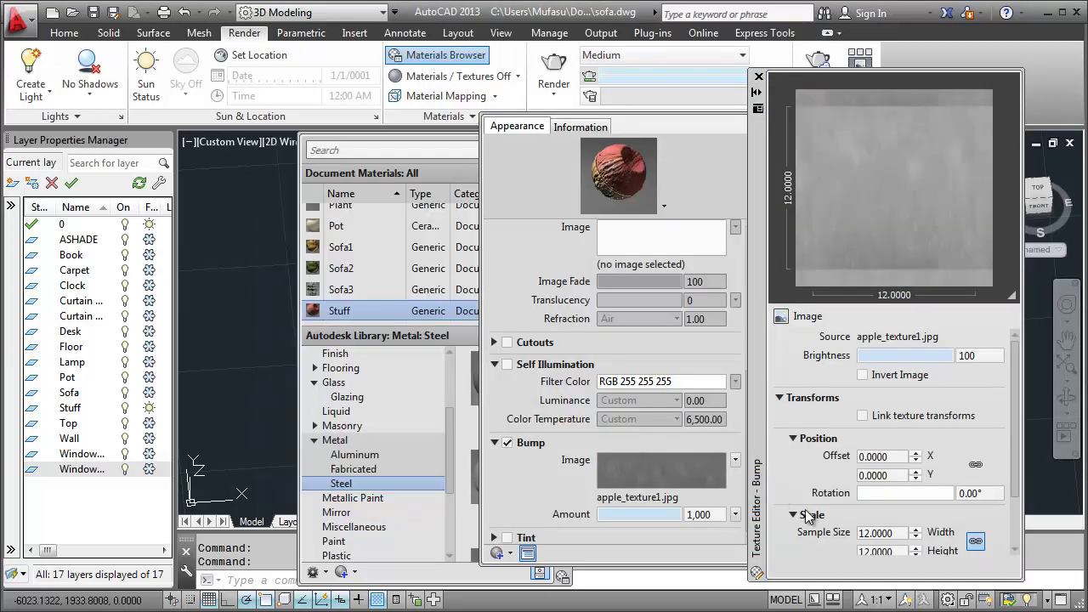
double_click(884, 533)
type("500")
left_click(759, 78)
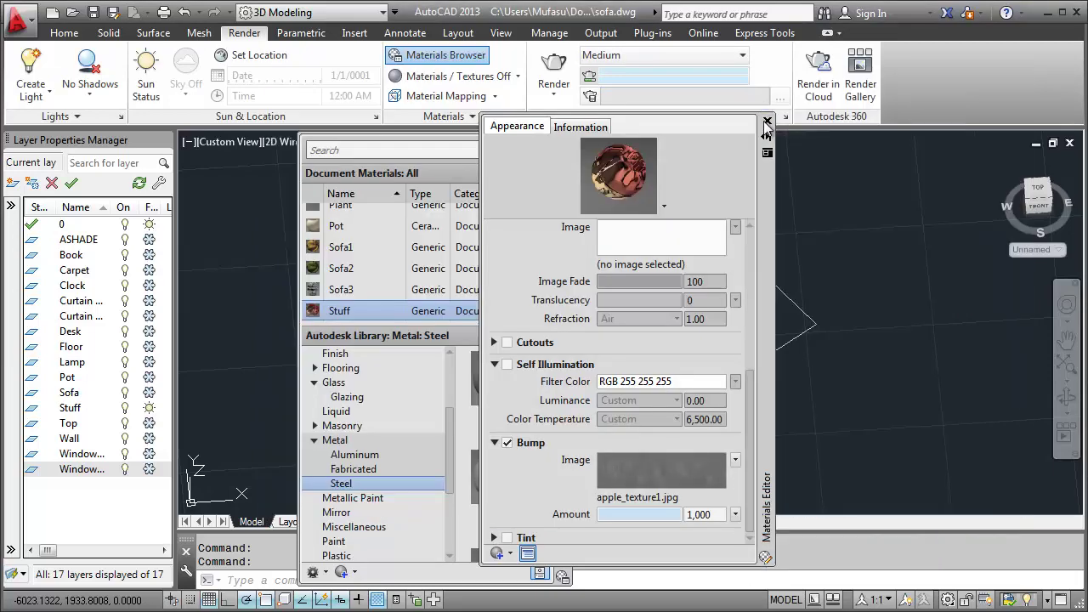
left_click(767, 122)
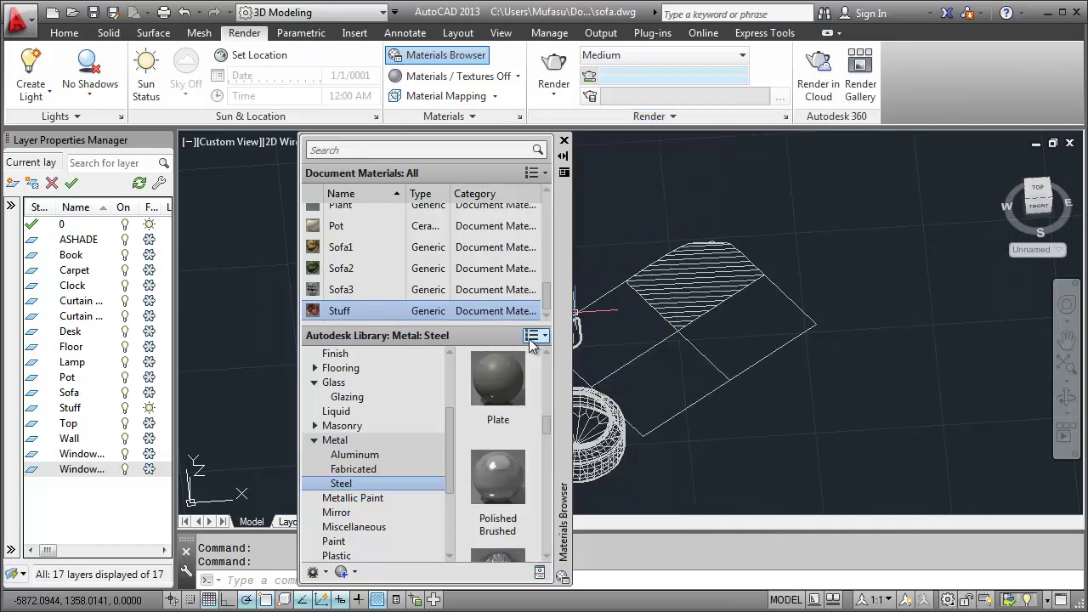
Duplicate the Global material and rename the copy to Stuff1.
left_click(366, 292, "ctrl")
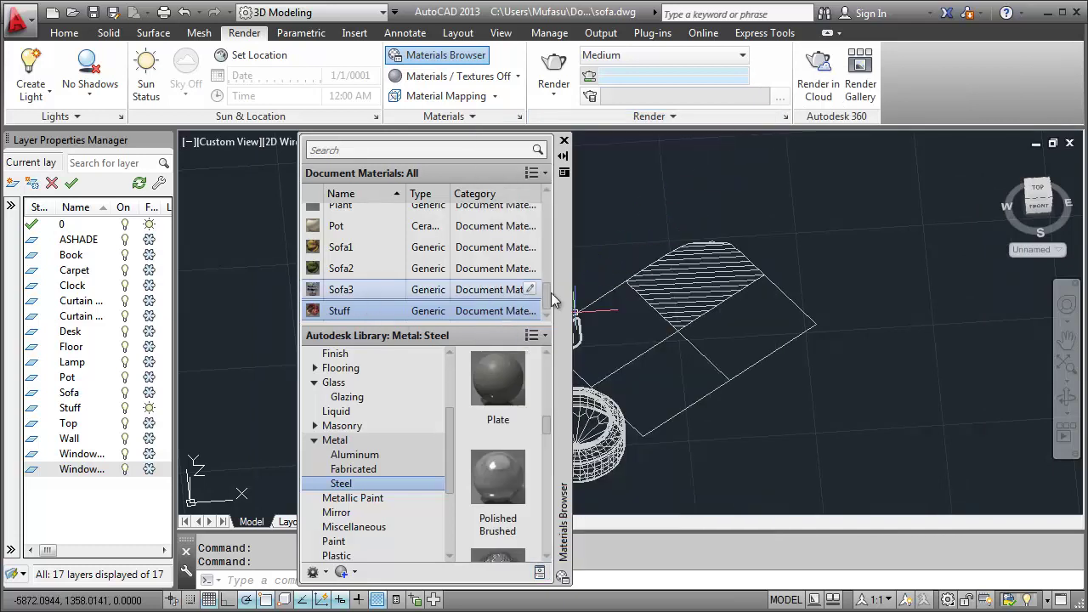
left_click_drag(548, 299, 540, 252)
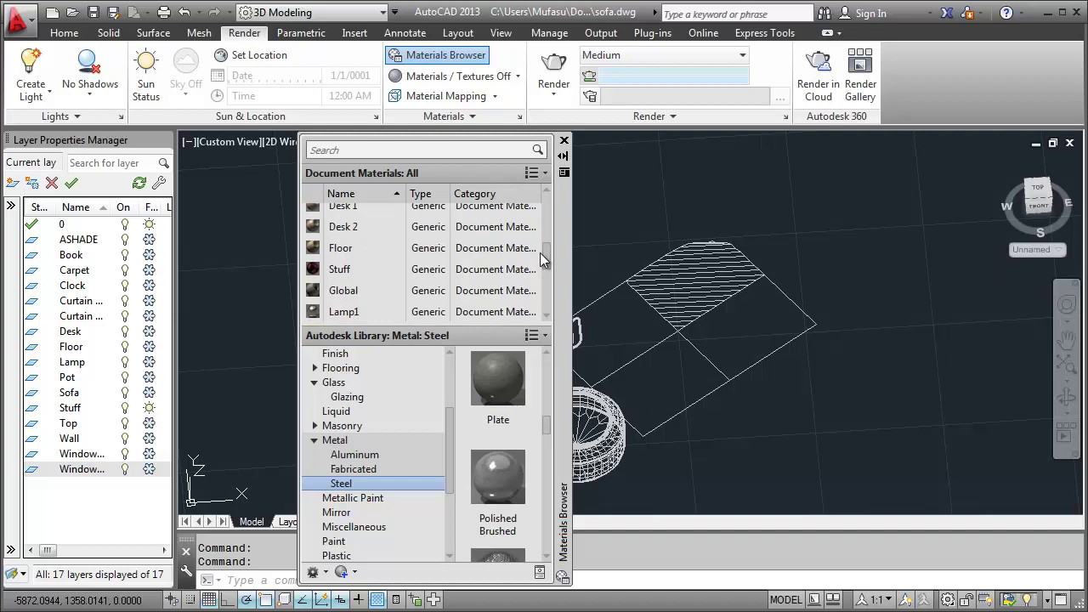
left_click(348, 290)
right_click(349, 290)
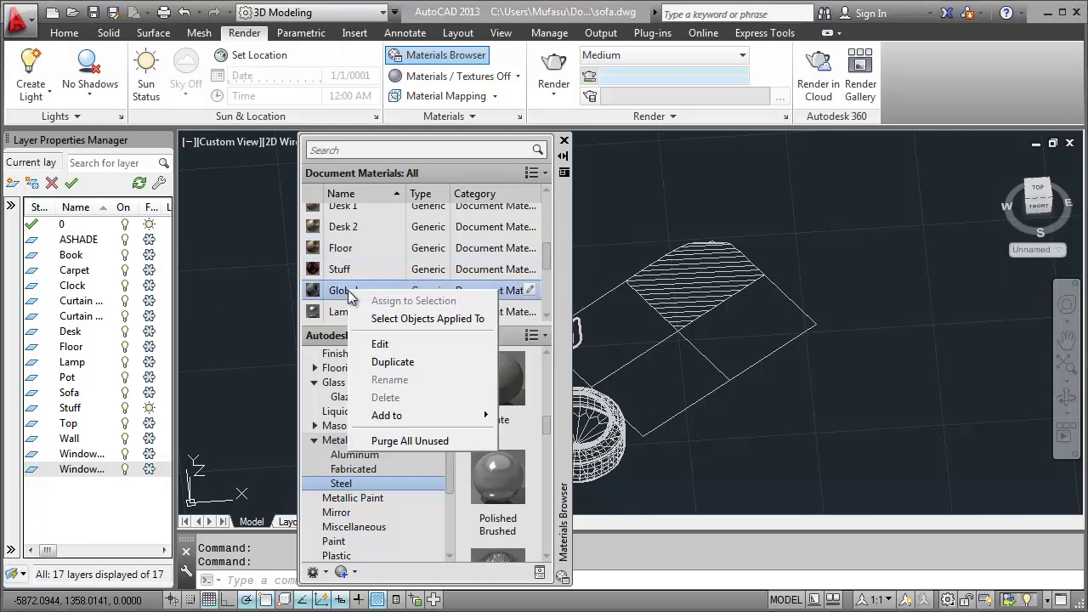
left_click(391, 363)
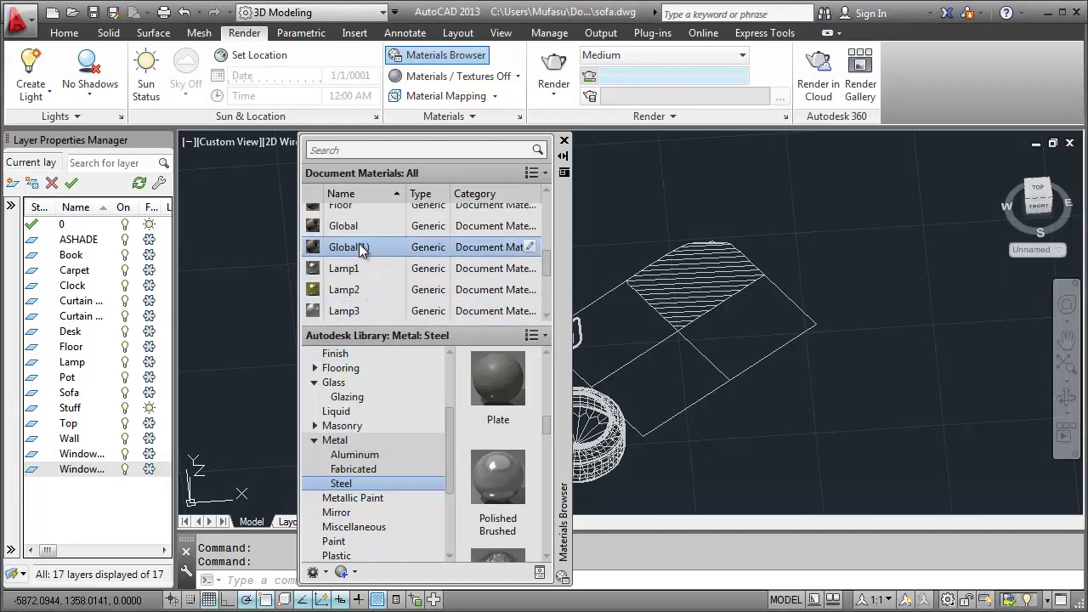
right_click(359, 246)
left_click(389, 333)
type("Stuff1")
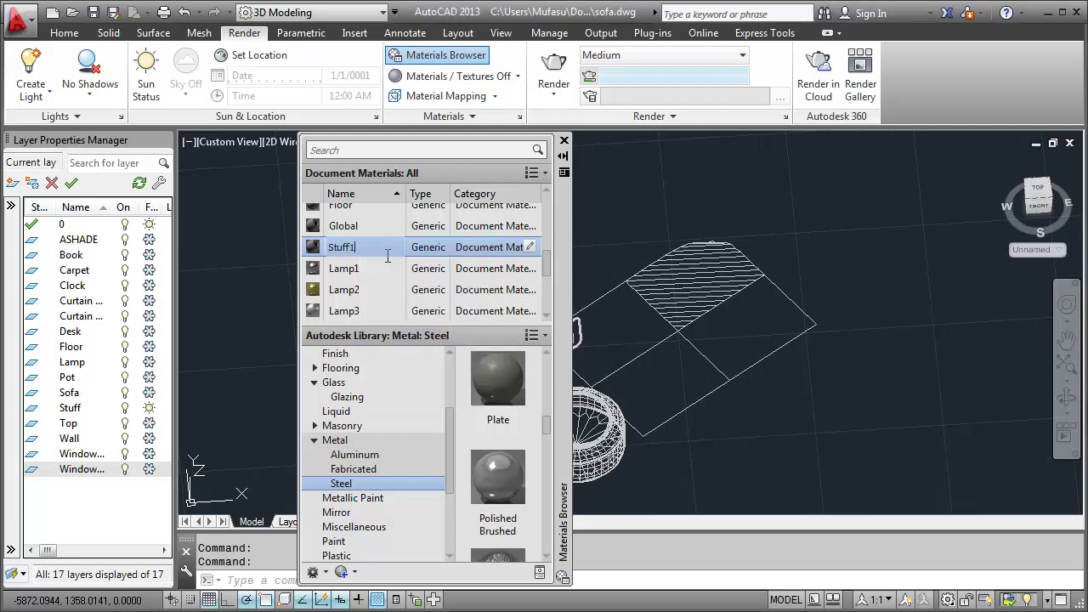
left_click(446, 253)
Open Stuff1's properties and start choosing an image for its colour.
left_click_drag(548, 269, 553, 308)
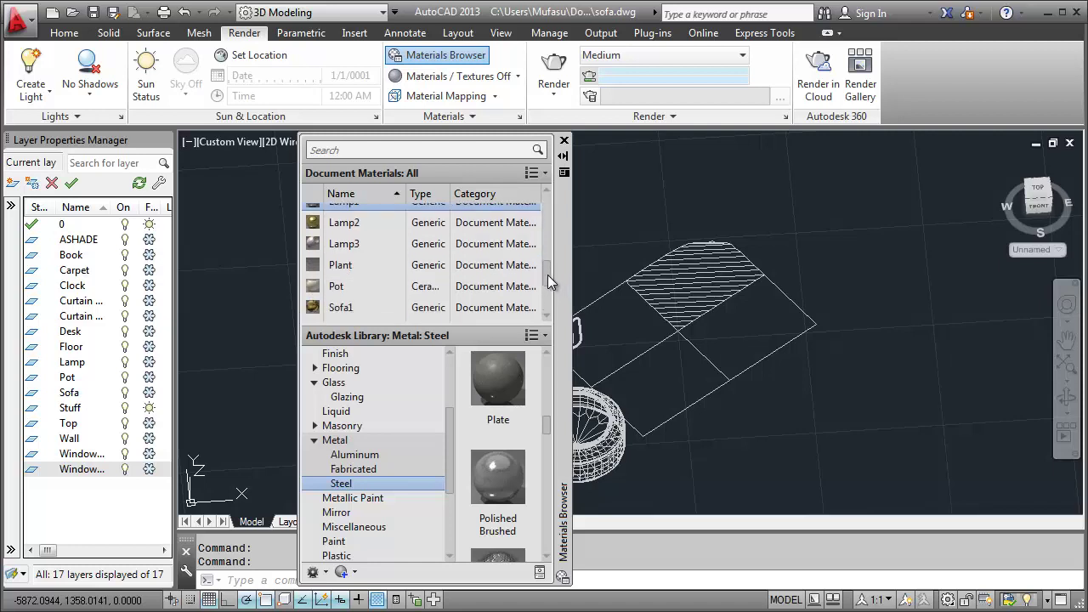
left_click(357, 318)
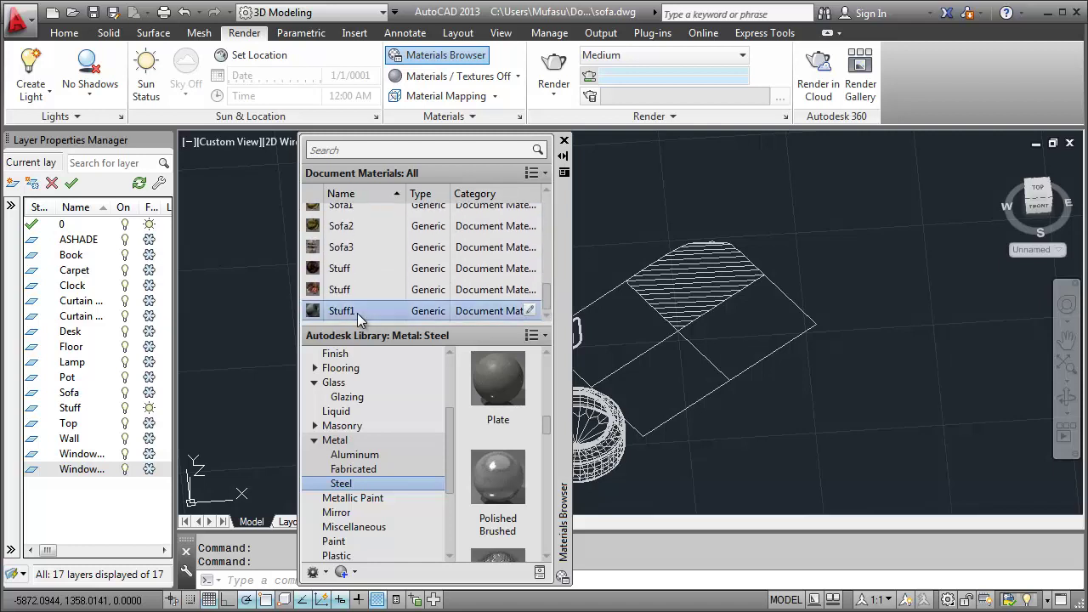
double_click(431, 314)
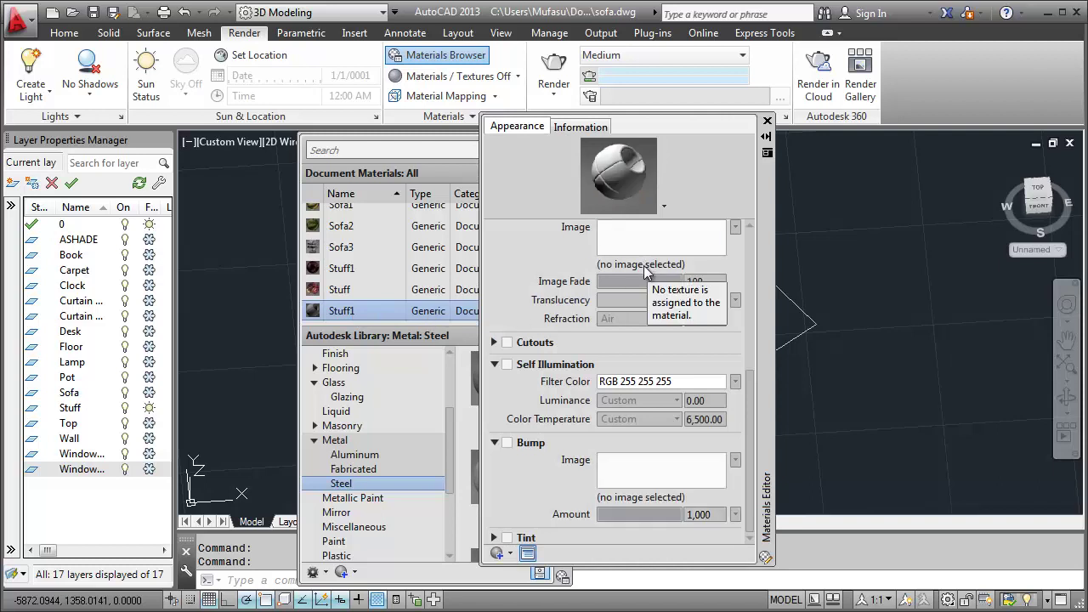
left_click_drag(751, 383, 749, 239)
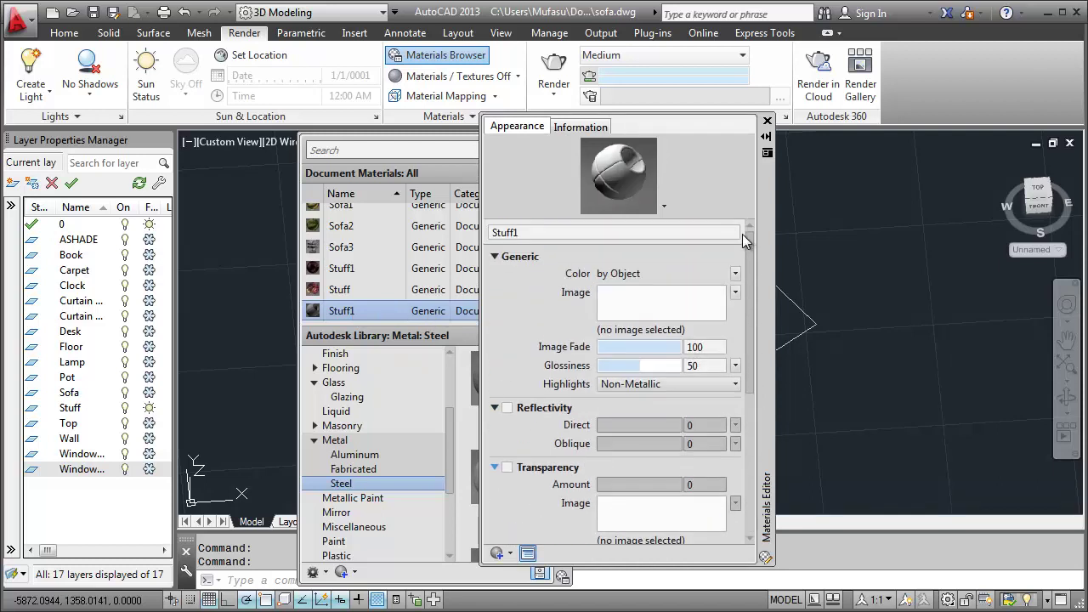
left_click(666, 330)
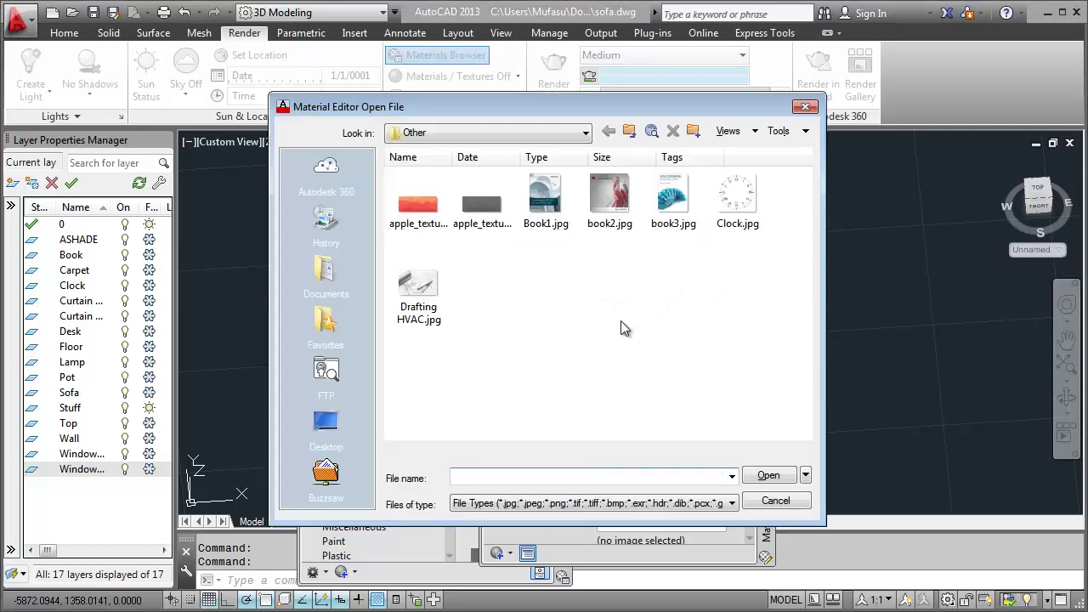
Load Drafting HVAC.jpg into Stuff1 at a 50 sample size, then close the texture and material editors.
left_click(421, 289)
left_click(769, 476)
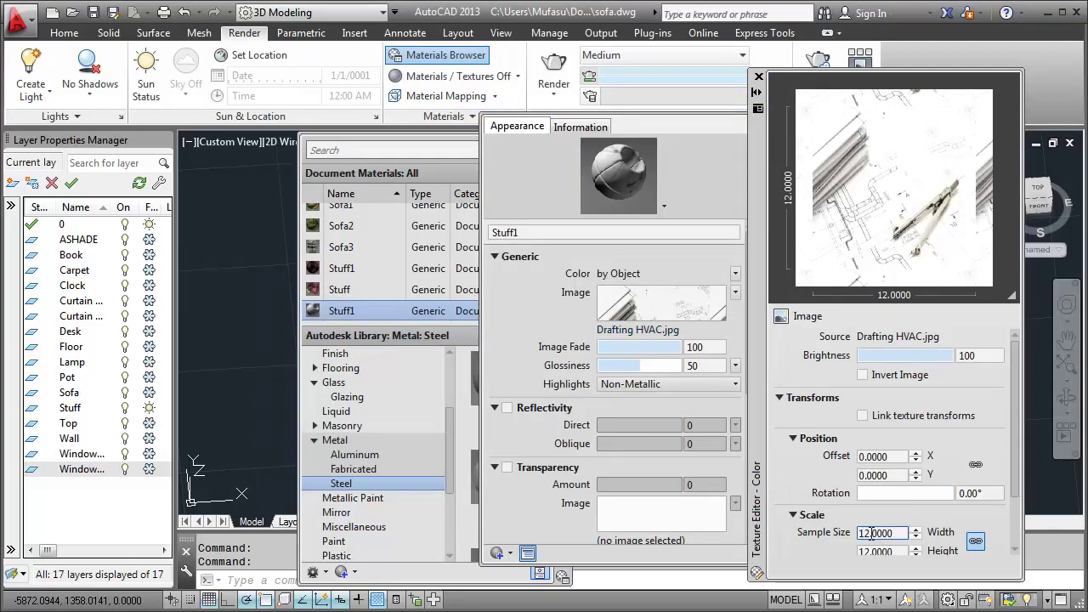
double_click(871, 533)
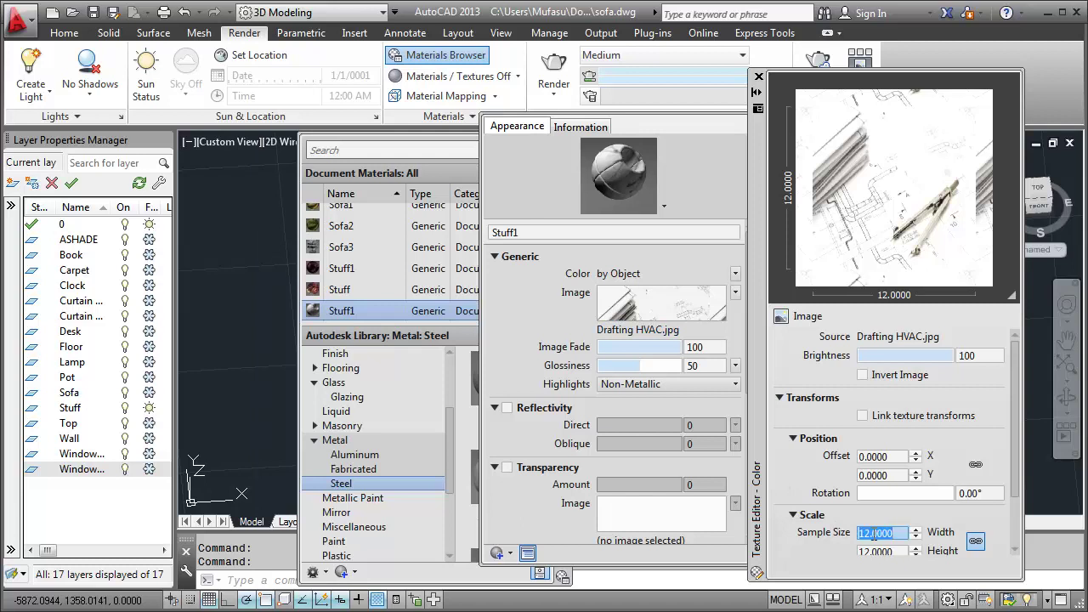
type("50")
key("Return")
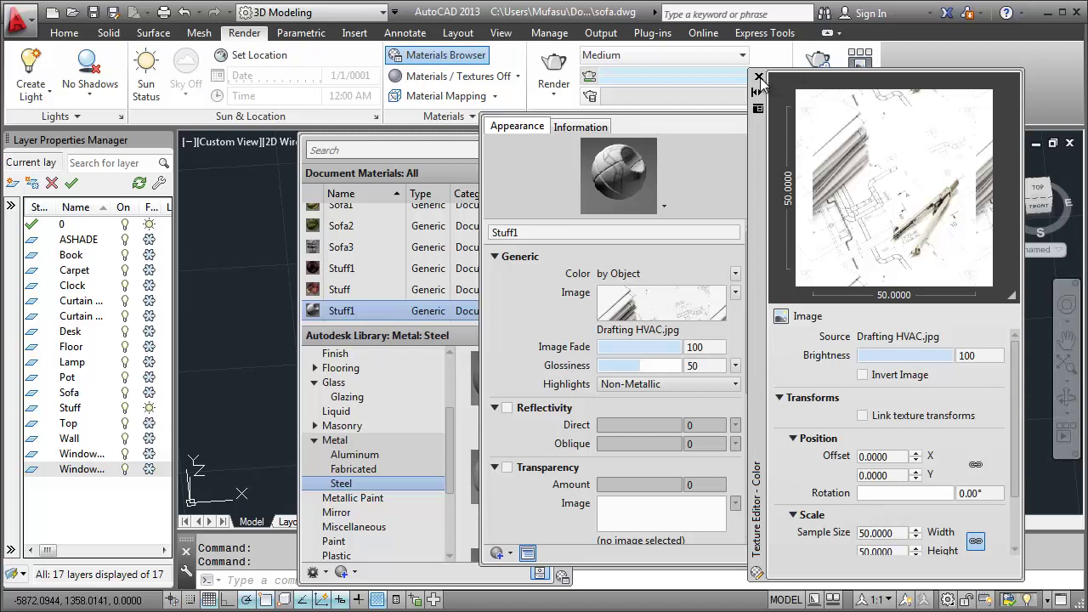
left_click(758, 75)
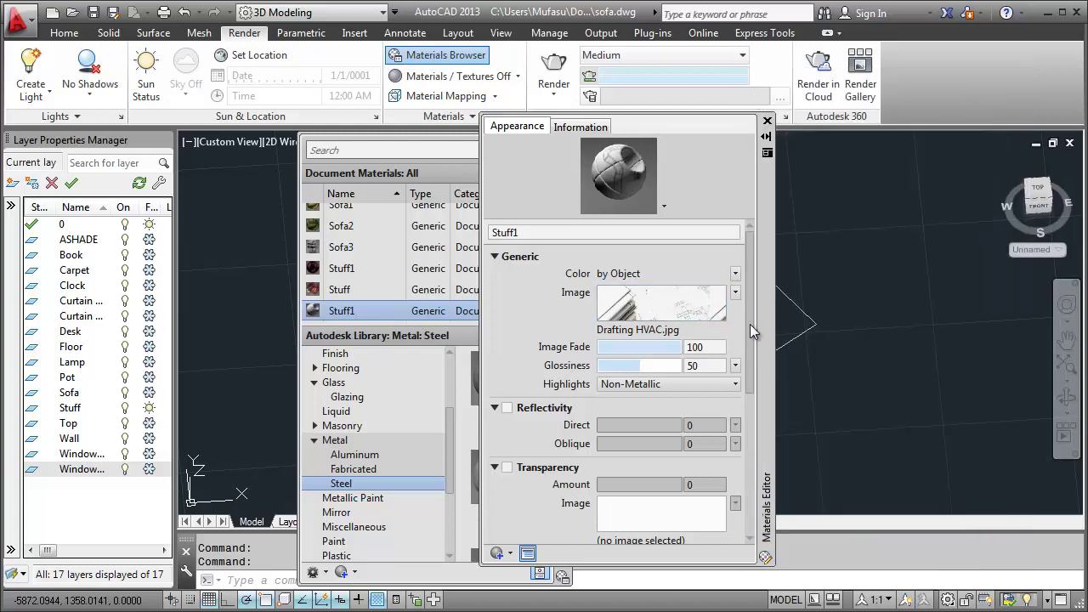
left_click(766, 121)
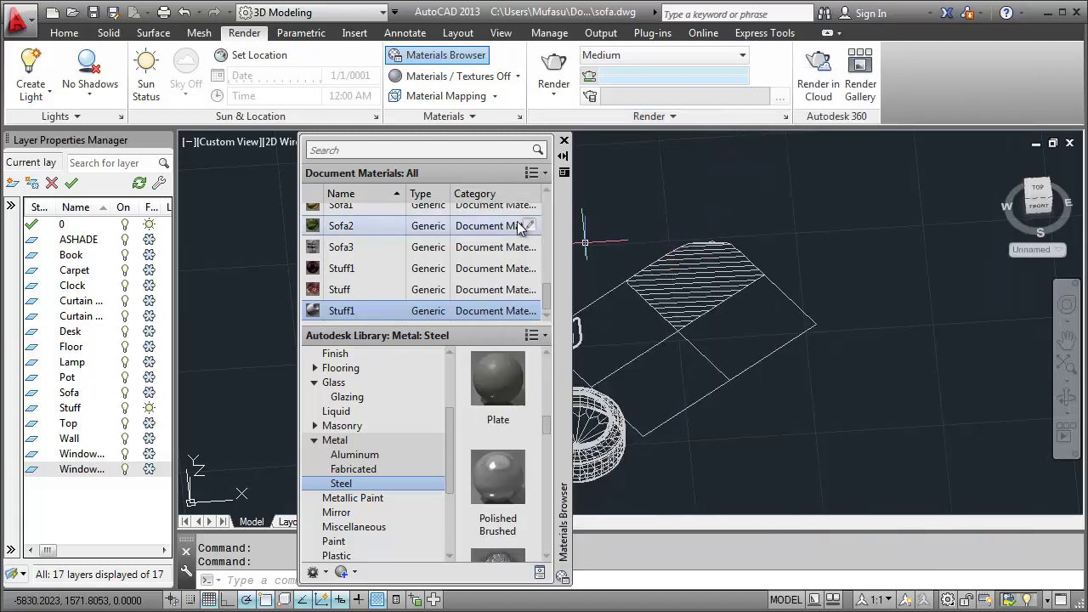
left_click(278, 141)
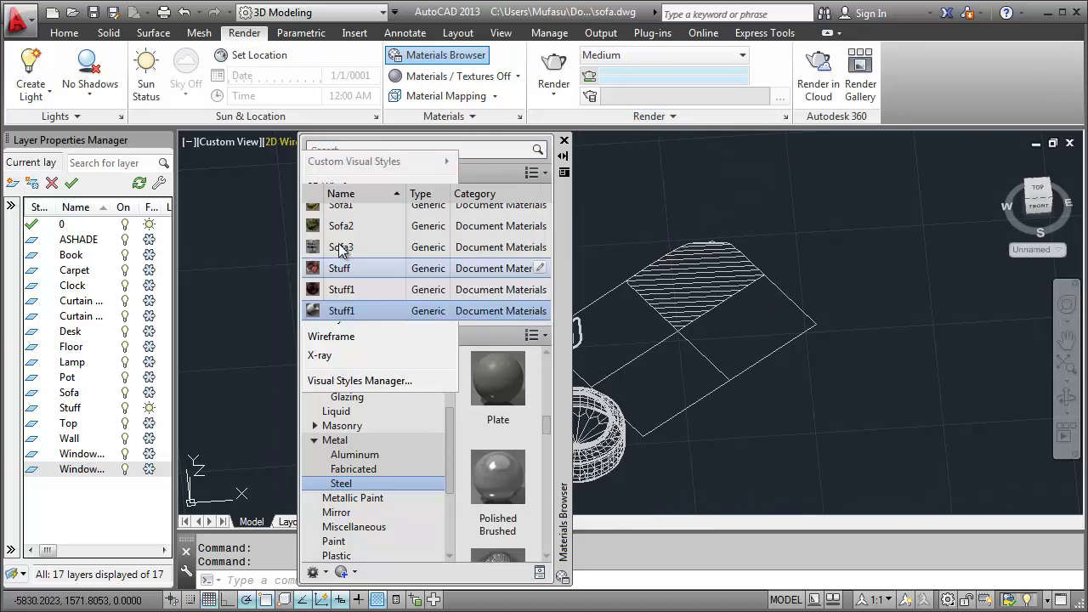
Switch to the Realistic visual style and apply Stuff1 to the tabletop sheet.
left_click(339, 247)
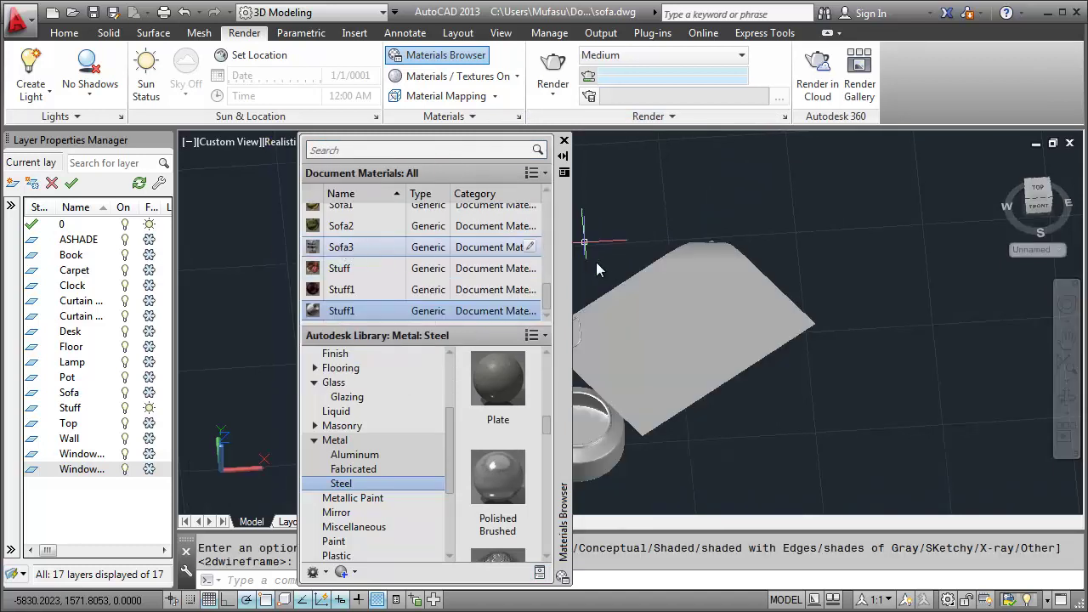
left_click_drag(563, 266, 1018, 273)
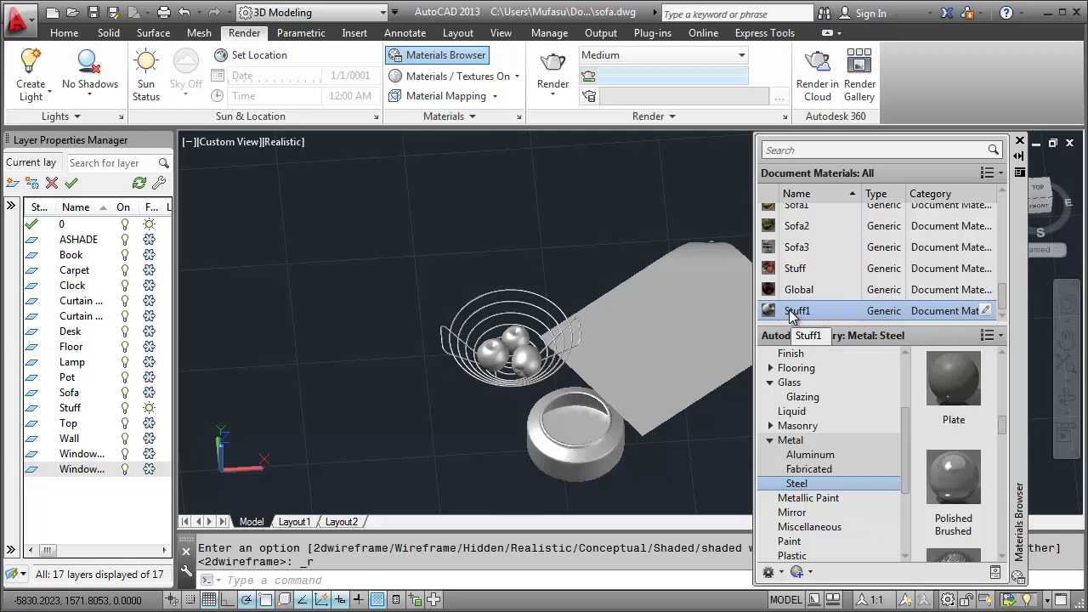
left_click_drag(675, 324, 674, 325)
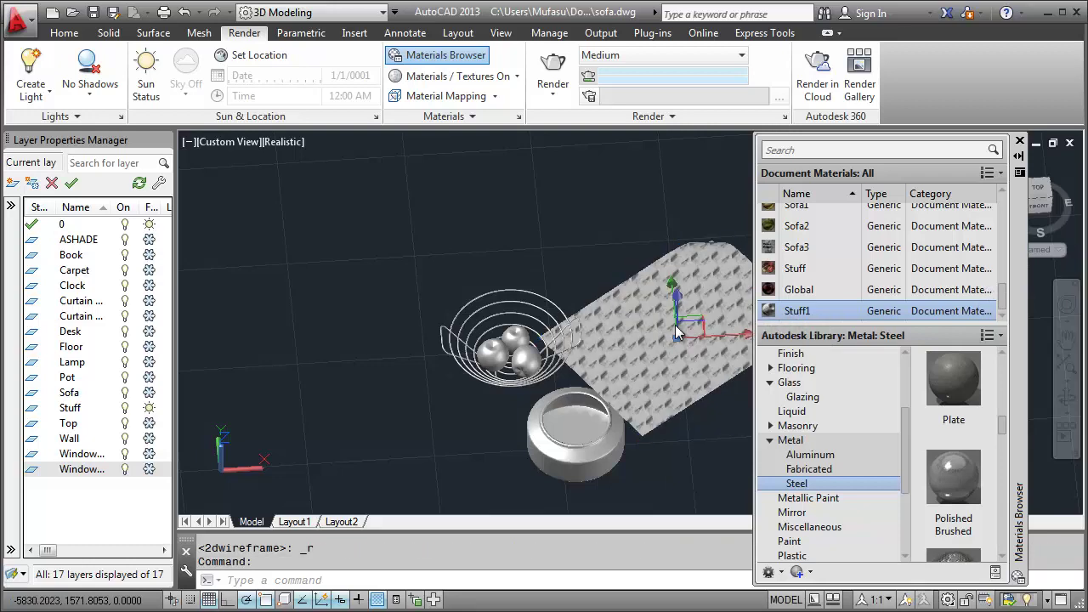
Rescale Stuff1's Drafting HVAC.jpg texture to a 400 sample size and close the editors.
double_click(808, 312)
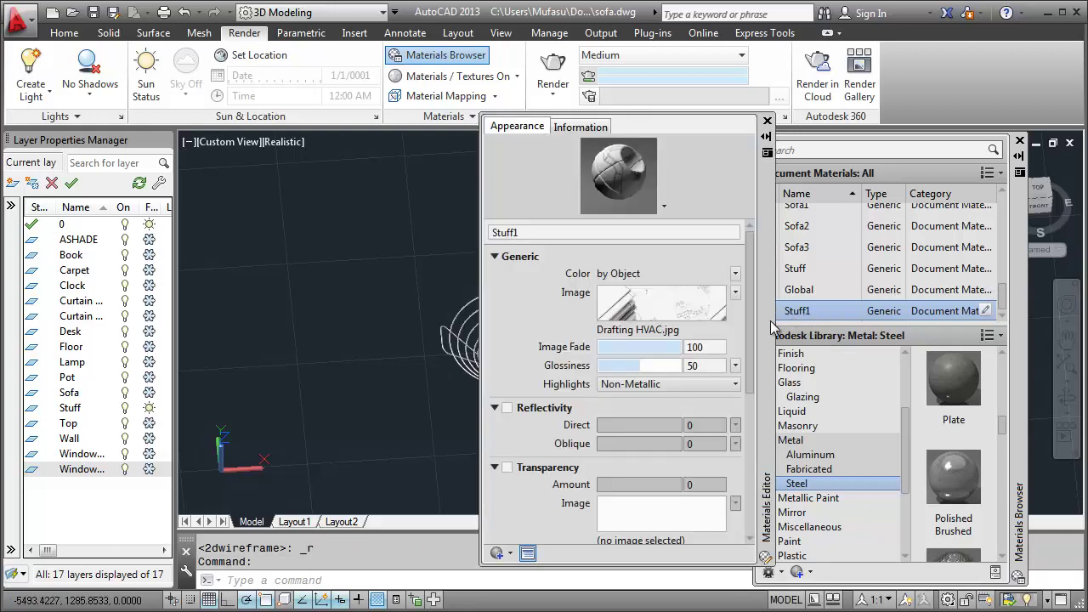
left_click(613, 313)
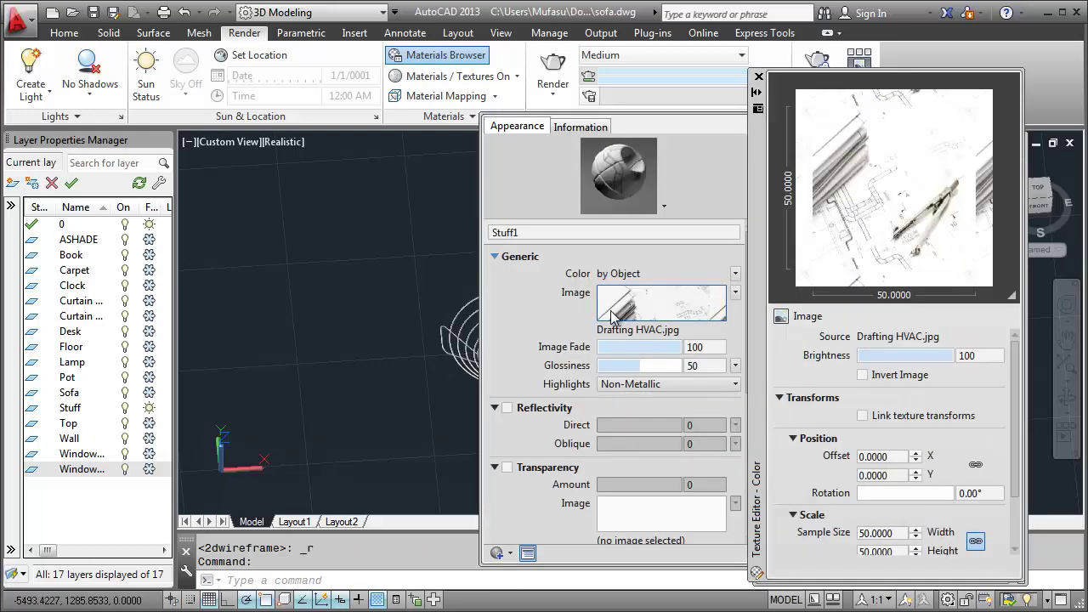
double_click(866, 532)
type("4")
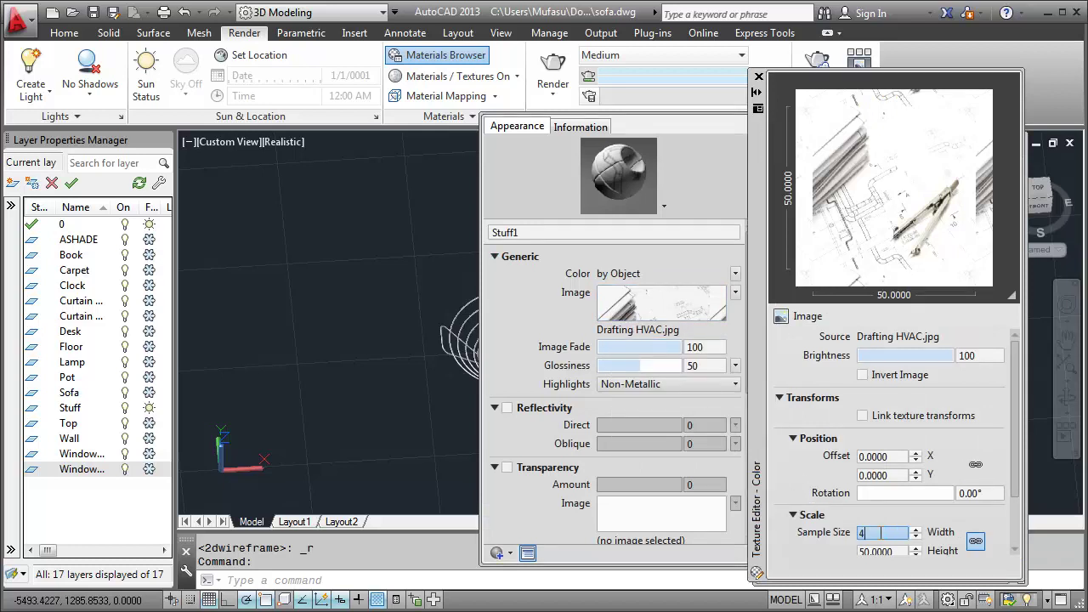
key("Return")
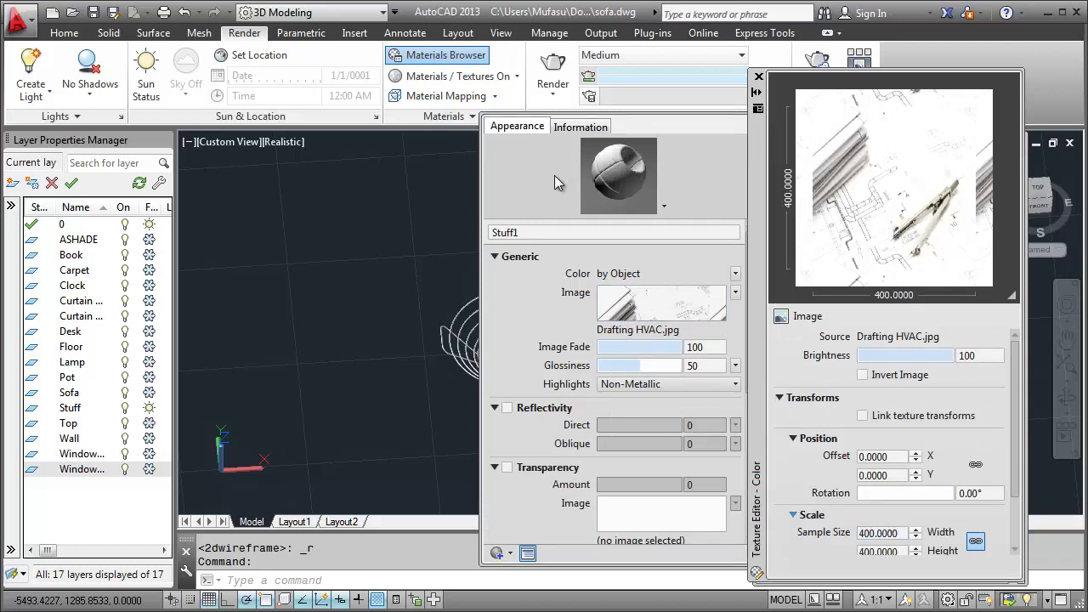
left_click_drag(750, 181, 506, 183)
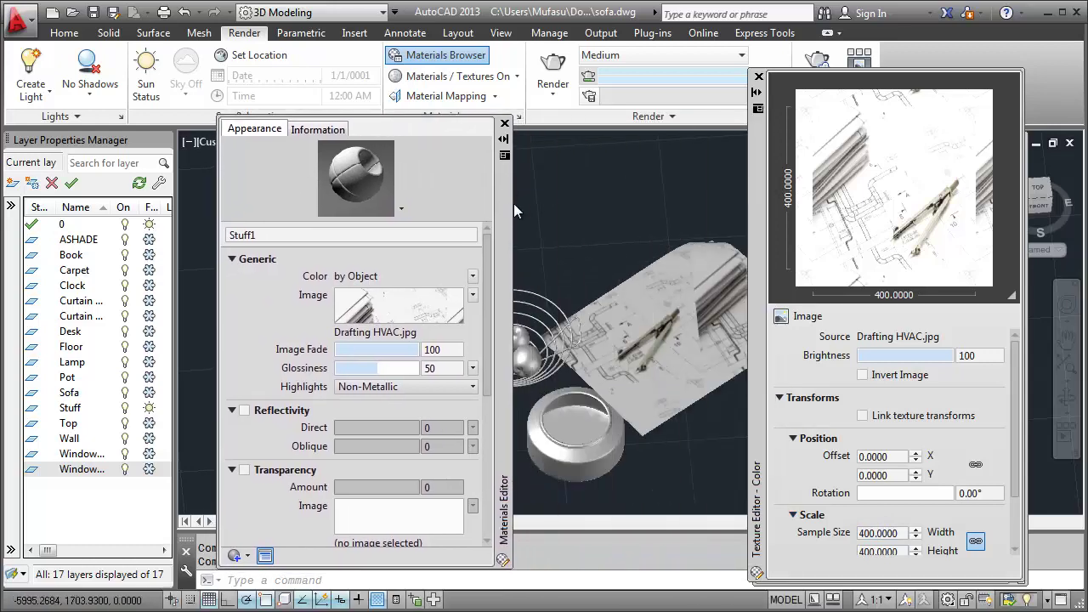
left_click(505, 125)
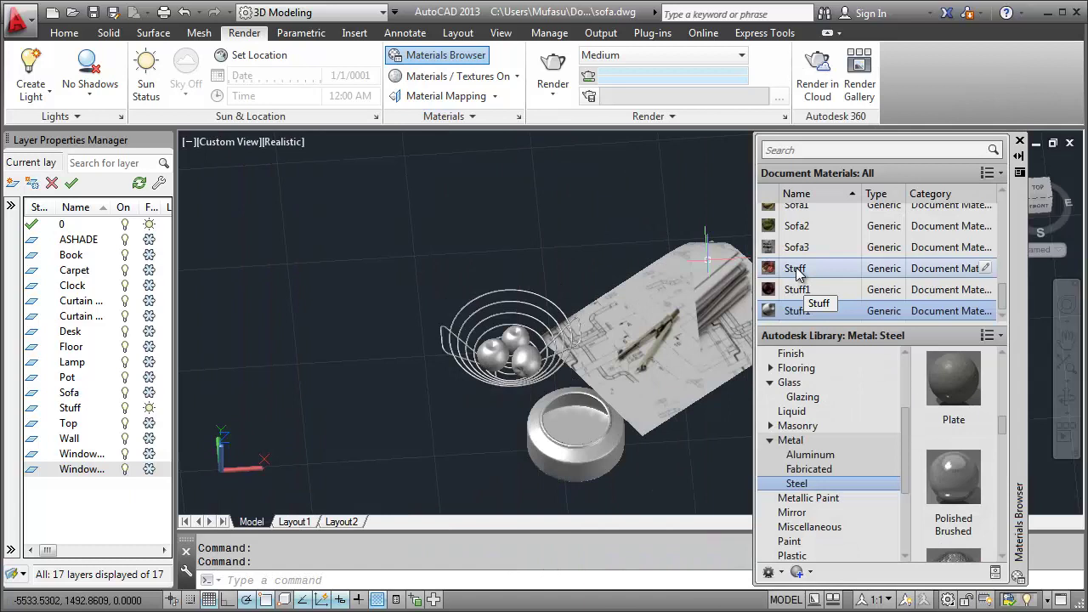
Apply the red Stuff apple material to all three apples in the bowl.
left_click_drag(796, 269, 523, 361)
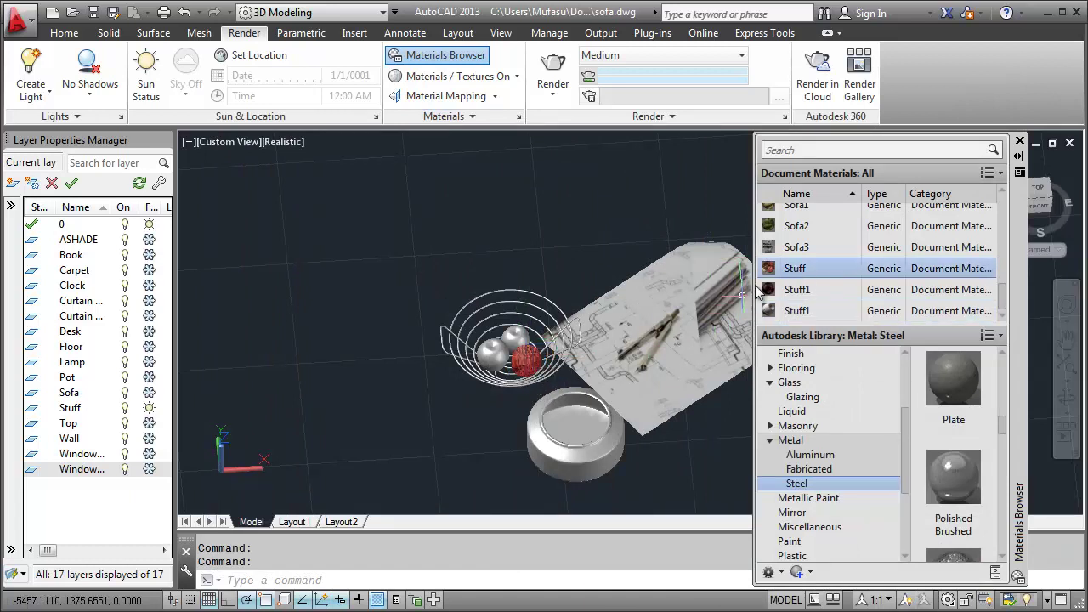
left_click_drag(793, 272, 518, 348)
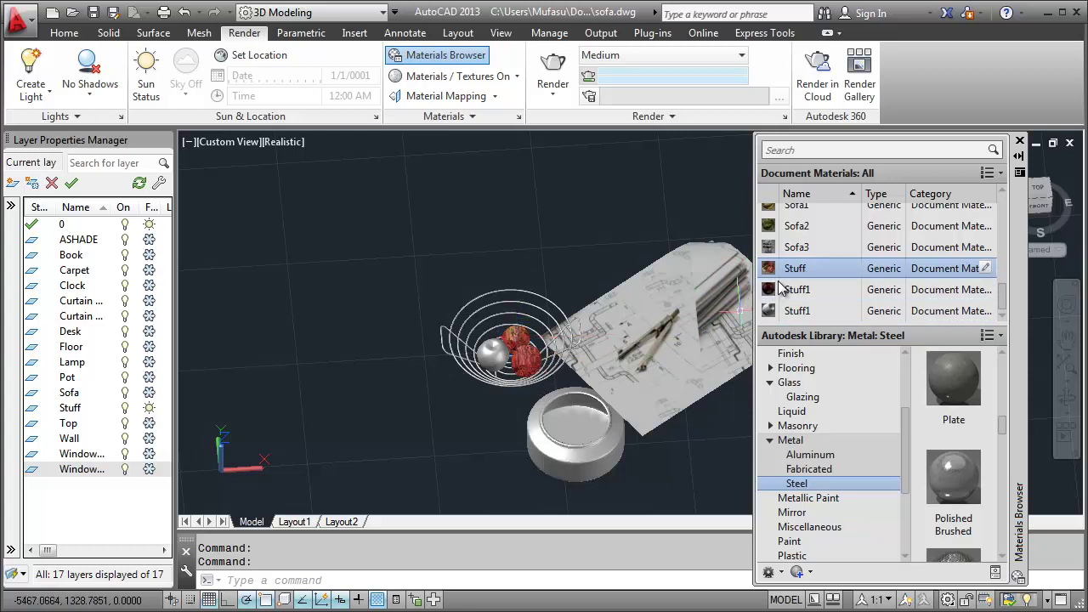
left_click_drag(780, 281, 501, 357)
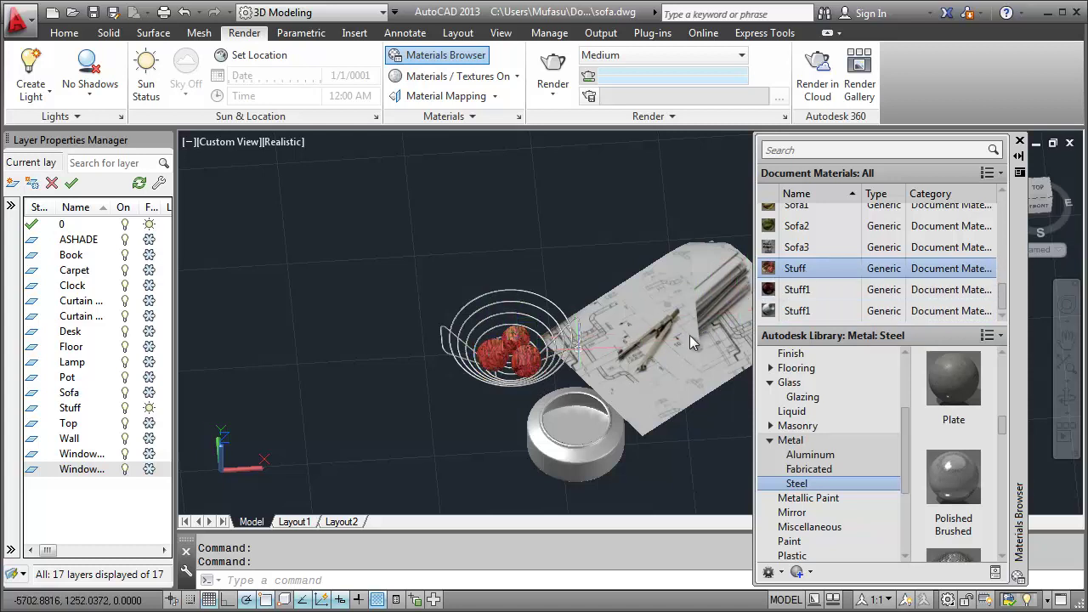
Lower the Stuff material's bump amount with the Bump Amount slider.
mouse_move(850, 268)
double_click(796, 270)
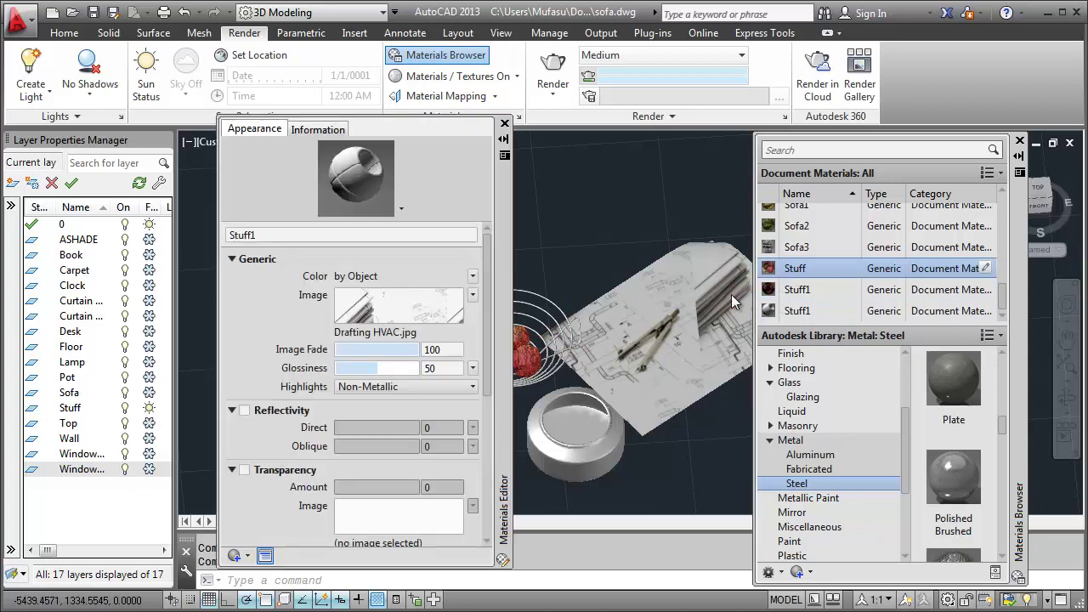
left_click_drag(484, 350, 482, 490)
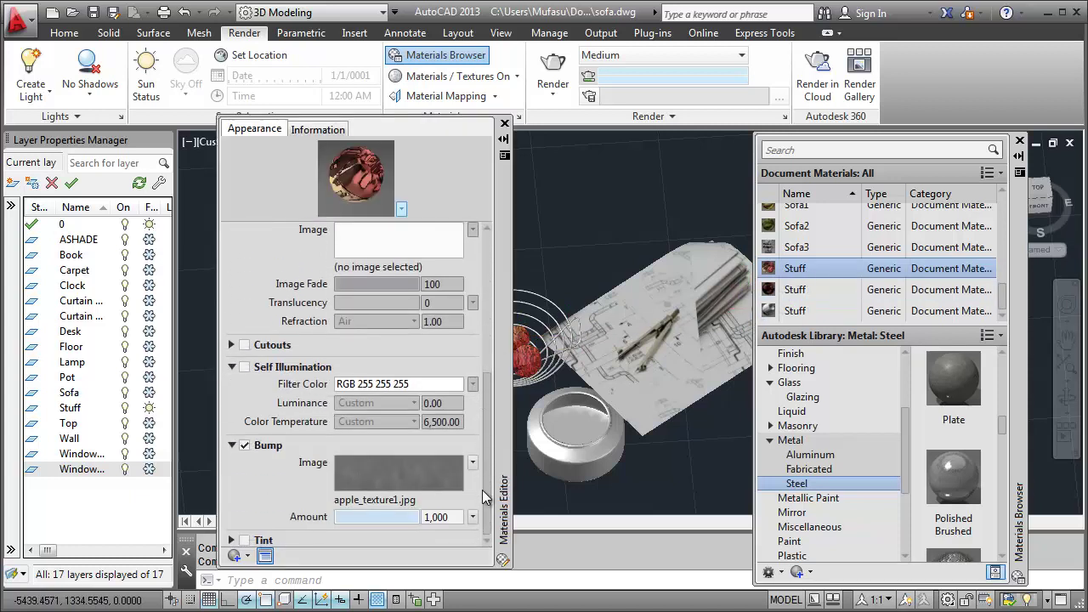
left_click_drag(419, 517, 415, 516)
left_click_drag(388, 515, 378, 516)
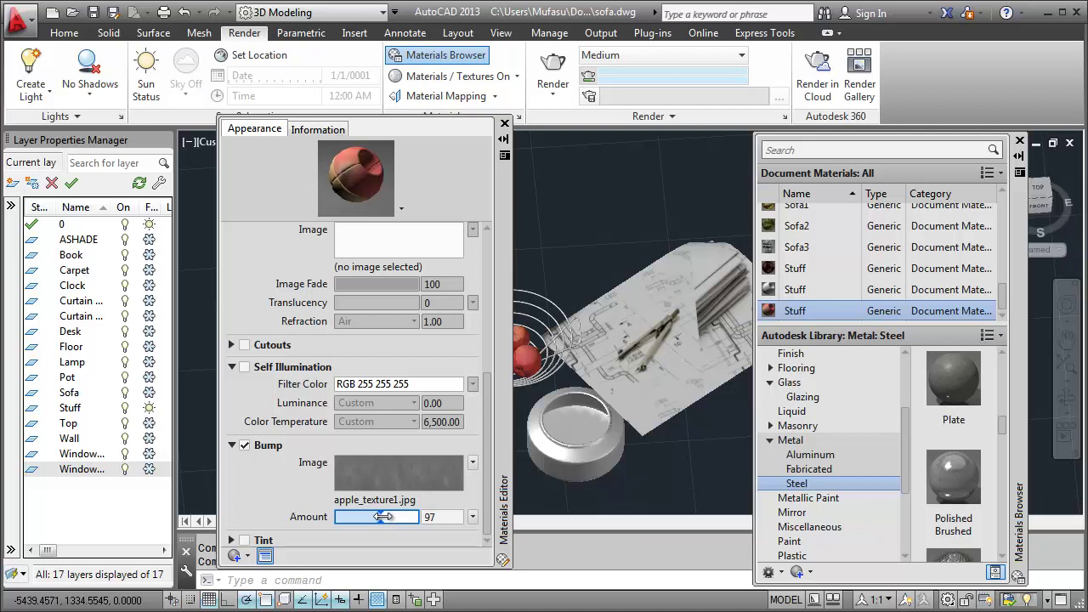
Apply the Aluminum - Dark metal material to the round pot and close the Materials Browser.
left_click(505, 124)
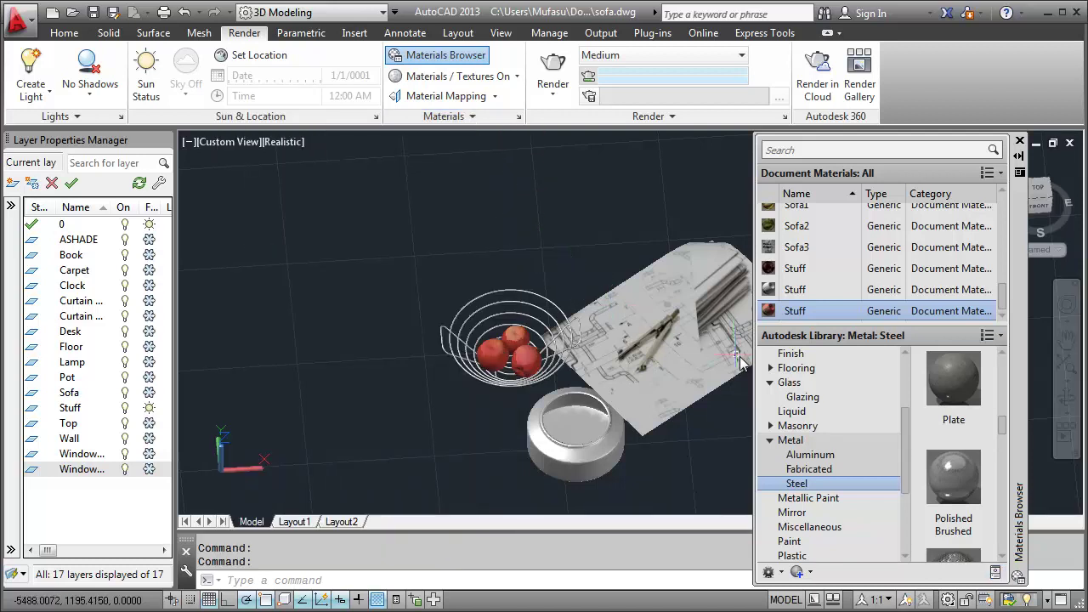
left_click(795, 441)
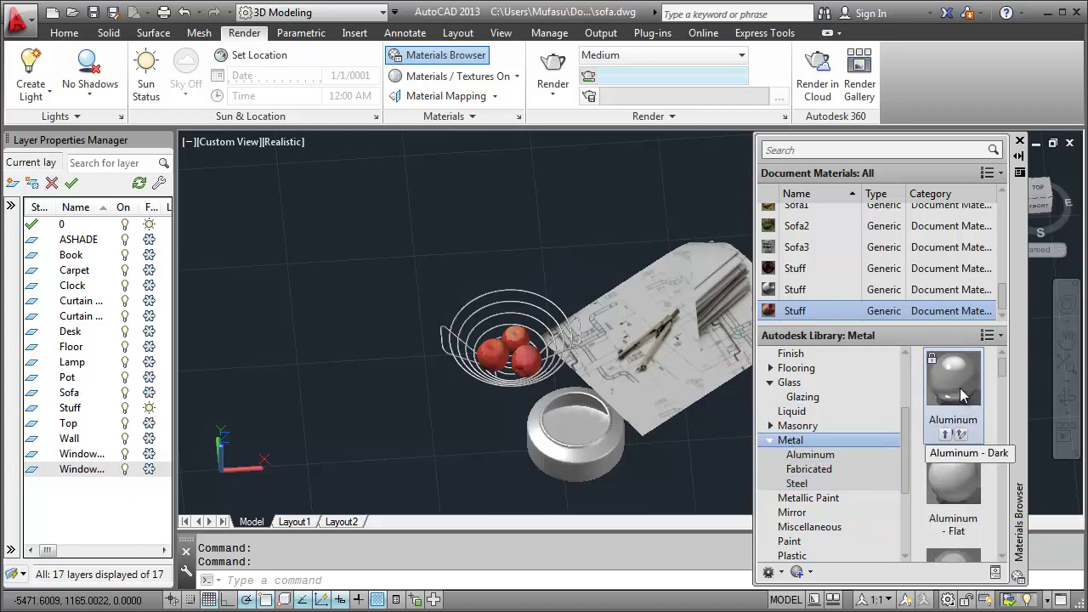
left_click_drag(961, 395, 554, 323)
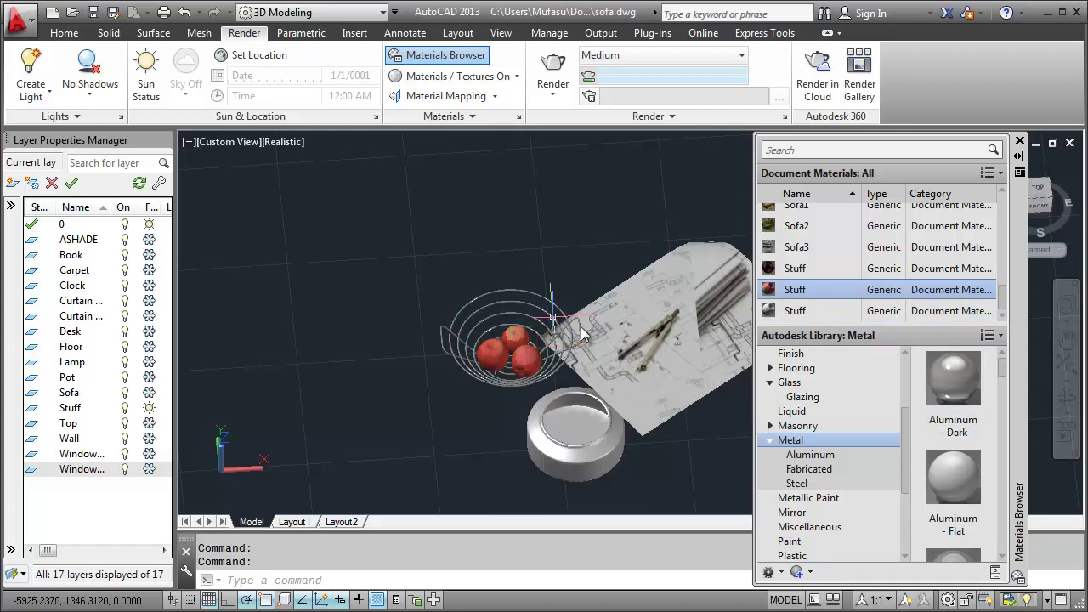
left_click_drag(958, 385, 573, 457)
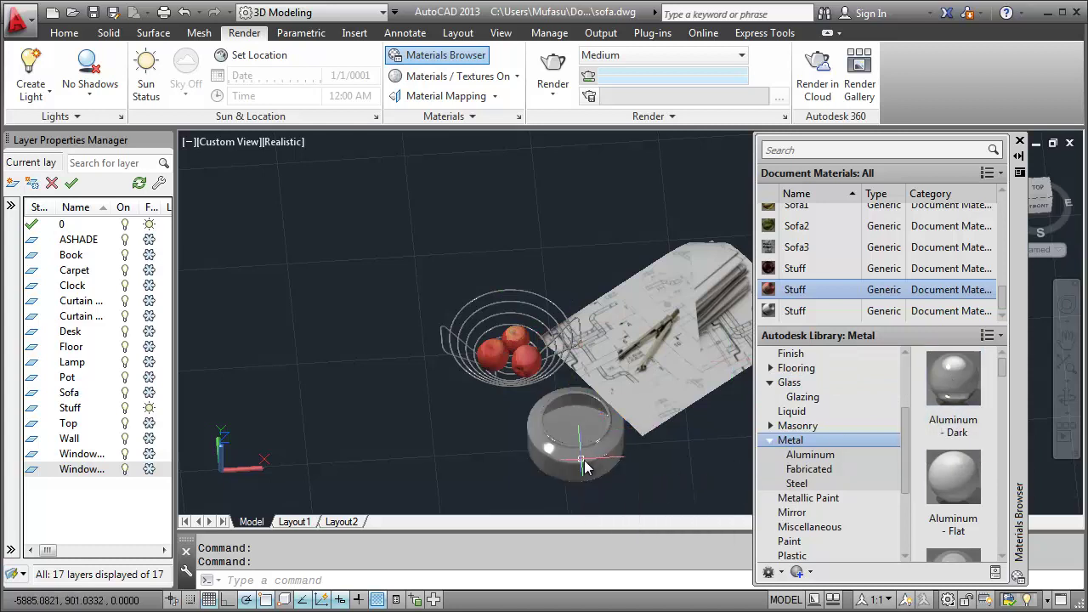
left_click(1020, 142)
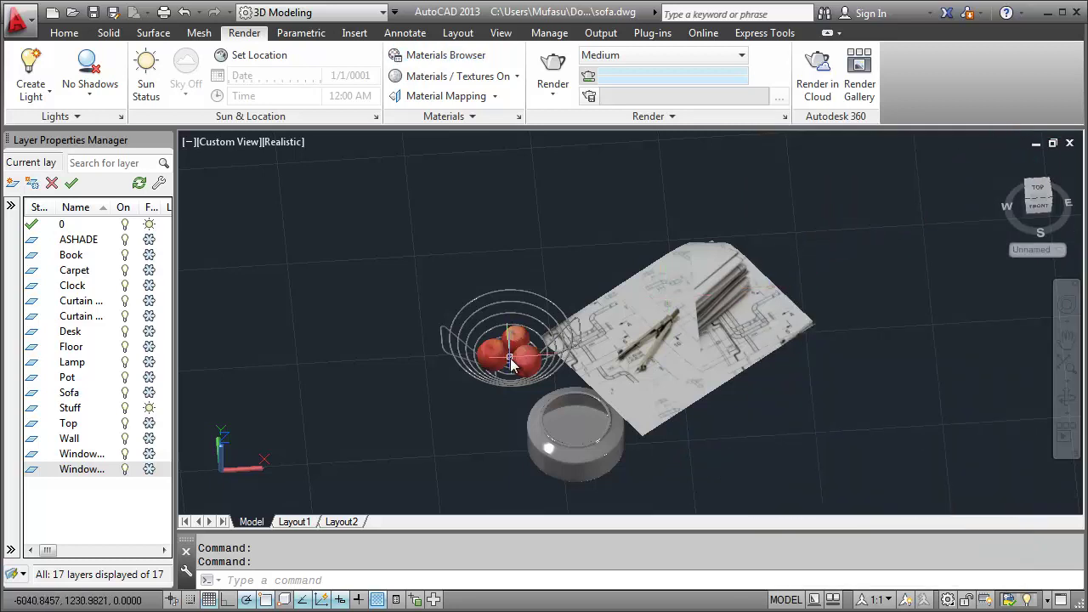
Freeze the Stuff layer and thaw the Top and Wall layers.
left_click(149, 409)
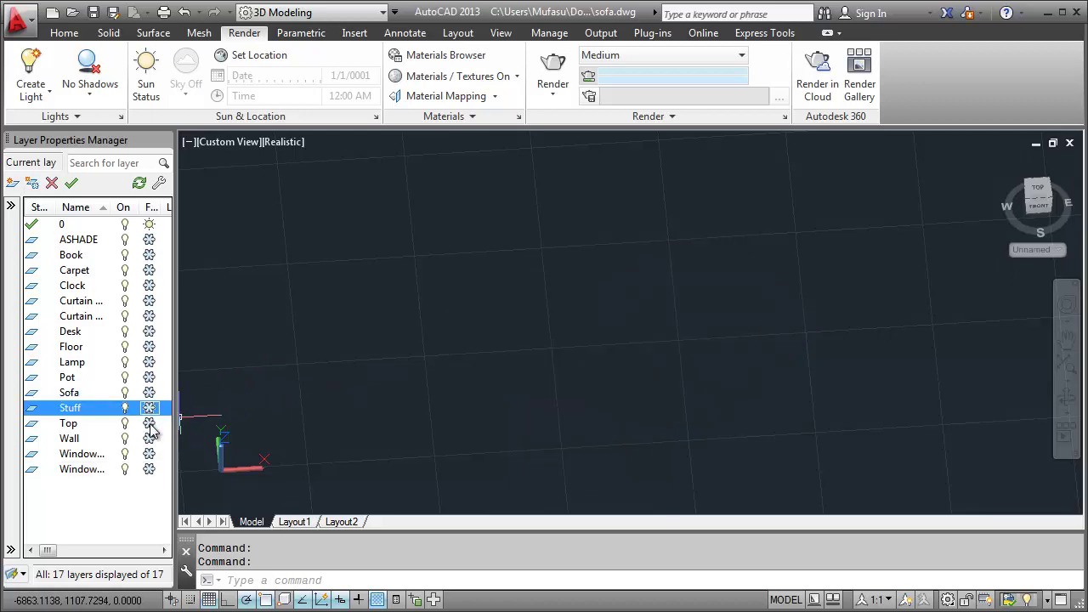
left_click(148, 423)
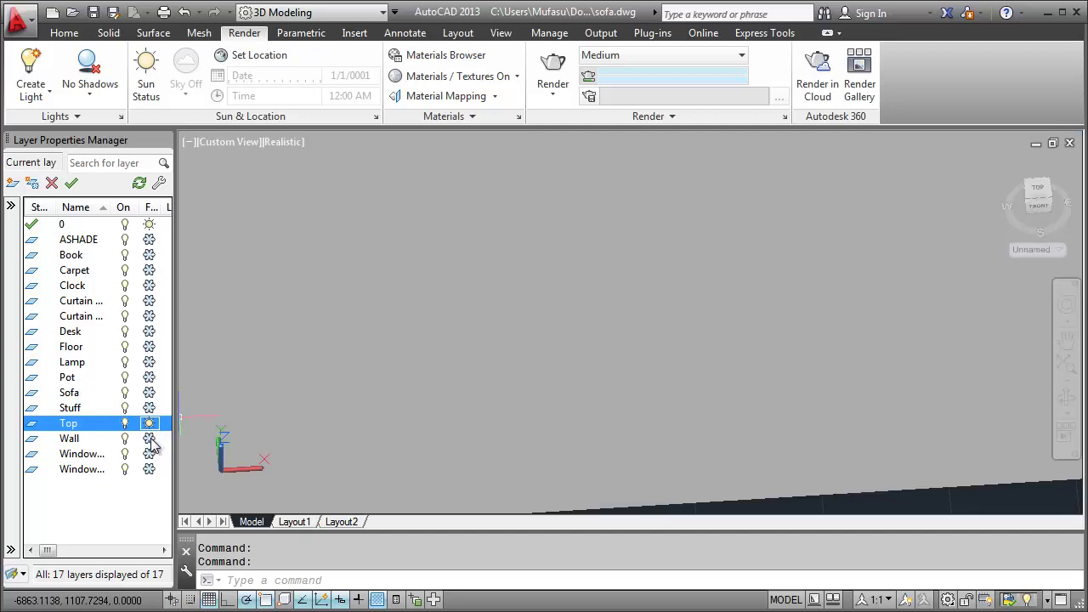
left_click(150, 439)
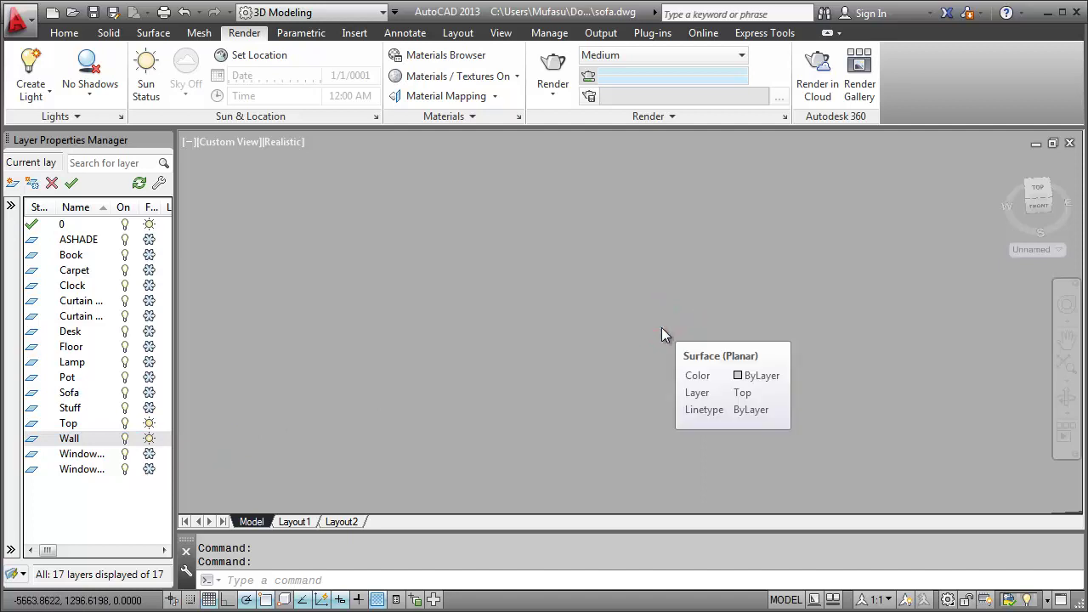
Zoom out and orbit to an angled view of the room box.
scroll(662, 333, "down", 2)
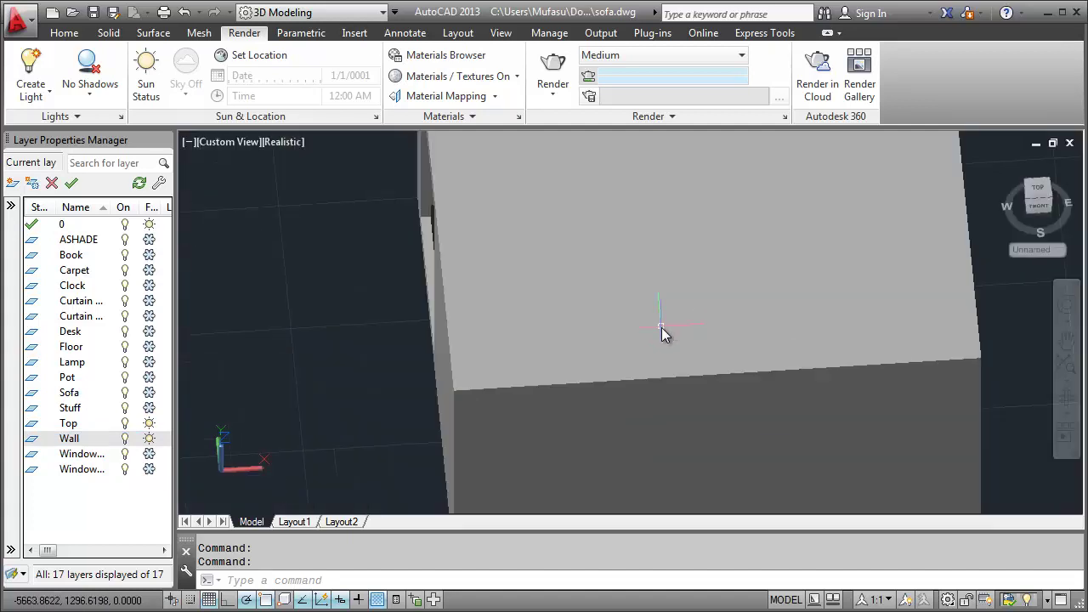
left_click(1065, 404)
mouse_move(923, 400)
left_mouse_down()
mouse_move(759, 257)
mouse_move(787, 338)
left_mouse_up()
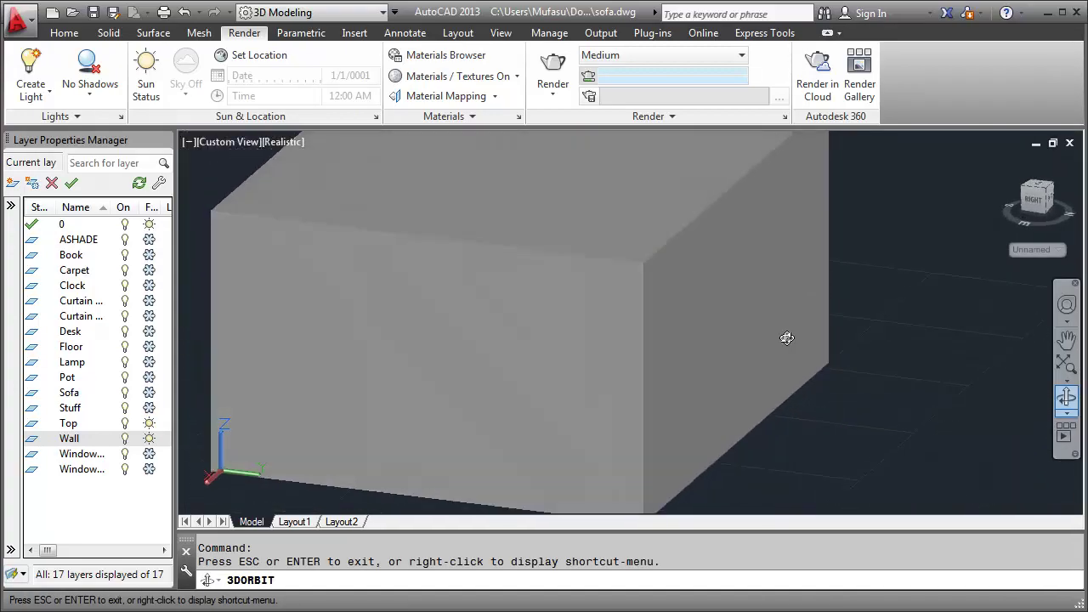
key("Escape")
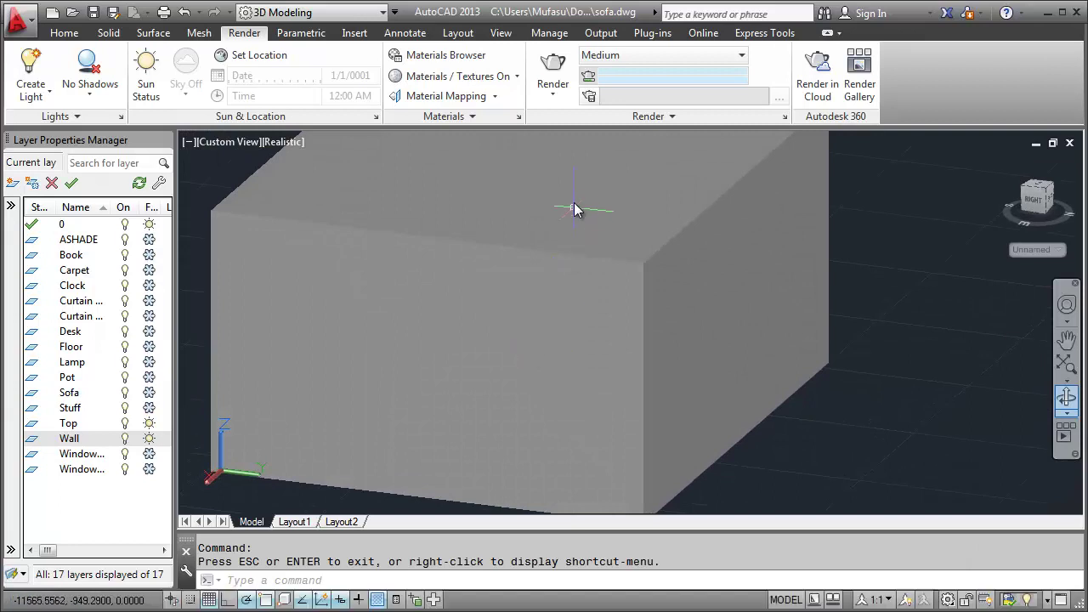
Apply the Beige Wall Paint material to the room box.
left_click(442, 55)
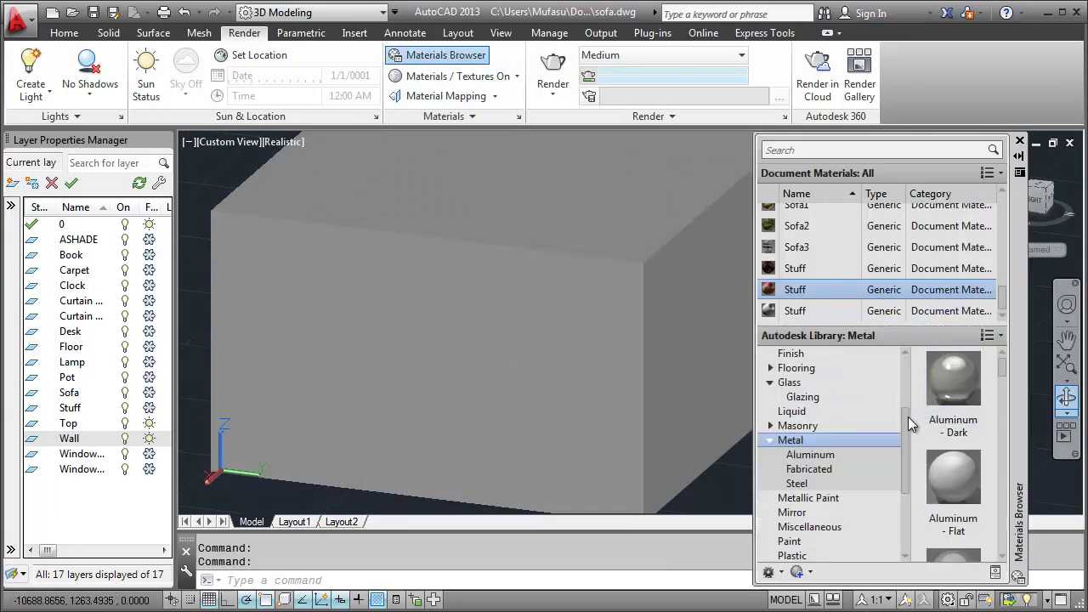
left_click_drag(908, 423, 902, 501)
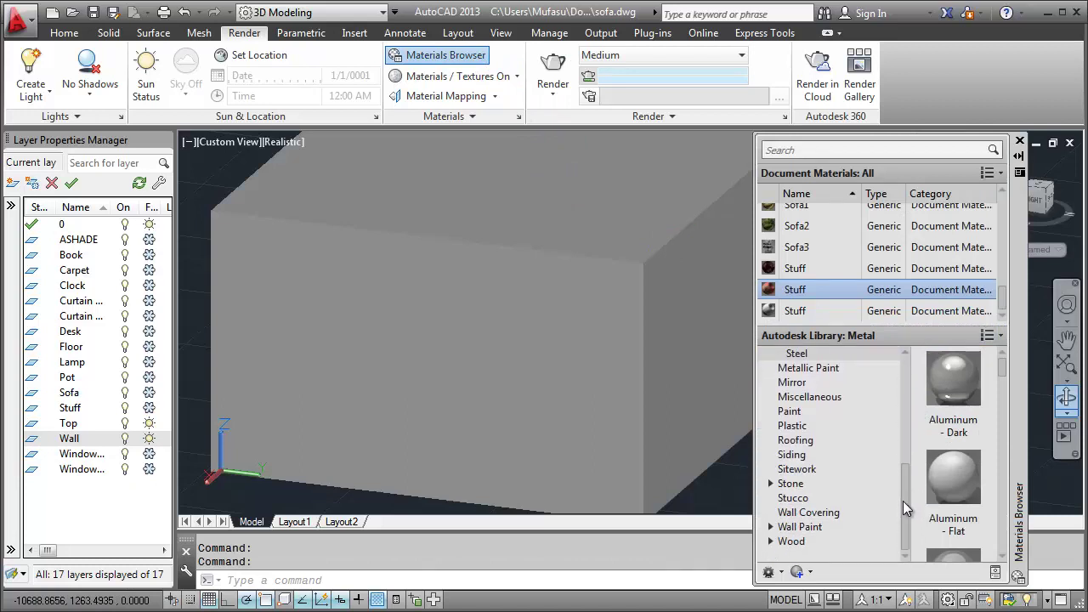
left_click(818, 525)
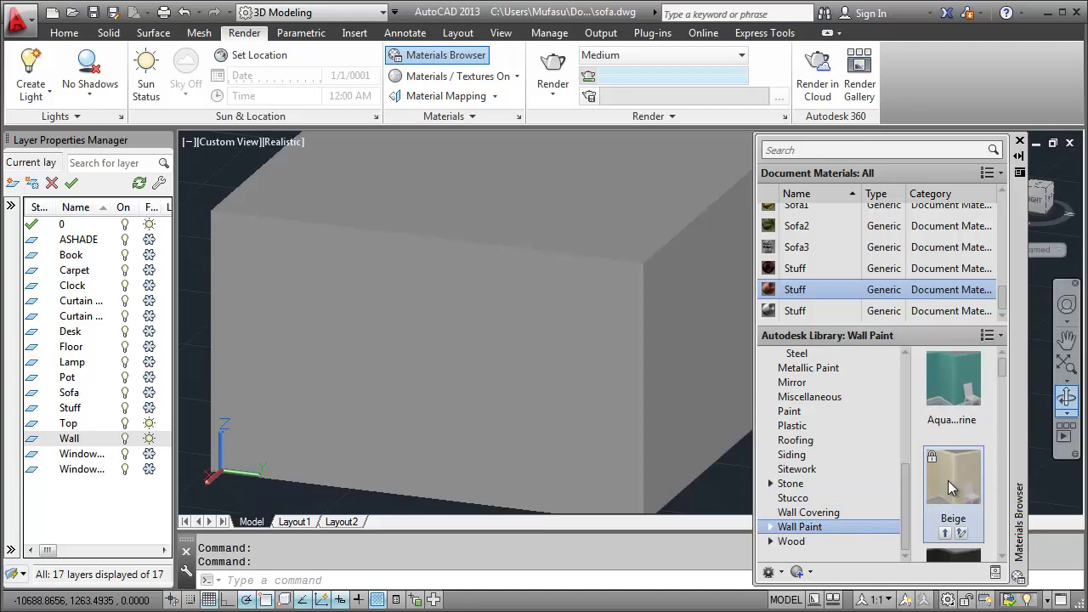
left_click_drag(947, 480, 550, 430)
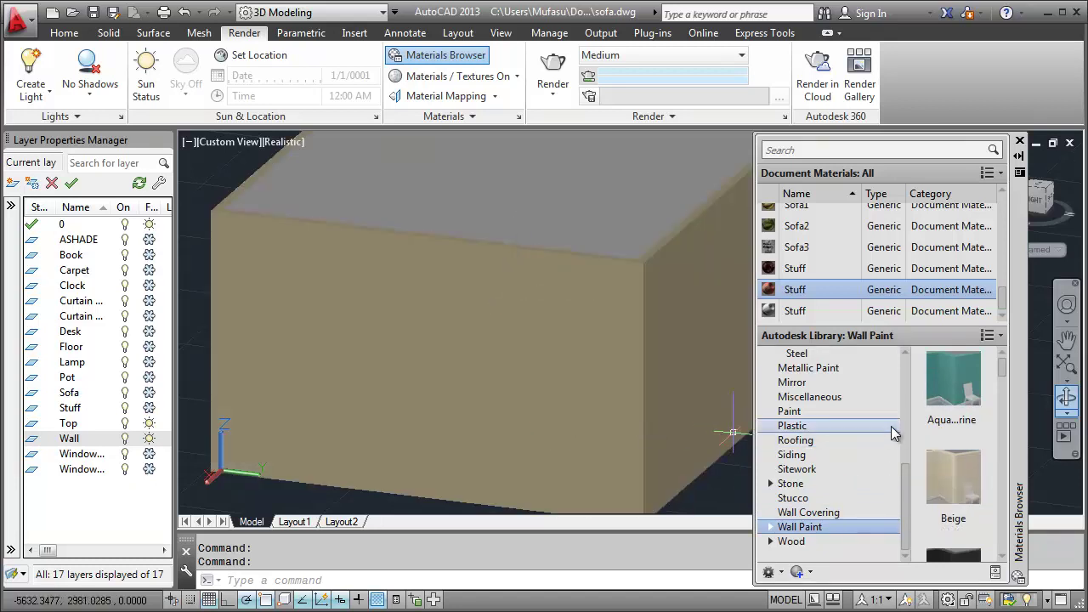
mouse_move(884, 311)
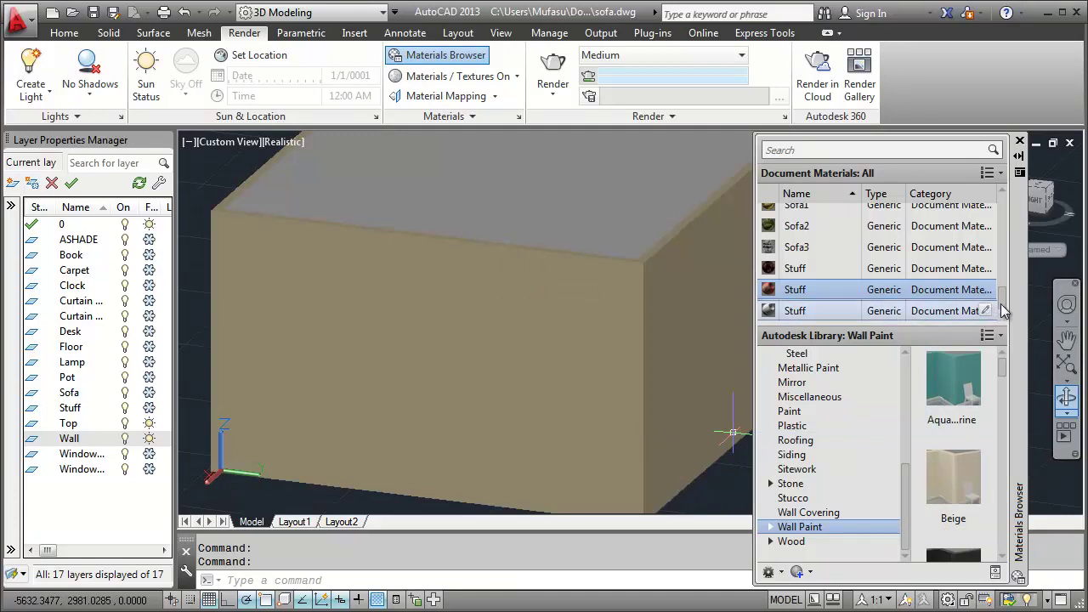
Rename the Beige document material to Wall.
left_click_drag(1000, 303, 1001, 262)
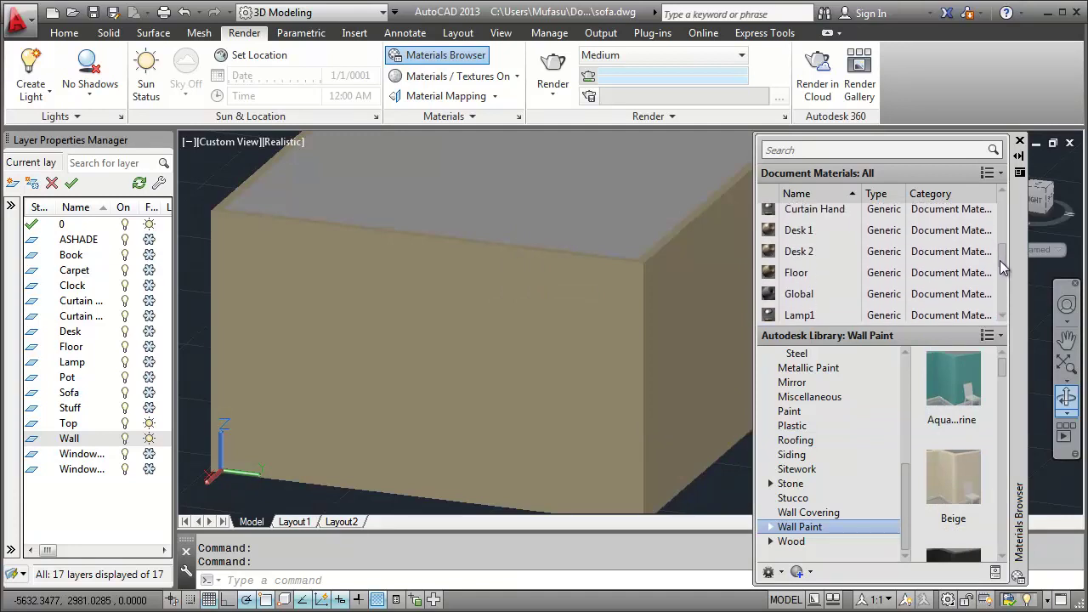
left_click_drag(1001, 270, 1000, 220)
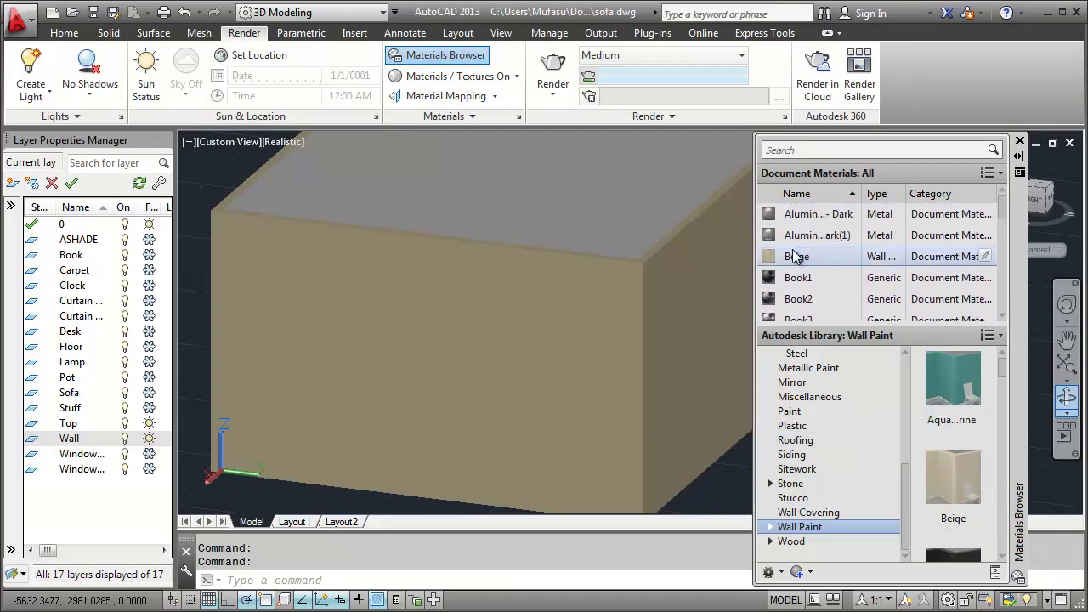
right_click(796, 256)
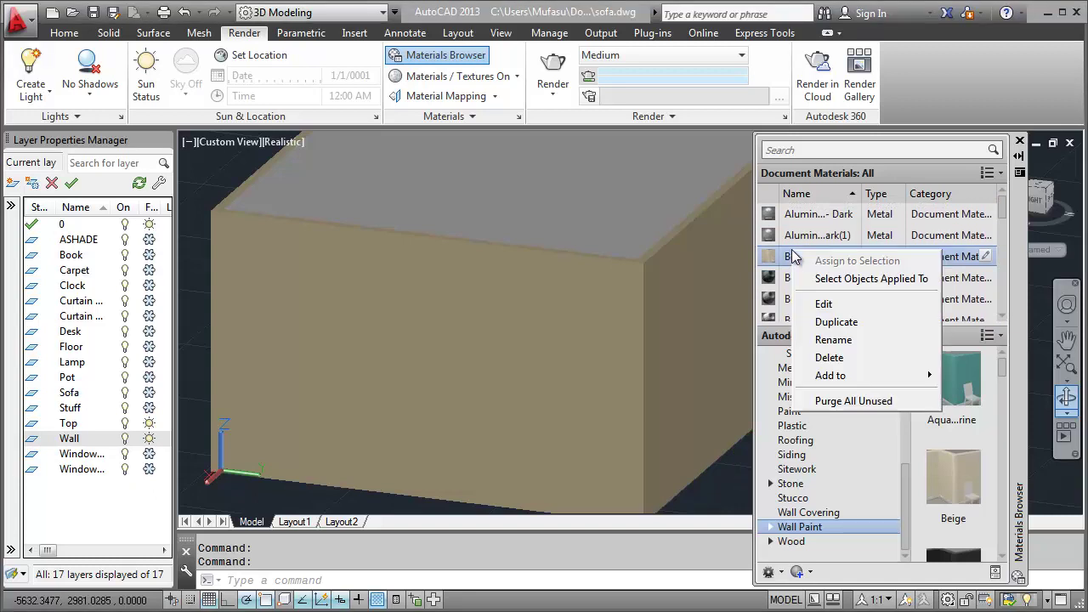
left_click(841, 343)
type("Wall")
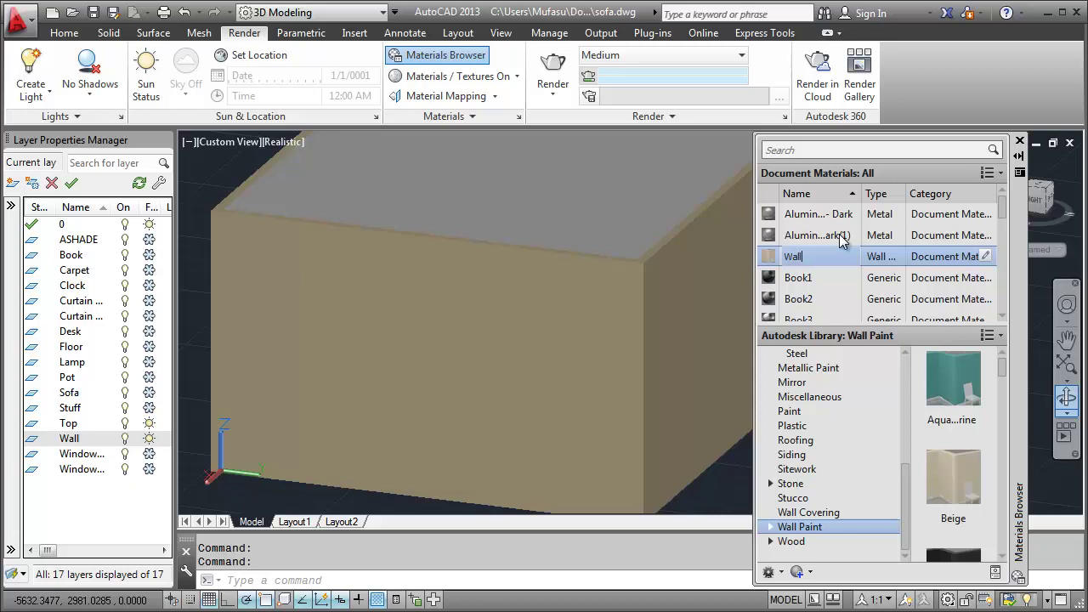
key("Return")
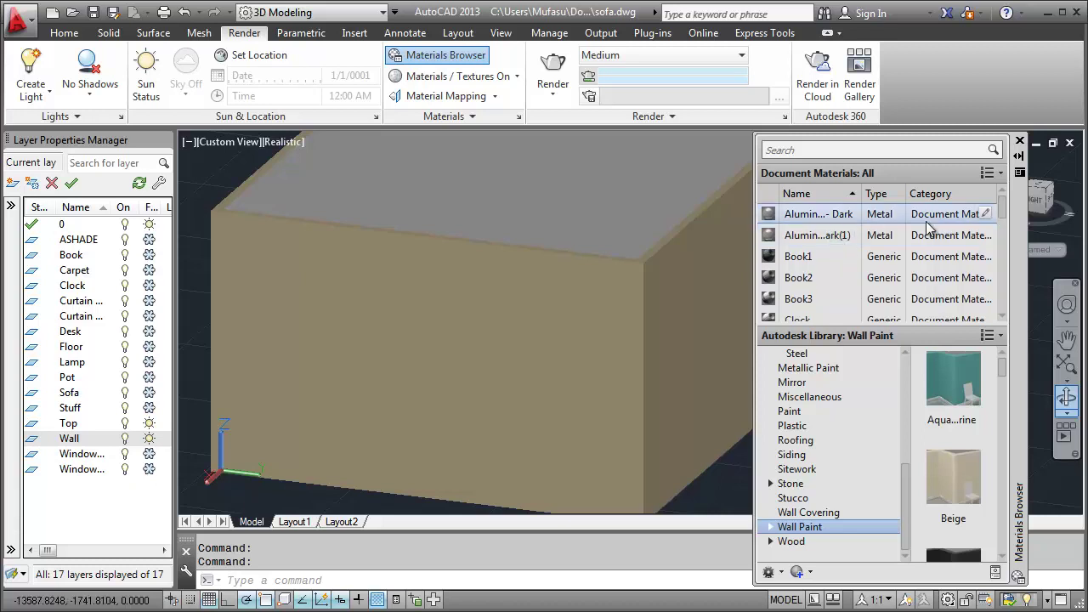
Apply the Wall material to the box's top and close the Materials Browser.
left_click_drag(1003, 209, 1006, 311)
left_click(811, 310)
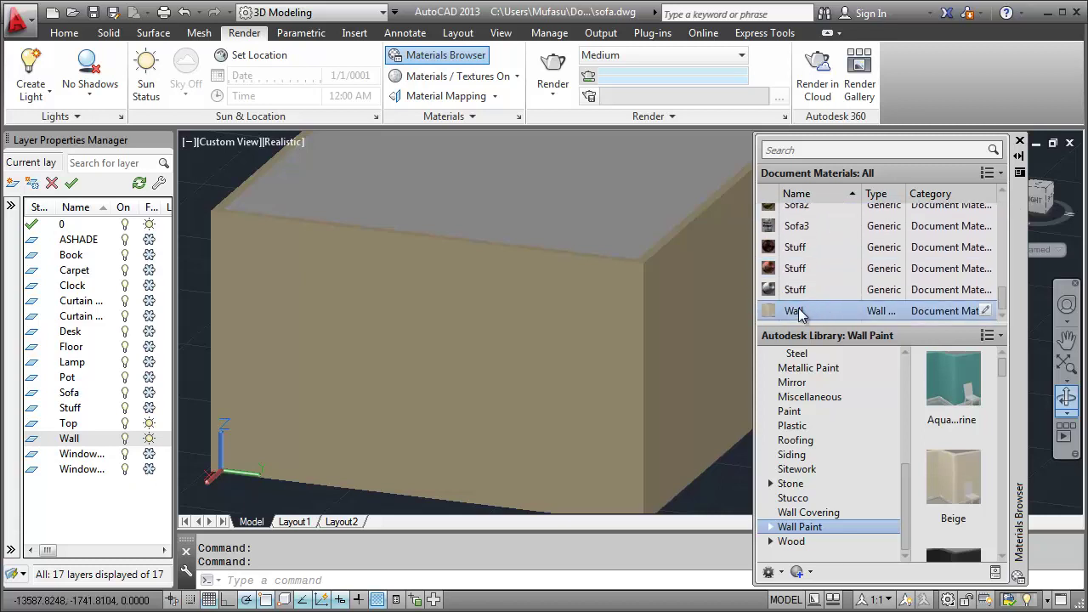
left_click_drag(610, 218, 610, 218)
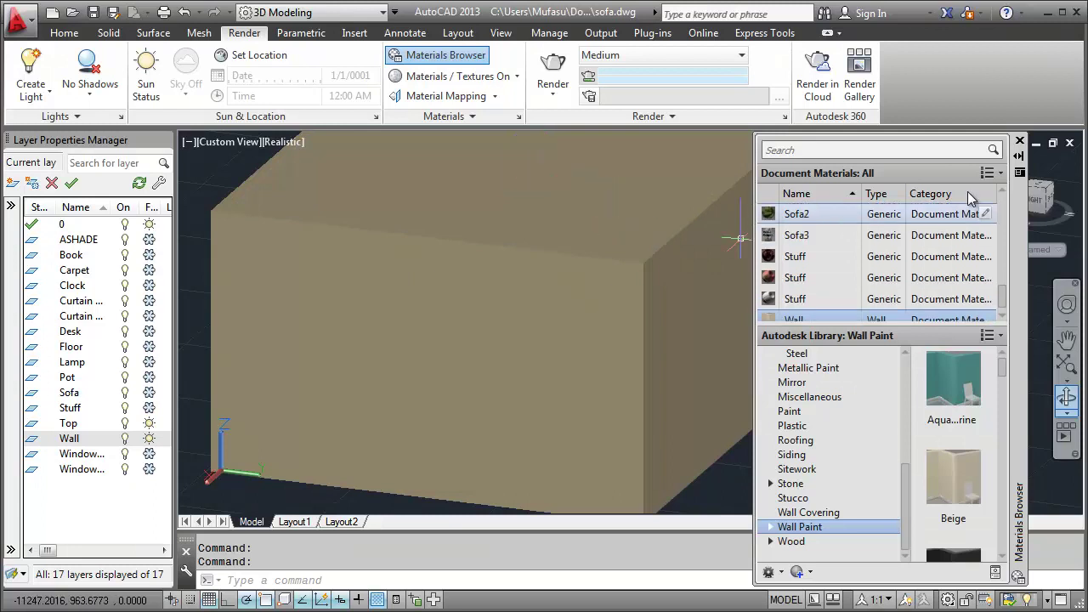
left_click(1020, 142)
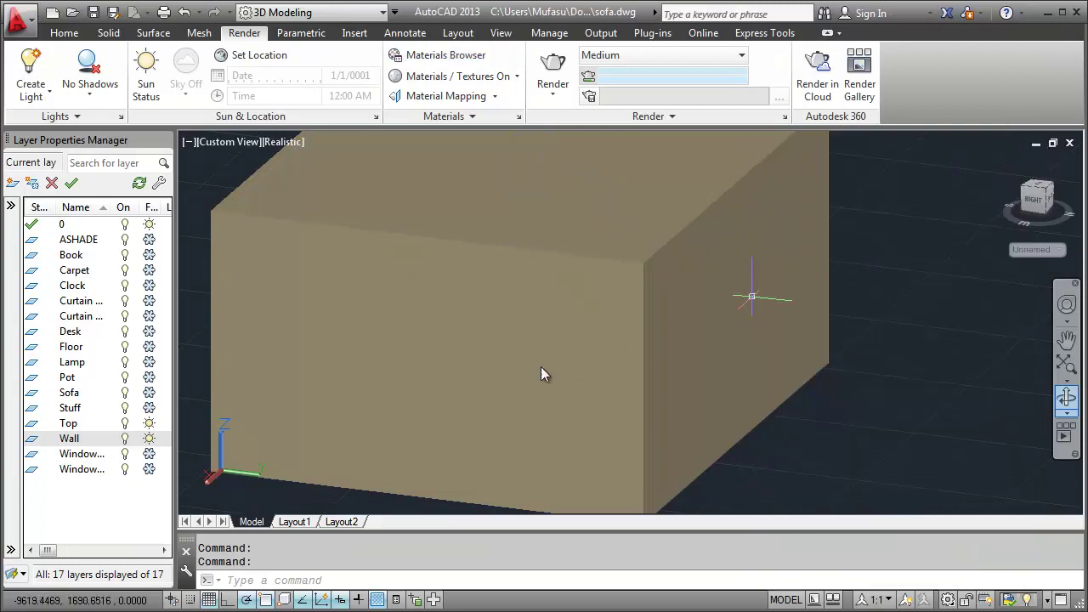
Freeze the Wall and Top layers, thaw both window layers, and restore the view.
left_click(149, 438)
left_click(150, 424)
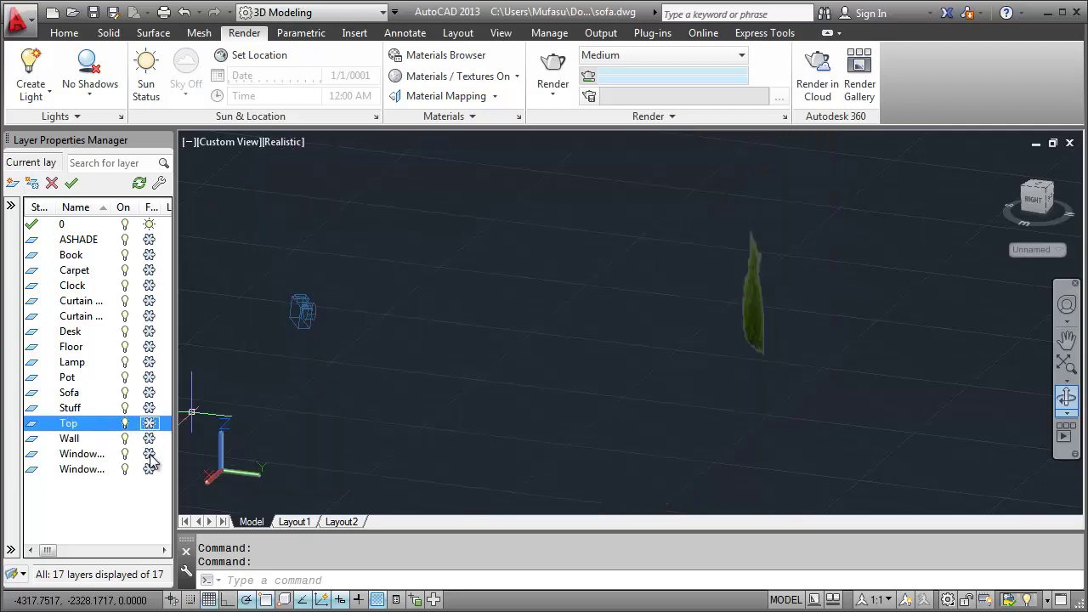
left_click(149, 454)
left_click(149, 470)
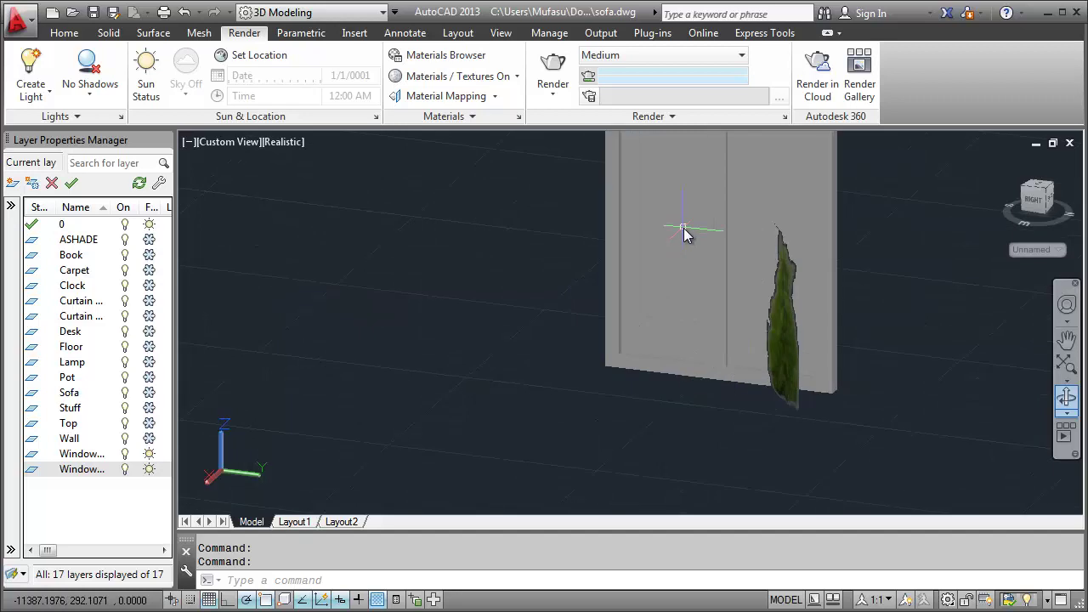
scroll(684, 233, "up", 2)
scroll(684, 234, "down", 1)
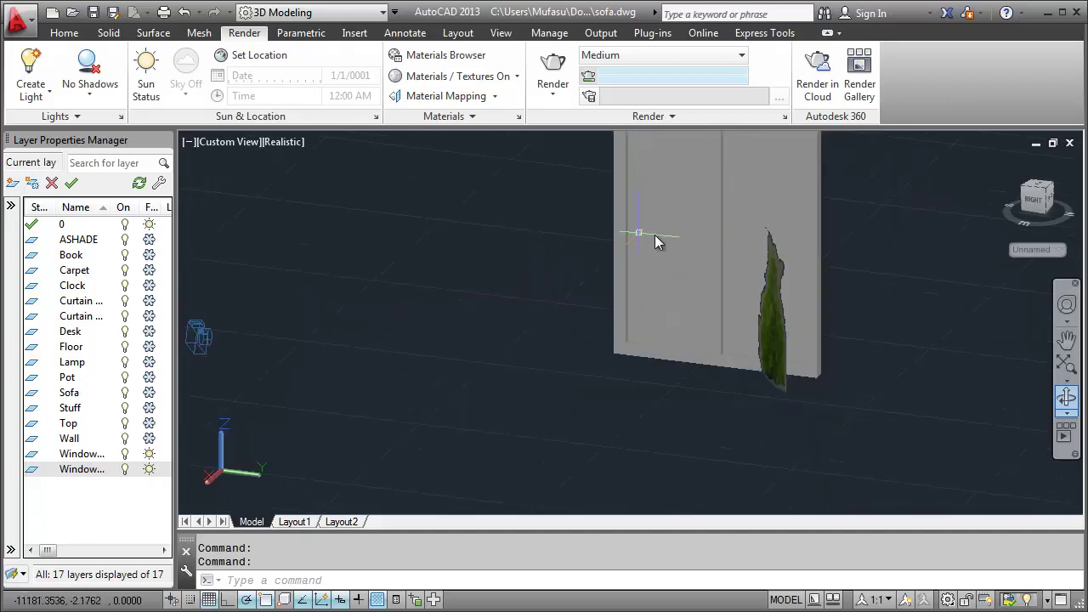
key("ctrl+z")
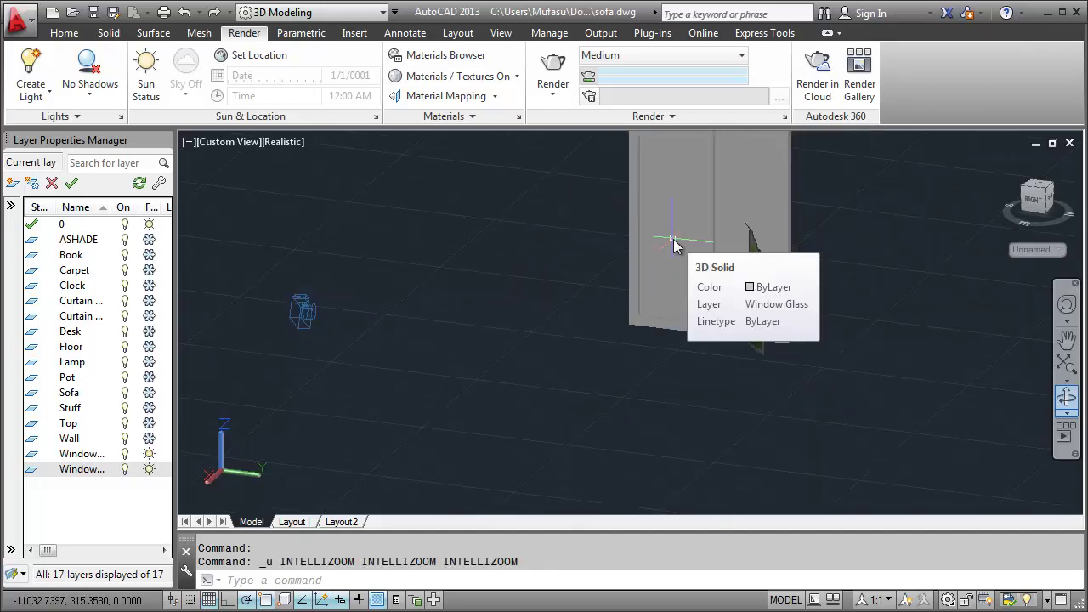
scroll(674, 241, "up", 3)
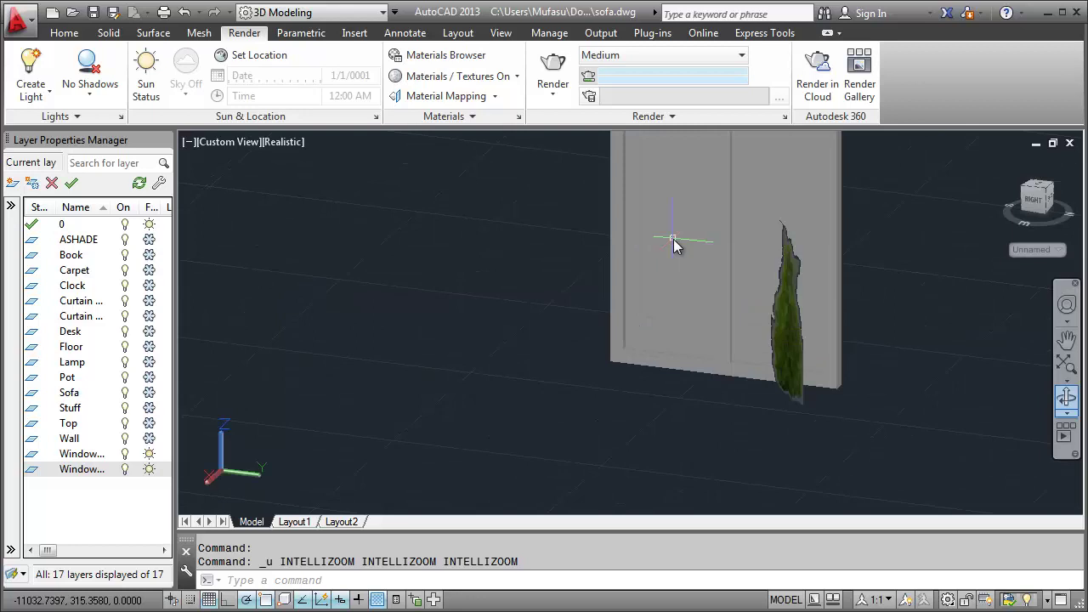
Apply the Aluminum Framed and Clear glass materials to the window.
left_click(419, 57)
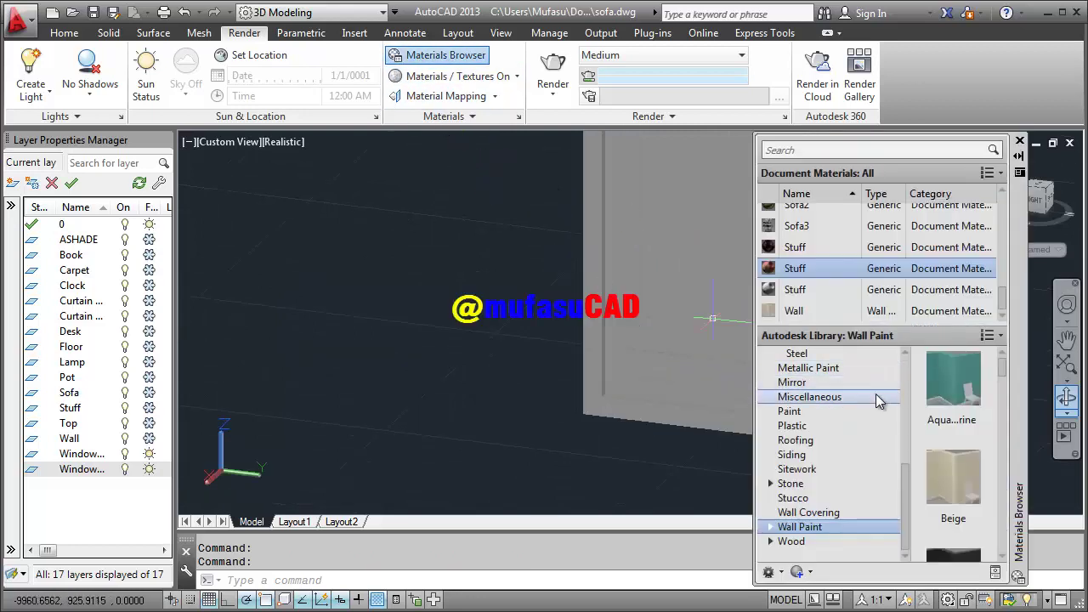
left_click_drag(904, 466, 900, 430)
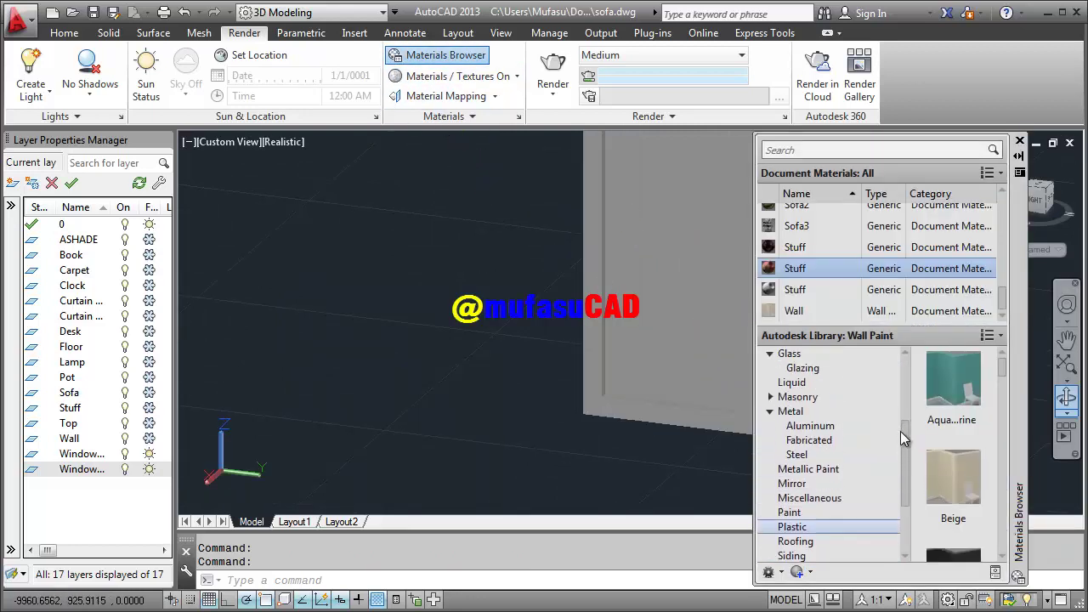
left_click(839, 439)
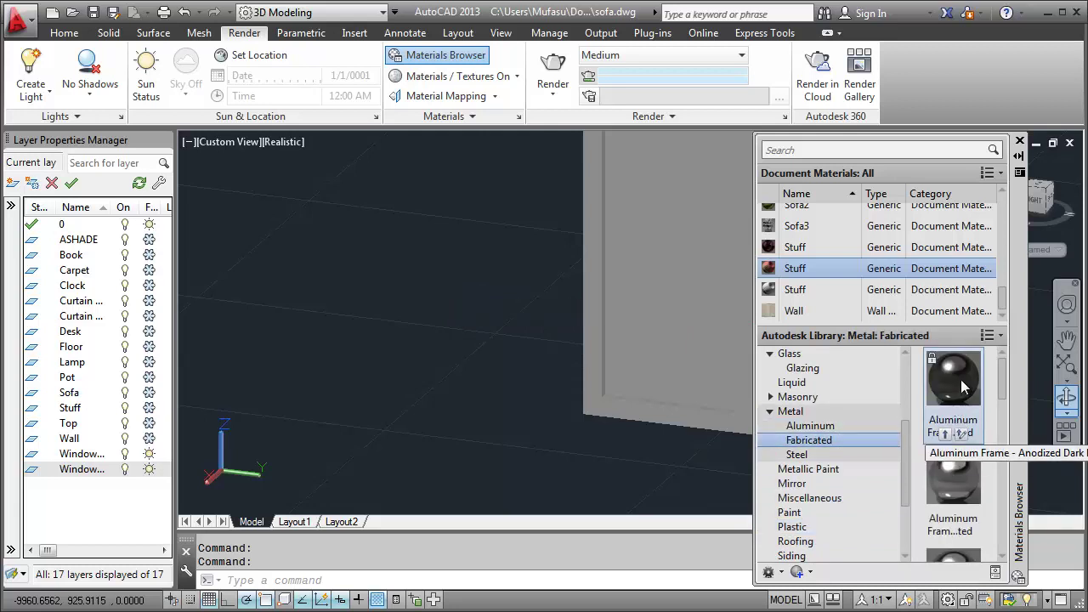
mouse_move(960, 379)
left_mouse_down()
mouse_move(725, 416)
mouse_move(599, 406)
left_mouse_up()
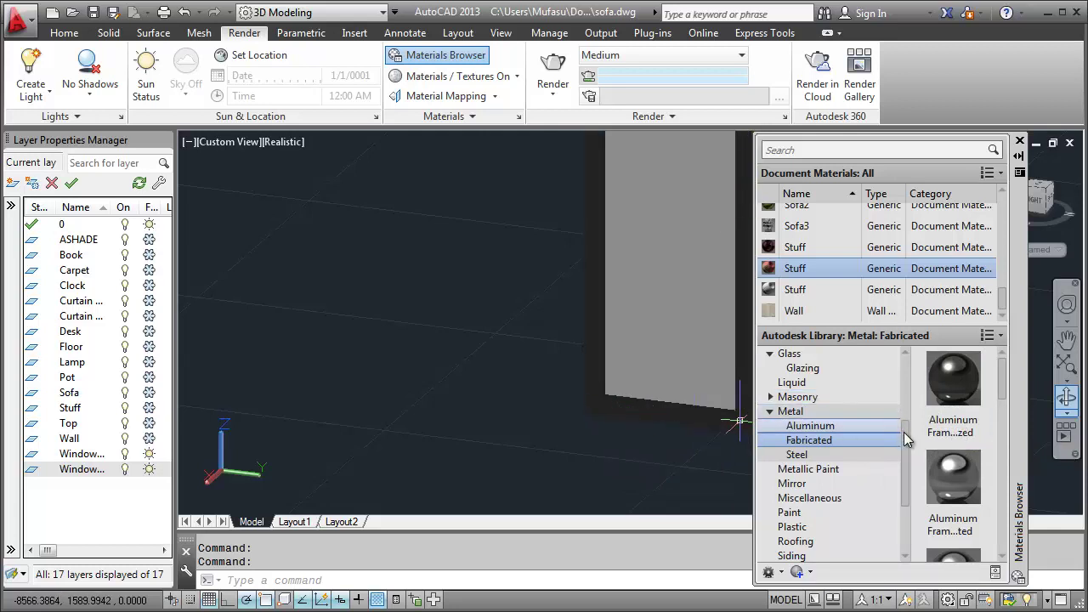
scroll(905, 432, "up", 1)
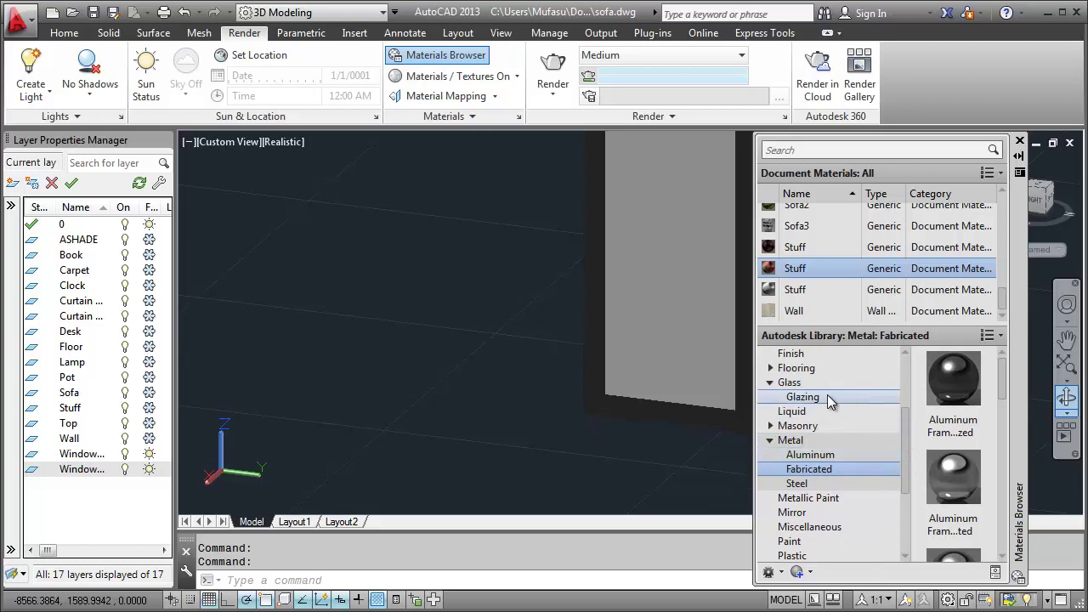
left_click(807, 383)
scroll(1004, 378, "down", 3)
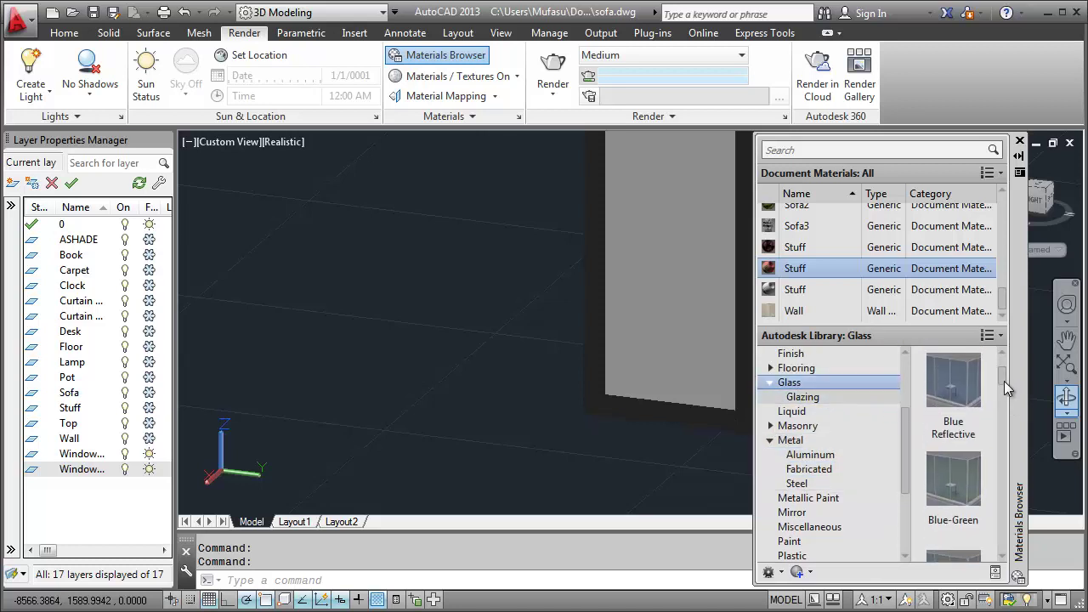
scroll(1004, 383, "down", 1)
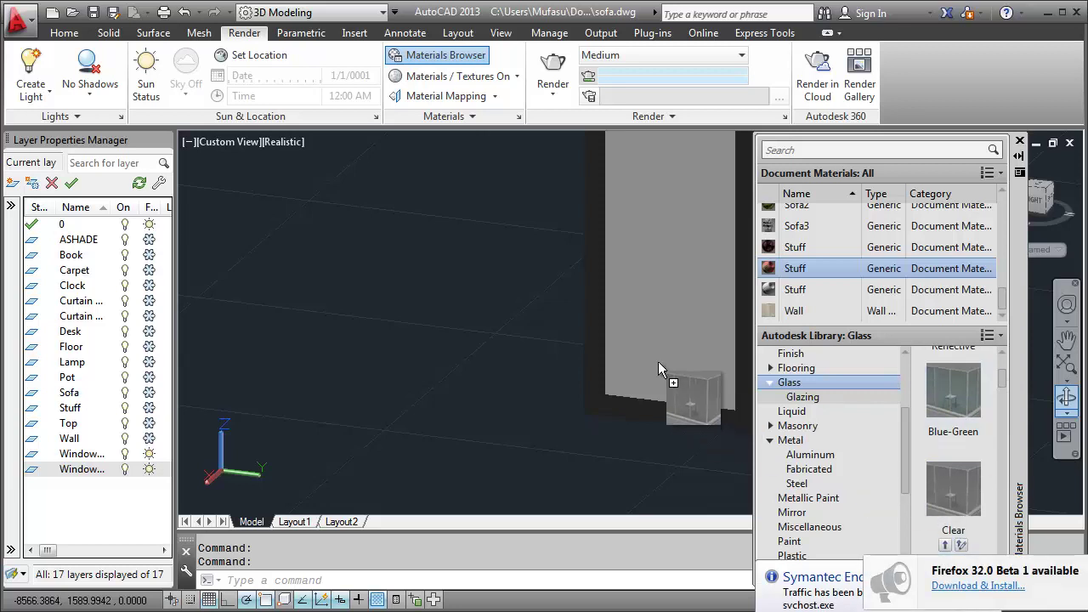
left_click_drag(966, 484, 658, 362)
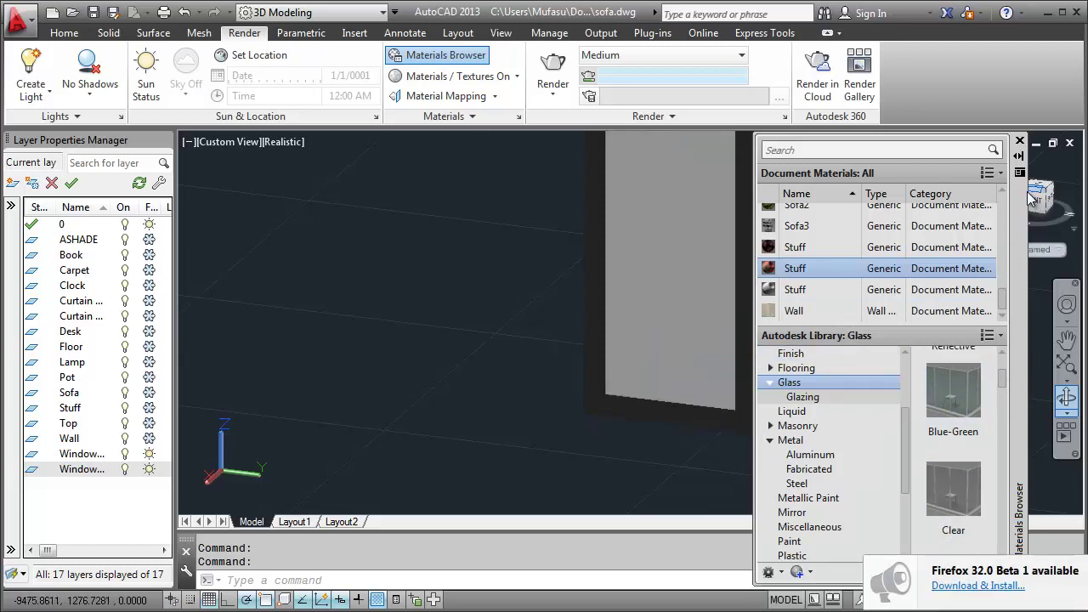
Assign Blue-Green glass to both selected window panes and close the Materials Browser.
left_click_drag(1017, 209, 521, 212)
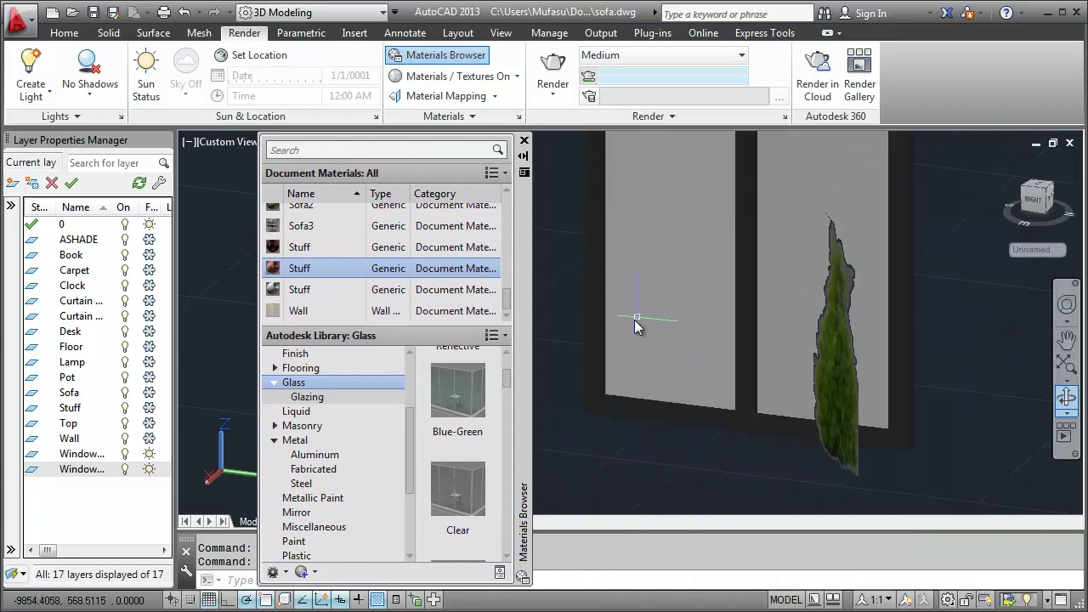
left_click(637, 326)
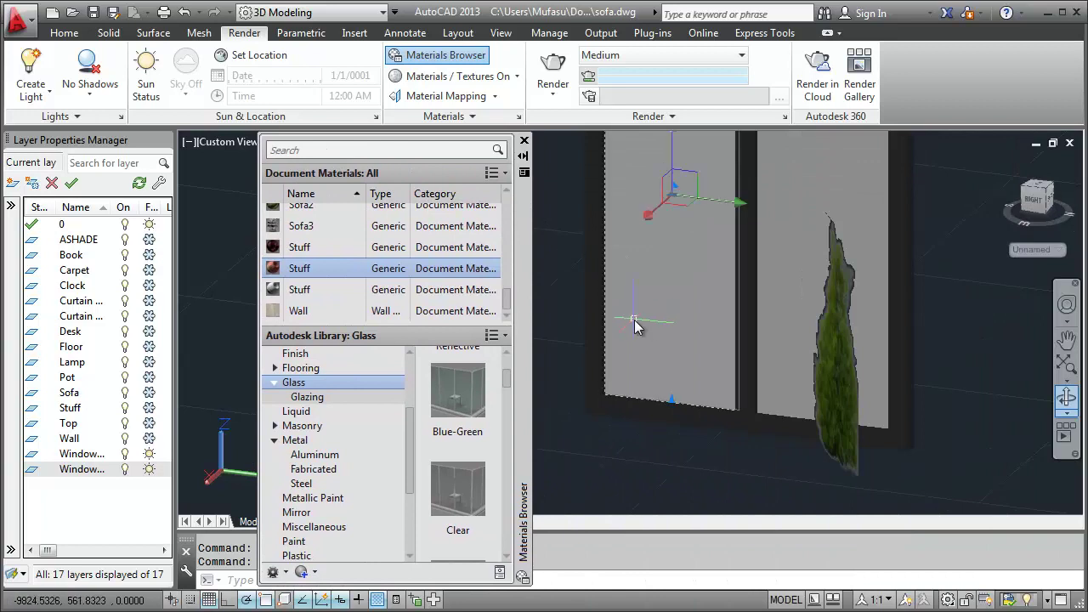
left_click(789, 318)
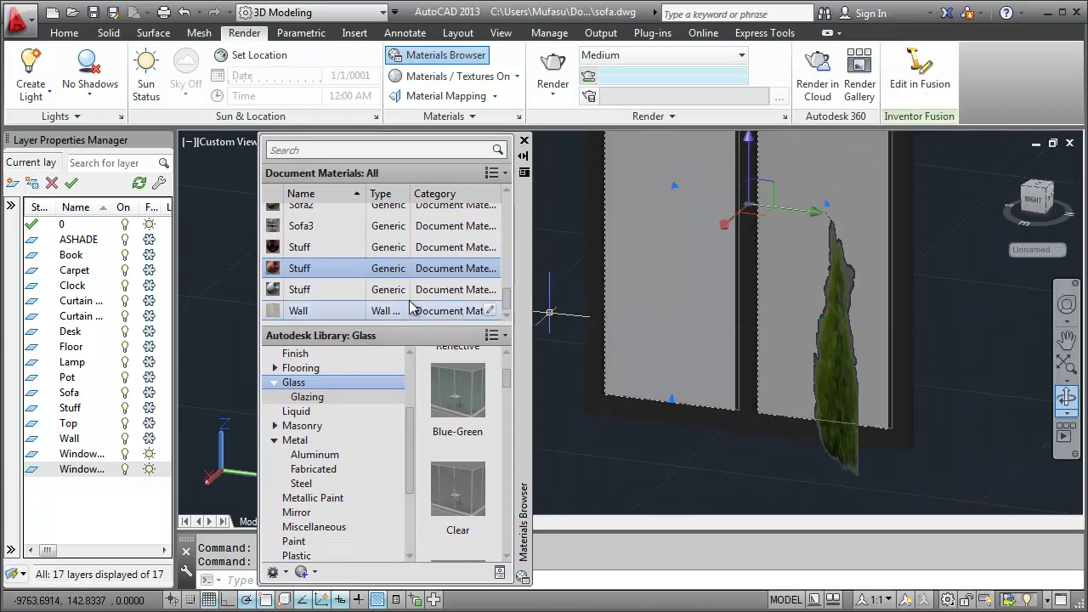
left_click_drag(507, 299, 510, 208)
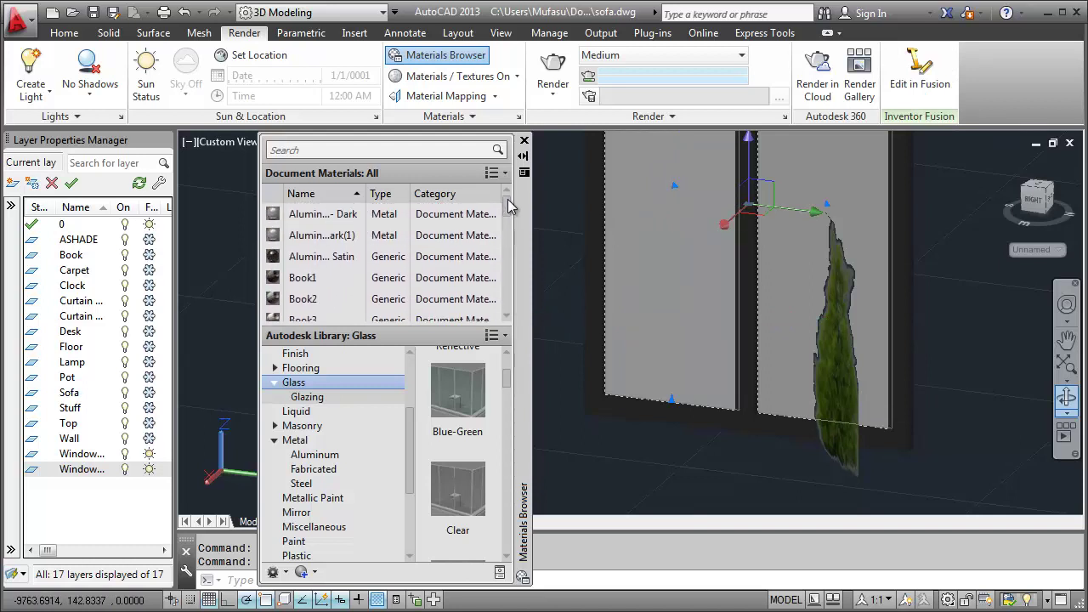
scroll(508, 206, "down", 1)
scroll(508, 207, "down", 1)
scroll(508, 207, "up", 2)
scroll(509, 207, "up", 1)
scroll(508, 206, "down", 1)
scroll(454, 425, "up", 1)
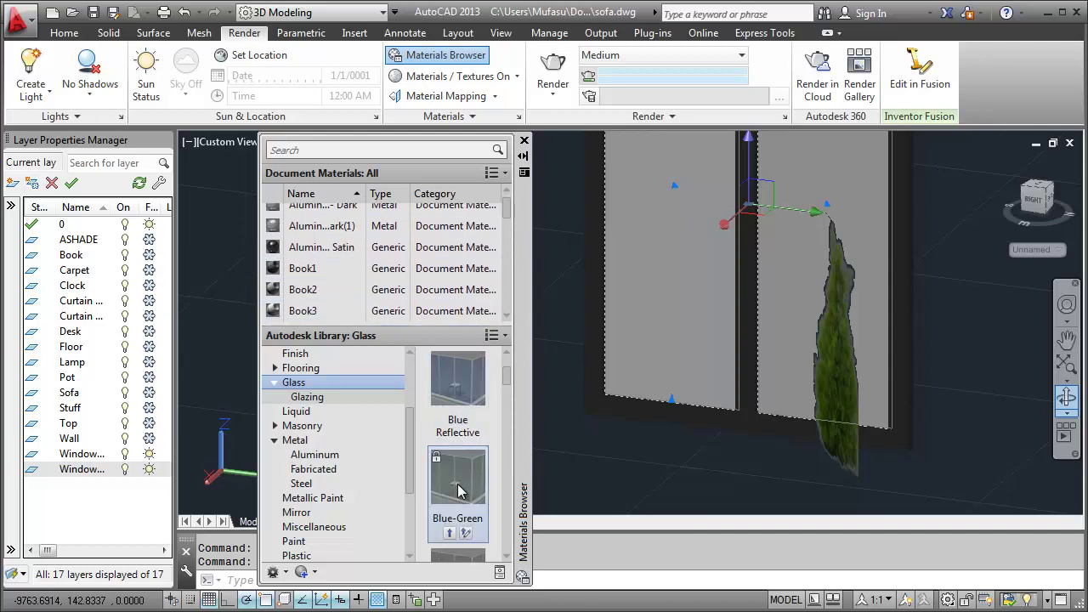
right_click(459, 497)
left_click(504, 499)
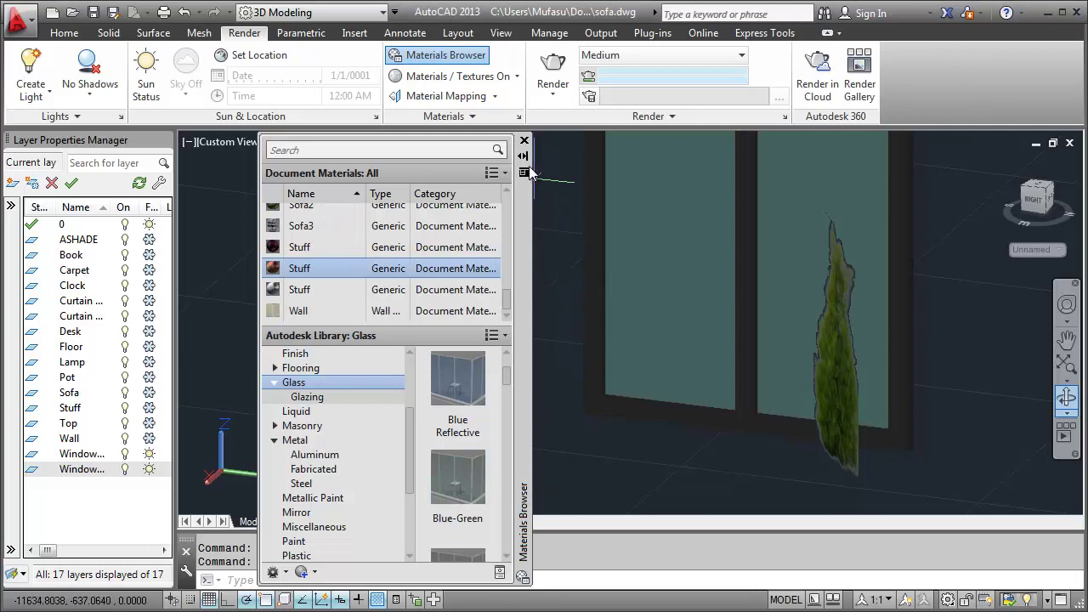
left_click(525, 141)
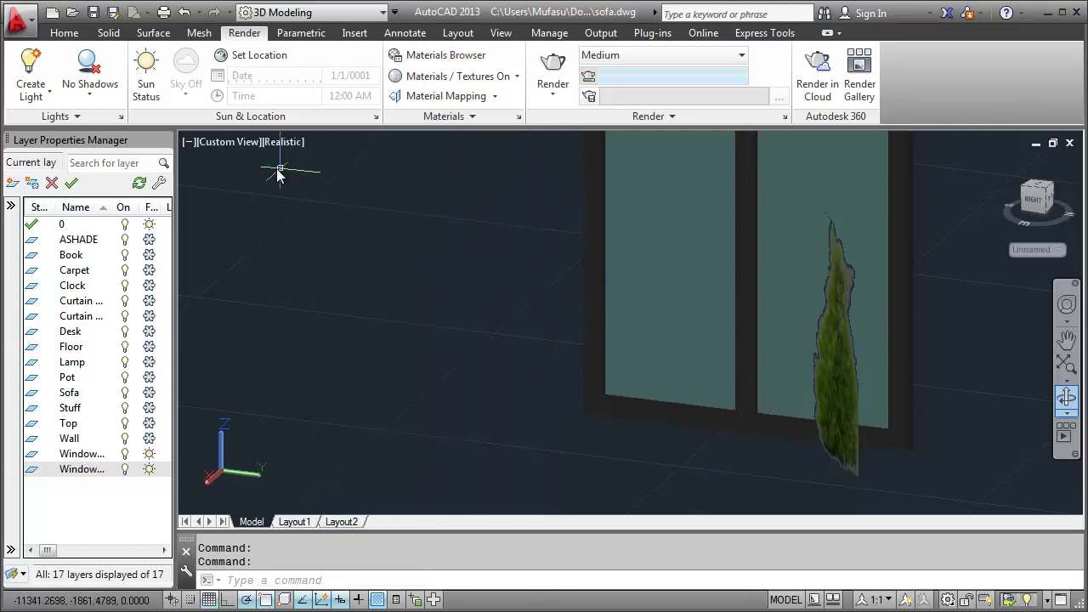
Switch to CAMERA01, thaw all 17 layers, and set the Realistic visual style.
left_click(224, 146)
mouse_move(300, 162)
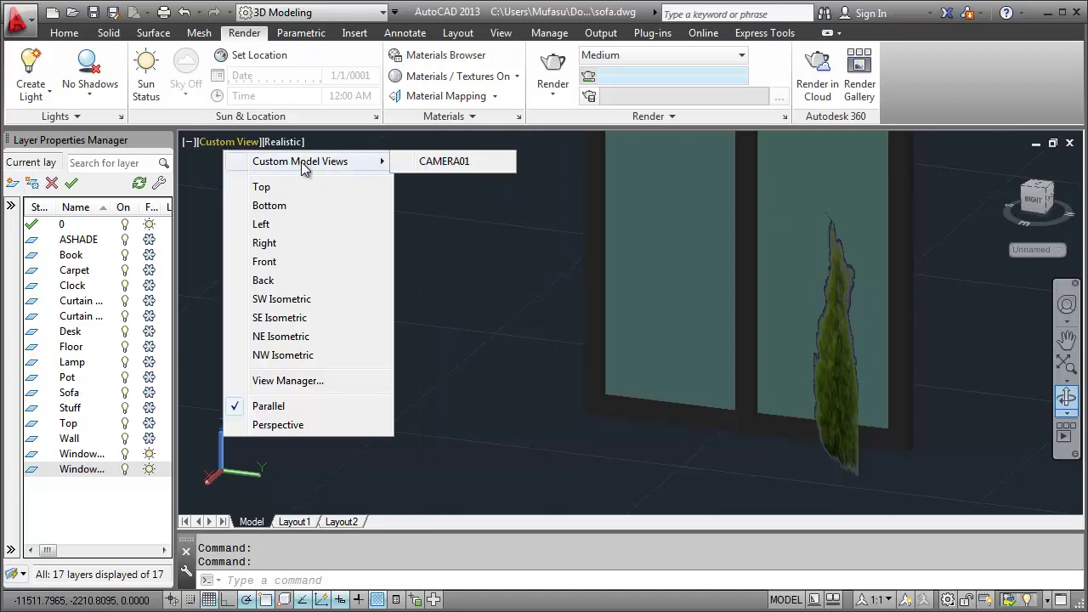
left_click(463, 163)
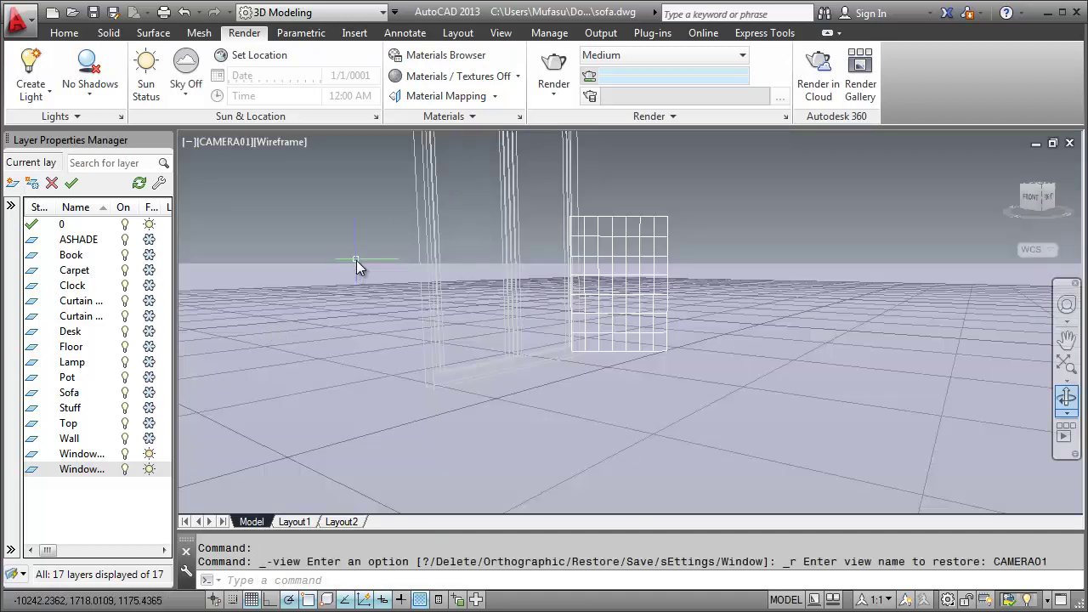
left_click_drag(153, 509, 153, 453)
left_click_drag(141, 375, 151, 241)
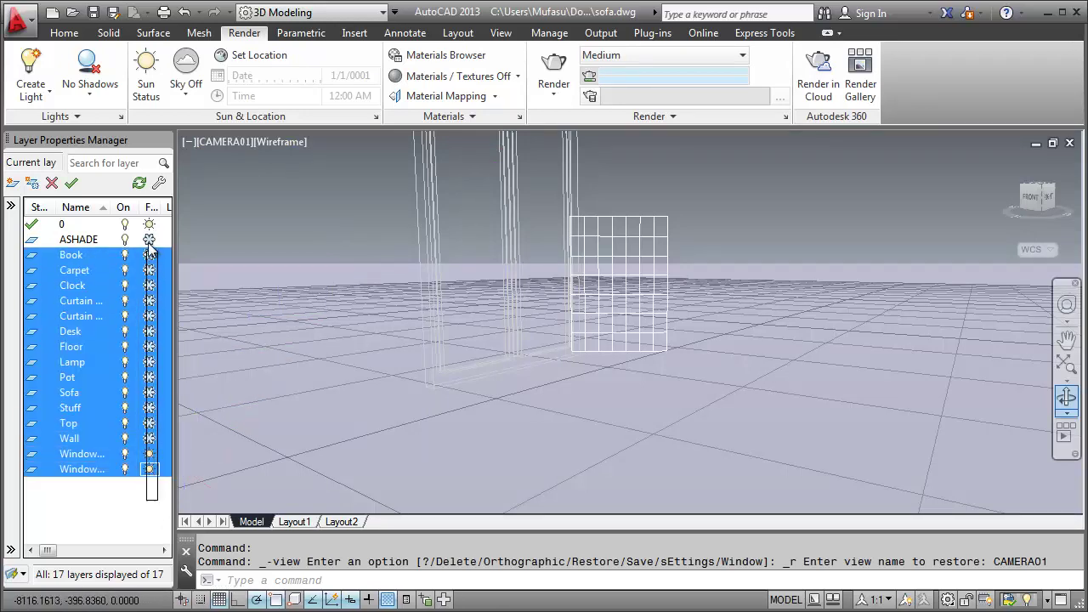
left_click(150, 241)
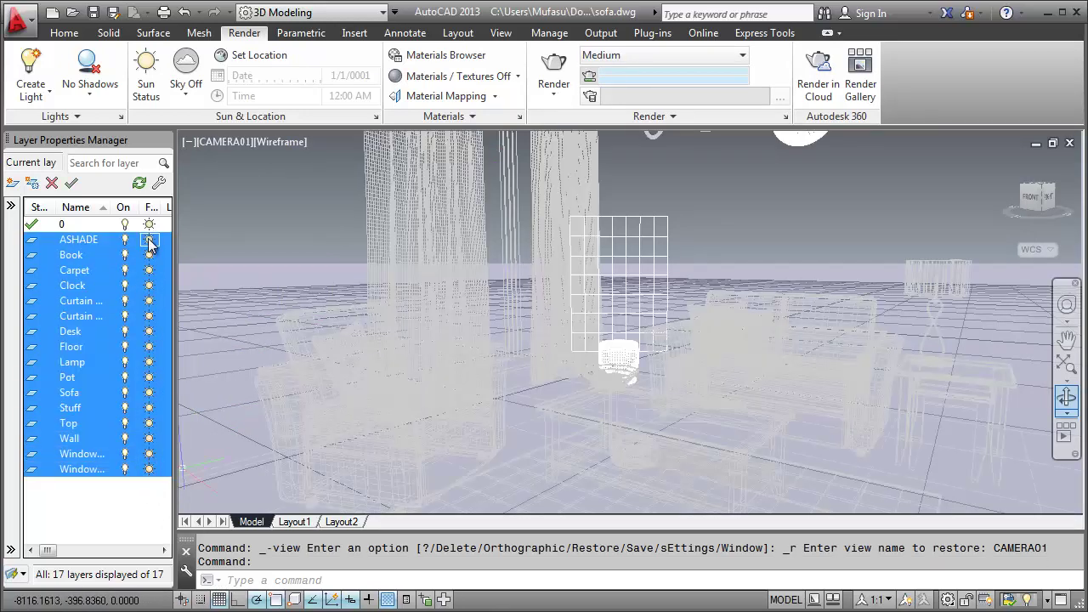
left_click(286, 144)
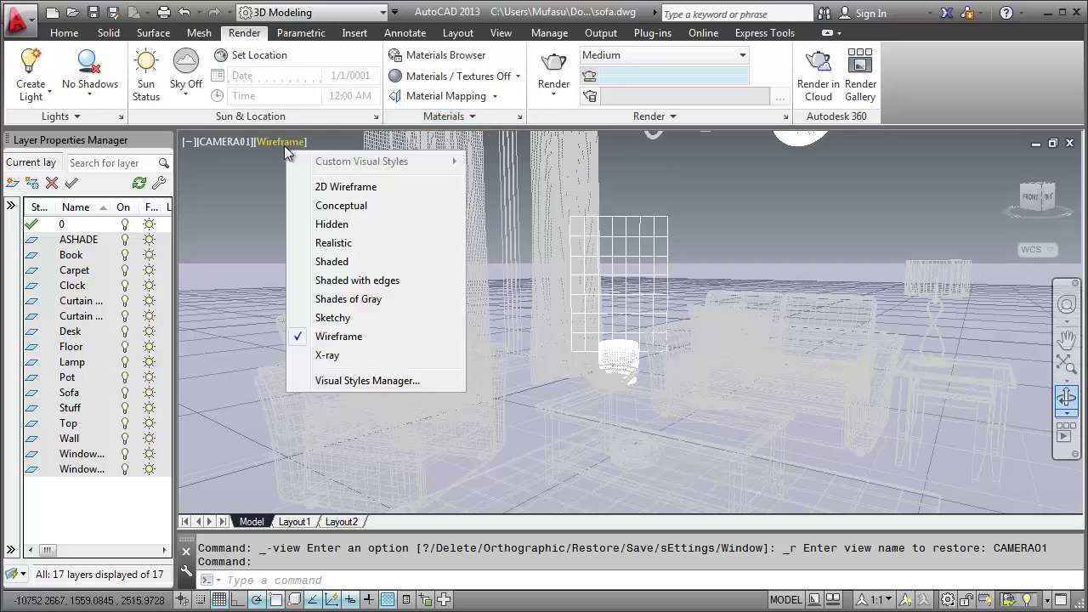
left_click(334, 245)
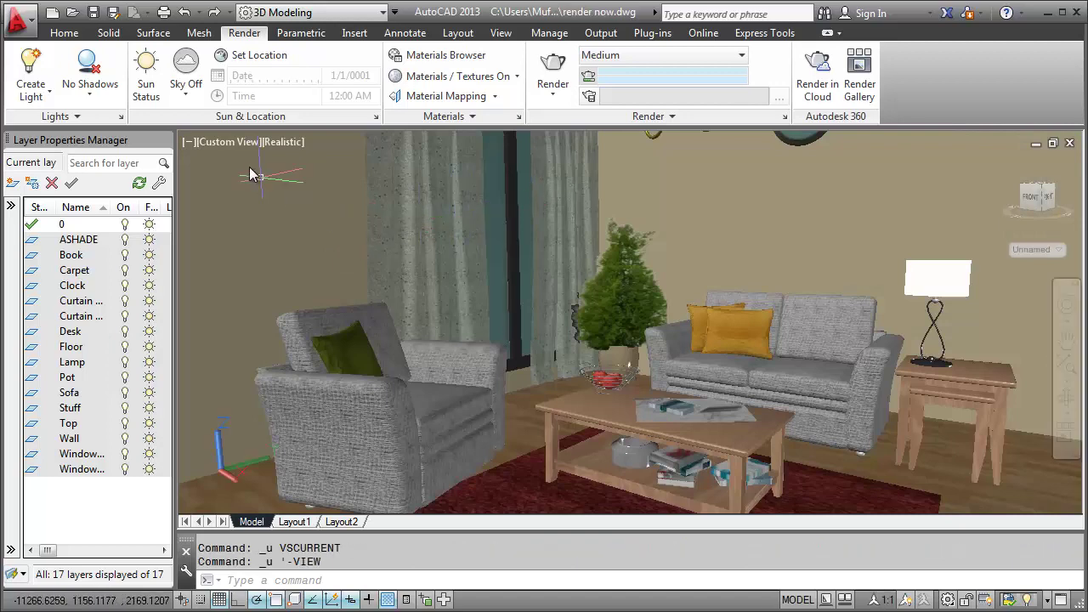
Switch to the Top view in 2D Wireframe.
left_click(240, 141)
left_click(270, 184)
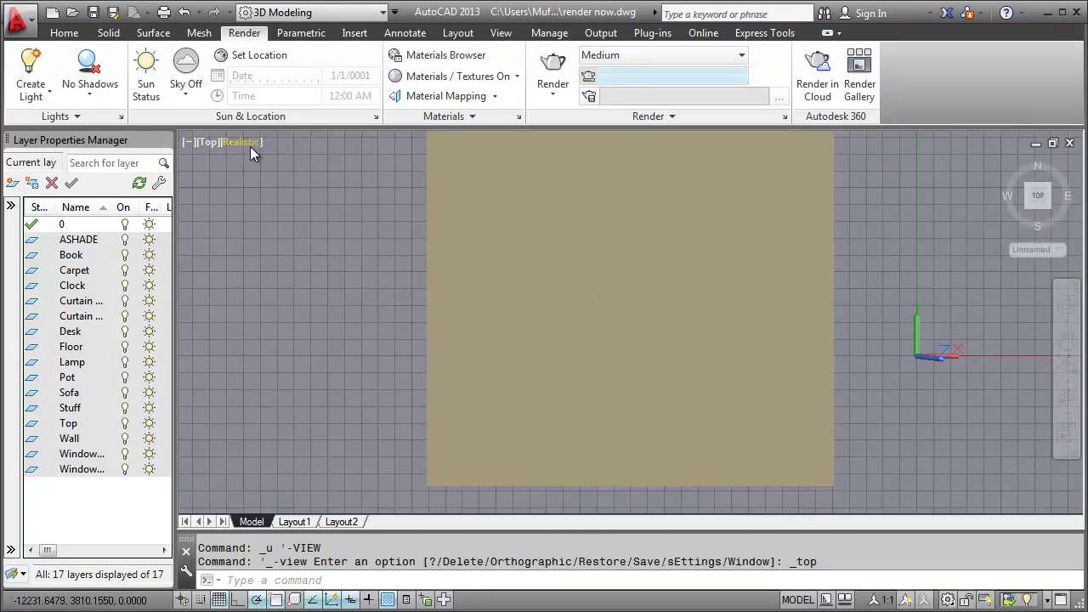
left_click(249, 145)
left_click(285, 183)
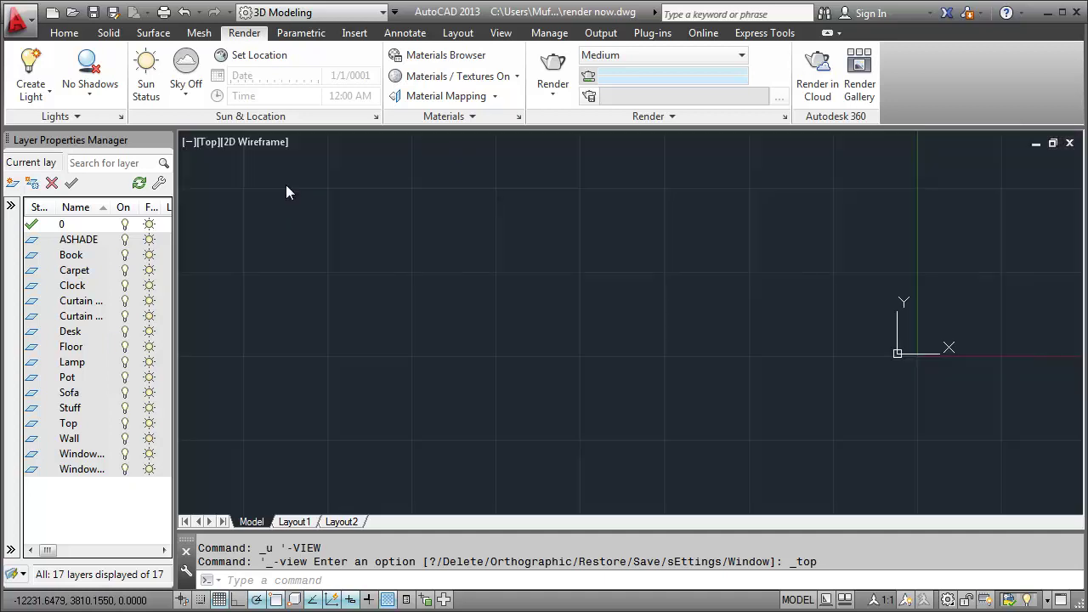
Freeze all layers, thaw only Lamp, and zoom in on the lamp.
left_click(156, 241)
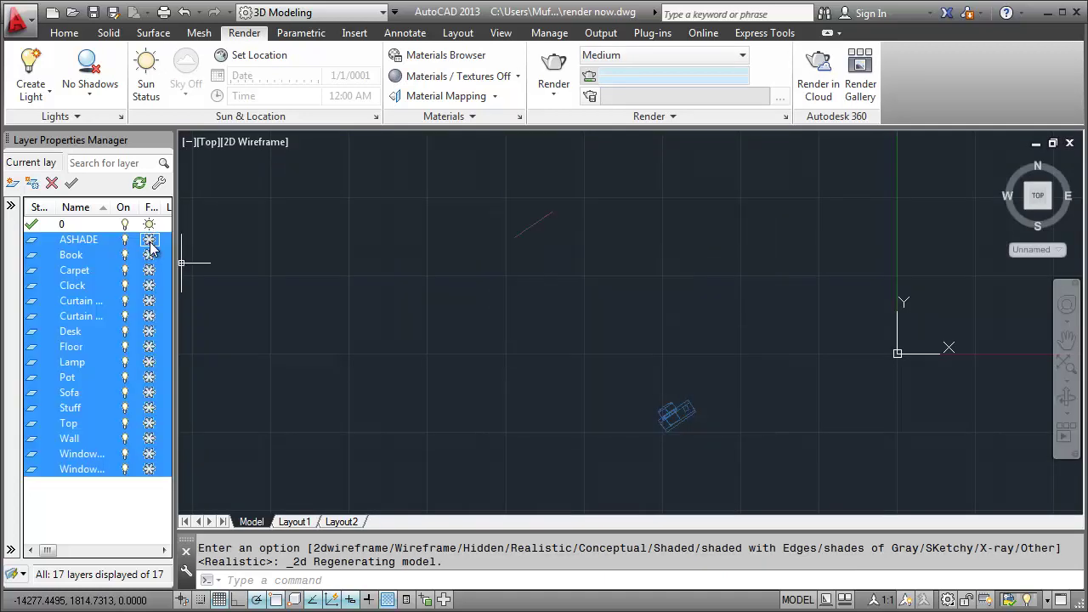
left_click(121, 505)
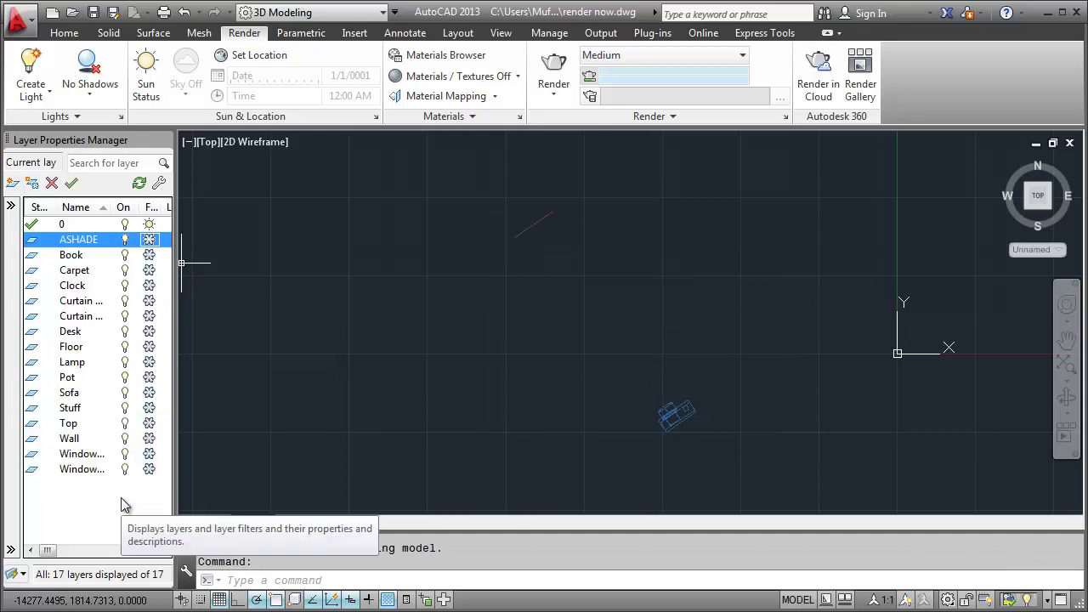
left_click(149, 362)
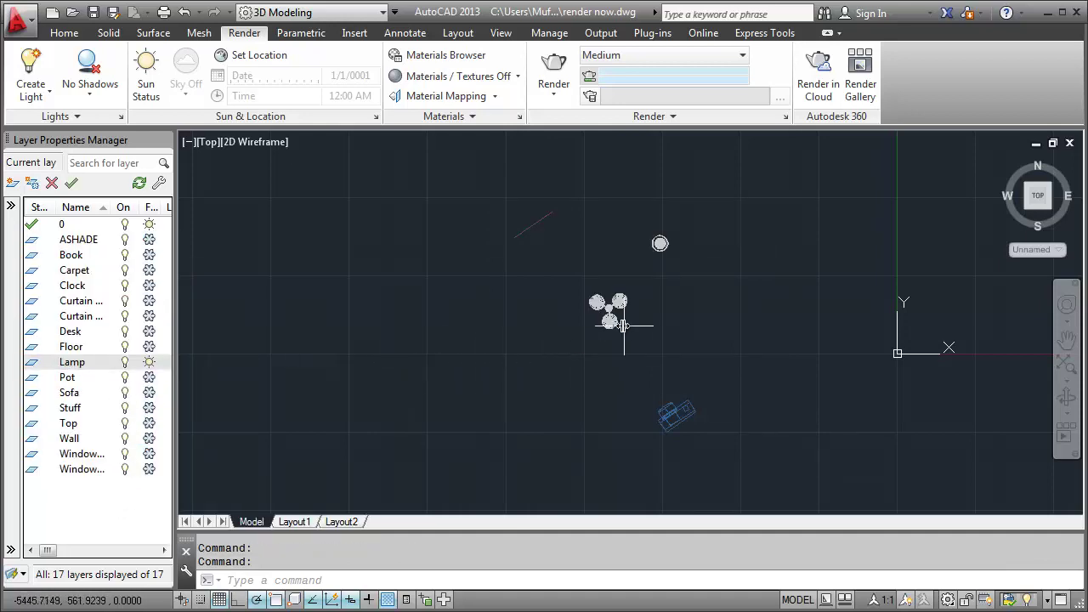
scroll(617, 314, "up", 2)
scroll(608, 304, "up", 2)
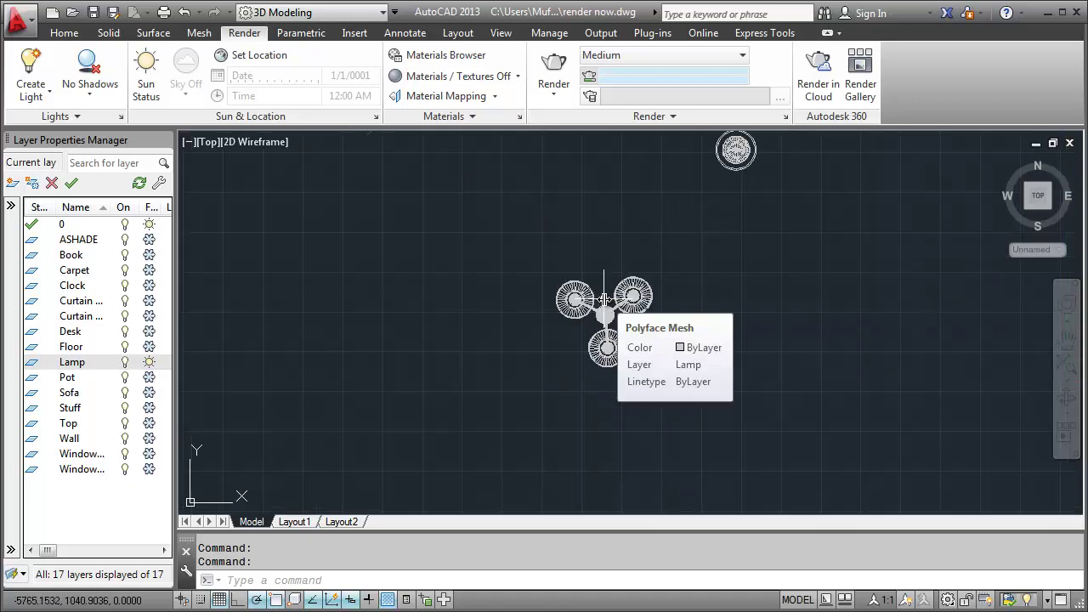
scroll(603, 300, "up", 2)
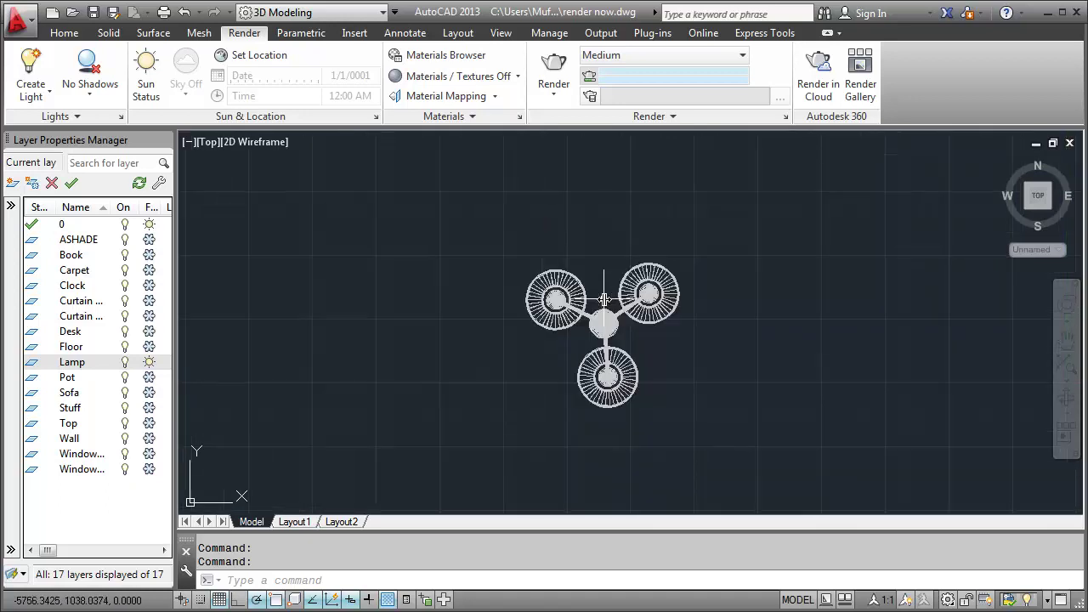
Place a point light by the lamp, keeping default viewport lighting.
left_click(53, 100)
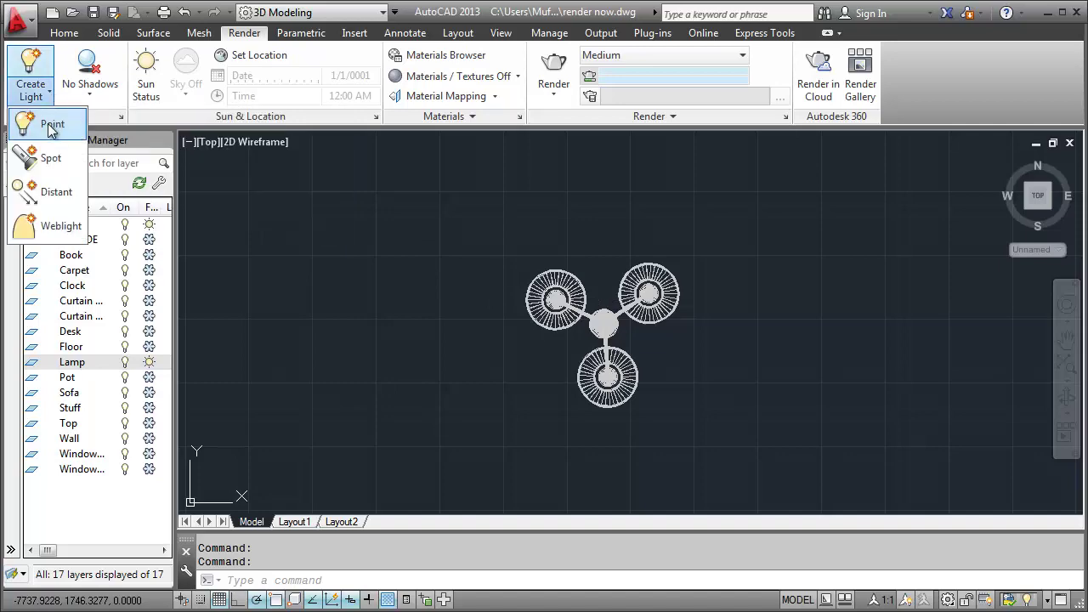
left_click(48, 127)
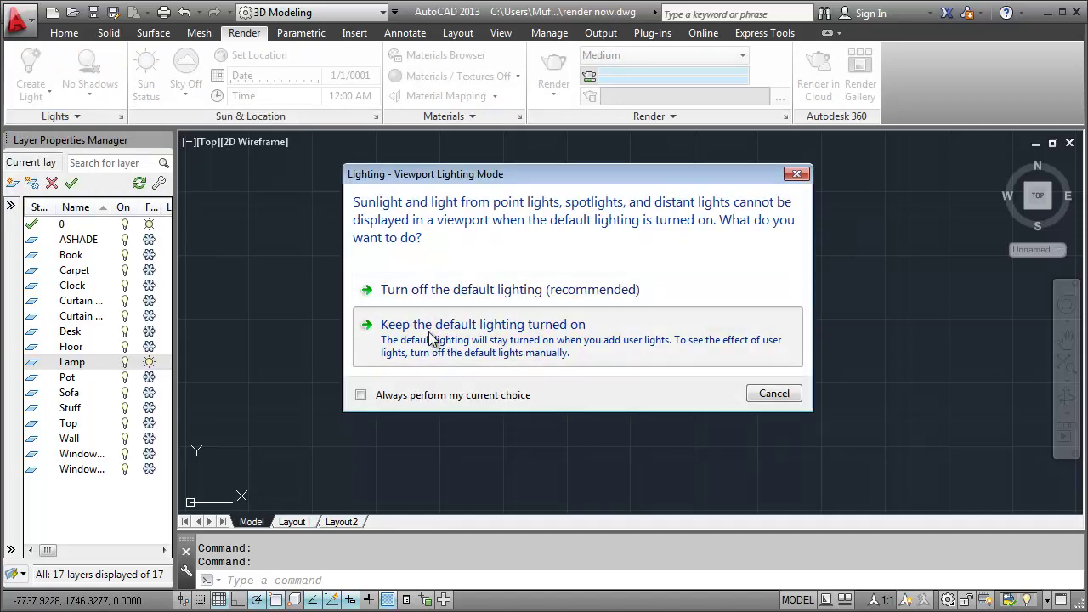
left_click(429, 321)
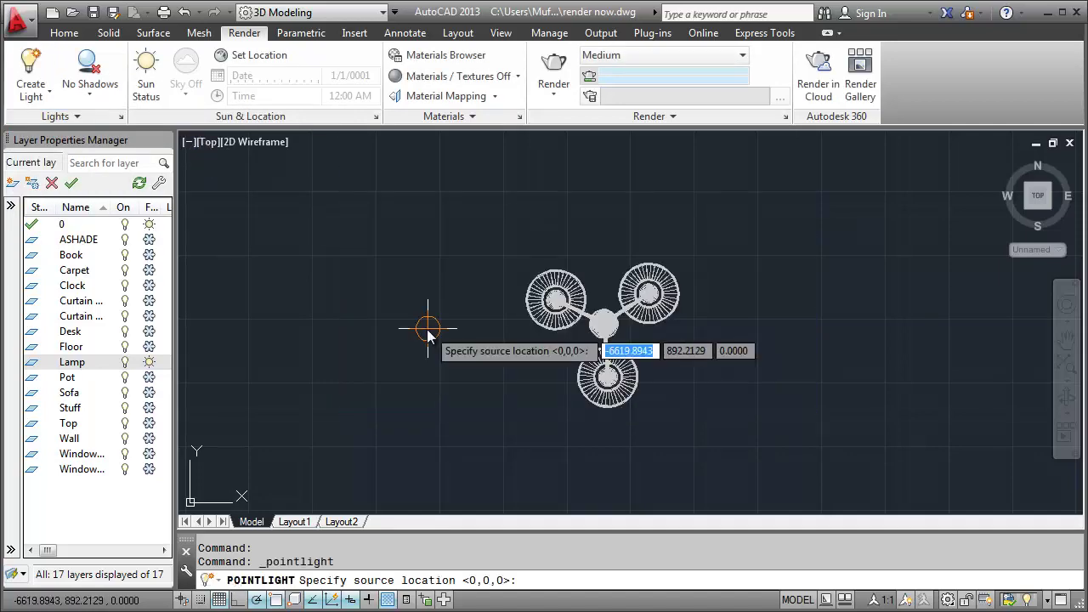
left_click(554, 244)
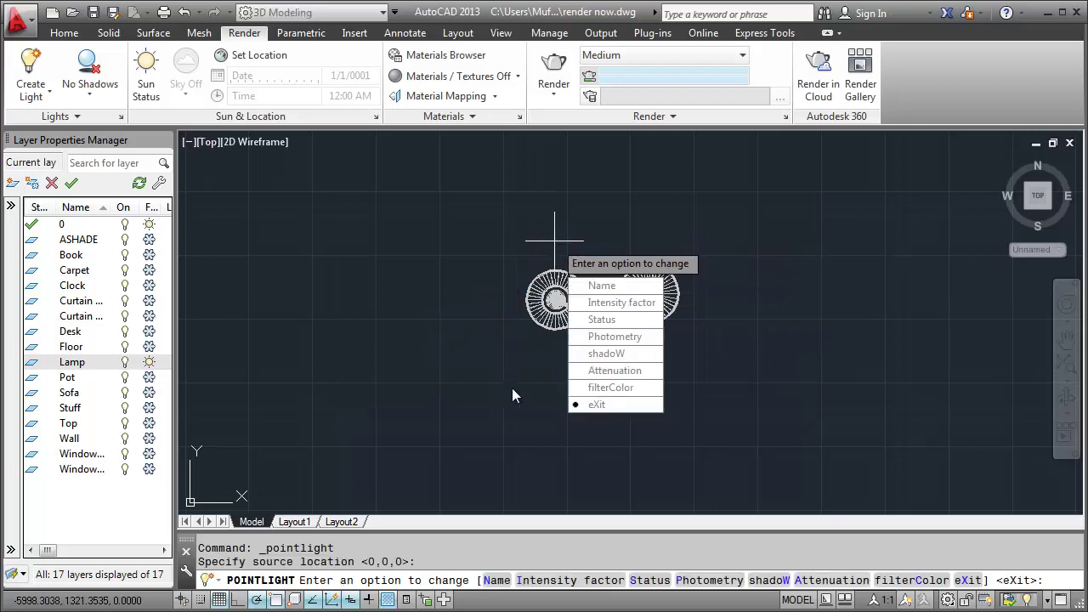
left_click(586, 406)
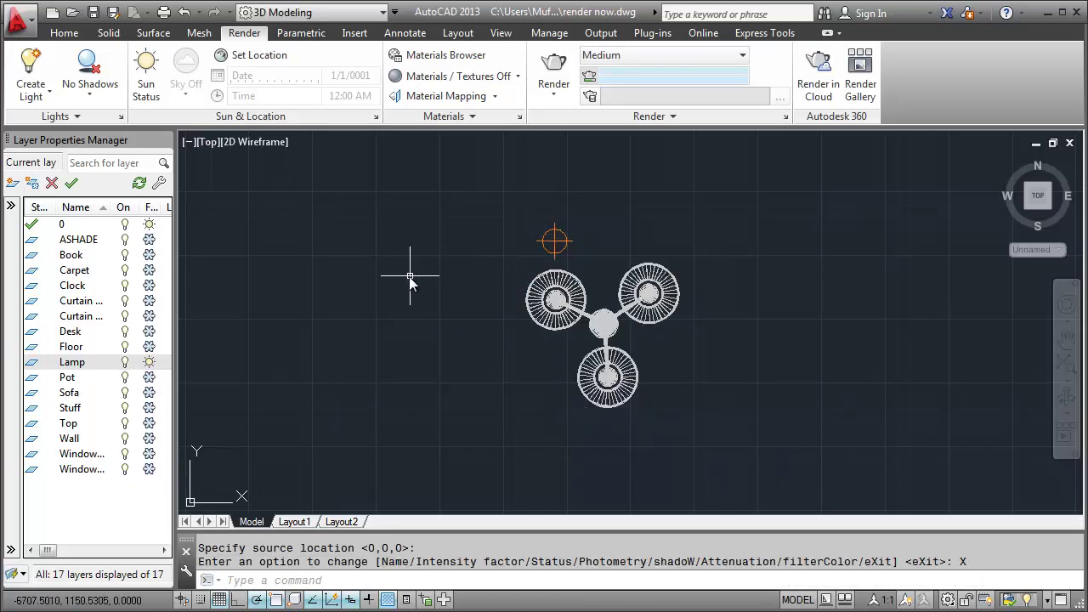
Copy the point light twice with COPY to make three lights.
type("c")
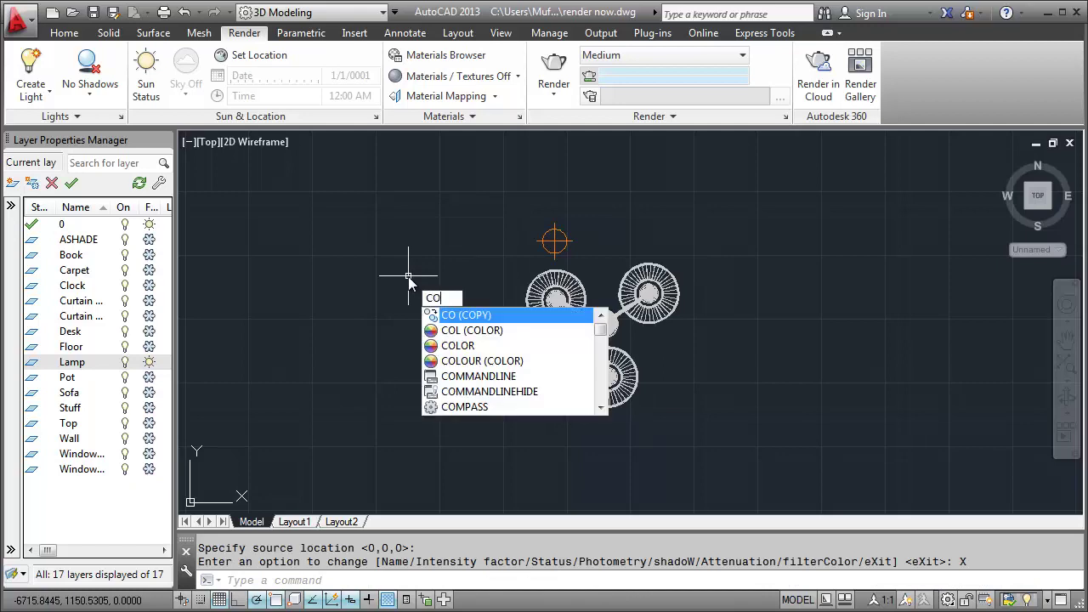
key("Return")
left_click(575, 223)
left_click(517, 170)
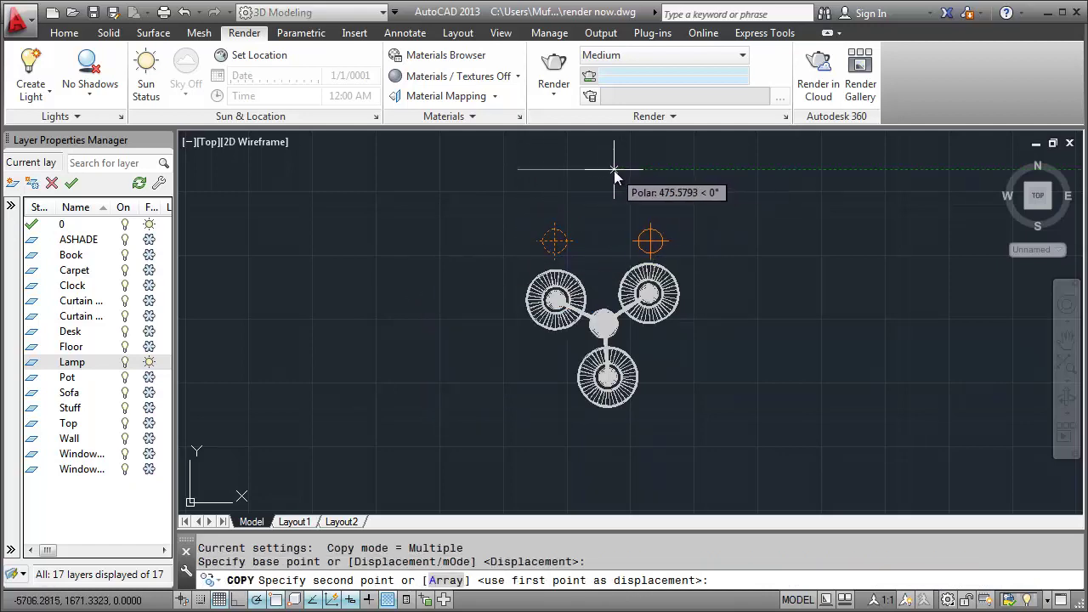
left_click(615, 171)
key("Return")
key("Return")
left_click(568, 216)
left_click(550, 243)
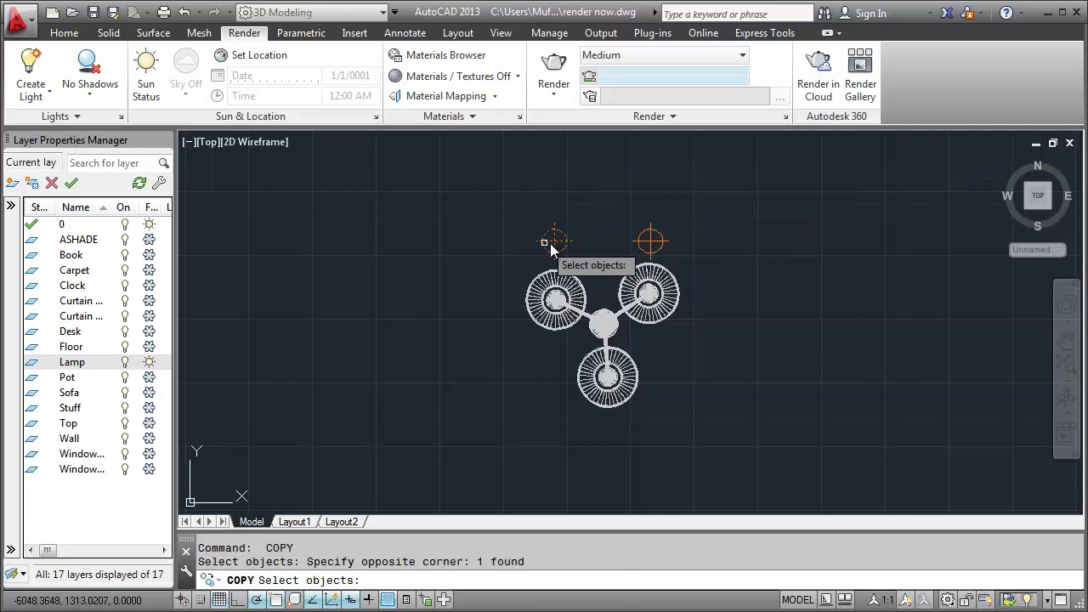
key("Return")
left_click(756, 214)
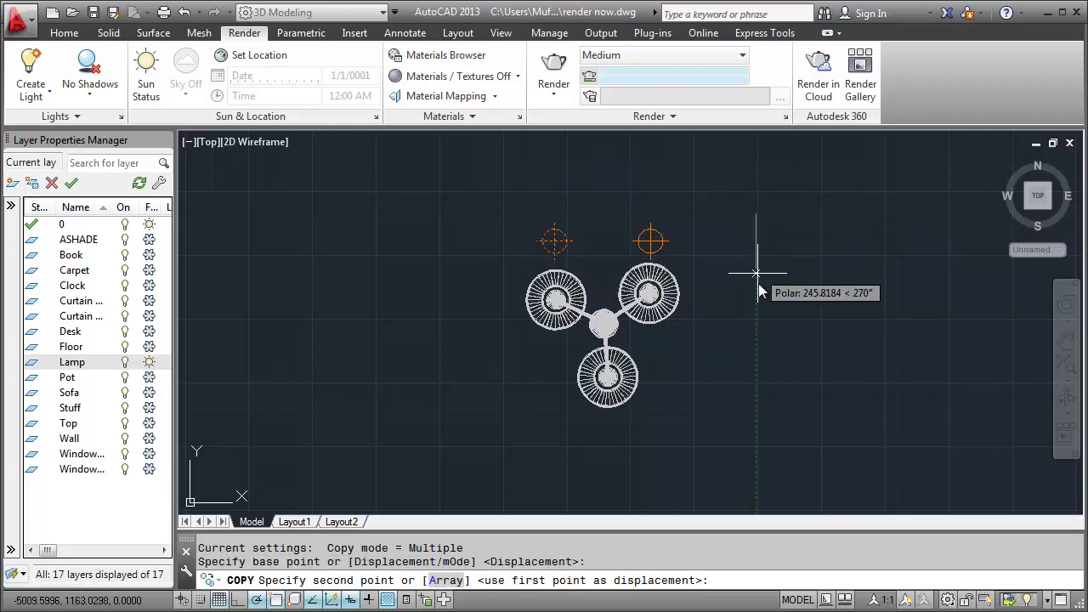
left_click(764, 357)
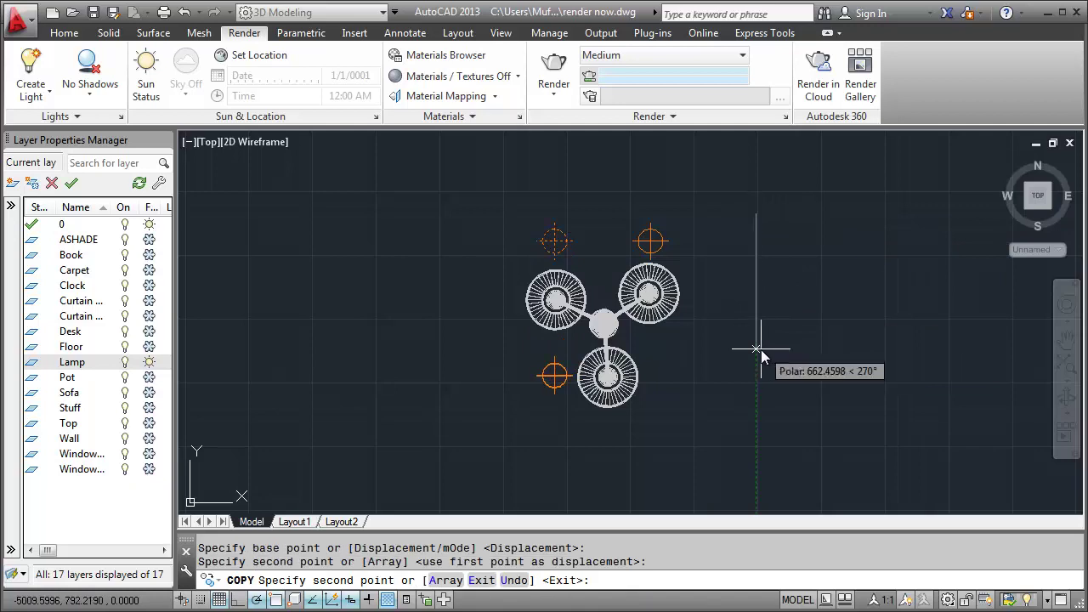
key("Return")
Move one light into the upper-right lampshade centre.
type("m")
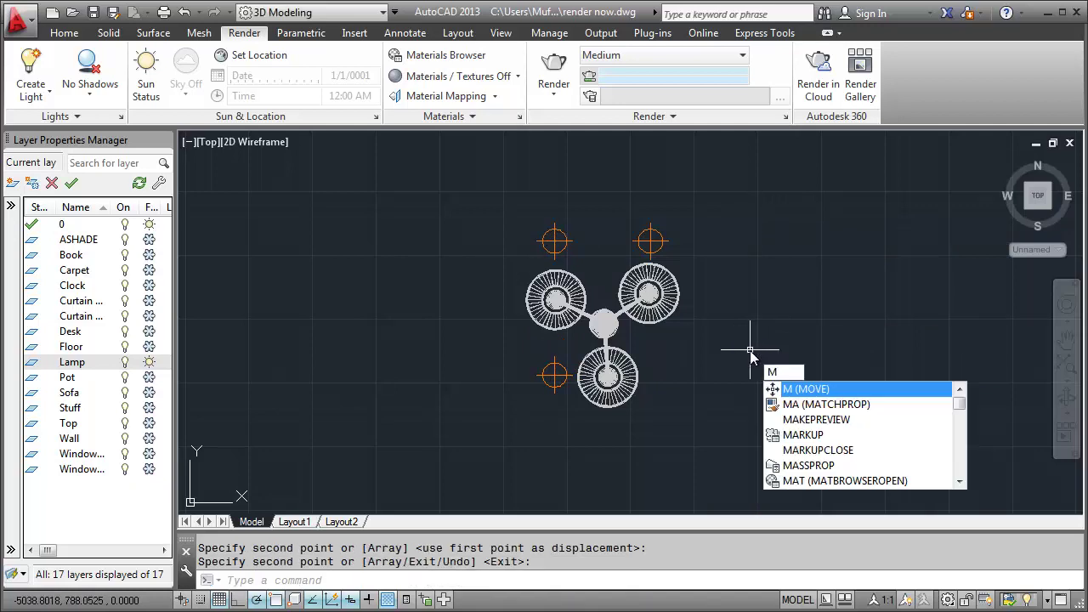
key("Return")
left_click(685, 210)
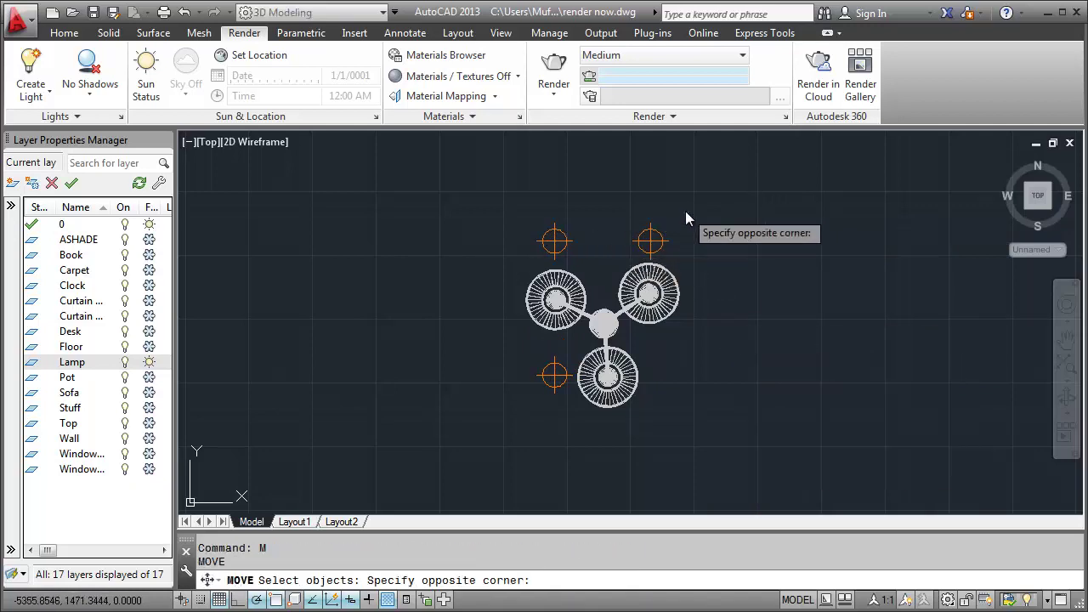
left_click(646, 242)
key("Return")
left_click(746, 239)
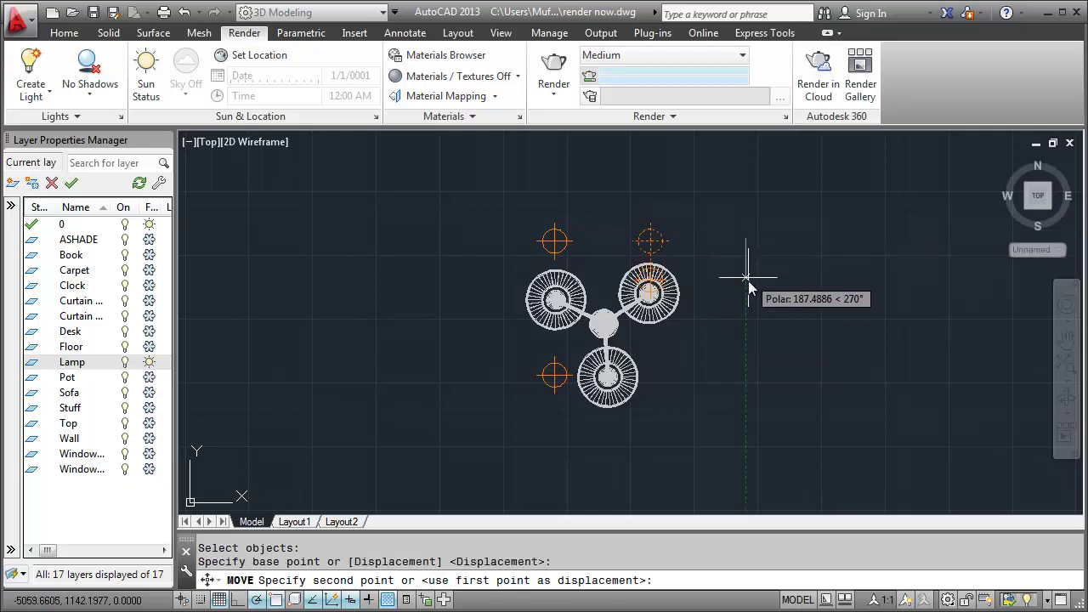
left_click(748, 290)
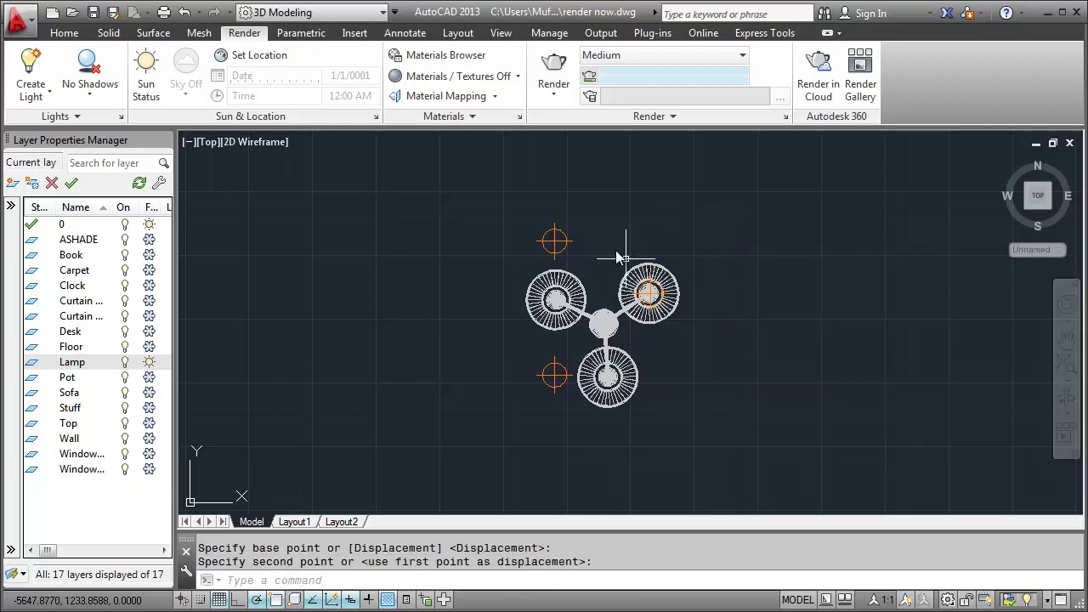
Move another light into the upper-left lampshade centre.
key("Return")
left_click(579, 219)
left_click(548, 246)
key("Return")
left_click(793, 220)
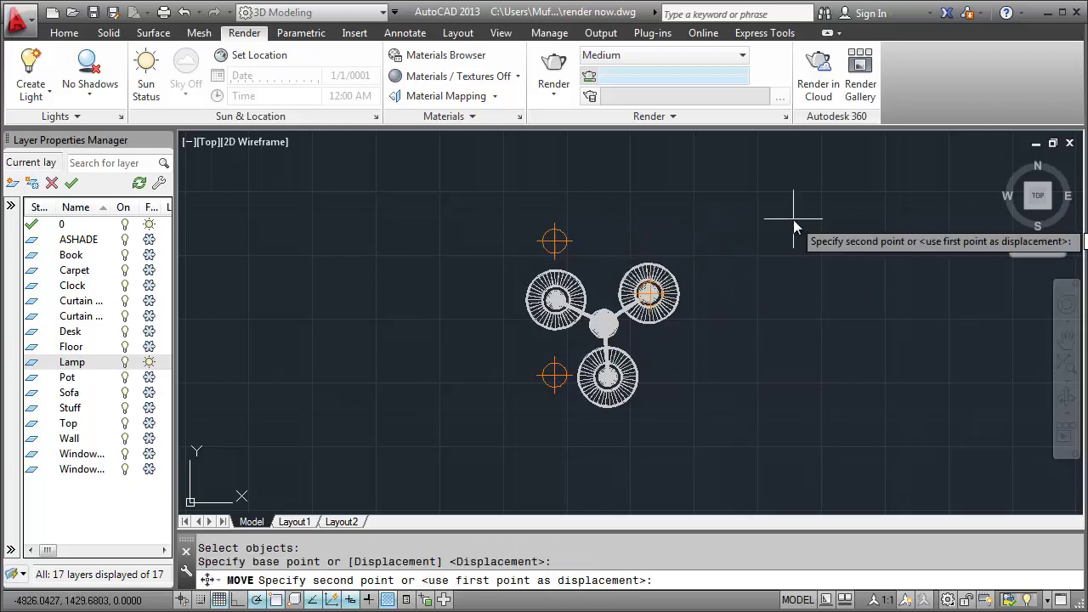
left_click(793, 276)
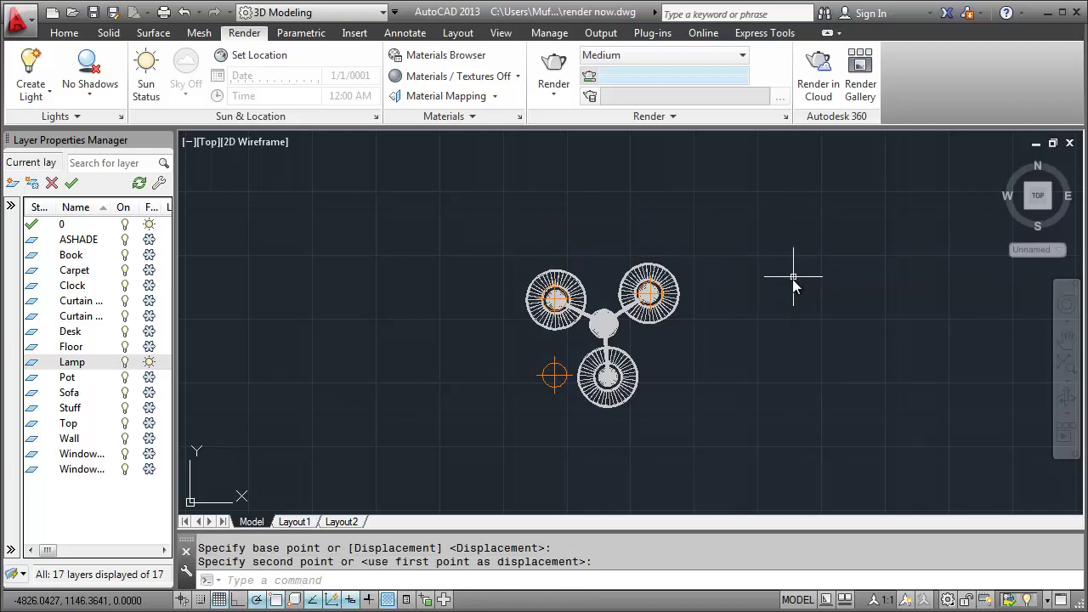
Move the last light into the lower lampshade centre.
key("Return")
left_click(563, 396)
left_click(531, 365)
key("Return")
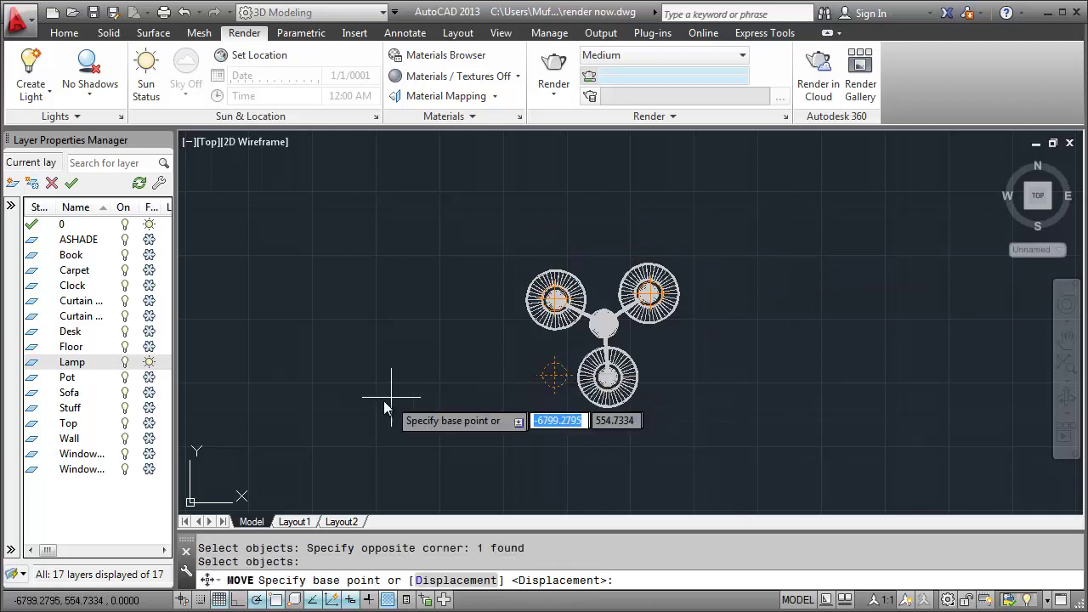
left_click(383, 401)
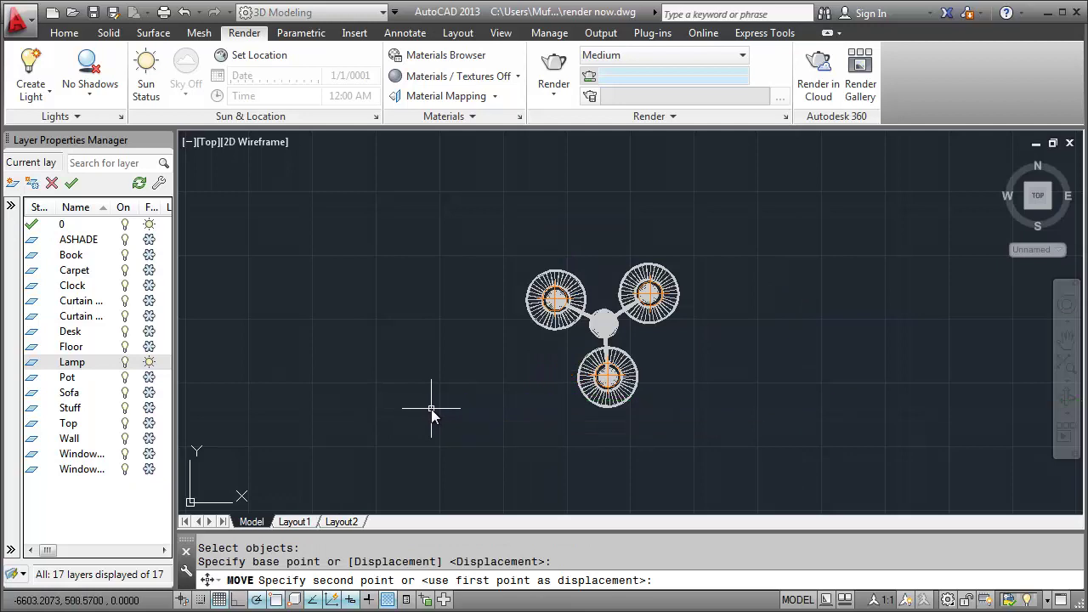
left_click(431, 405)
scroll(627, 321, "up", 2)
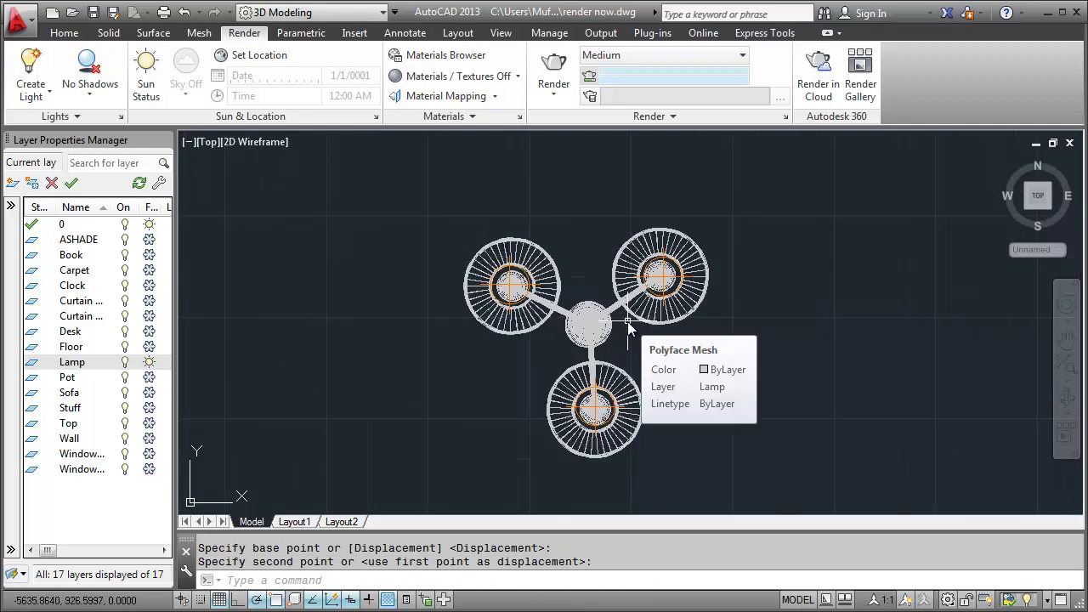
scroll(704, 362, "down", 2)
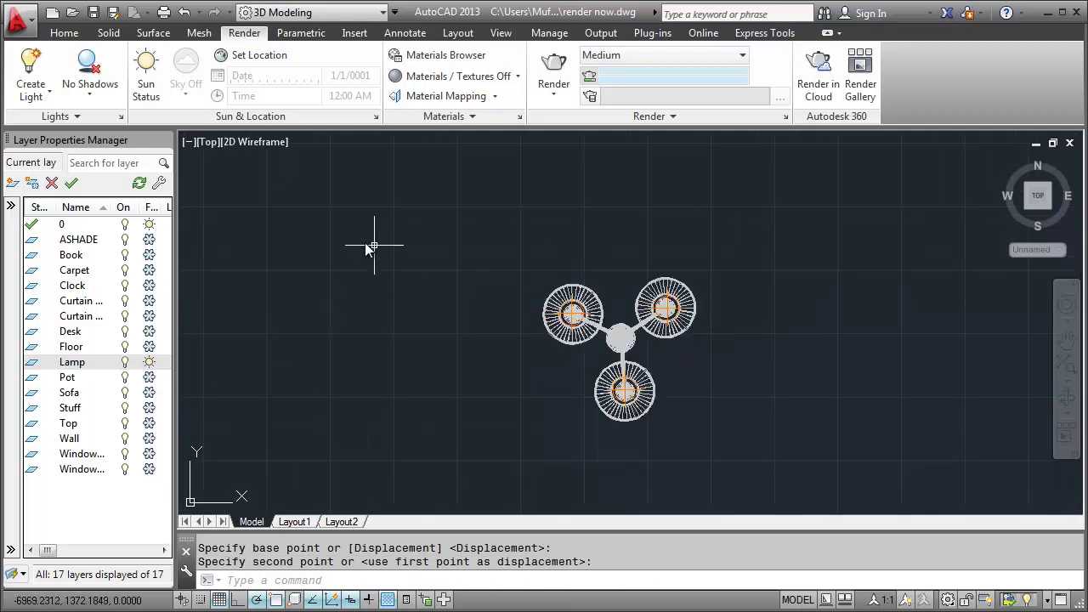
left_click(210, 146)
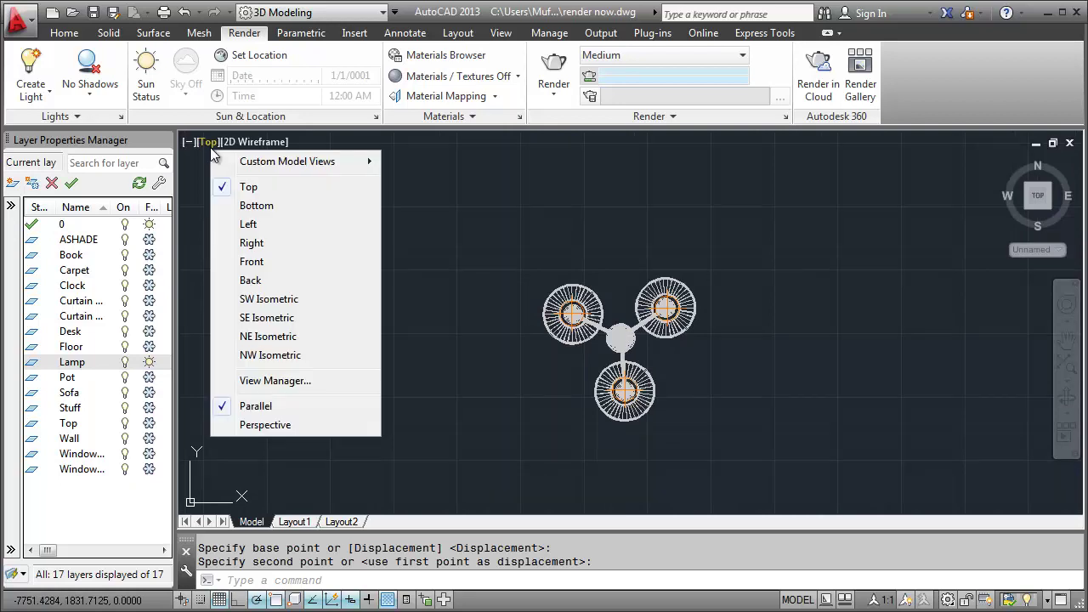
In Front view, move the three point lights up to the chandelier.
left_click(254, 256)
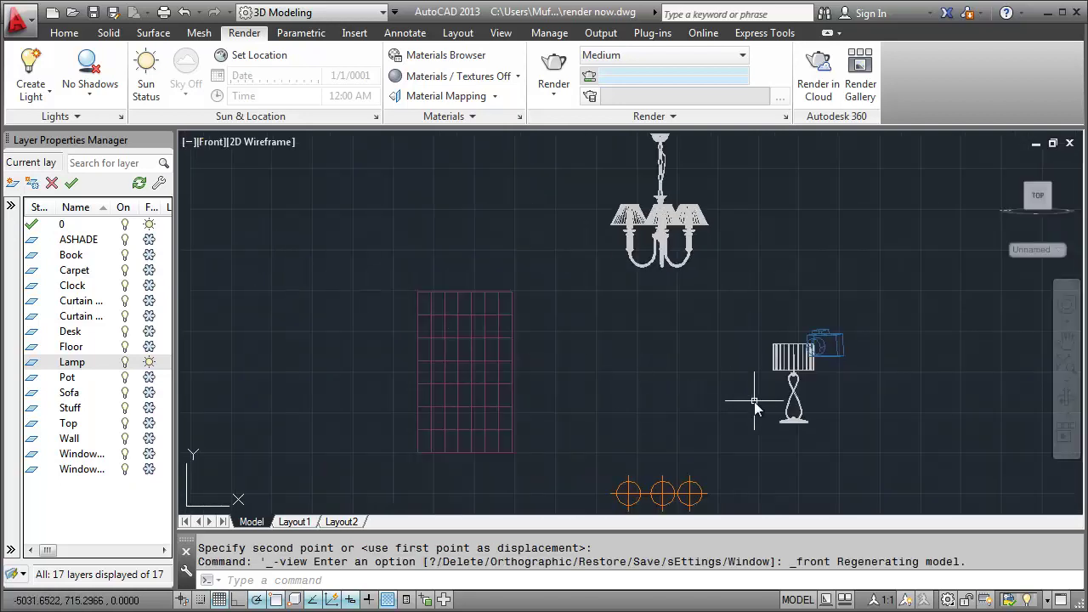
type("m")
key("Return")
left_click(708, 470)
left_click(610, 499)
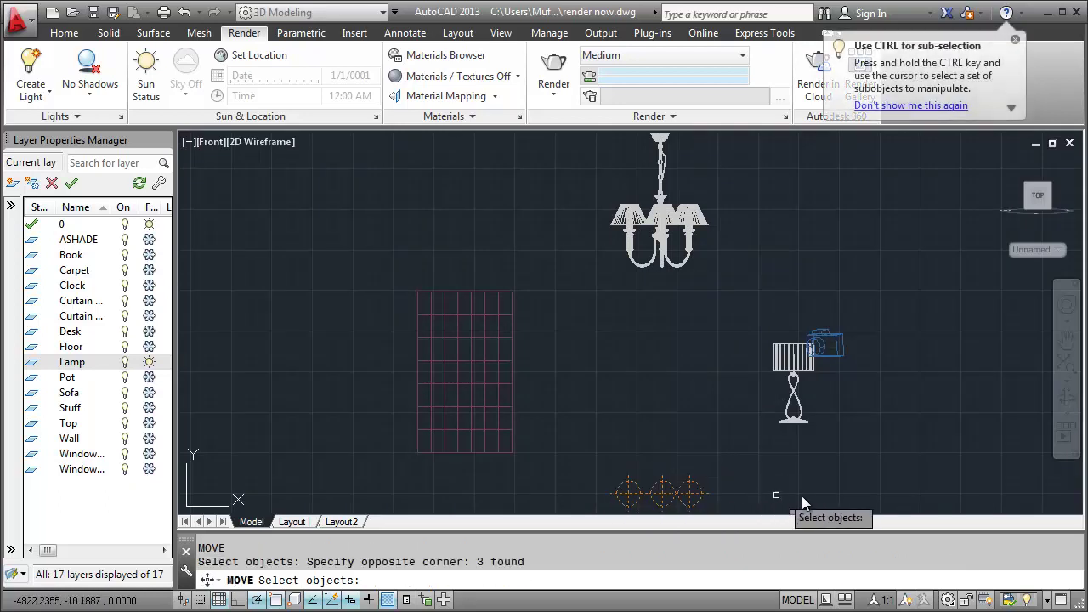
key("Return")
left_click(892, 495)
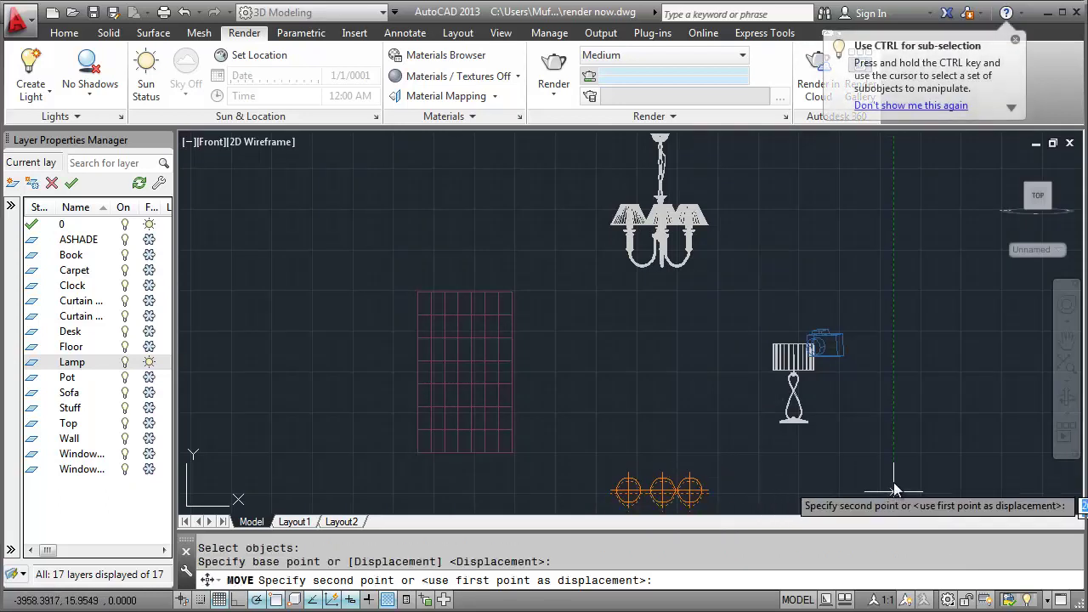
left_click(886, 203)
Reposition the three lights down into the shades and open the Materials Browser.
scroll(678, 204, "up", 8)
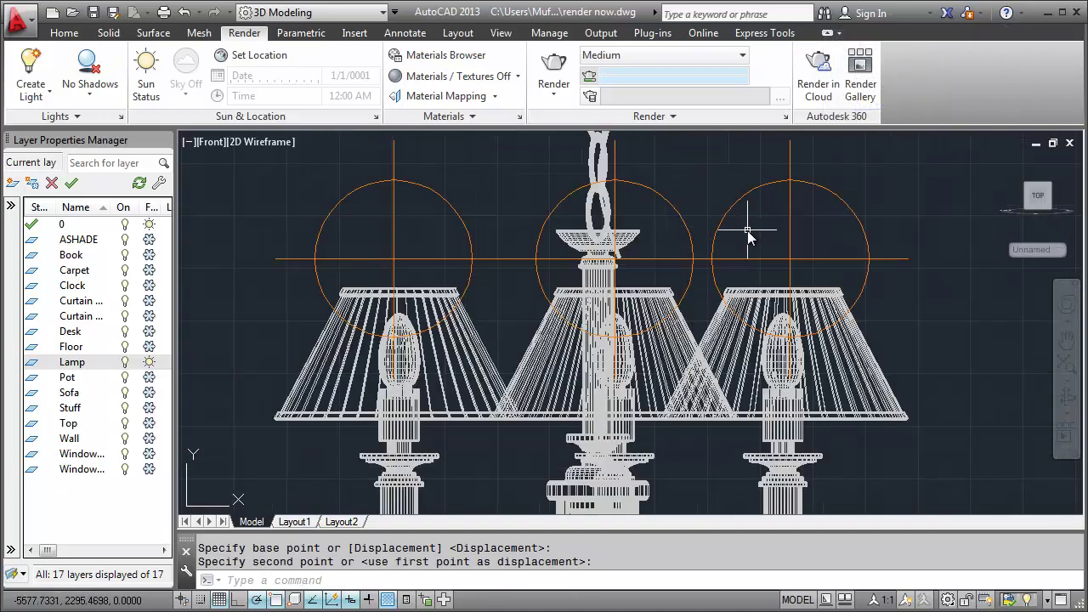
scroll(747, 230, "down", 4)
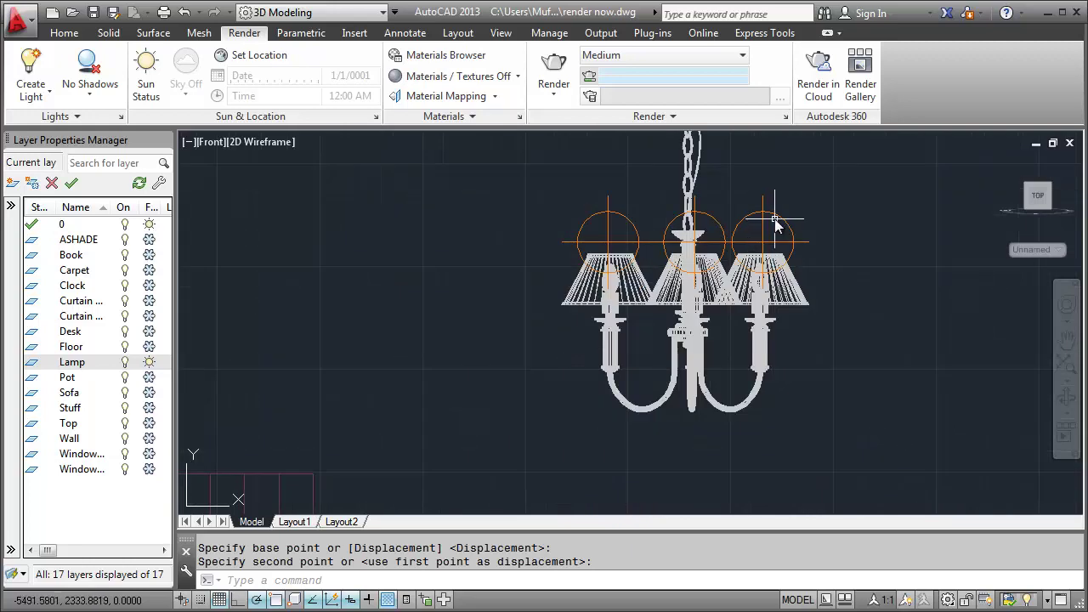
left_click(777, 217)
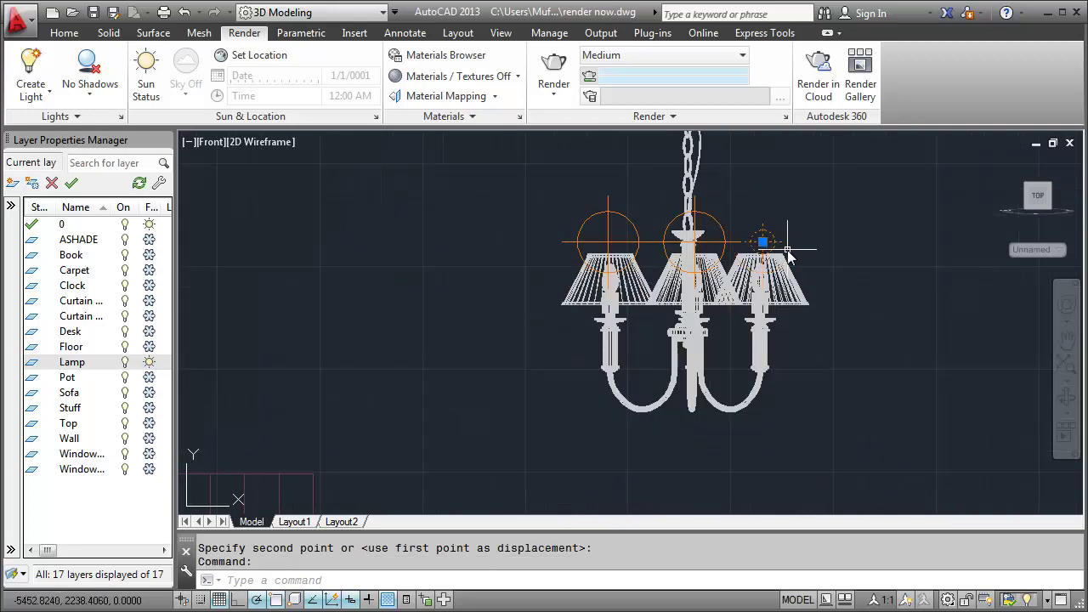
key("Escape")
scroll(770, 230, "up", 2)
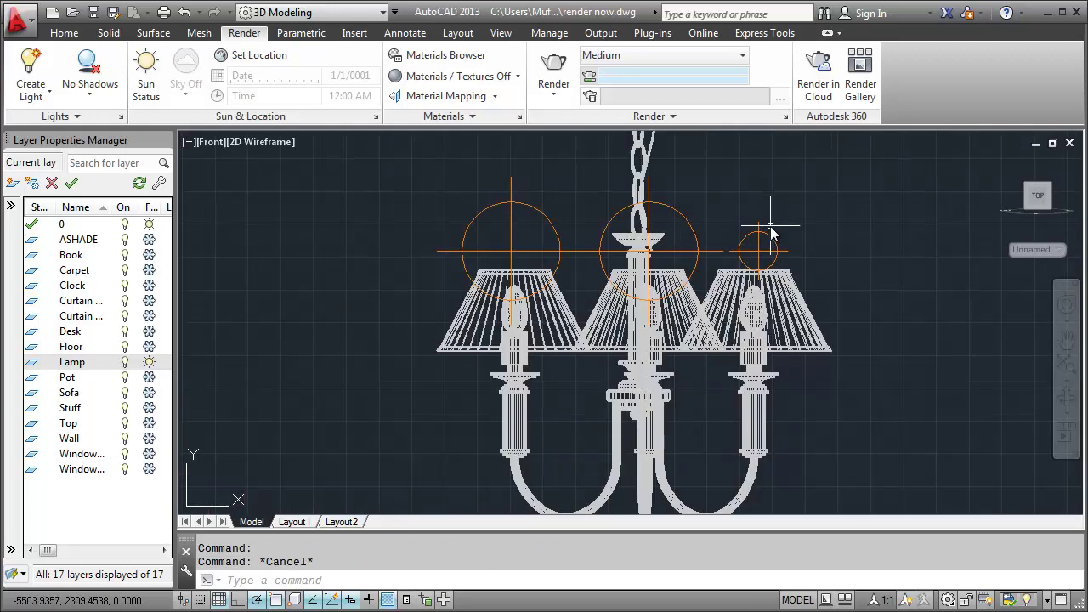
type("m")
key("Return")
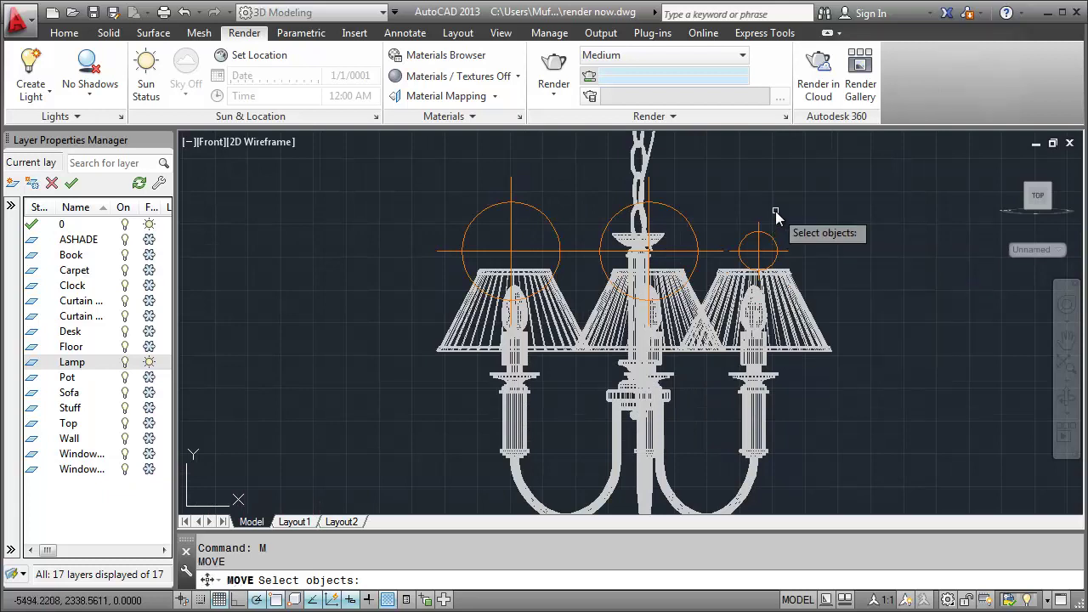
left_click(774, 210)
left_click(698, 252)
left_click(561, 224)
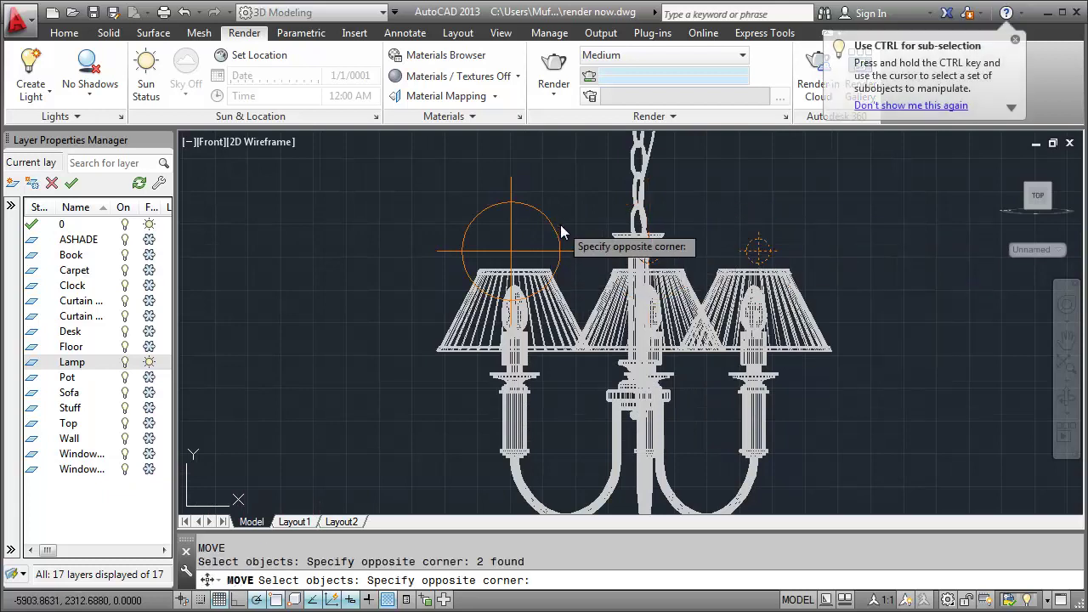
left_click(566, 230)
key("Return")
left_click(567, 229)
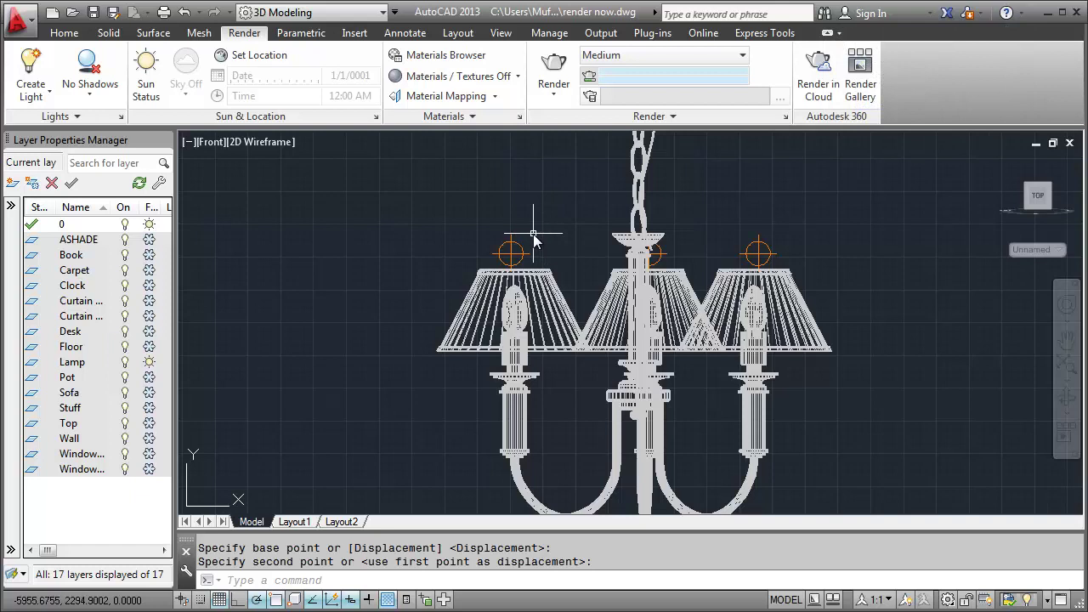
left_click(410, 55)
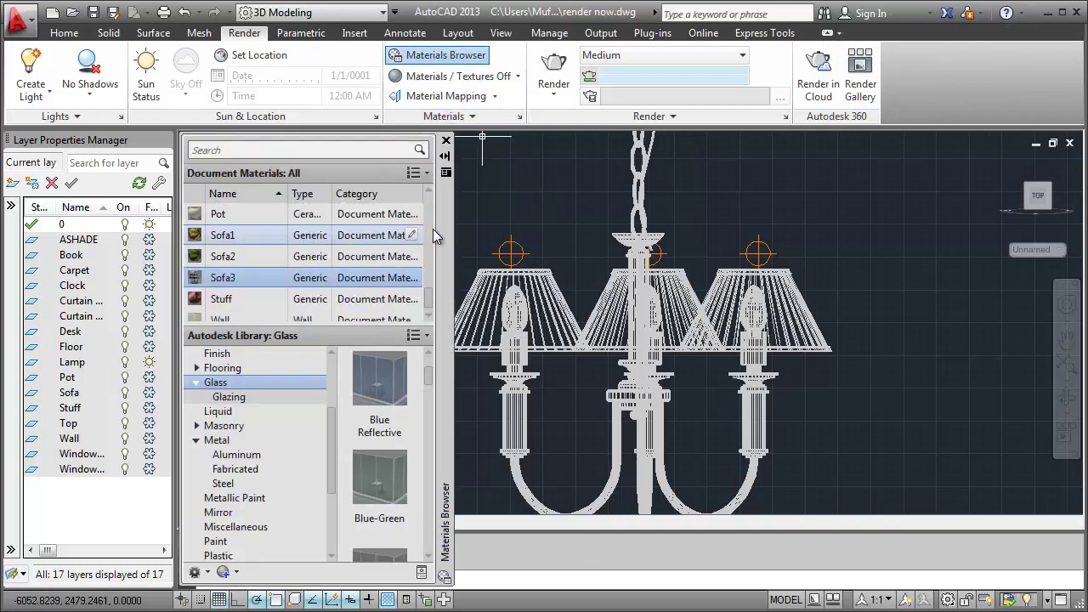
Enable transparency on the Lamp2 material with amount 36.
scroll(357, 281, "up", 5)
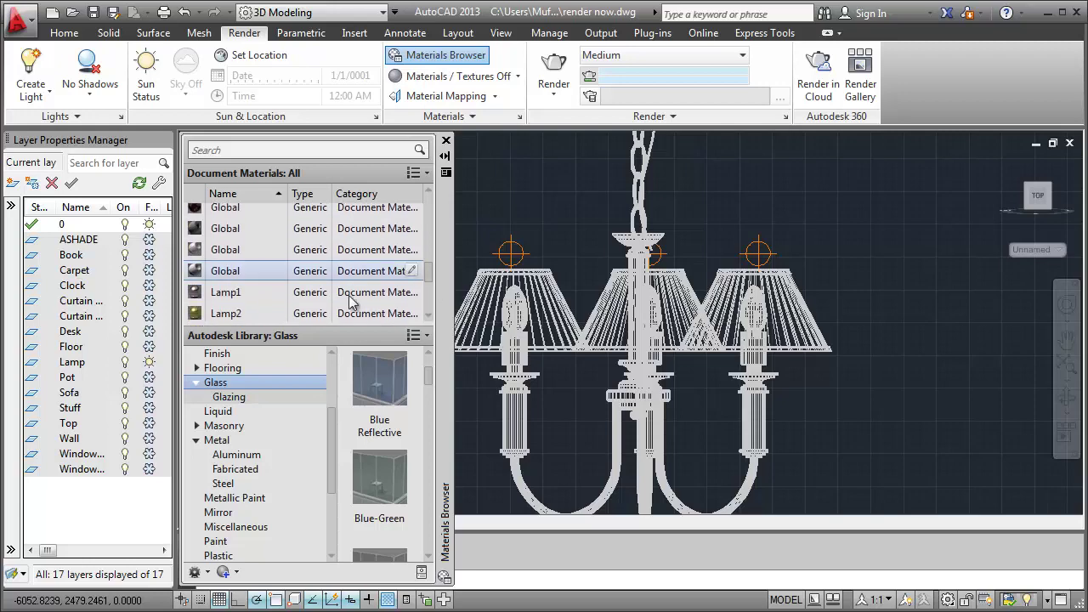
double_click(235, 314)
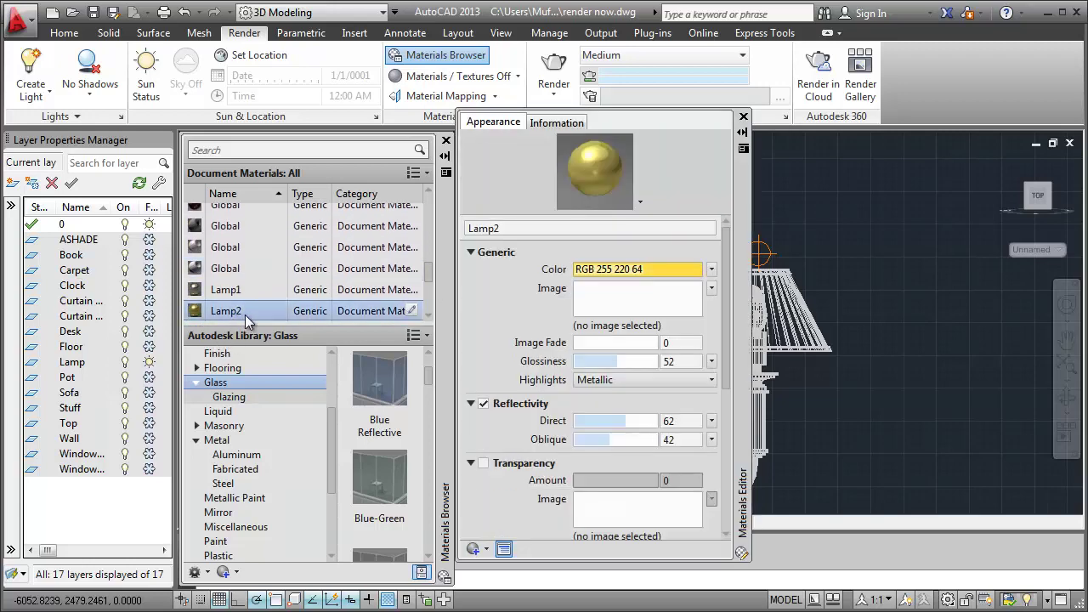
left_click(483, 464)
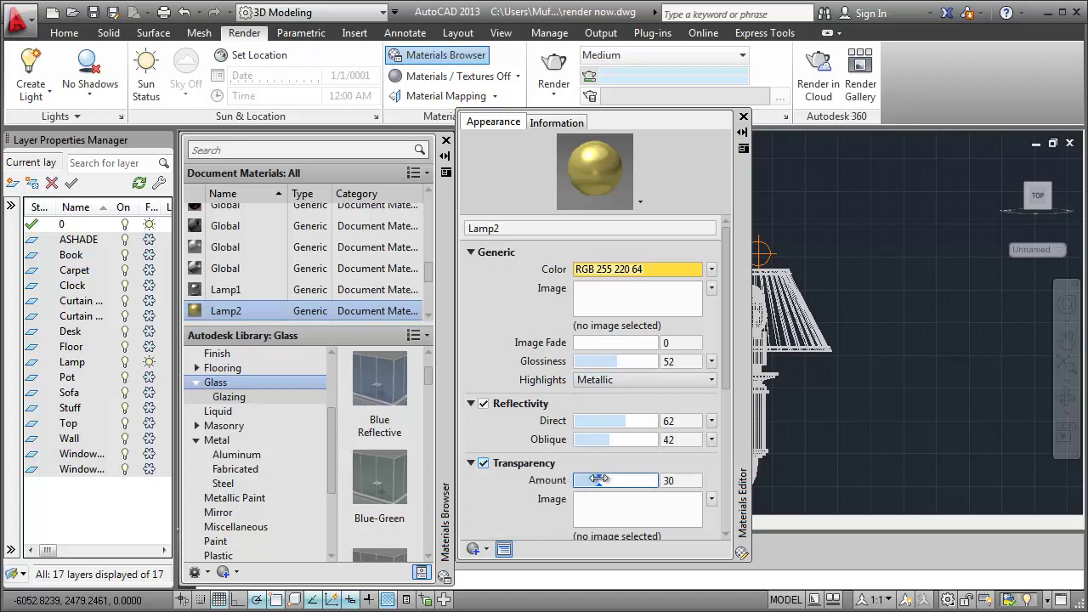
left_click_drag(599, 479, 600, 479)
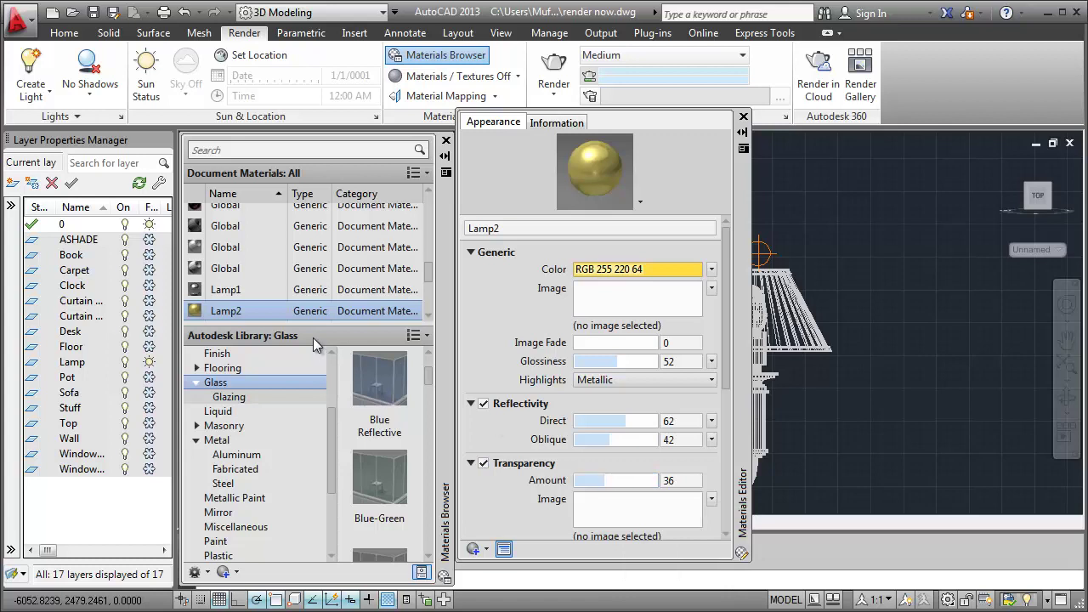
Enable transparency on Lamp1 at about 51 and close the Materials Editor.
left_click(228, 291)
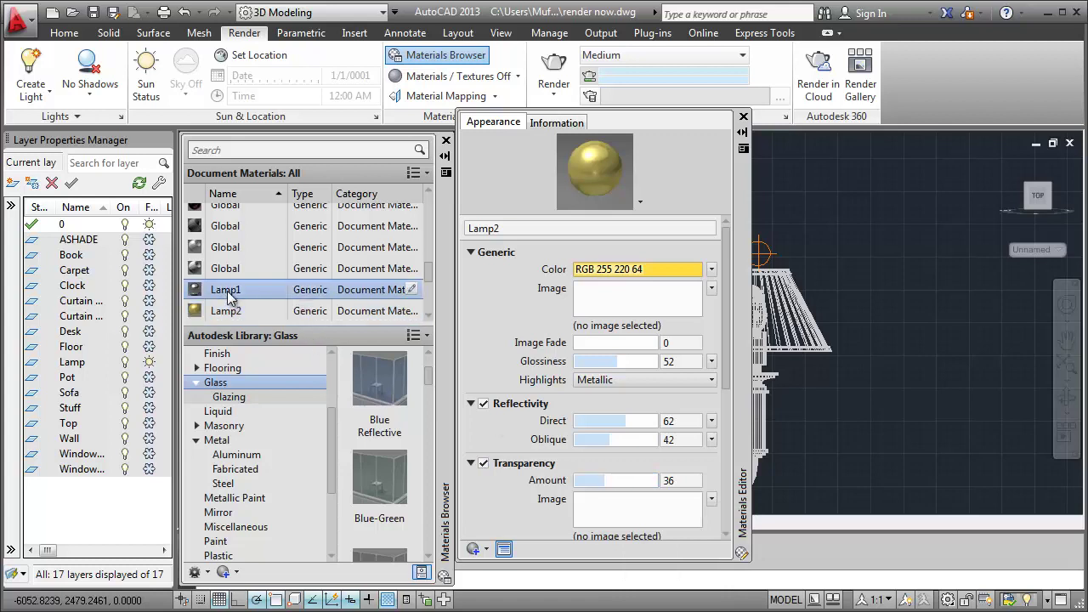
left_click(483, 463)
left_click_drag(600, 482, 621, 481)
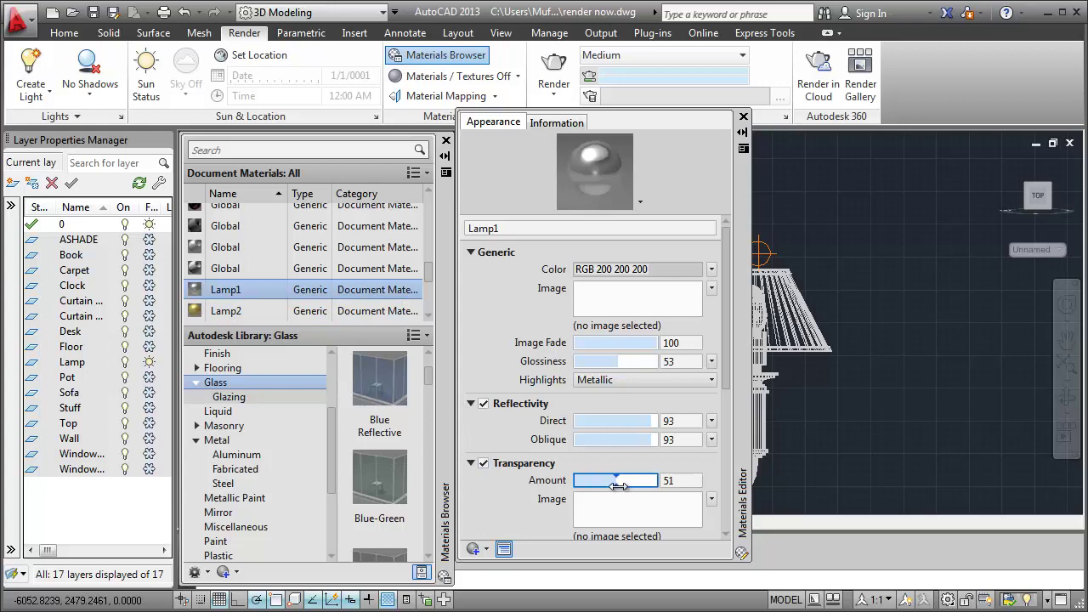
left_click(743, 117)
Restore the CAMERA01 view in Realistic shading and thaw all layers, including Wall and Window.
left_click(446, 141)
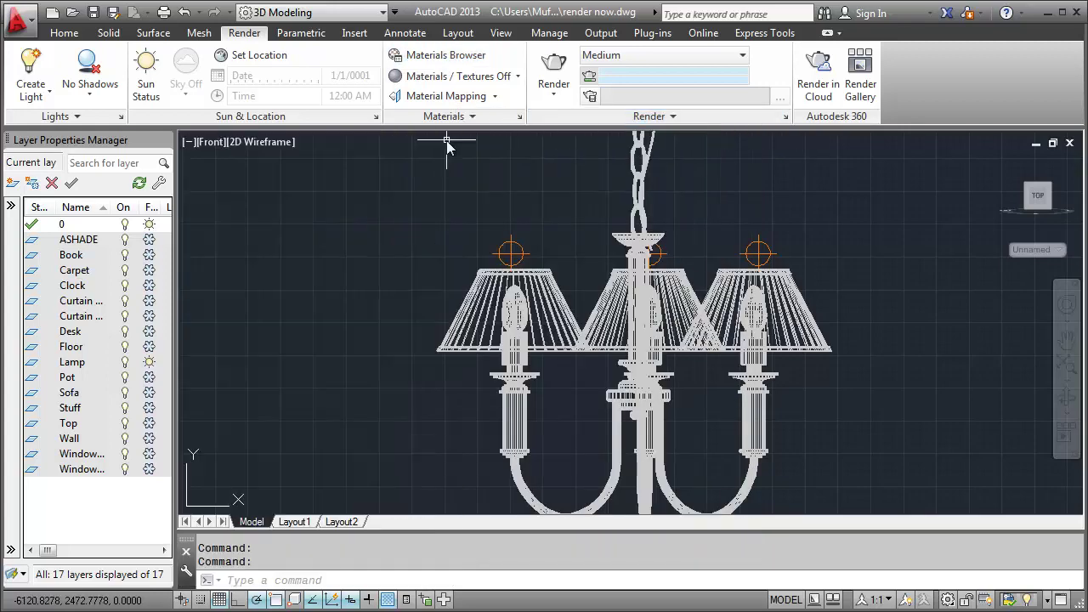
left_click(208, 140)
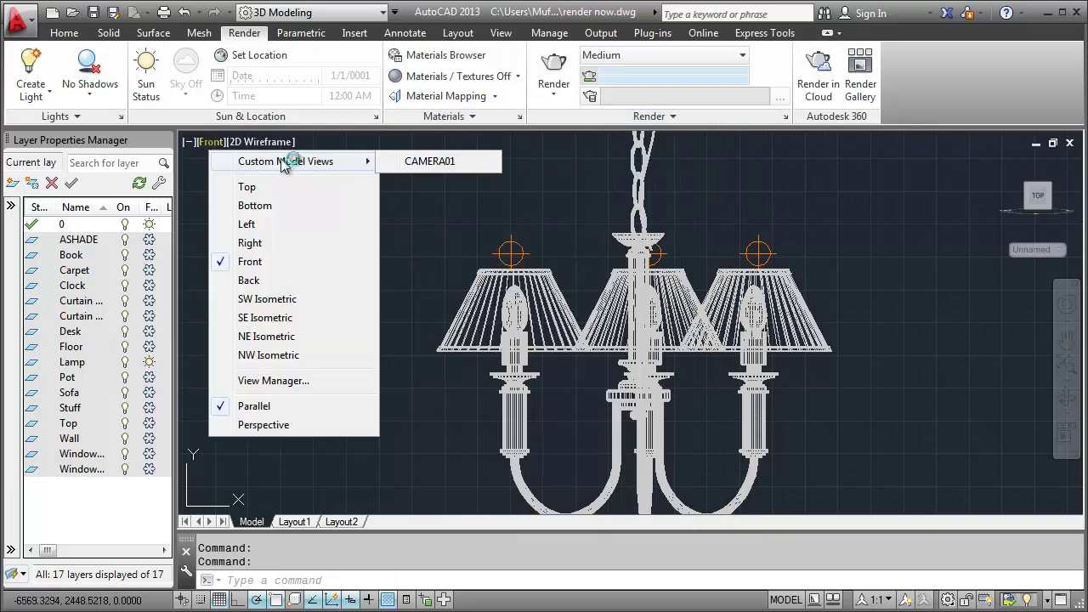
left_click(418, 161)
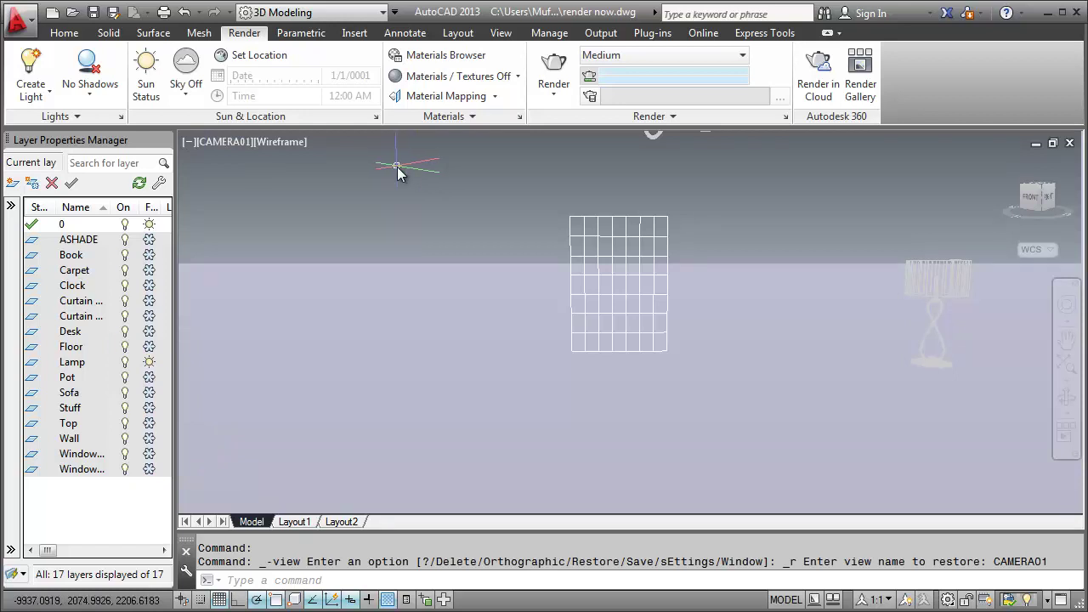
left_click(281, 142)
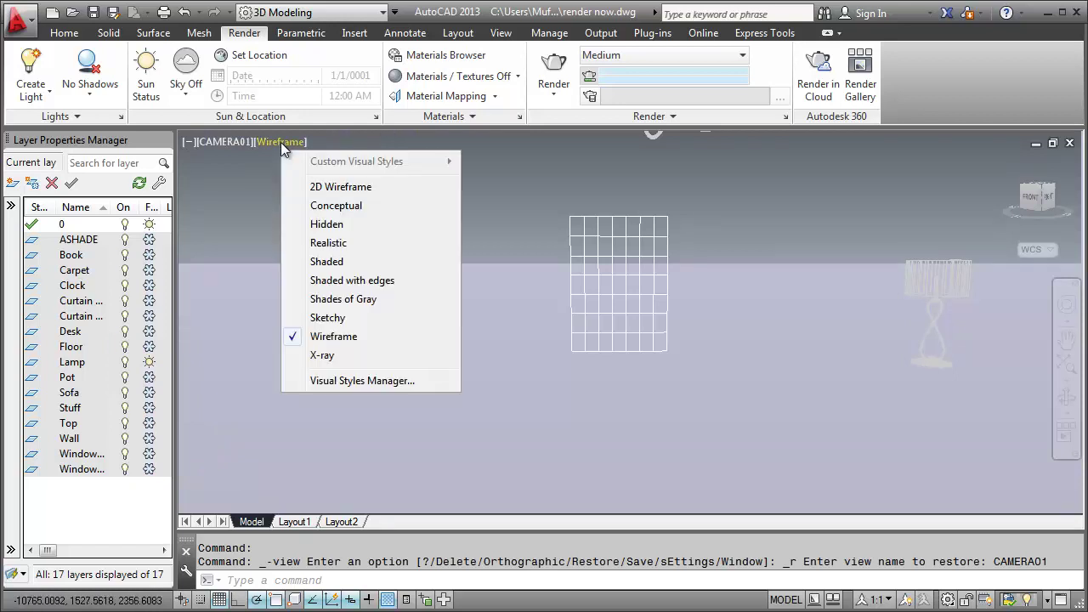
left_click(321, 242)
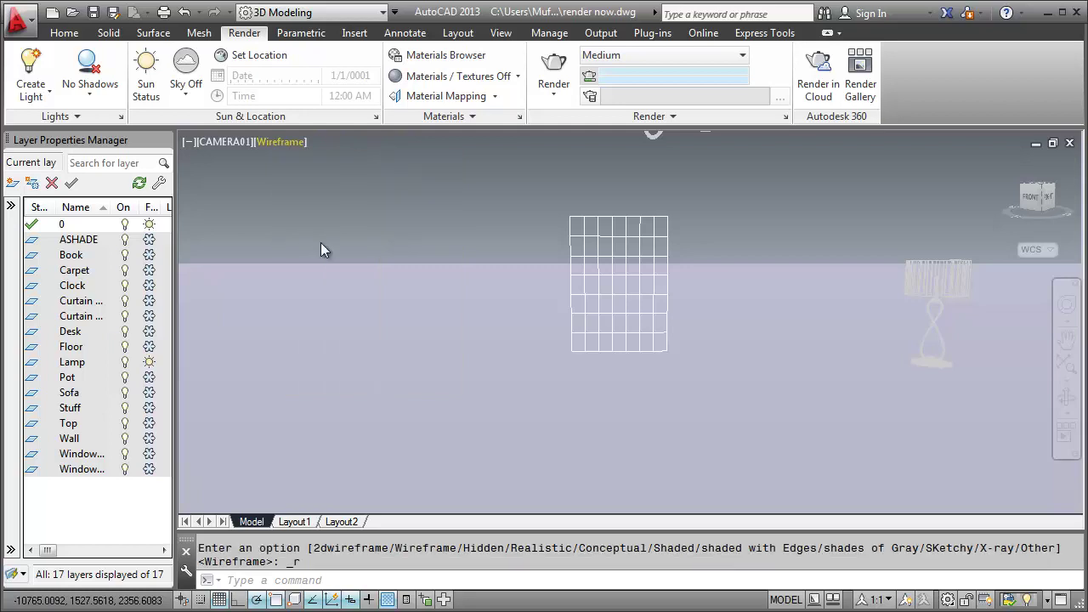
left_click_drag(150, 469, 149, 242)
left_click(149, 240)
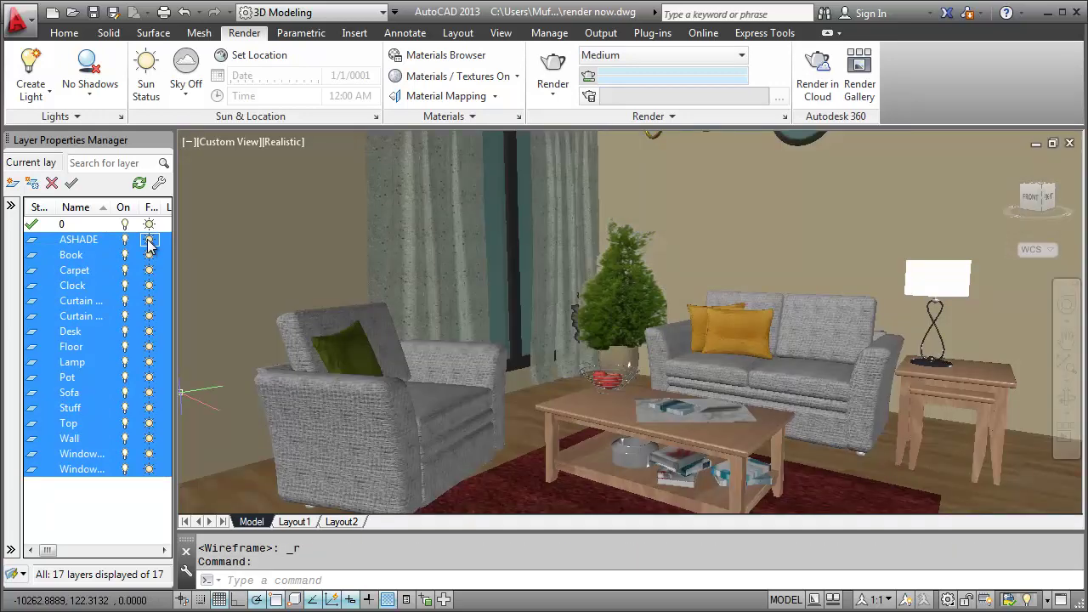
Turn on sunlight and give the Sofa3 material the brown-leather-couch-texture.jpg image.
left_click(133, 516)
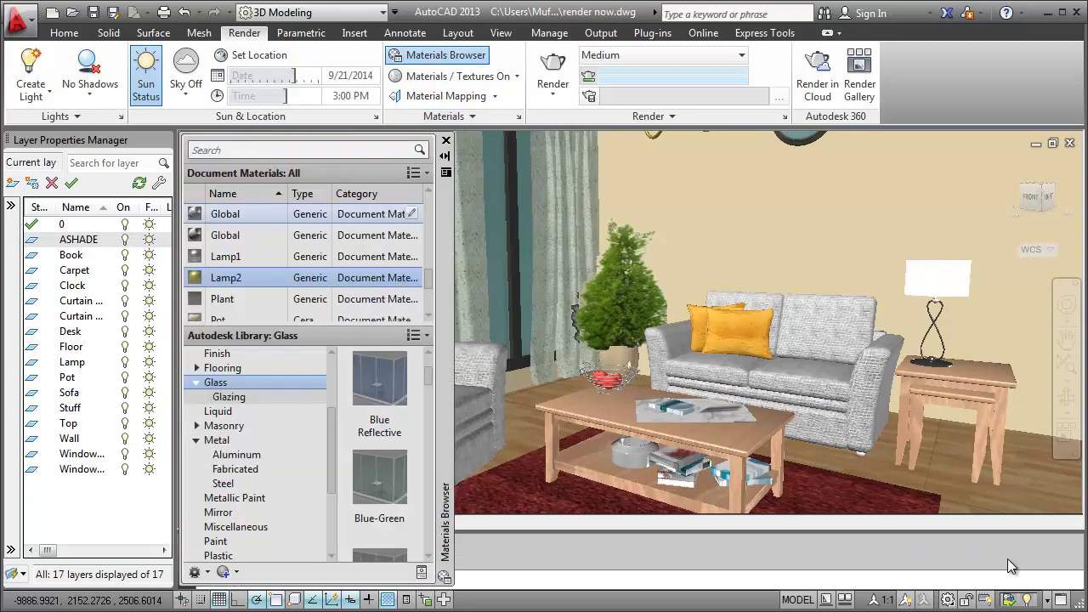
double_click(226, 277)
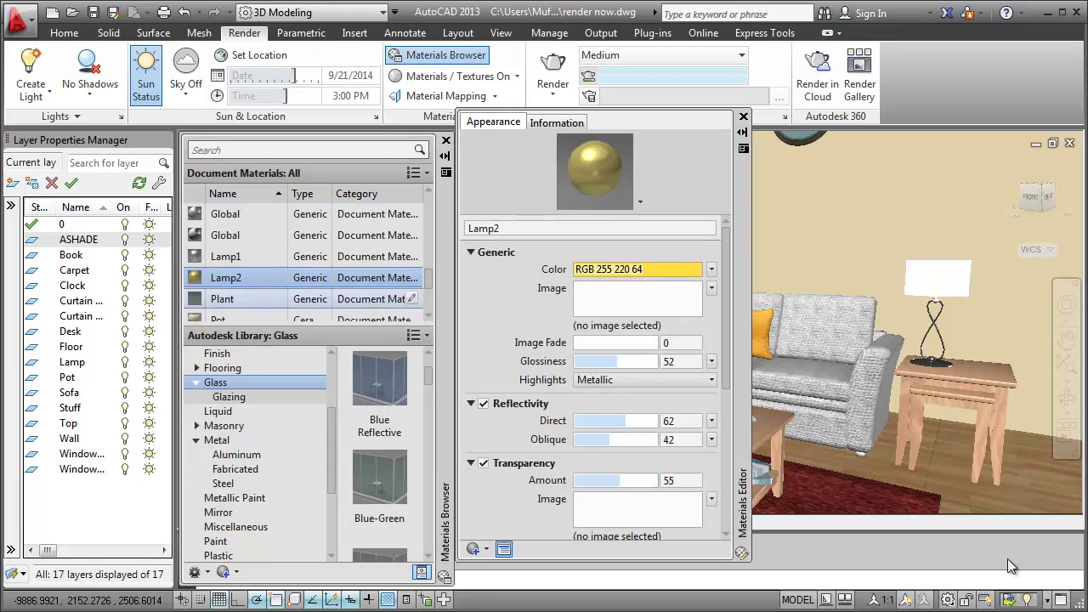
key("Up")
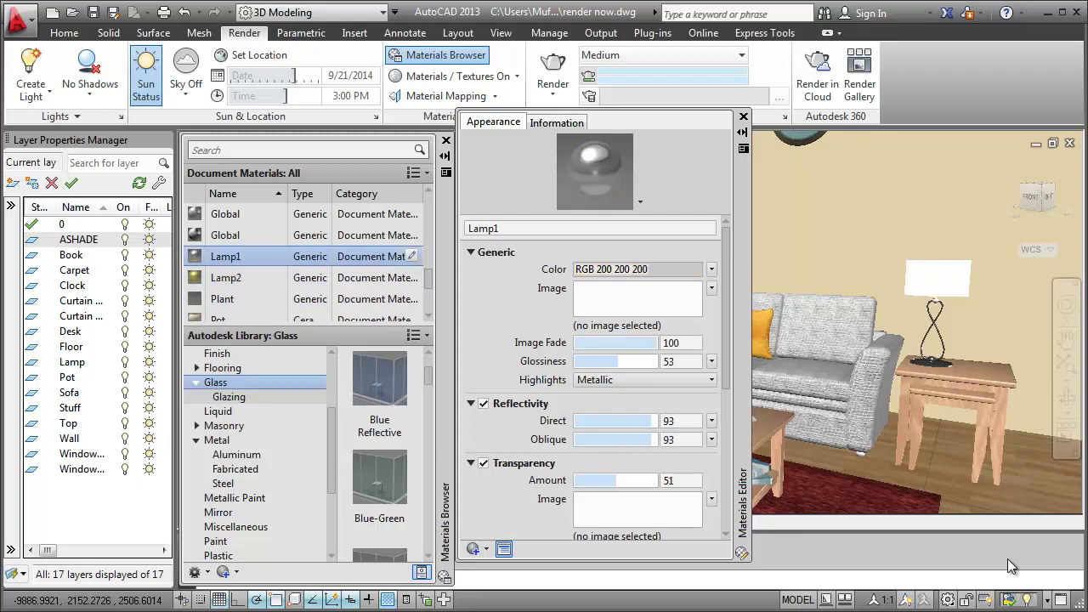
scroll(1007, 558, "down", 2)
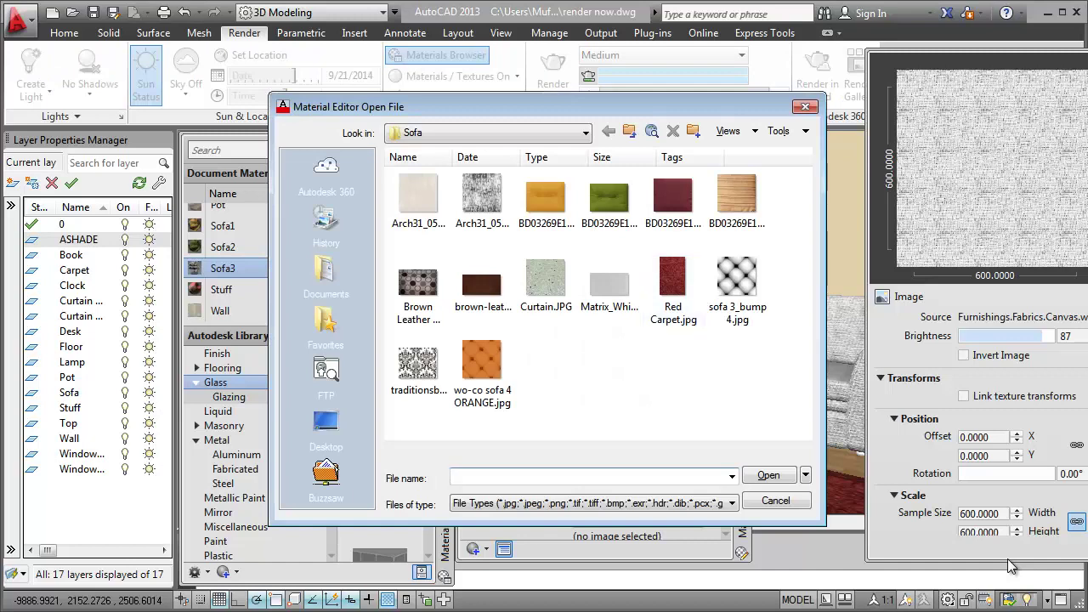
left_click(482, 289)
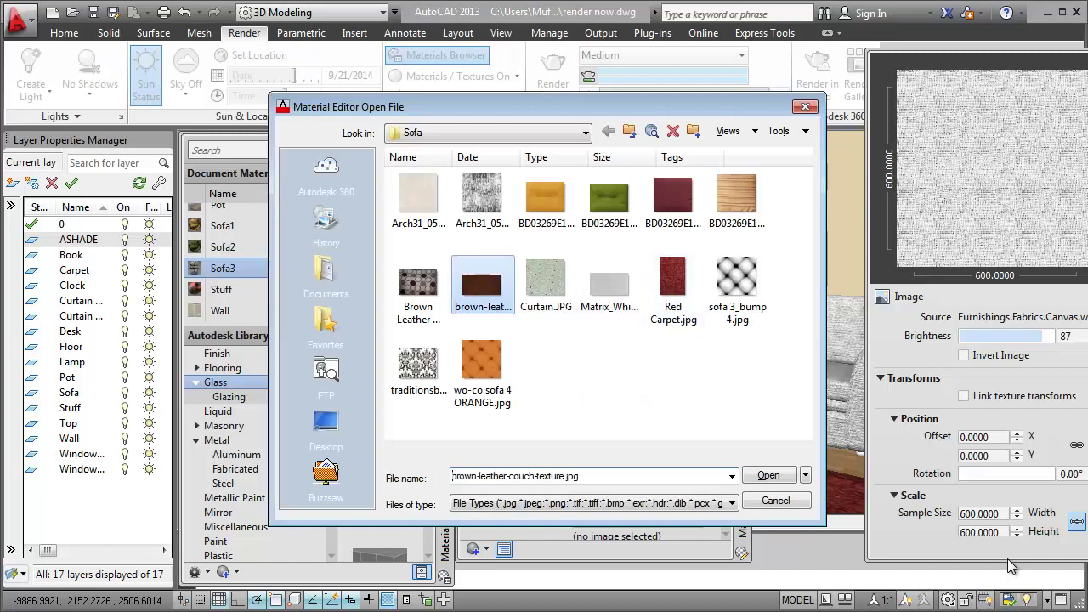
key("Return")
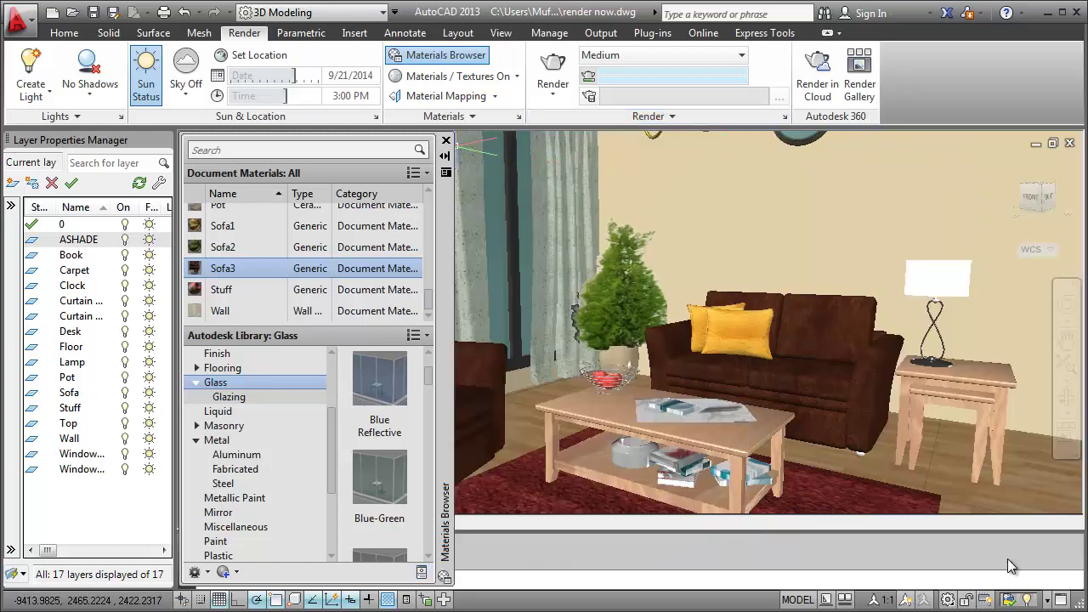
left_click(445, 140)
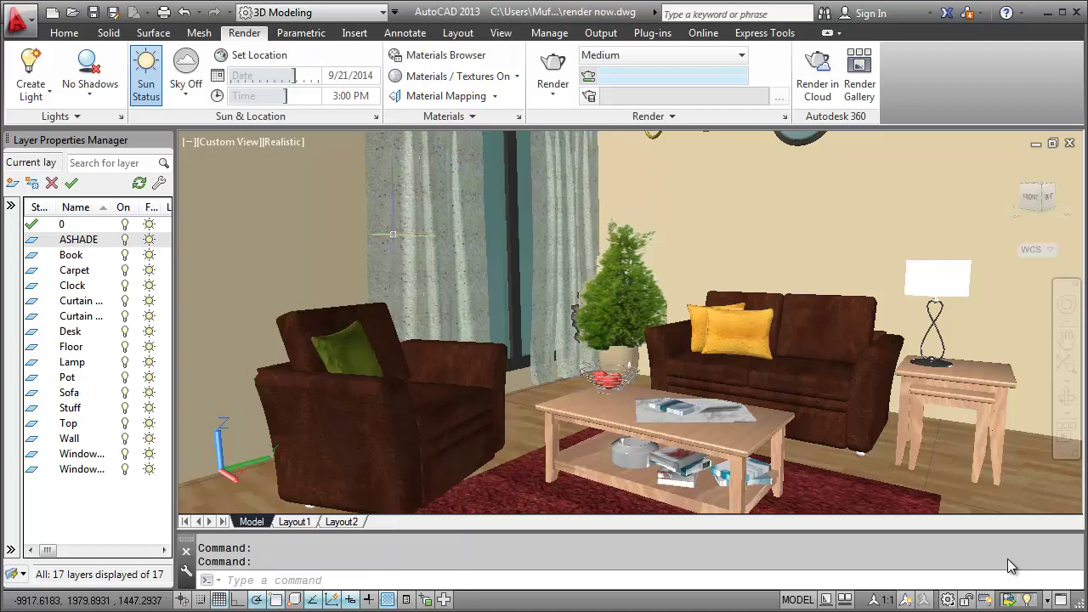
Give Pointlight7 Soft (shadow map) shadows with map size 512 and softness 5.
left_click(120, 116)
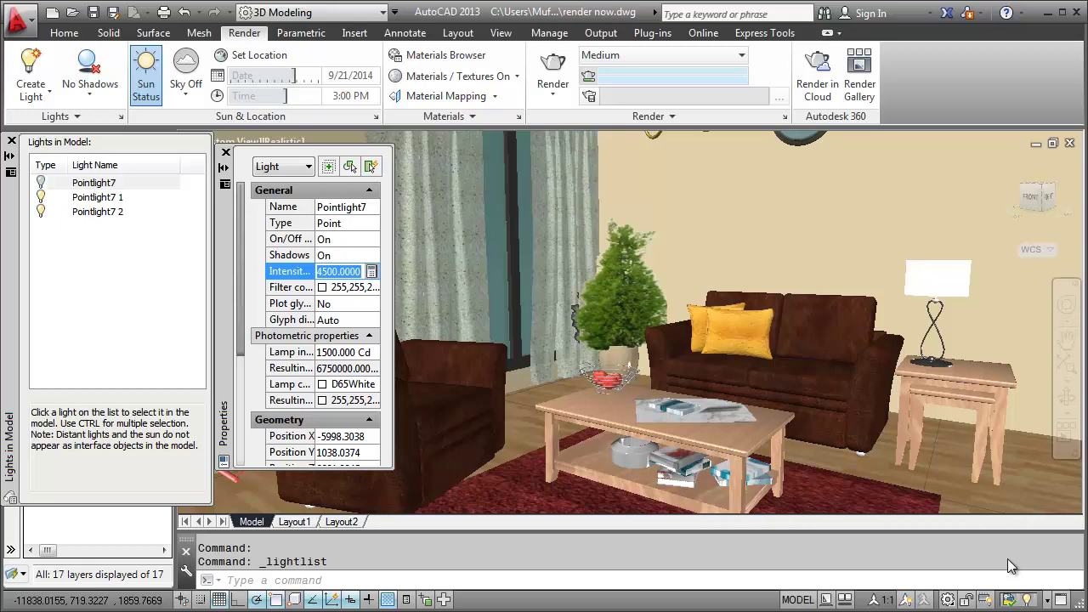
scroll(1007, 566, "down", 2)
scroll(1008, 566, "down", 2)
scroll(1008, 567, "down", 1)
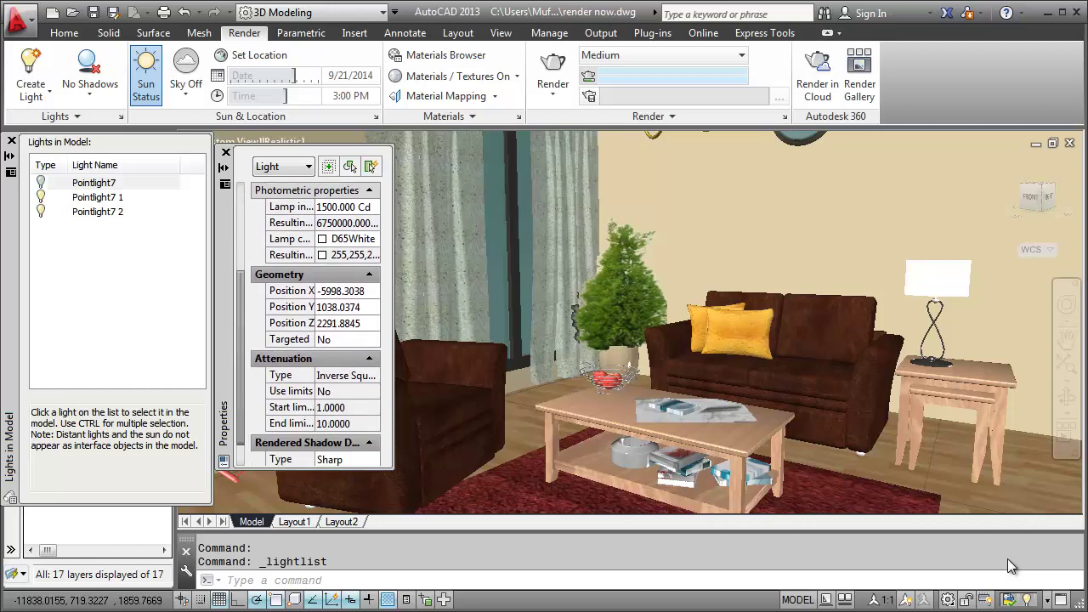
scroll(315, 340, "down", 1)
left_click(344, 426)
left_click(374, 427)
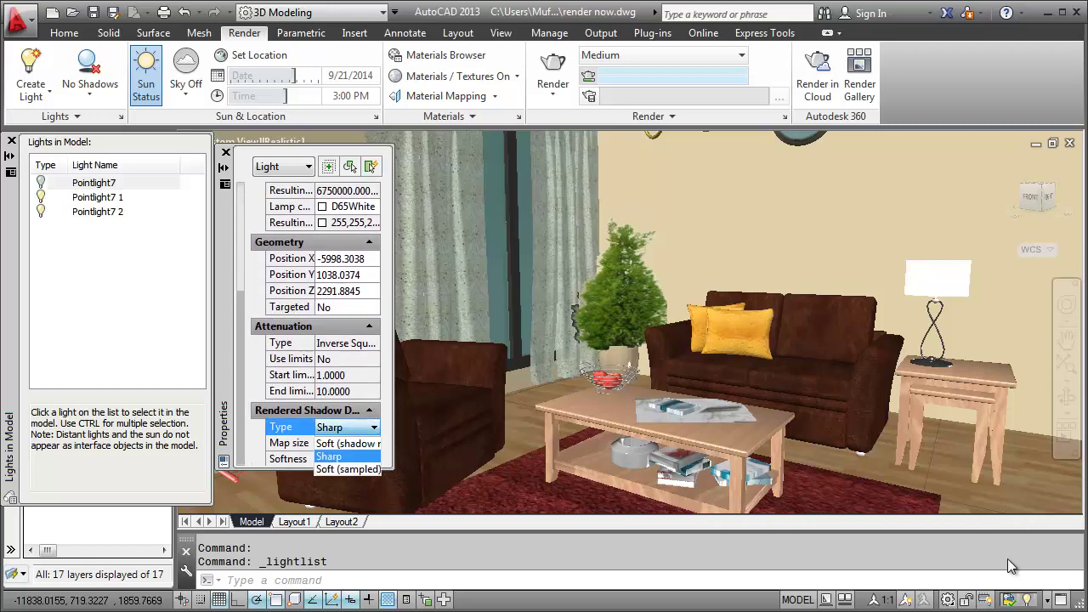
key("Up")
key("Return")
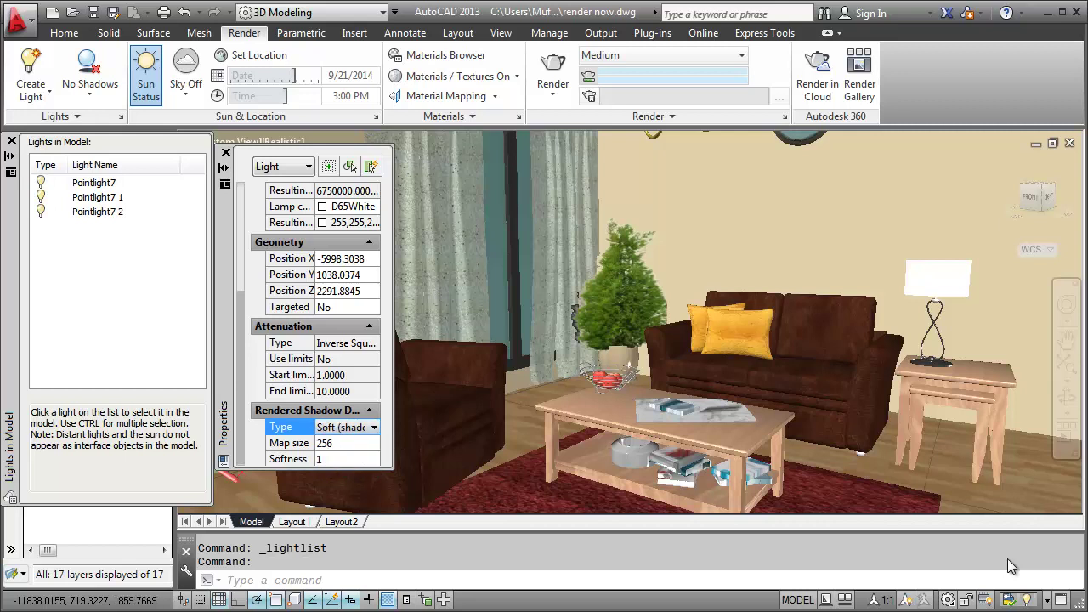
key("alt+Down")
key("Down")
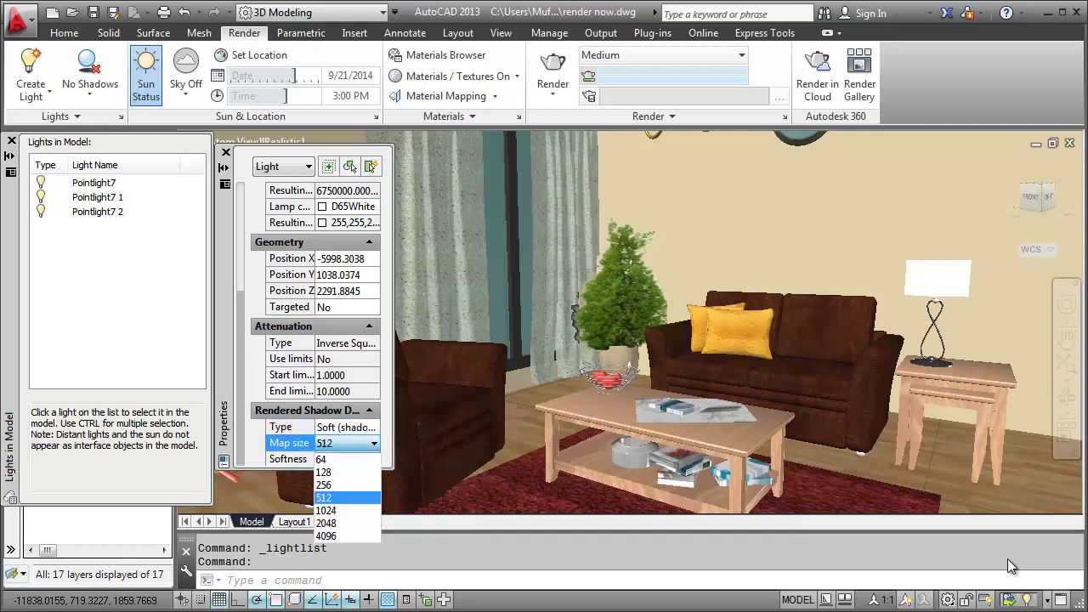
key("Return")
key("Tab")
type("5")
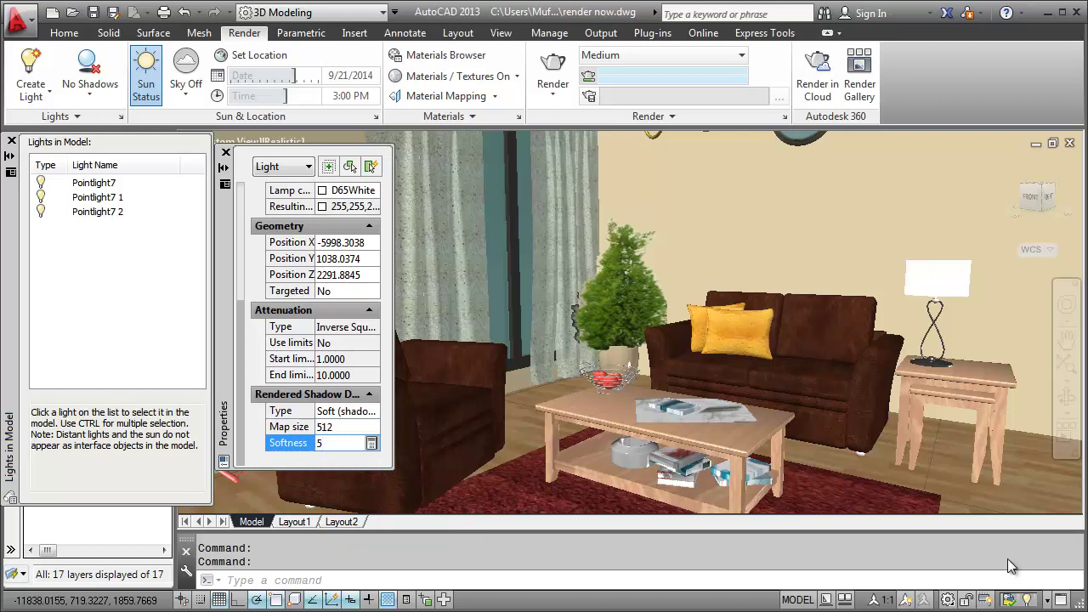
key("Return")
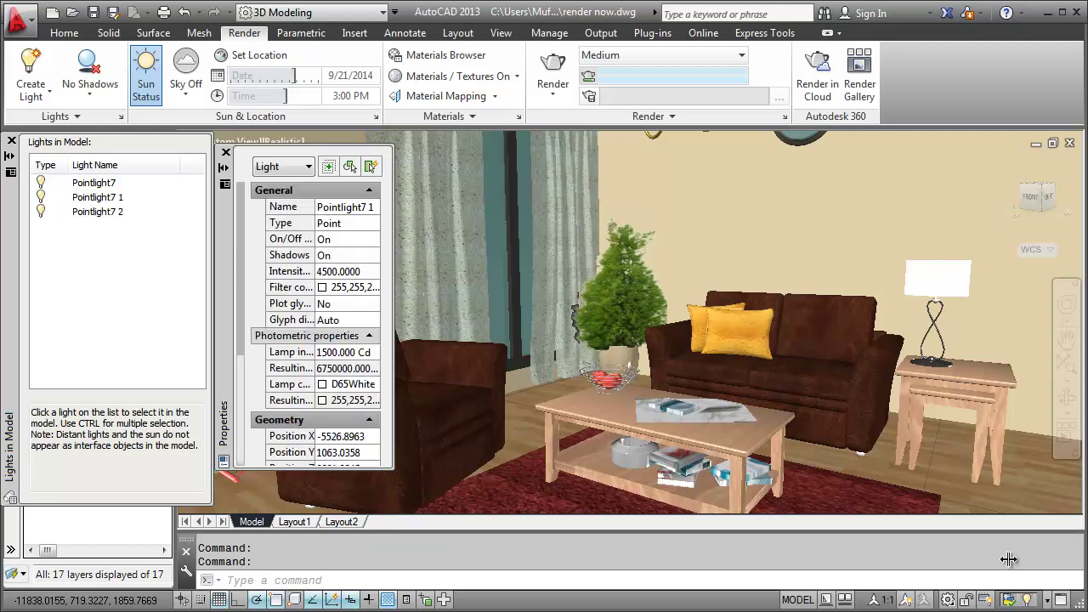
Give Pointlight7 1 Soft (shadow map) shadows with map size 512 and softness 5.
key("Tab")
scroll(1008, 558, "down", 2)
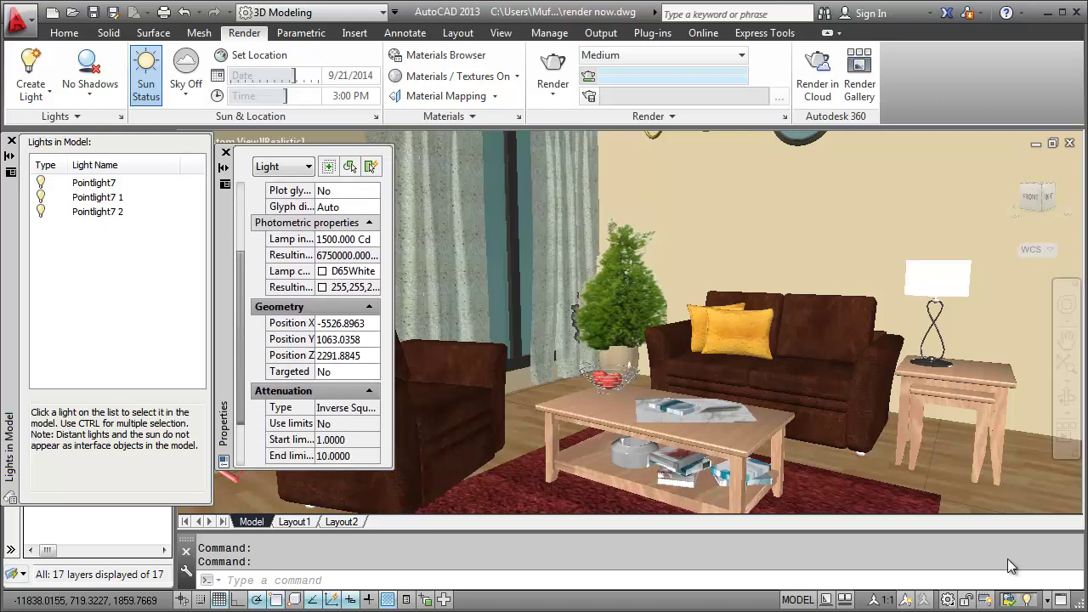
scroll(1008, 559, "down", 1)
scroll(1008, 558, "down", 1)
key("Tab")
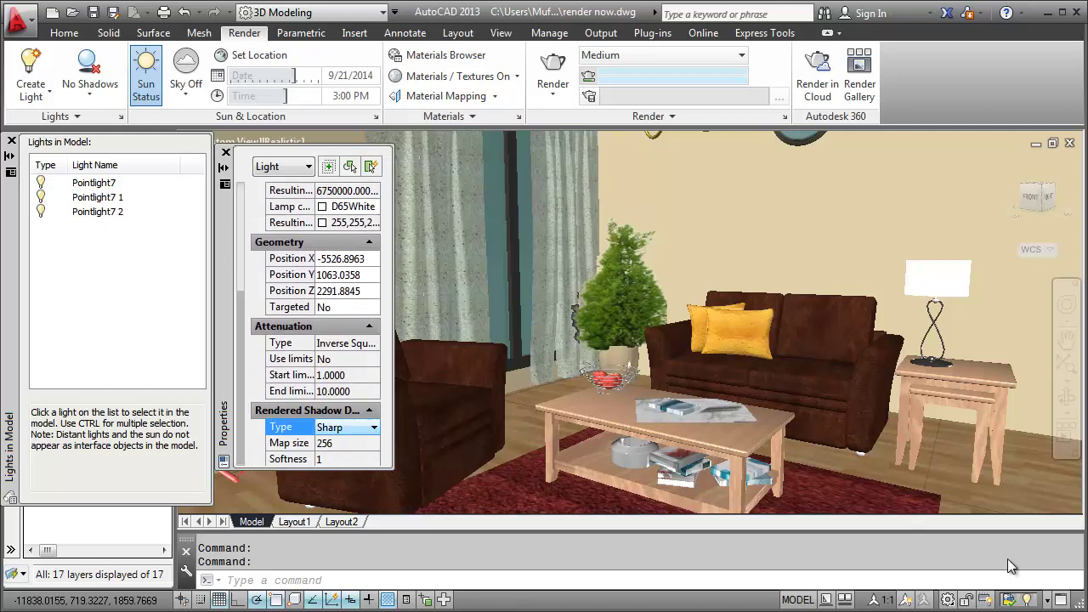
key("alt+Down")
key("Down")
key("Return")
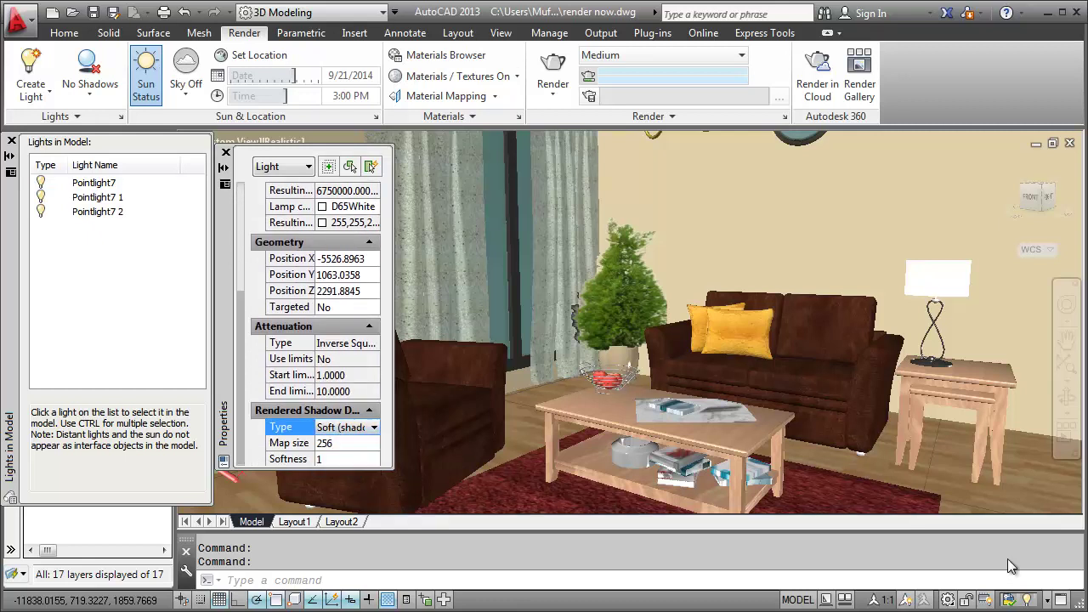
key("Tab")
key("alt+Down")
key("Down")
key("Return")
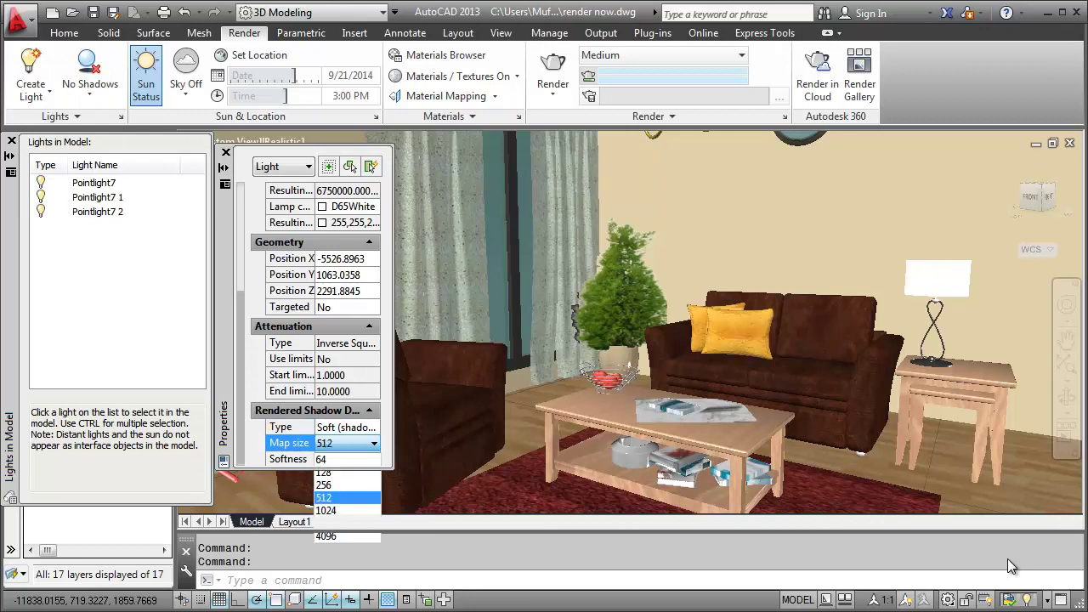
key("Tab")
type("5")
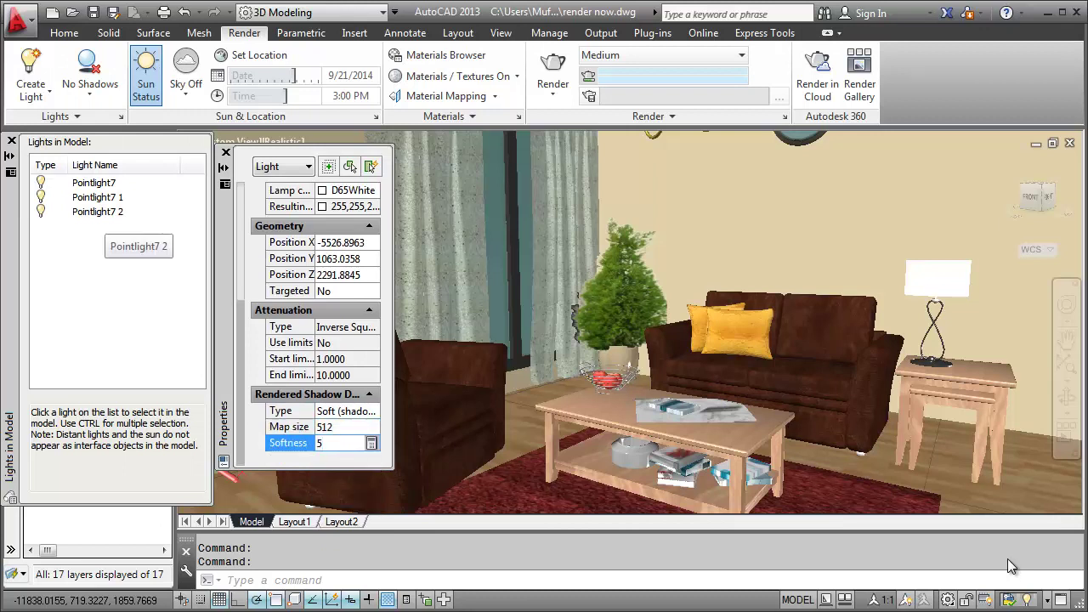
key("Return")
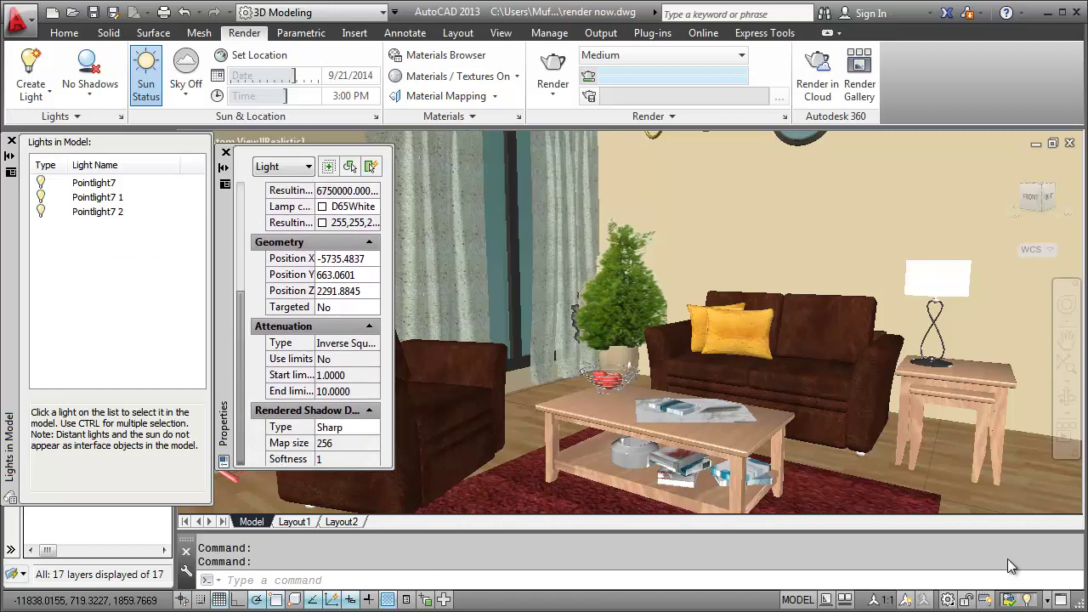
Give Pointlight7 2 Soft (shadow map) shadows with map size 512 and softness 5.
left_click(347, 427)
left_click(374, 426)
key("Up")
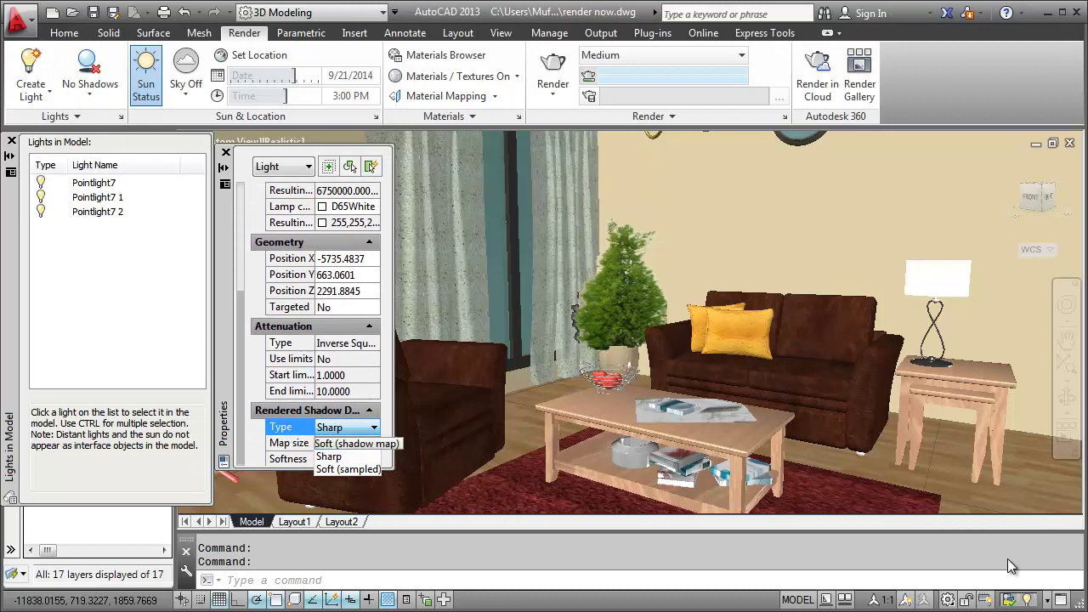
key("Return")
key("Down")
key("alt+Down")
key("Down")
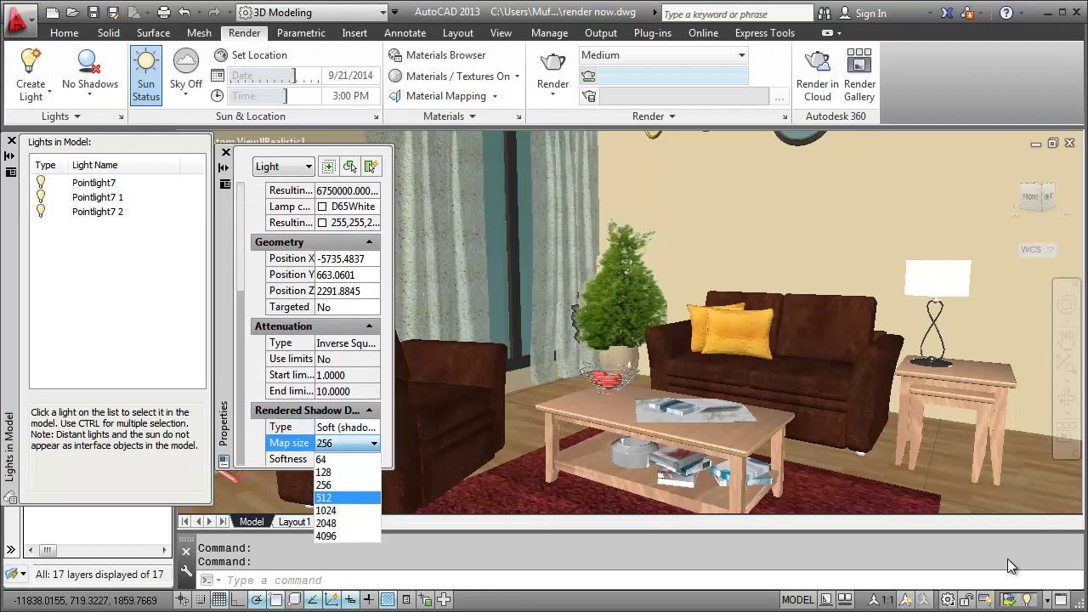
key("Return")
key("Down")
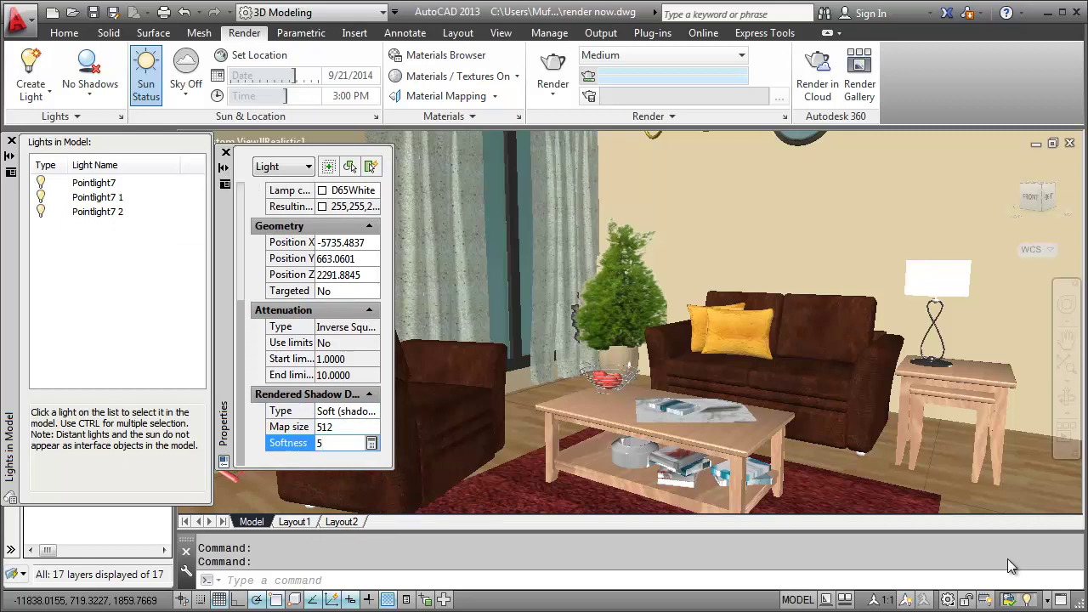
key("ctrl+1")
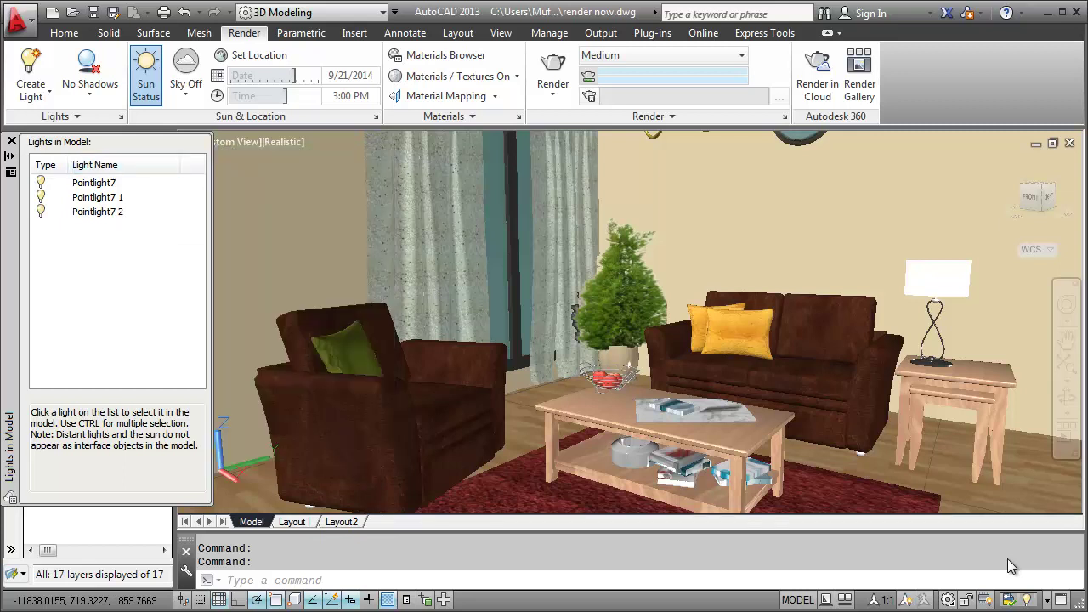
Turn on Full Shadows and Sky Background and Illumination in the viewport.
left_click(12, 140)
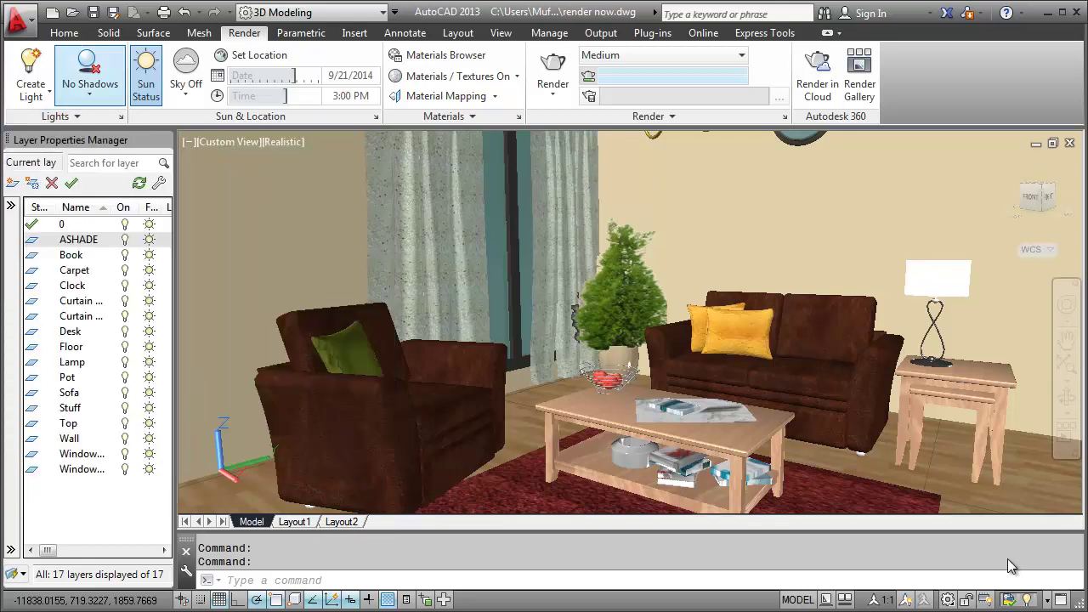
left_click(89, 92)
left_click(117, 191)
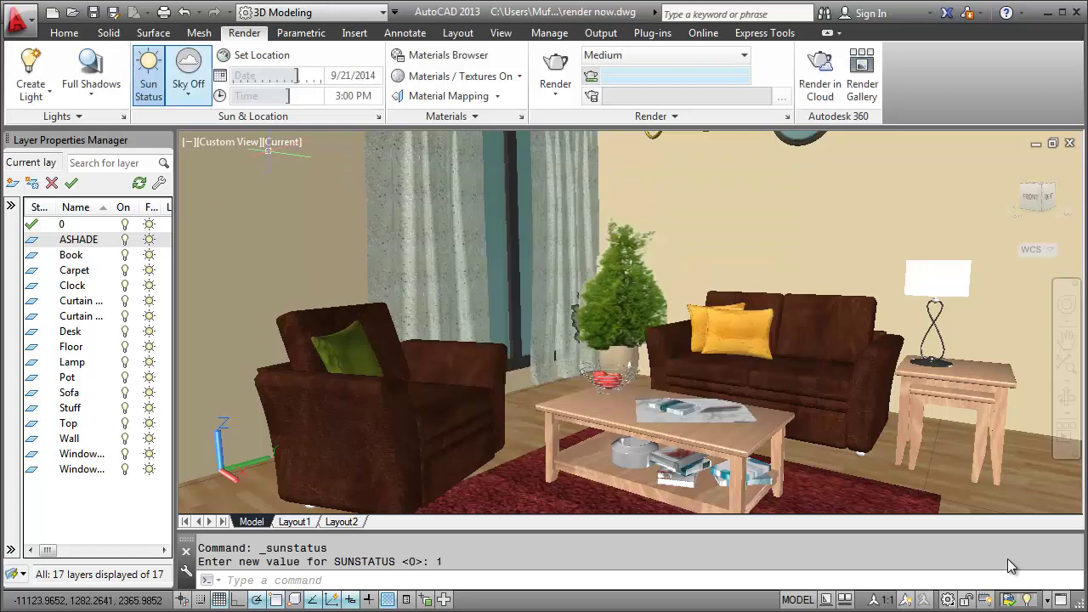
key("Down")
key("Down")
key("Return")
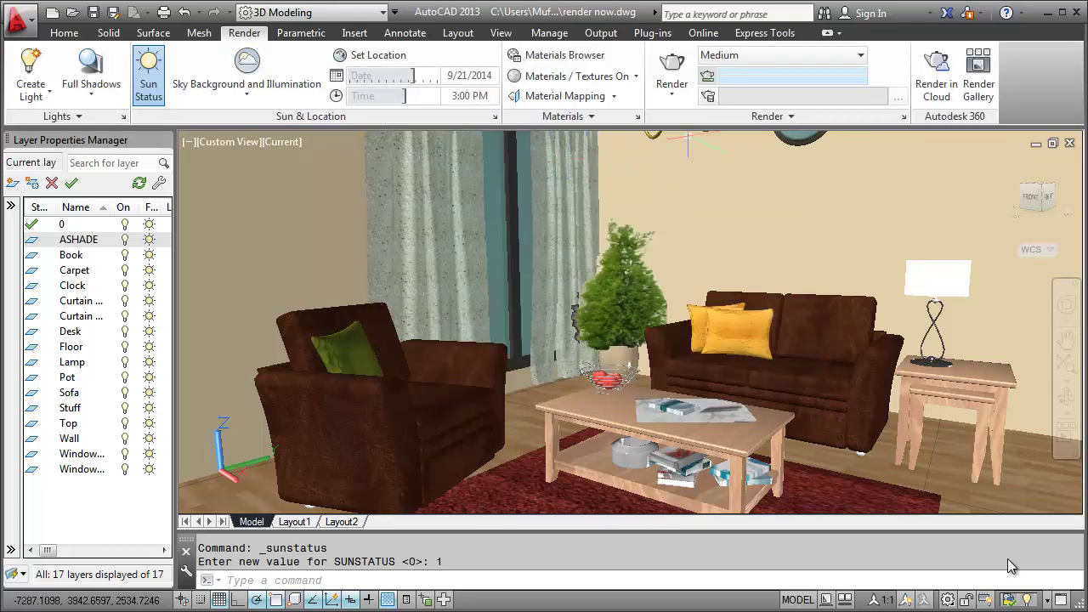
Switch the render preset to Low.
key("alt+Down")
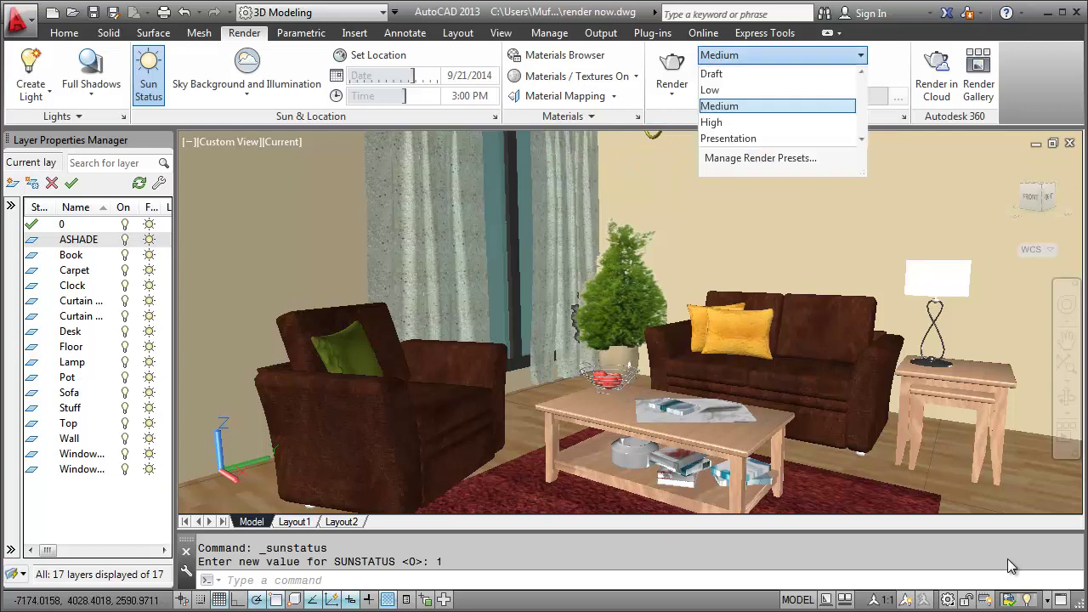
key("Down")
key("Down")
key("Return")
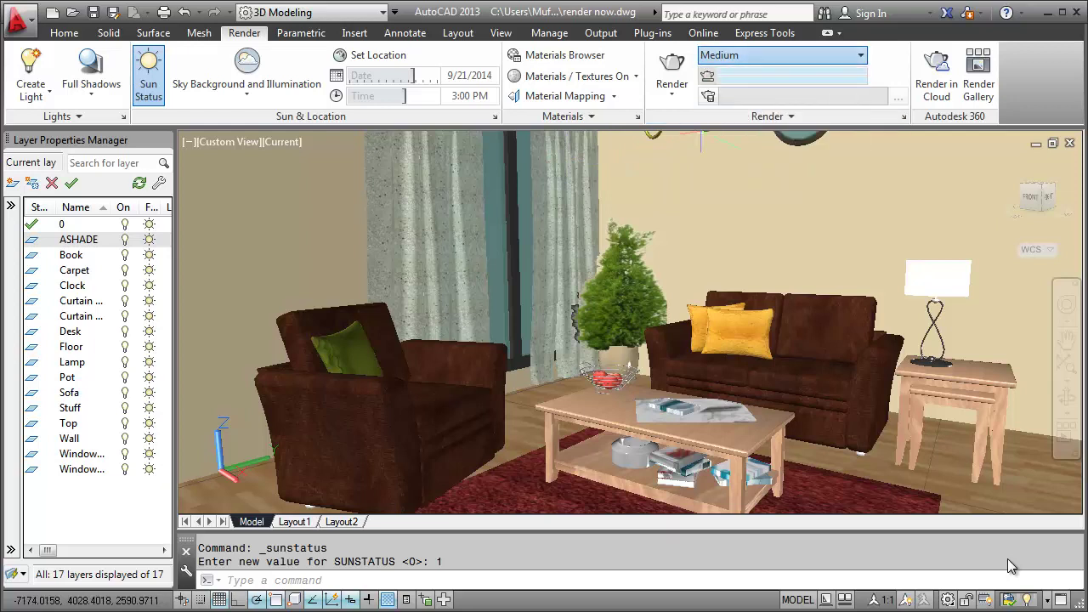
key("Tab")
key("Tab")
key("Tab")
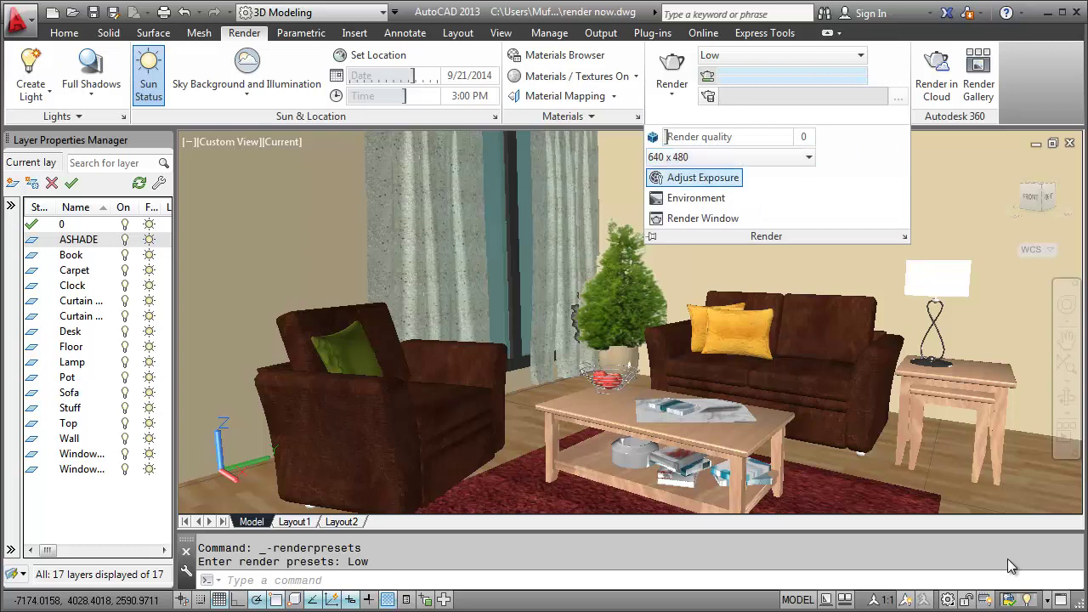
In Adjust Exposure, preview brightness 30 and contrast 45, then keep brightness 70 and contrast 90.
key("Return")
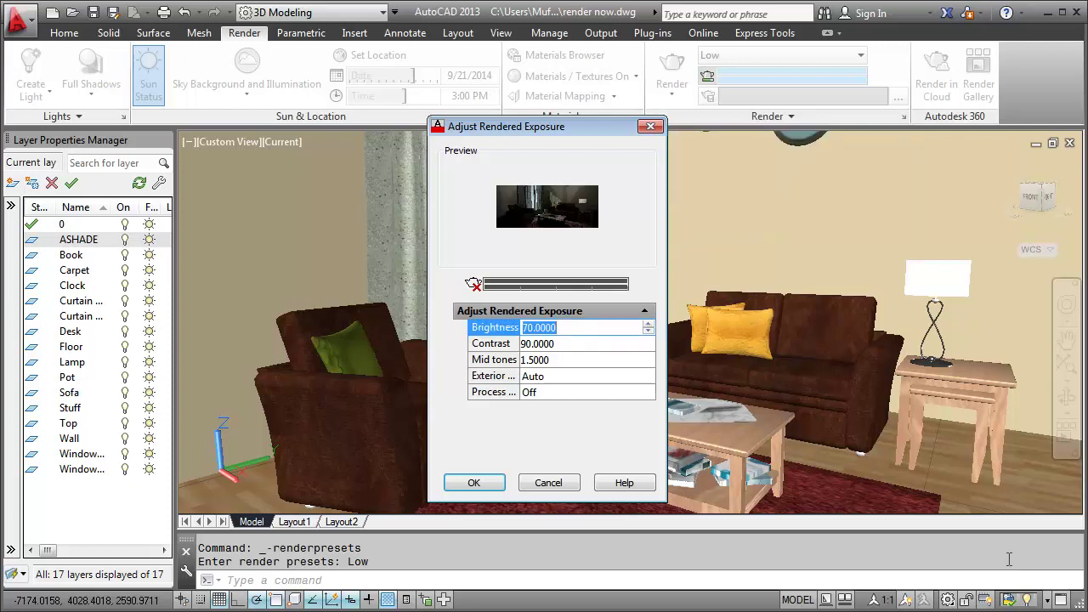
type("30")
key("Tab")
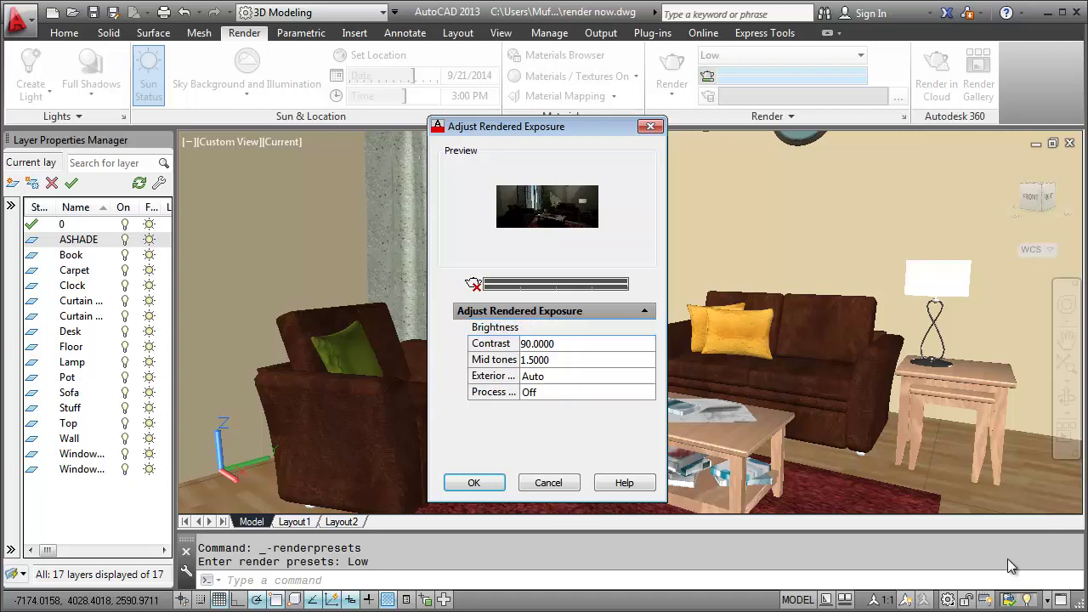
key("shift+Tab")
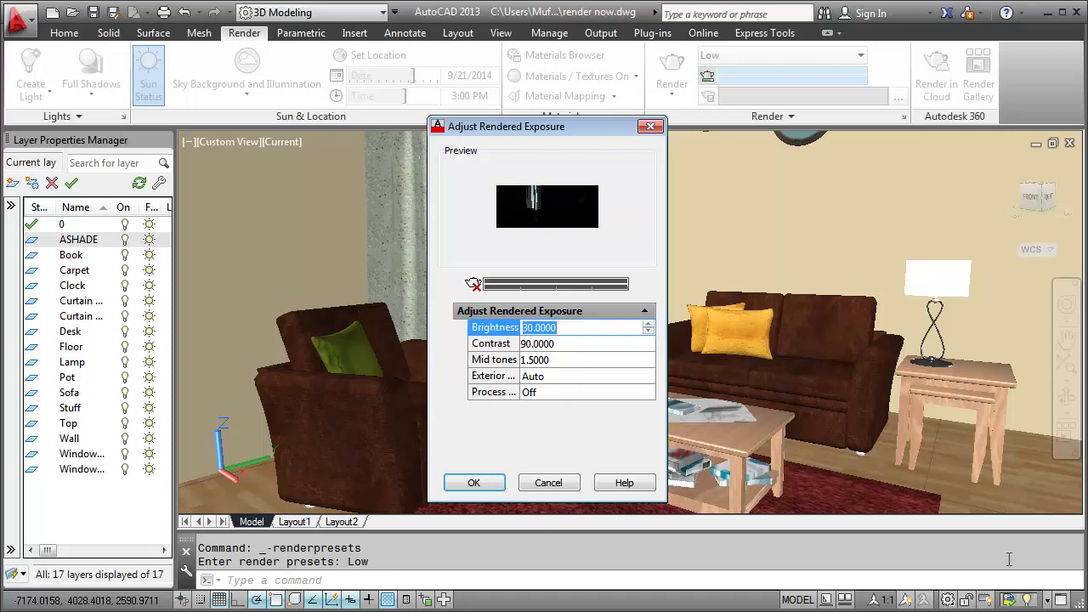
type("70")
key("Tab")
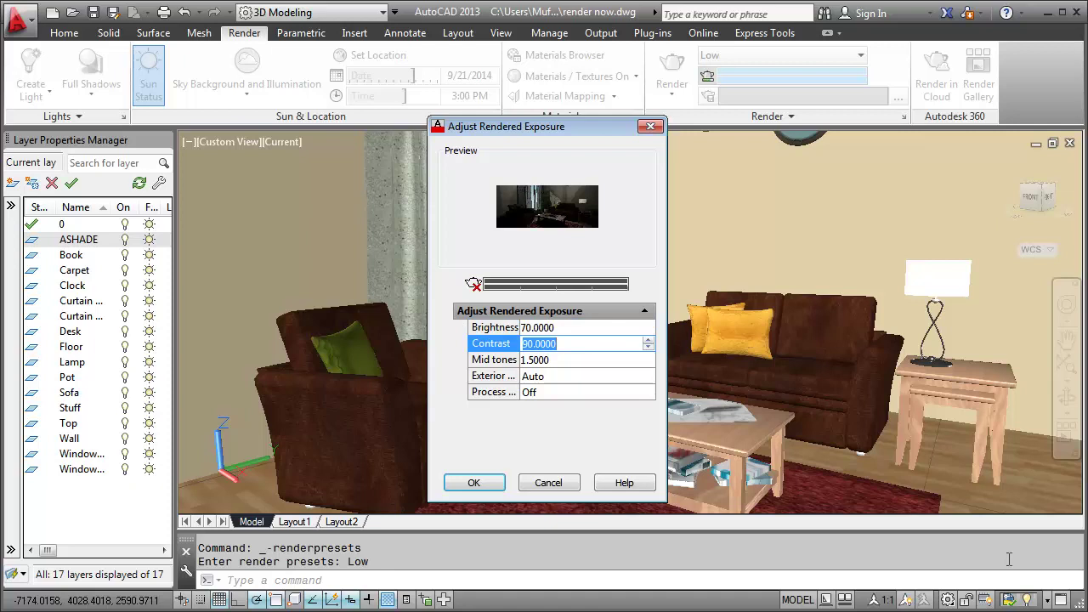
type("45")
key("shift+Tab")
key("Tab")
type("90")
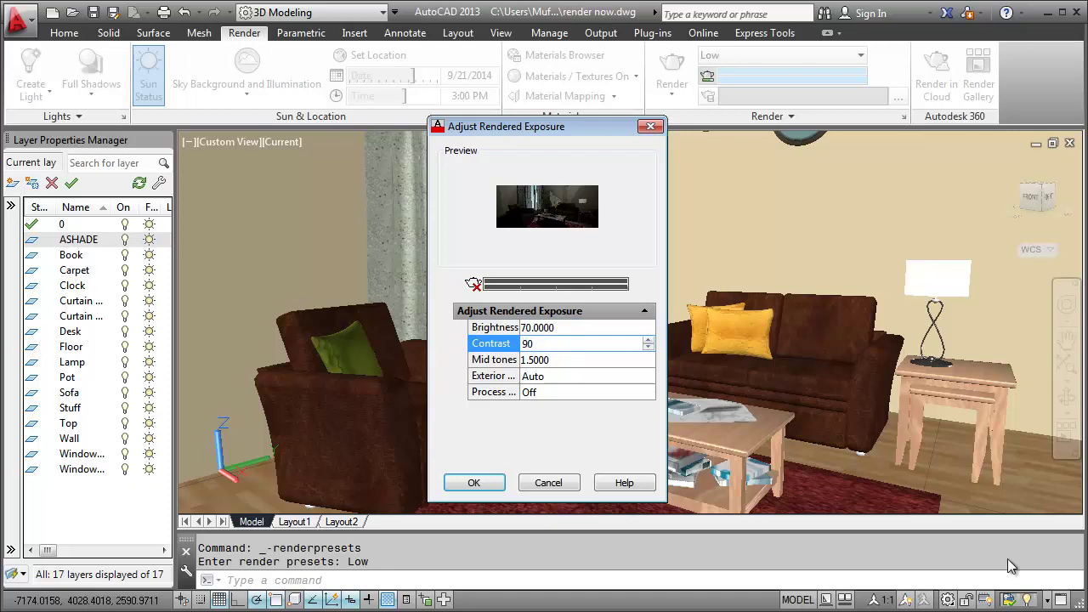
key("shift+Tab")
Set mid tones to 2 after previewing 3, and accept the exposure settings.
key("Tab")
key("Tab")
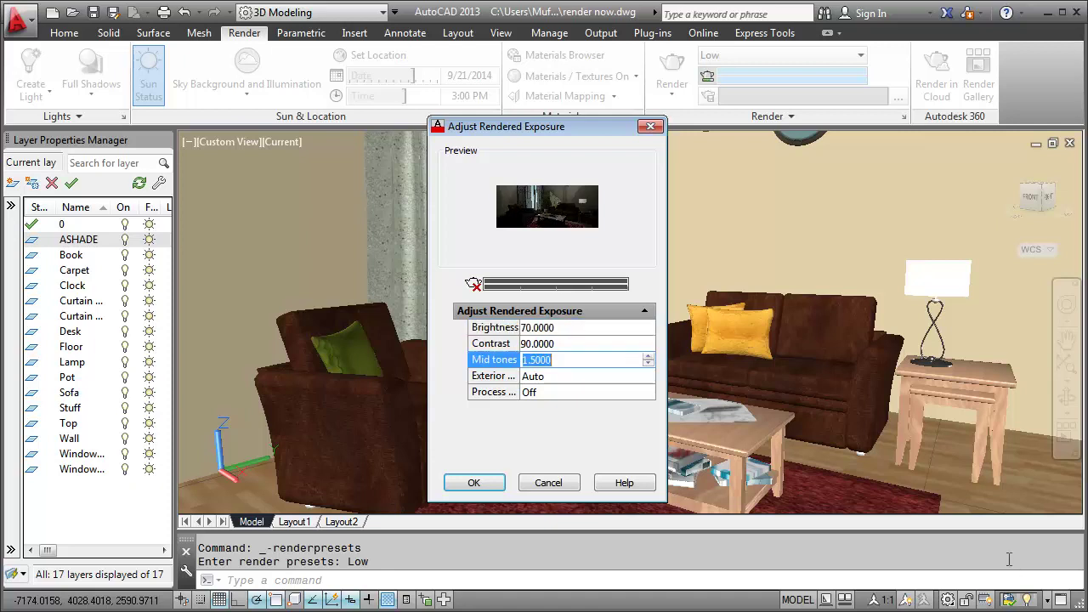
type("3")
key("shift+Tab")
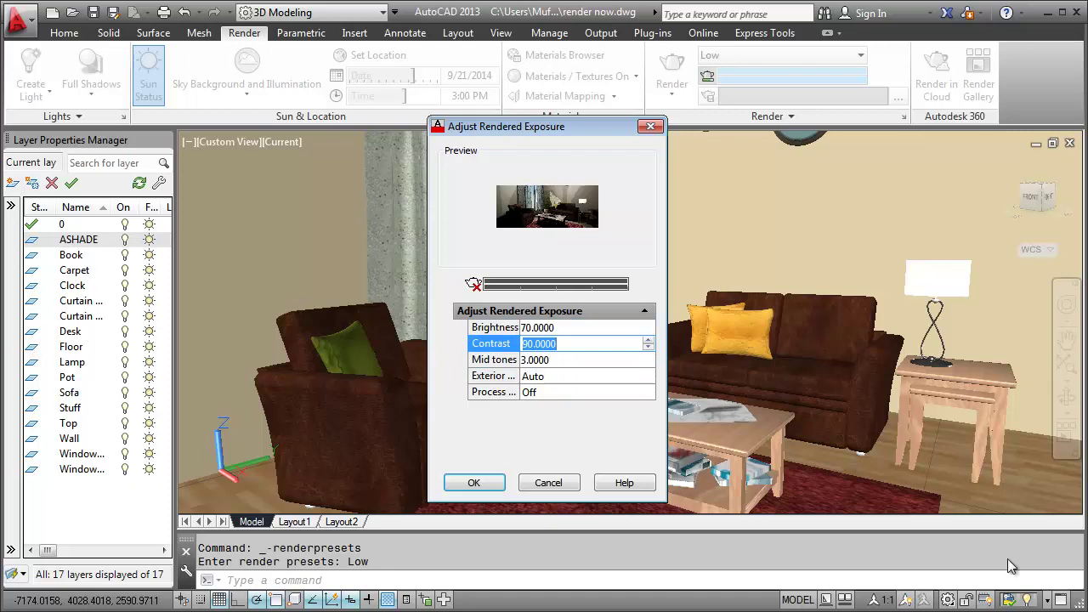
key("Tab")
type("2")
key("shift+Tab")
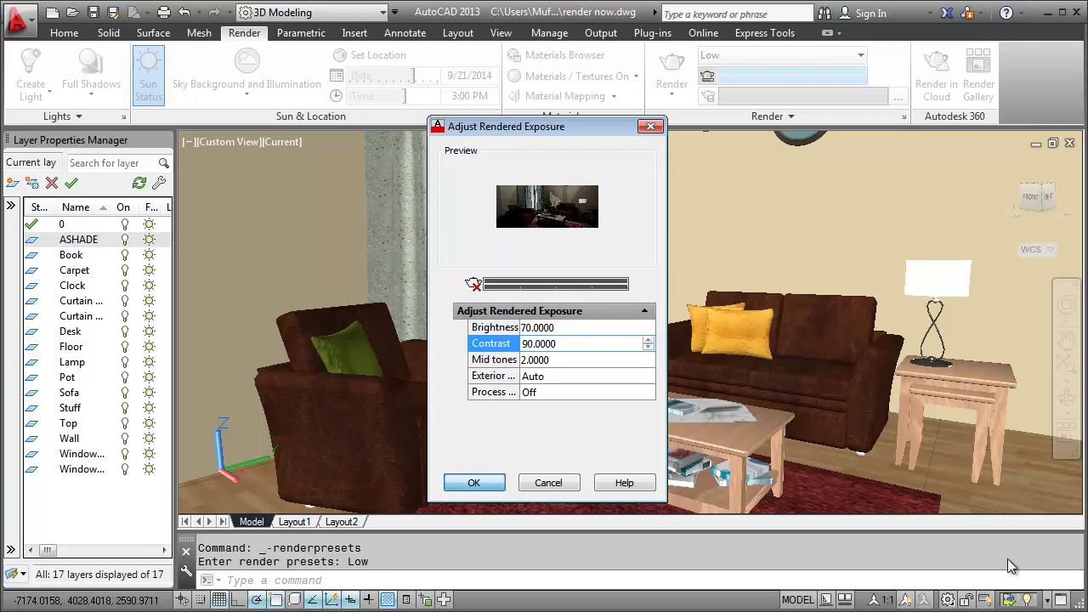
key("Return")
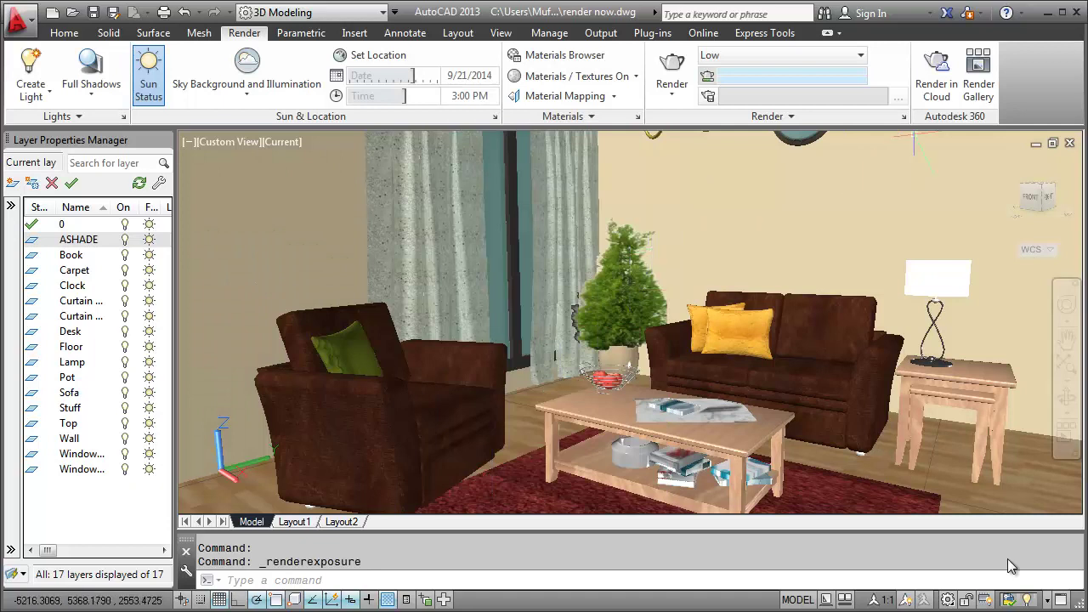
Review the ray tracing depth values in Advanced Render Settings without changes.
left_click(903, 116)
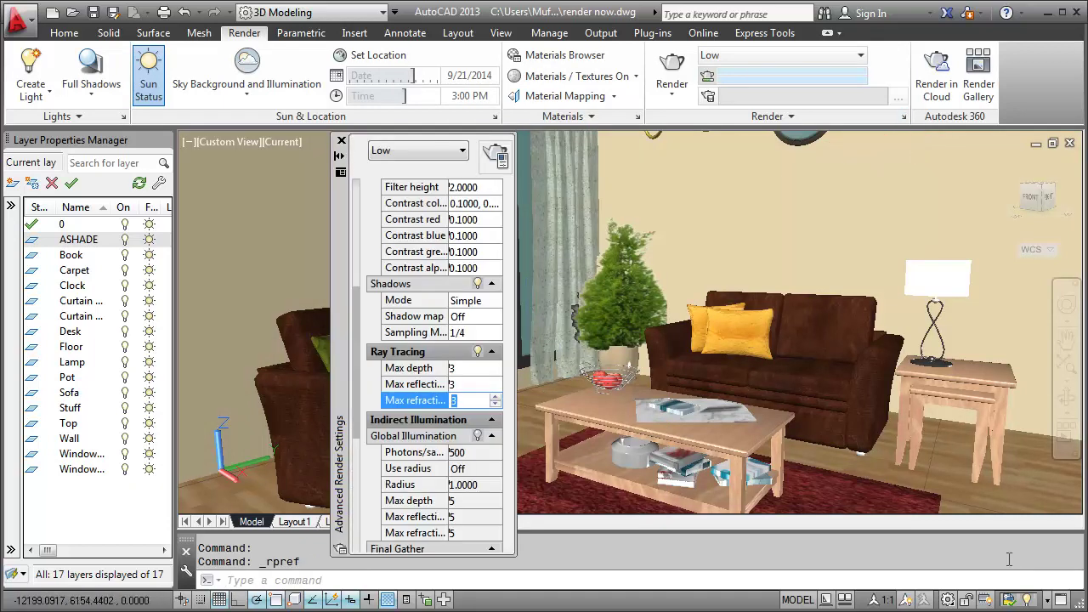
key("Up")
key("Up")
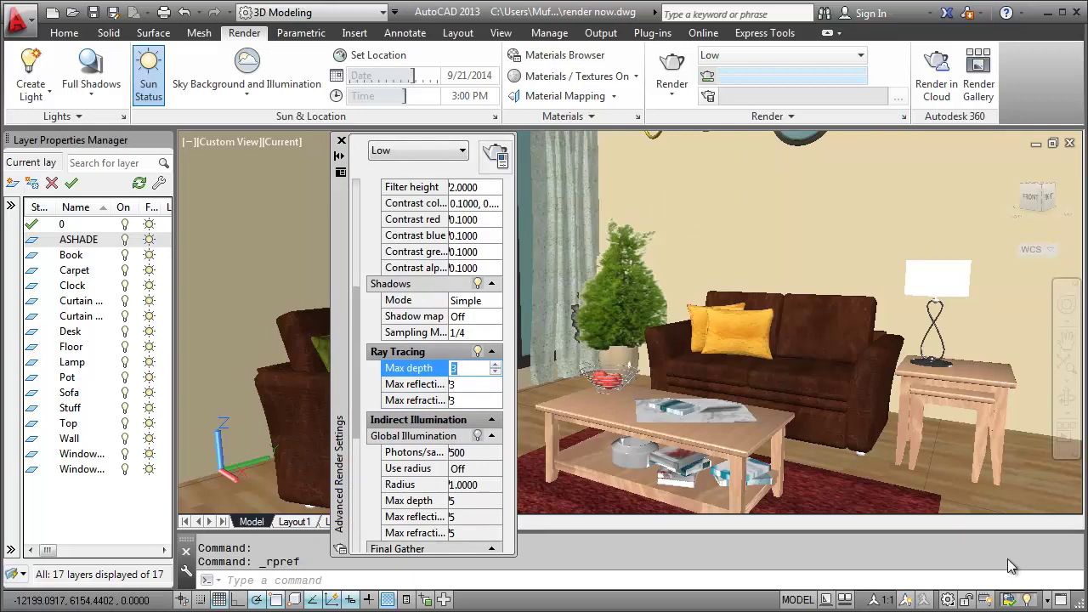
left_click(341, 141)
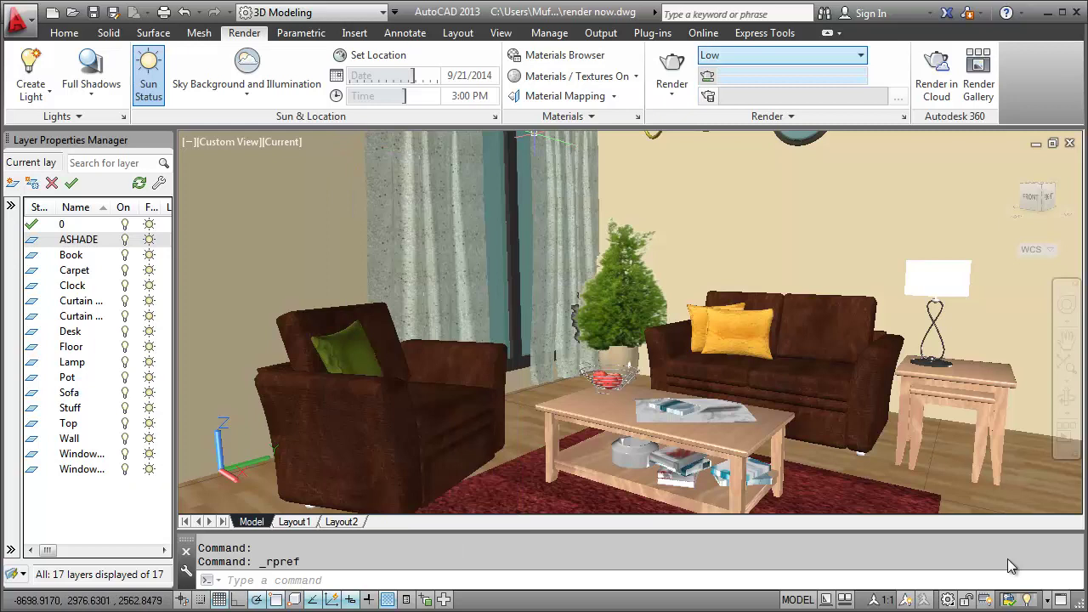
Choose the Medium render preset and render the current view.
left_click(860, 56)
key("Down")
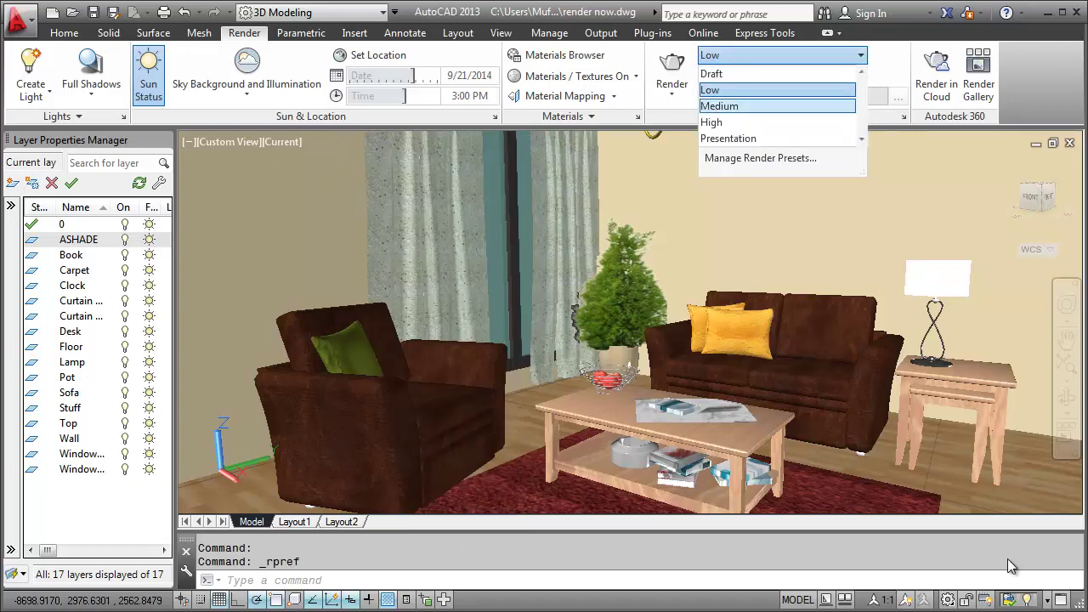
key("Escape")
key("Down")
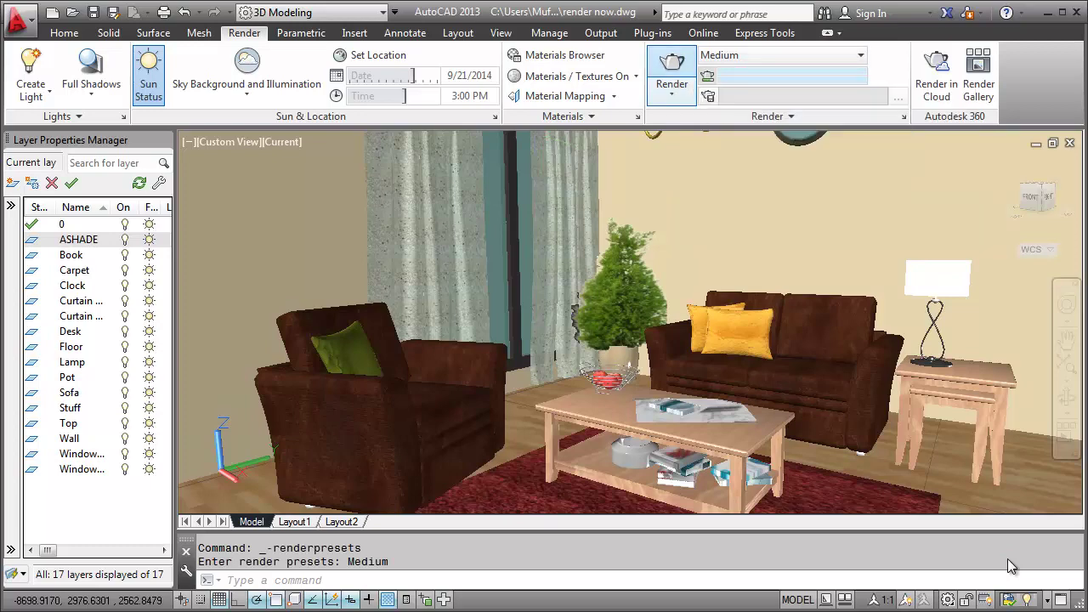
key("Return")
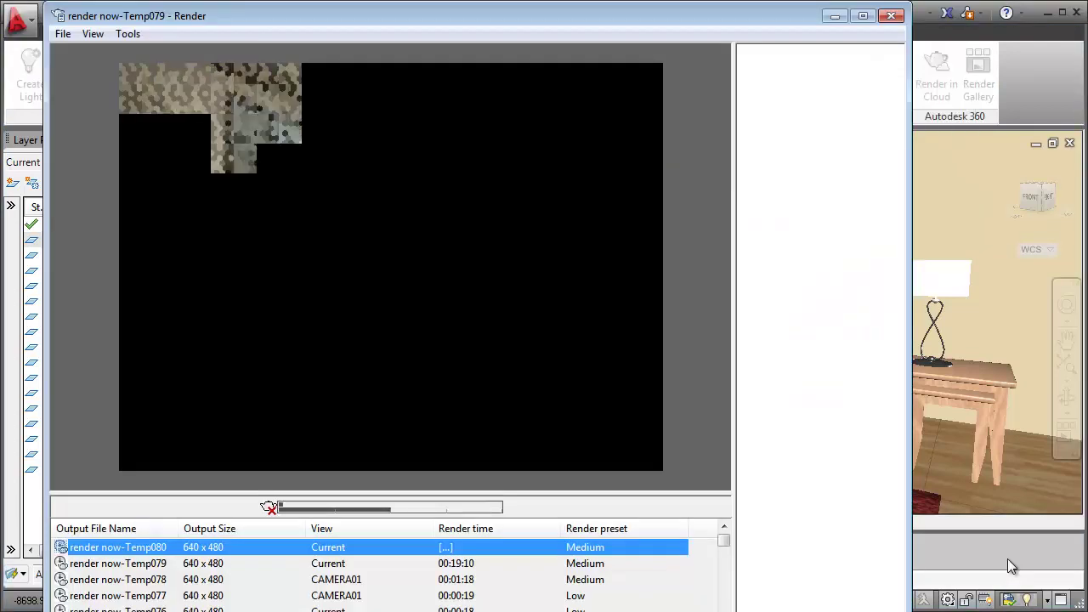